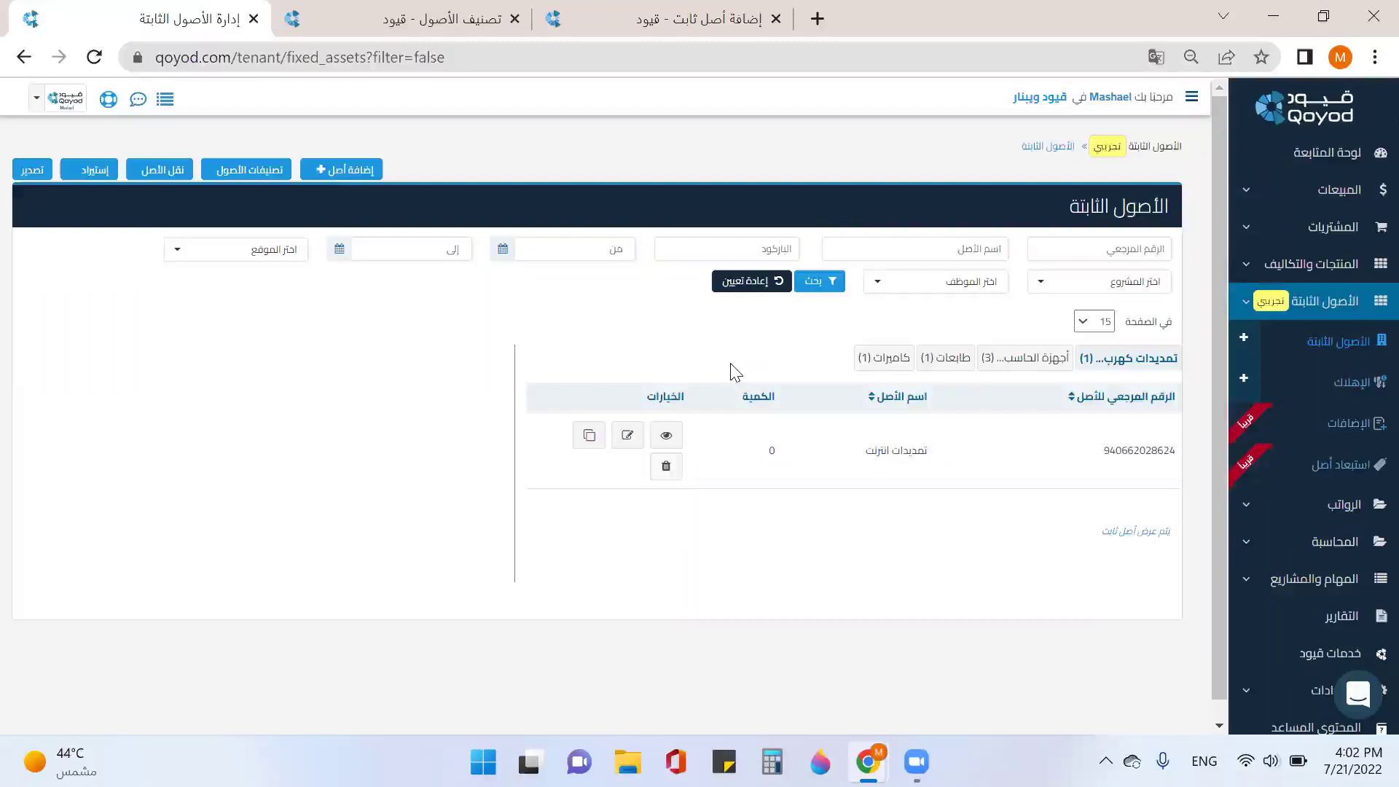
Step: Read through the asset classification help article
left_click(431, 29)
scroll(737, 501, "down", 3)
scroll(738, 502, "up", 1)
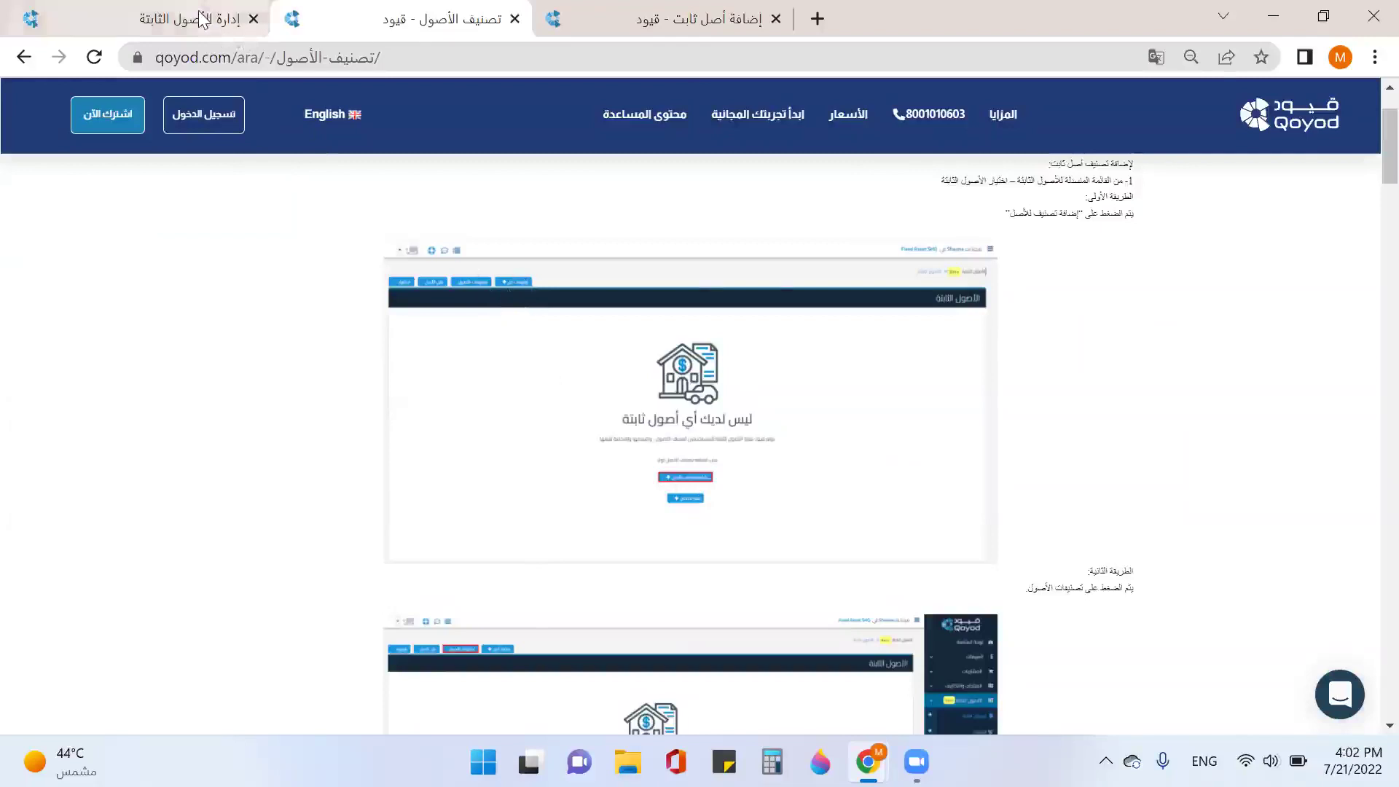
Step: Return to Fixed Assets, briefly open and leave Add Asset, then open Asset Classifications
left_click(214, 29)
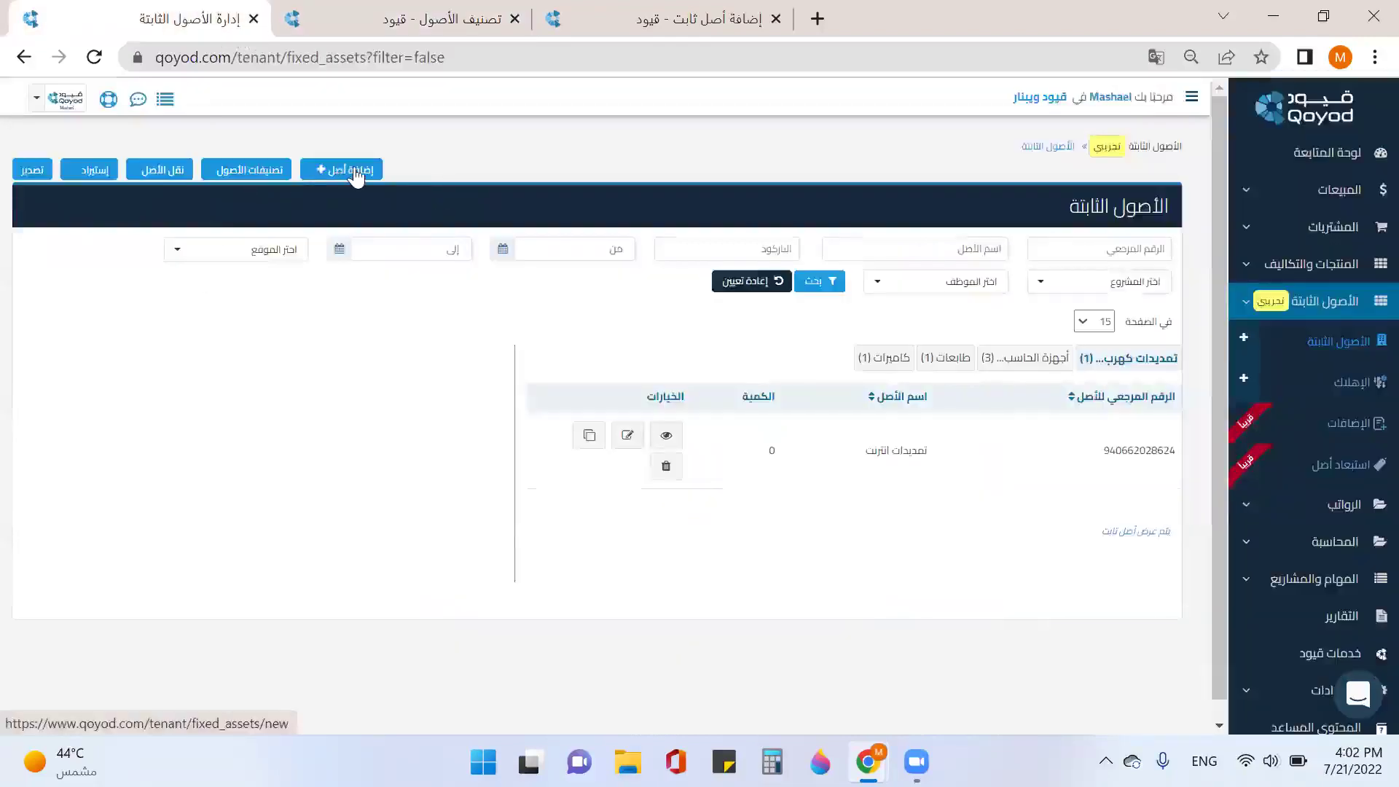
left_click(357, 175)
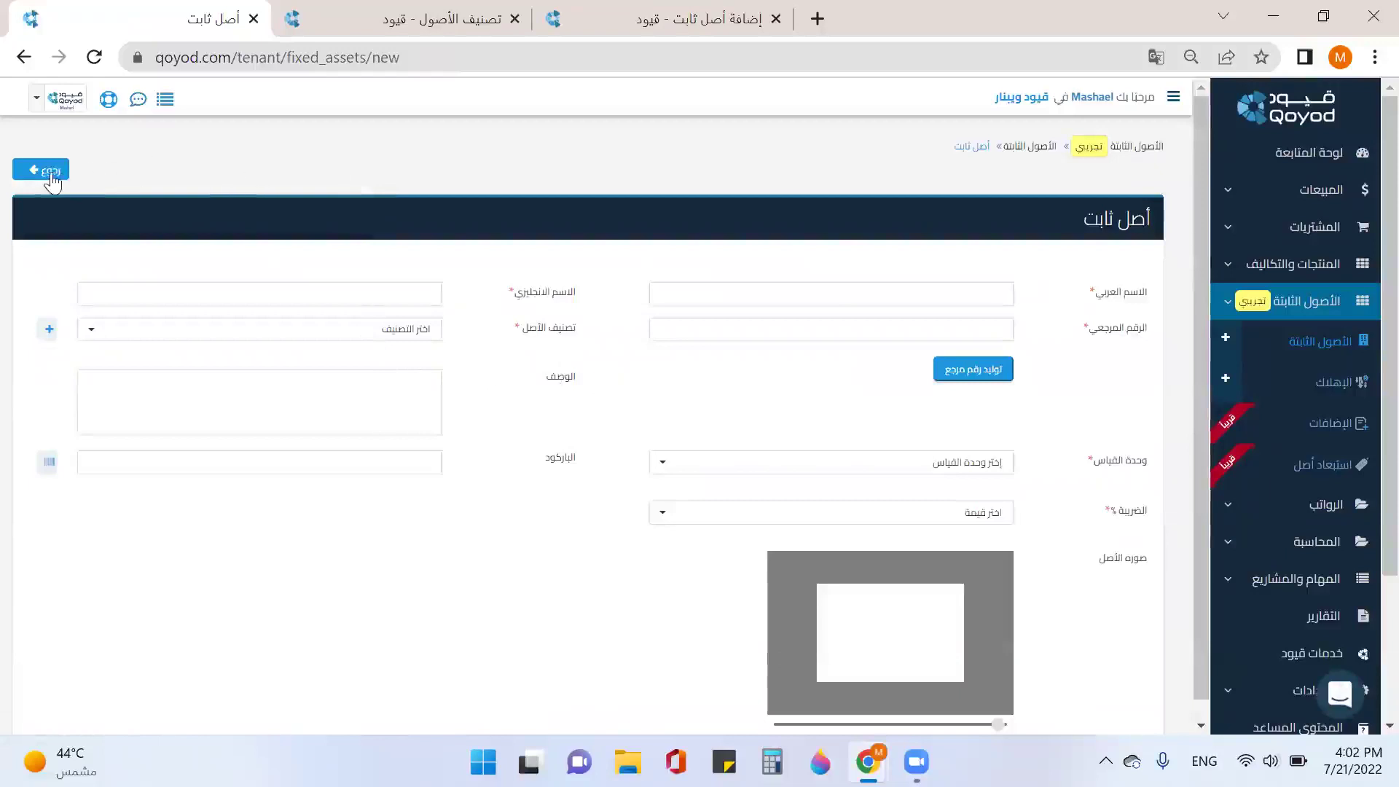
left_click(1312, 342)
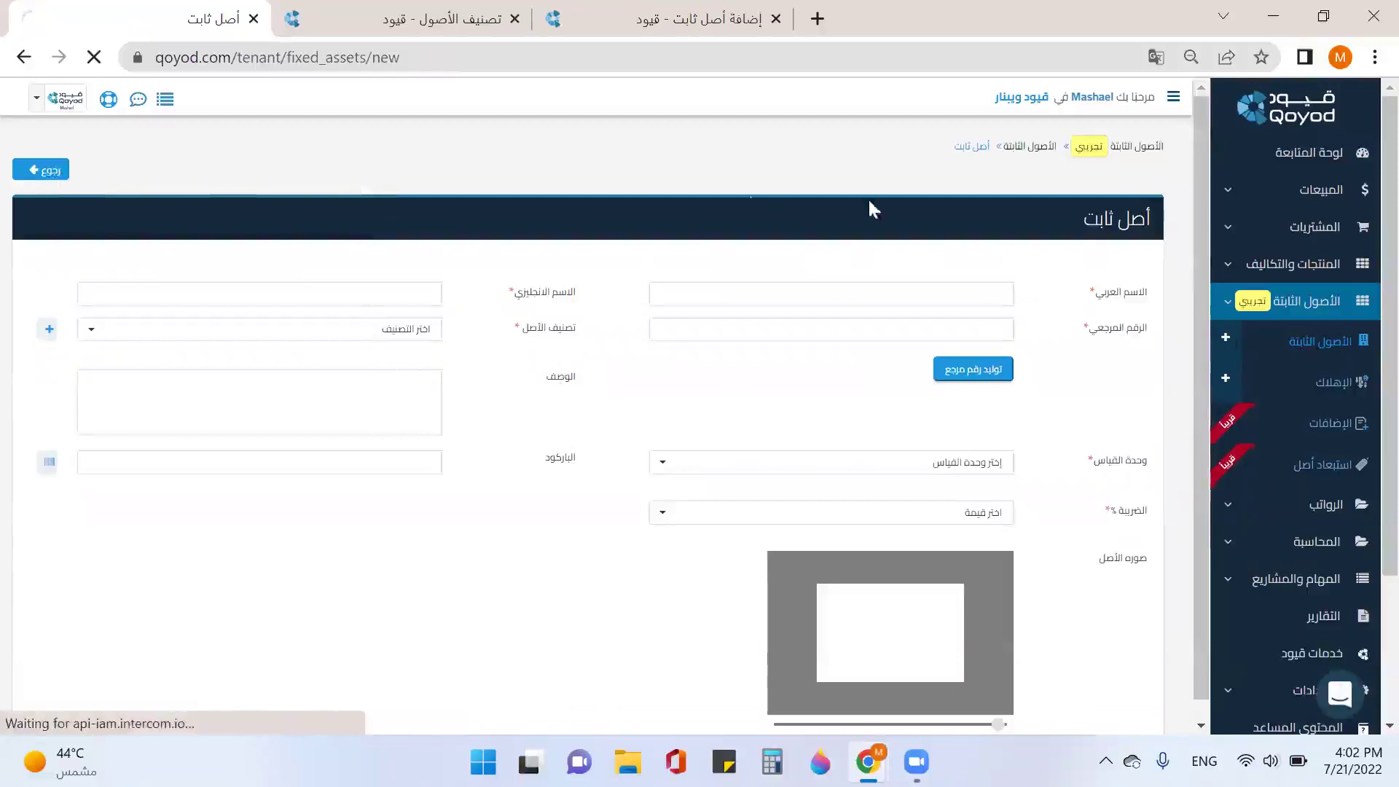
left_click(267, 175)
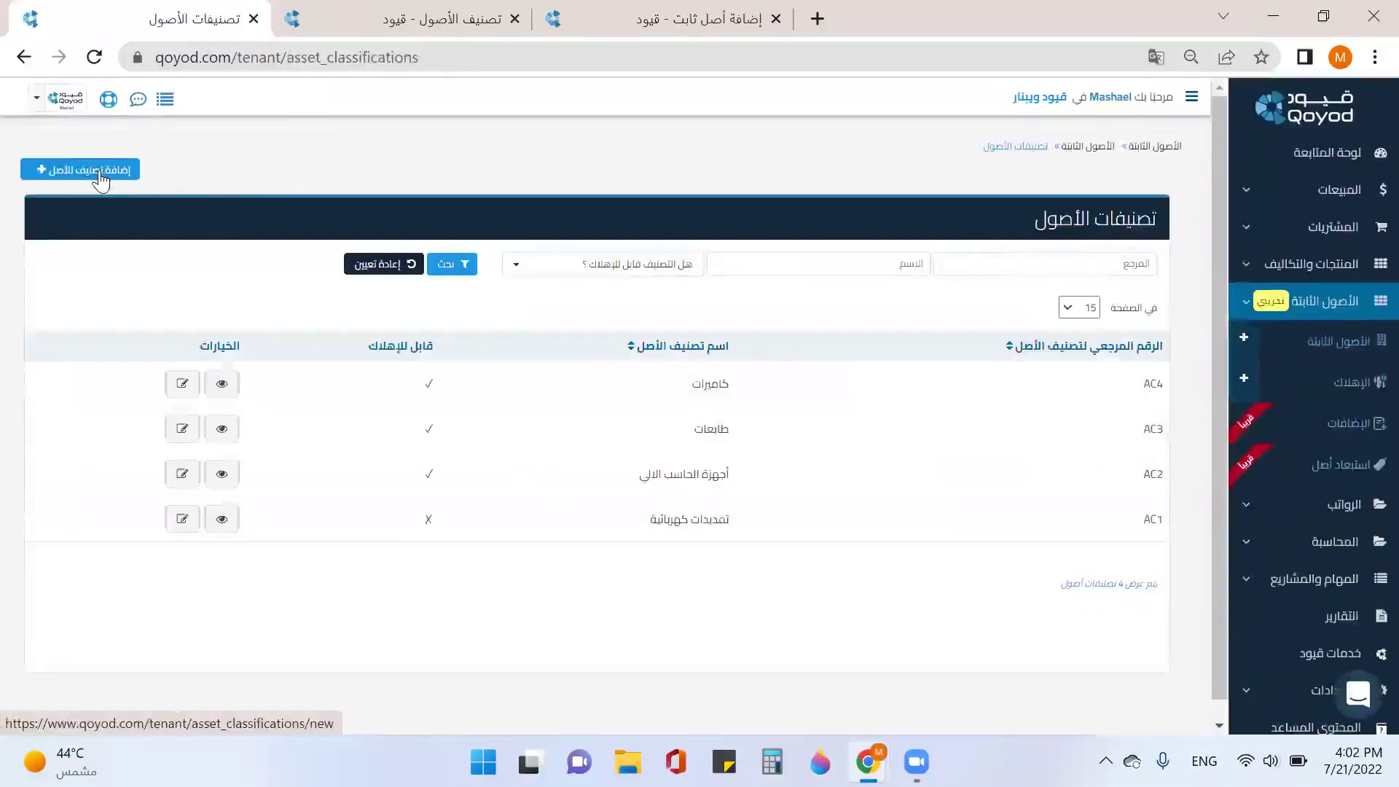
Step: Create classification AC5, Lands / الأراضي, with asset account الأراضي, using Save & Create New
left_click(99, 175)
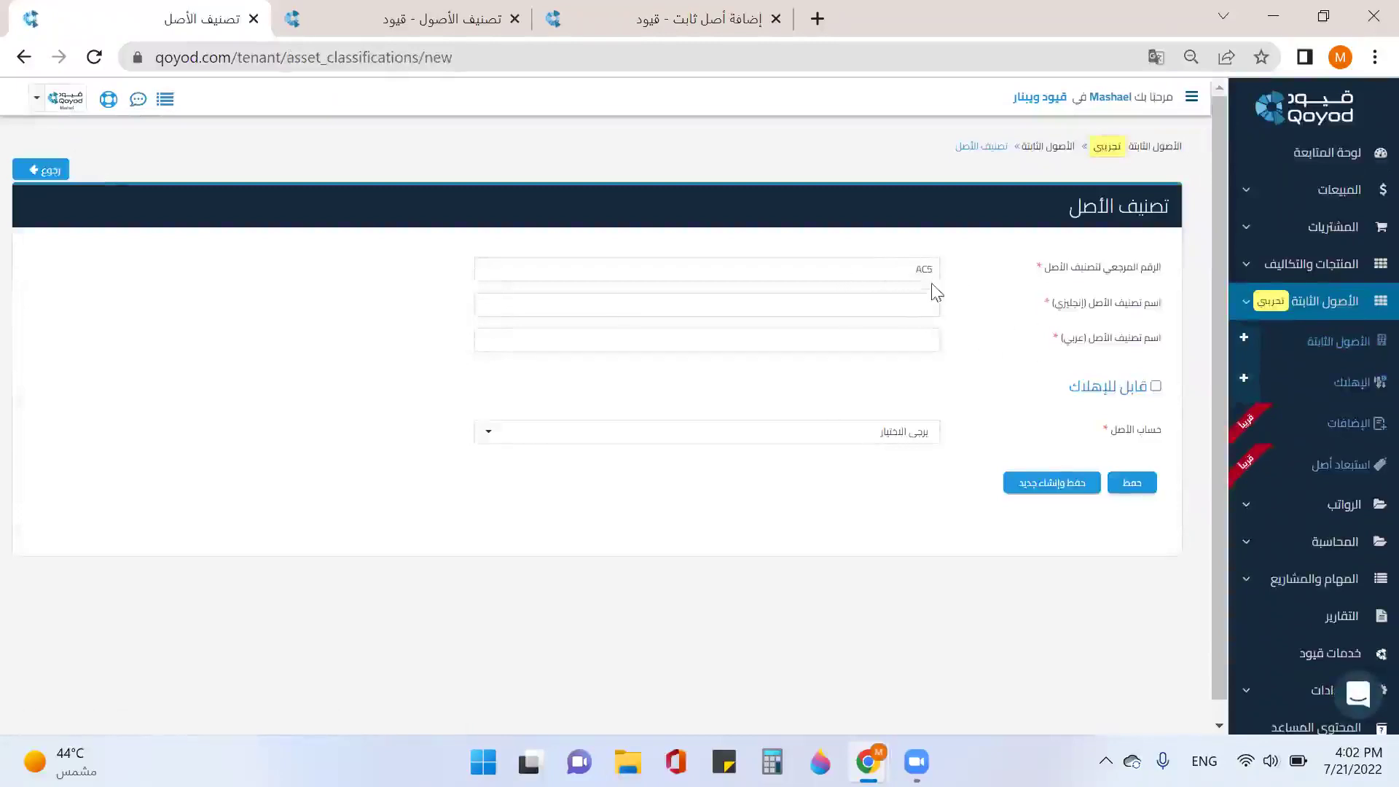
left_click(918, 267)
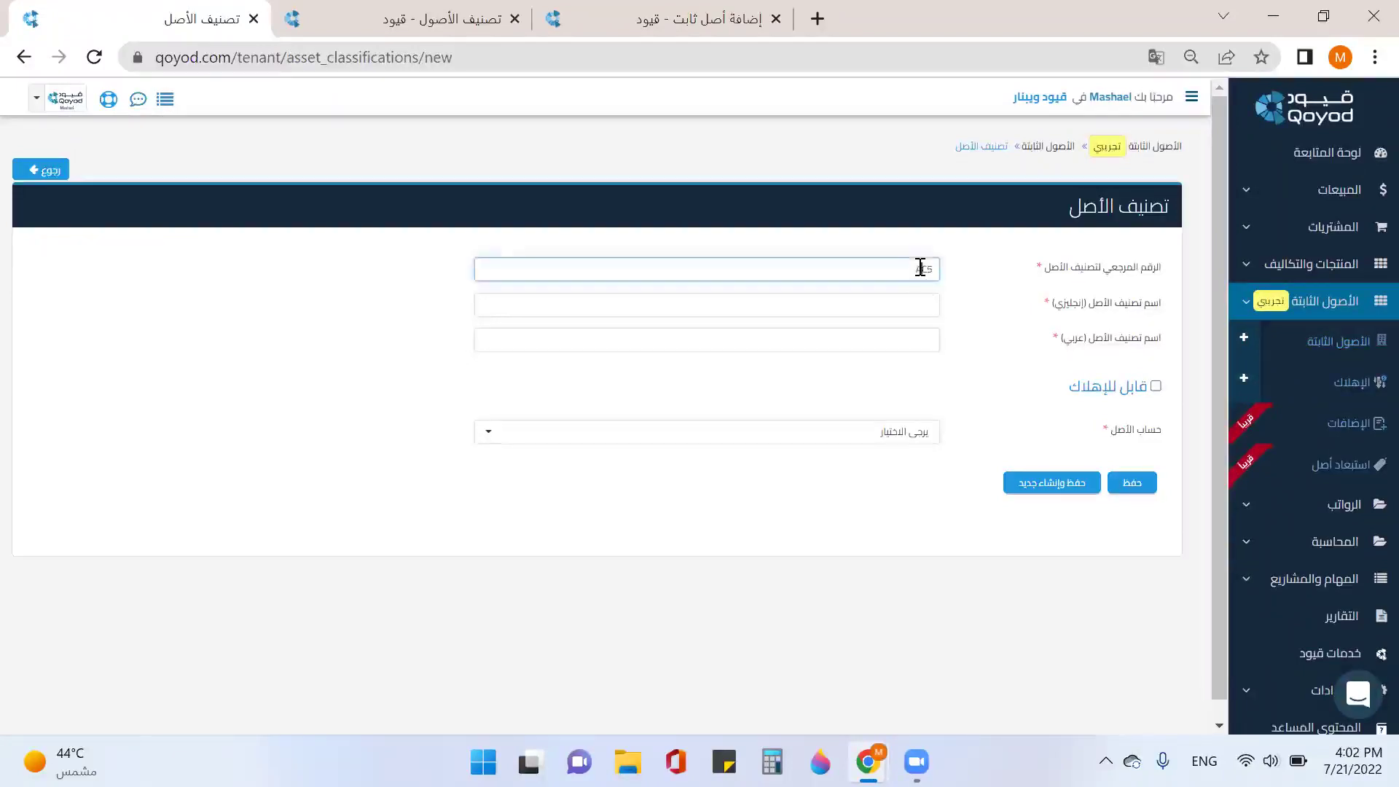
left_click(905, 313)
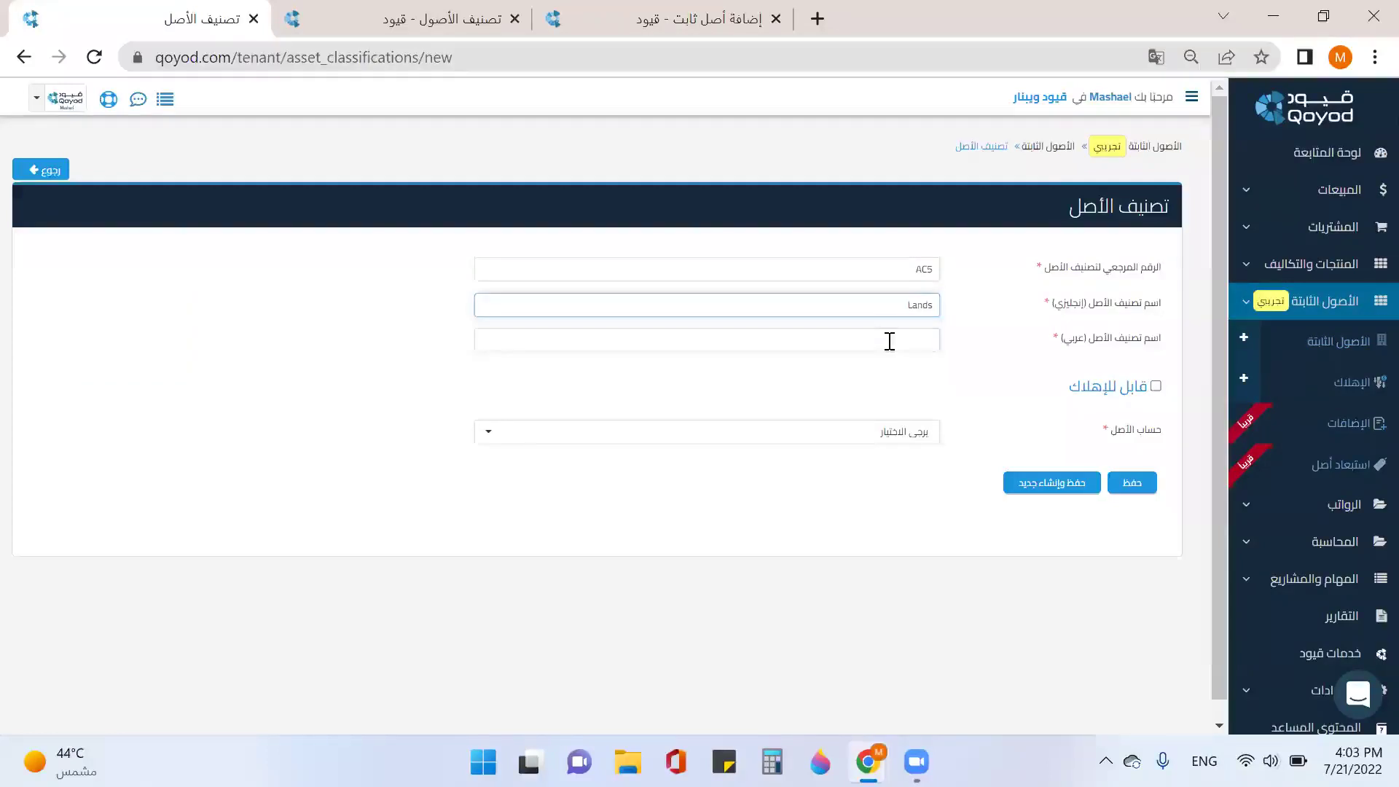
left_click(892, 342)
key("super+space")
type("ال")
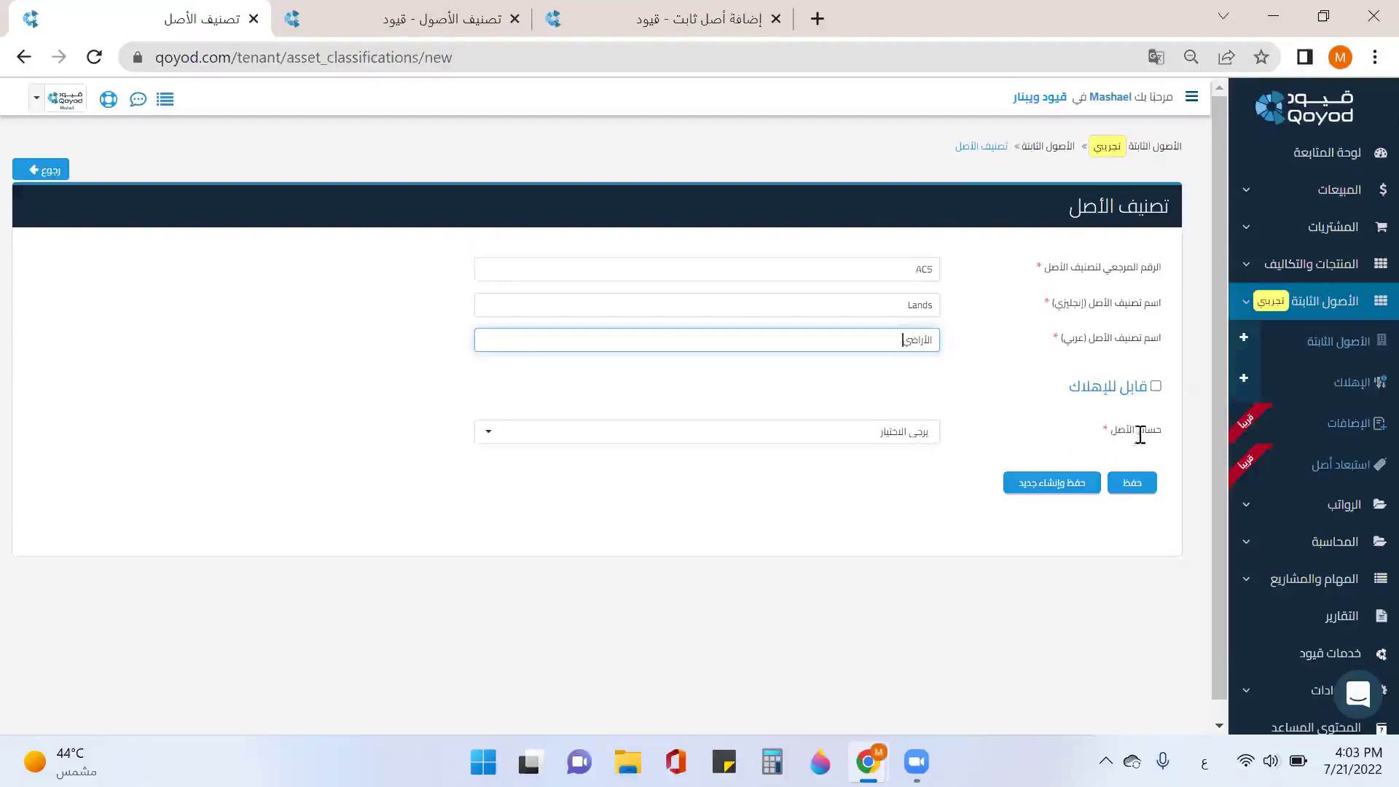
left_click(919, 441)
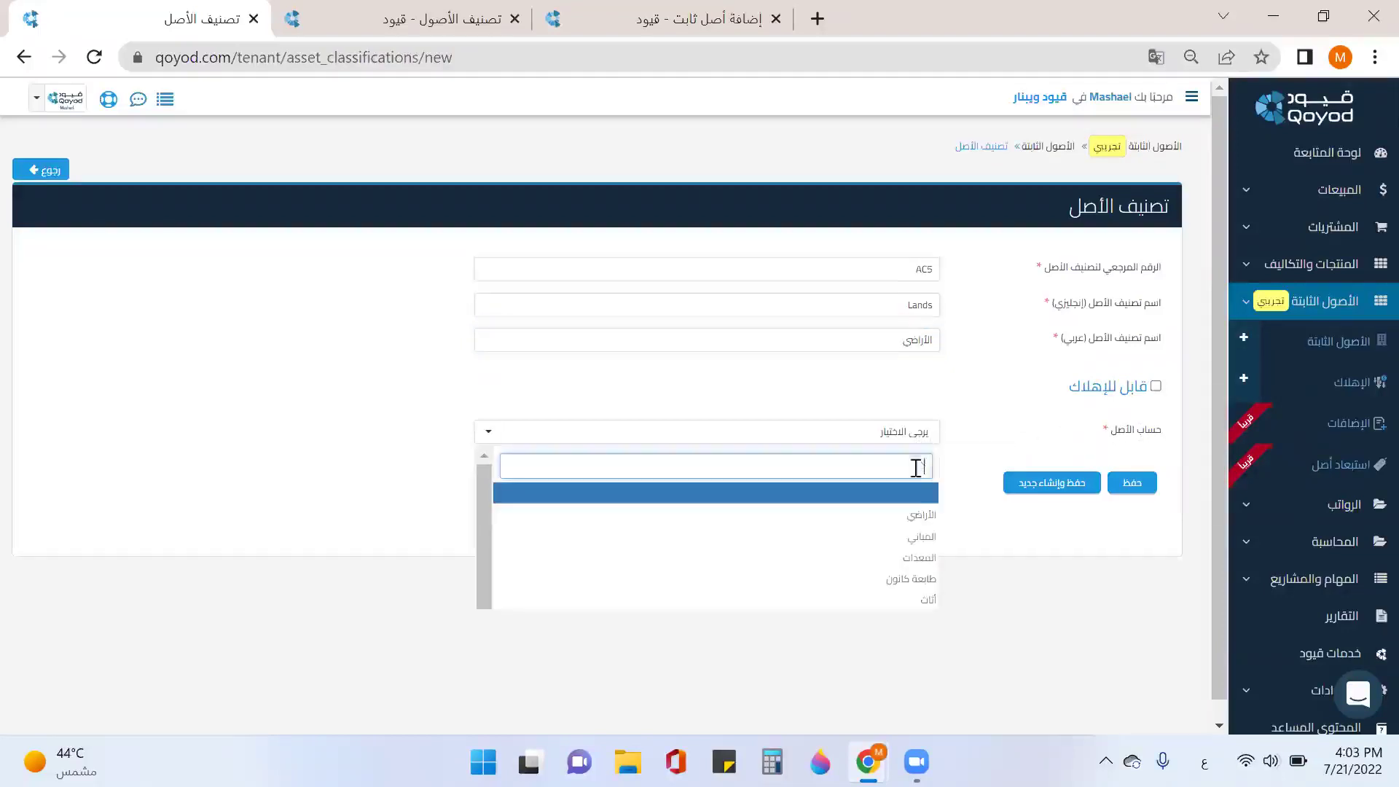
left_click(920, 522)
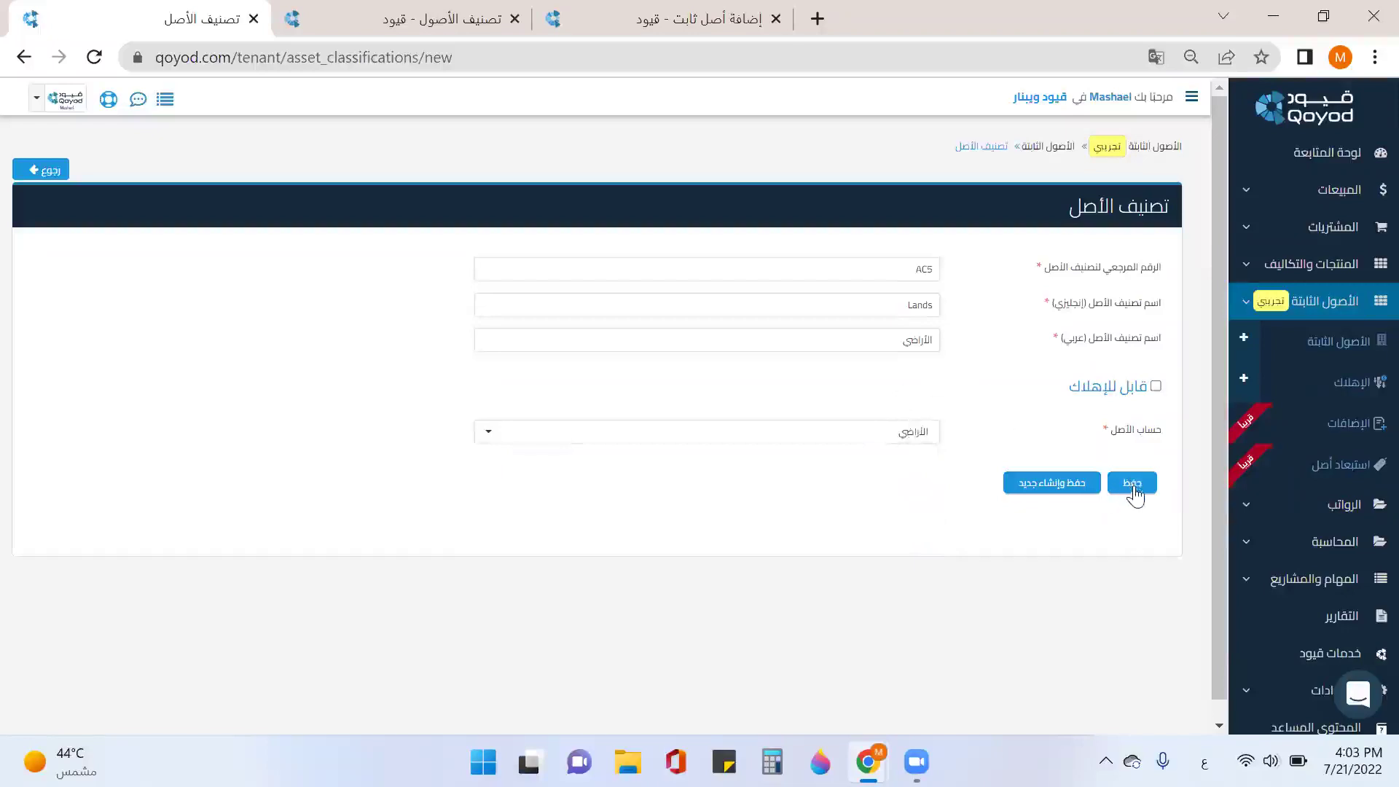
left_click(1083, 492)
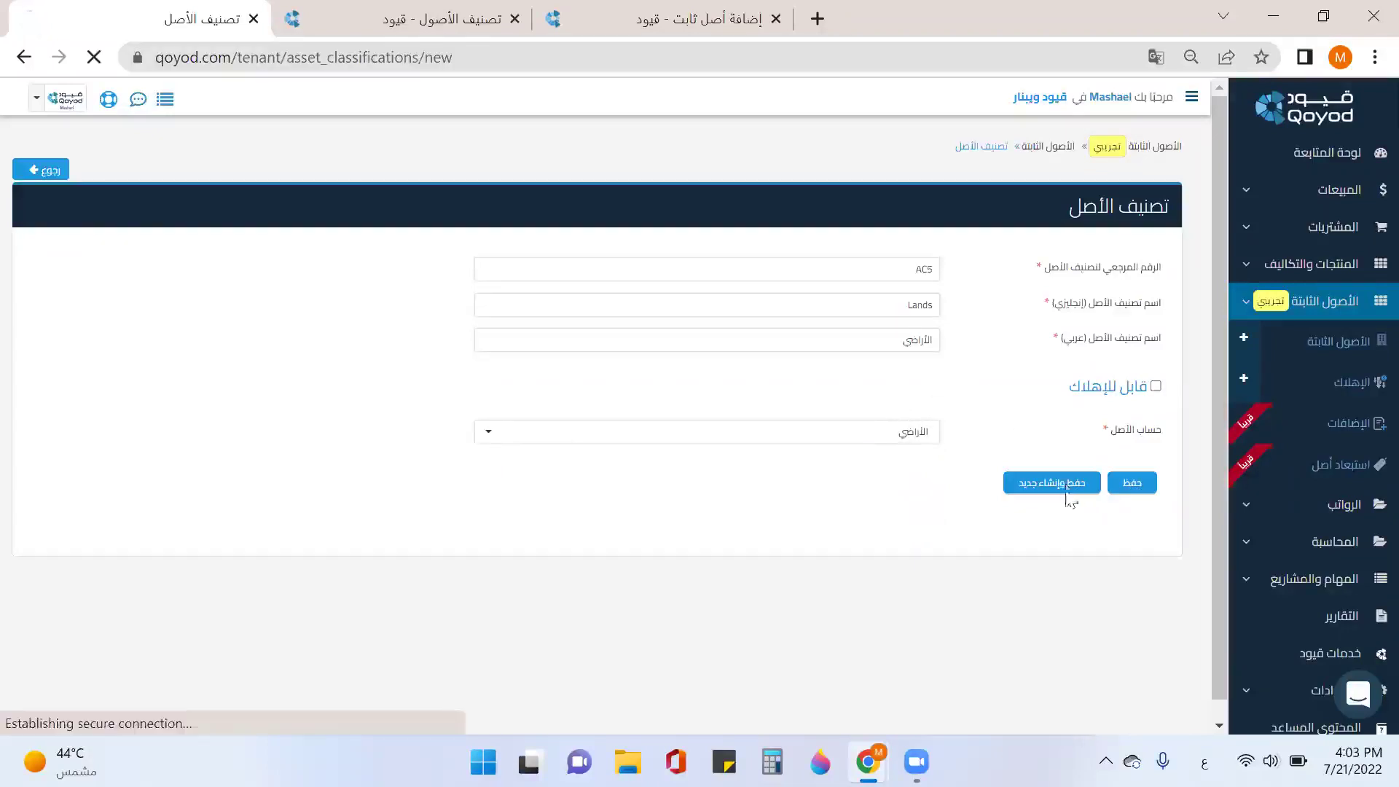
Step: Name the new classification cars in English and سيارات in Arabic
left_click(923, 303)
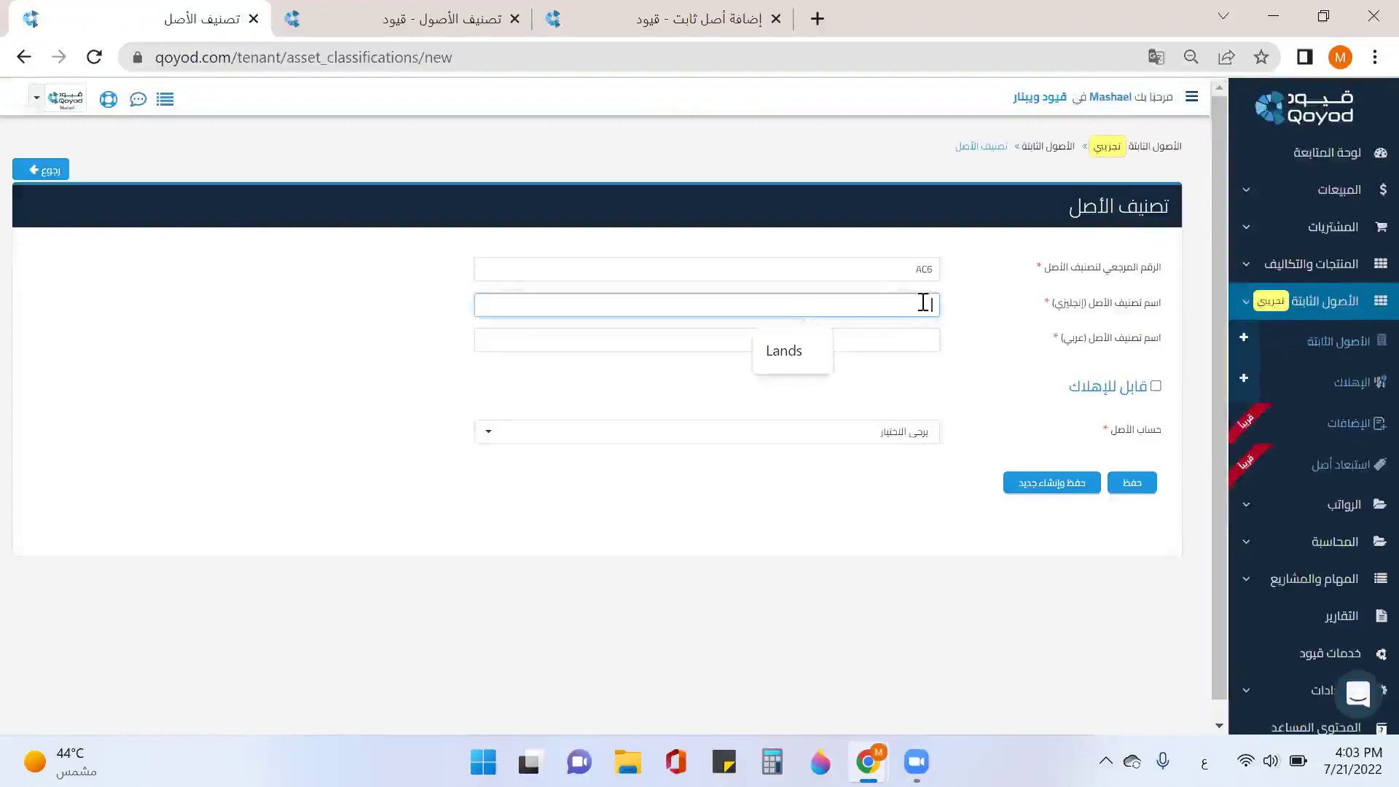
key("alt+shift")
type("ars")
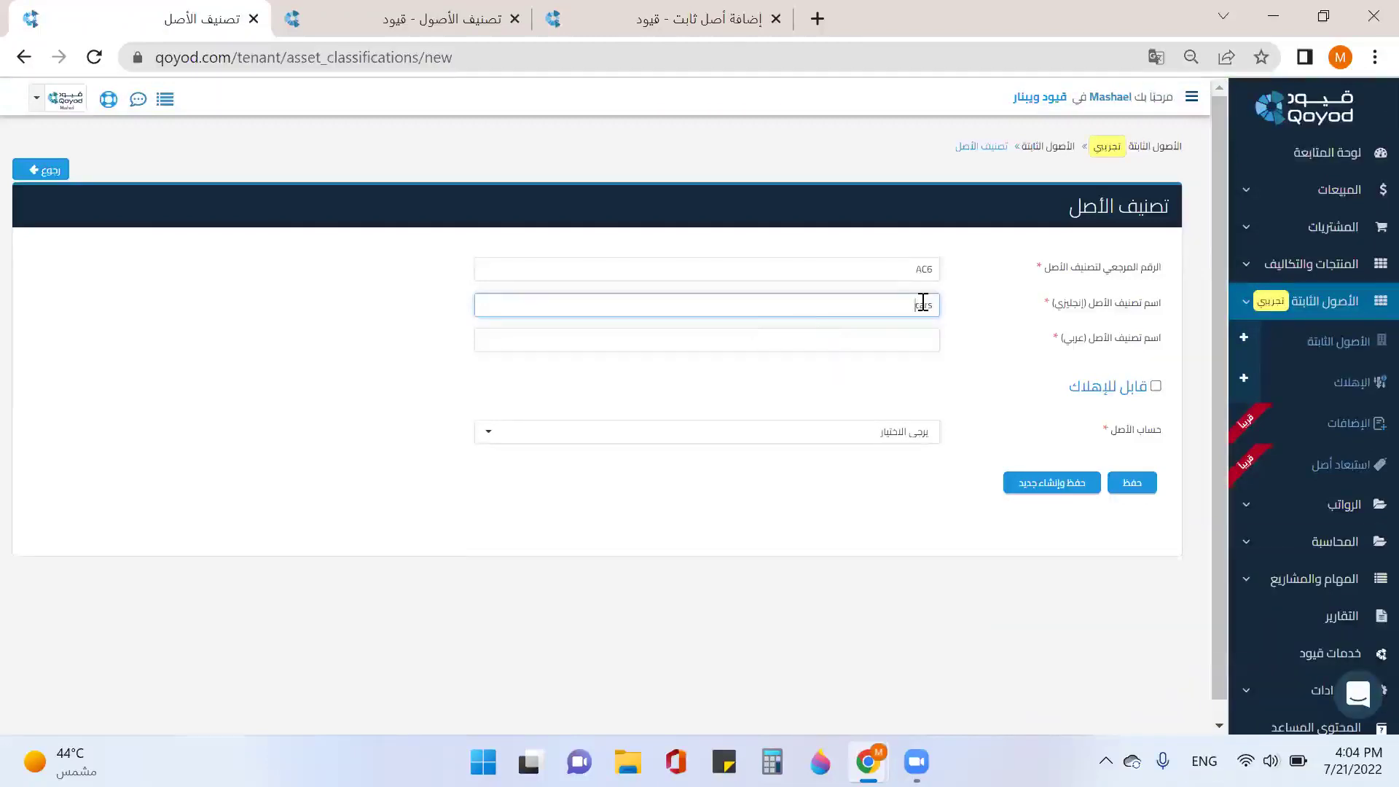
left_click(924, 348)
key("alt+shift")
type("سيارات")
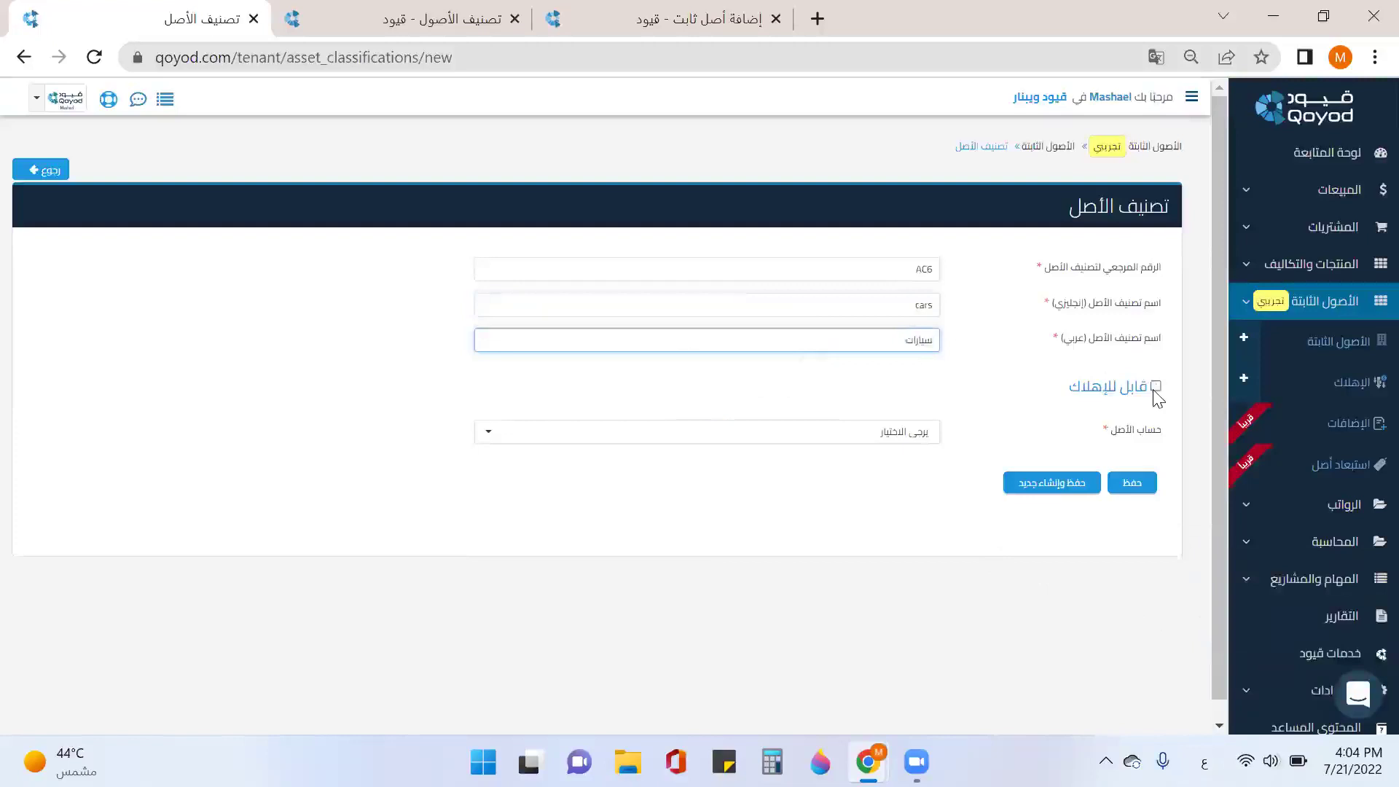
Step: Mark it depreciable with straight-line depreciation and a useful life of 10 years
left_click(1155, 388)
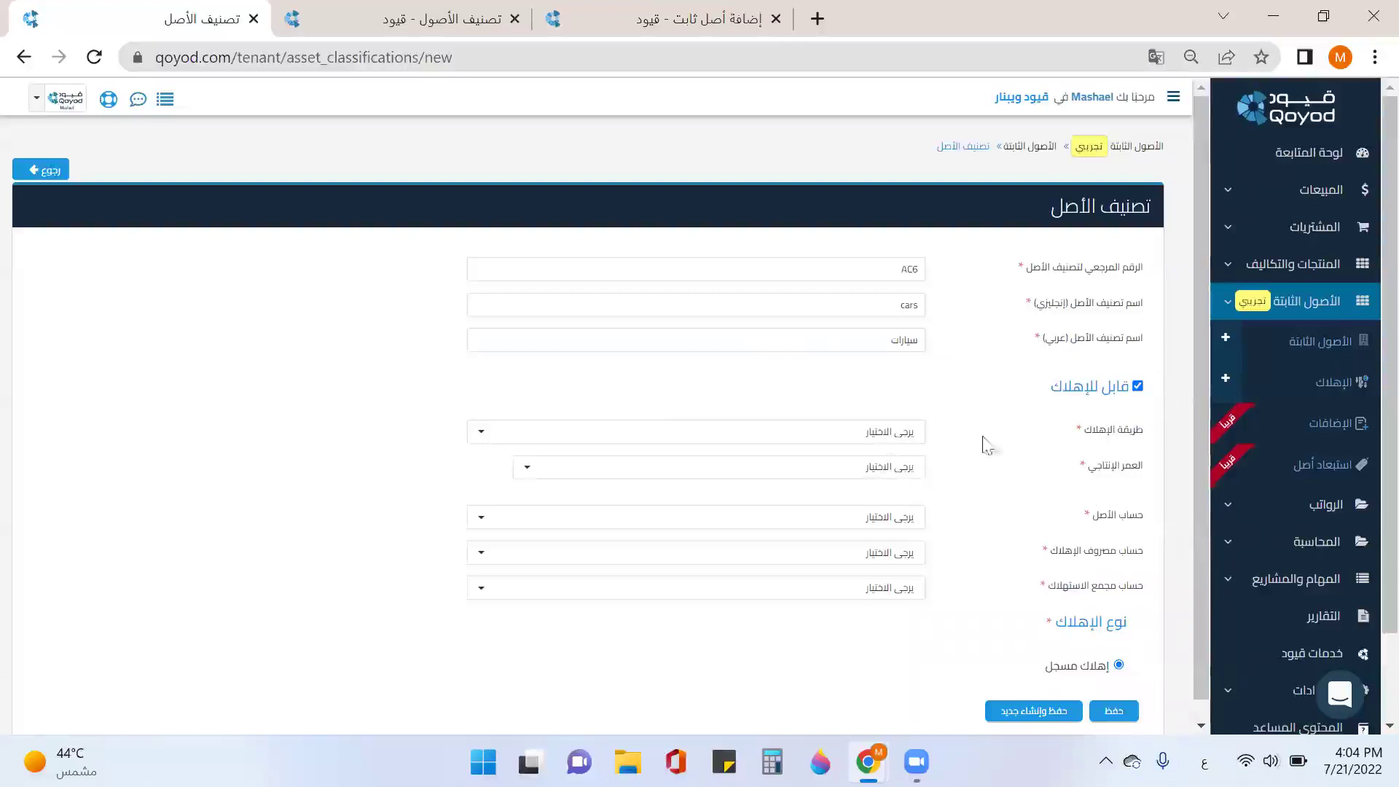
left_click(885, 437)
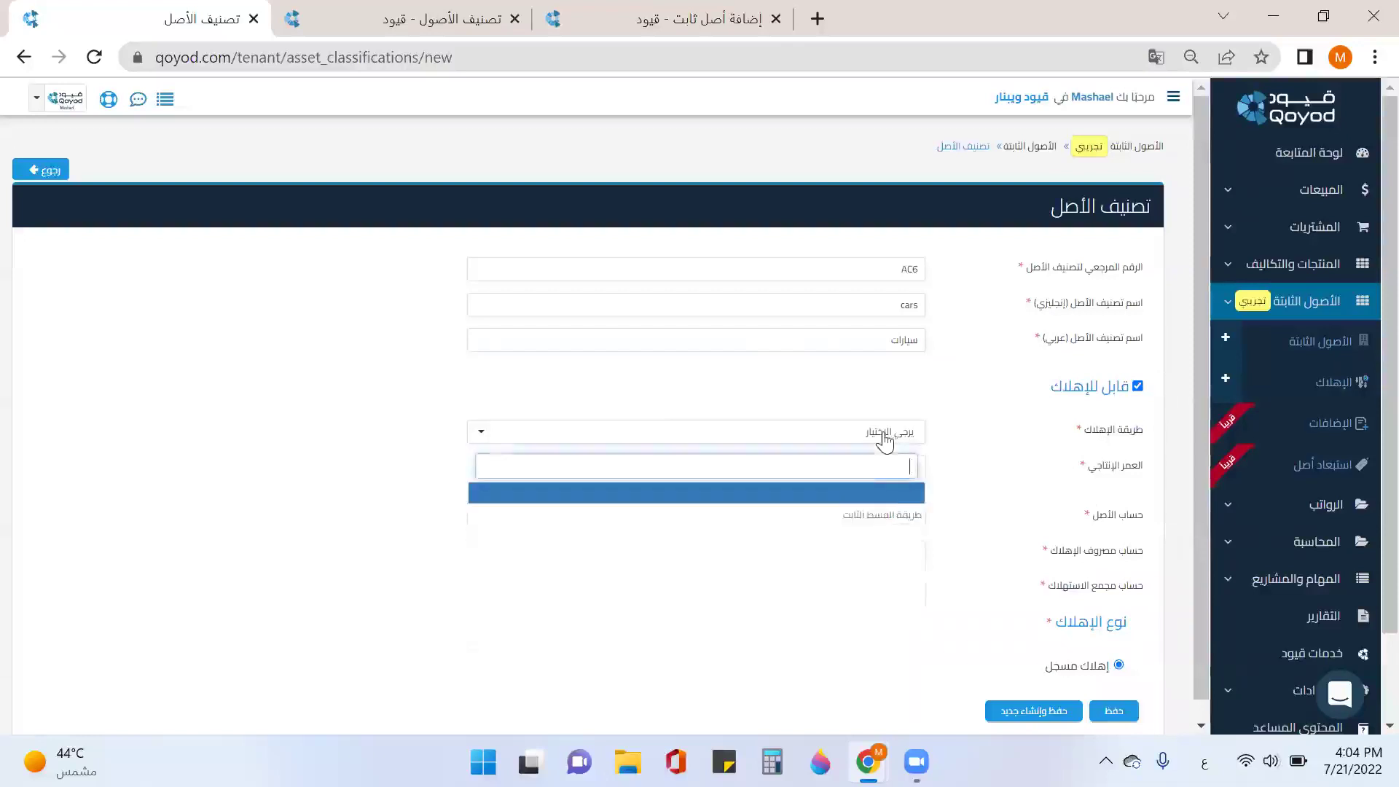
left_click(873, 516)
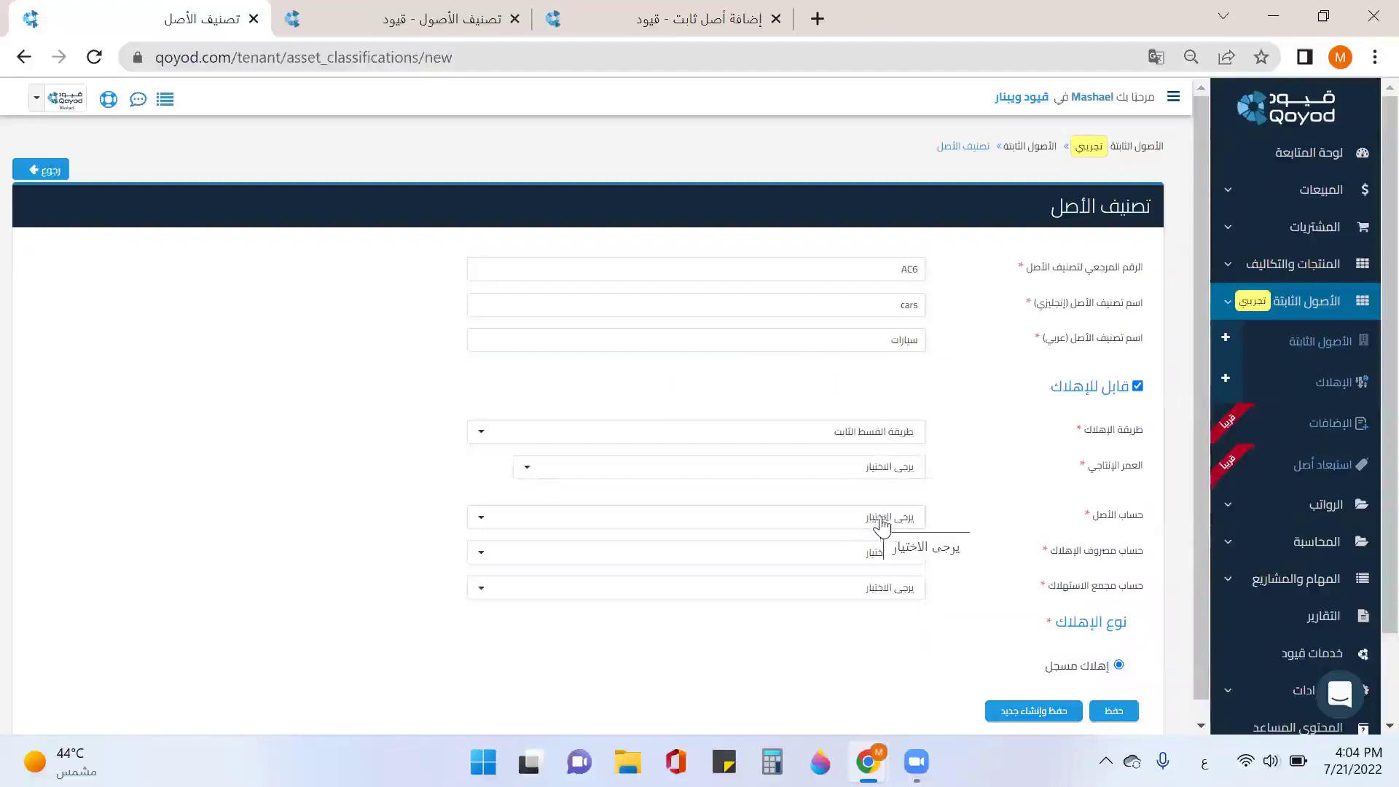
left_click(906, 474)
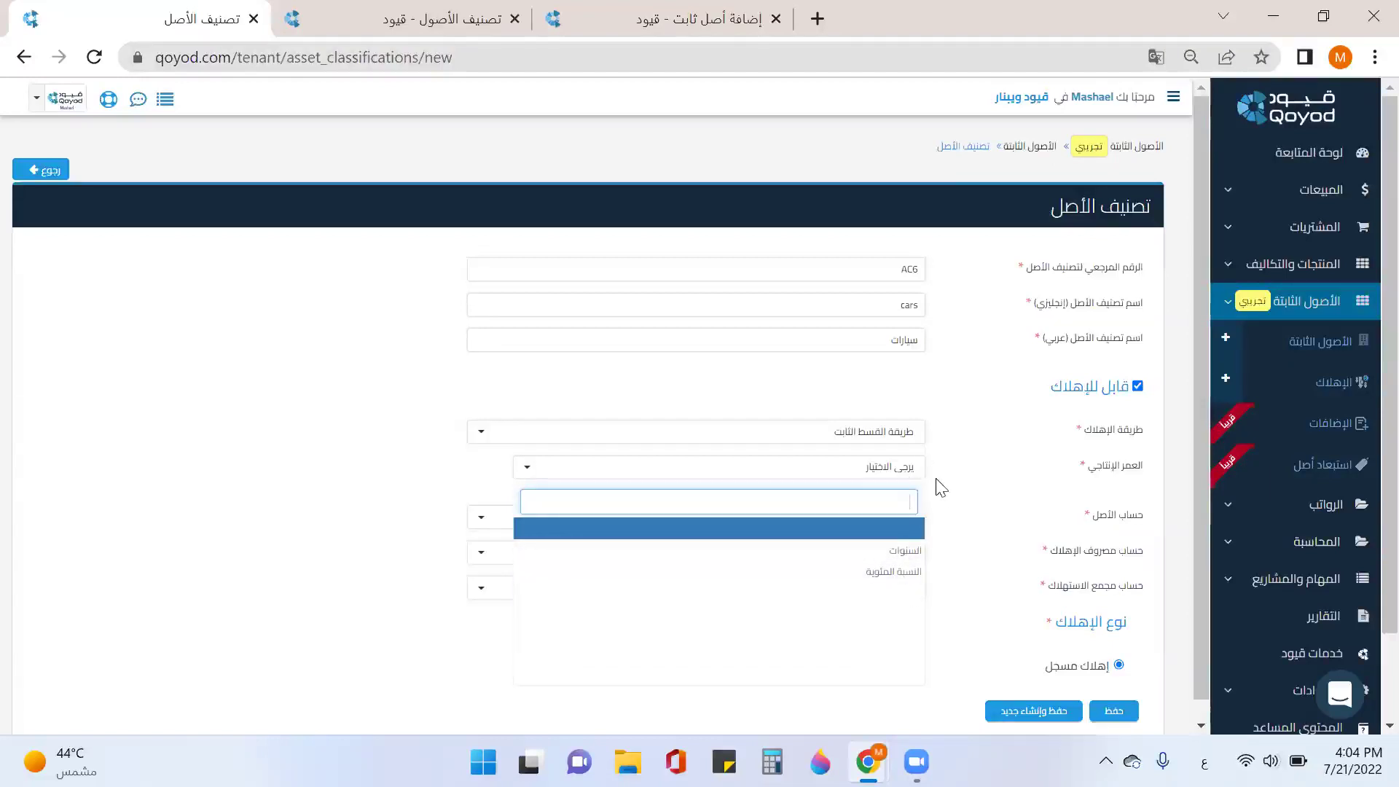
left_click(908, 557)
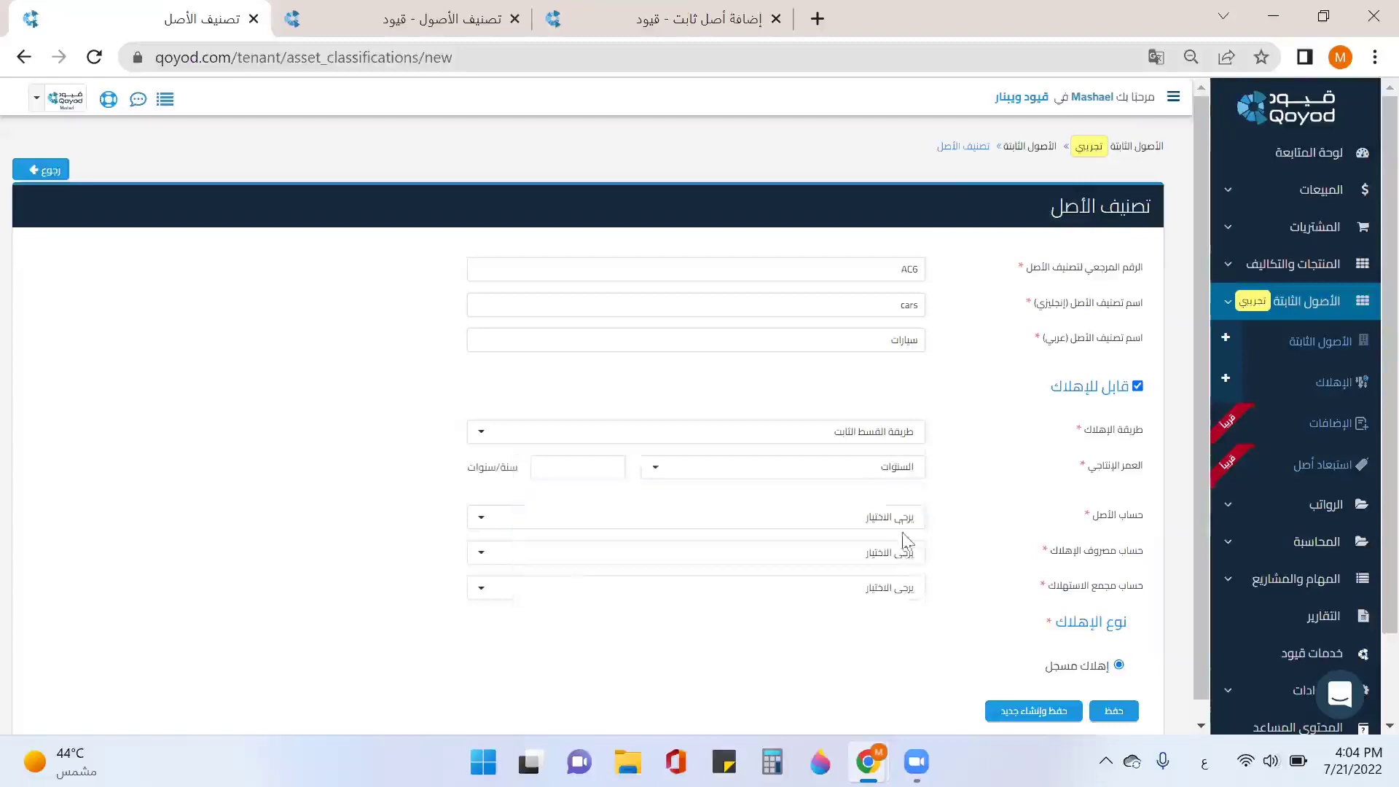
left_click(597, 467)
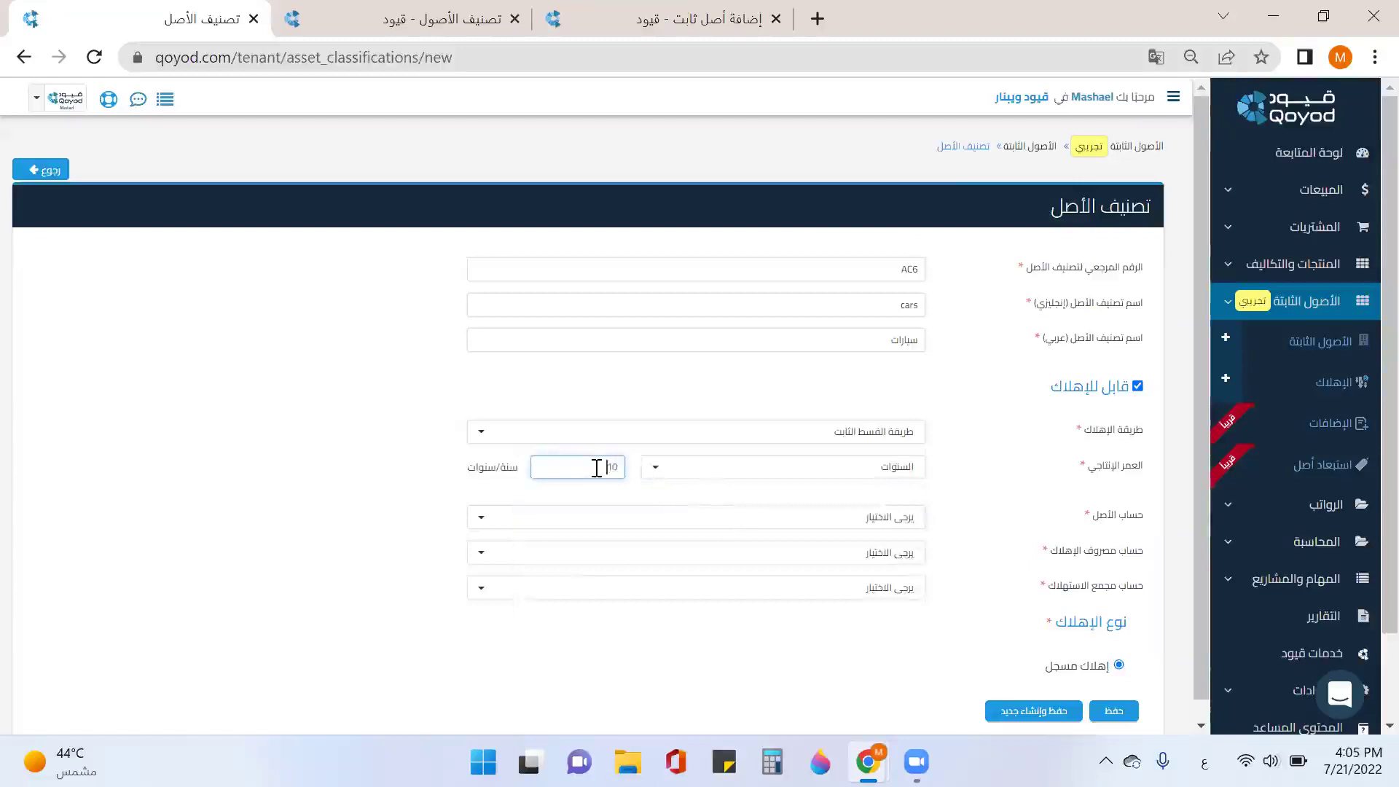
Step: Set accounts to المعدات, مصروف إهلاك المعدات and مجمع استهلاك المعدات, then save
left_click(906, 518)
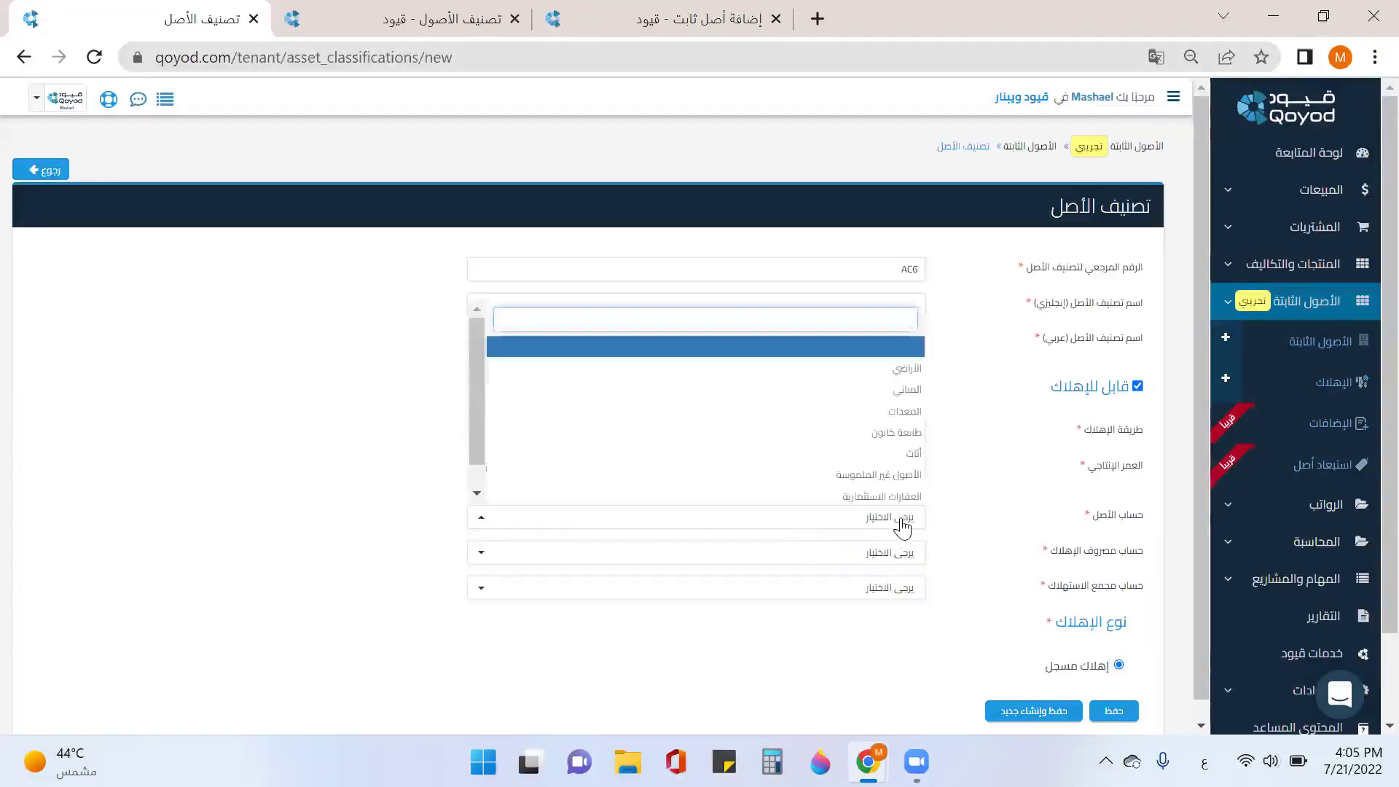
left_click(889, 413)
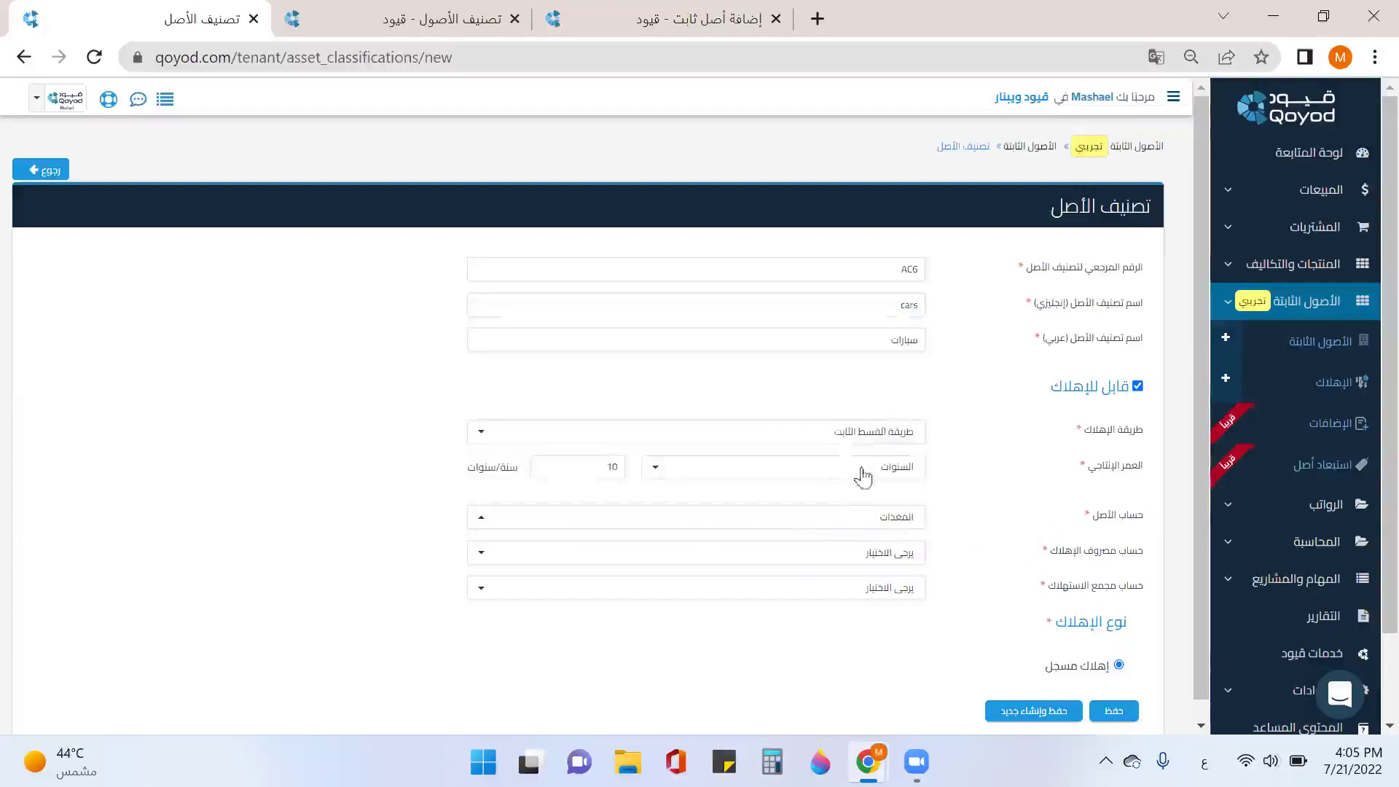
left_click(870, 563)
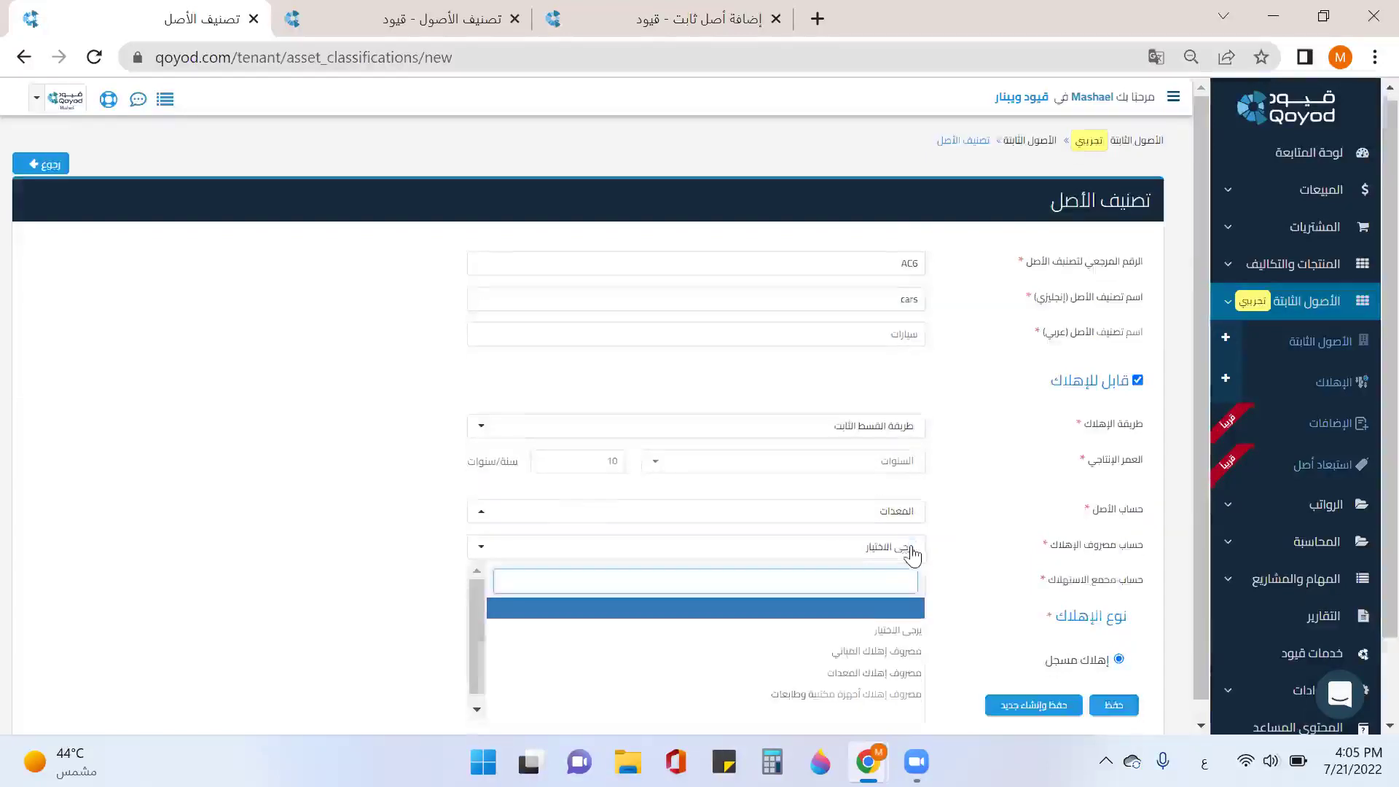
scroll(916, 551, "down", 1)
left_click(903, 579)
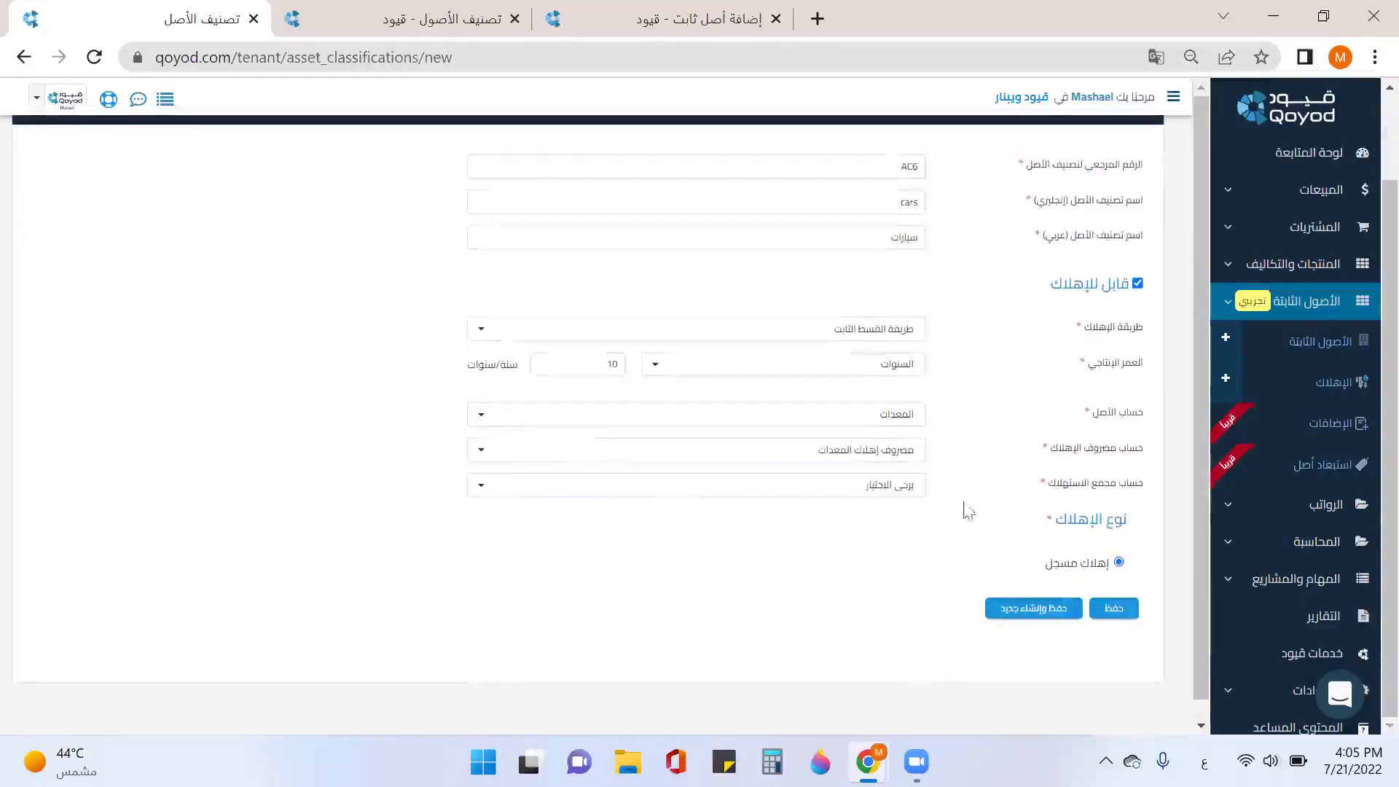
left_click(891, 494)
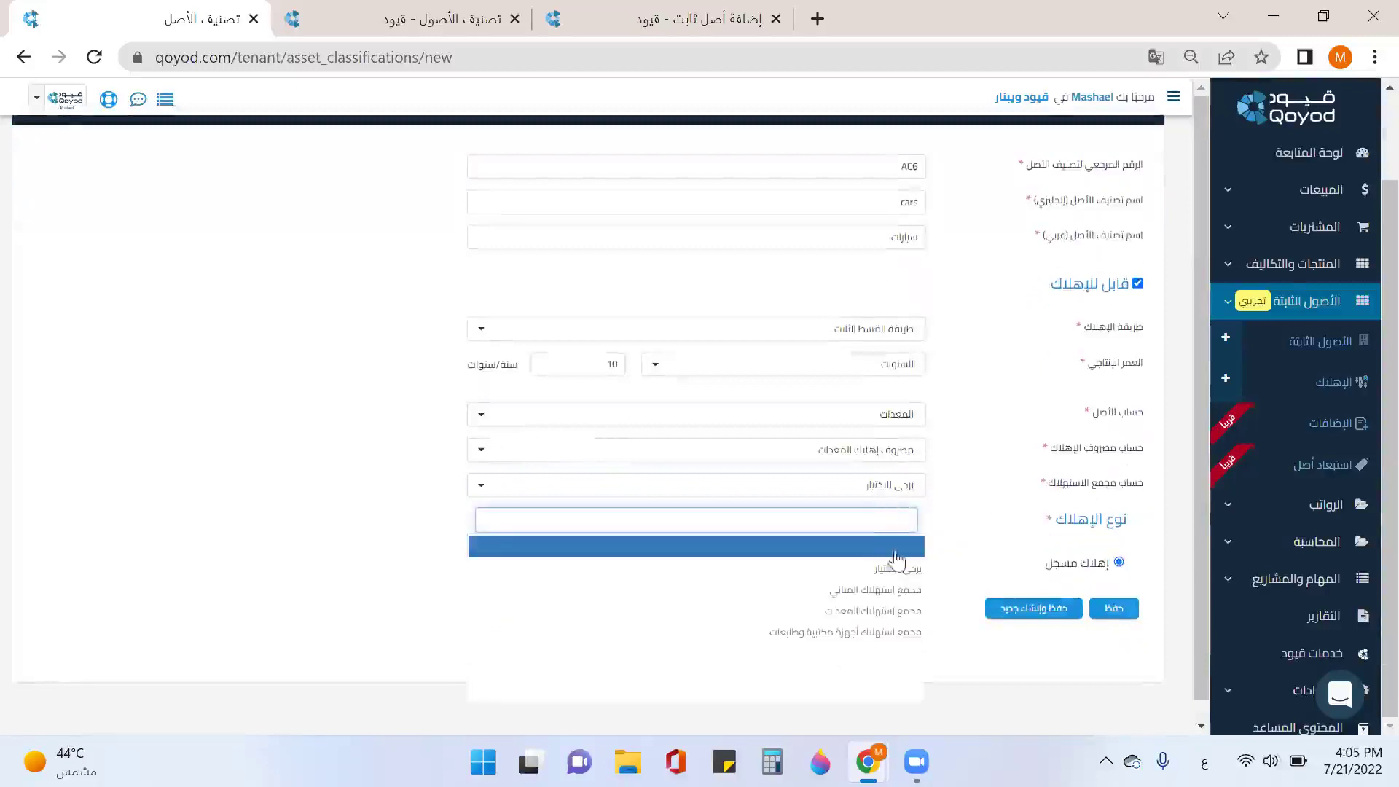
left_click(901, 612)
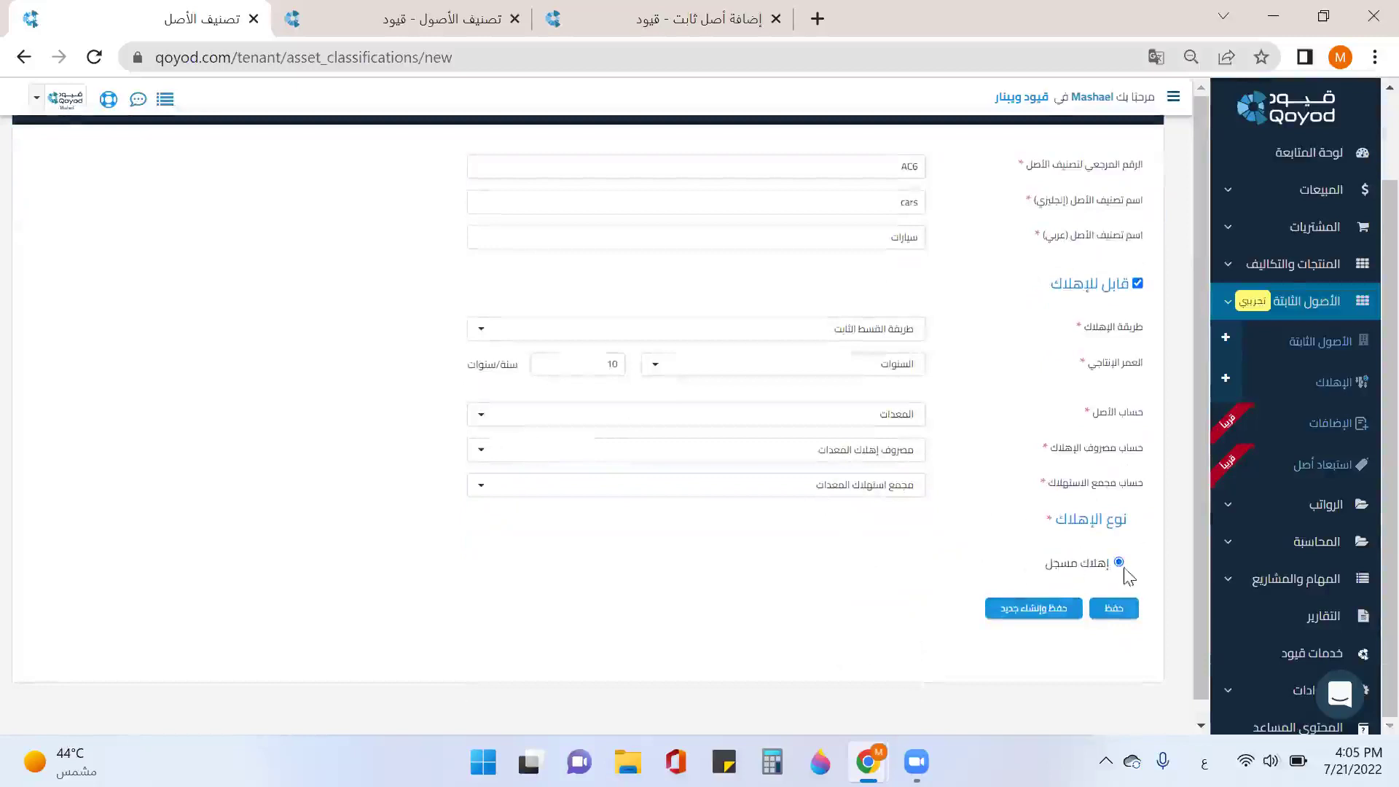
left_click(1112, 612)
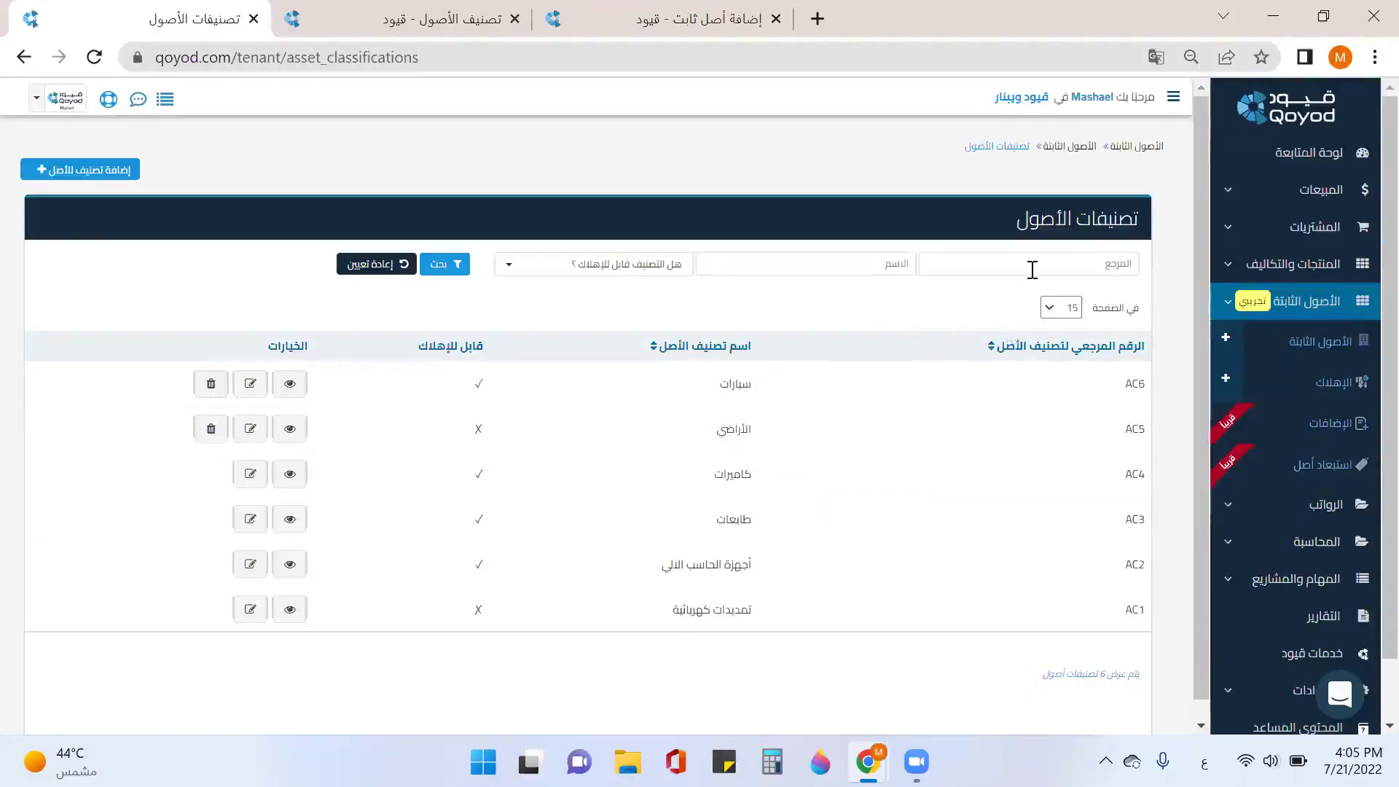
Step: Filter classifications to depreciable ones, then reset filters to list all of AC1–AC6
left_click(1057, 270)
left_click(890, 271)
left_click(647, 271)
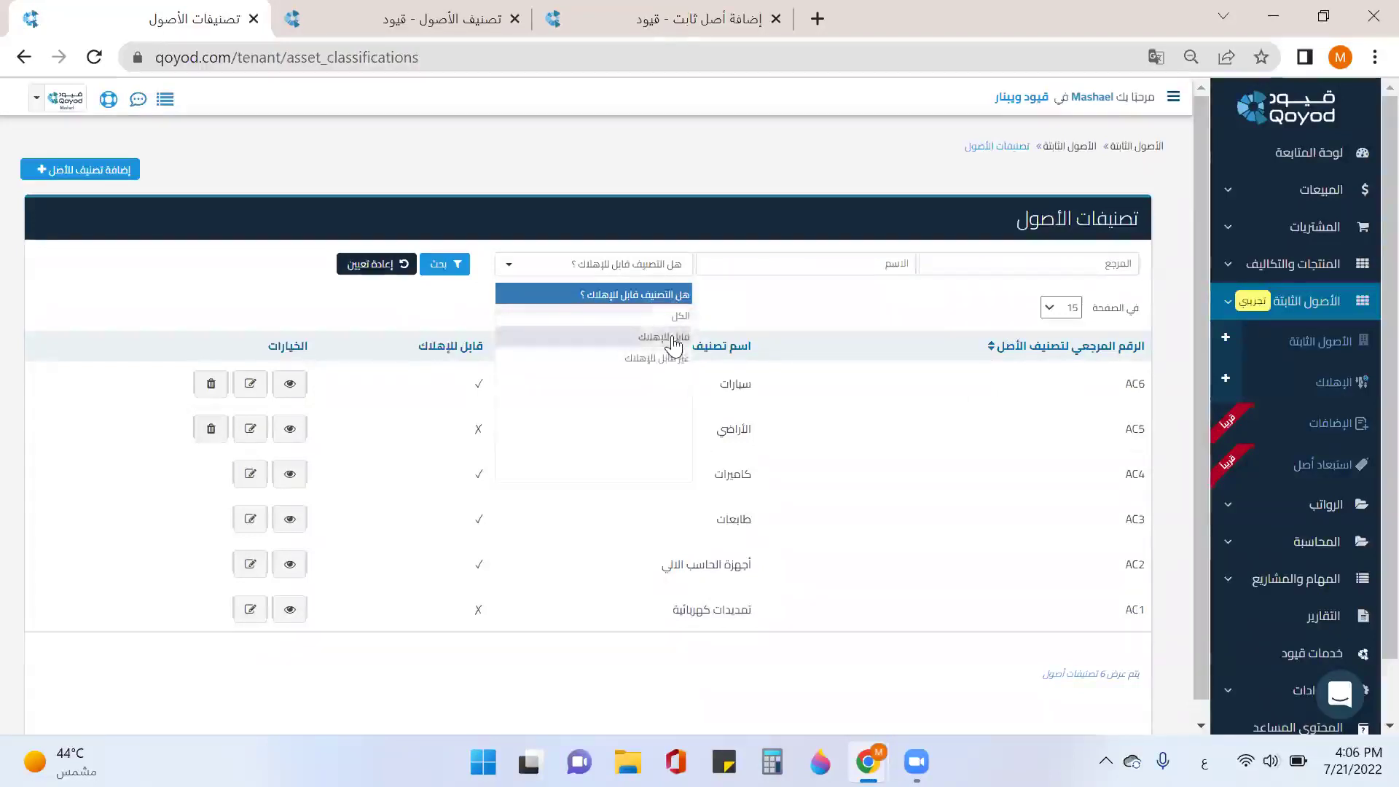
left_click(671, 338)
left_click(446, 265)
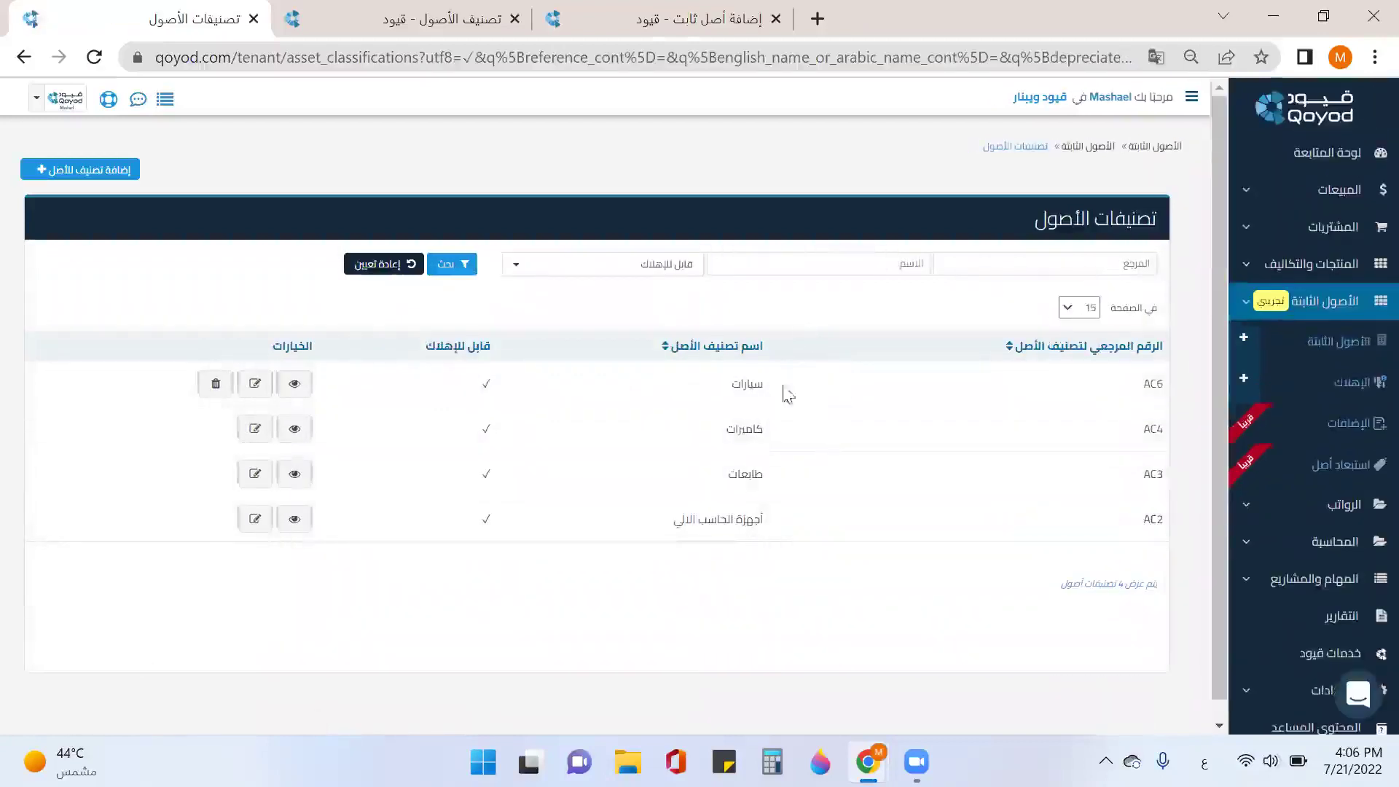
left_click(397, 268)
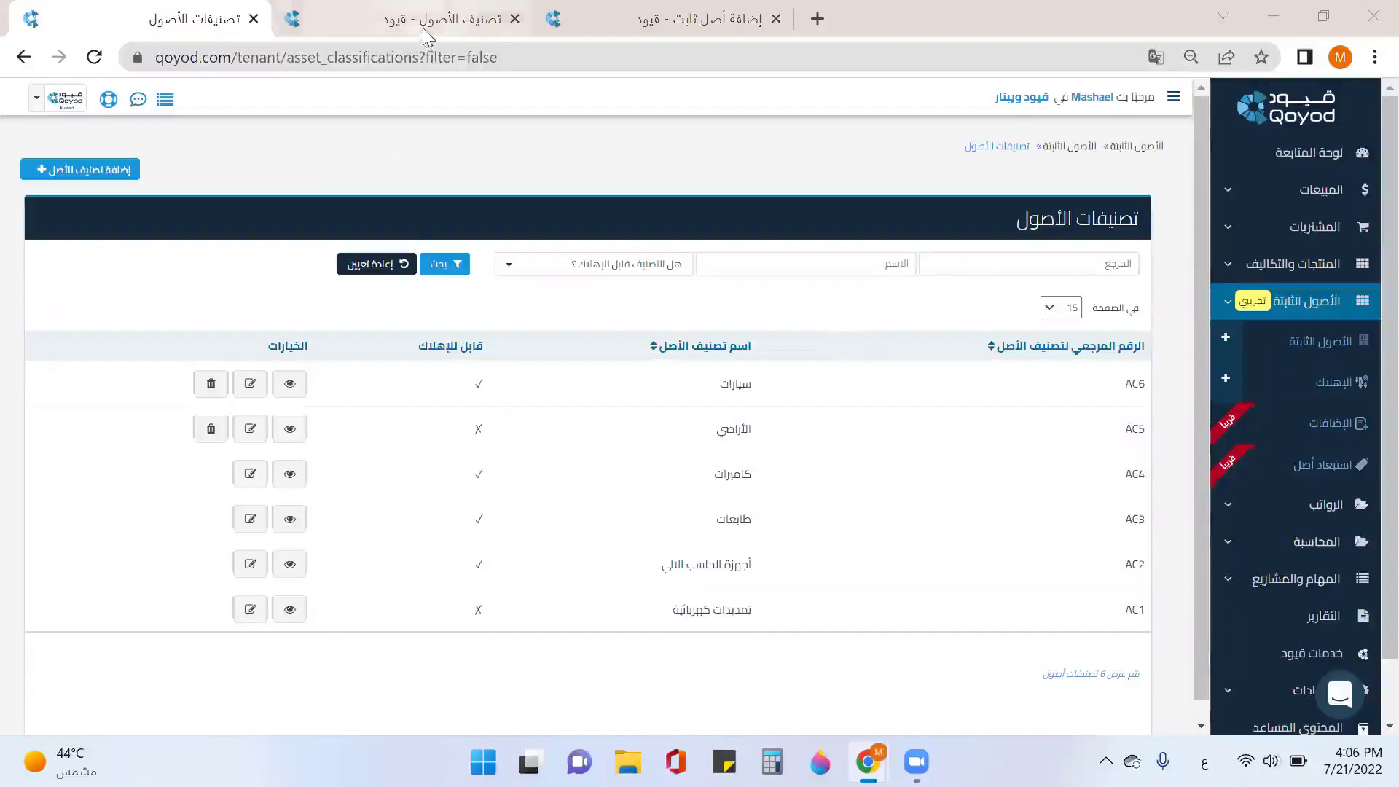
Step: Close the asset-classification and add-fixed-asset help tabs and open the Fixed Assets list
left_click(466, 21)
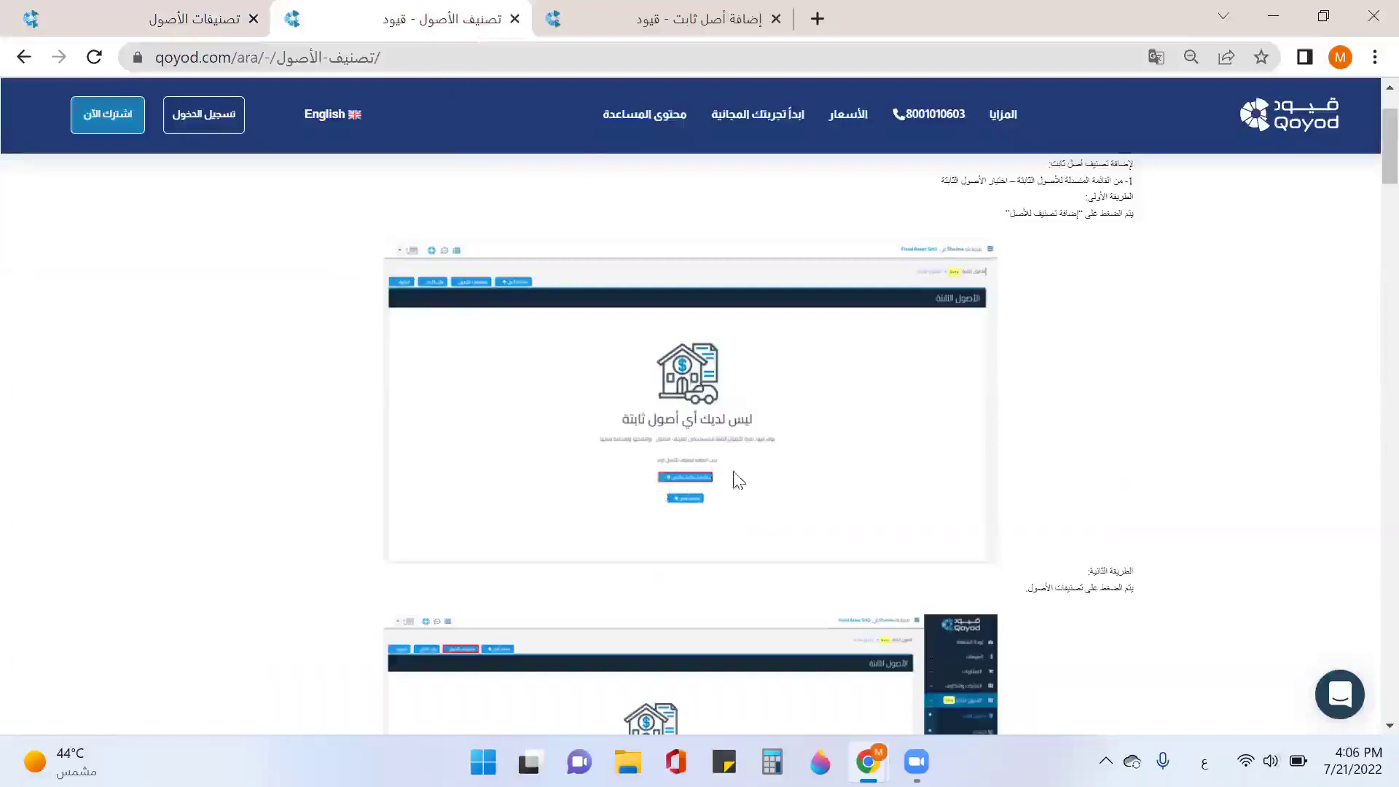
left_click(514, 18)
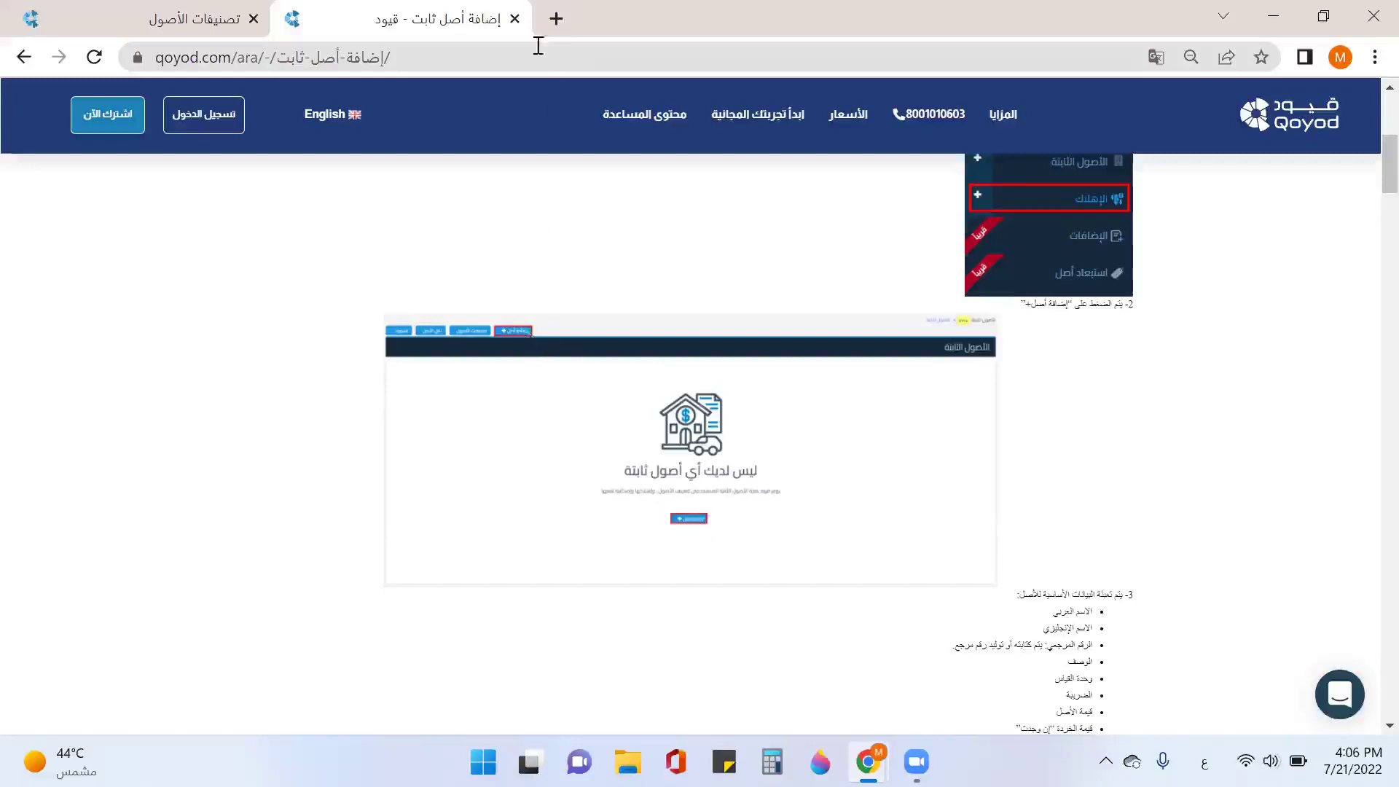
left_click(515, 18)
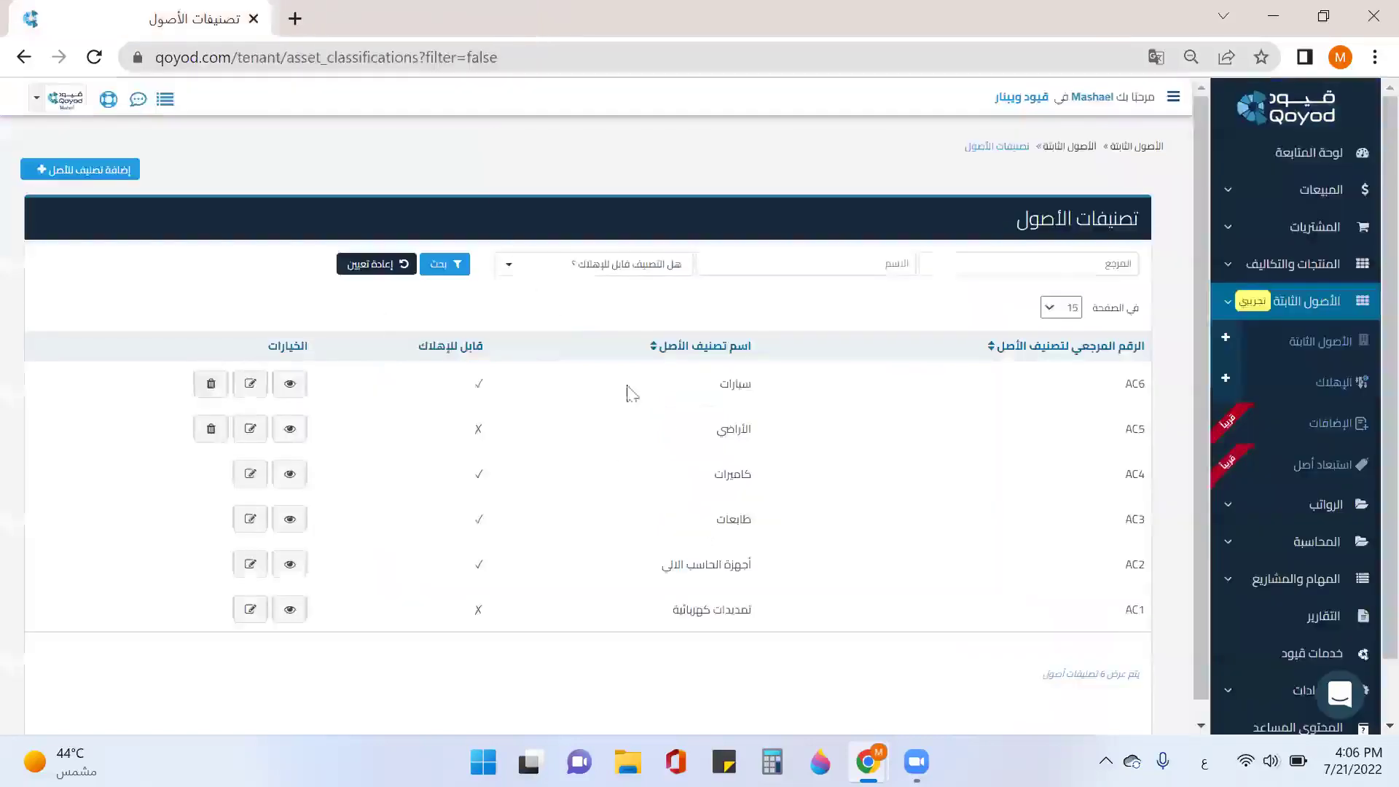
left_click(1302, 344)
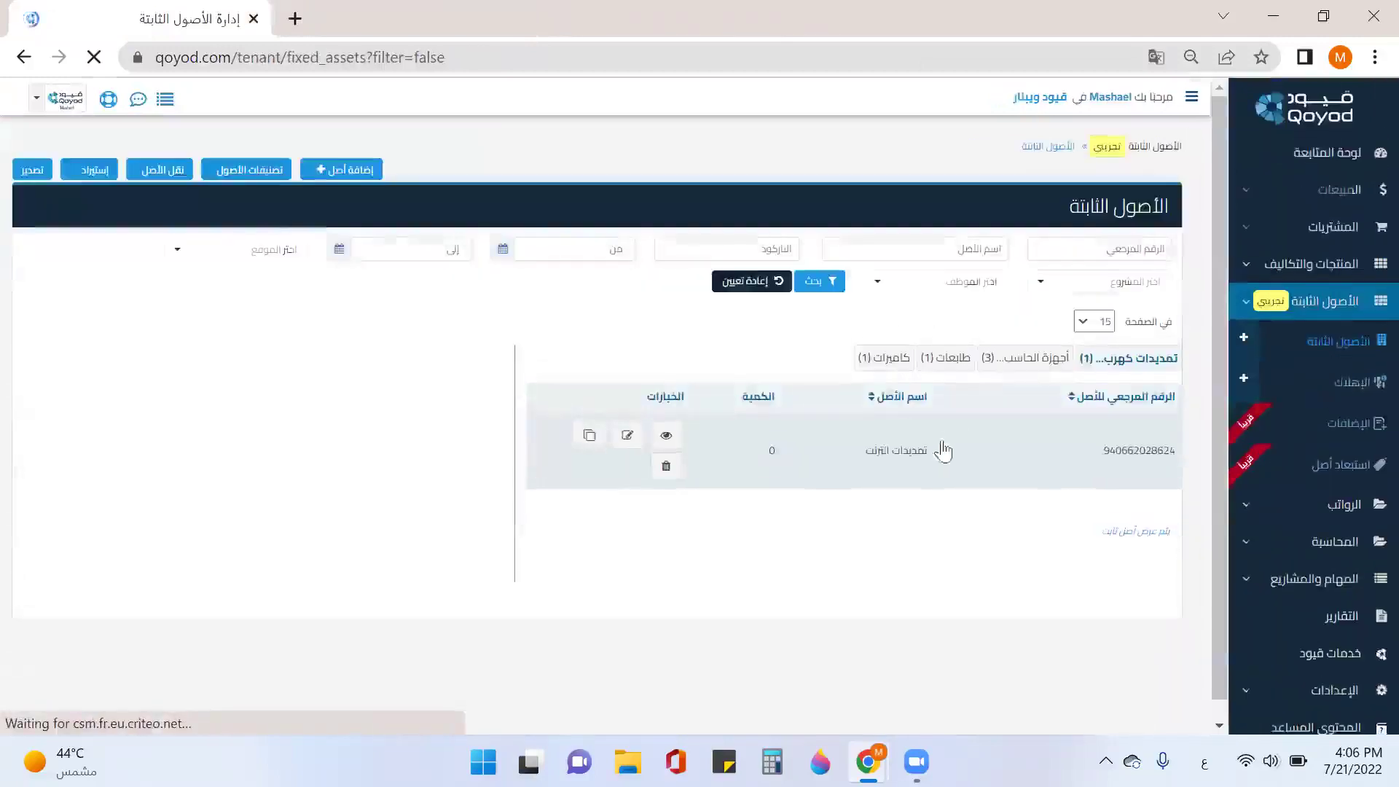
Step: Start a new asset with Arabic name نخيل 800 م2 and English name 'nakhel land'
left_click(365, 176)
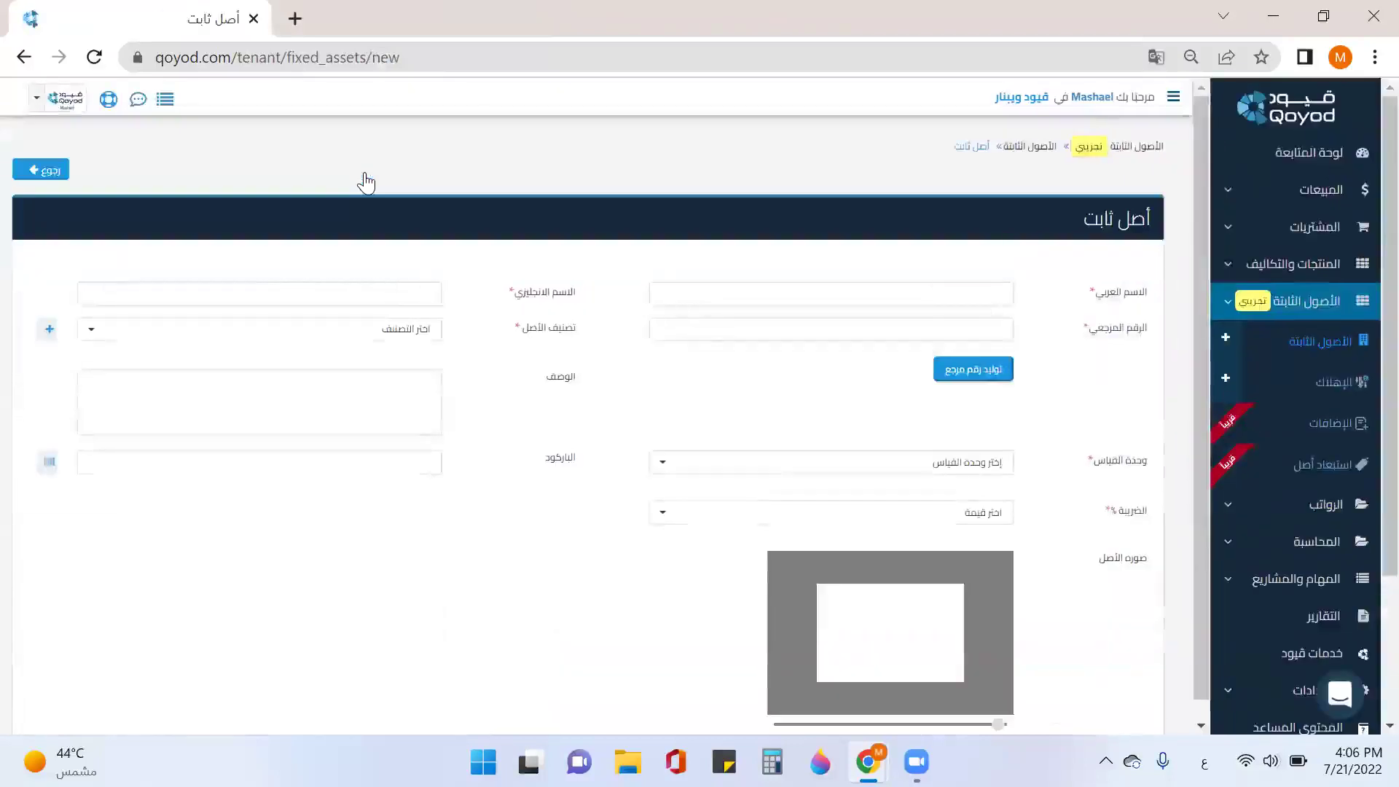
left_click(921, 301)
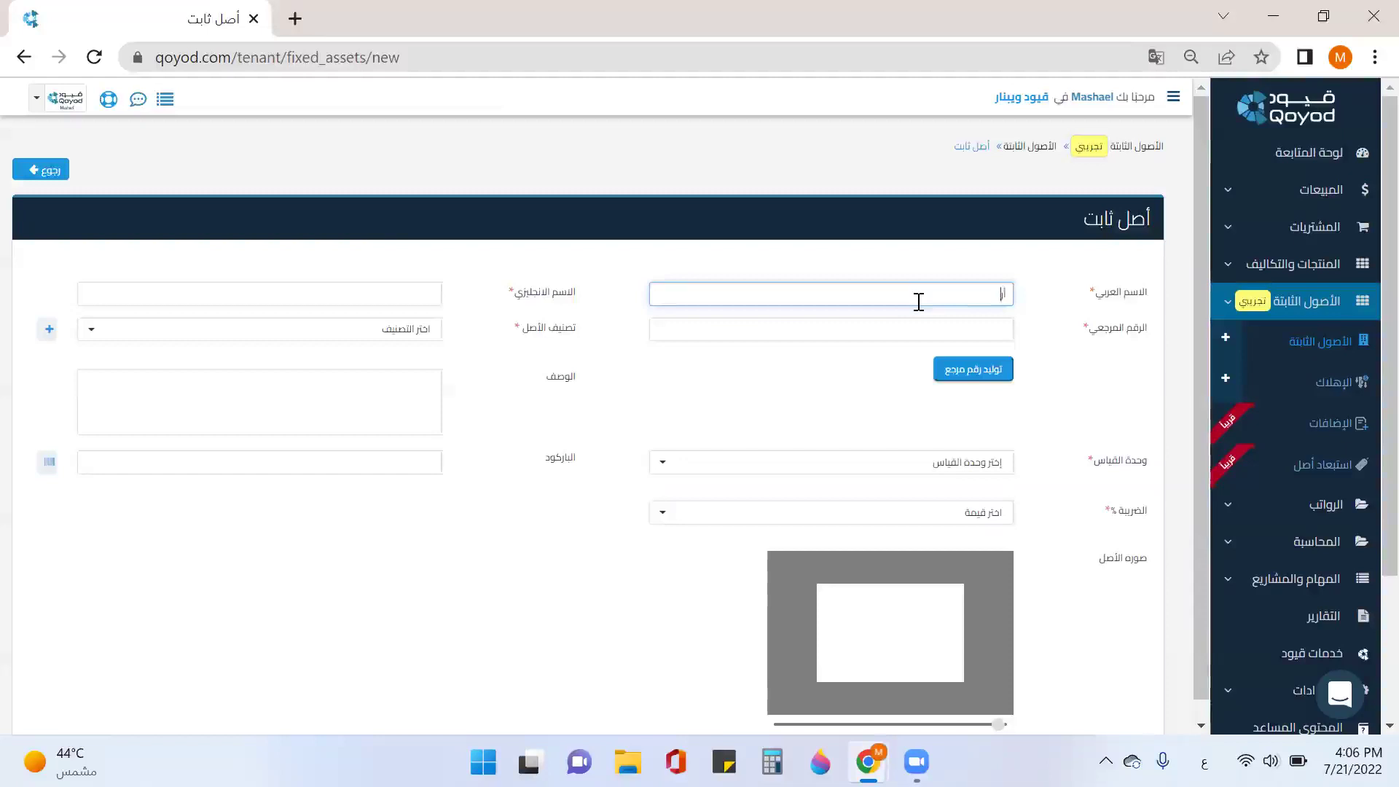
type("نخيل")
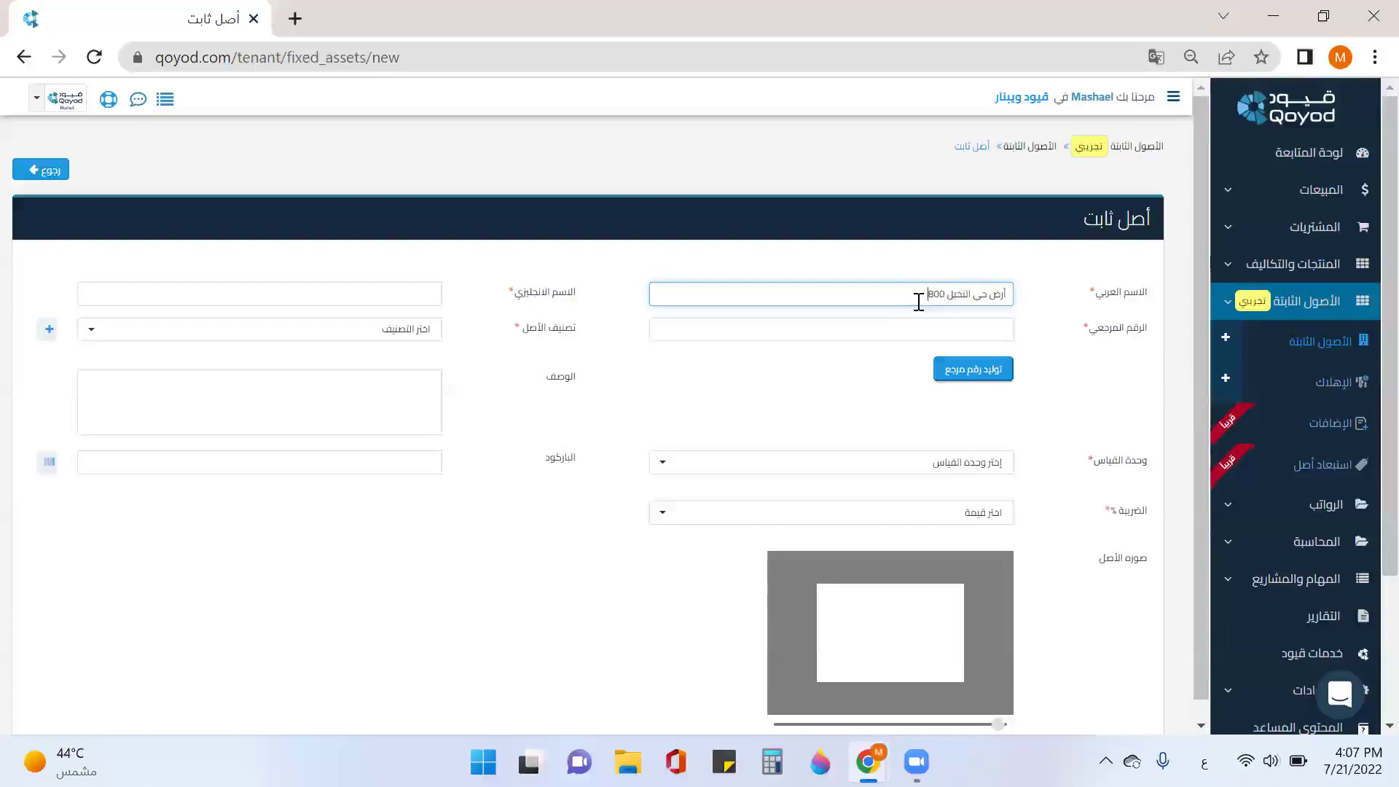
type("800 م2")
left_click(429, 297)
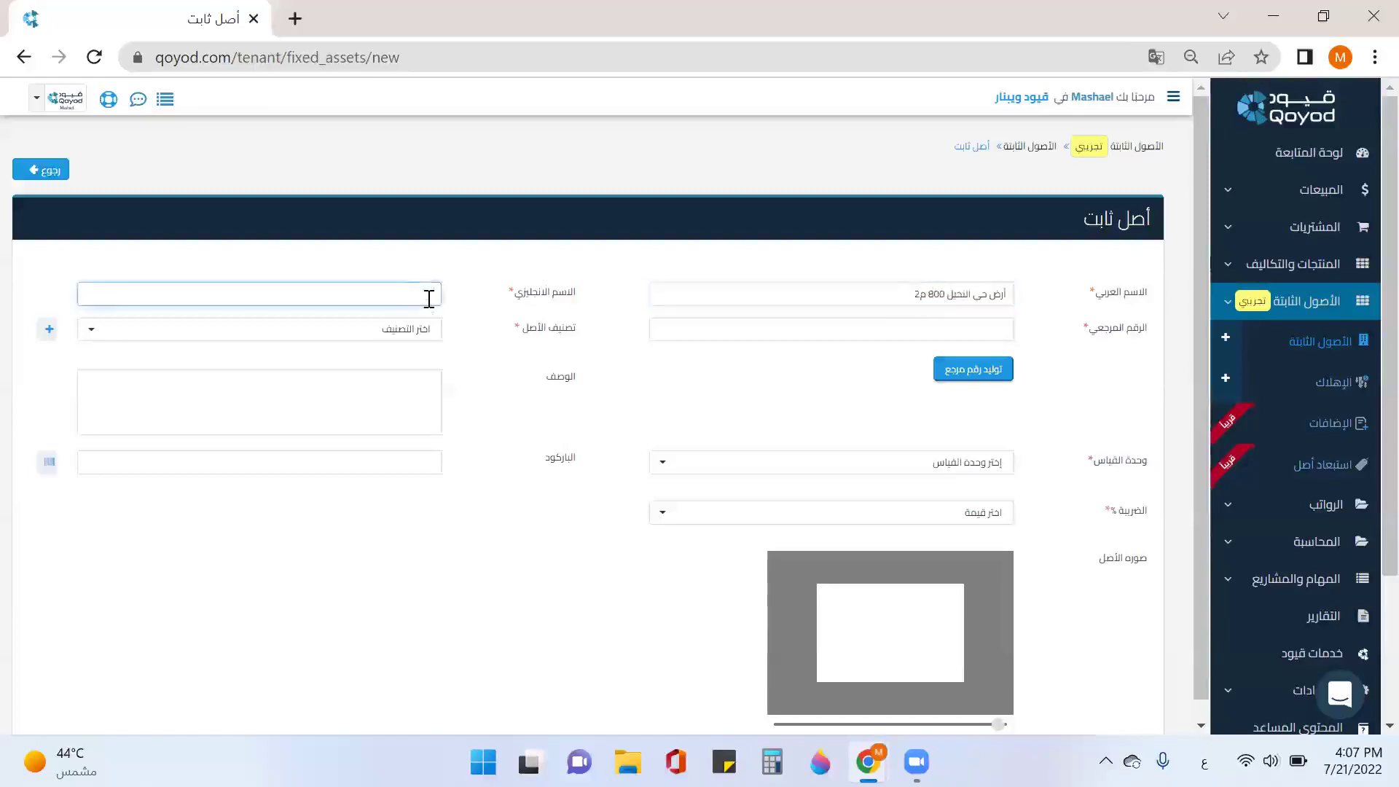
type("nak")
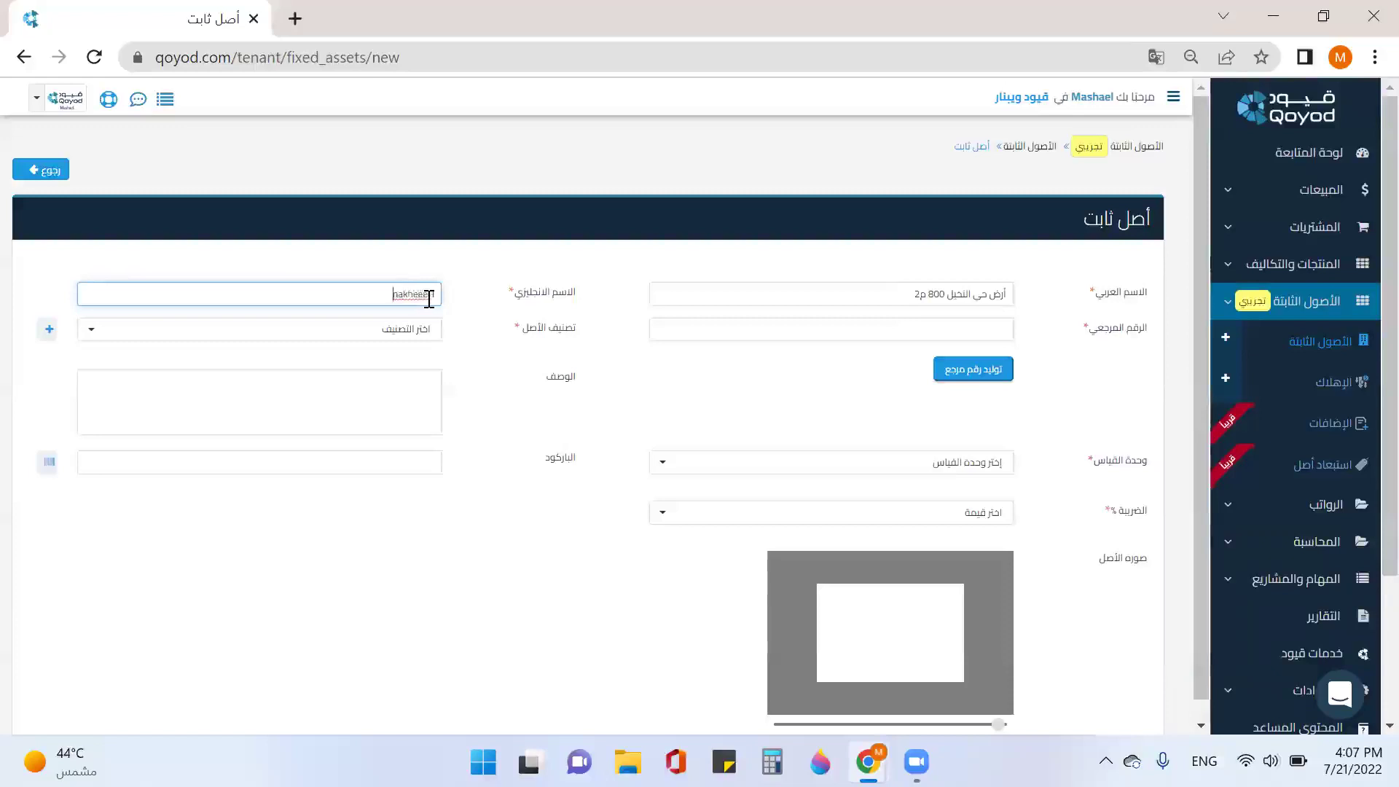
type("heel land")
left_click(409, 299)
key("BackSpace")
Step: Generate a reference number and set the asset category to الأراضي
left_click(882, 333)
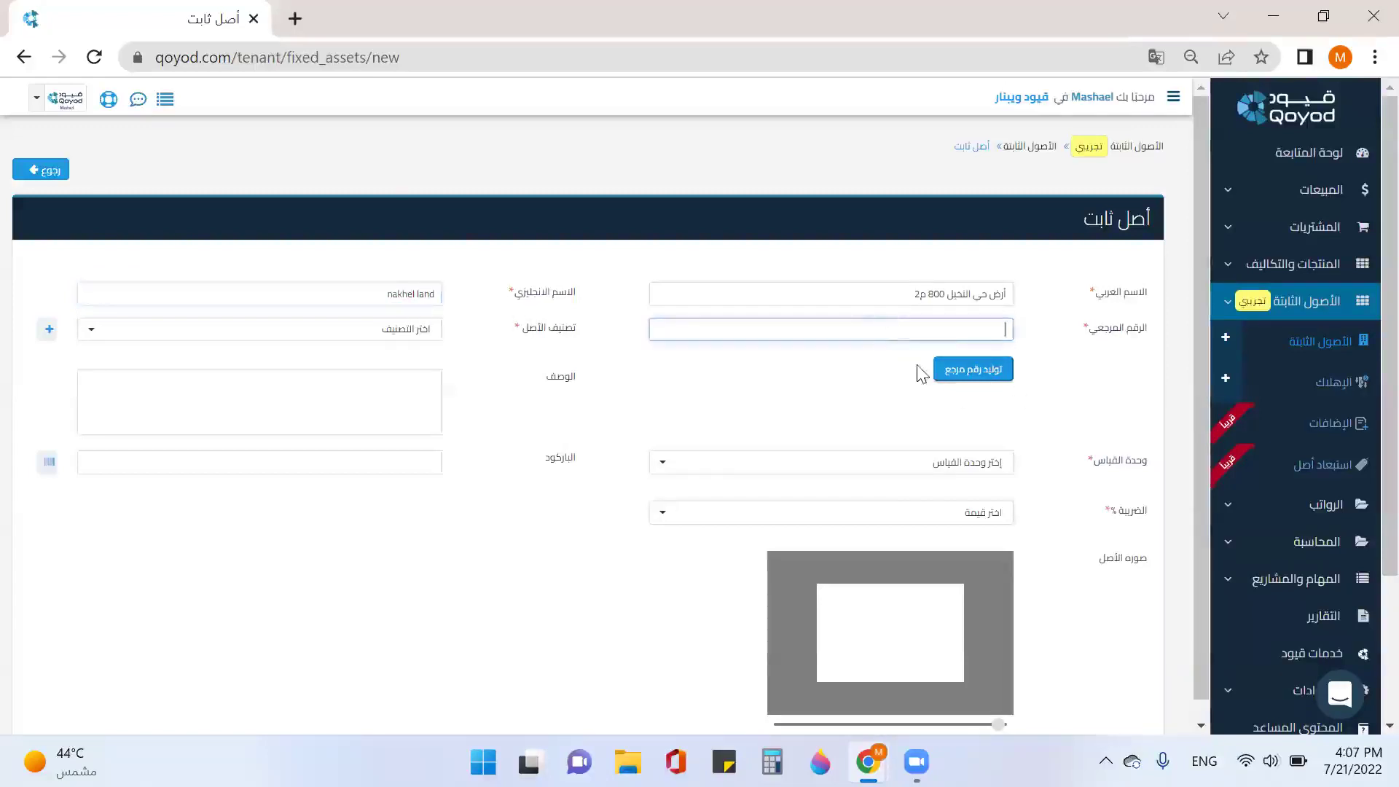
left_click(985, 383)
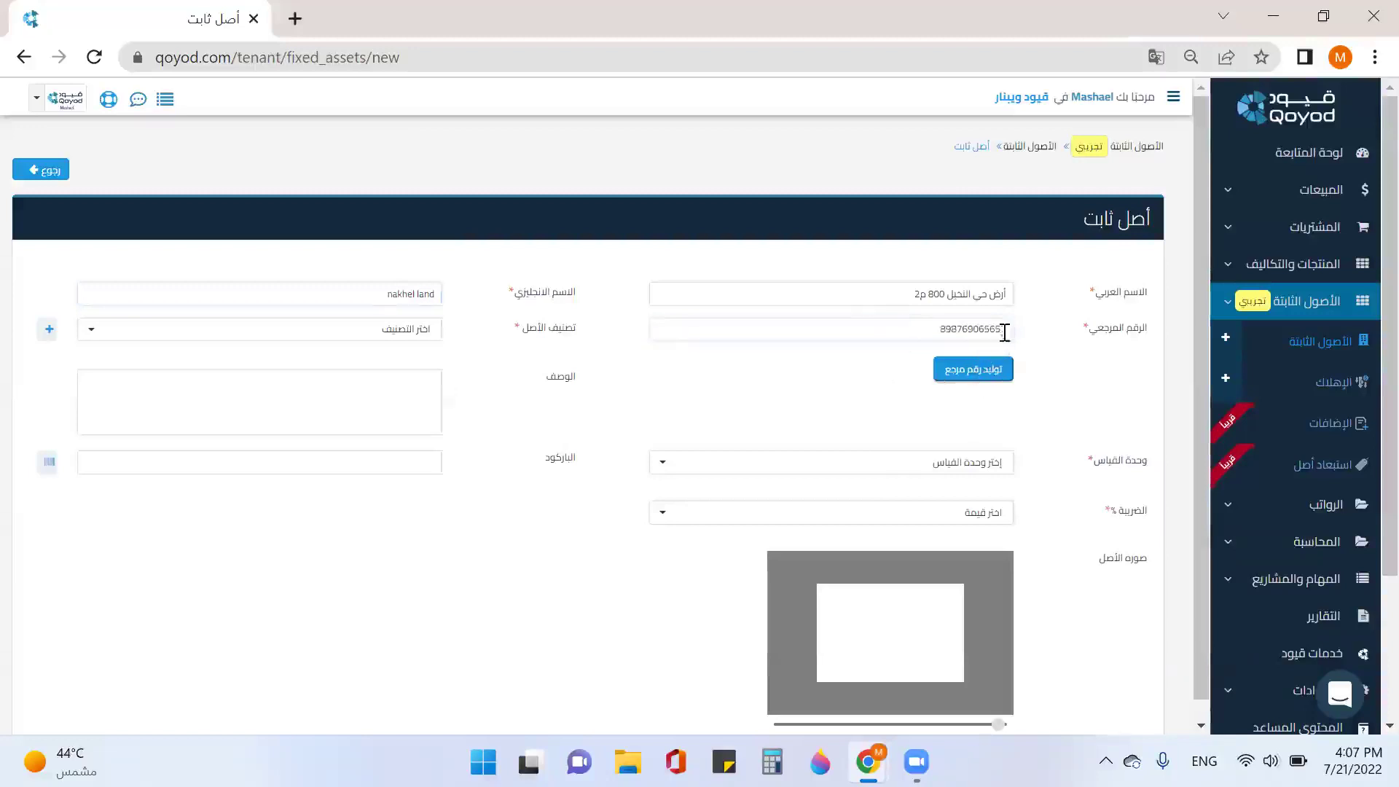
left_click(412, 340)
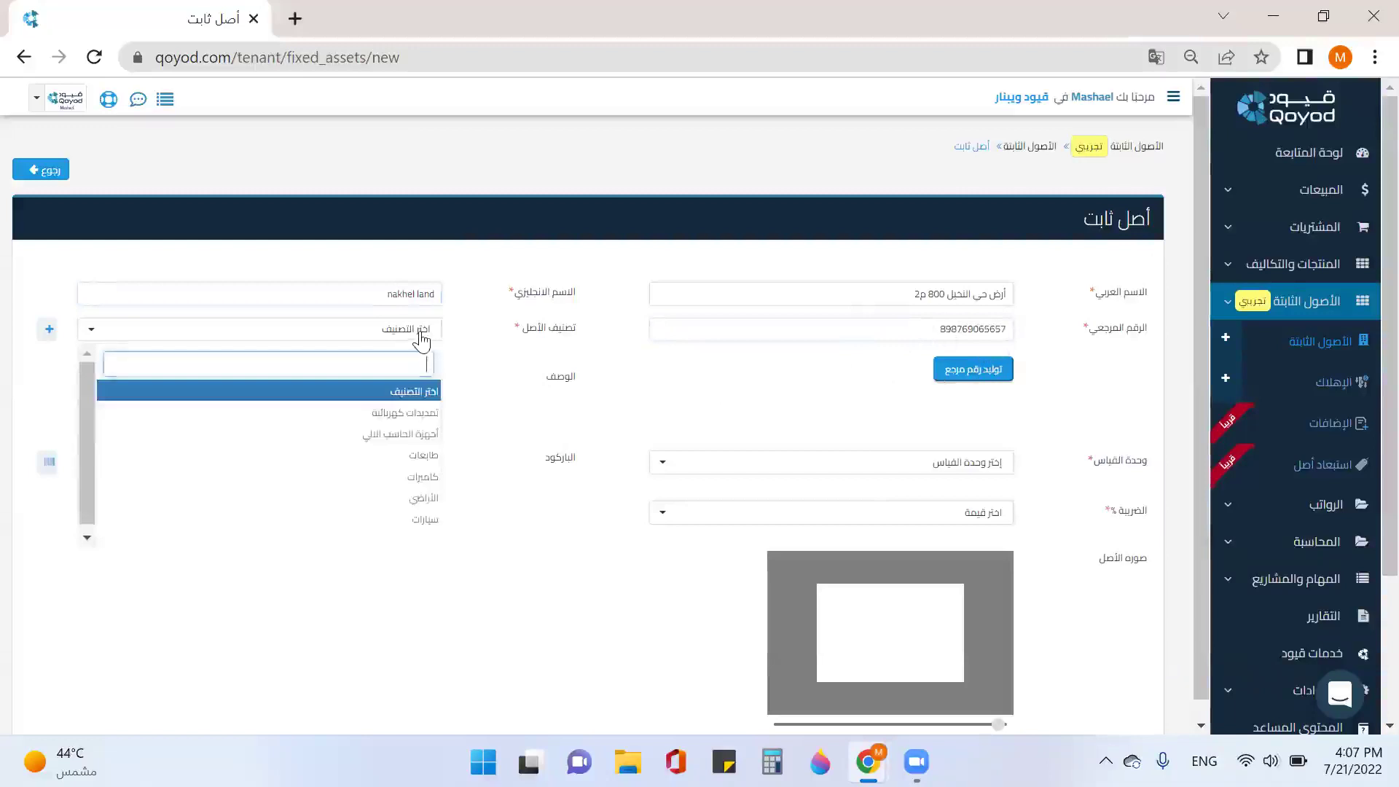
left_click(423, 499)
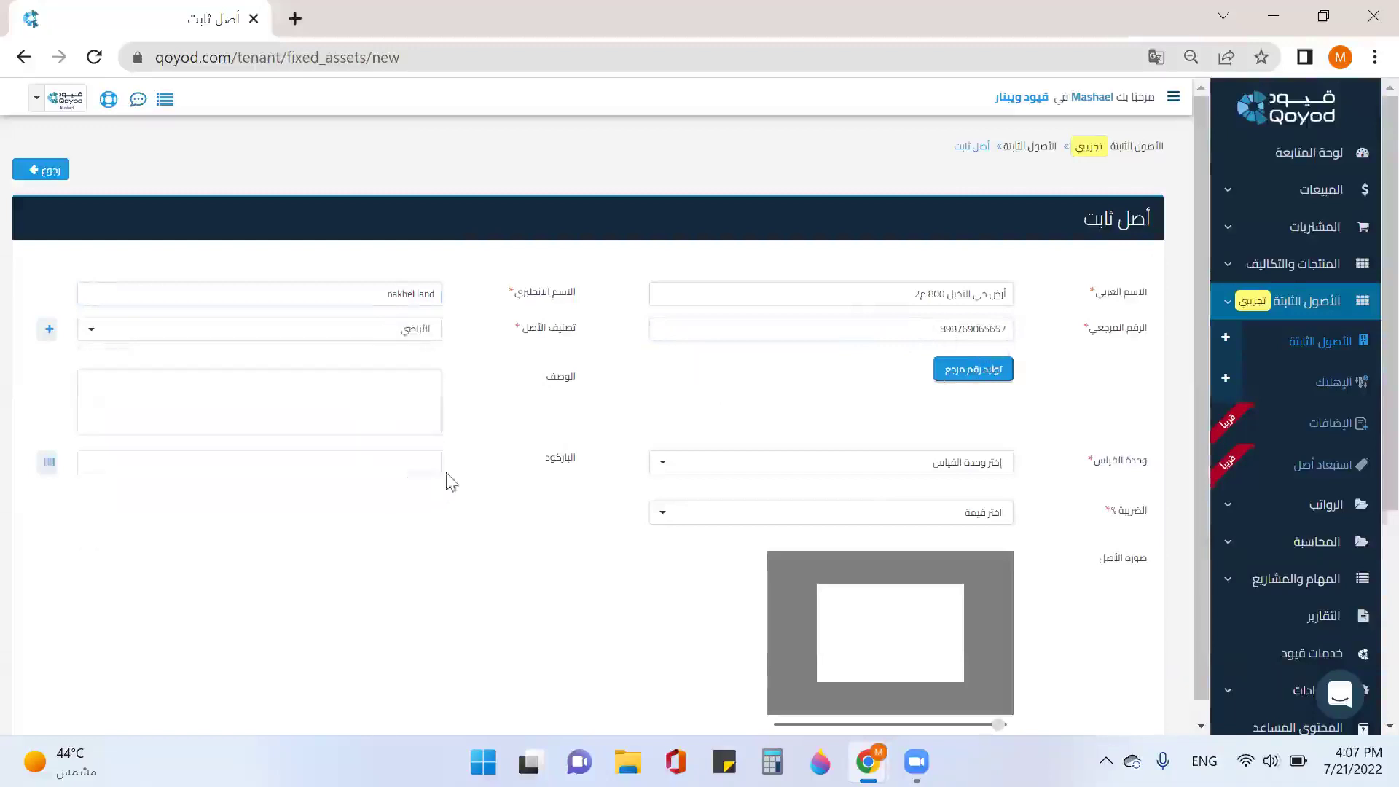
scroll(530, 419, "down", 2)
scroll(530, 419, "down", 2)
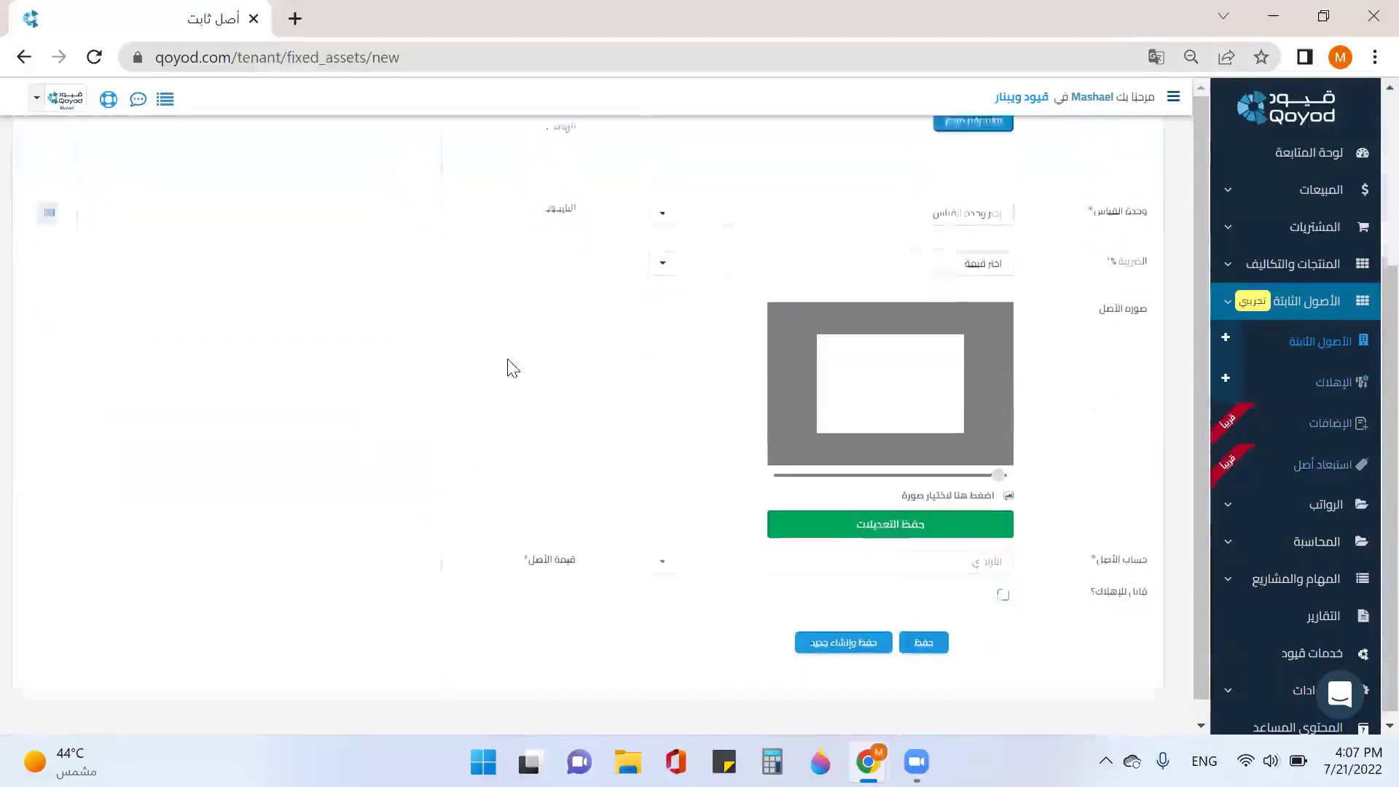
Step: Set unit وحدة, 15% VAT and value 950000, then save and create new
left_click(965, 207)
left_click(963, 291)
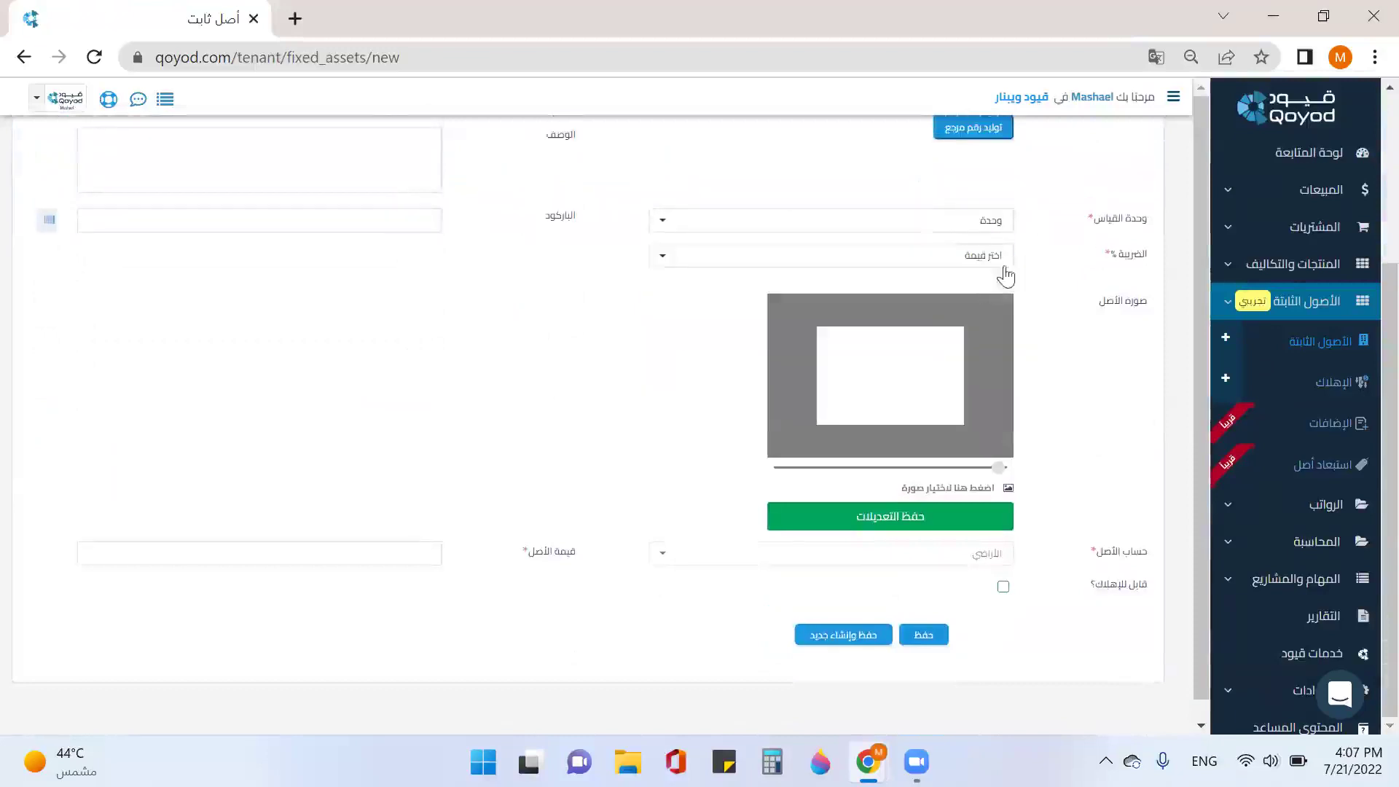
left_click(963, 256)
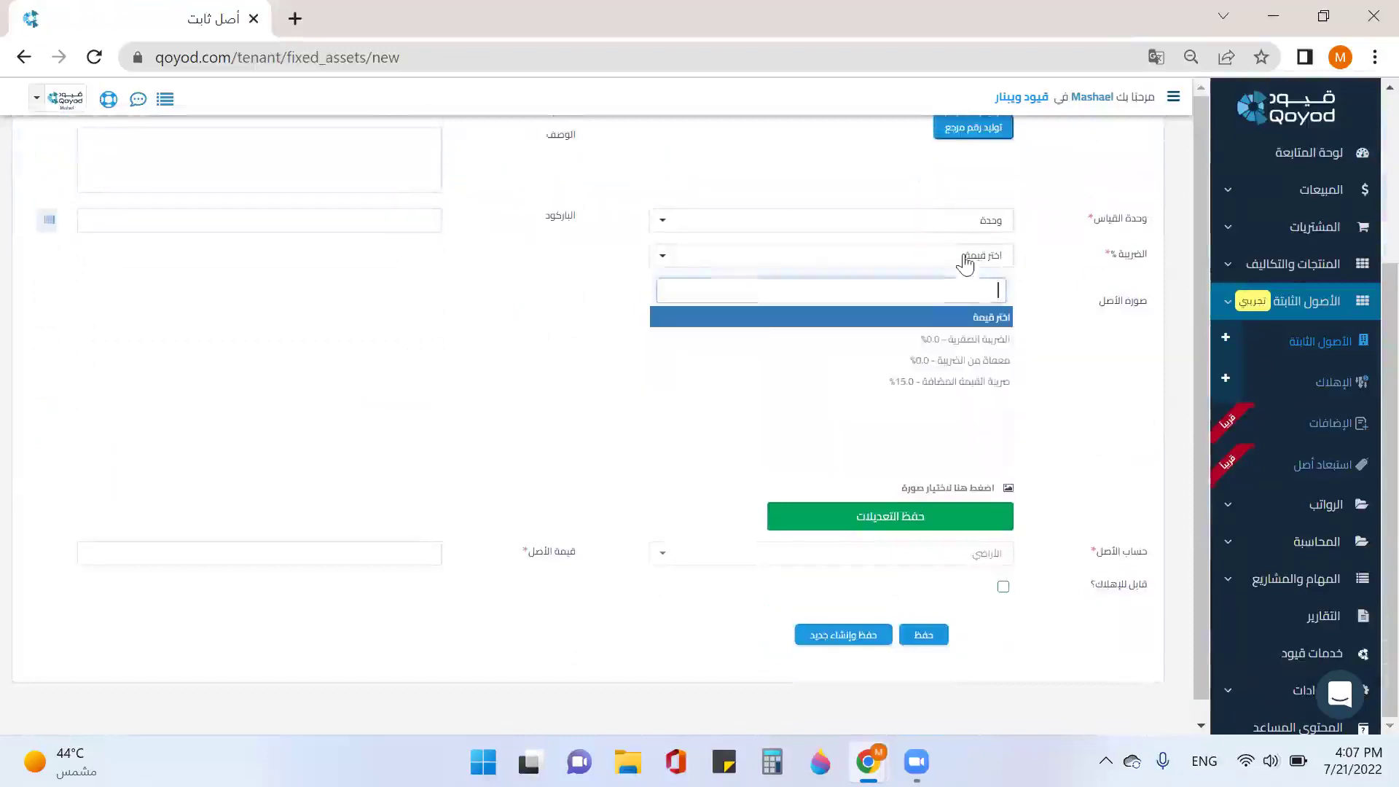
left_click(948, 382)
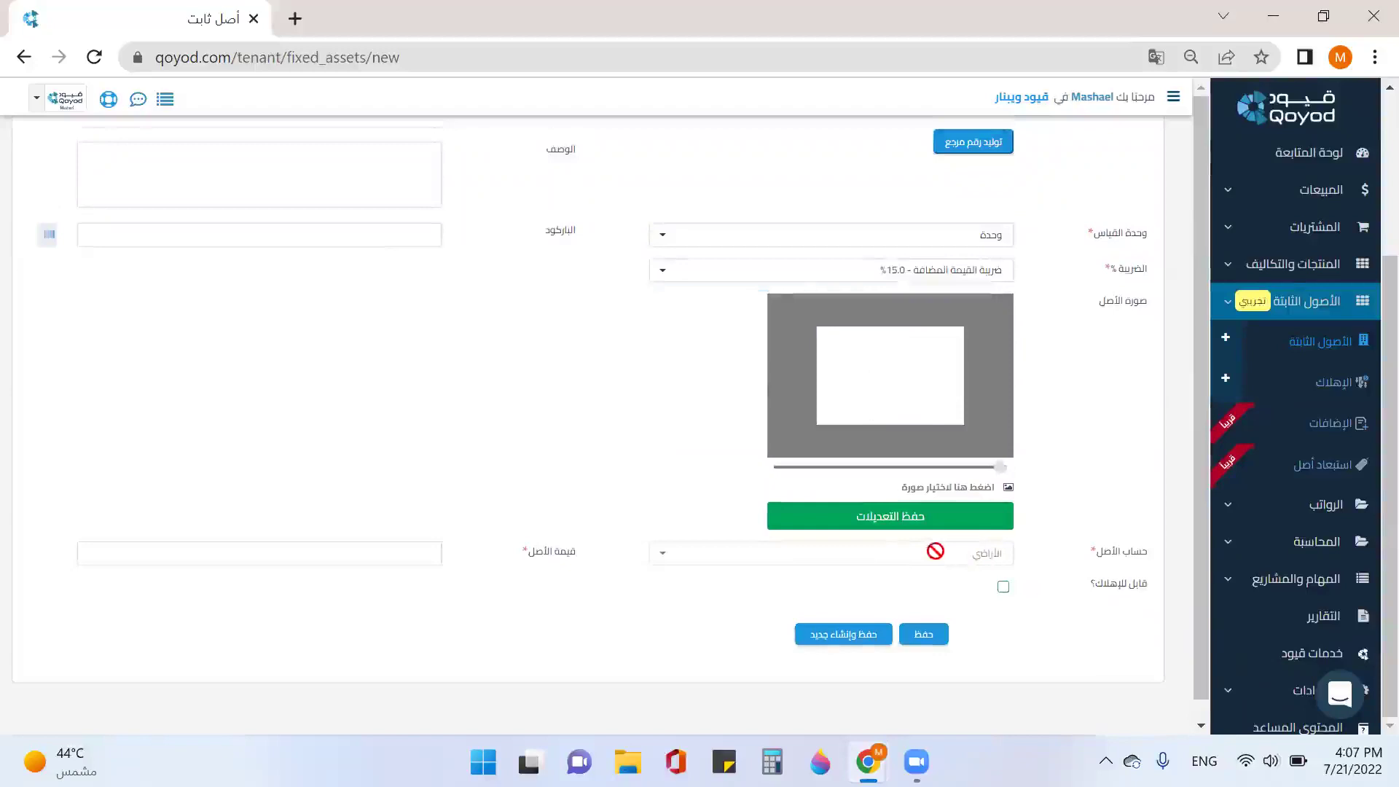
left_click(304, 557)
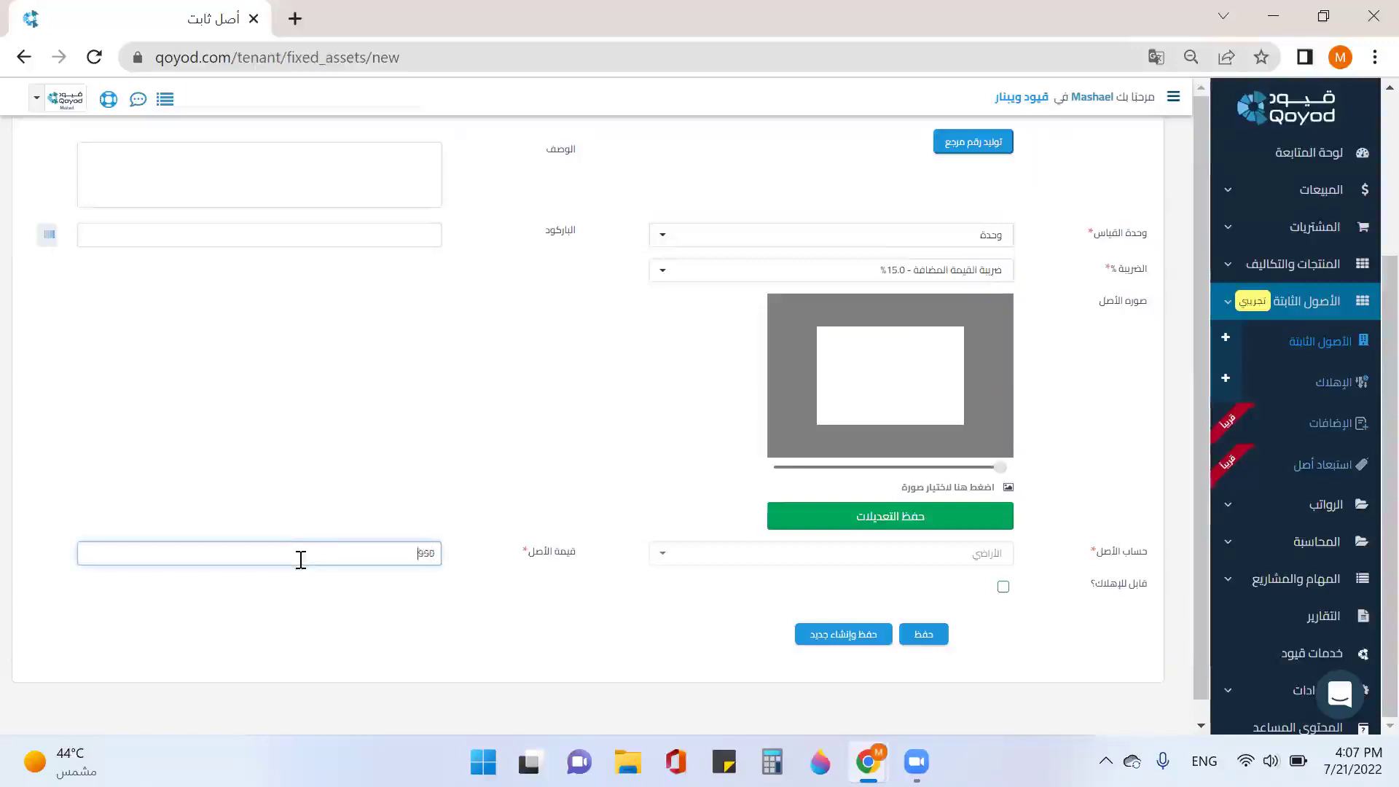
type("950000")
left_click(878, 649)
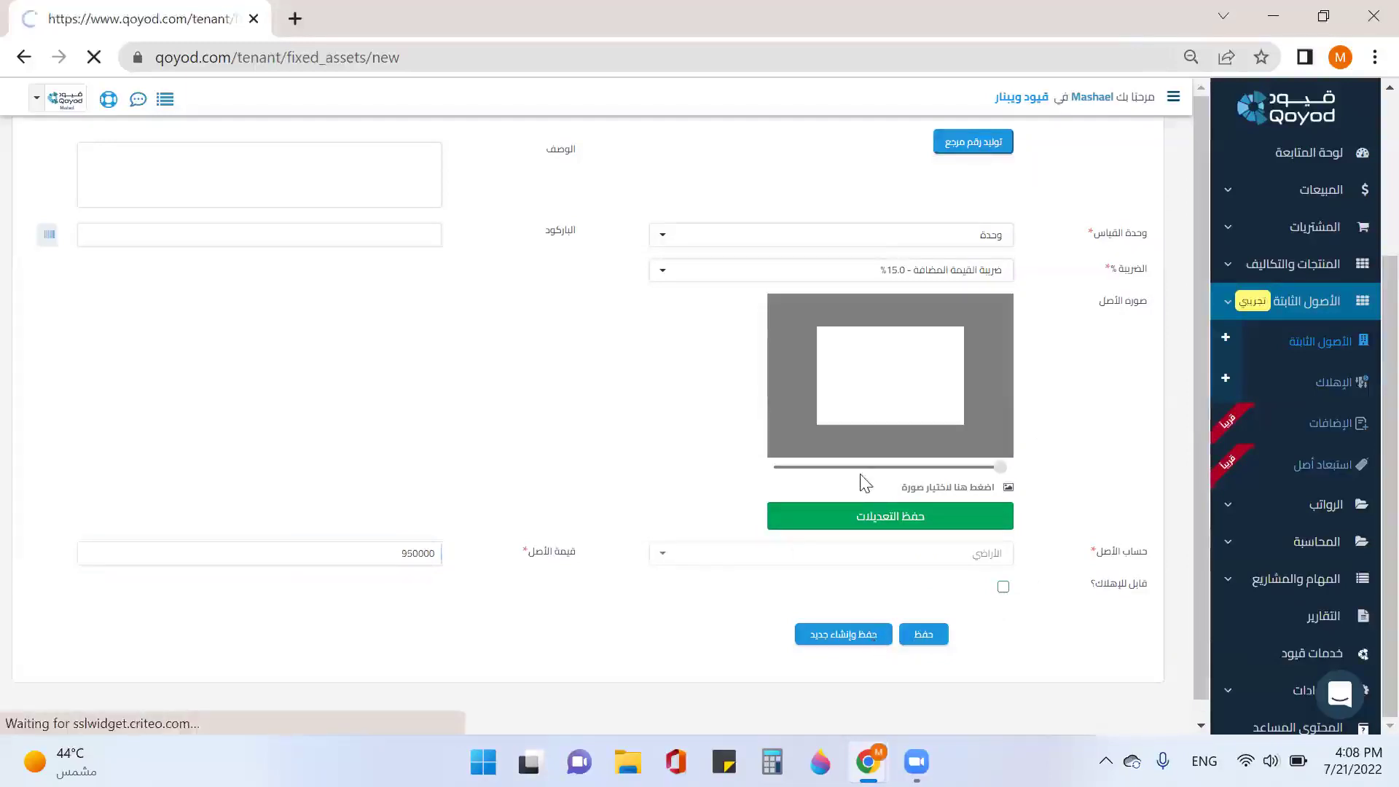
Step: Name the asset سيارة كامري 2020 in Arabic and Camry 2020 in English
left_click(942, 291)
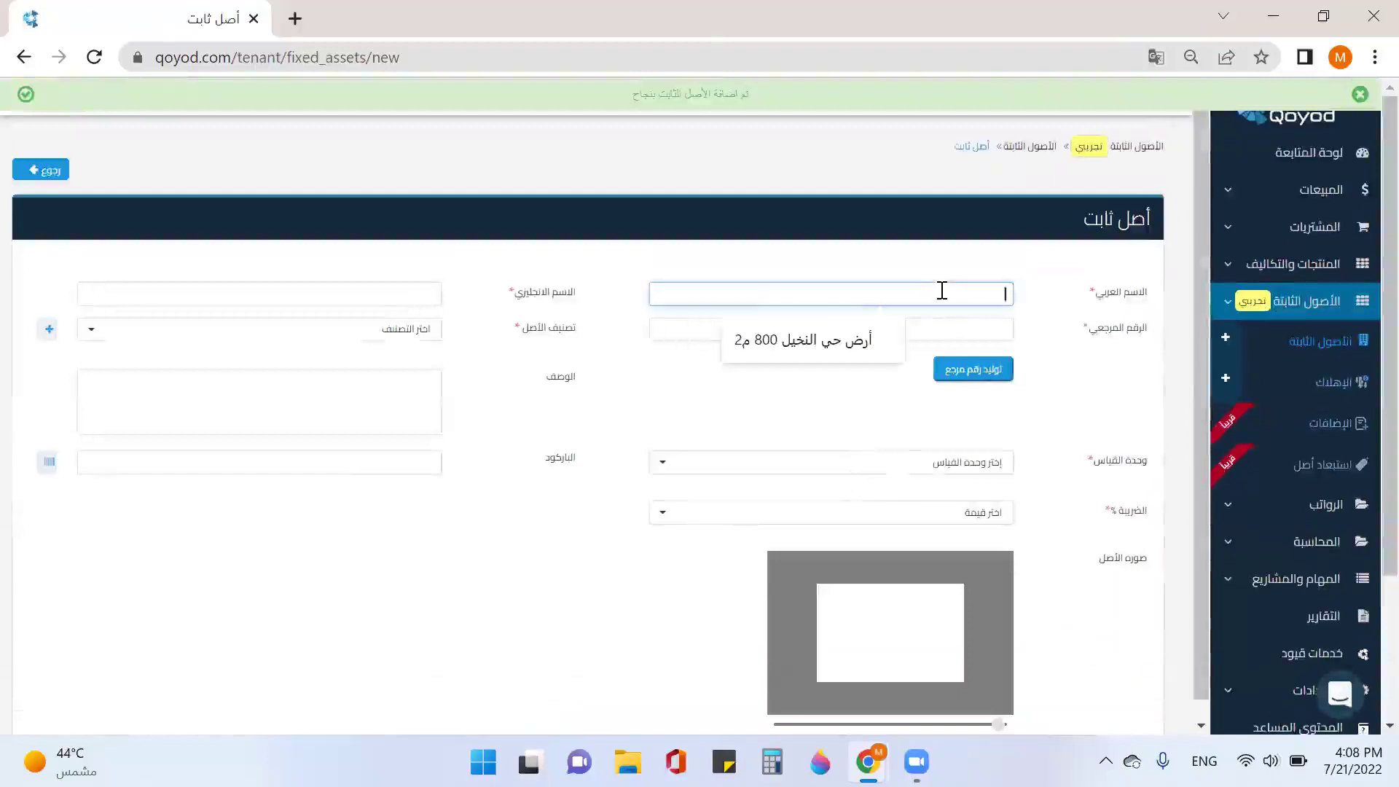
type("s")
key("super+space")
type("سيارة كامرى 2020")
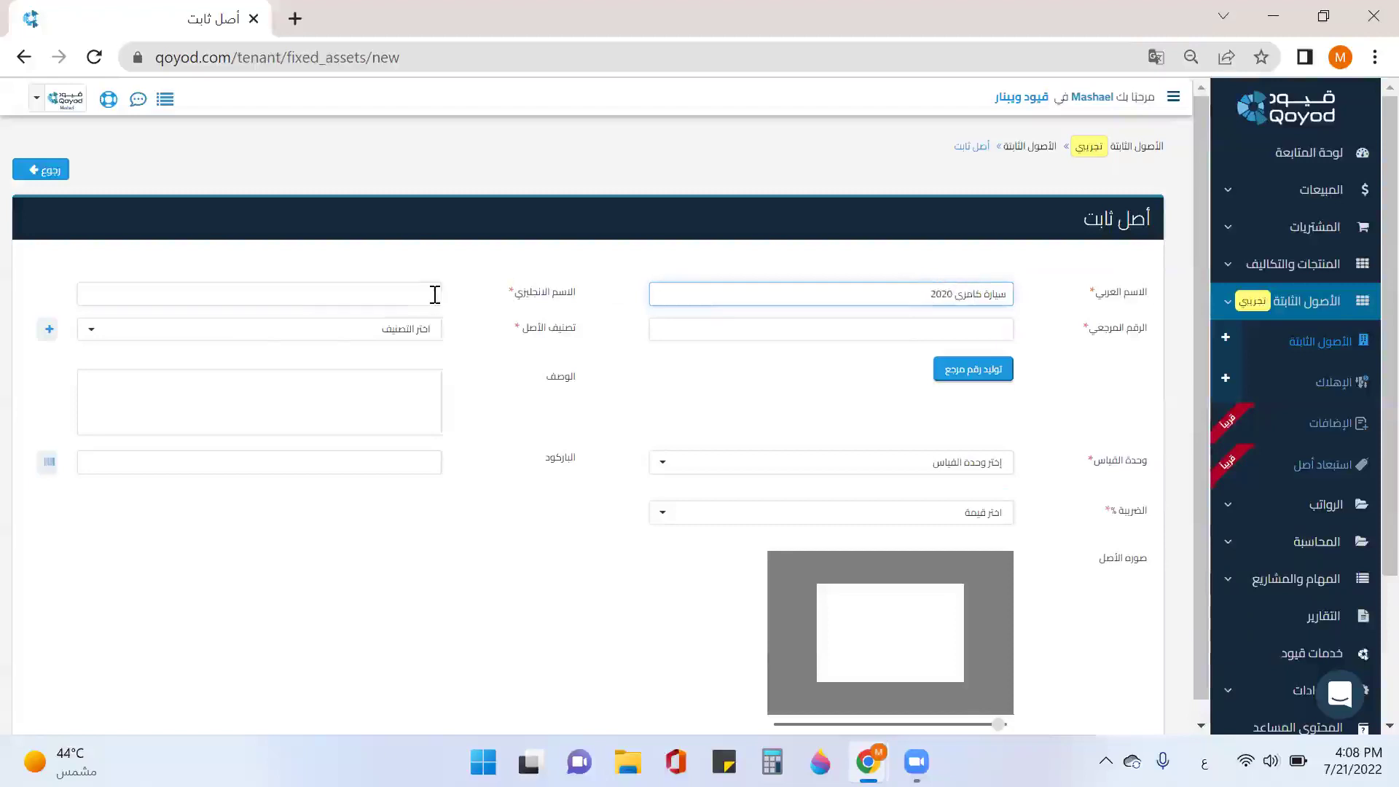
left_click(435, 294)
key("super+space")
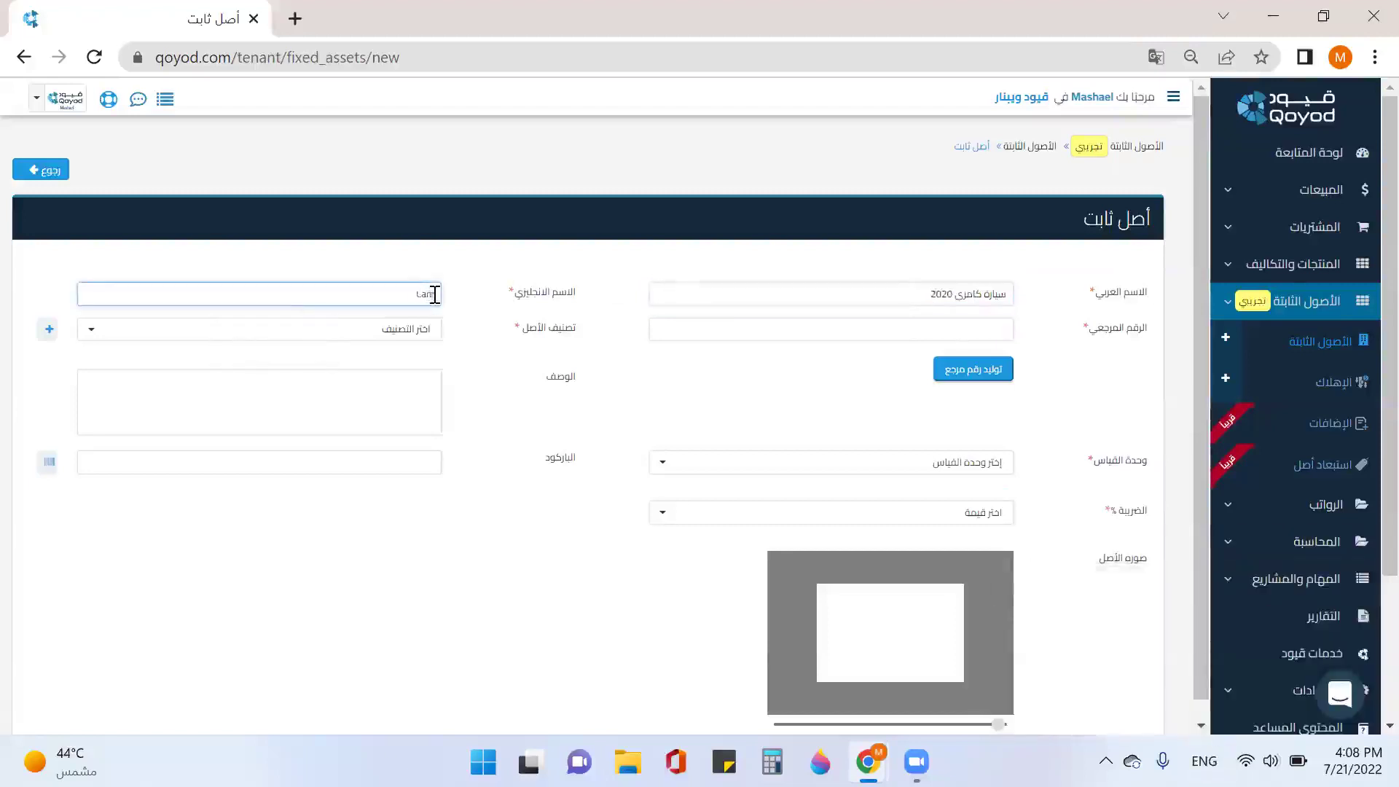
type("Camry 2020")
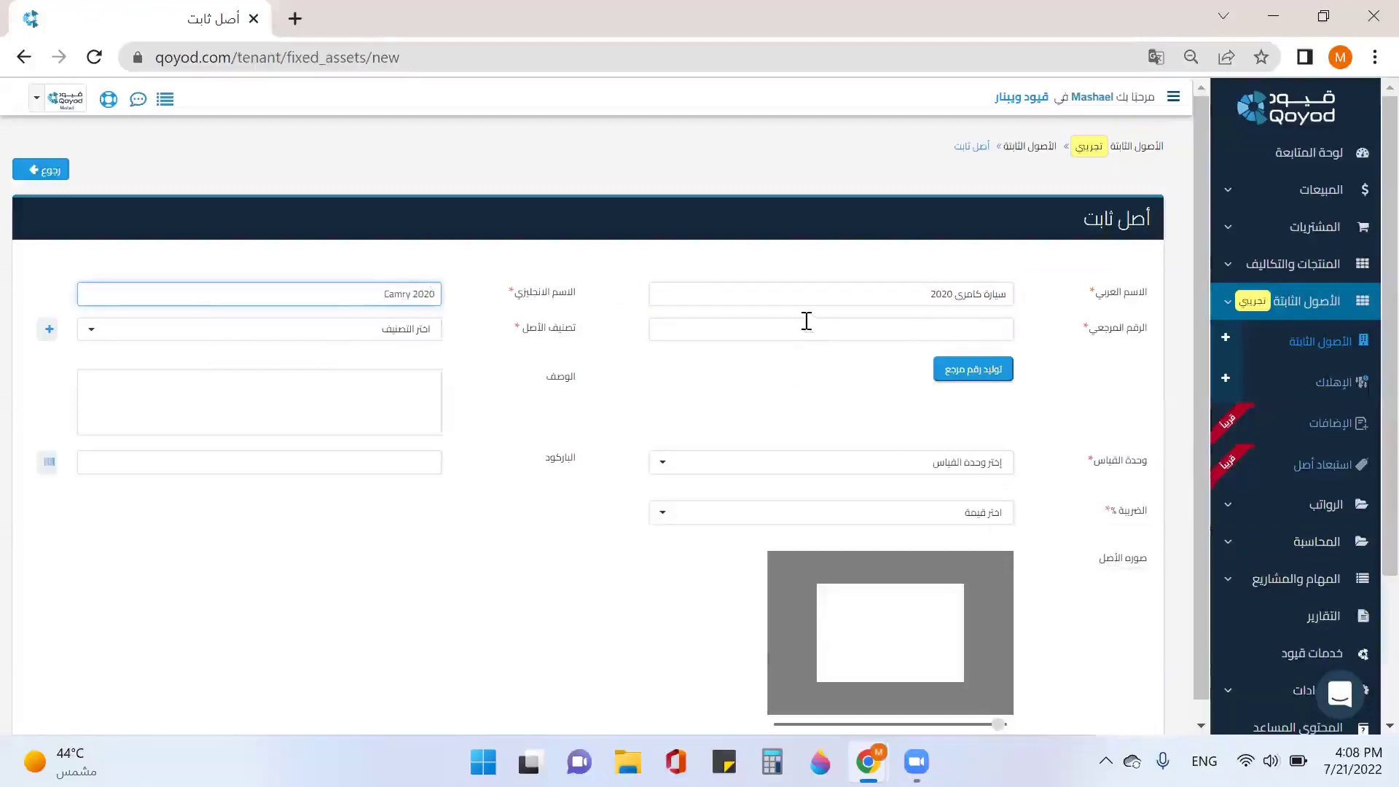
left_click(697, 331)
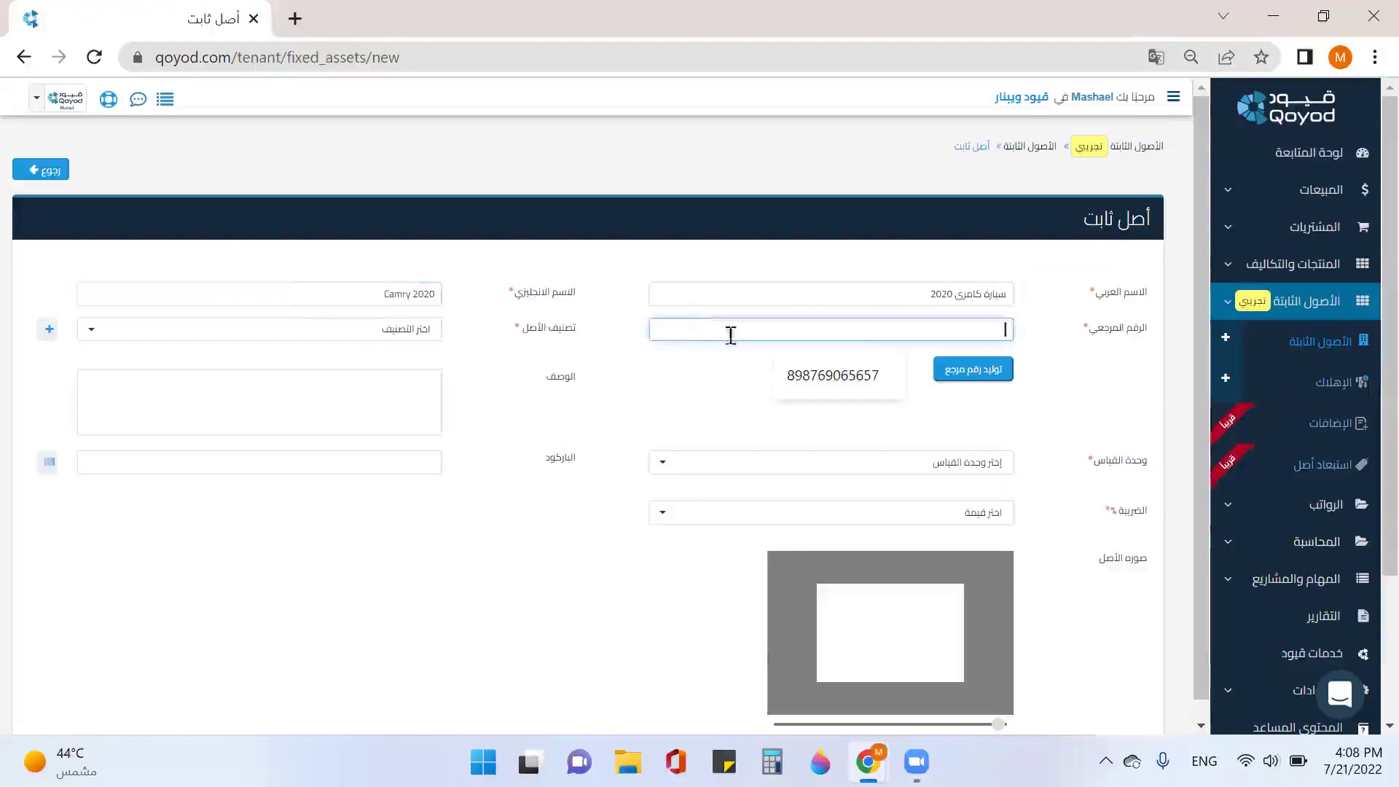
left_click(988, 372)
left_click(976, 329)
double_click(947, 335)
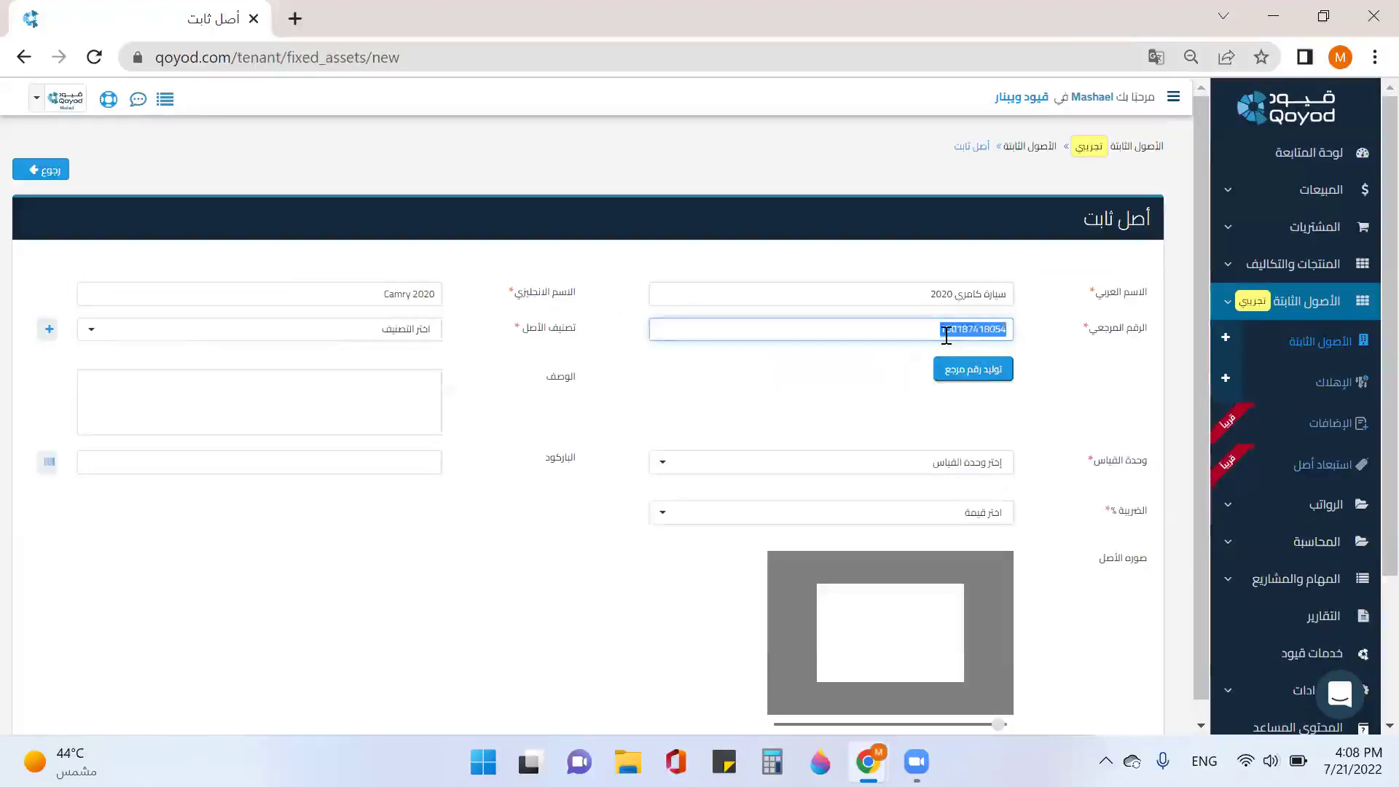
type("199876655590")
scroll(921, 365, "down", 3)
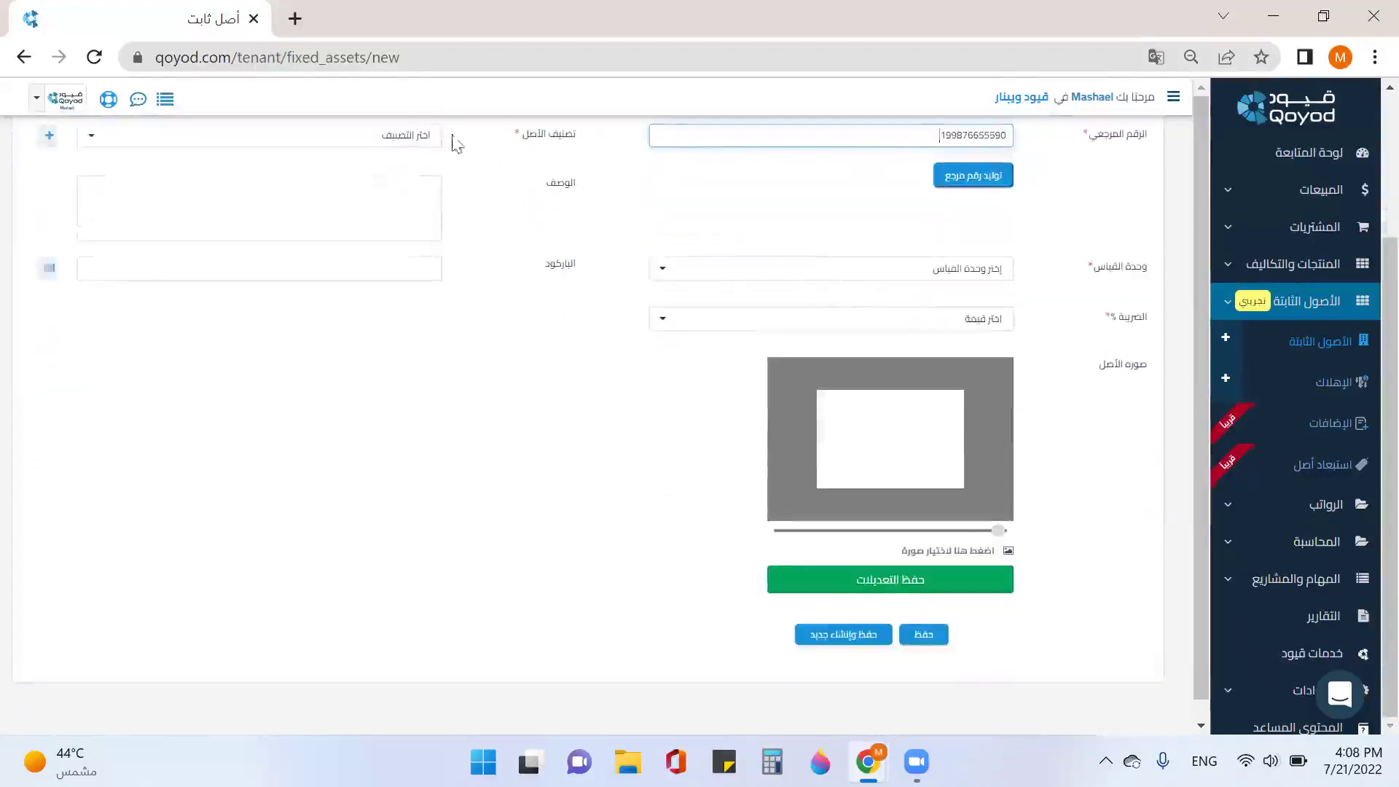
Step: Set classification سيارات, unit وحدة and 15% VAT on the Camry asset
left_click(419, 142)
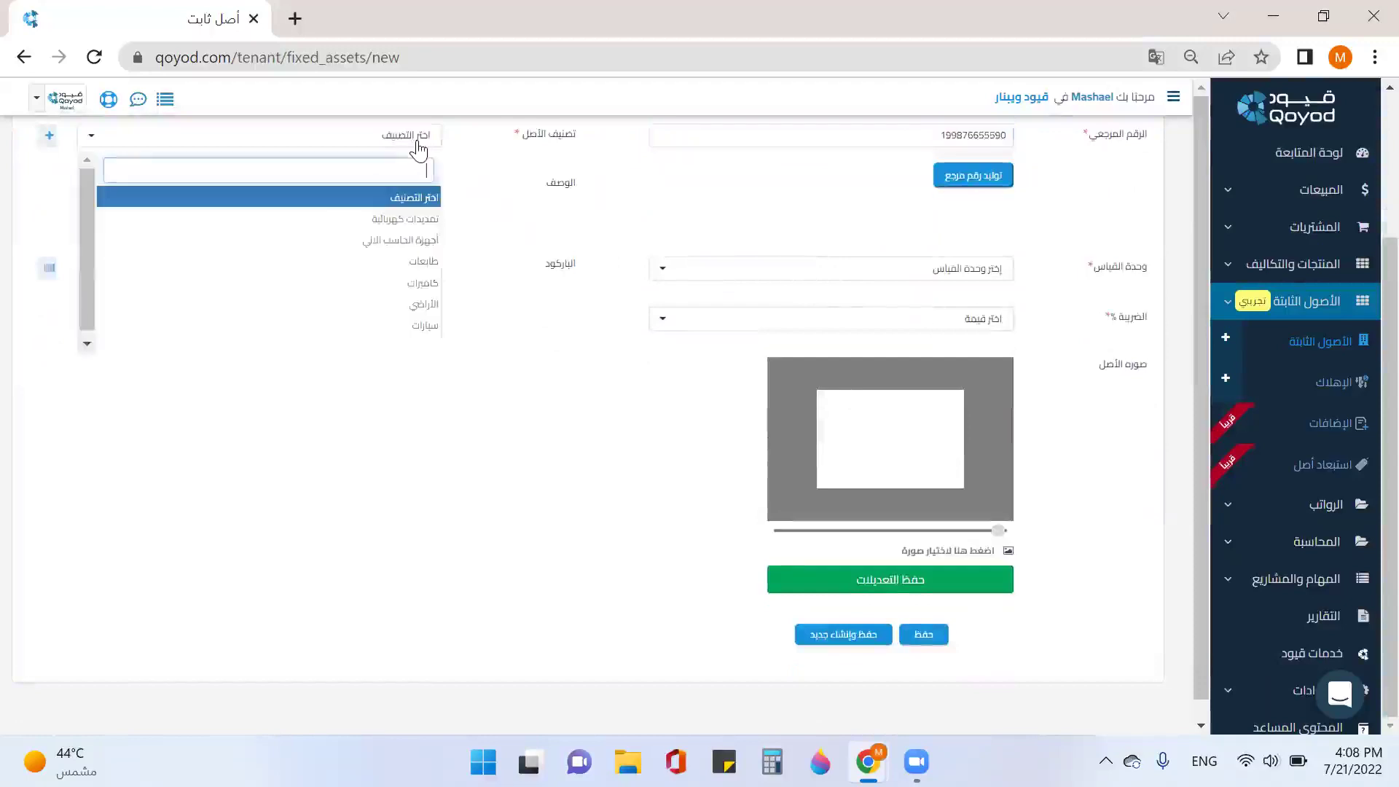
left_click(426, 327)
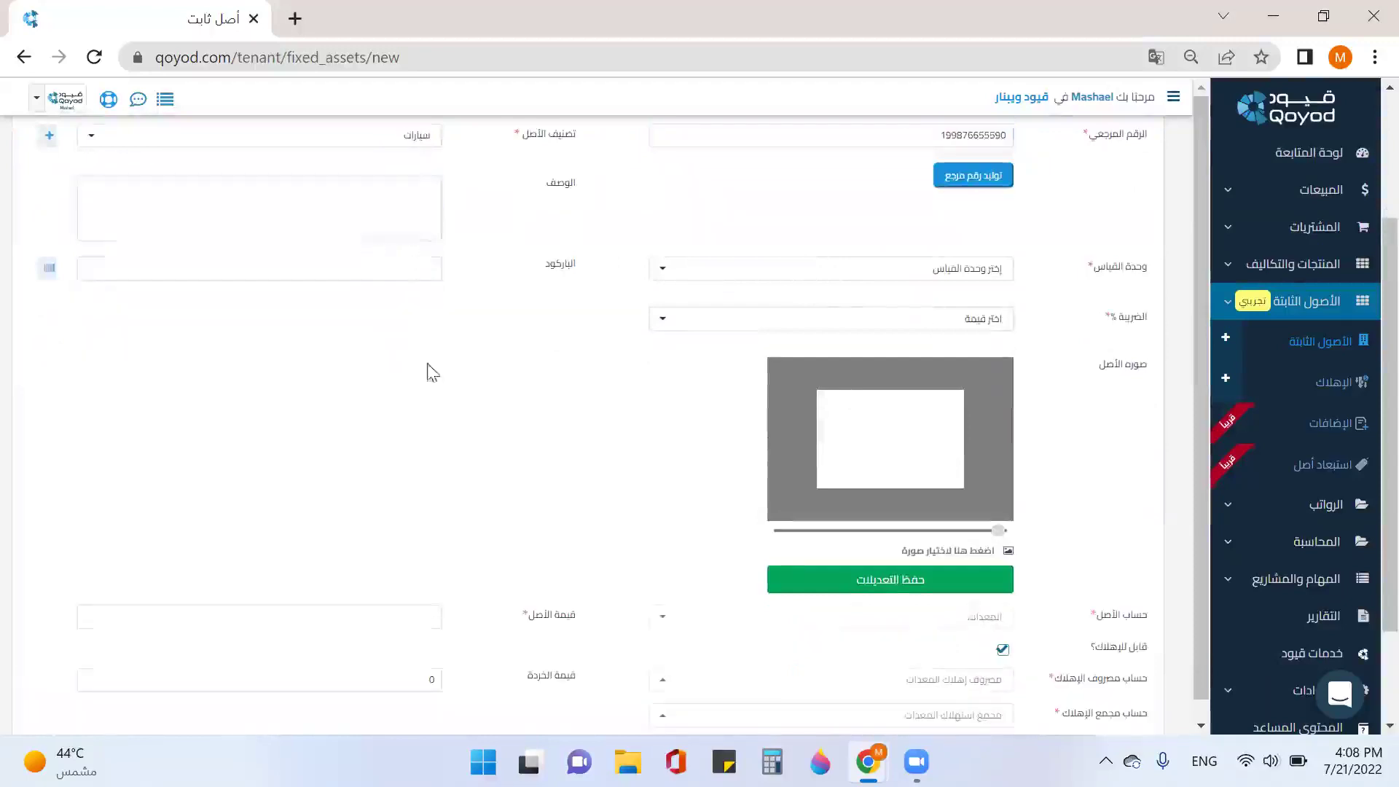
scroll(1078, 610, "down", 2)
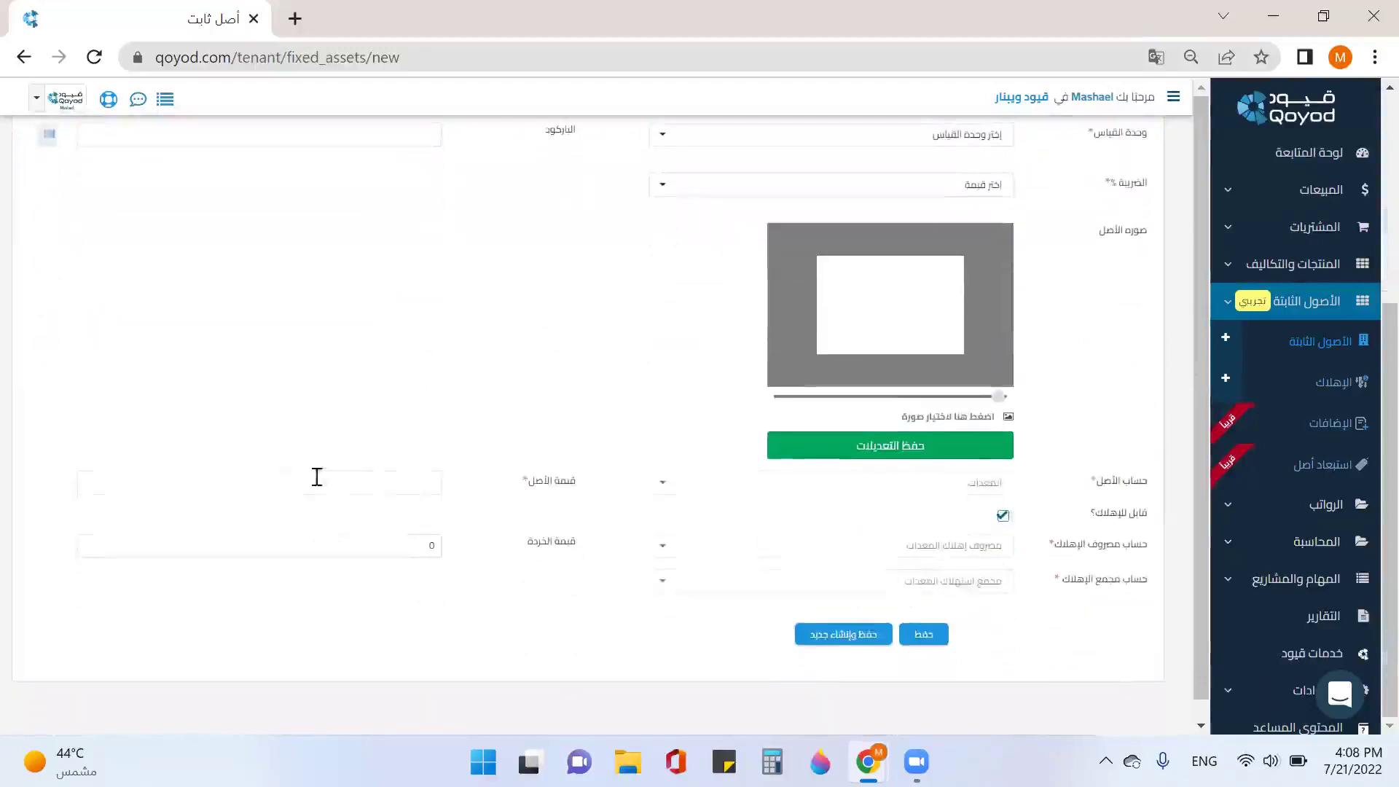
scroll(572, 508, "up", 2)
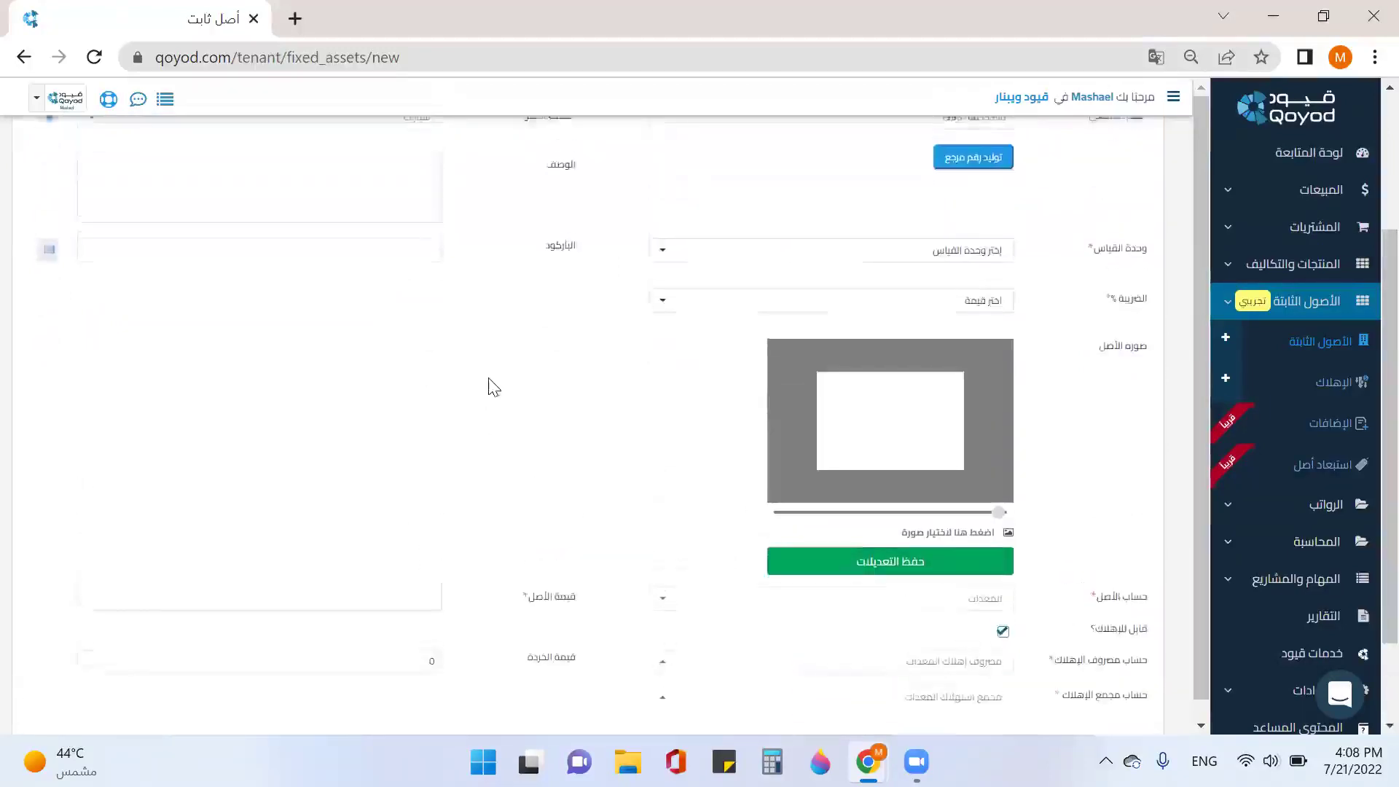
scroll(826, 400, "up", 2)
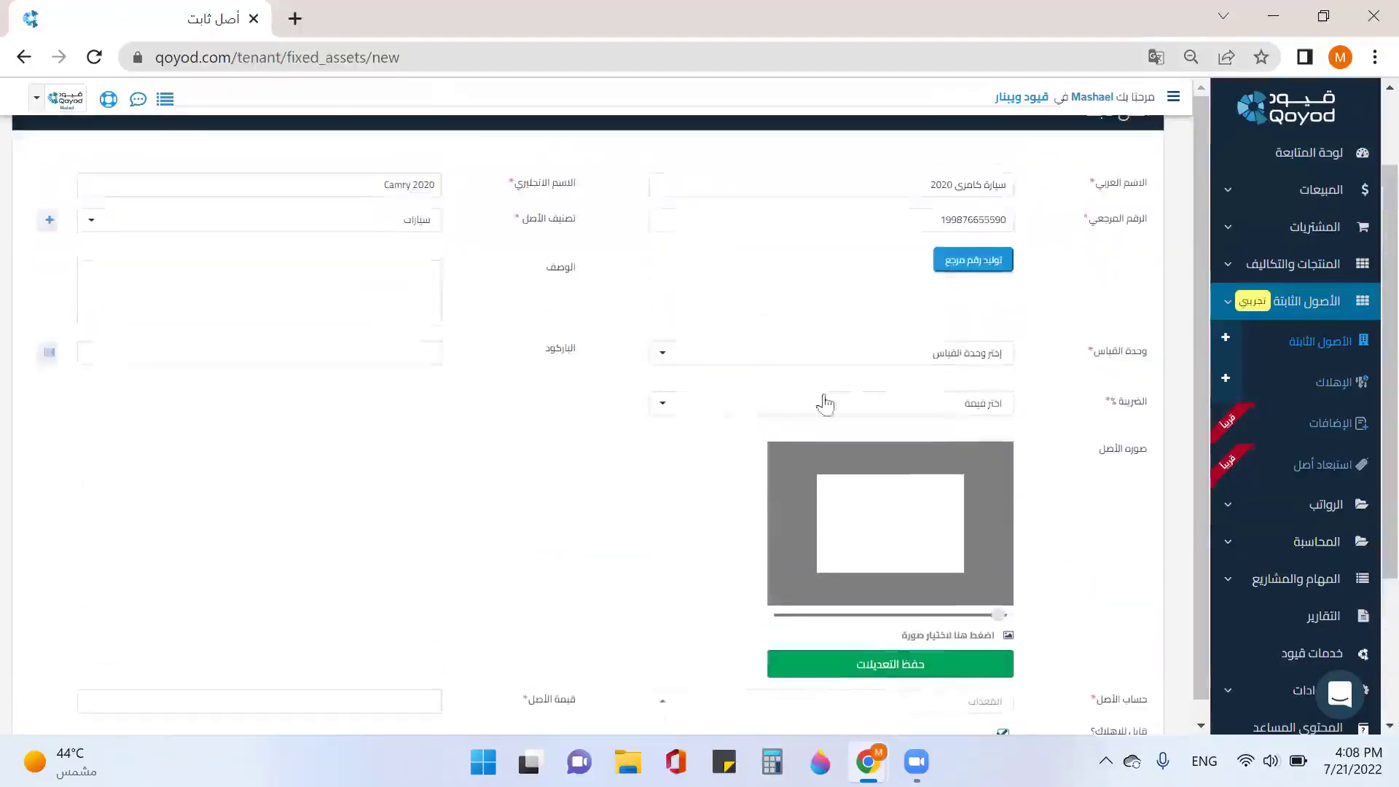
left_click(994, 367)
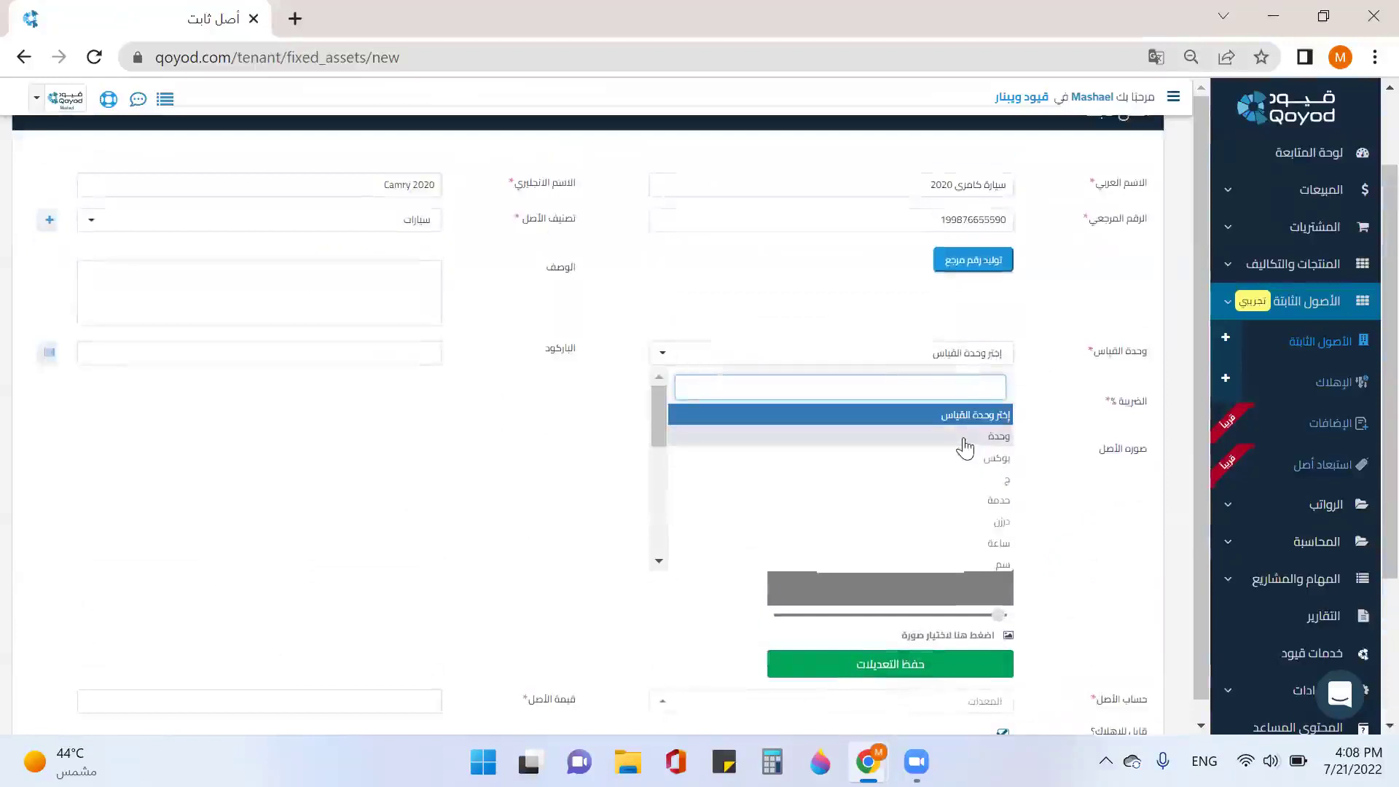
left_click(965, 440)
left_click(972, 390)
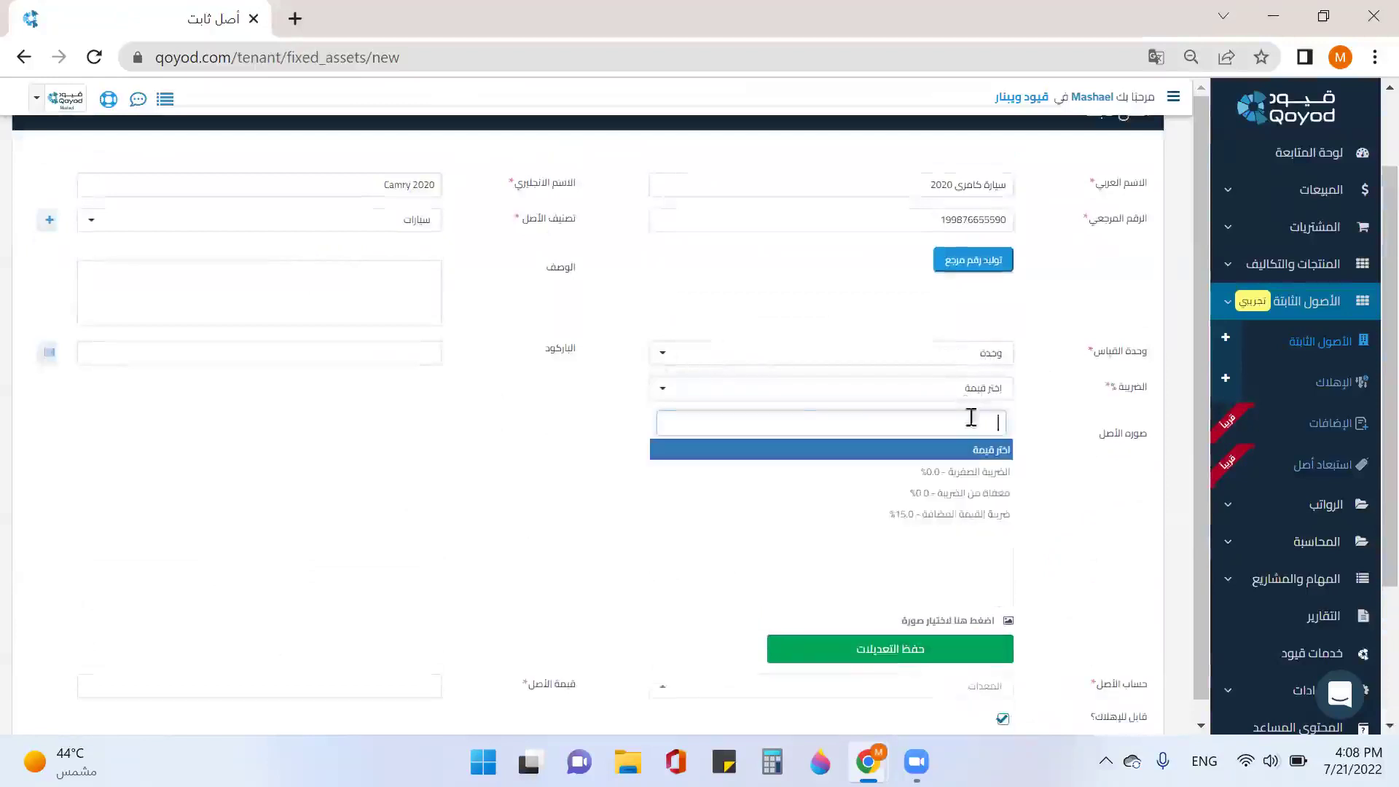
left_click(983, 518)
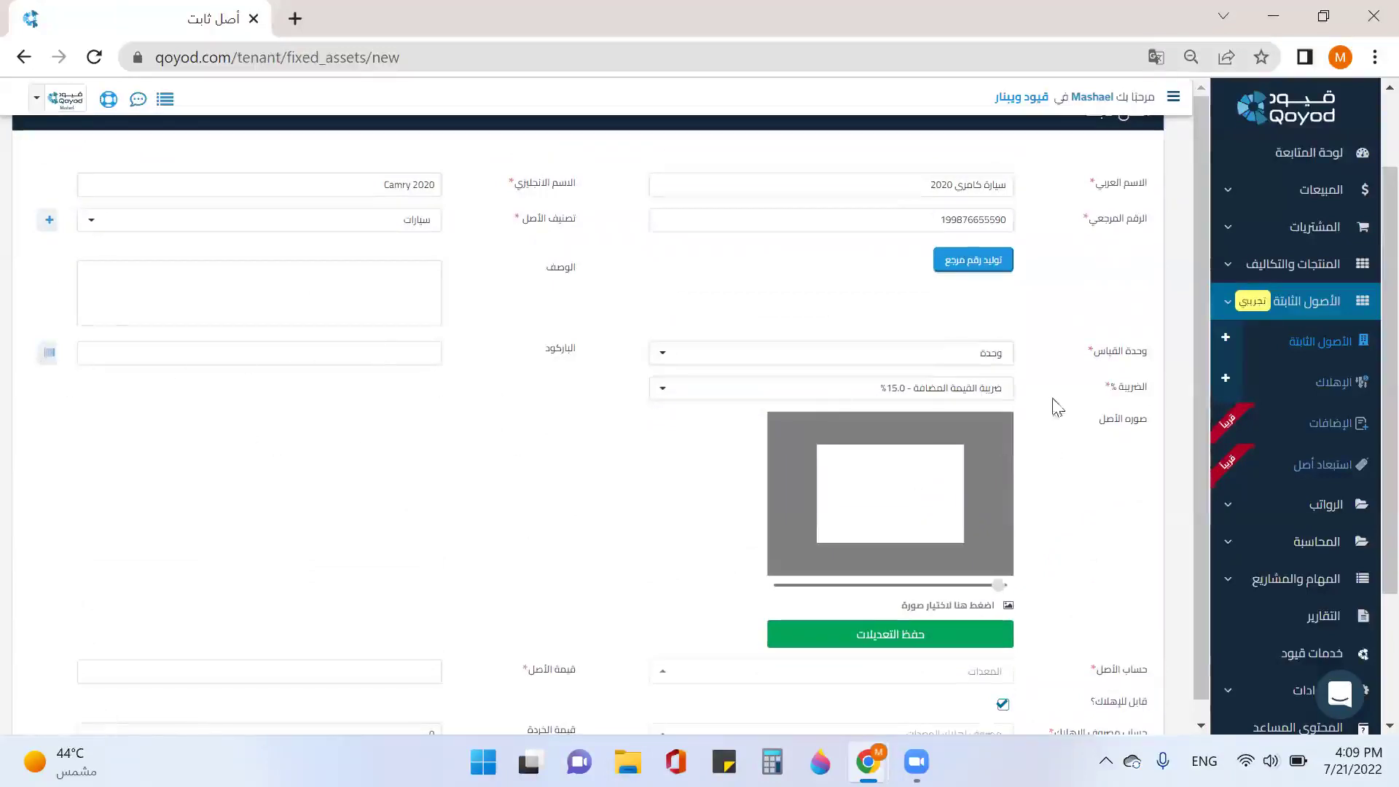
Step: Enter asset value 145000 and scrap value 20000, then save
scroll(1071, 403, "down", 2)
scroll(1111, 364, "down", 2)
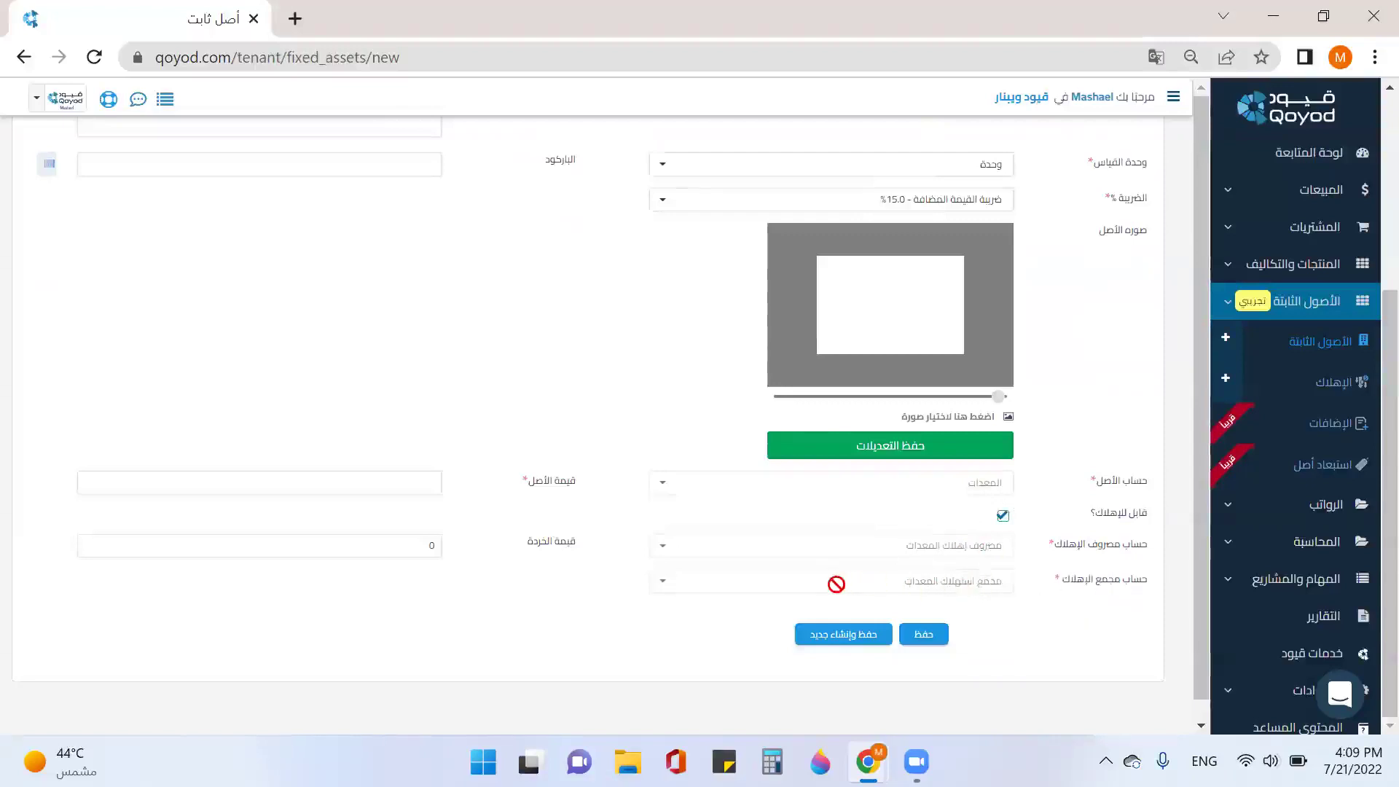
left_click(382, 481)
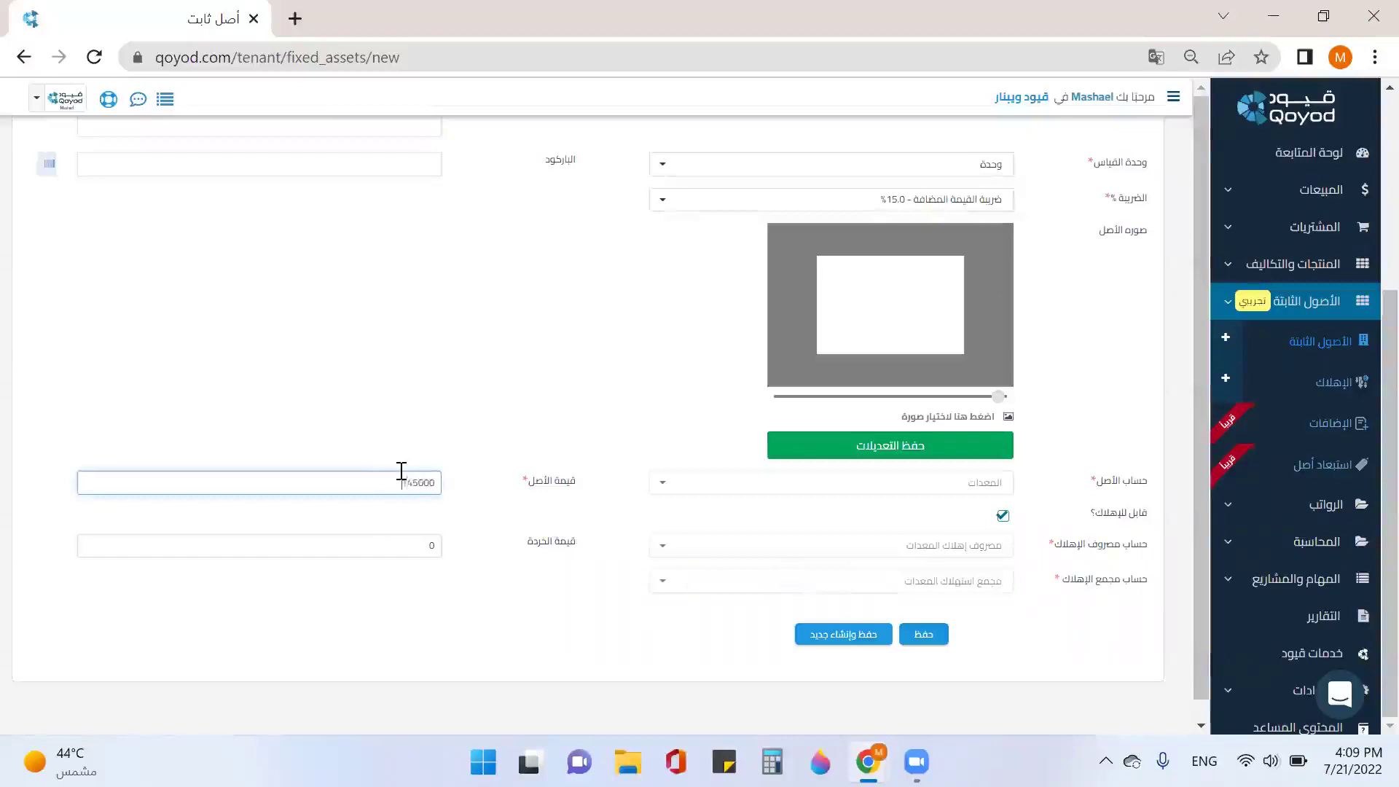
type("145000")
left_click(403, 545)
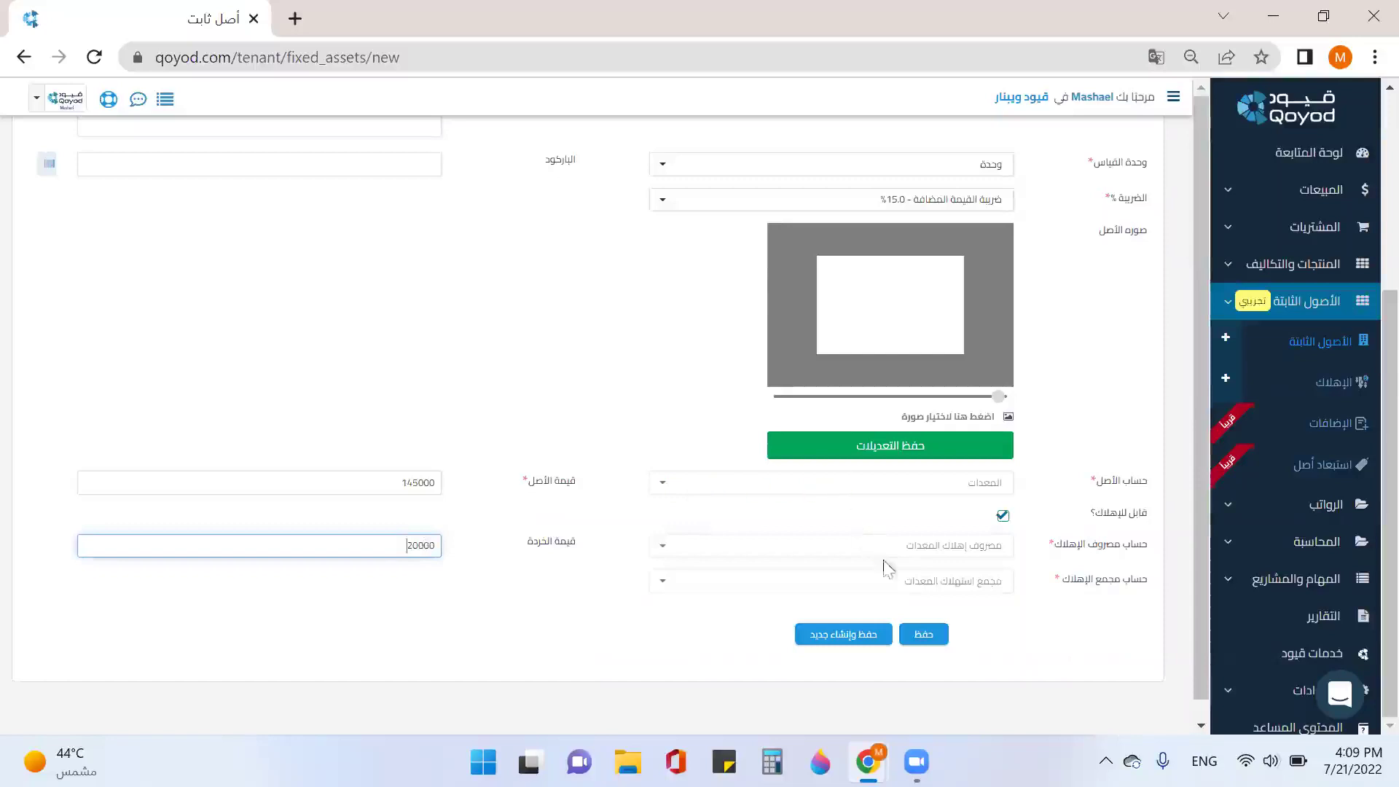
left_click(923, 636)
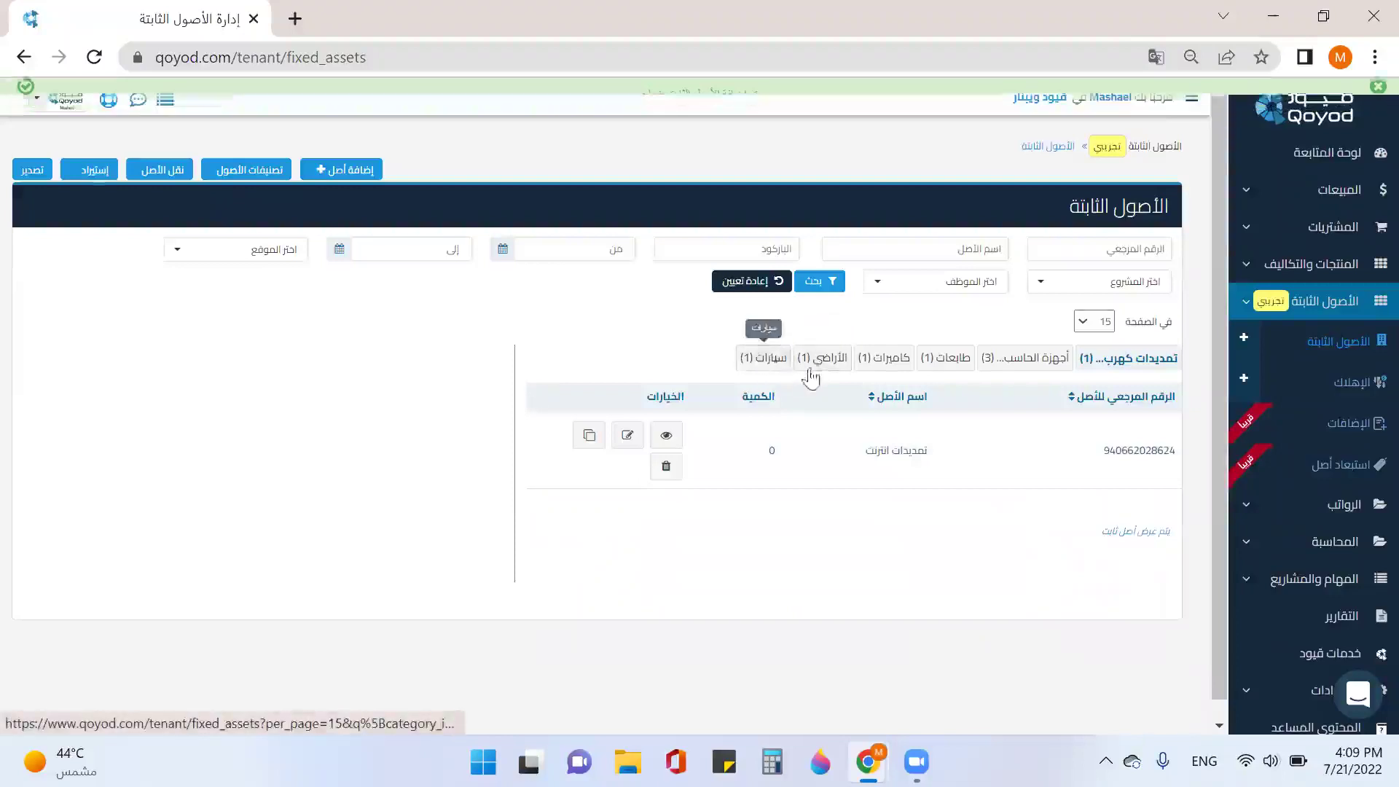
Step: Switch the fixed-assets list from الأراضي to the سيارات (1) group to see Camry 2020
left_click(826, 376)
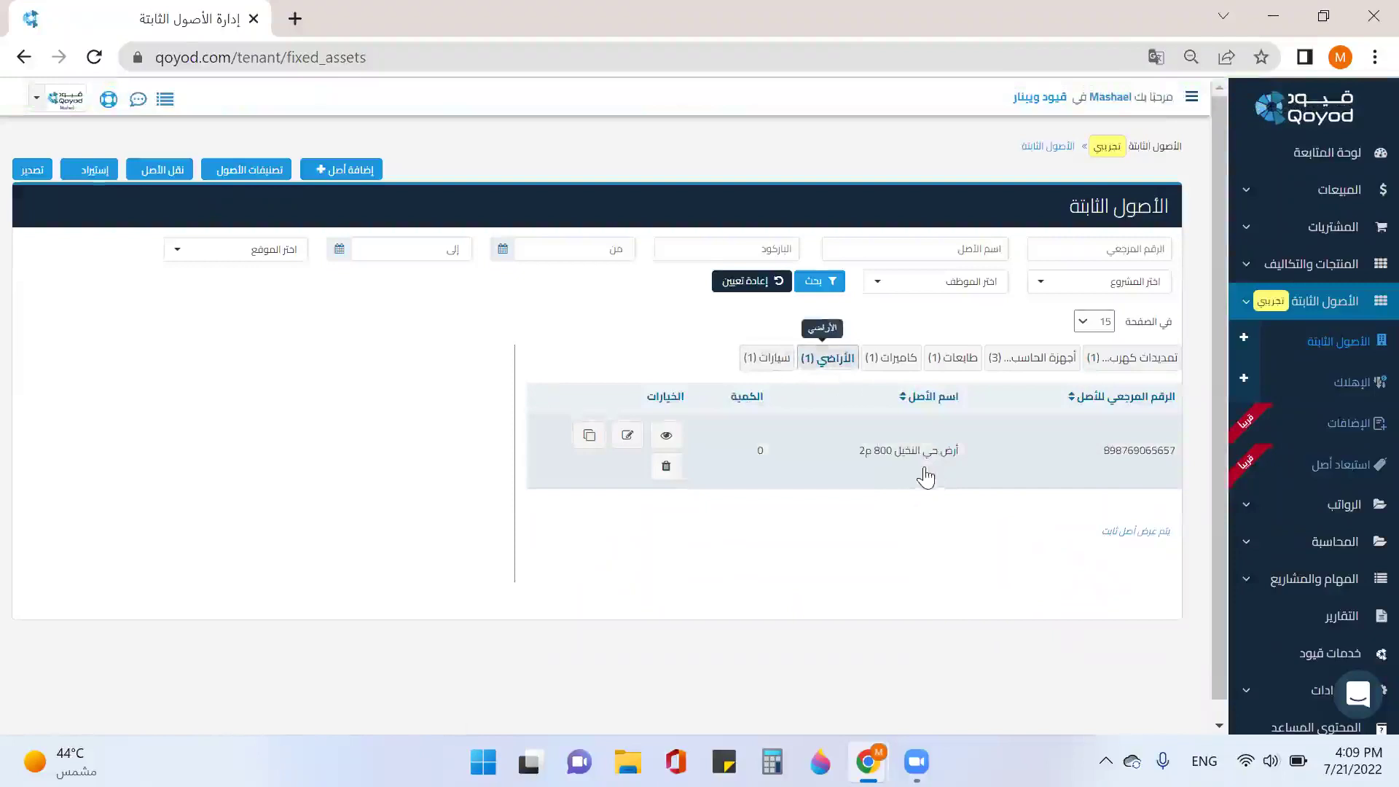
left_click(766, 358)
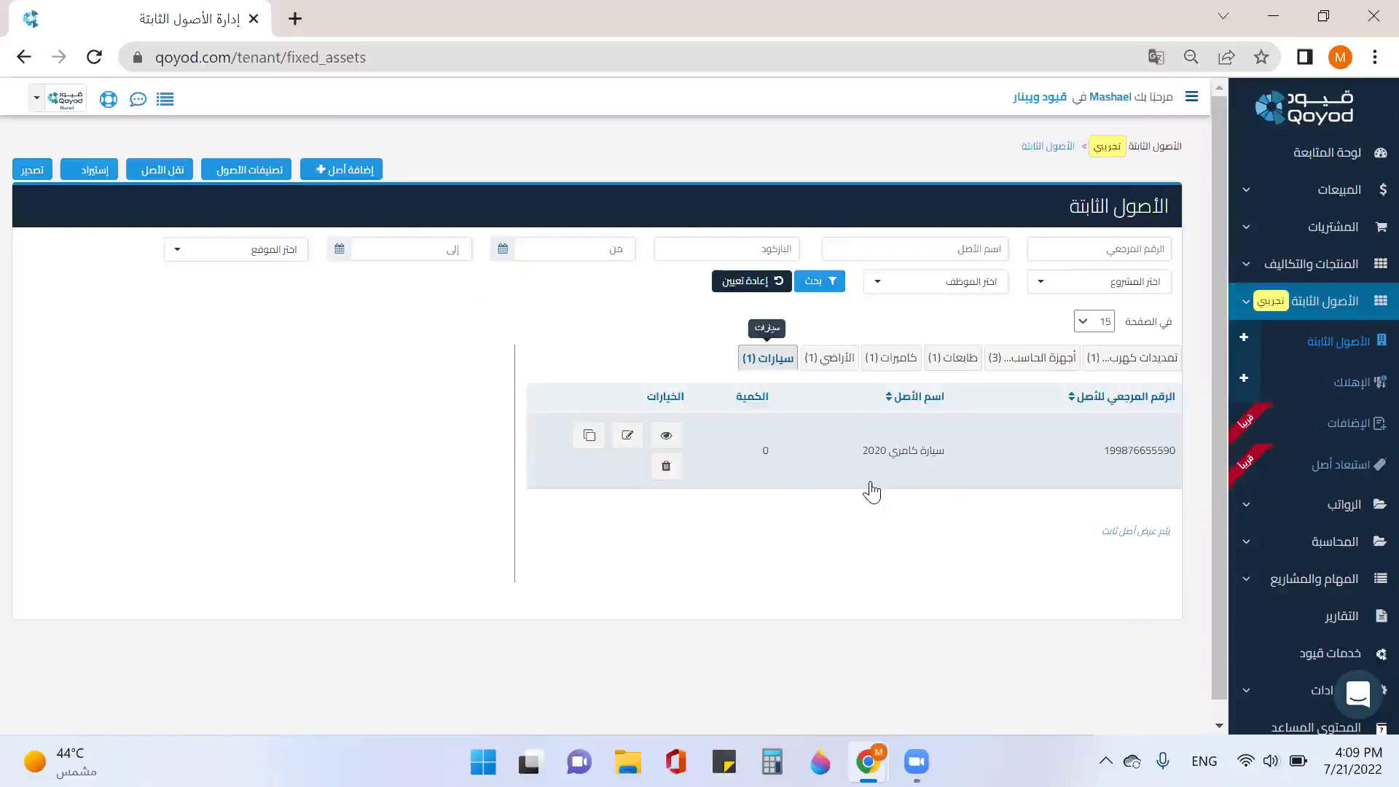
Step: Review the Camry 2020 details (145,000 price, 20,000 scrap), then return to Fixed Assets
left_click(665, 435)
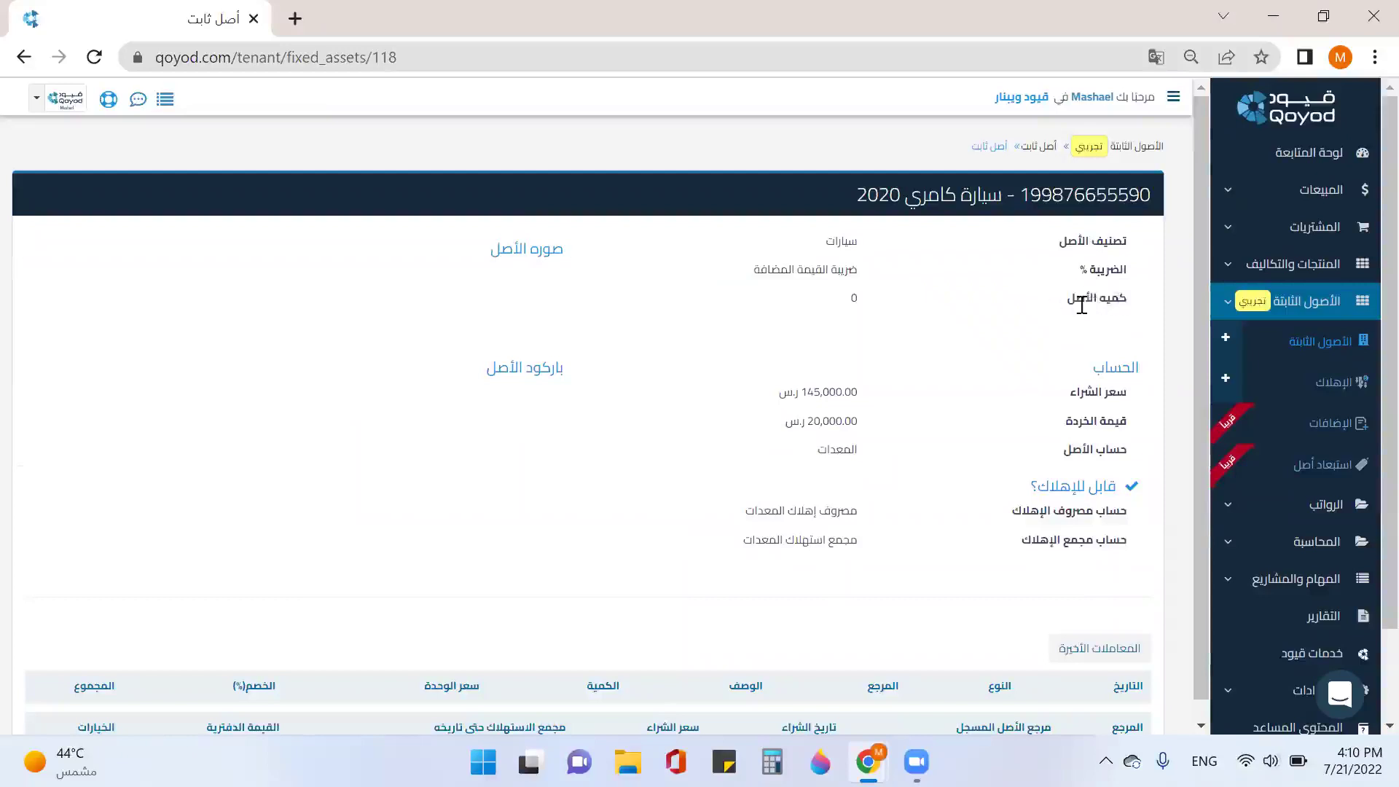
scroll(870, 302, "down", 2)
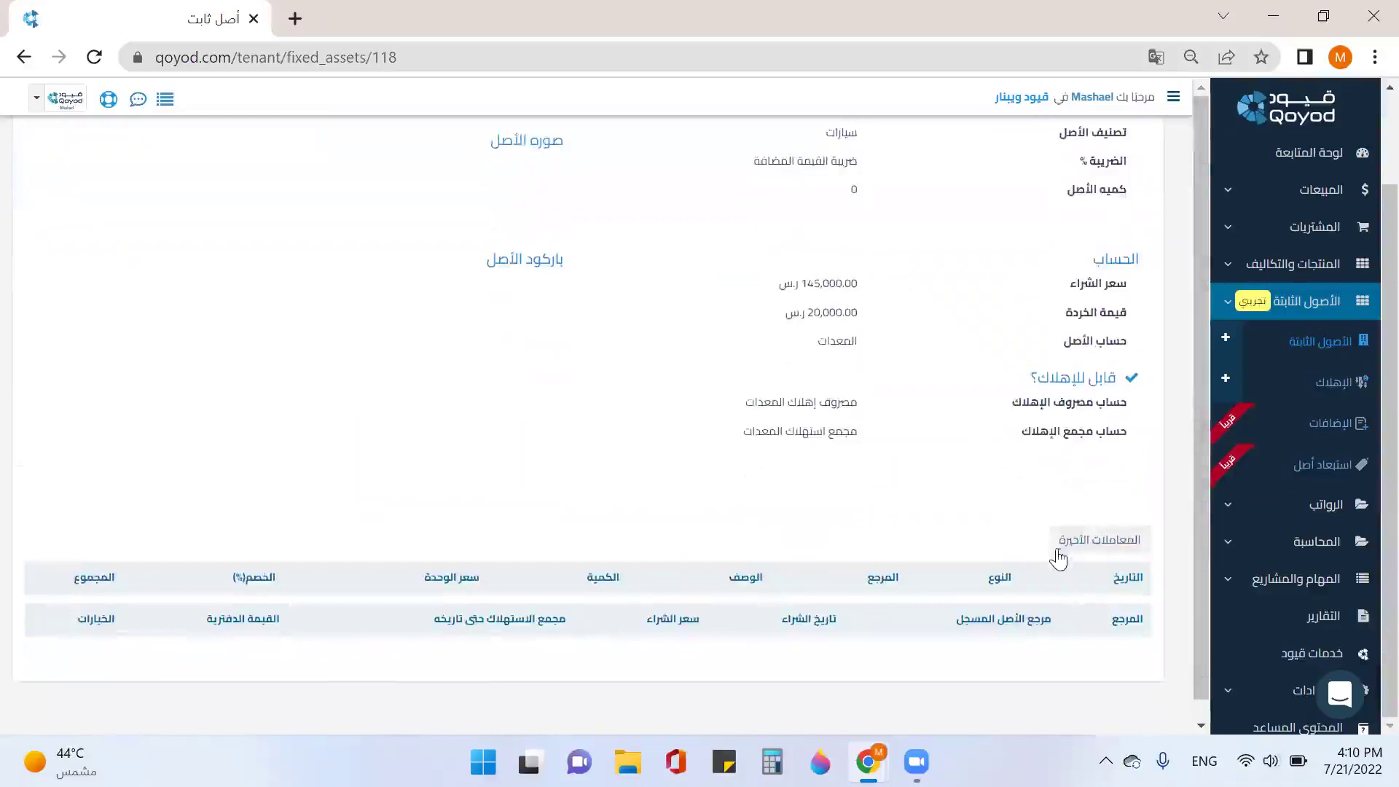
scroll(1086, 596, "up", 2)
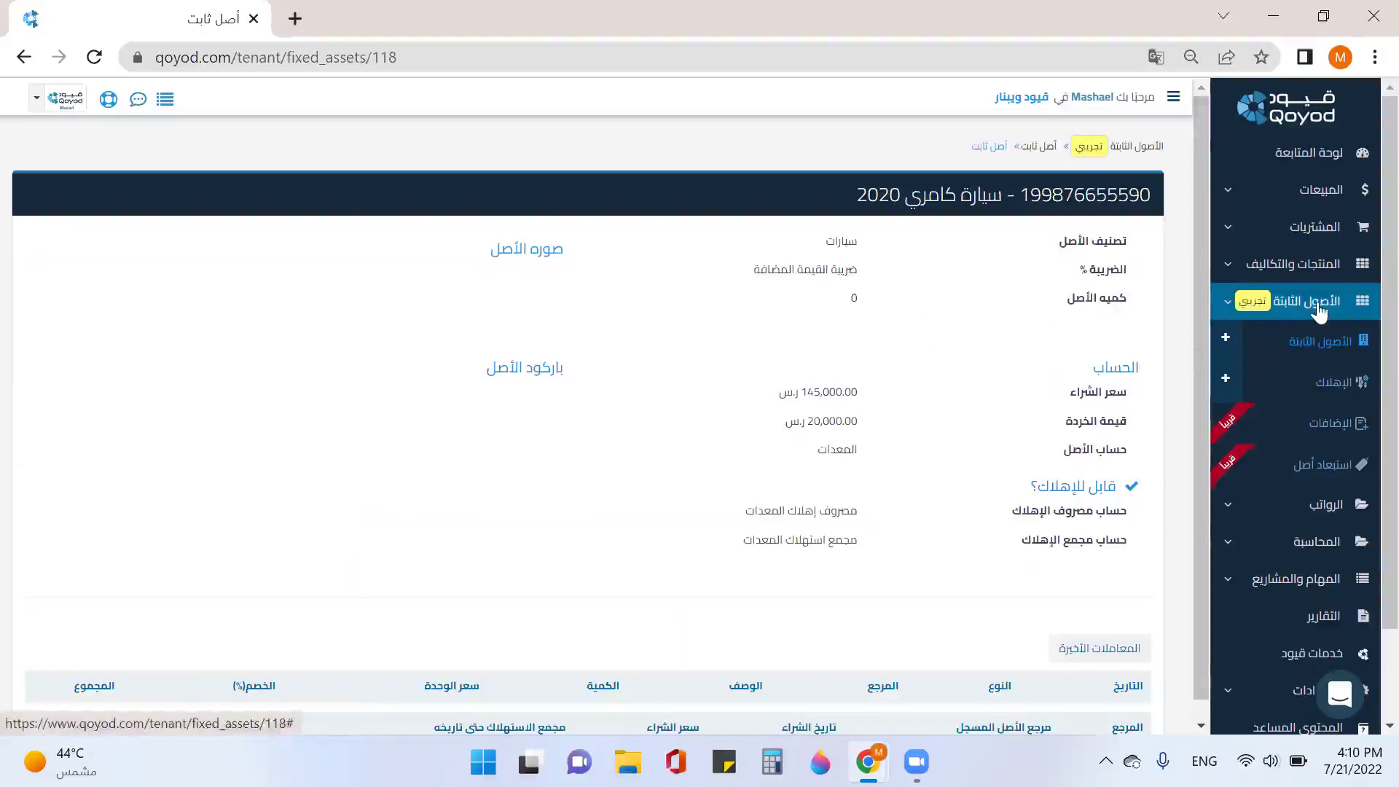
left_click(1308, 346)
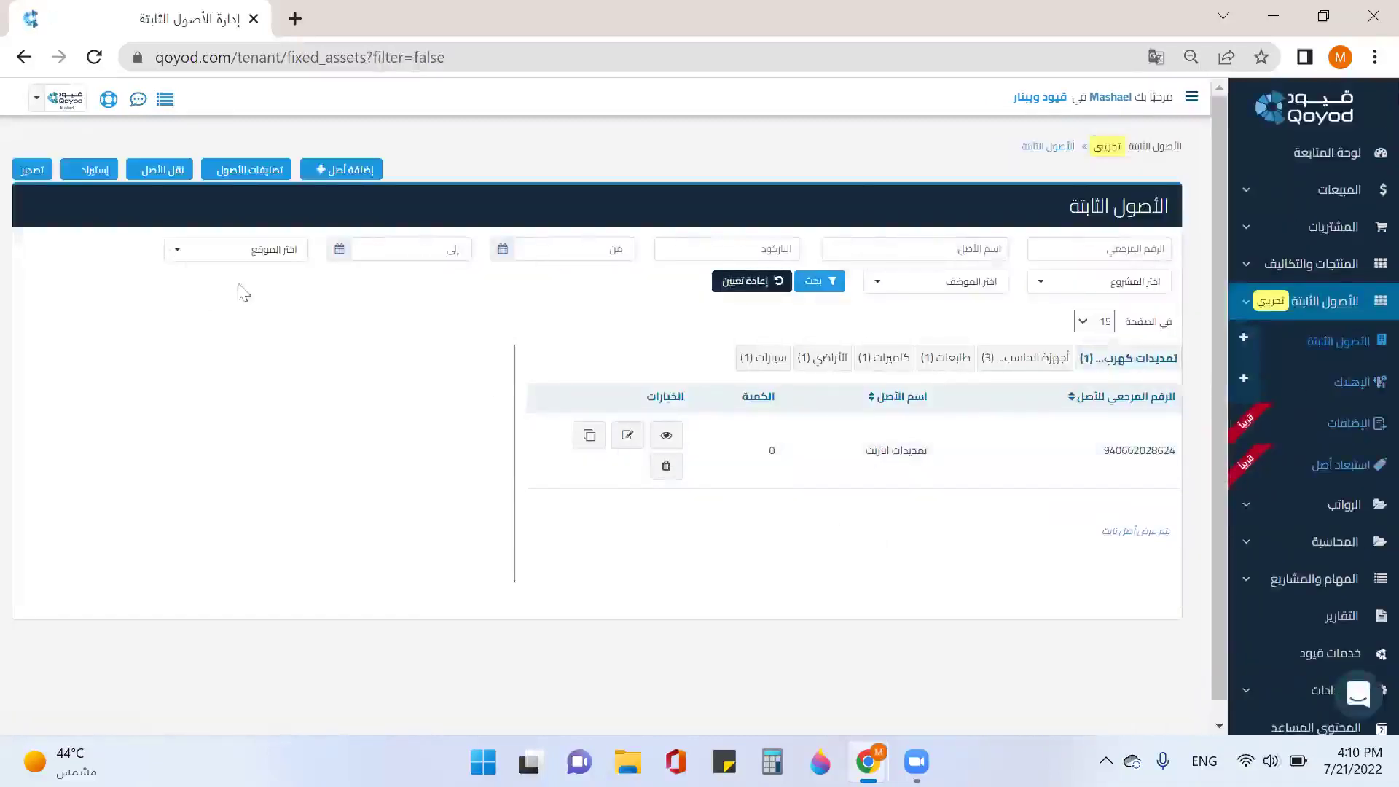
Step: Download the xlsx fixed-assets import template sized for 5 assets and open it
left_click(89, 183)
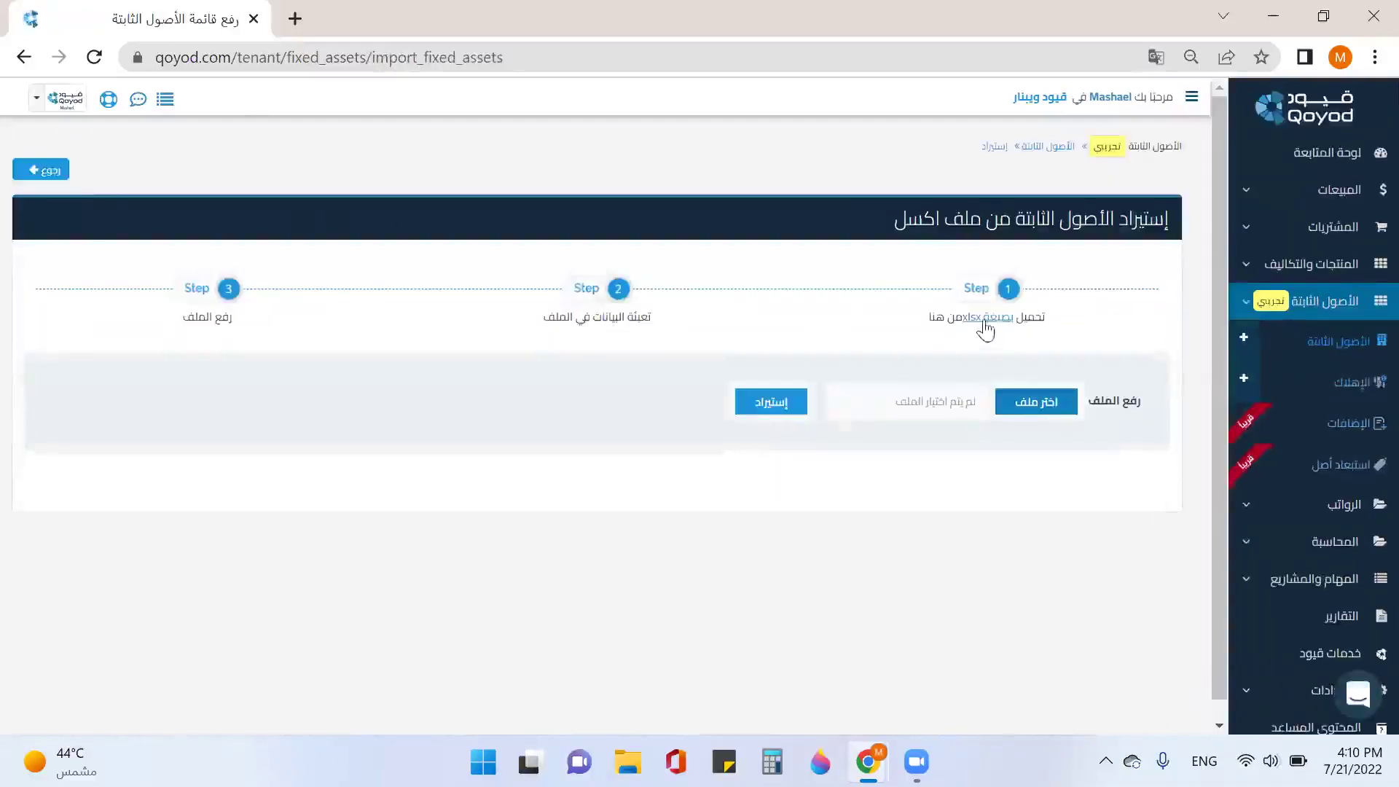
left_click(988, 318)
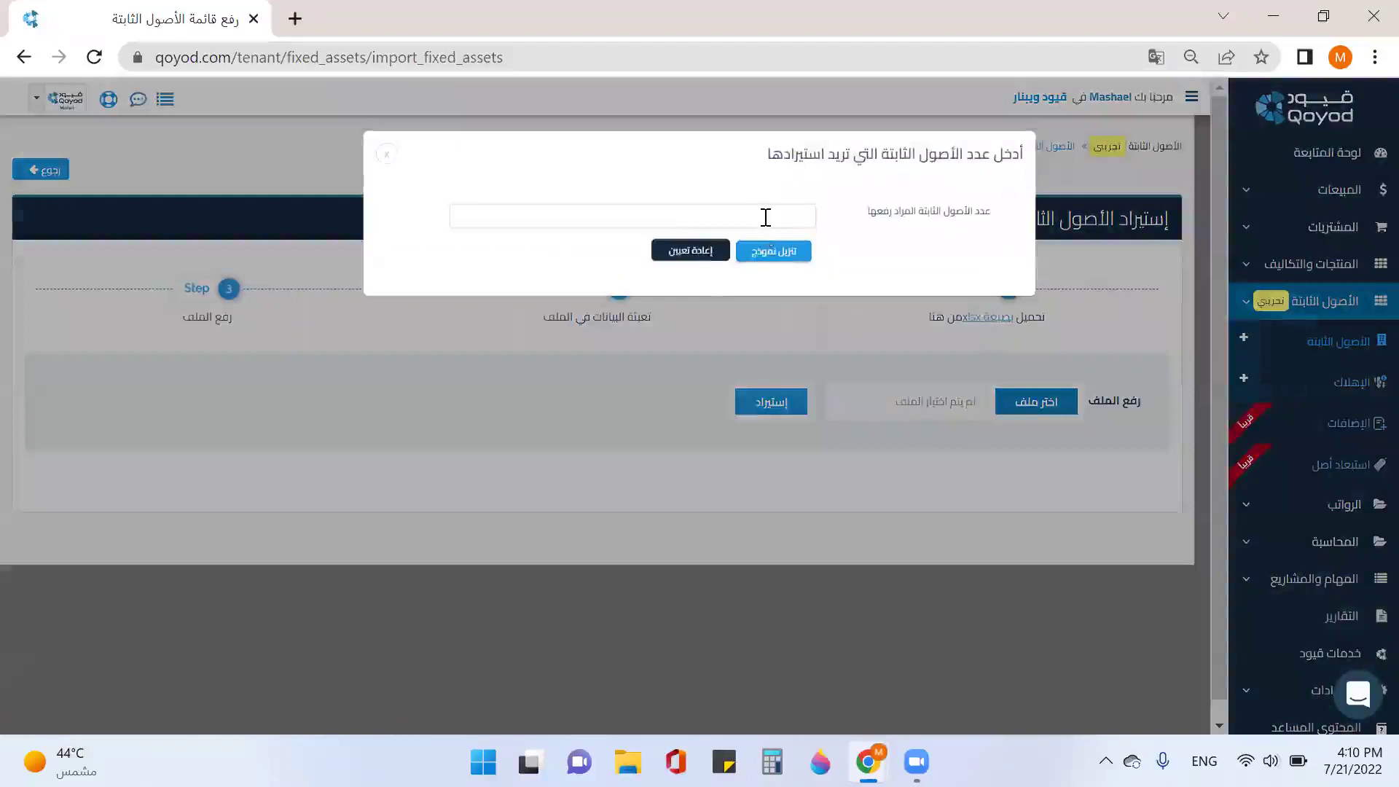
left_click(766, 217)
type("5")
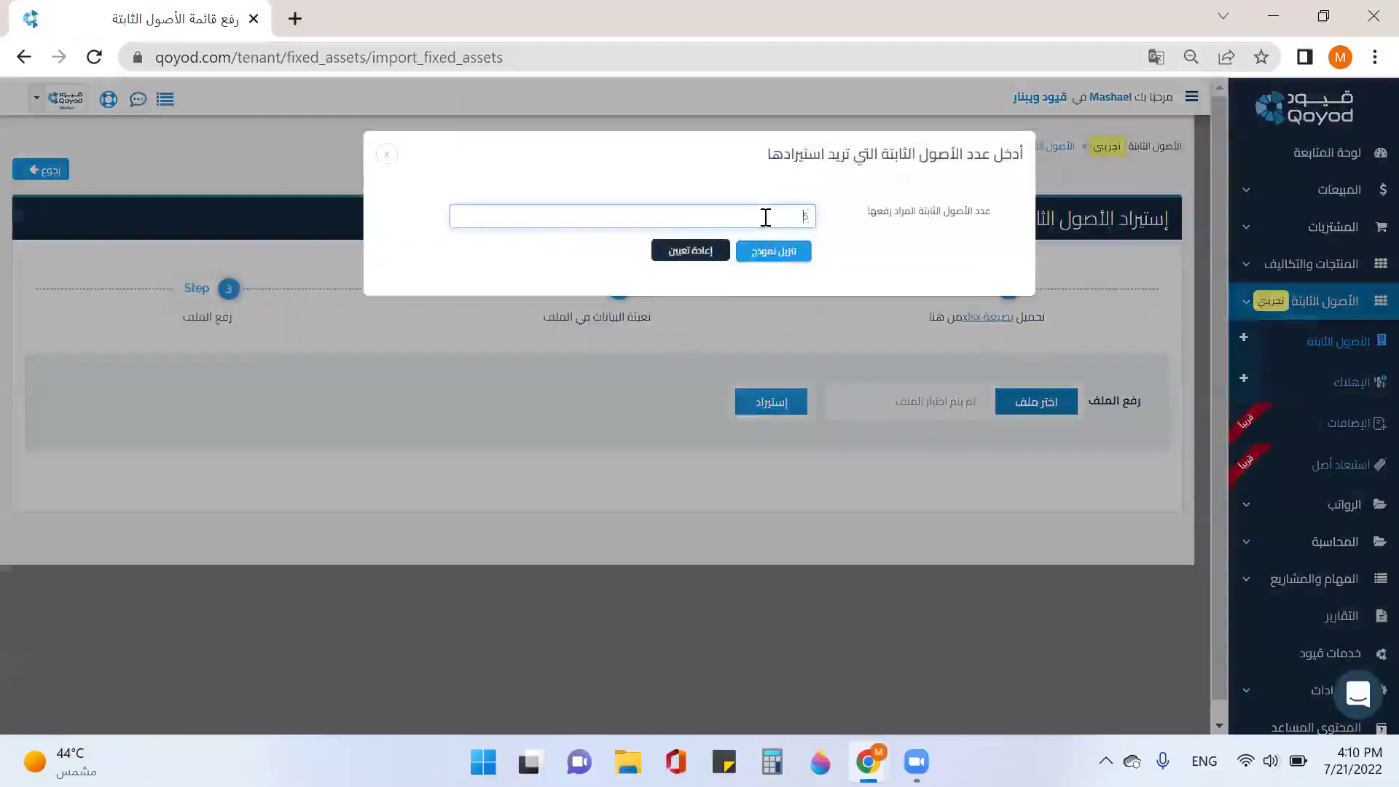
left_click(791, 254)
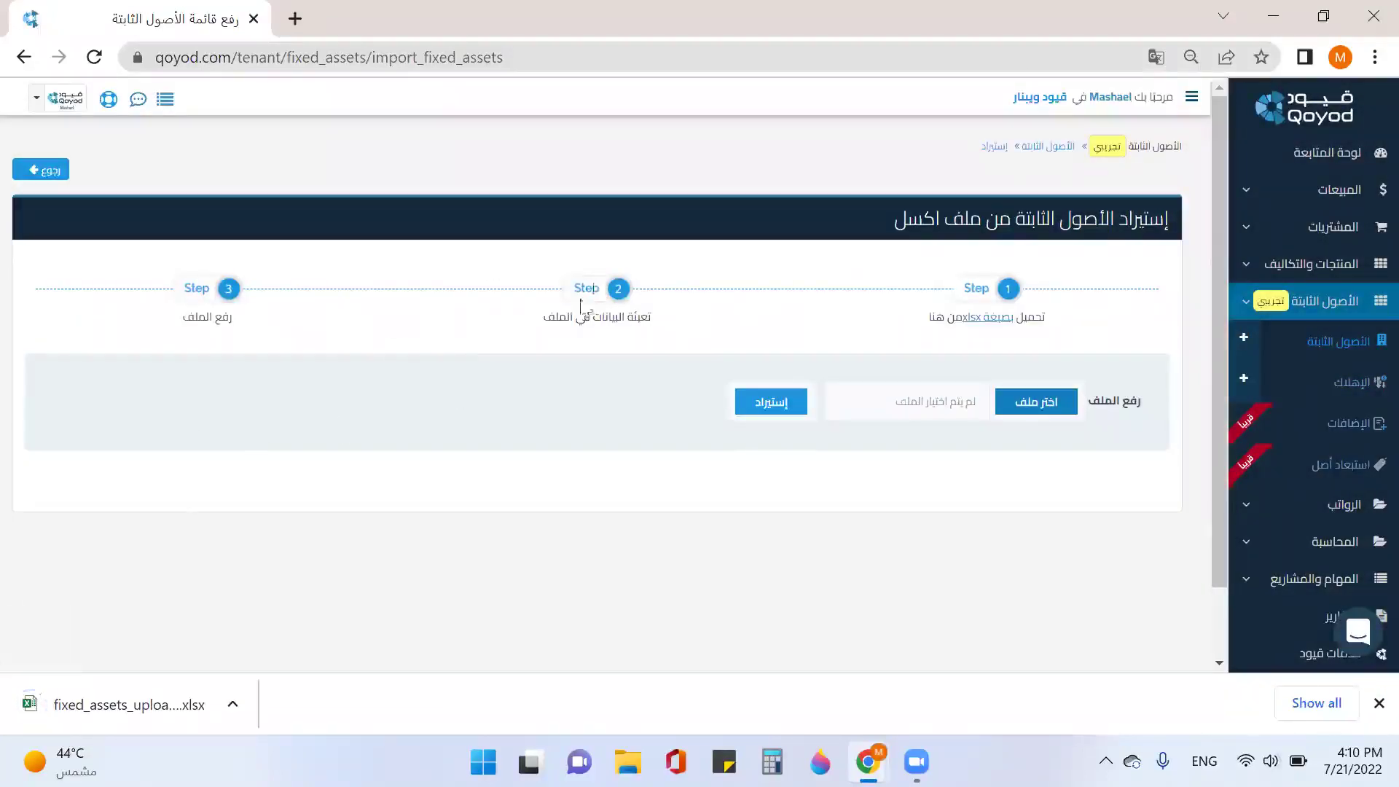
left_click(156, 688)
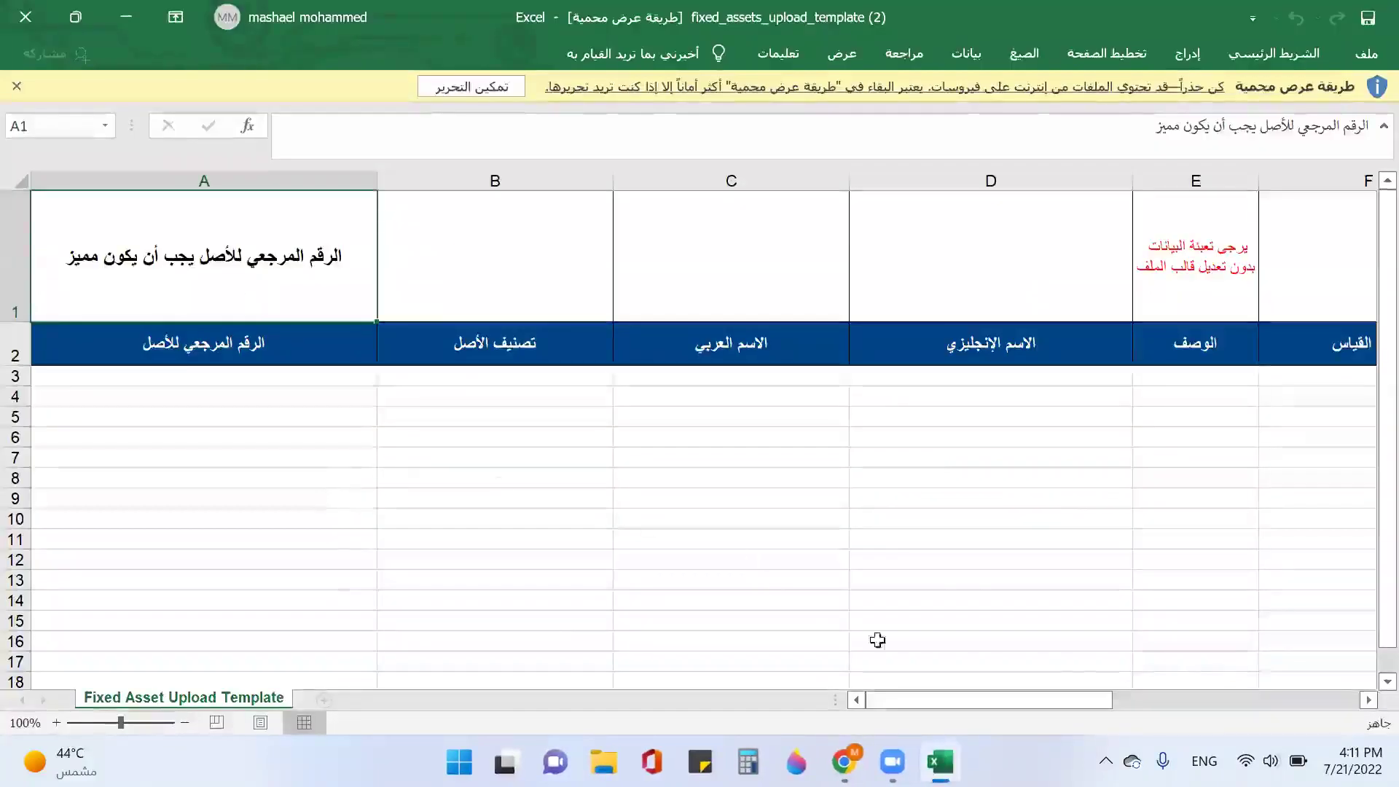
Step: Open the الأصول الثابتة list in a new Chrome tab, then return to the Excel template
mouse_move(849, 757)
left_click(911, 652)
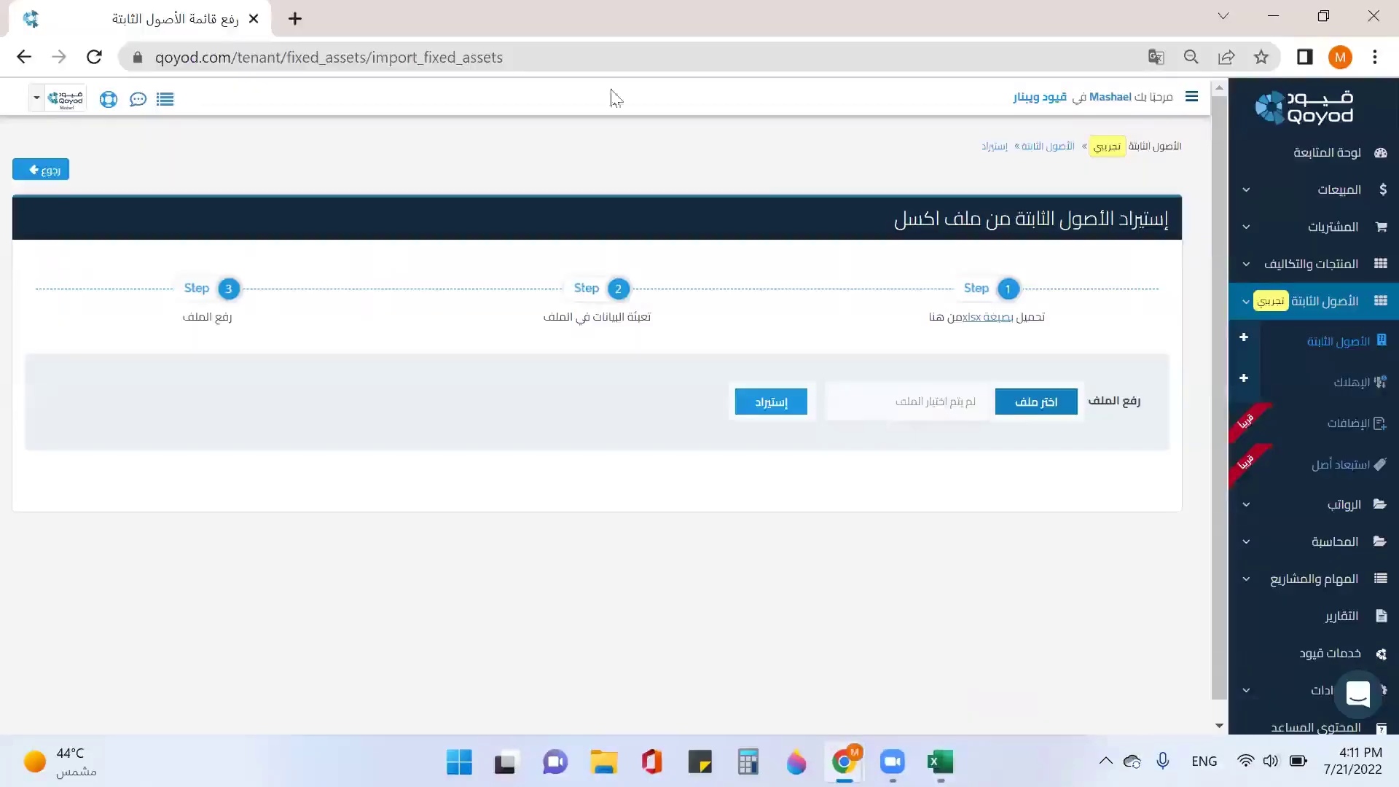
right_click(1331, 350)
left_click(1173, 362)
left_click(362, 22)
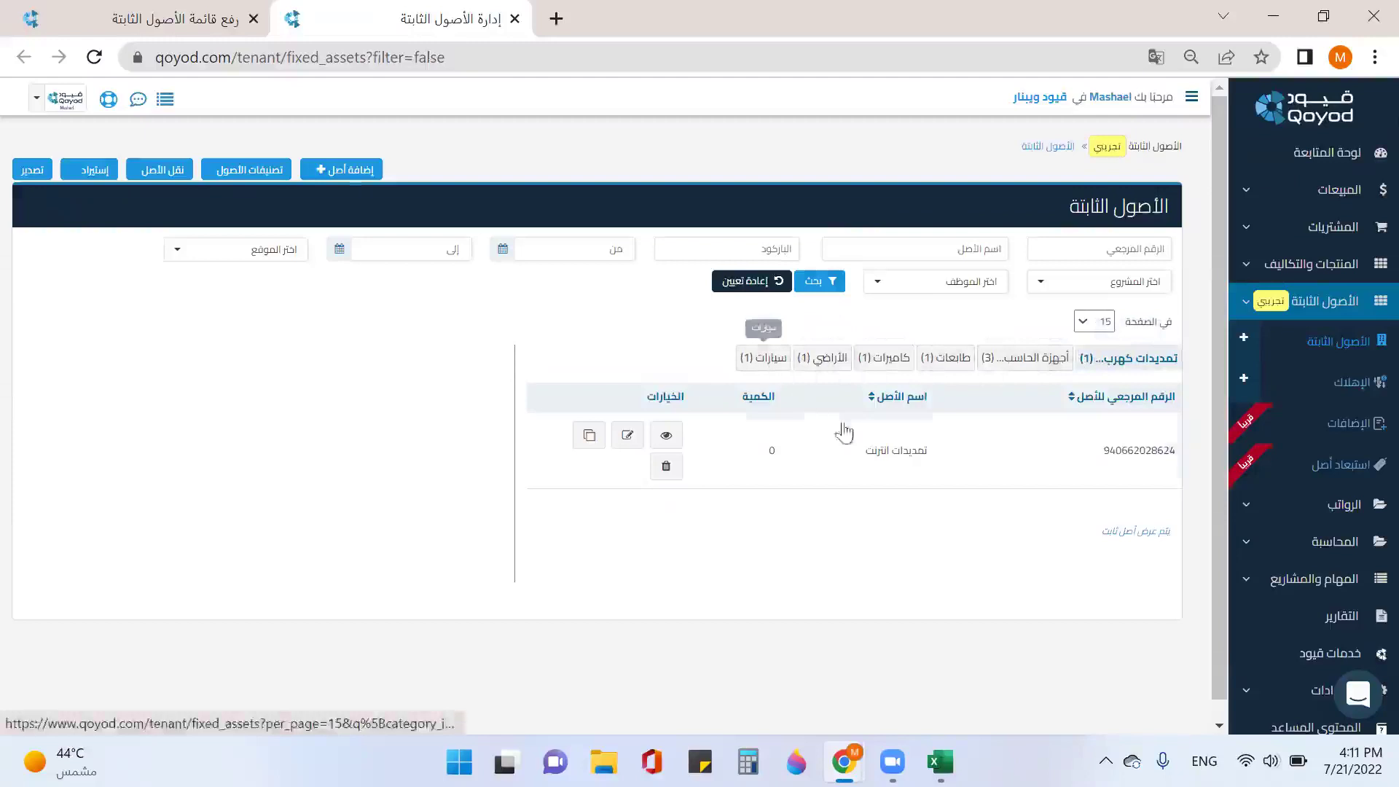
left_click(954, 605)
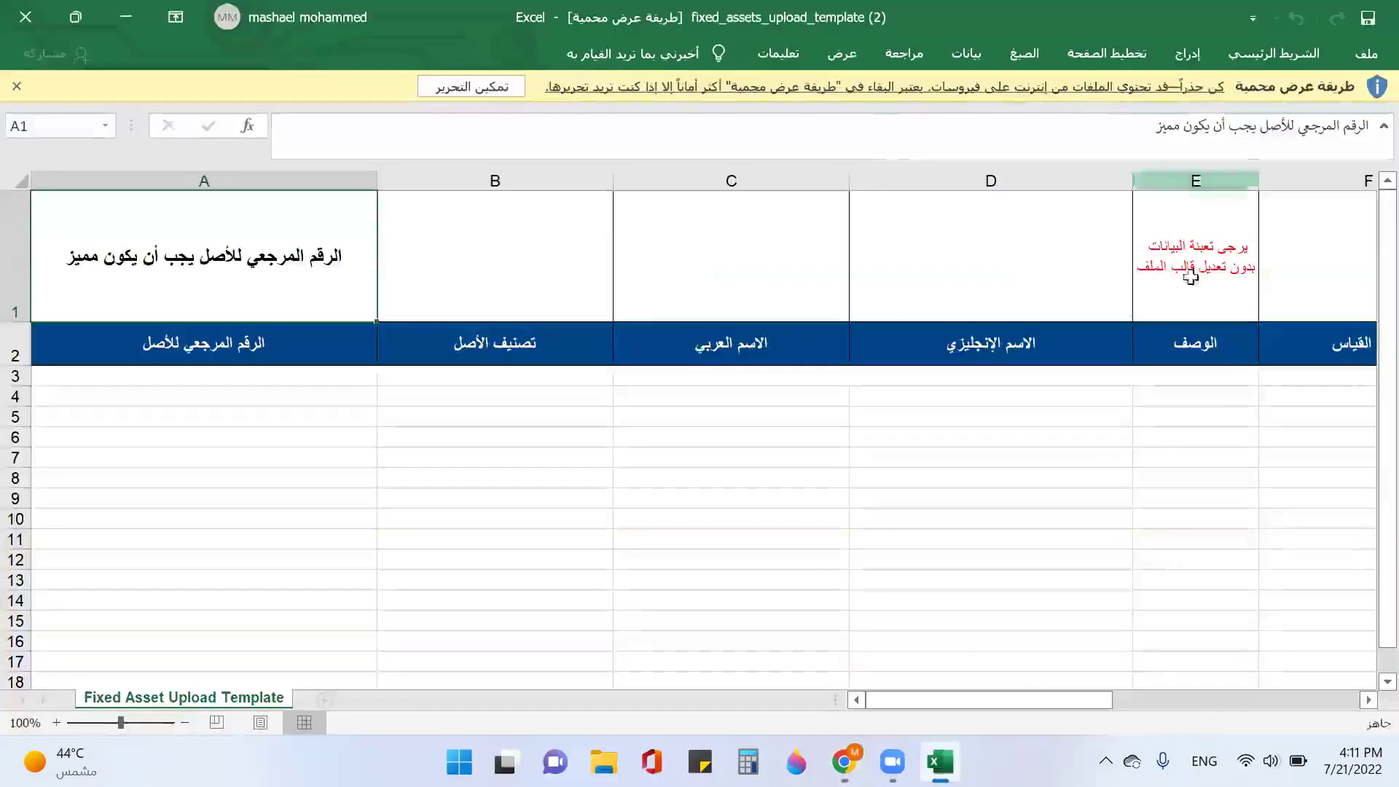
left_click(481, 230)
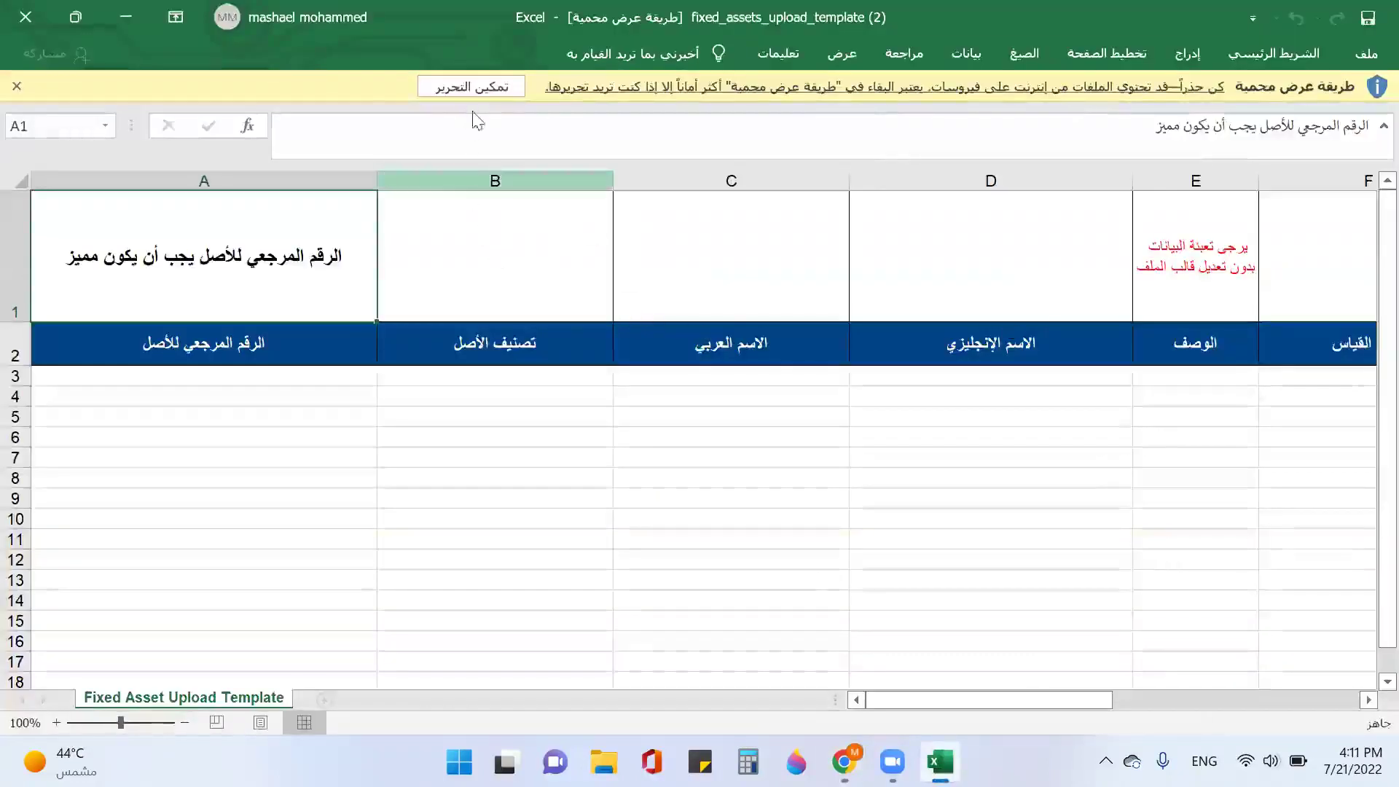
Step: Enable editing and enter asset references HP-001 and HP-002 in A3:A4
left_click(472, 87)
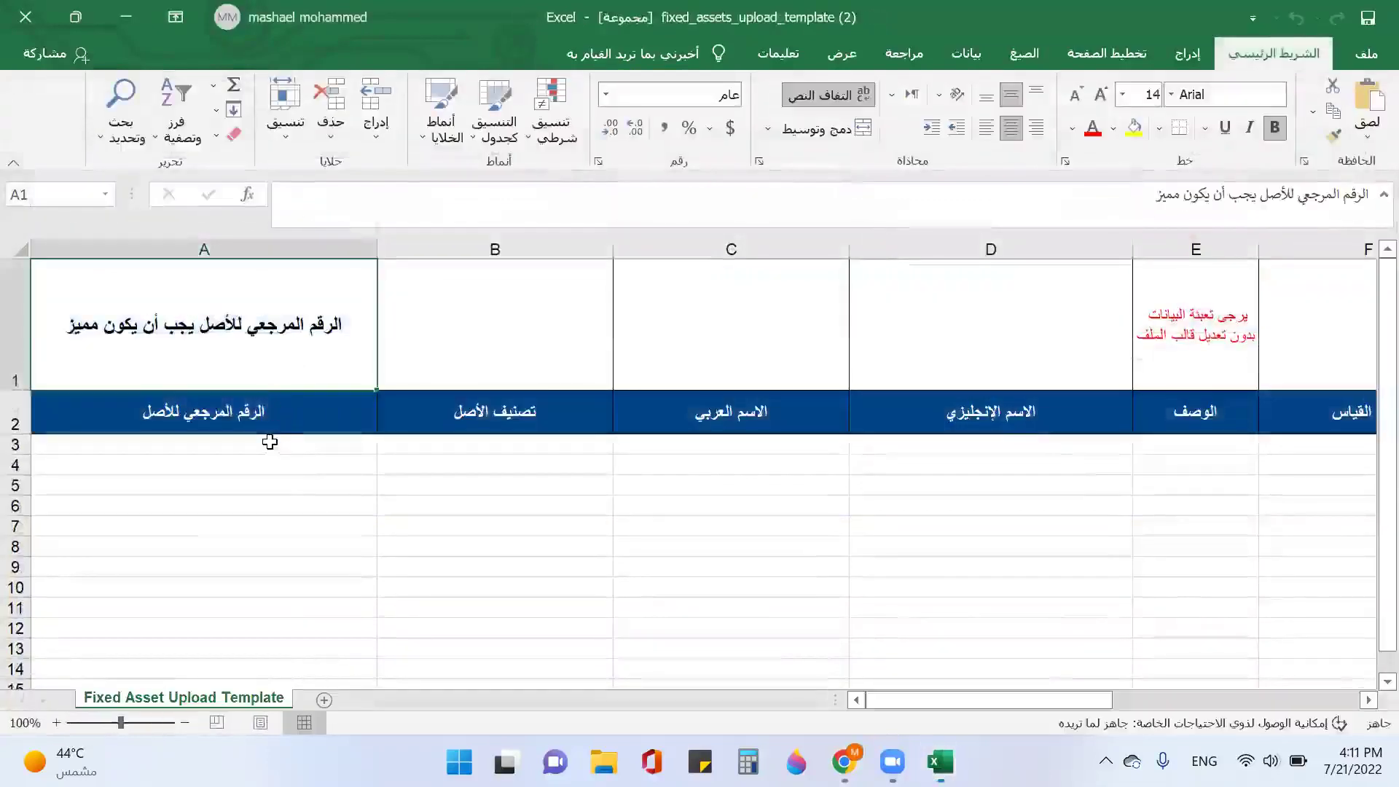
left_click(269, 441)
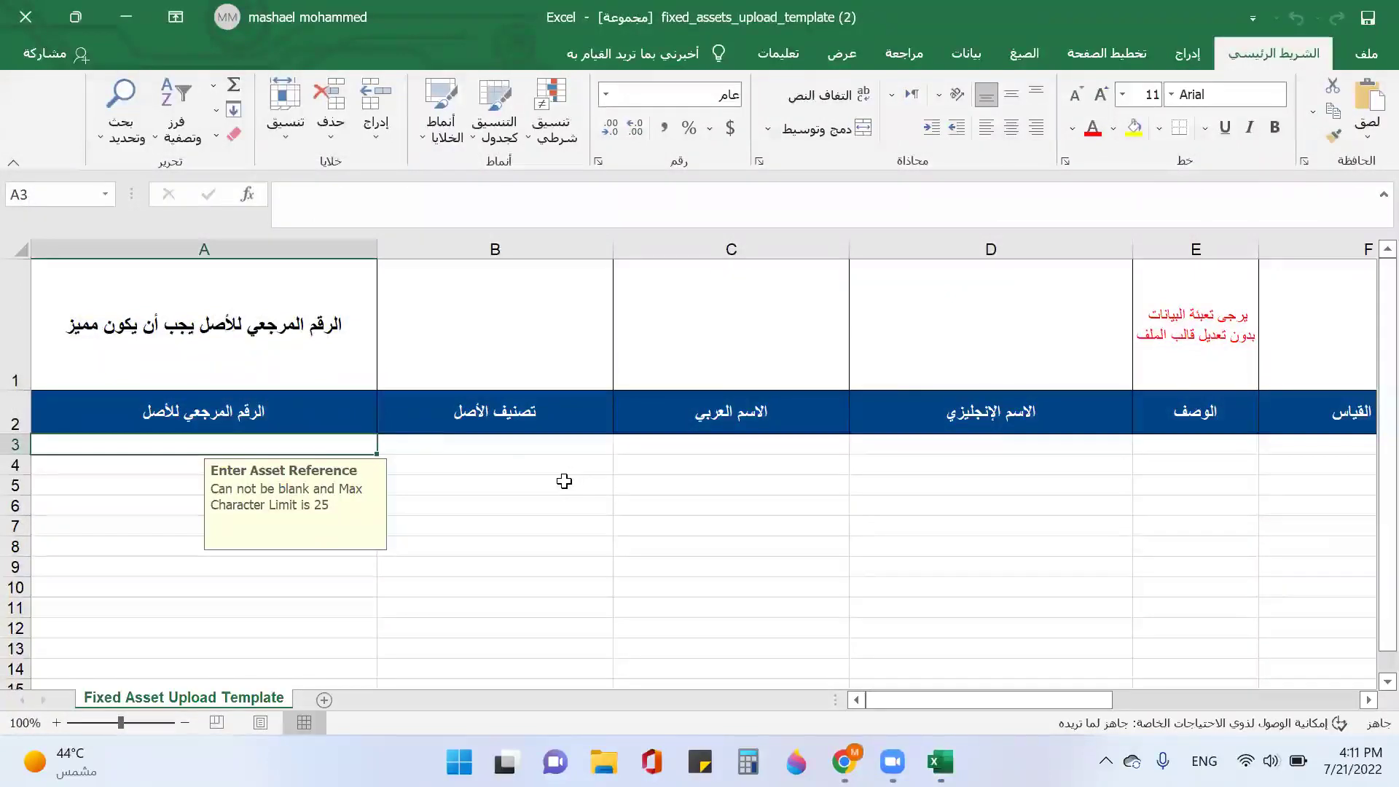
type("d")
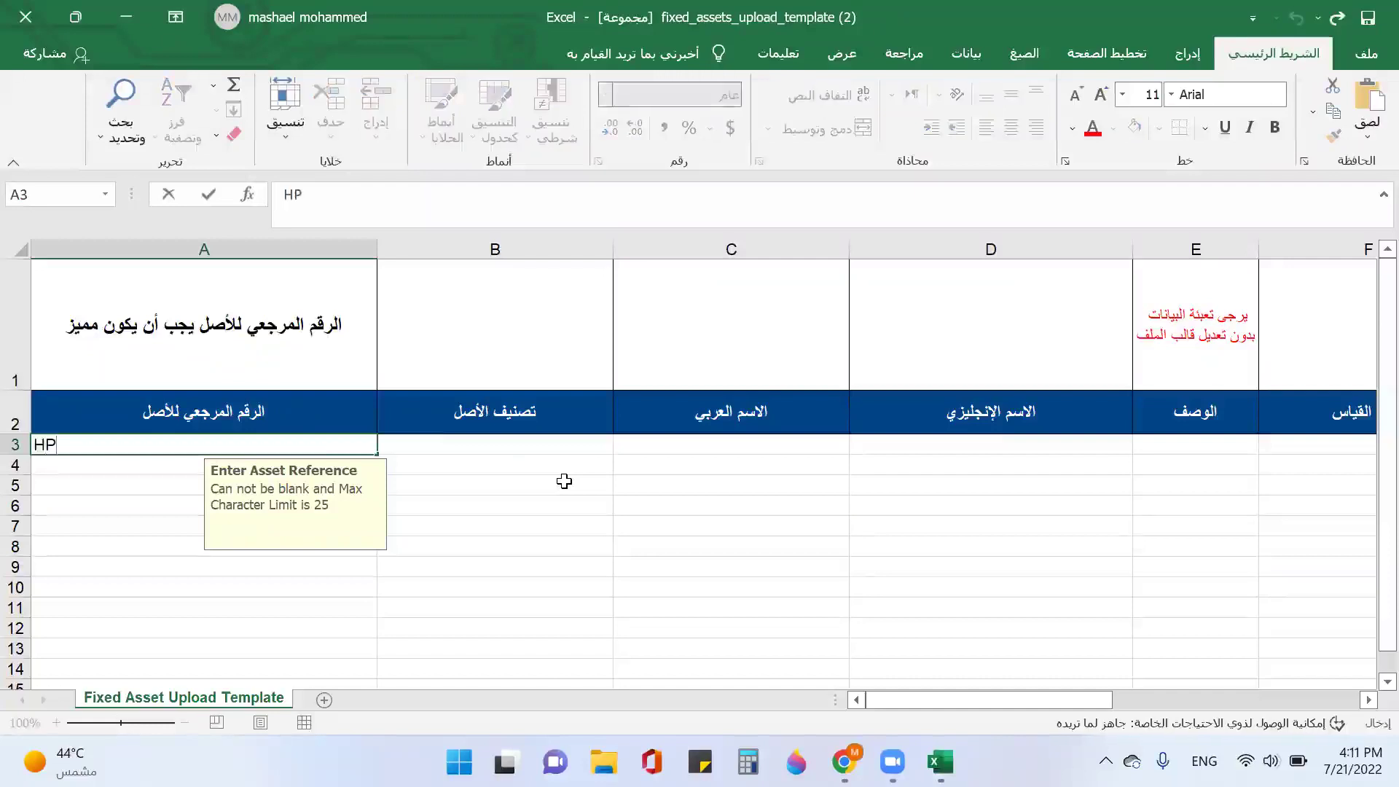
type("001")
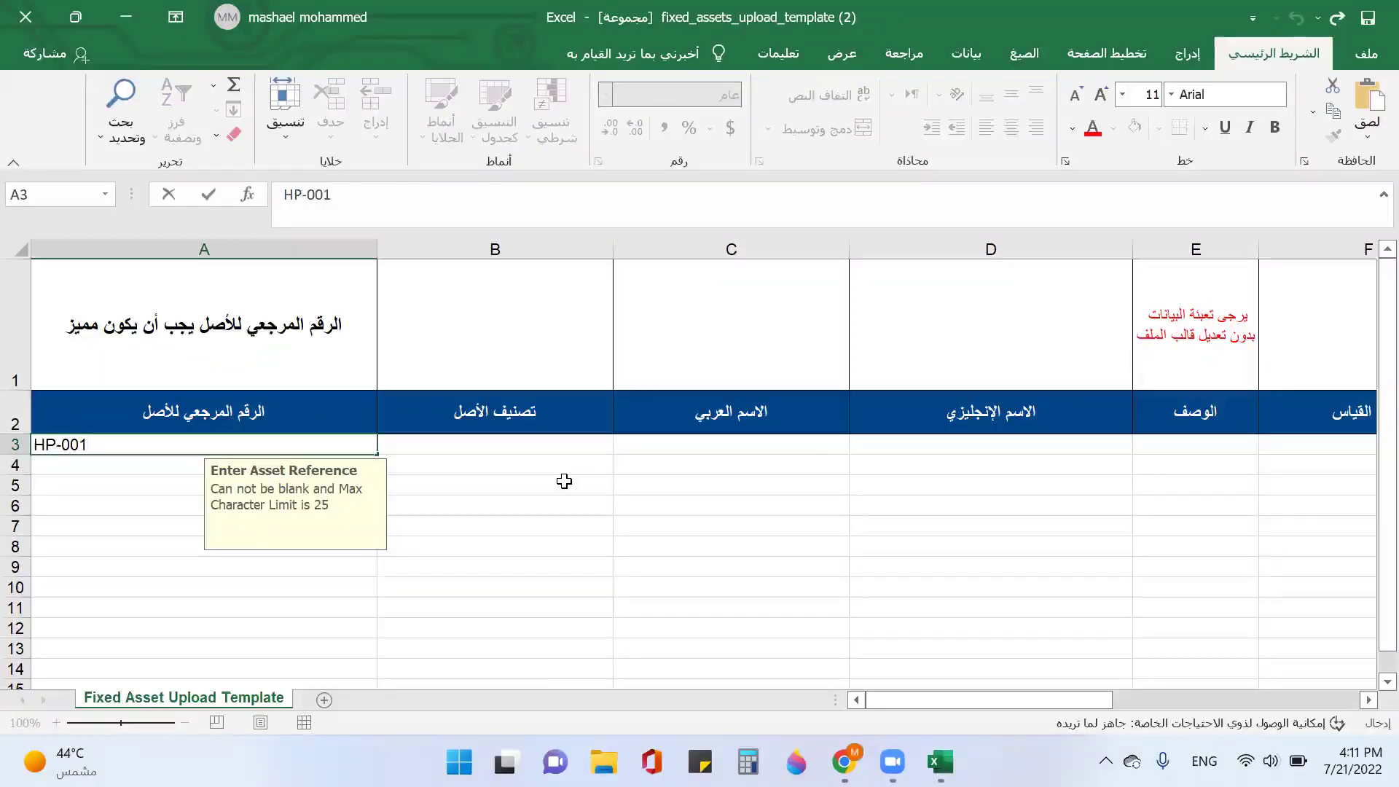
key("Return")
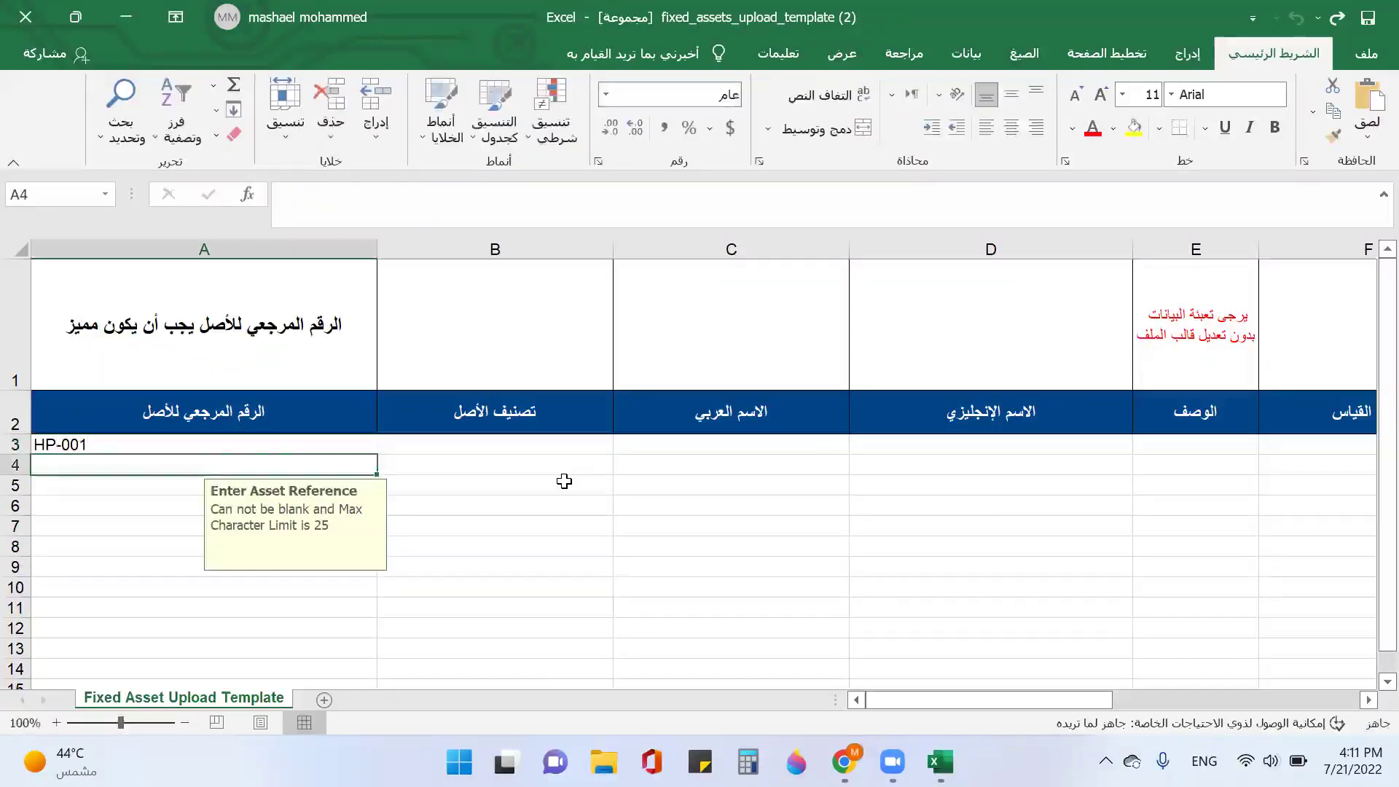
type("H")
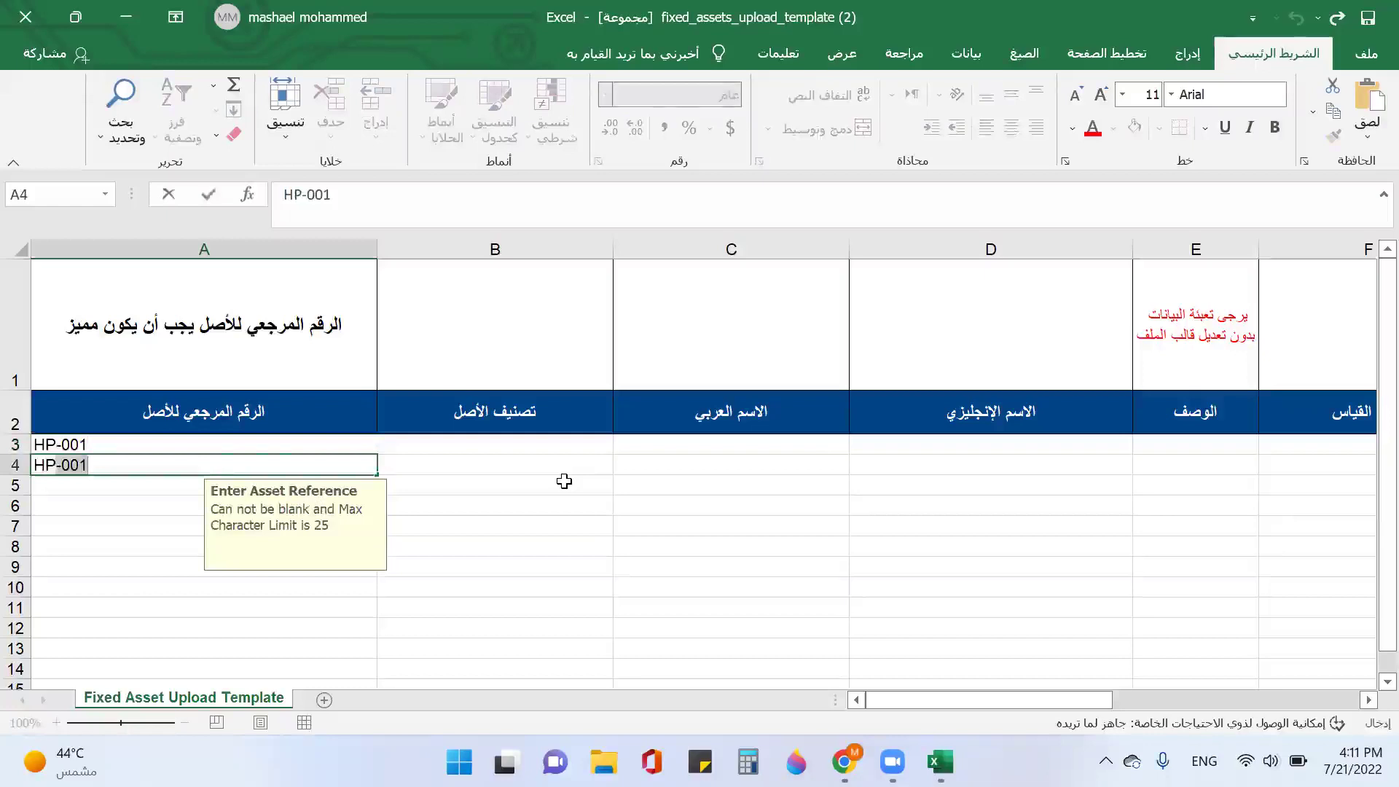
type("P-002")
left_click(436, 446)
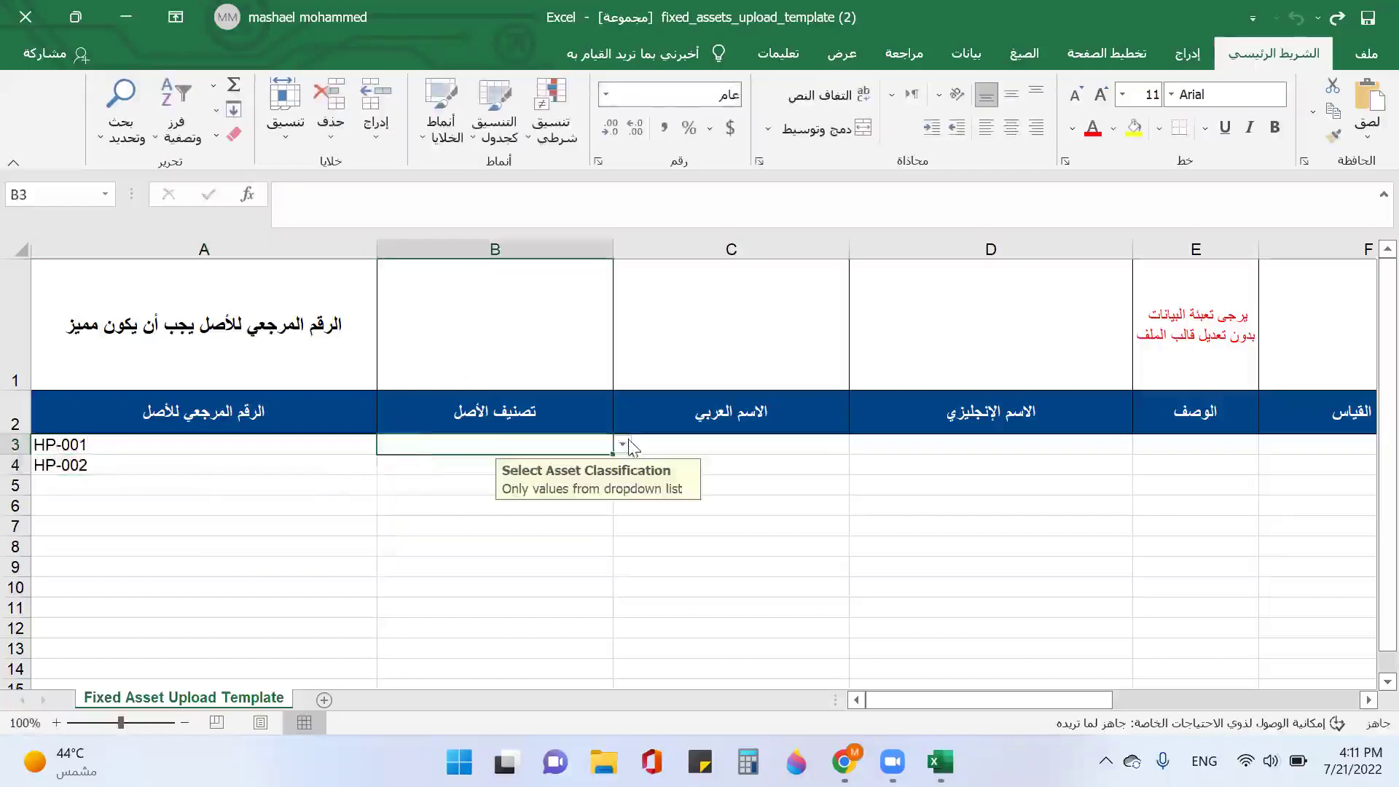
Step: Classify both assets as طابعات in B3 and B4
left_click(623, 446)
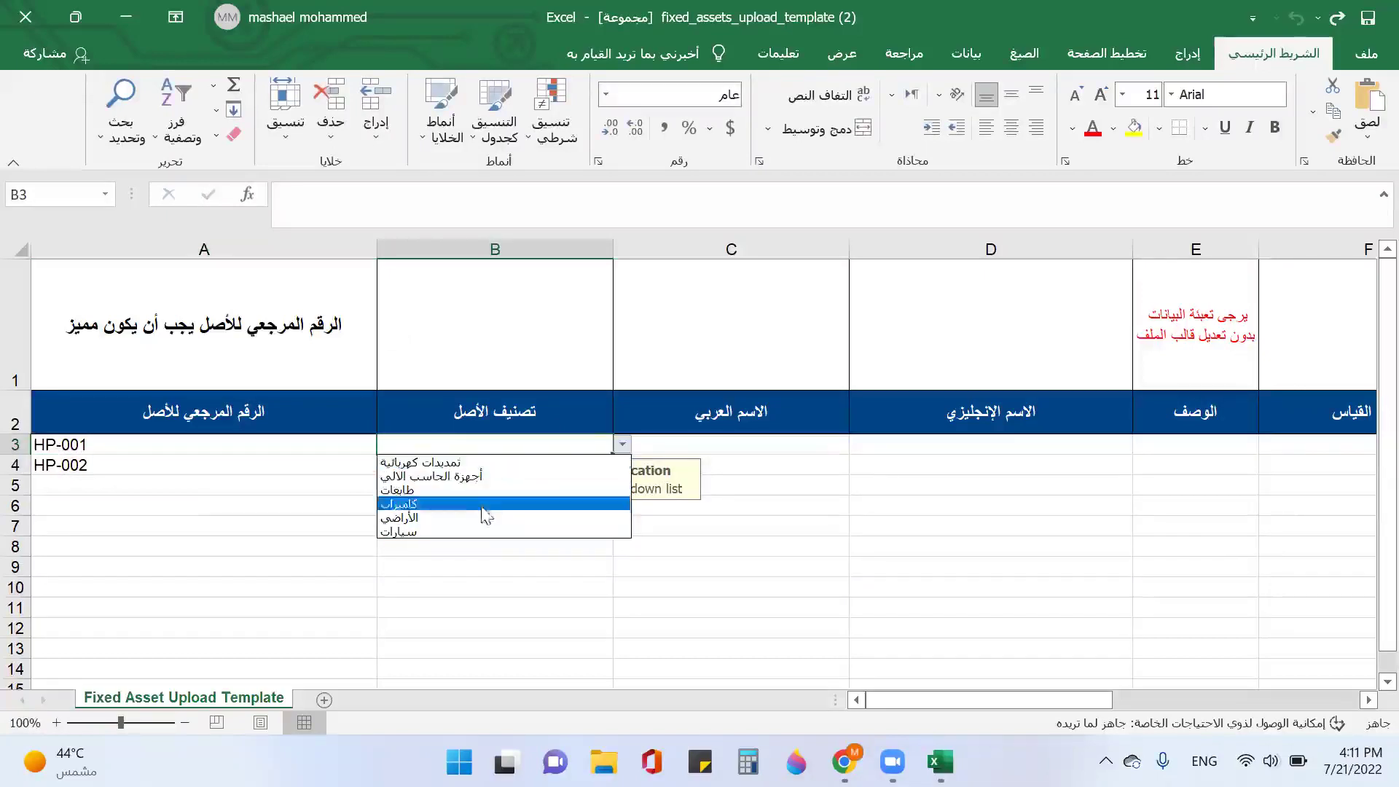
left_click(412, 493)
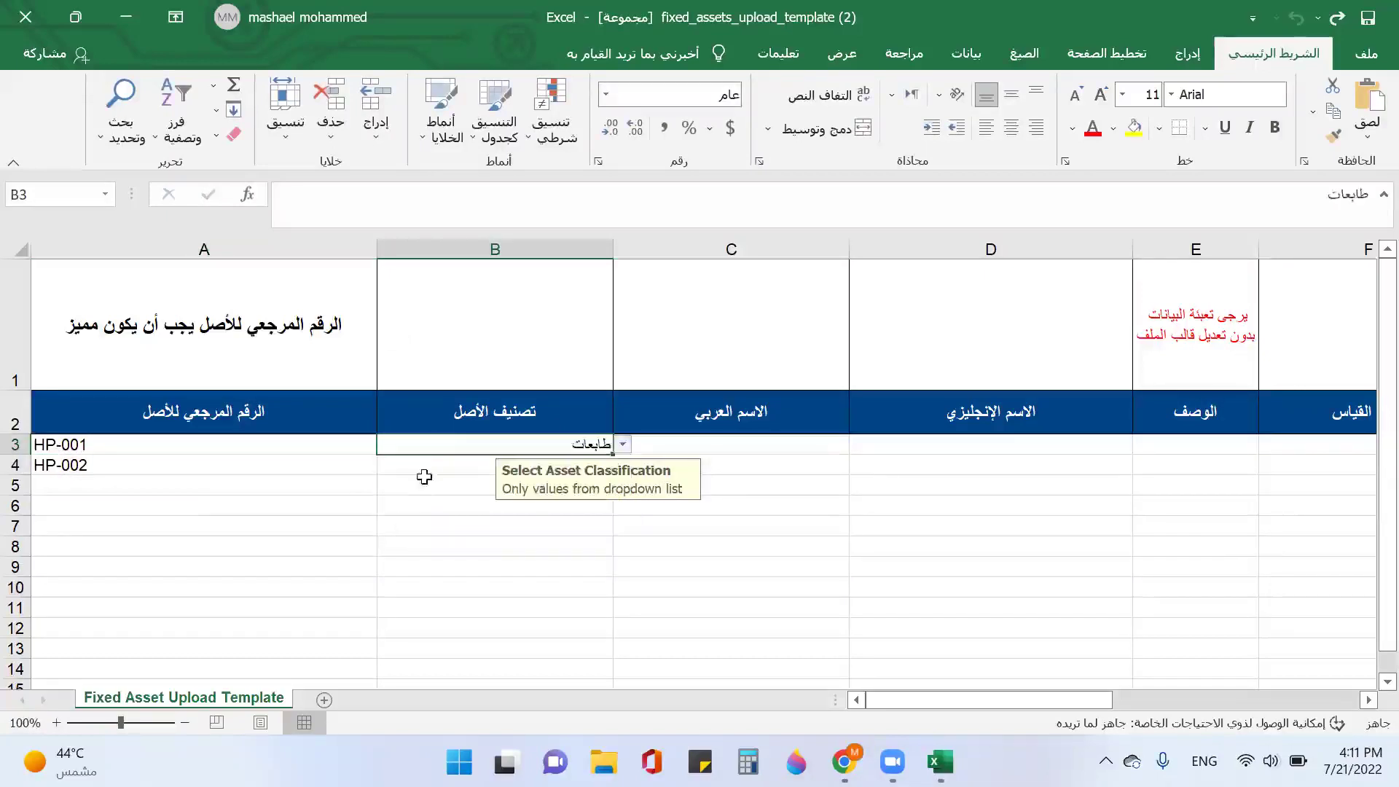
left_click(437, 466)
left_click(623, 466)
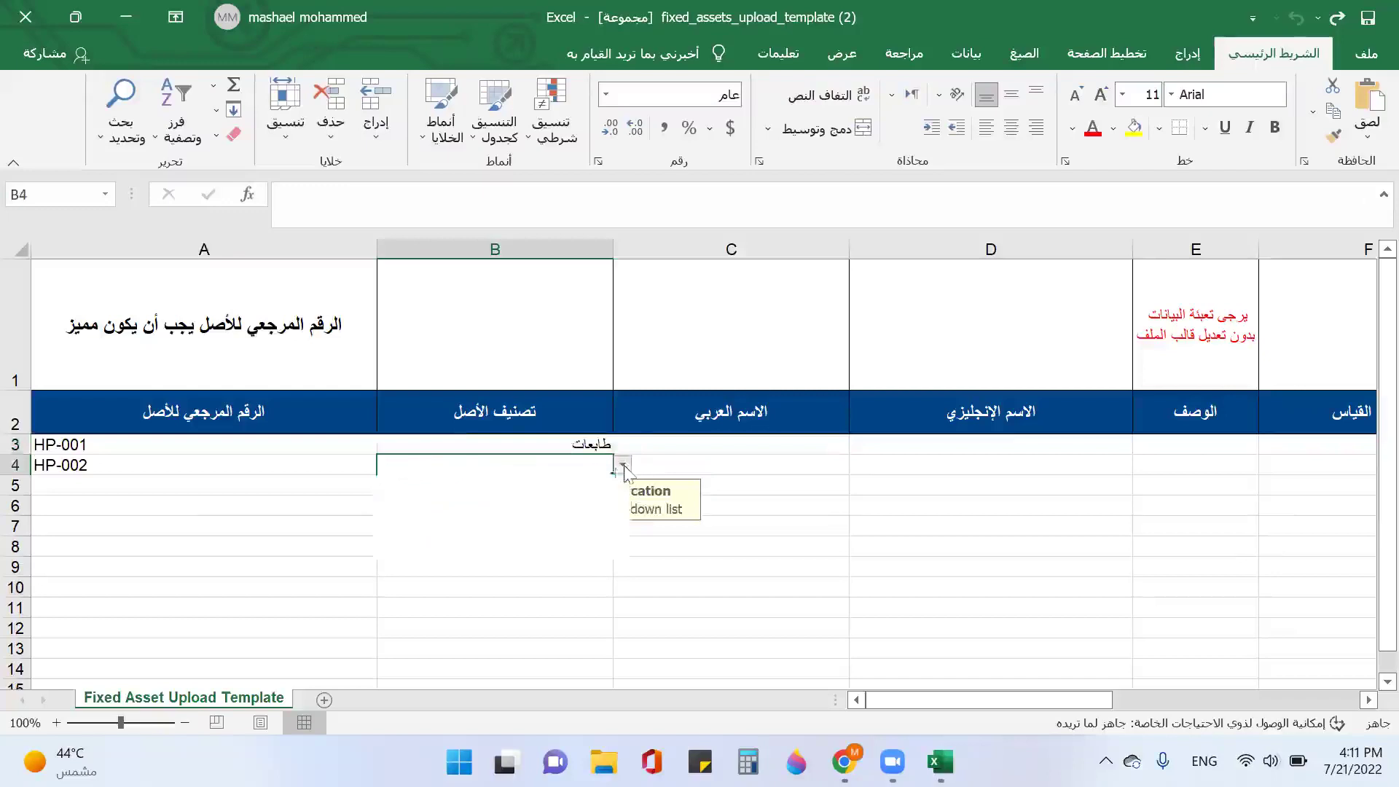
left_click(502, 512)
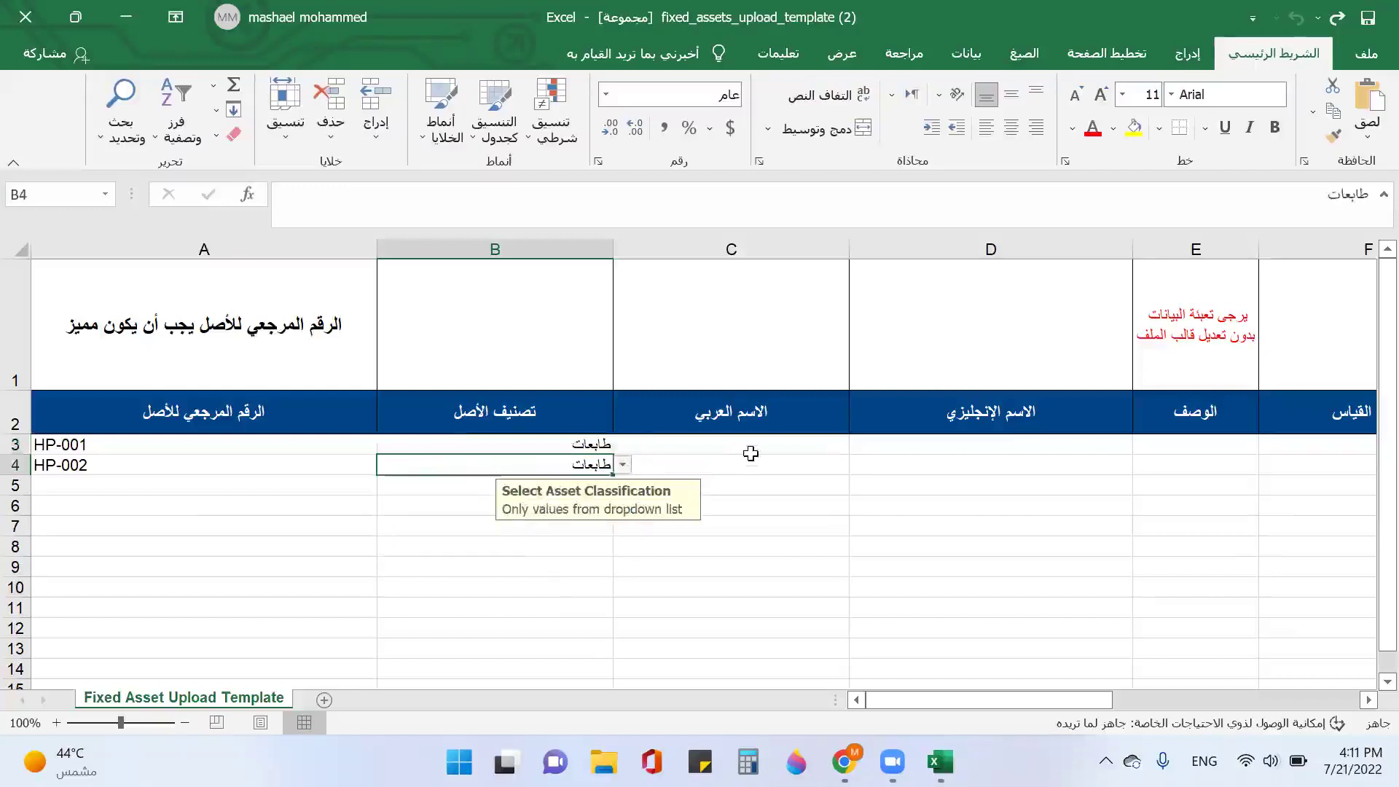
Step: Enter the Arabic names طابعة ليزر اتش بي and طابعة اتش بي in C3:C4
left_click(746, 447)
key("super+space")
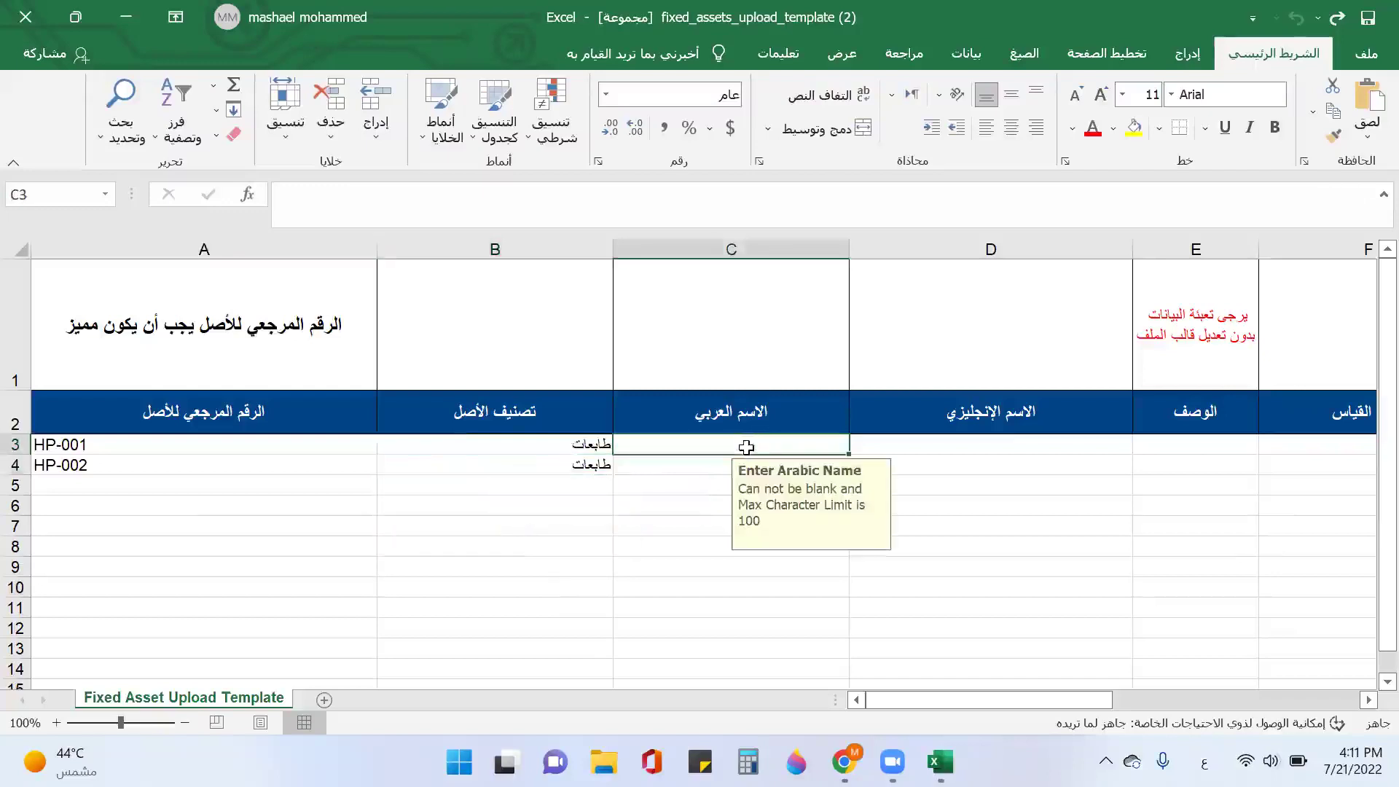
type("طابعة ليزر اتش بي")
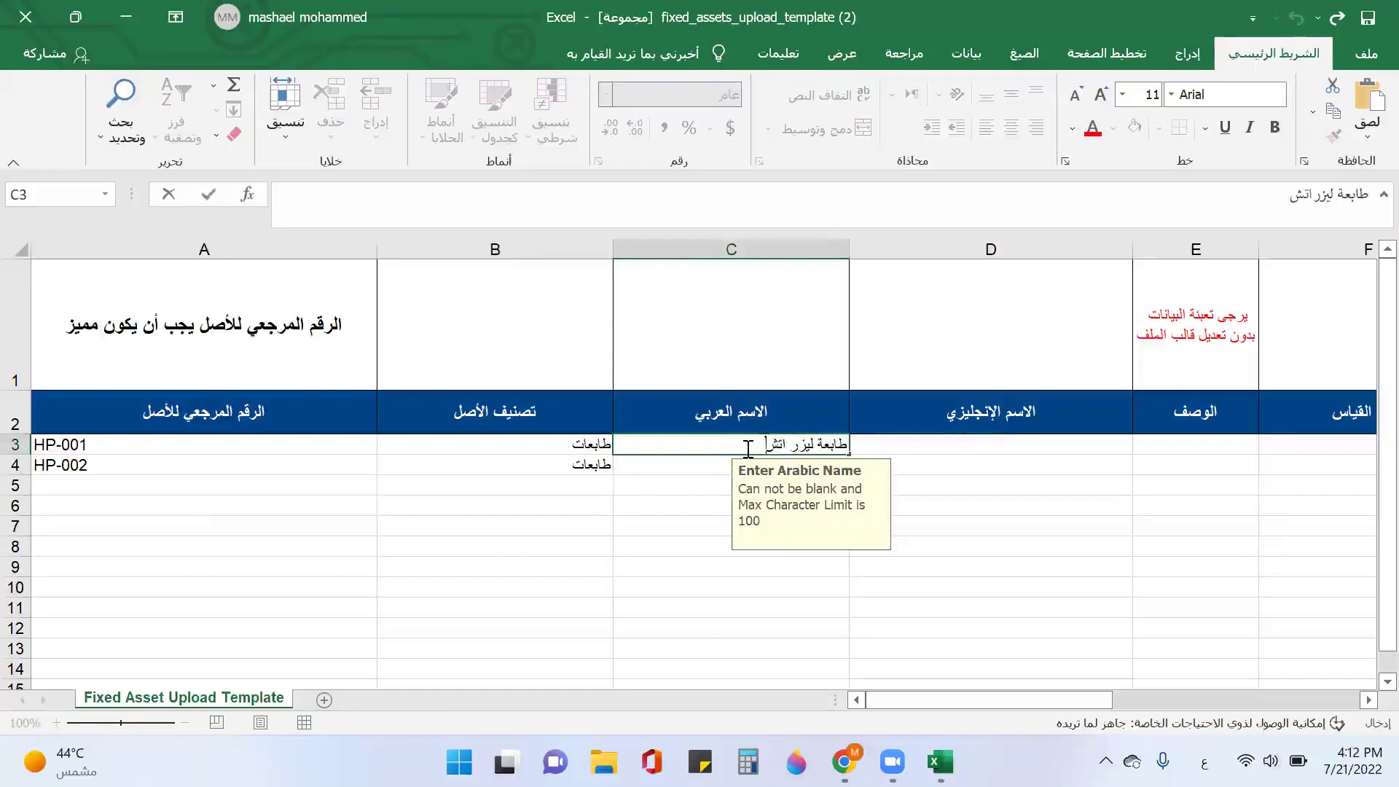
left_click(701, 469)
type("طابعة اتش بي")
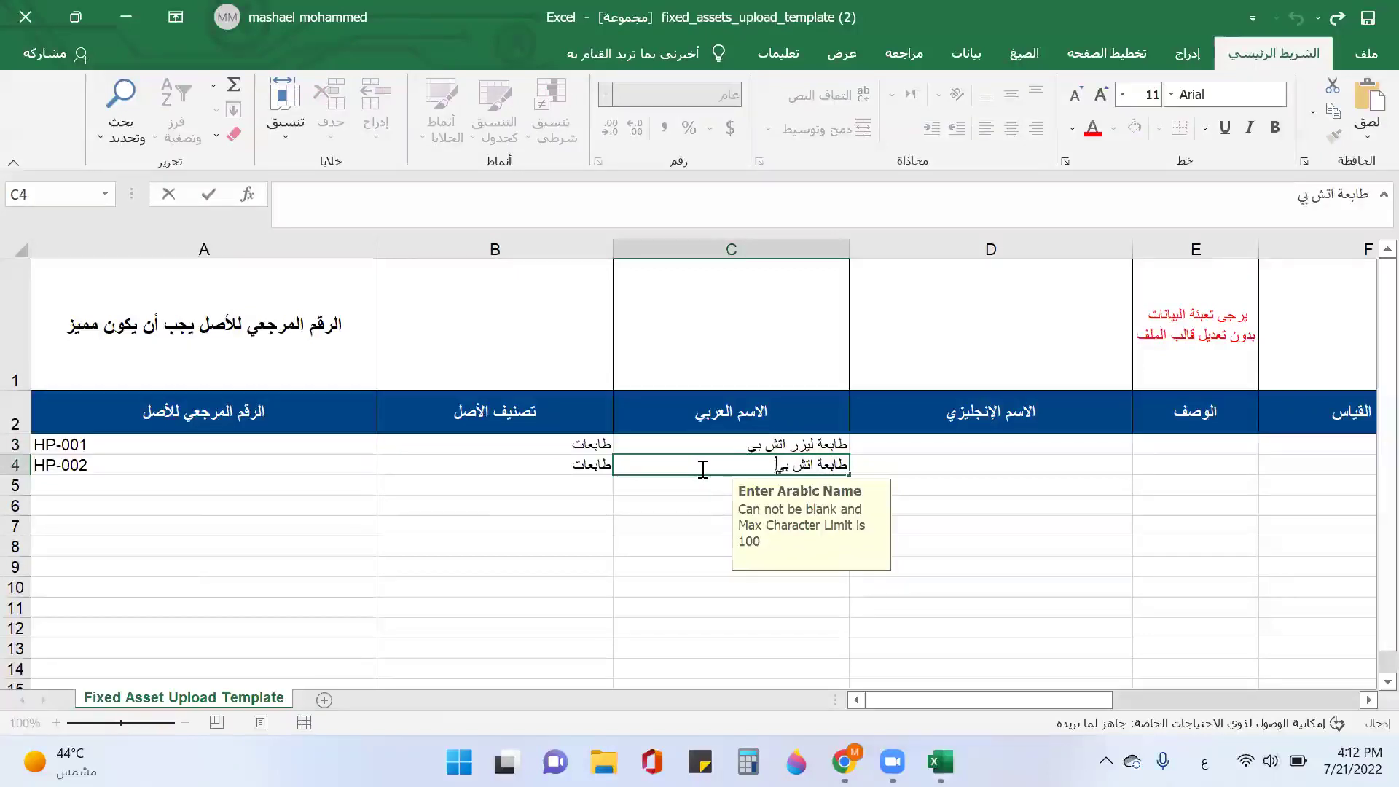
left_click(865, 447)
key("alt+shift")
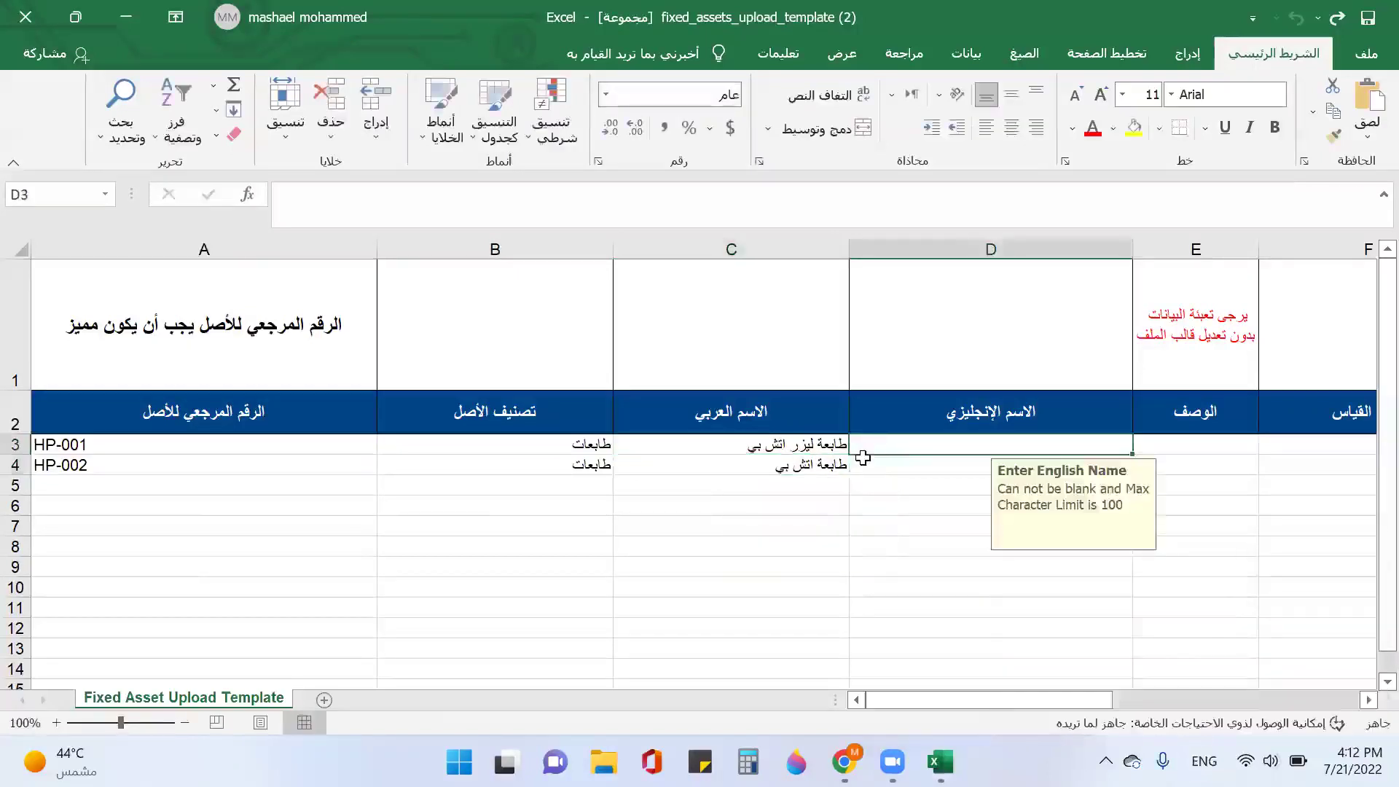
Step: Enter English names HP laser printer in D3 and HP printer in D4
type("H")
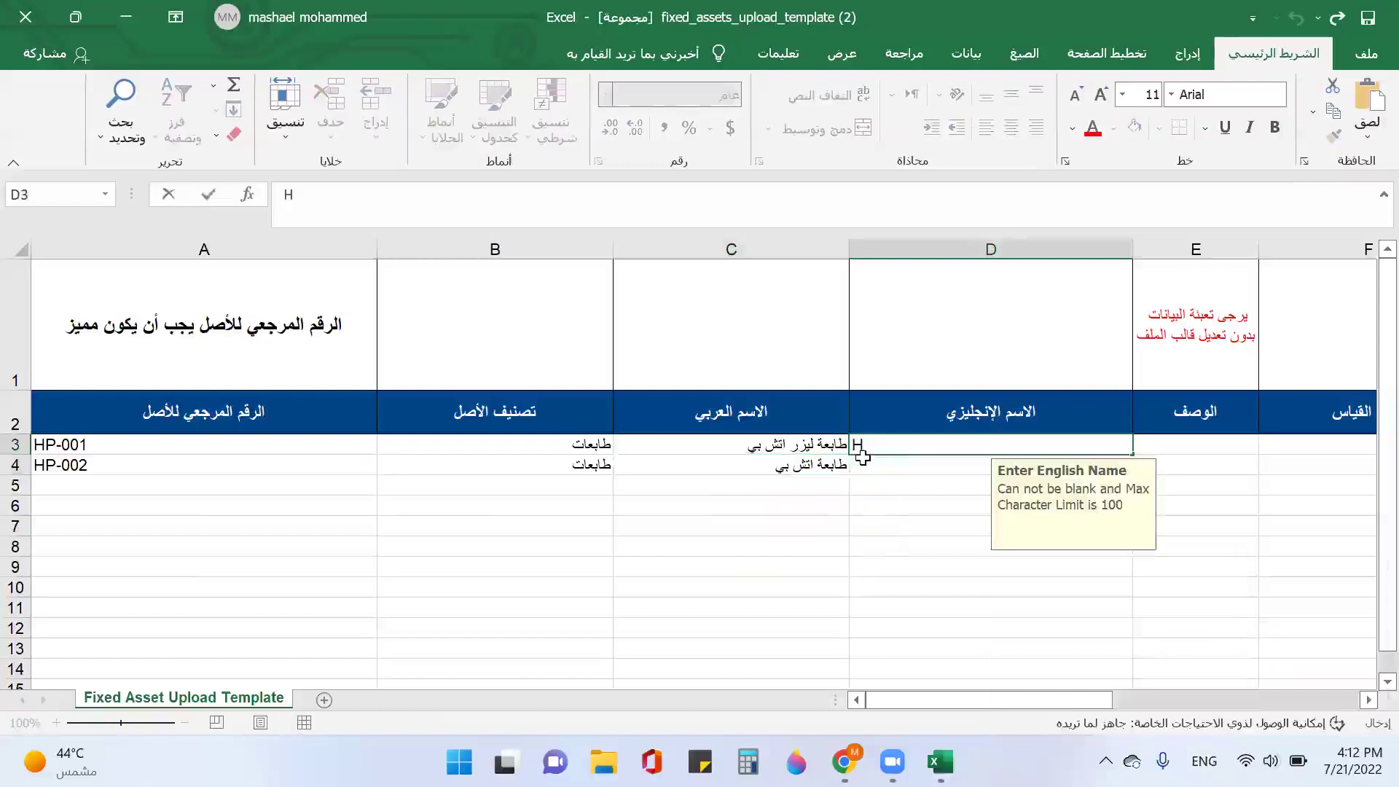
type("P laser ")
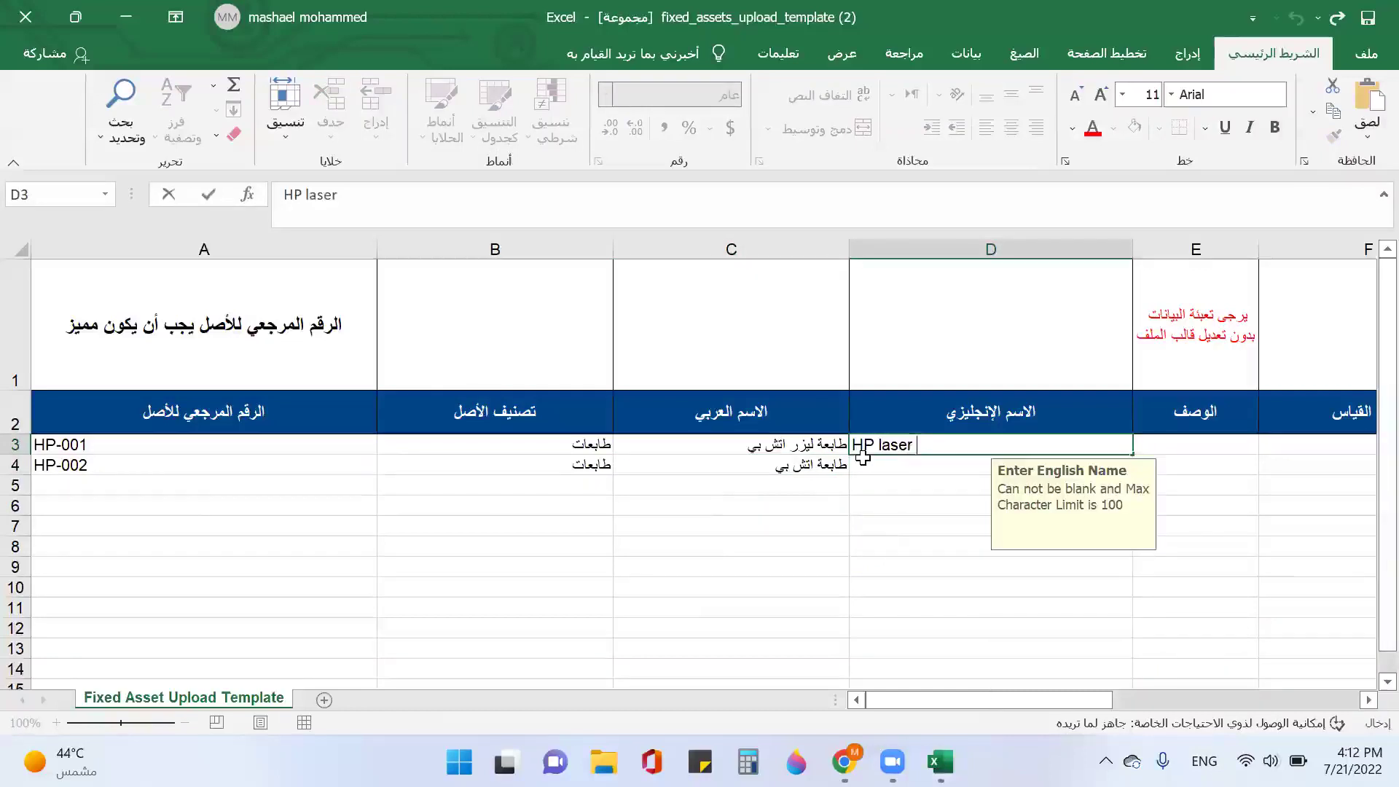
type("printer")
key("Return")
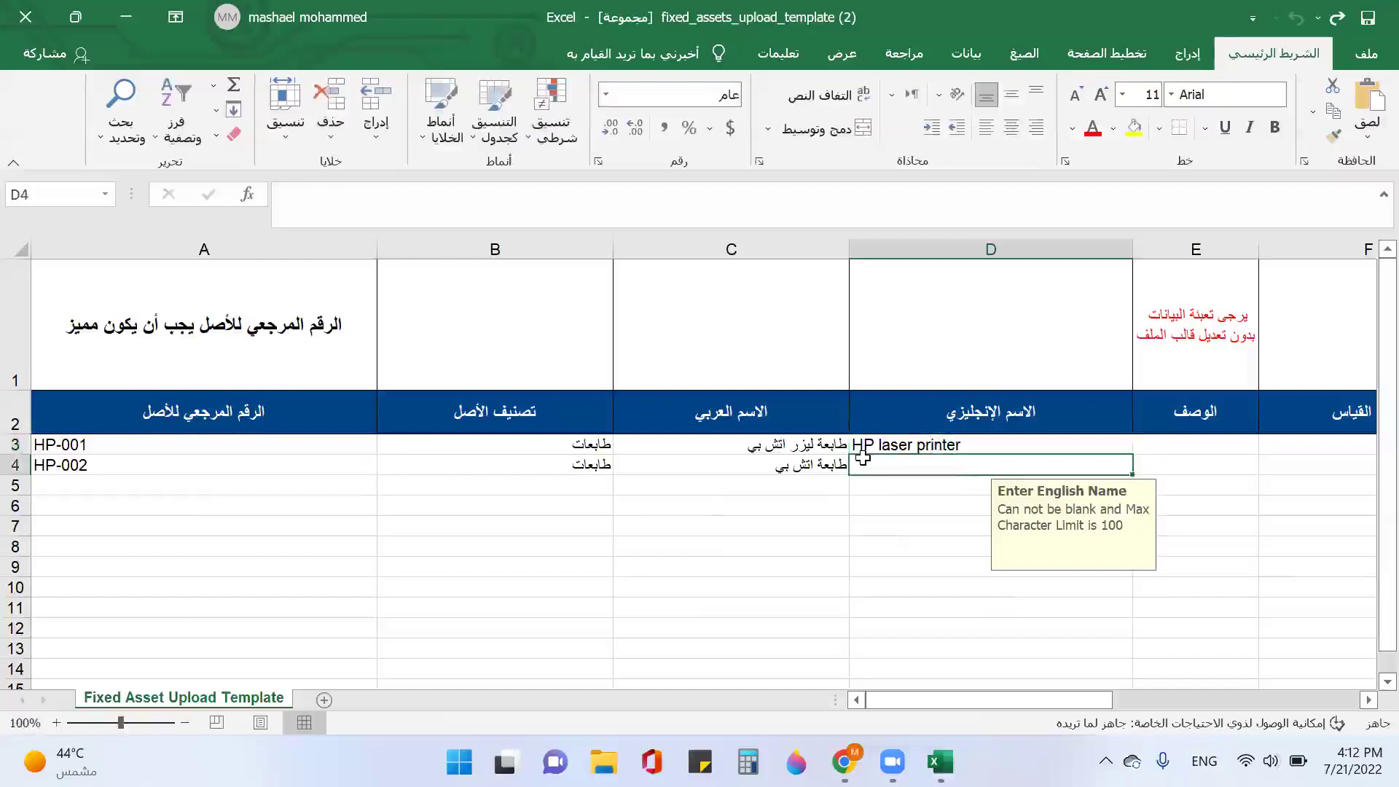
type("HP prin")
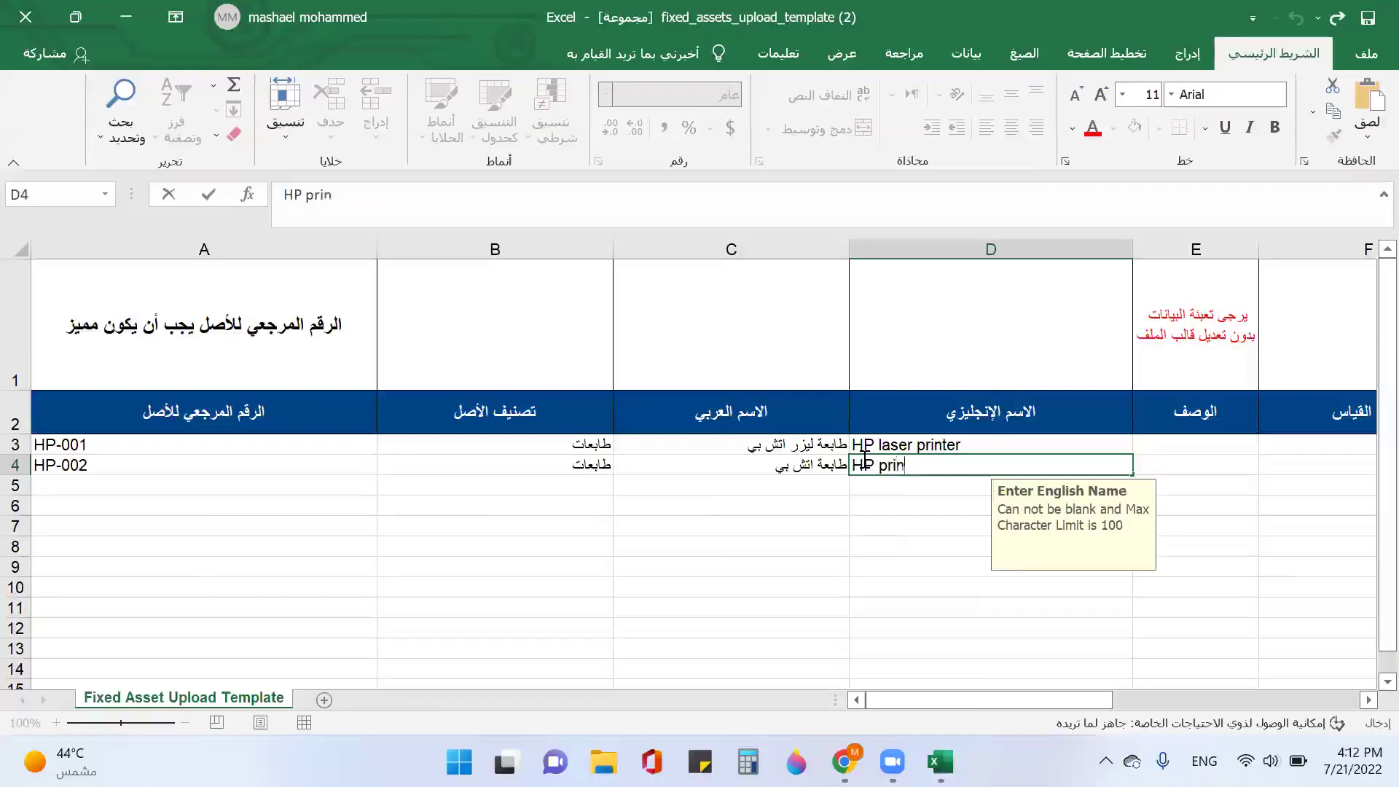
type("ter")
left_click(1151, 446)
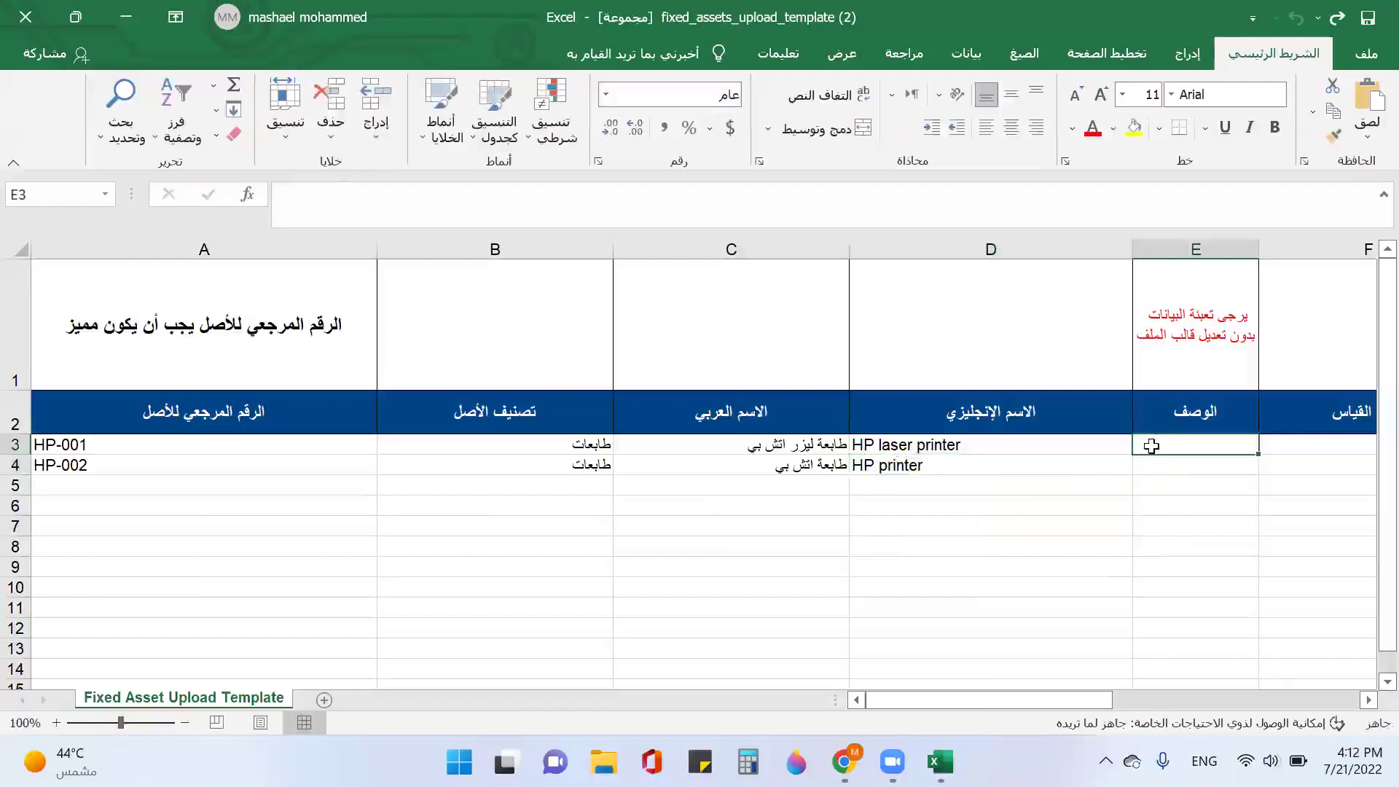
Step: Enter descriptions لون اسود in E3 and لون ابيض in E4
type("g,k")
key("BackSpace")
key("BackSpace")
key("alt+shift")
type("لون اسود")
key("Return")
type("لون اي")
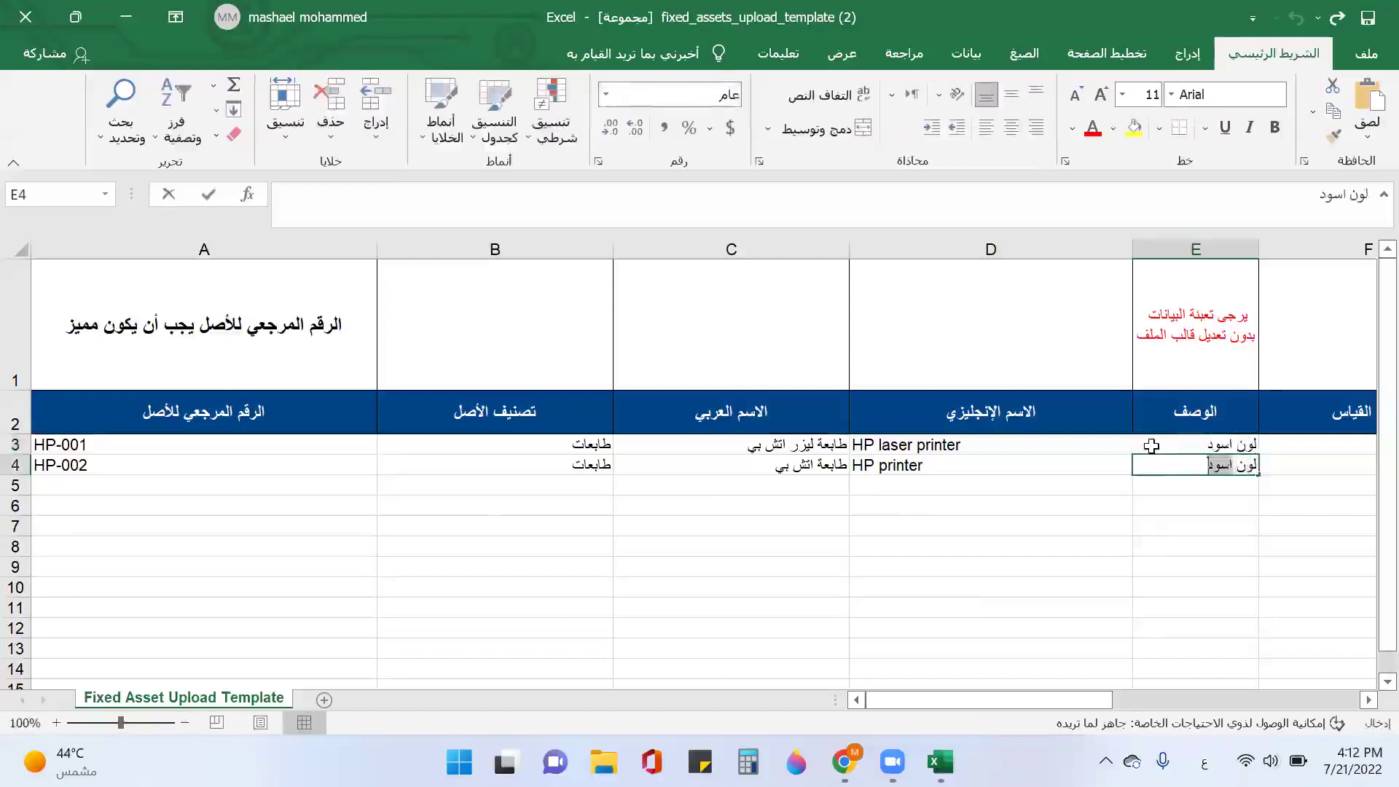
type("يض")
key("Tab")
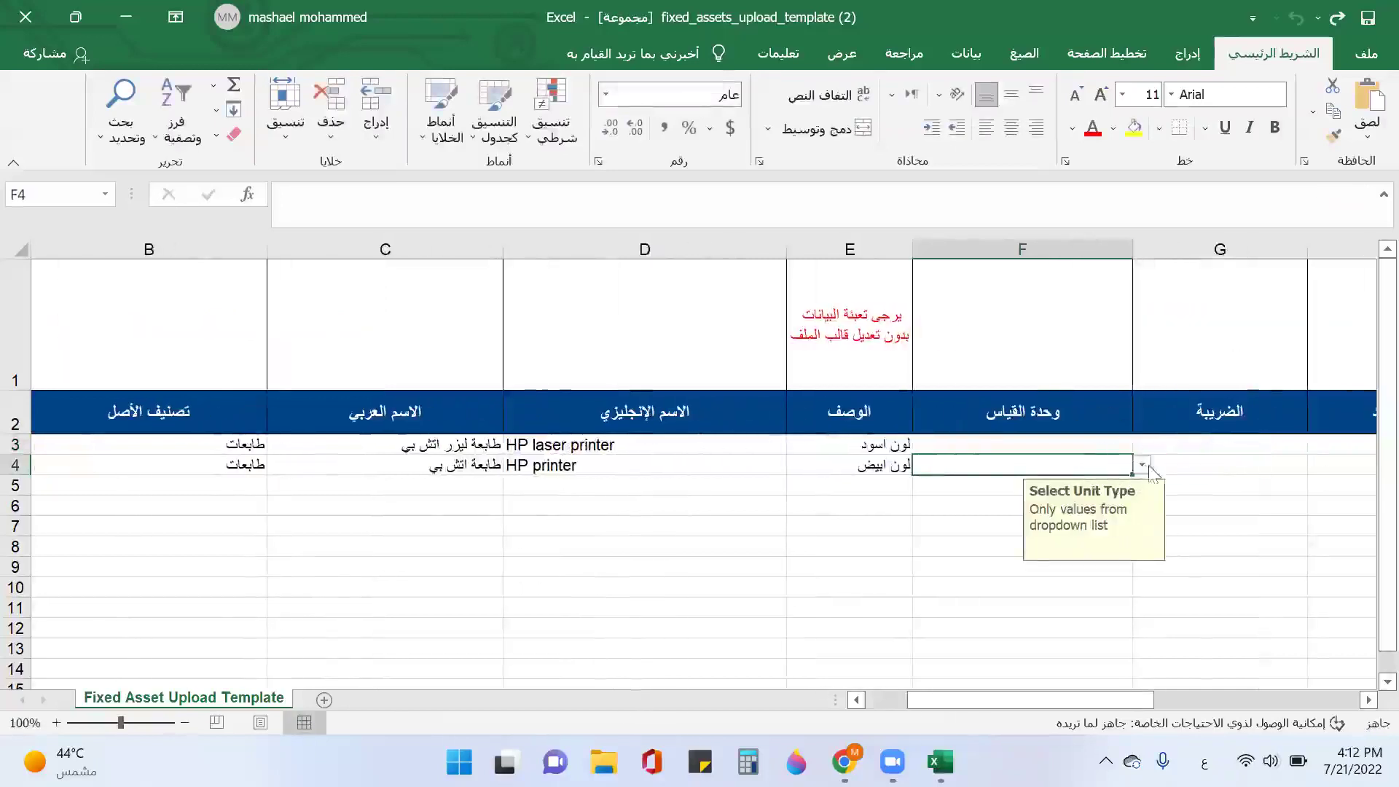
Step: Set the unit of measure to وحدة for both assets in F3 and F4
left_click(1142, 465)
left_click(995, 483)
left_click(1137, 443)
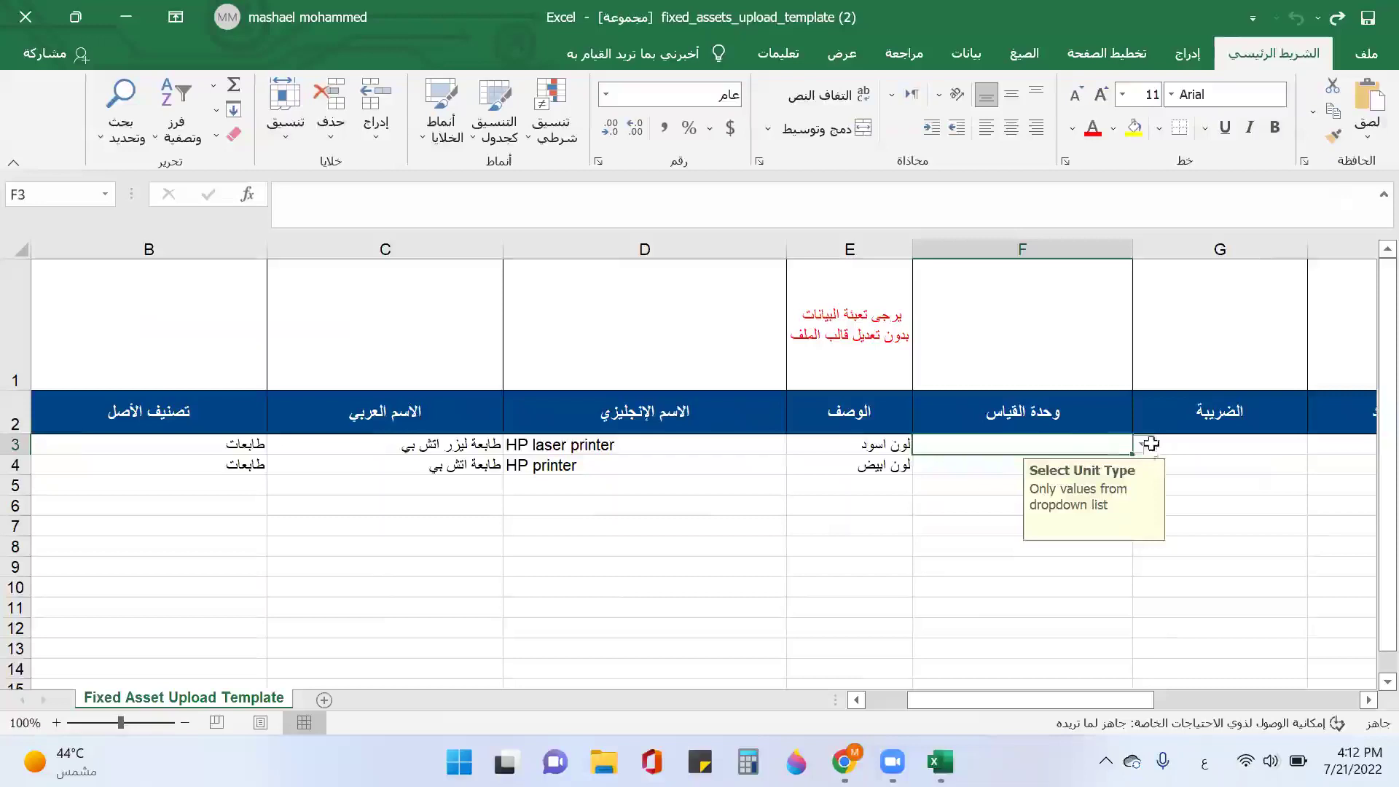
left_click(1142, 445)
left_click(1065, 468)
Step: Apply the 15.0% VAT tax to both assets in G3 and G4
left_click(1239, 444)
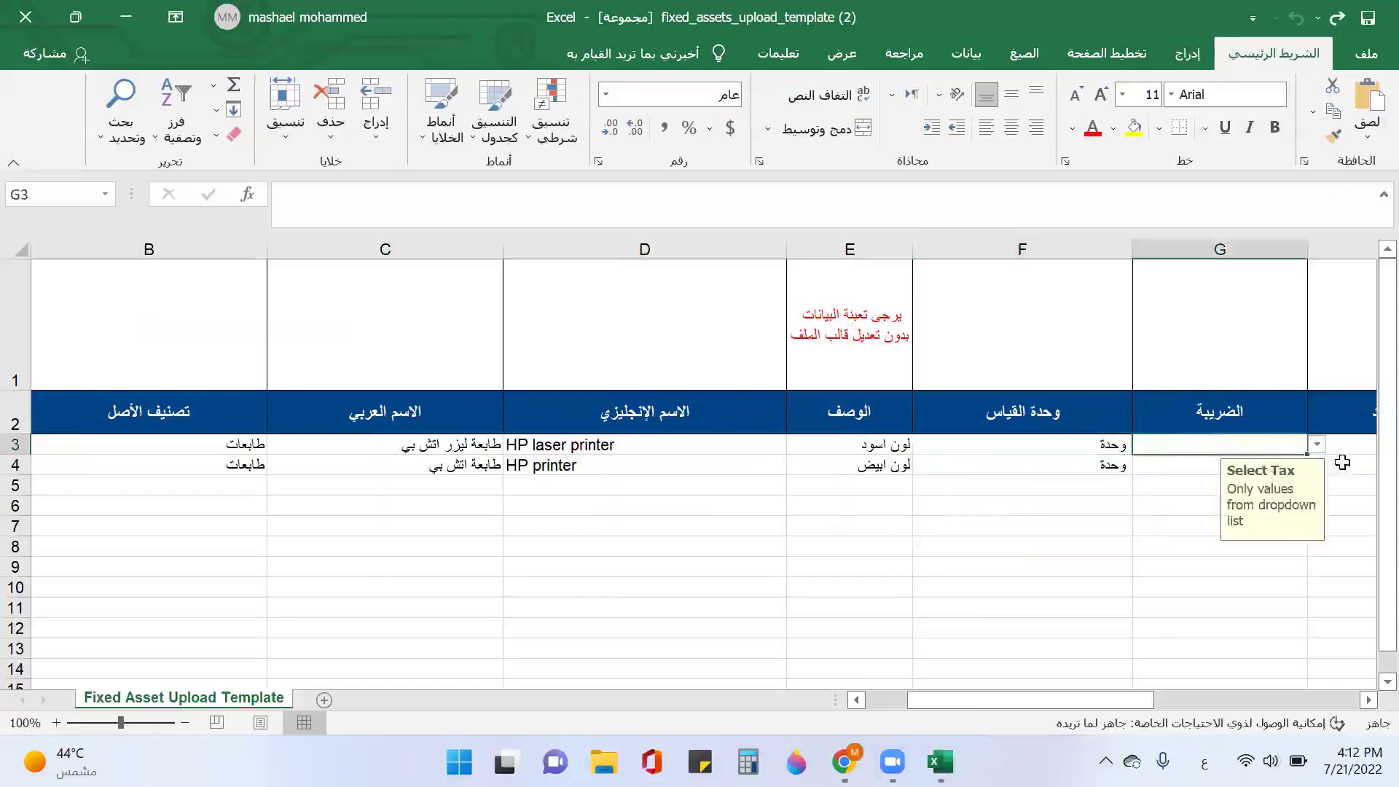
left_click(1316, 445)
left_click(1181, 490)
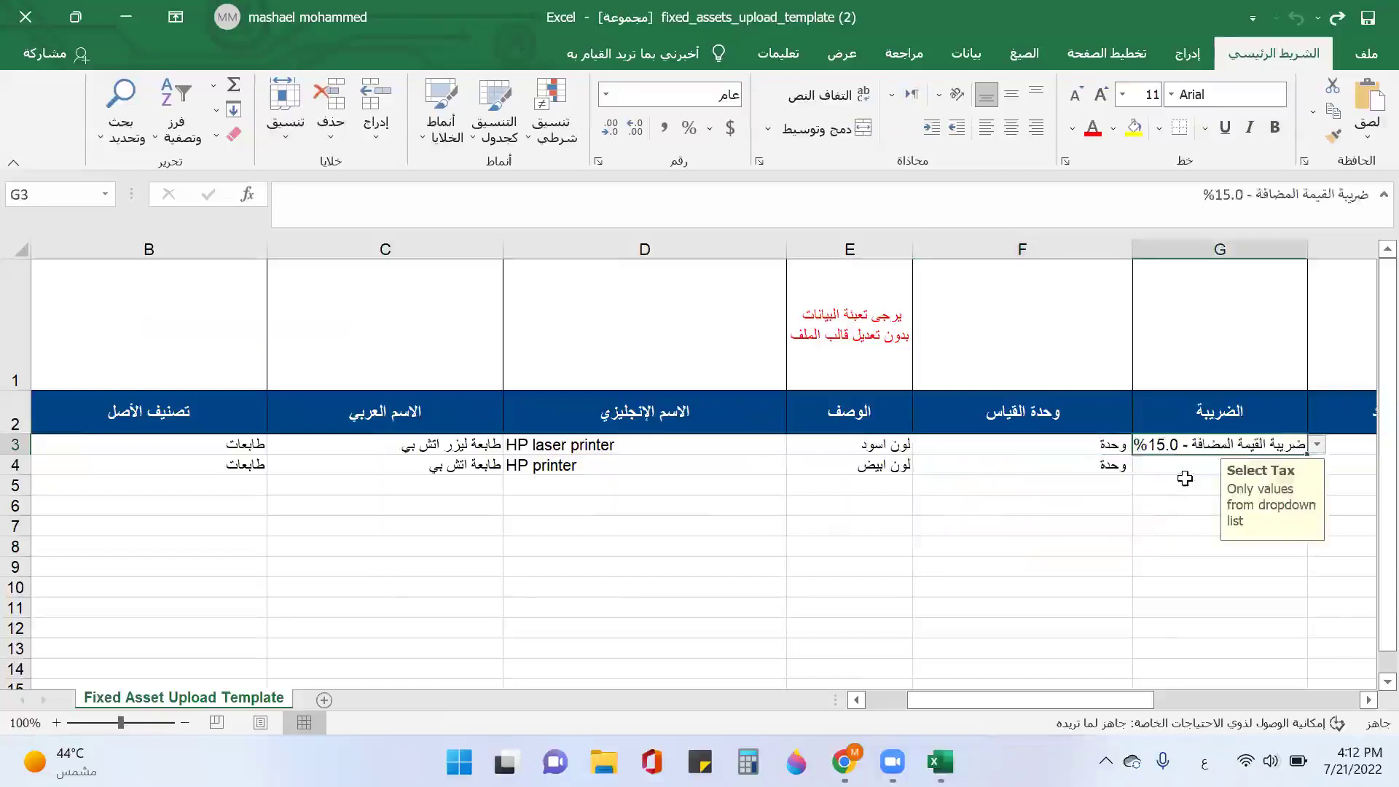
left_click(1191, 465)
left_click(1316, 465)
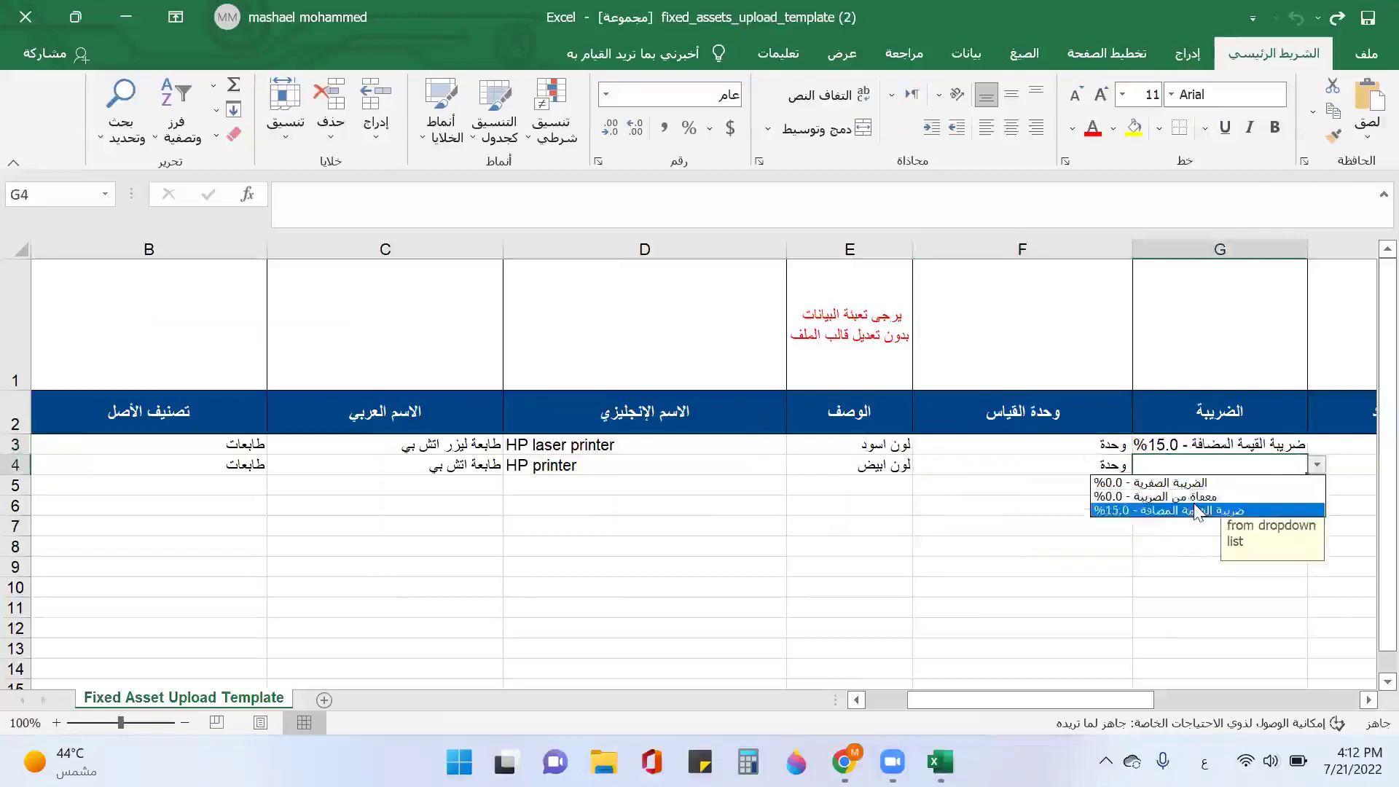
left_click(1210, 510)
left_click(1320, 449)
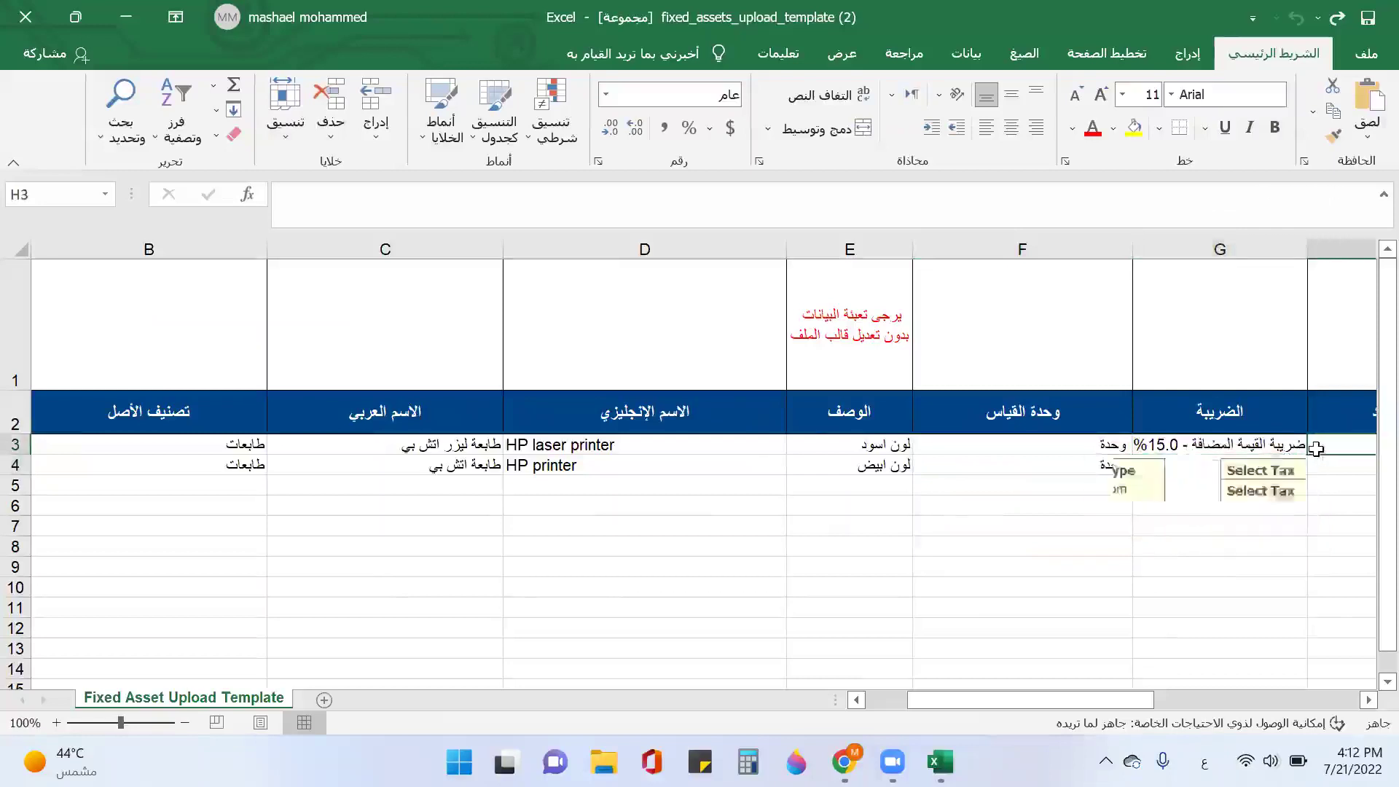
key("Tab")
key("Left")
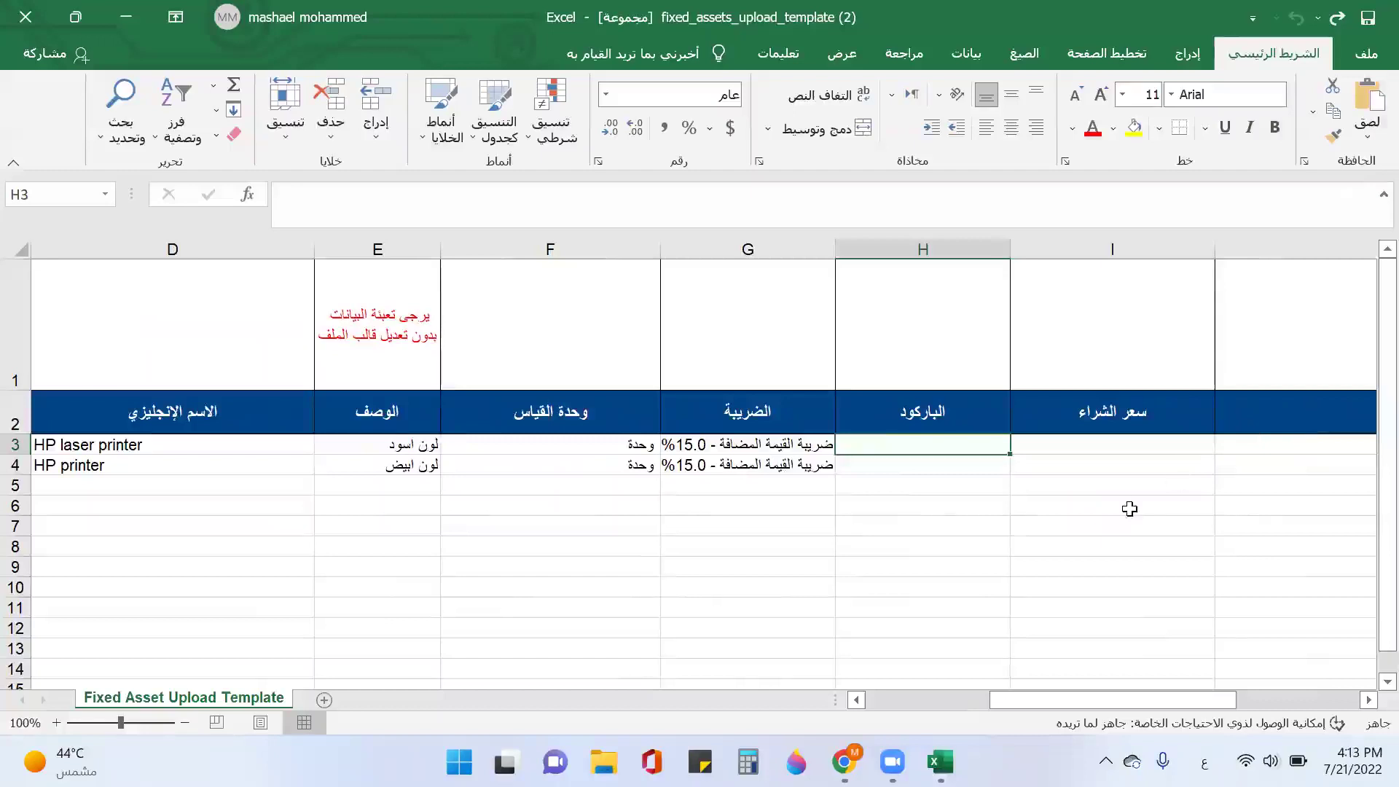
type("6667654309")
key("Return")
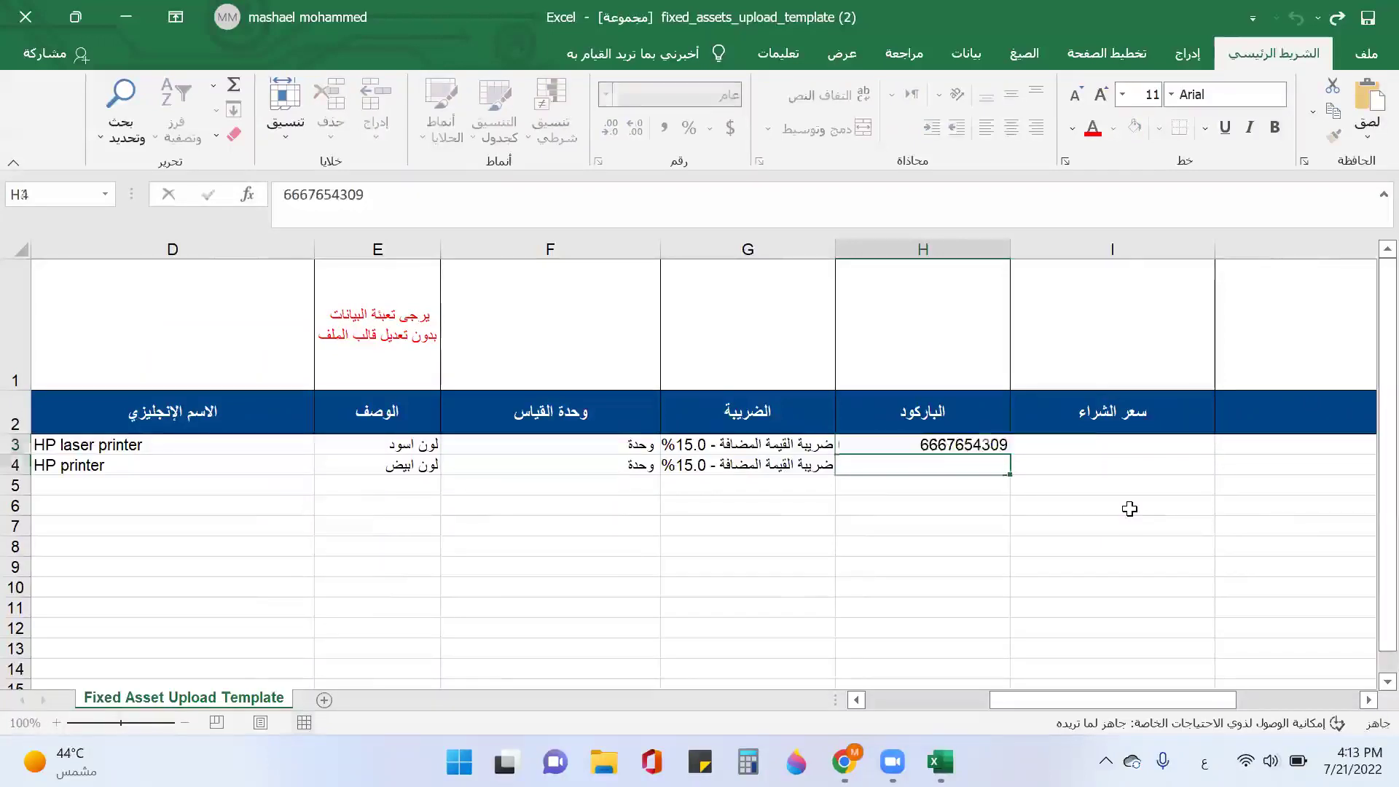
type("7665439008")
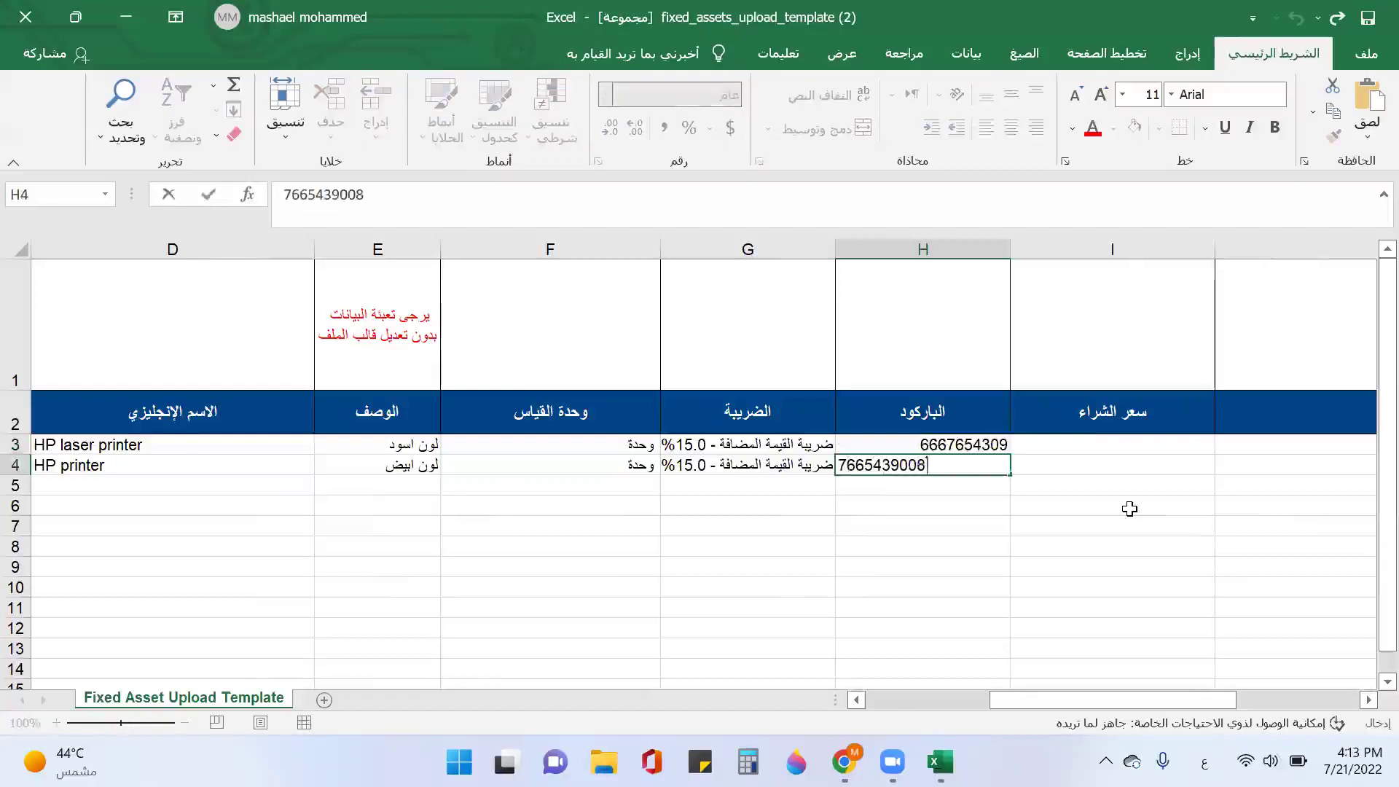
key("Tab")
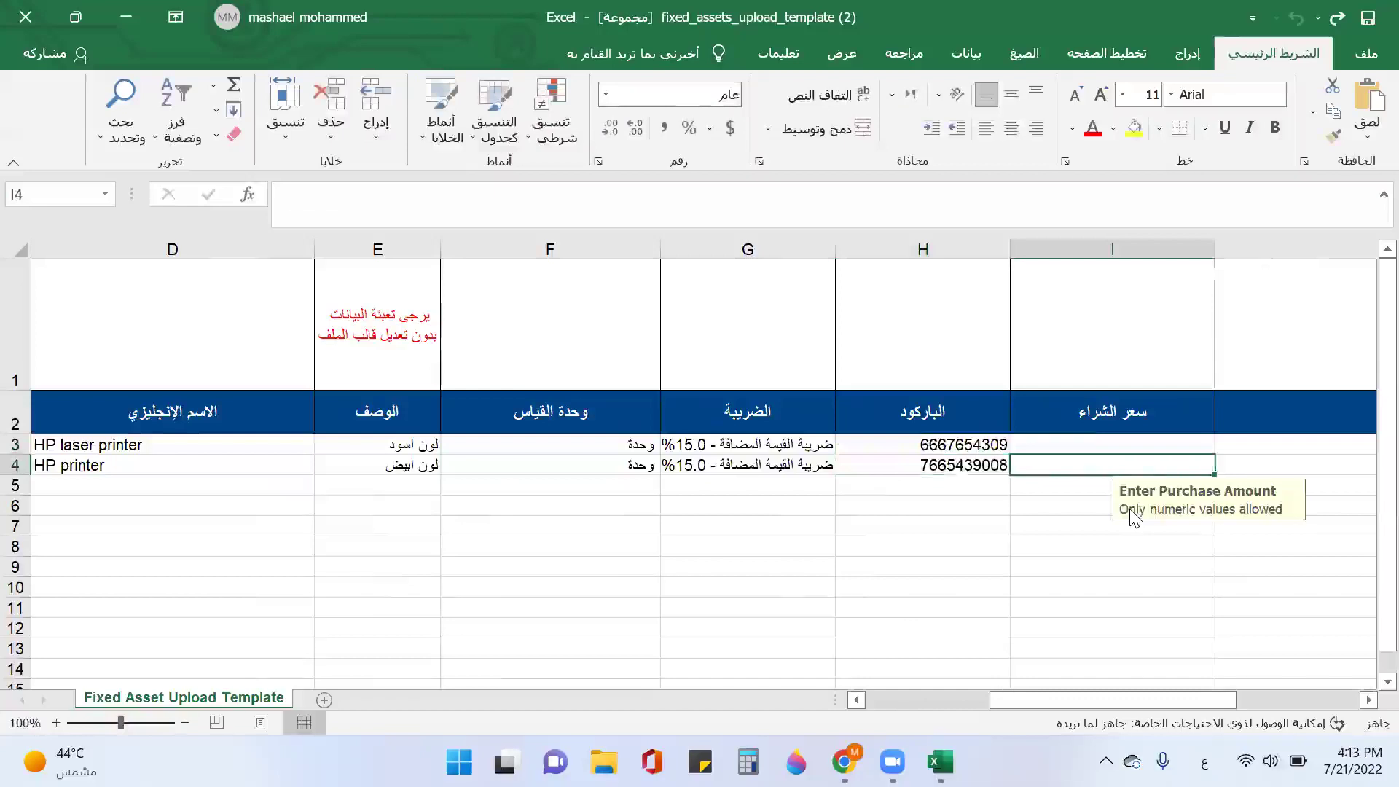
Step: Enter purchase prices 1199 for HP-001 and 225 for HP-002
key("Up")
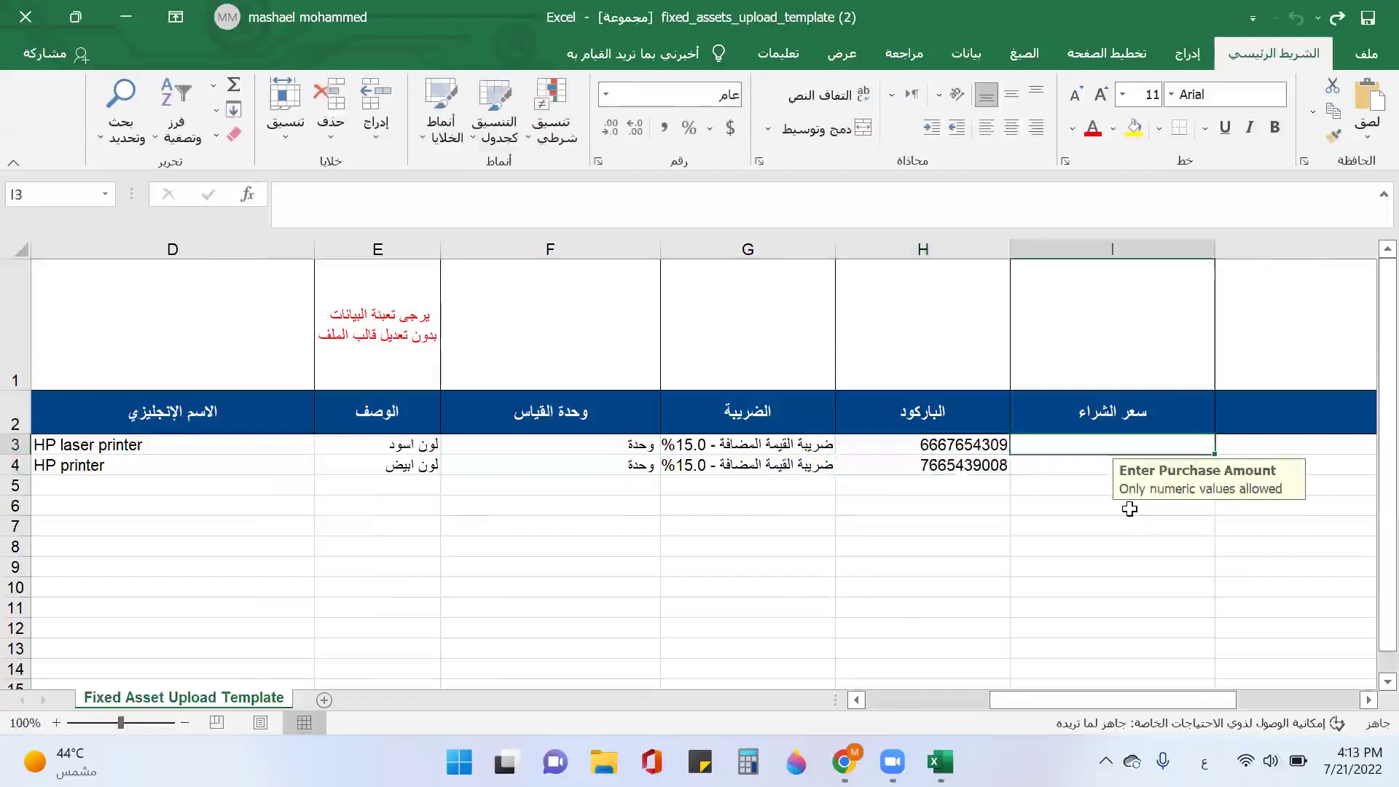
type("11")
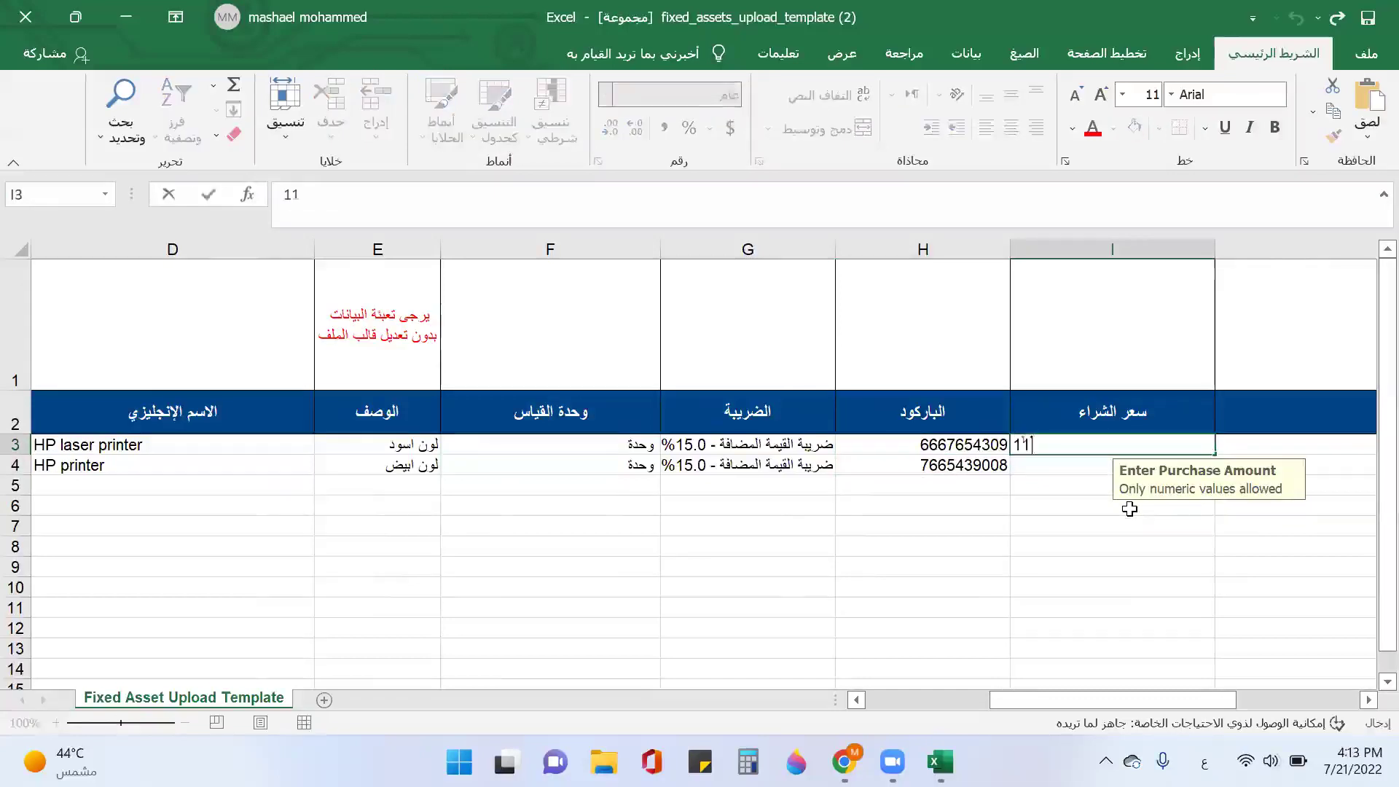
type("99")
key("Return")
type("22")
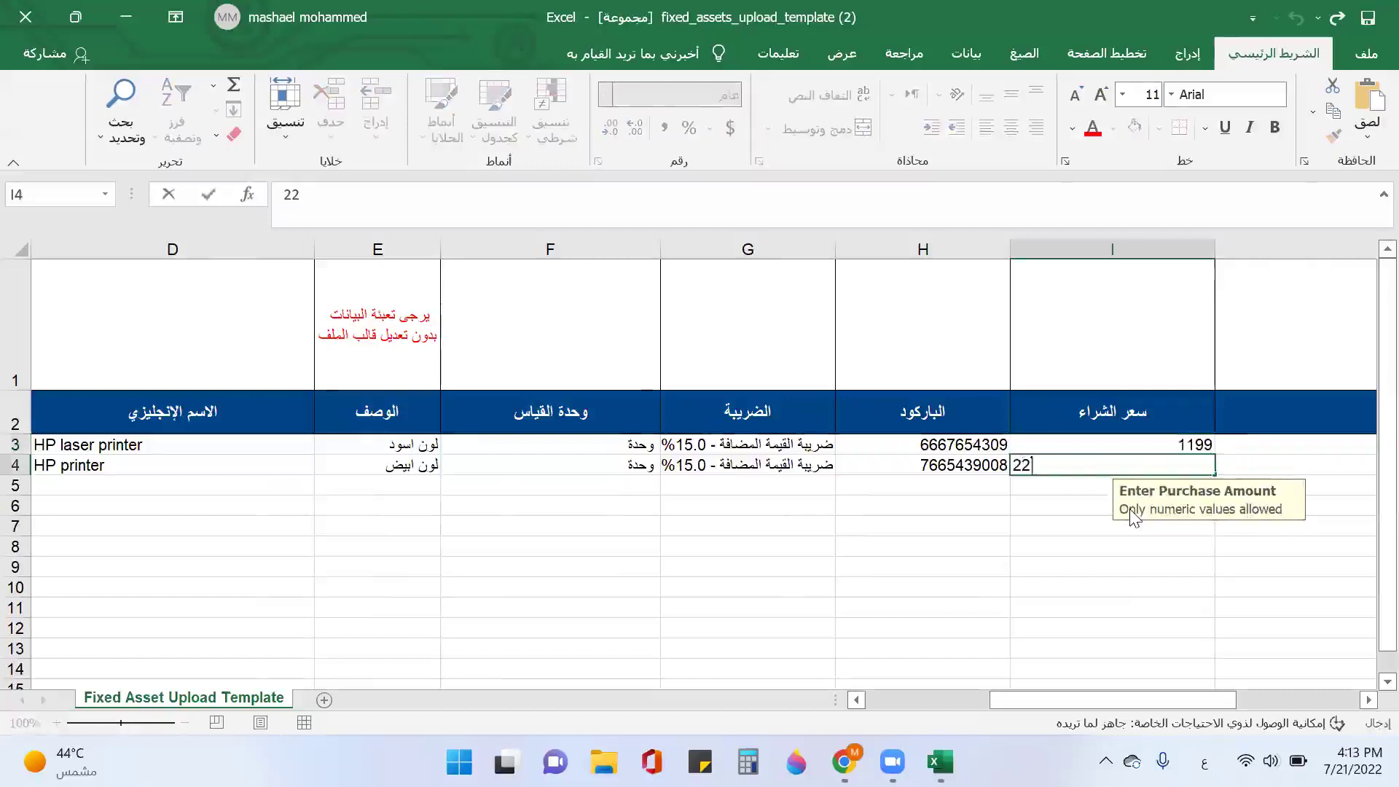
type("5")
key("Tab")
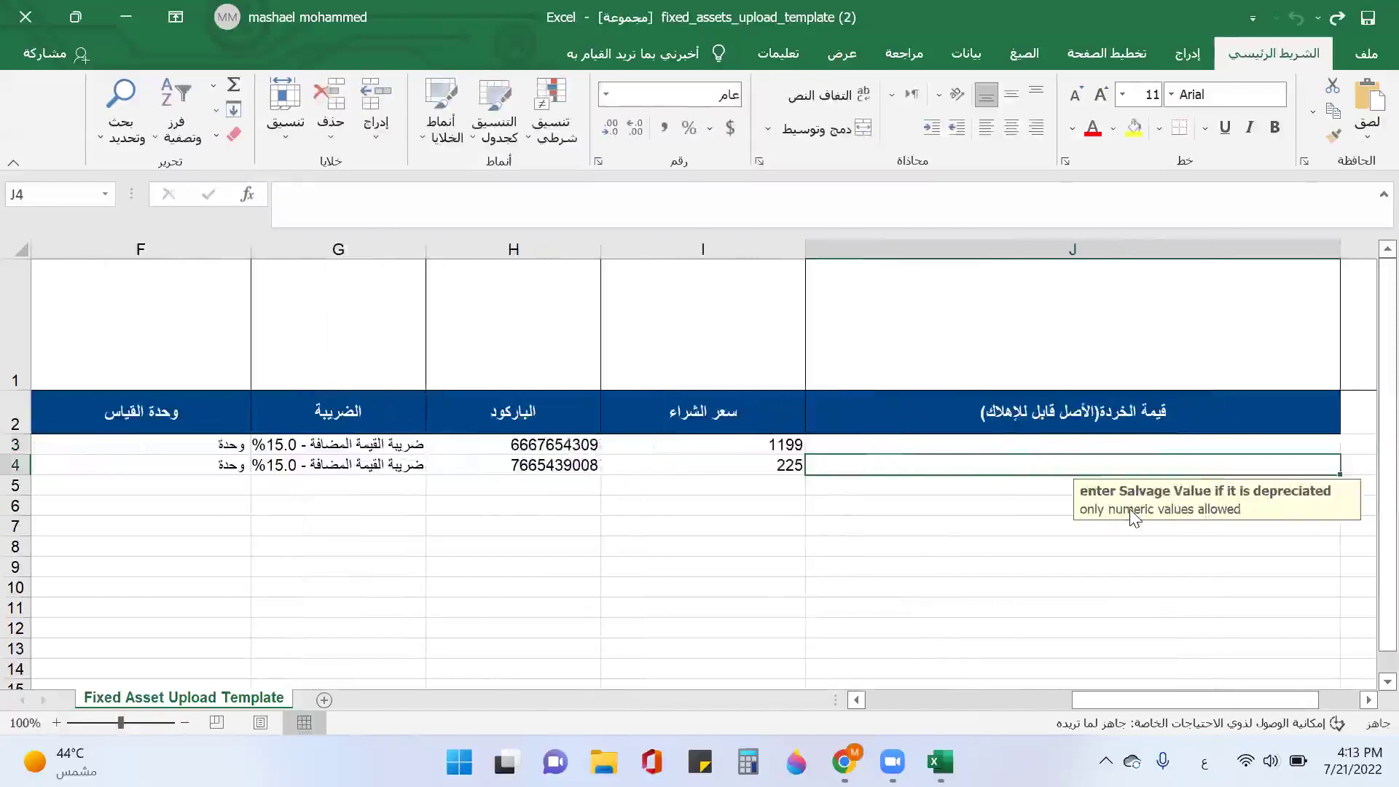
Step: Give HP-001 a salvage value of 100 and set the spreadsheet aside
key("Up")
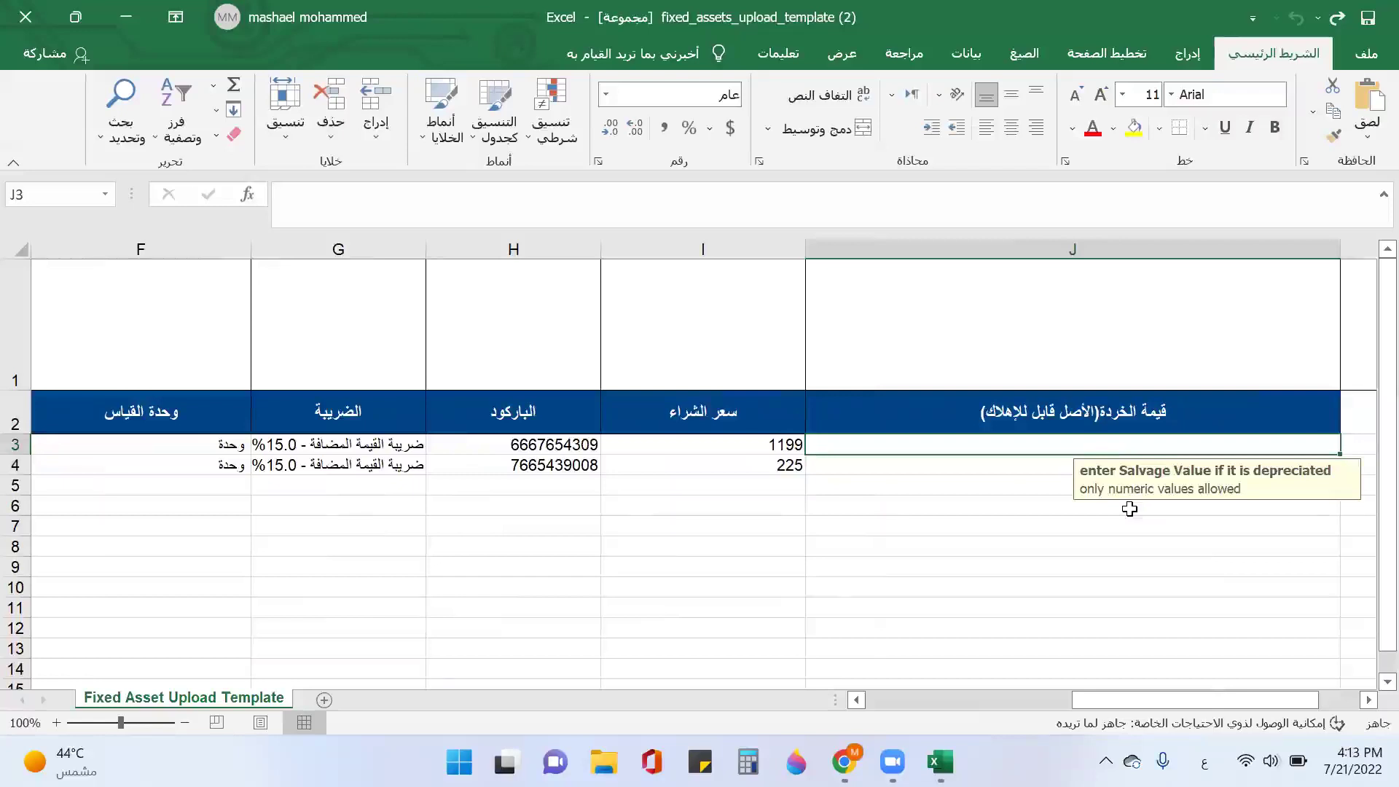
type("100")
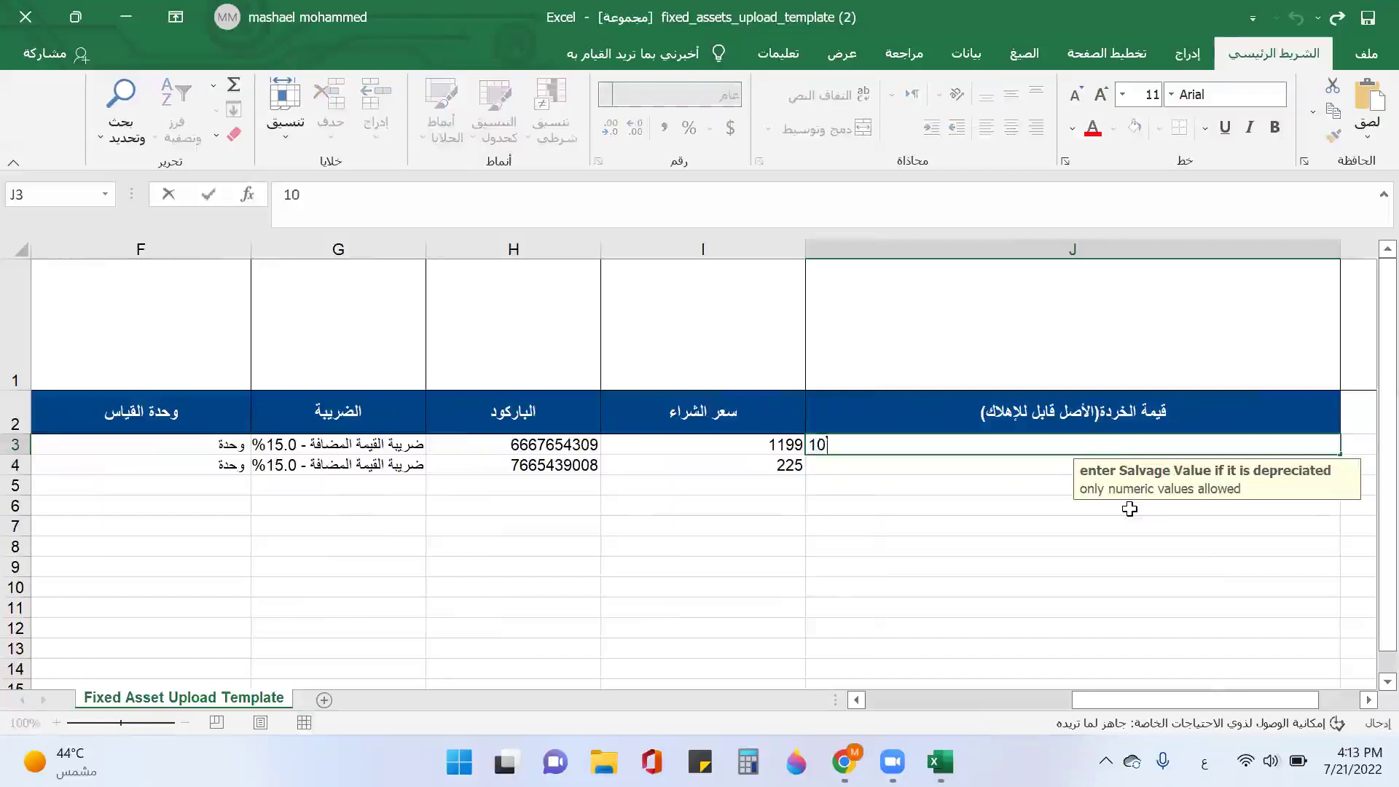
key("Return")
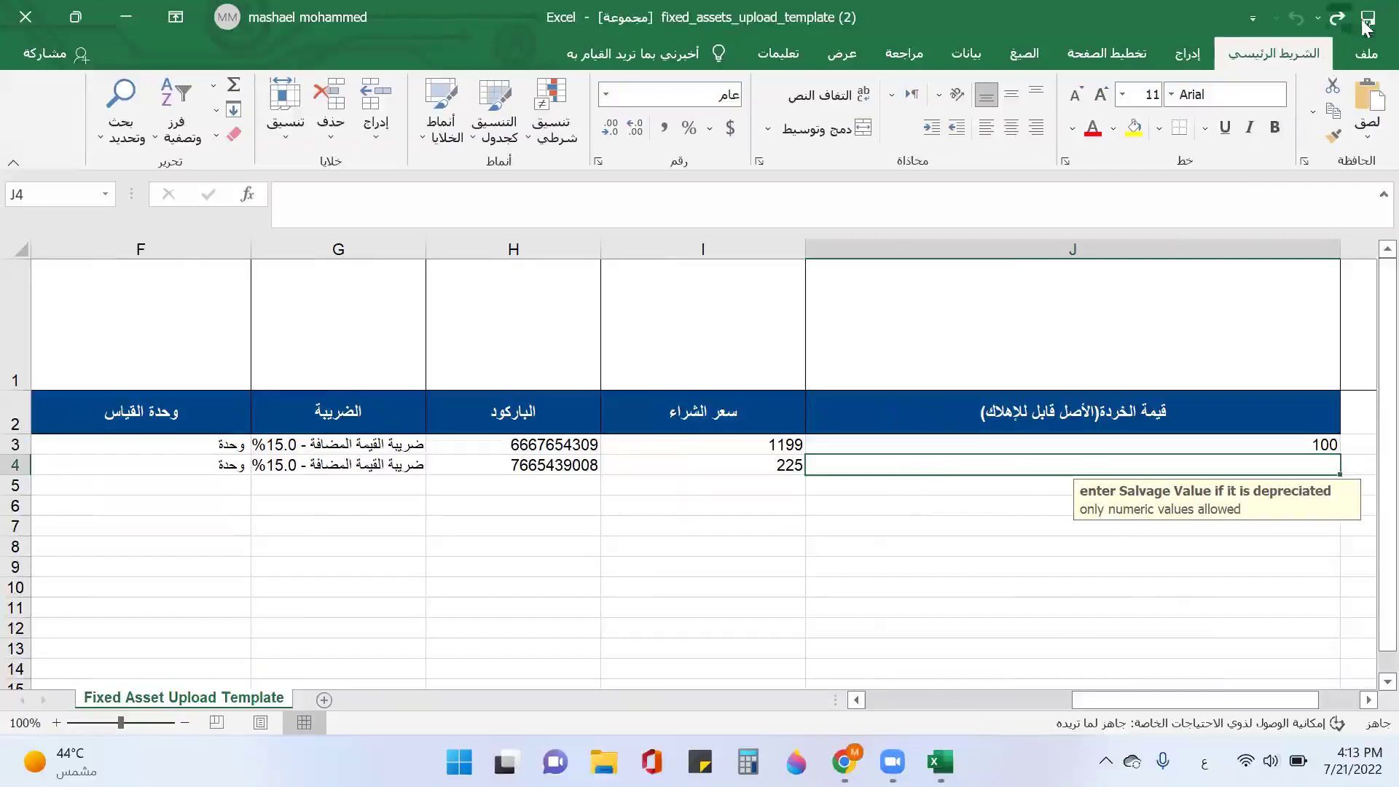
left_click(126, 17)
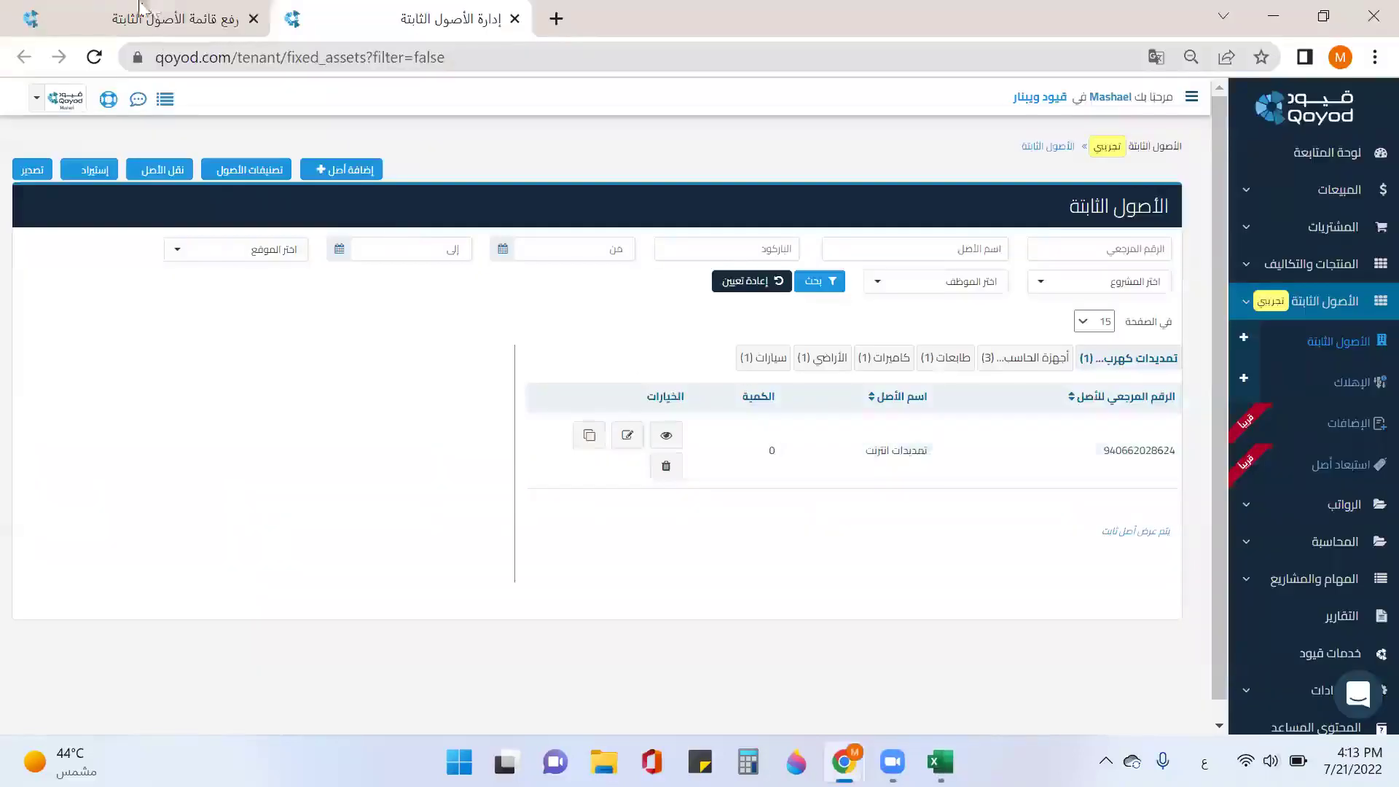
Step: Upload fixed_assets_upload_template (2).xlsx from Downloads and import it into Qoyod's fixed assets
left_click(161, 23)
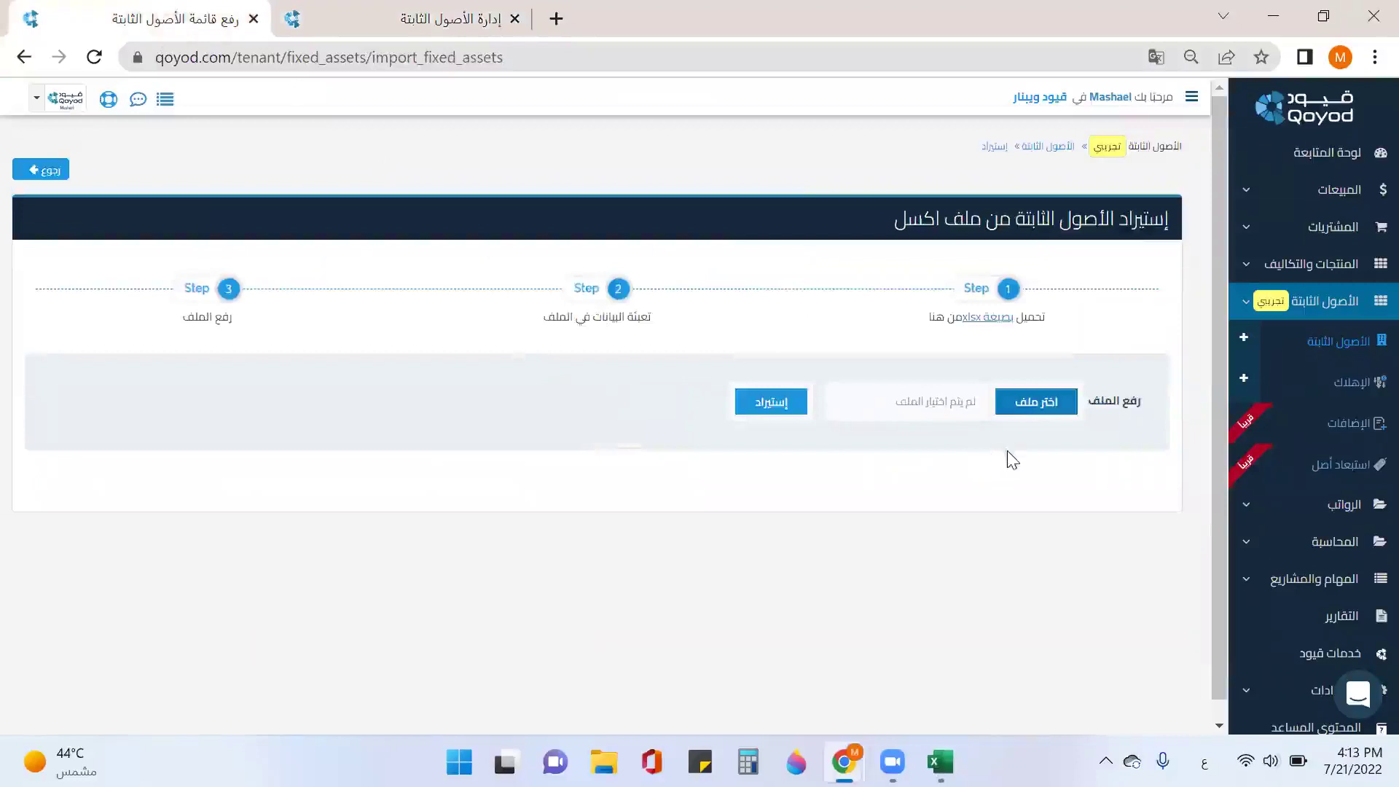
left_click(1036, 417)
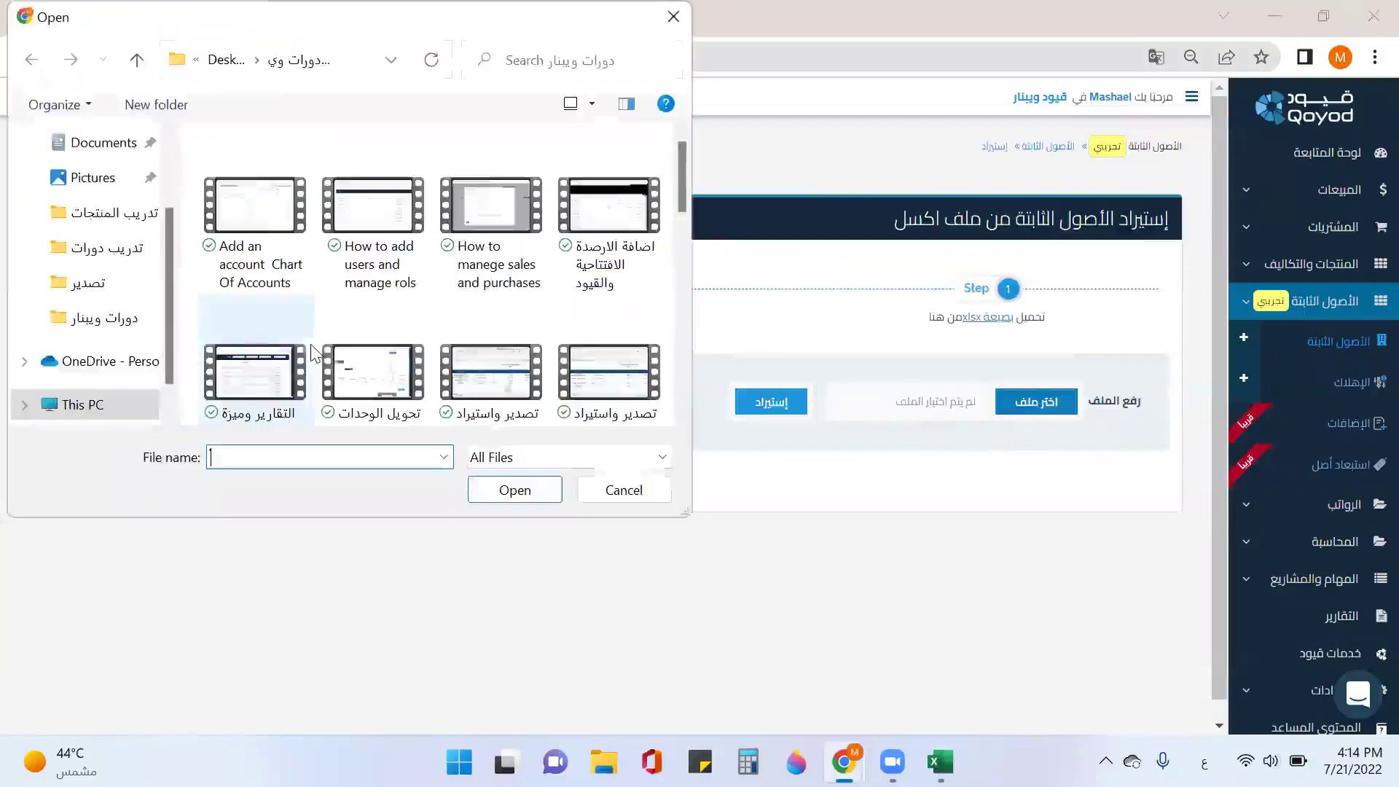
scroll(116, 219, "up", 2)
left_click(99, 221)
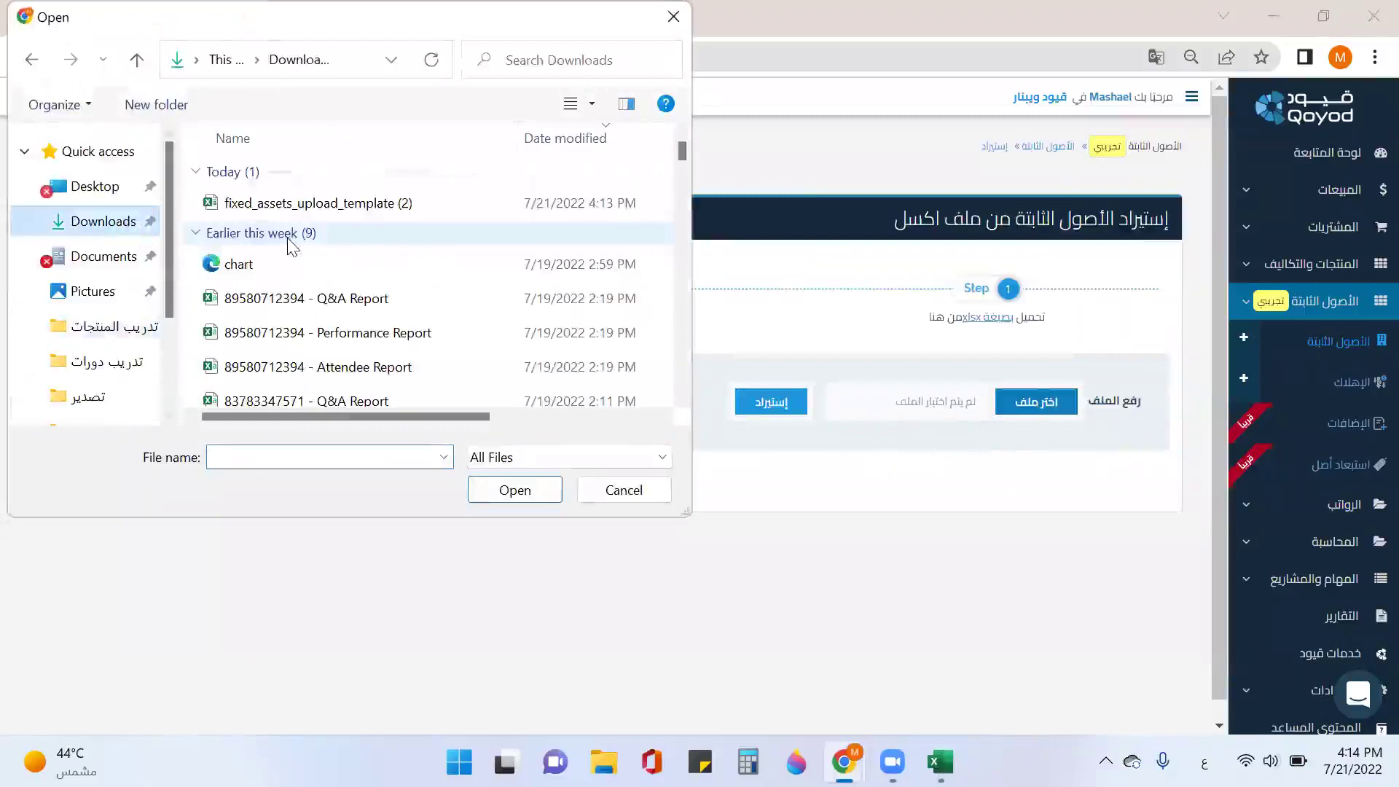
left_click(318, 208)
left_click(317, 208)
left_click(321, 209)
double_click(487, 209)
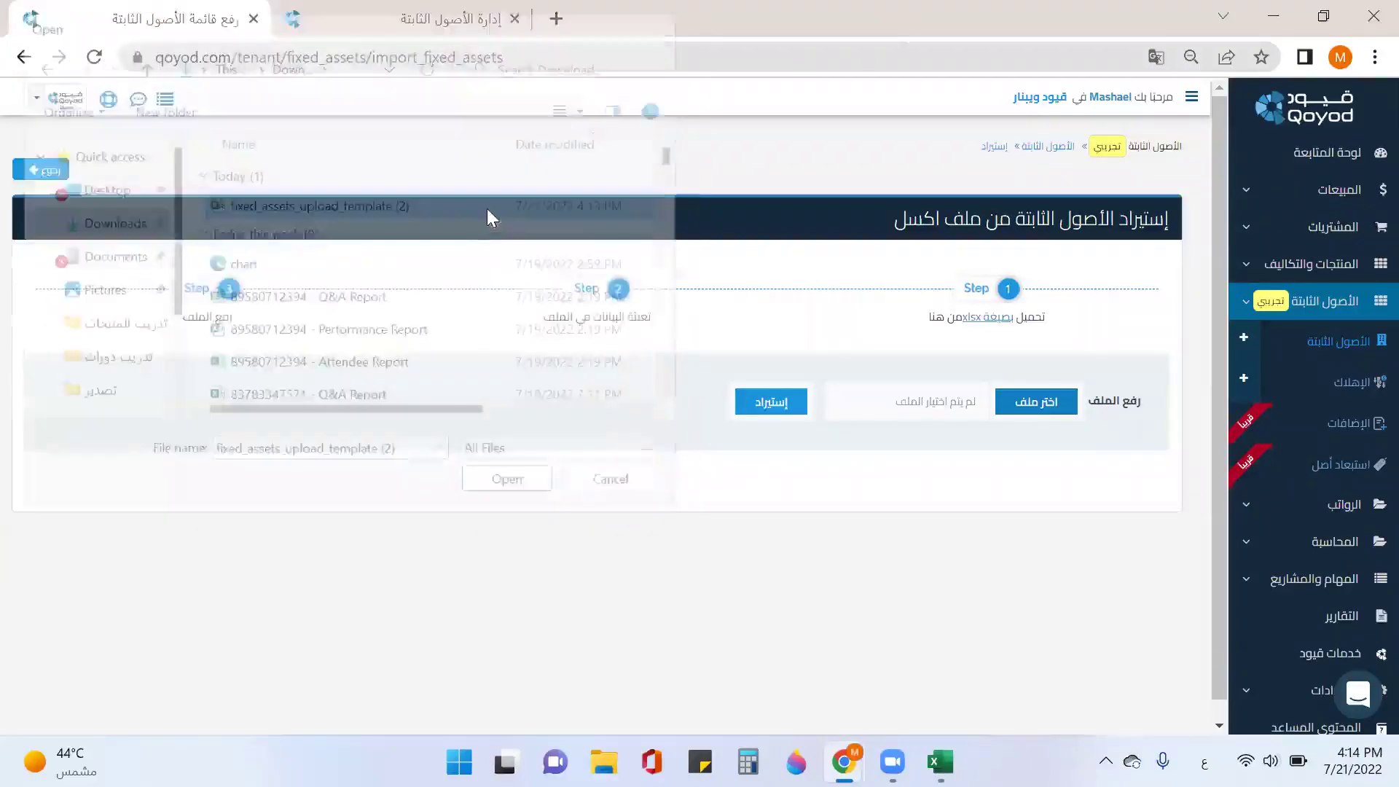
left_click(779, 407)
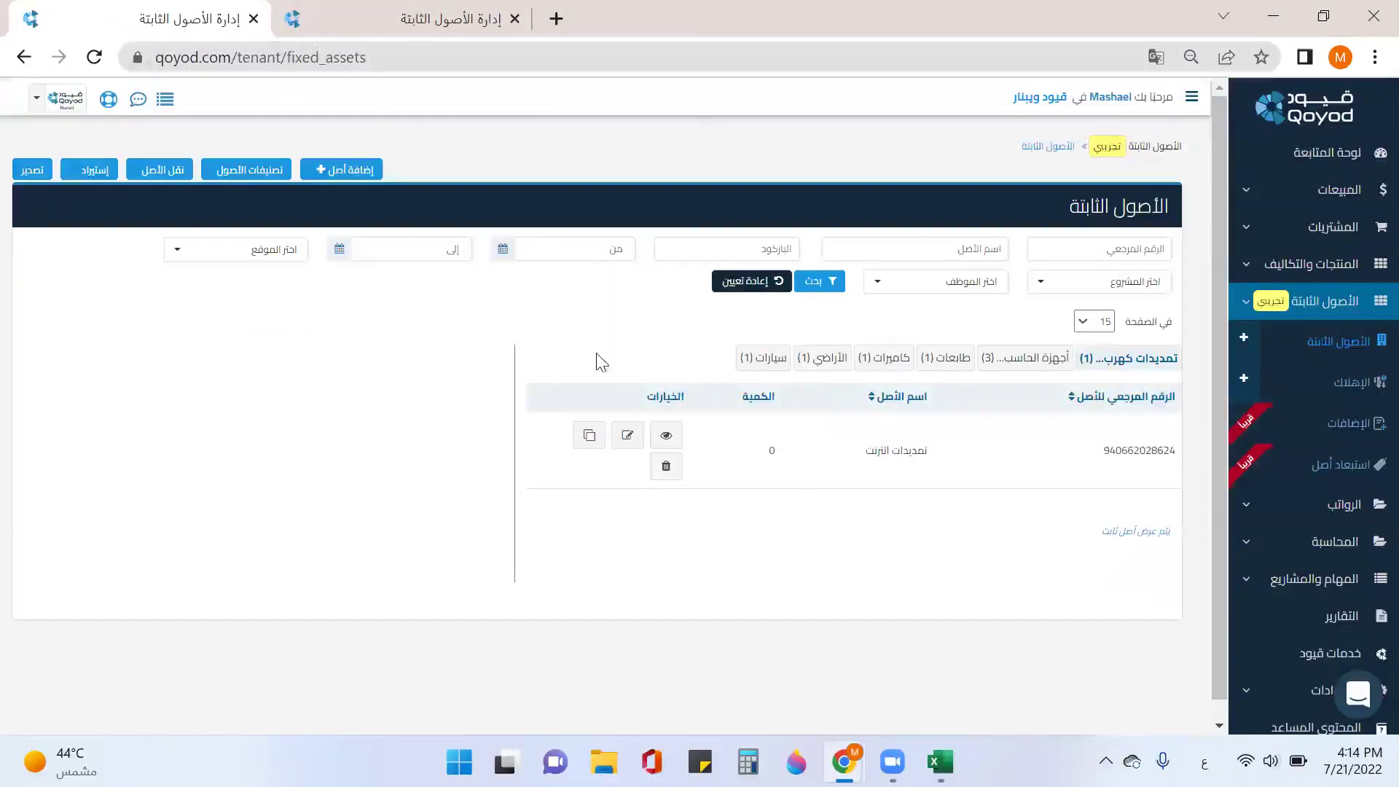
Step: Reload the fixed-assets list, check the طابعات (3) group, then go to manual journal entries
left_click(94, 58)
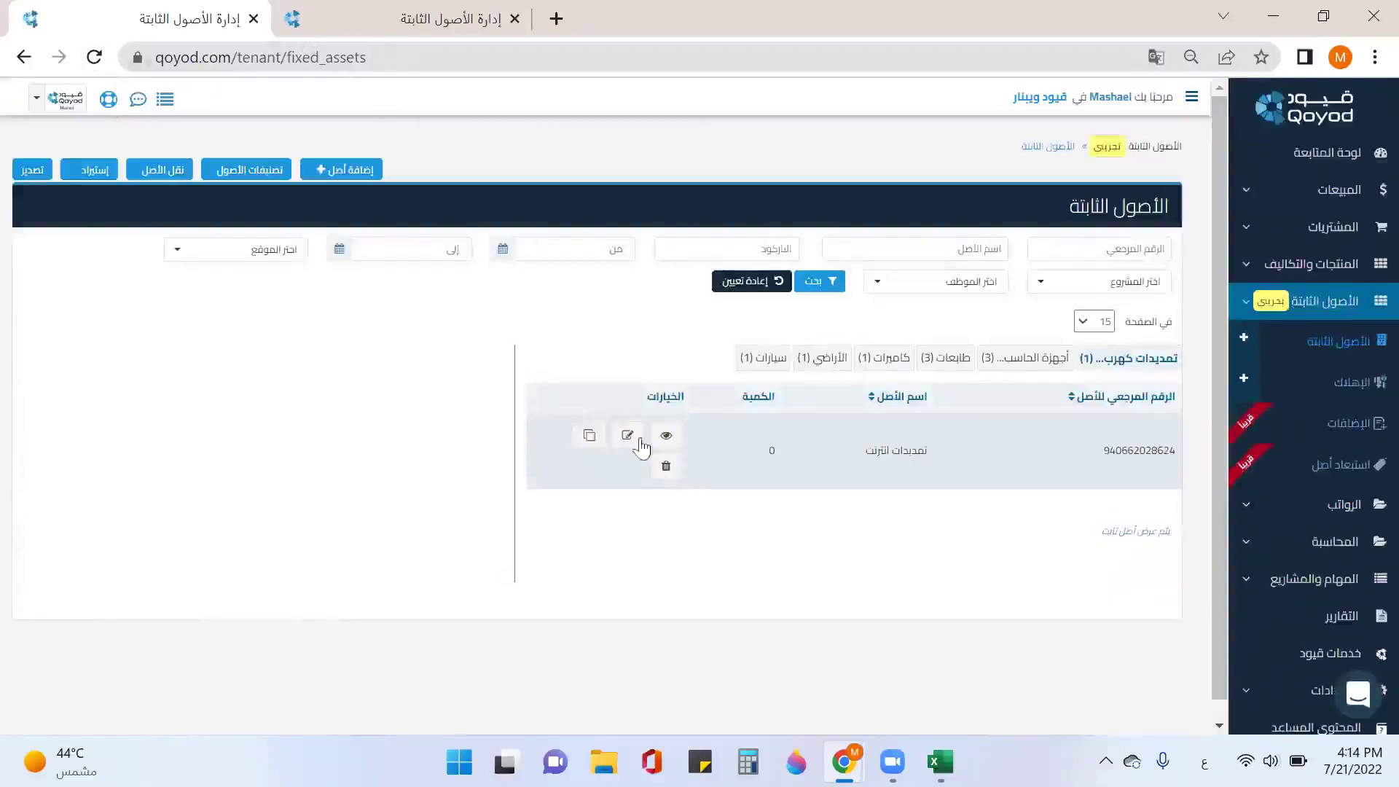
left_click(945, 359)
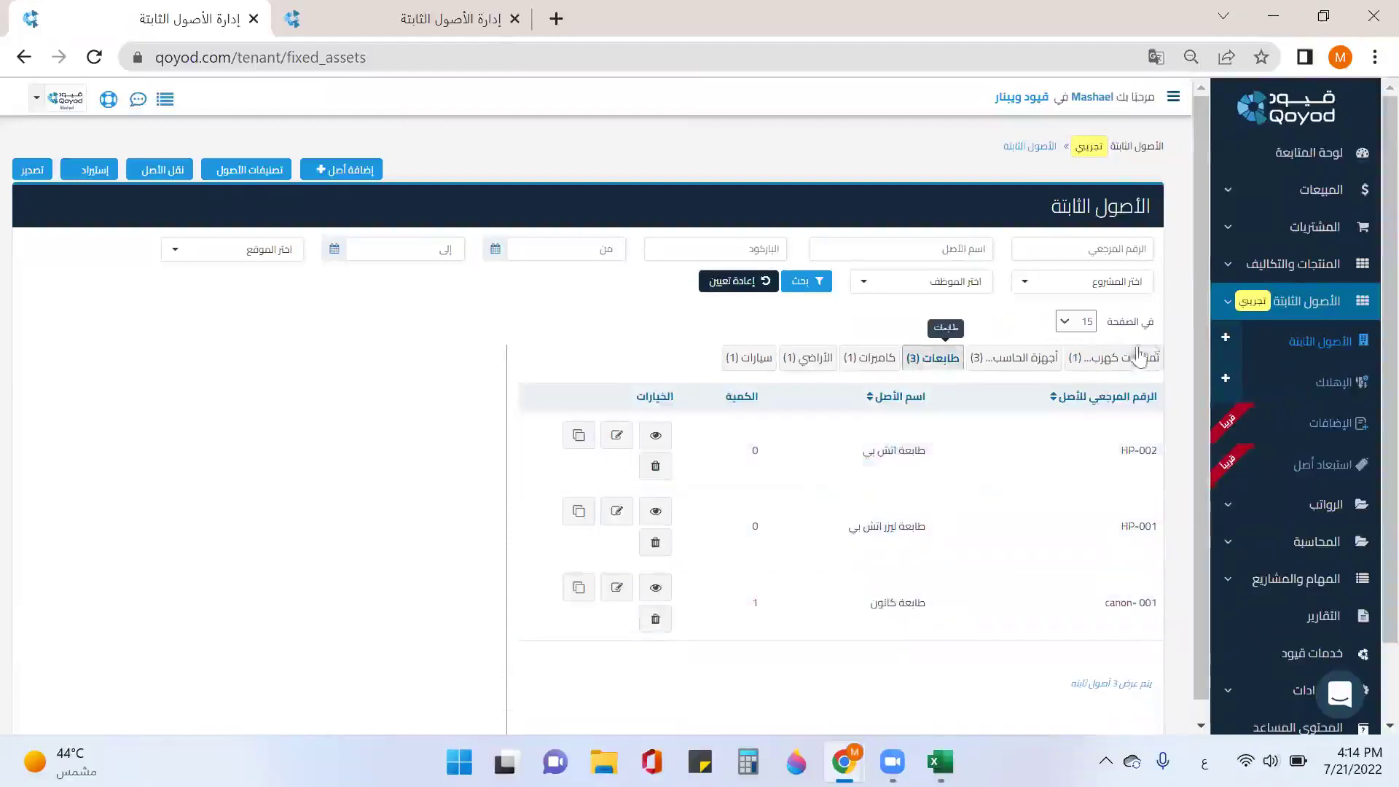
left_click(1306, 546)
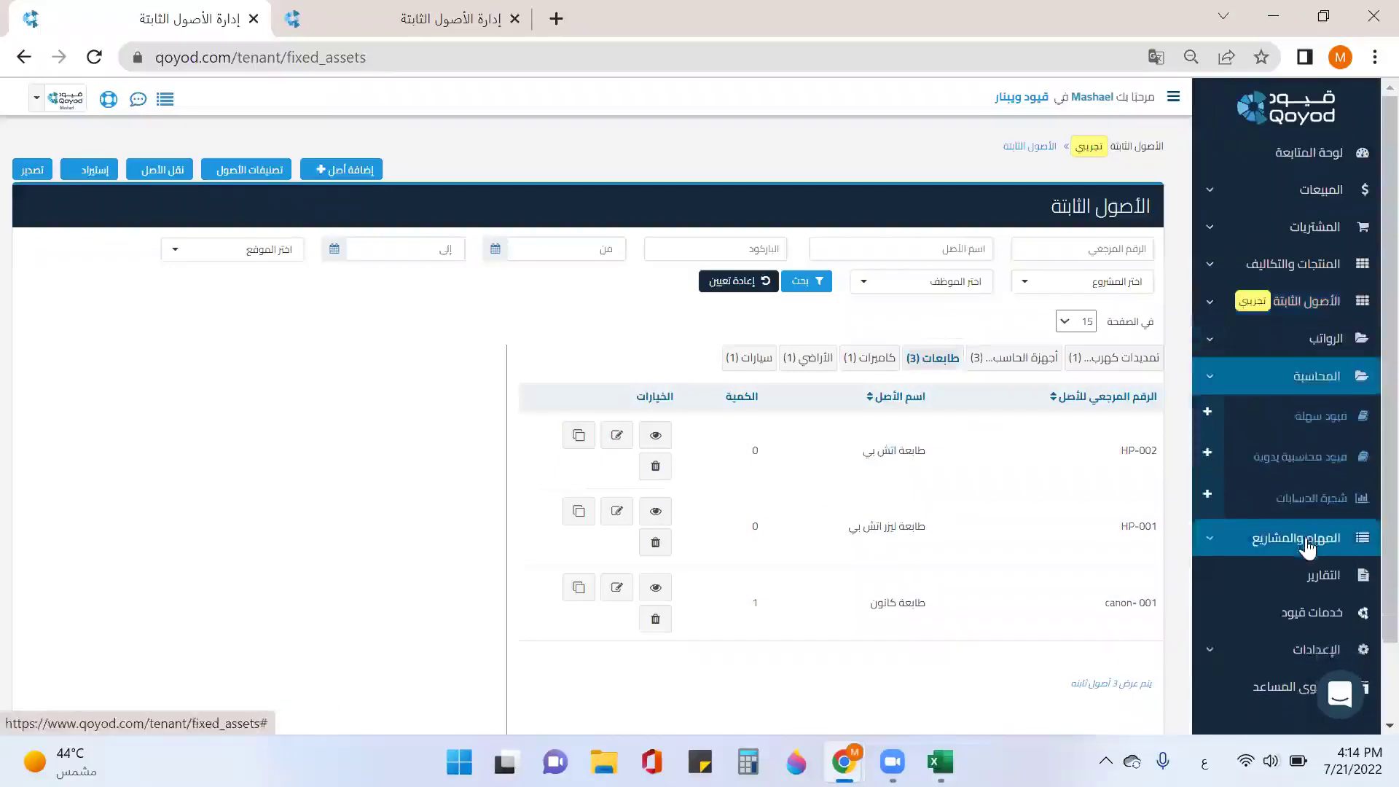
left_click(1300, 458)
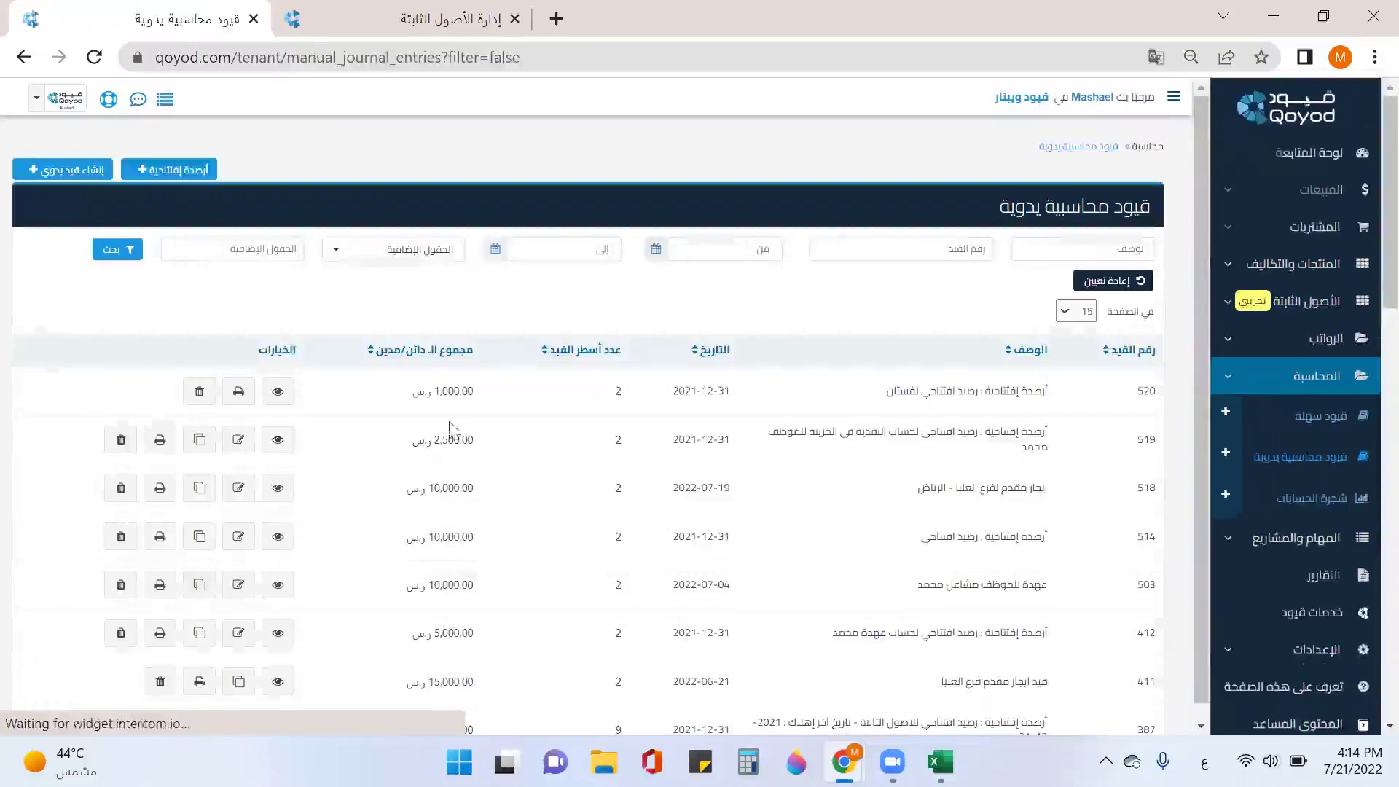
Step: Start a new أرصدة إفتتاحية entry of type الأصول الثابتة
left_click(177, 174)
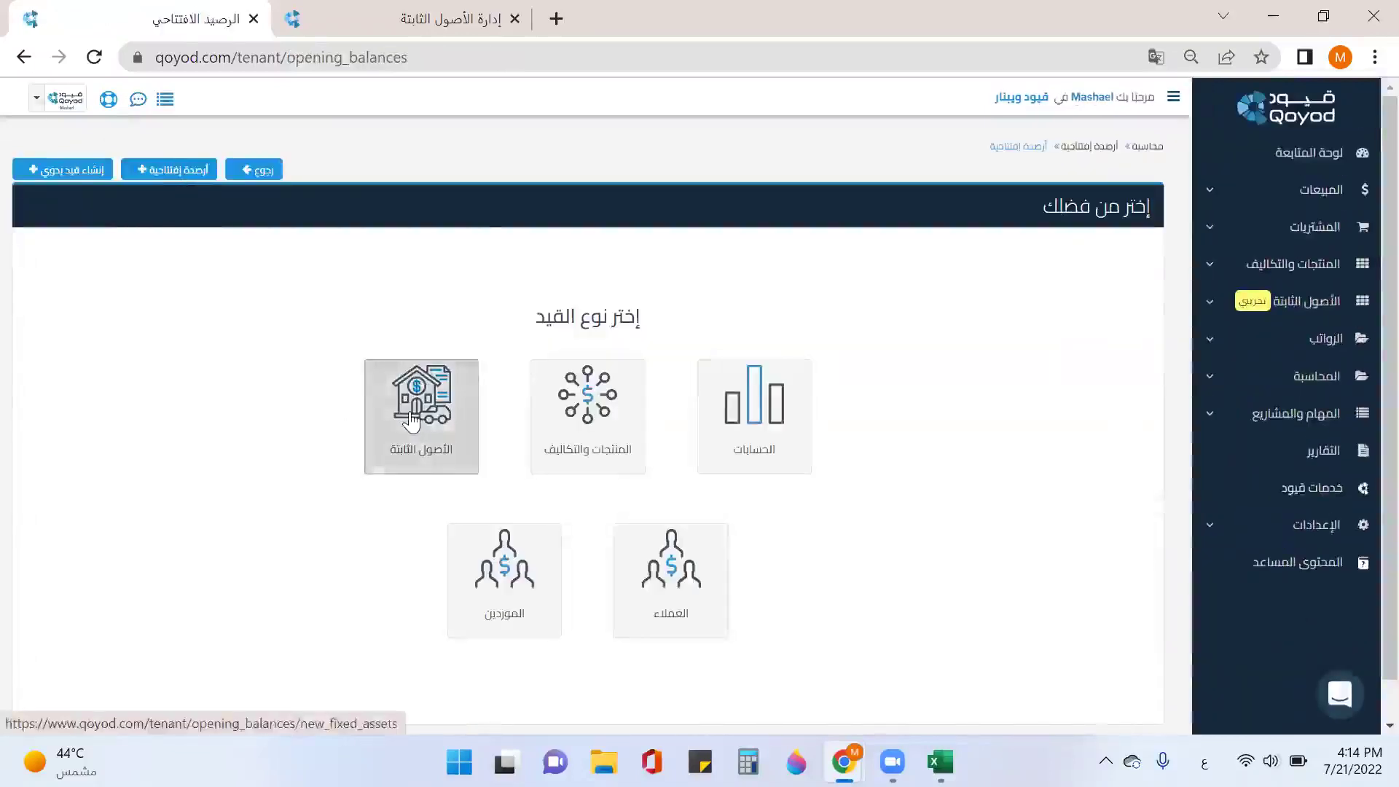
left_click(411, 421)
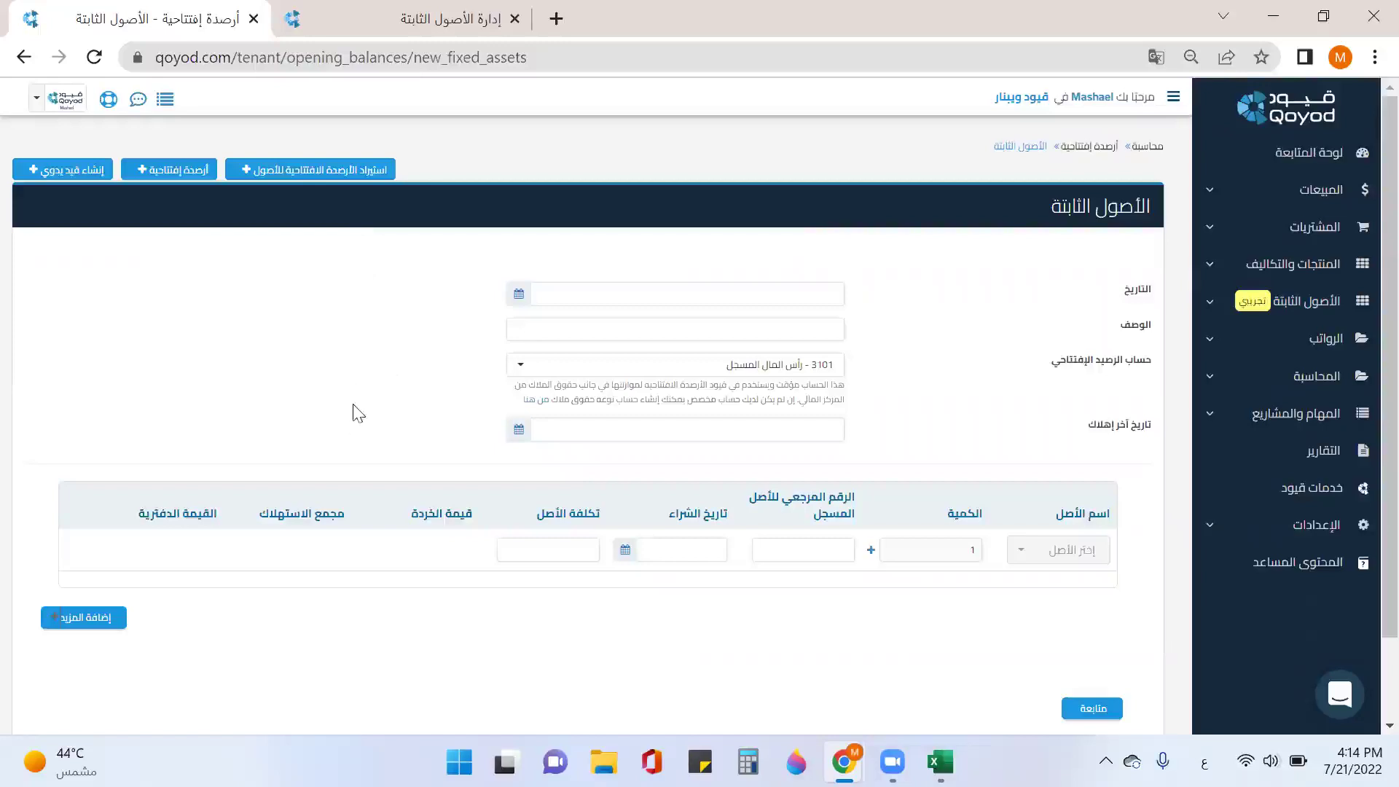
left_click(631, 294)
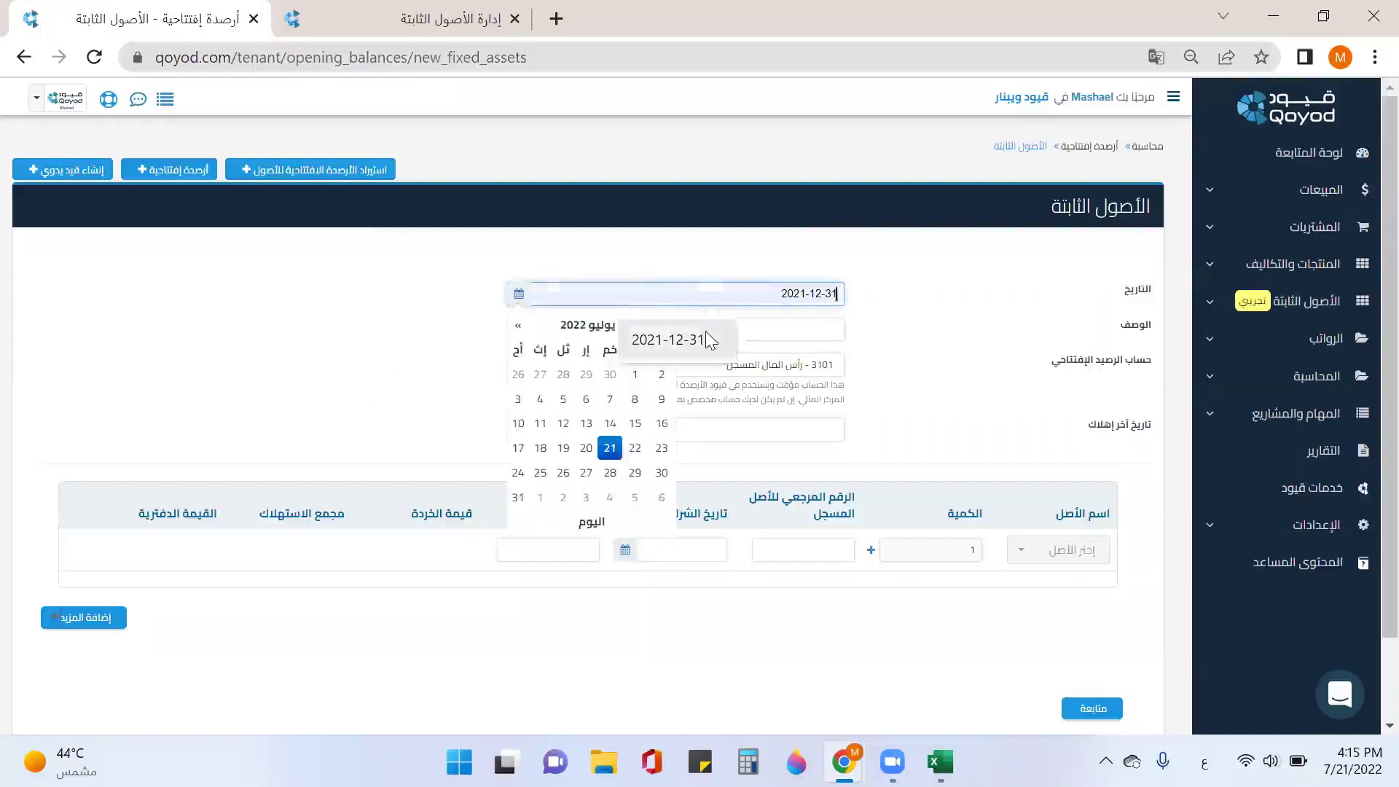
Step: Date the entry 2021-12-31, describe it as رصيد افتتاحي للاصول الثابتة, and choose account 3201
left_click(707, 331)
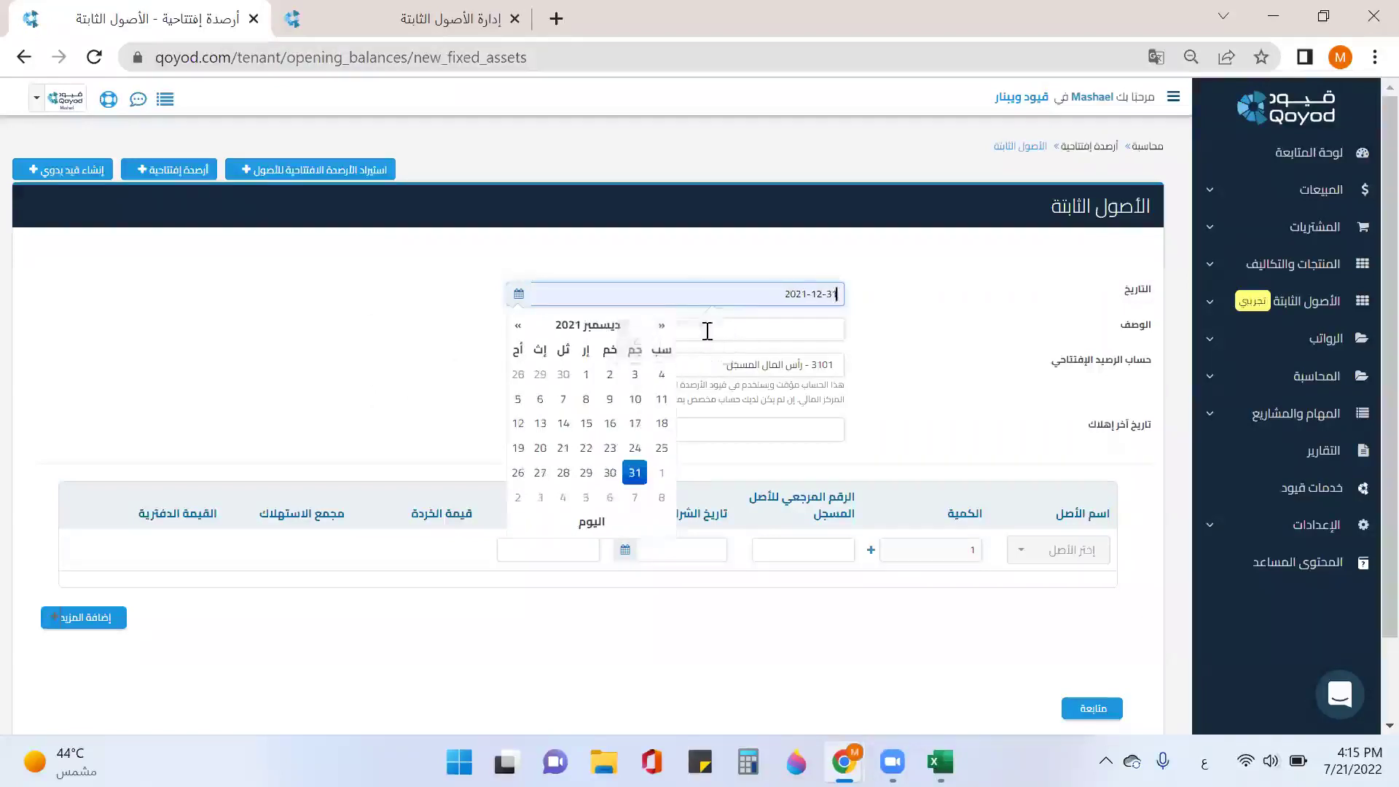
left_click(755, 327)
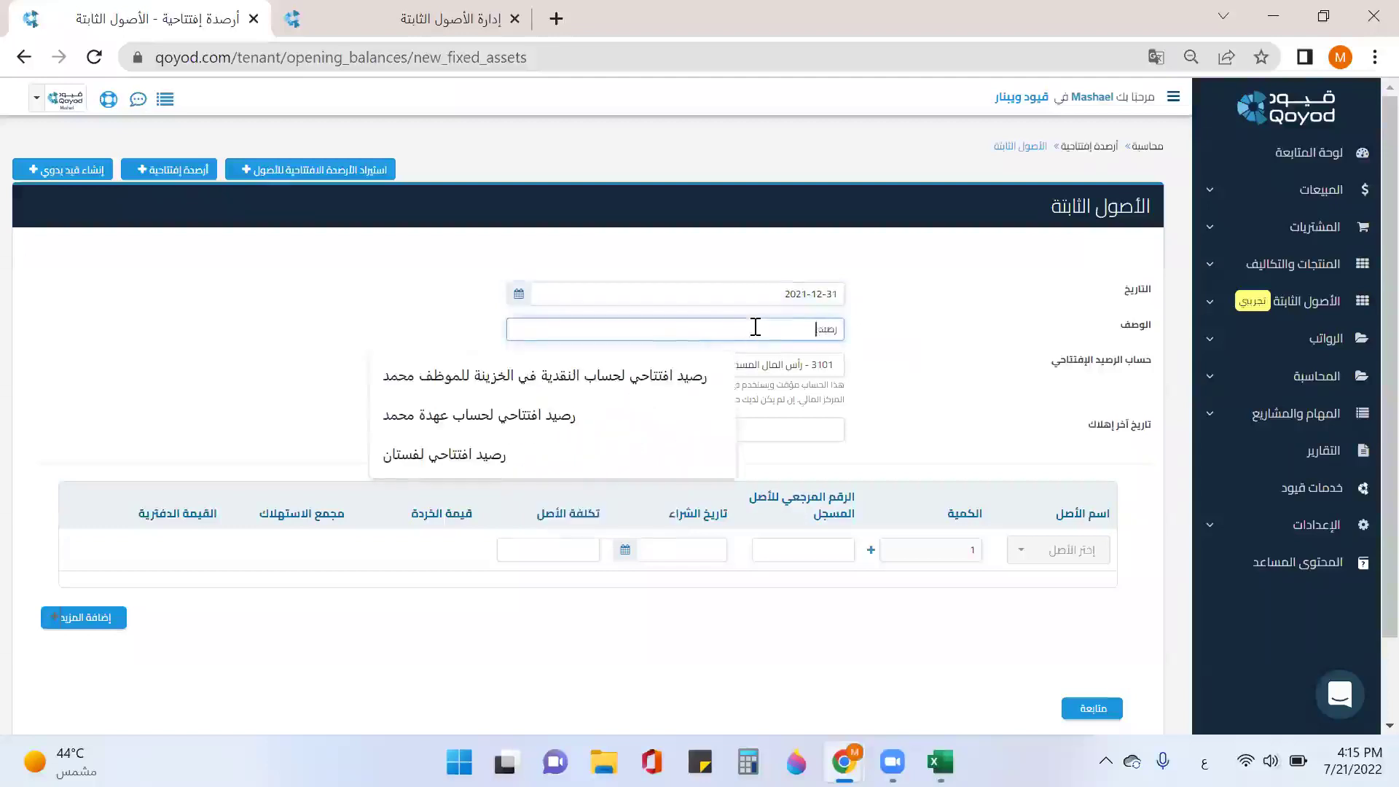
type("حي للاصول الثابت")
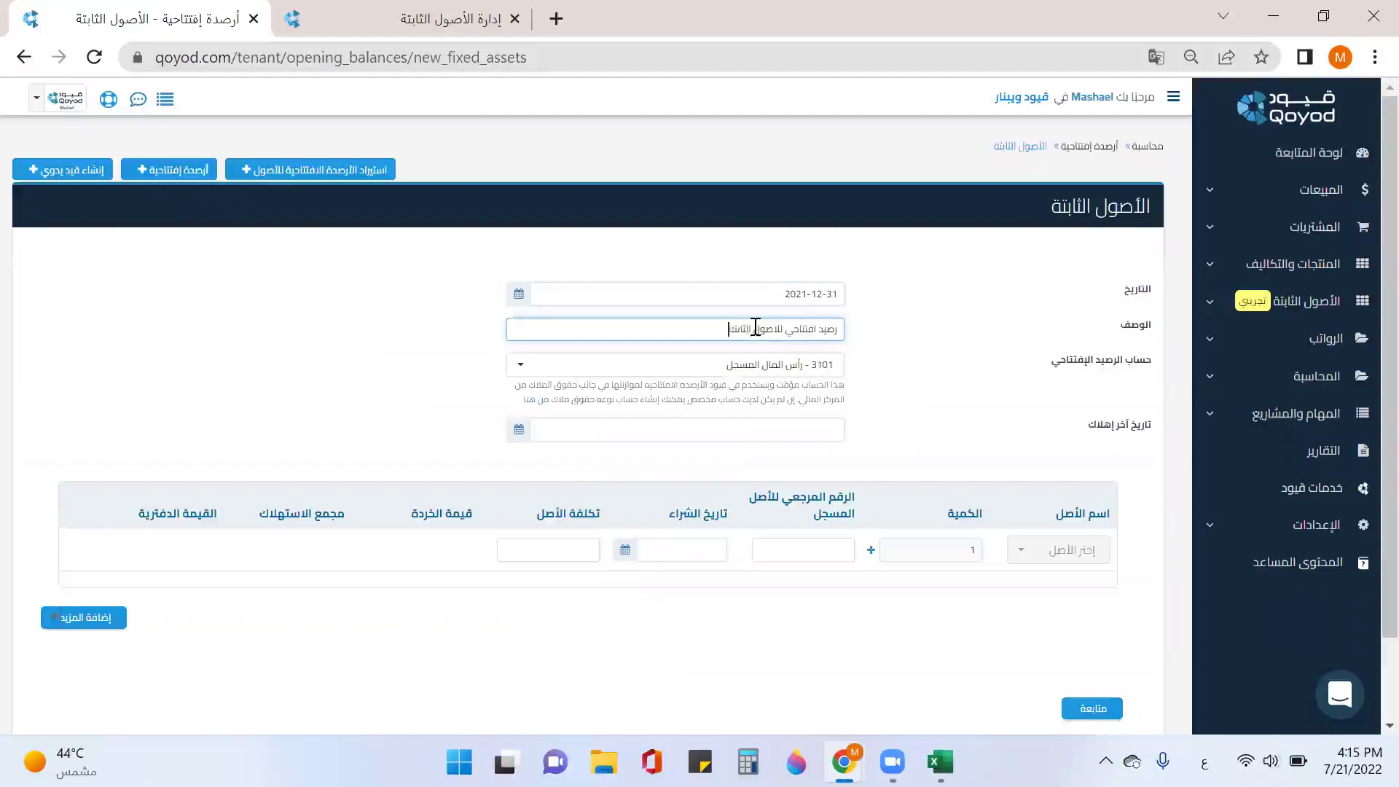
type("ة")
left_click(760, 366)
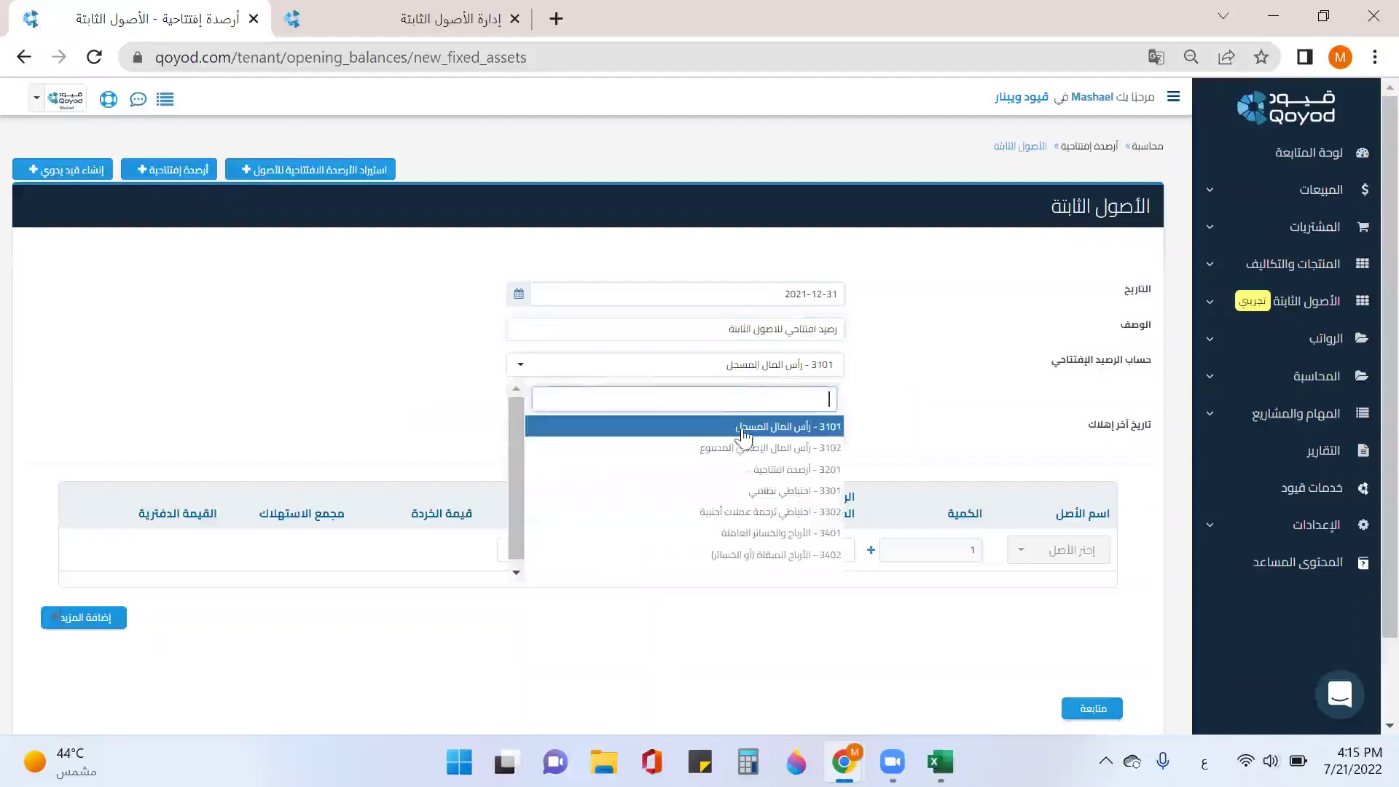
left_click(761, 471)
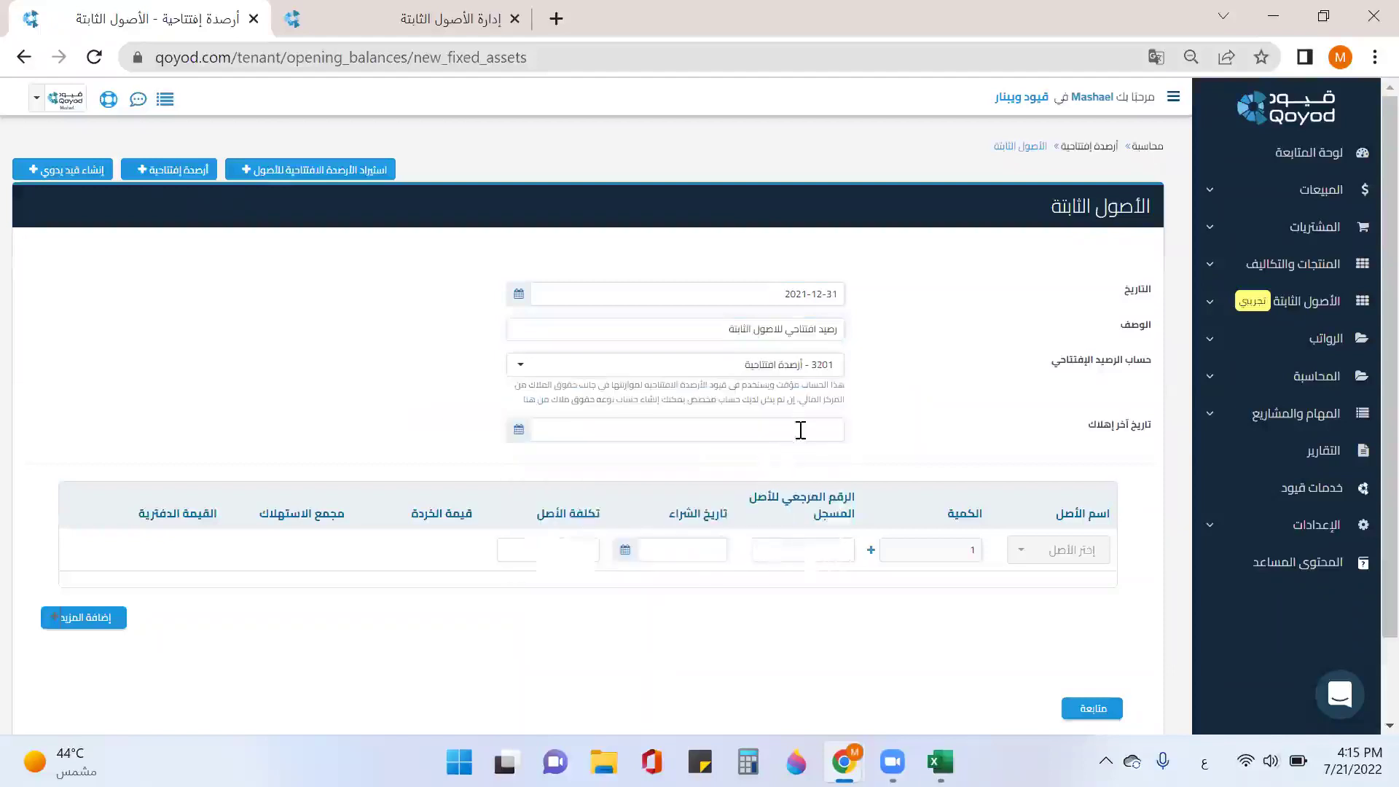
Step: Set the last depreciation date to 2021-12-31 and open the first row's asset list
left_click(799, 433)
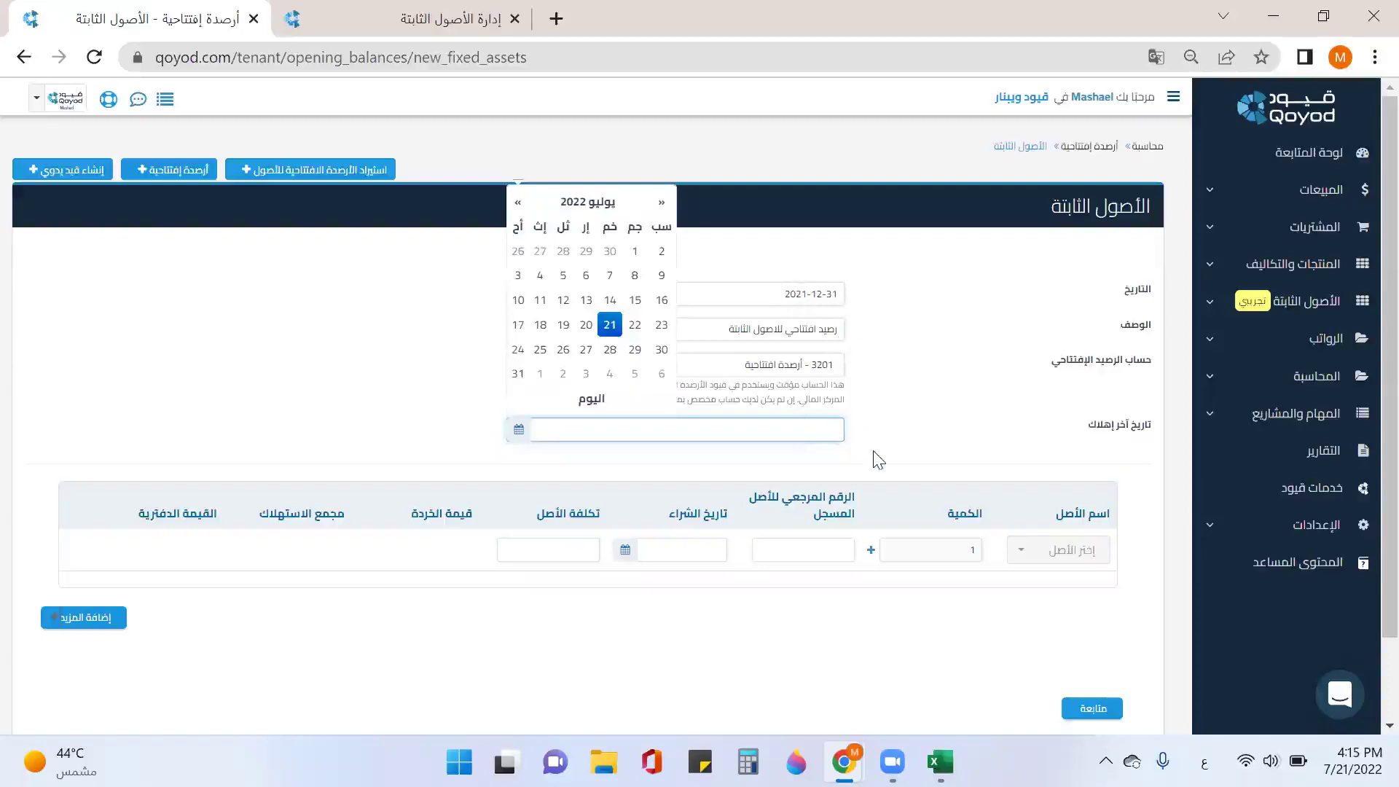
type("21-12-31")
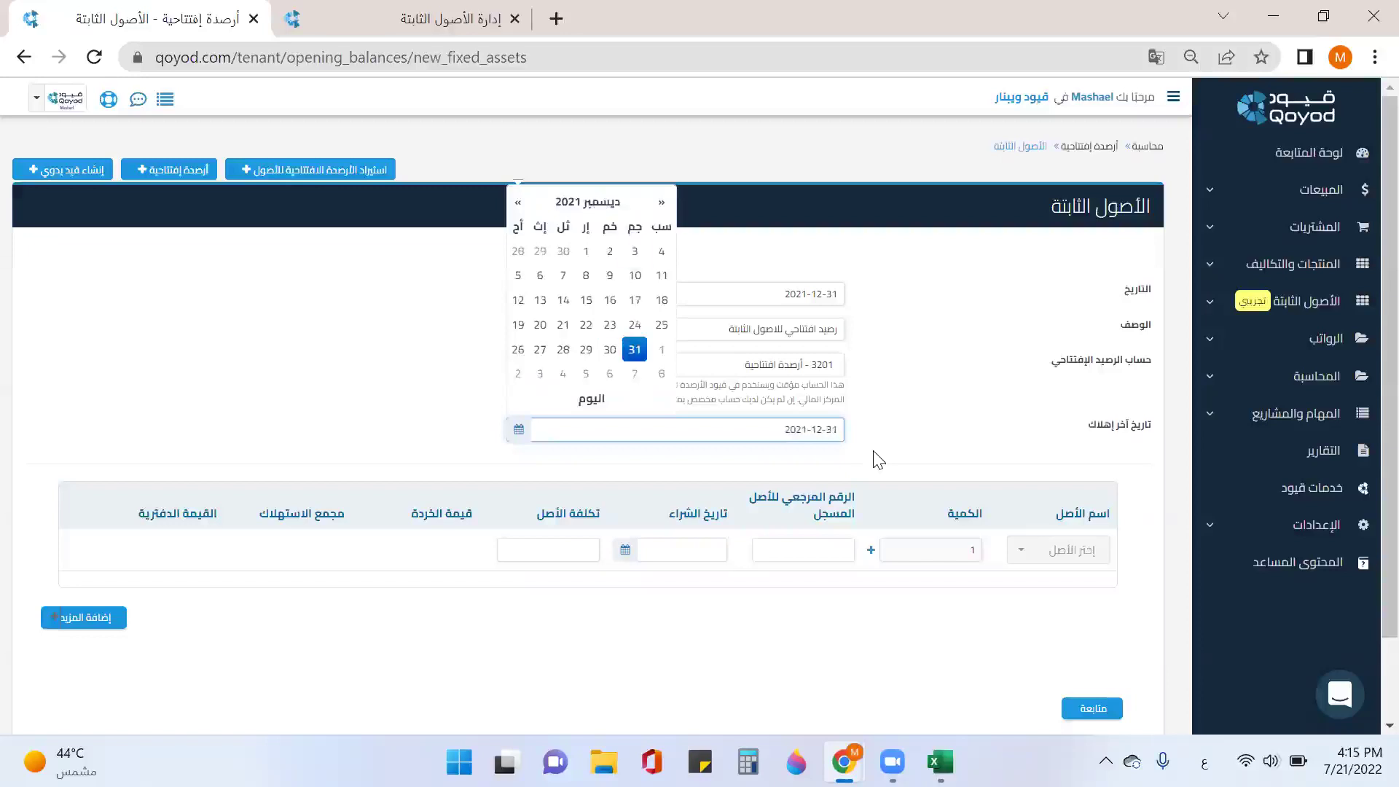
left_click(633, 352)
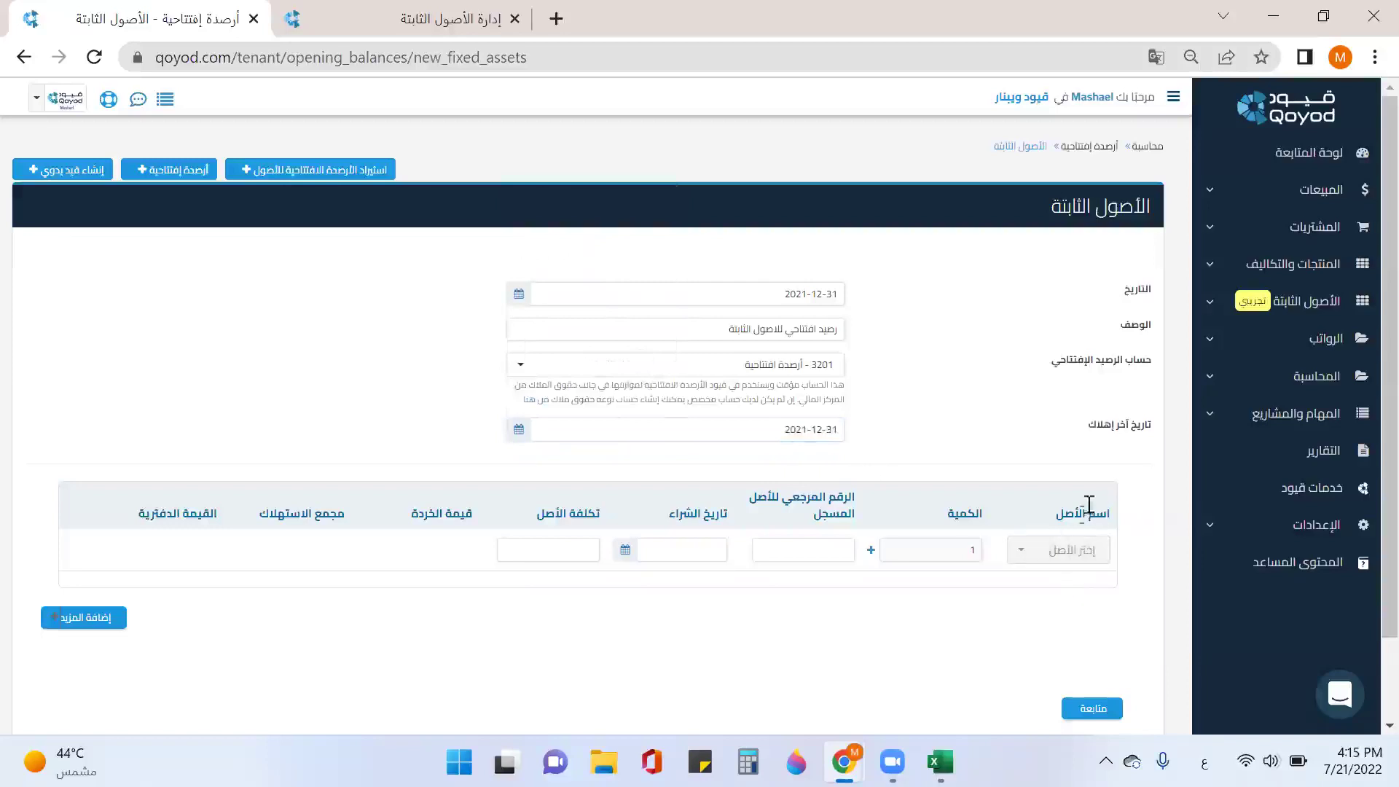
left_click(1058, 557)
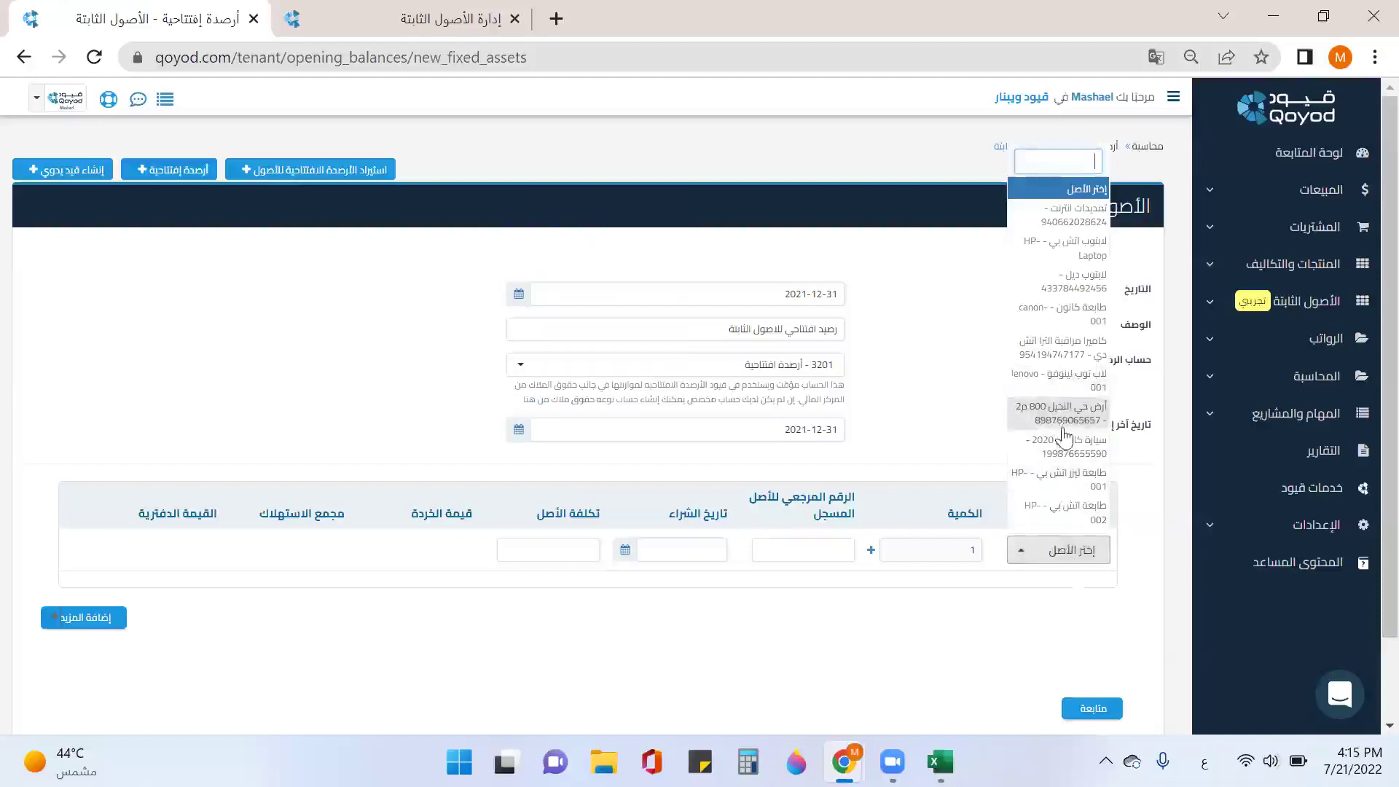
Step: Fill the asset rows with two units of the HP laser printer and one HP-002 printer
left_click(1079, 484)
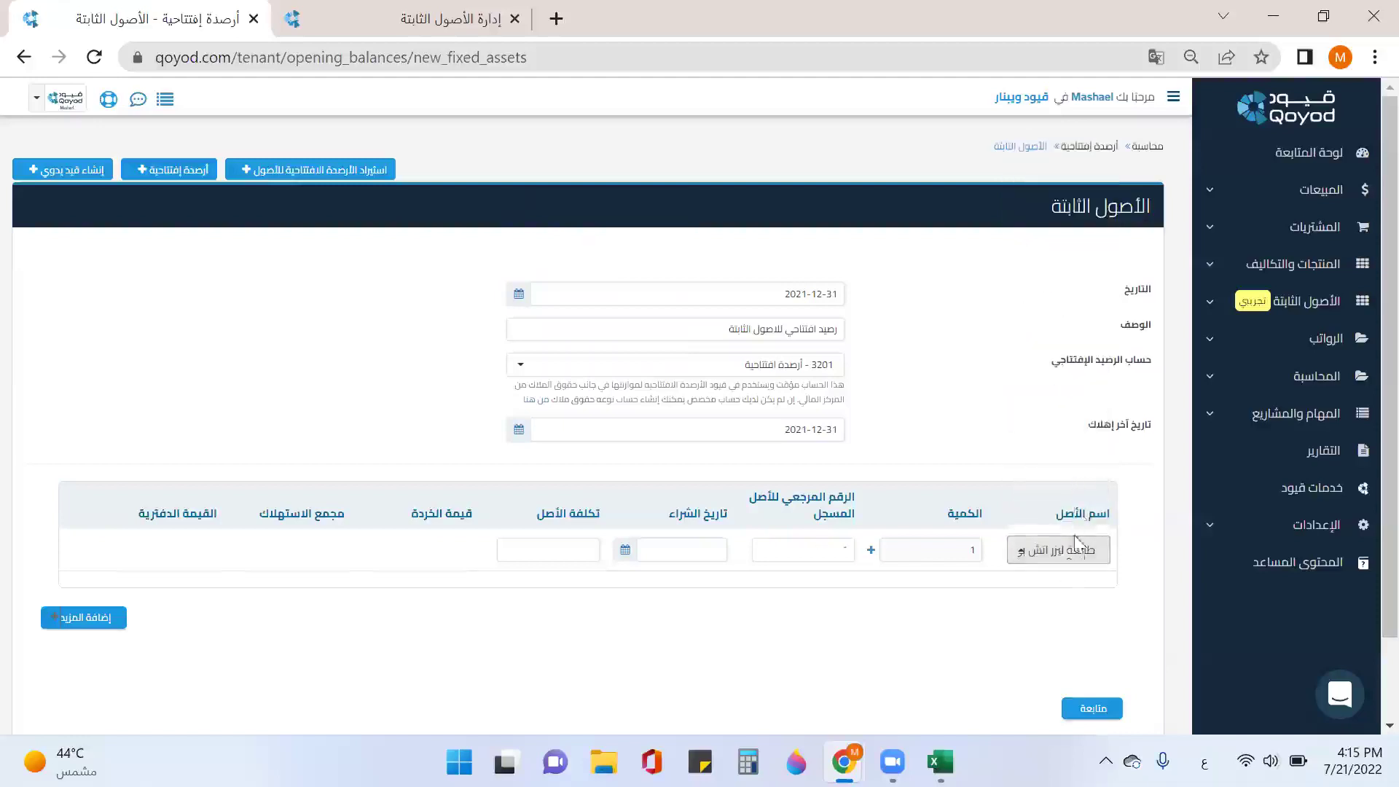
left_click(107, 625)
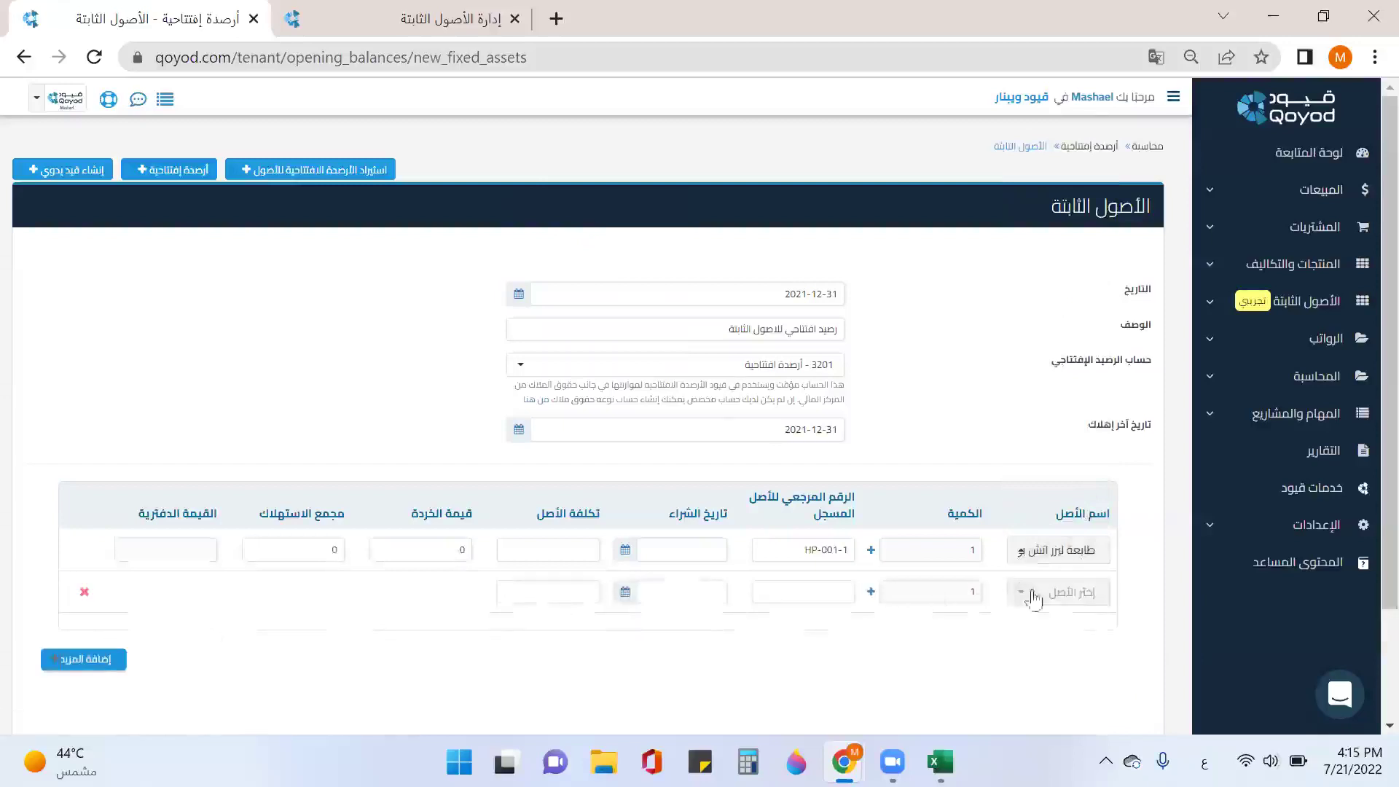
left_click(1081, 593)
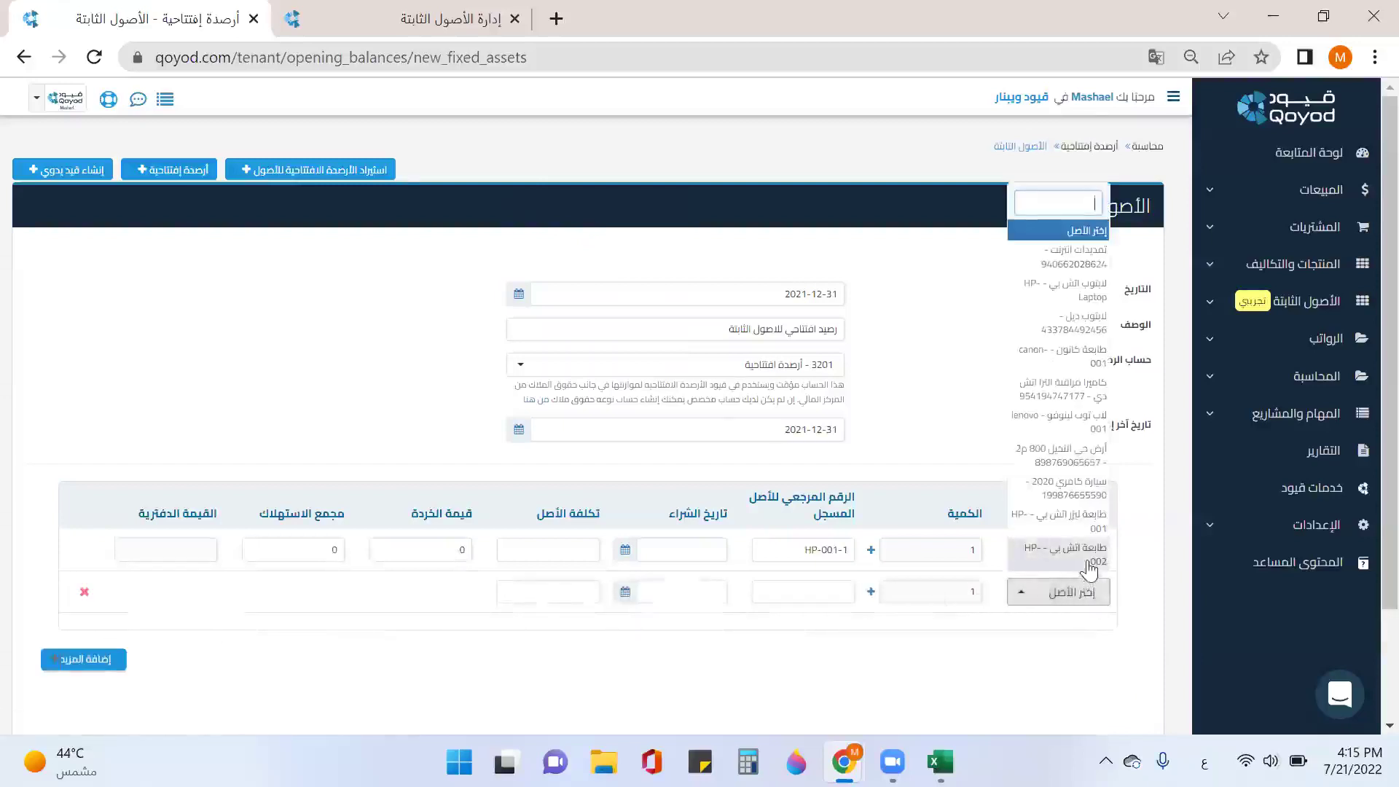
left_click(1086, 561)
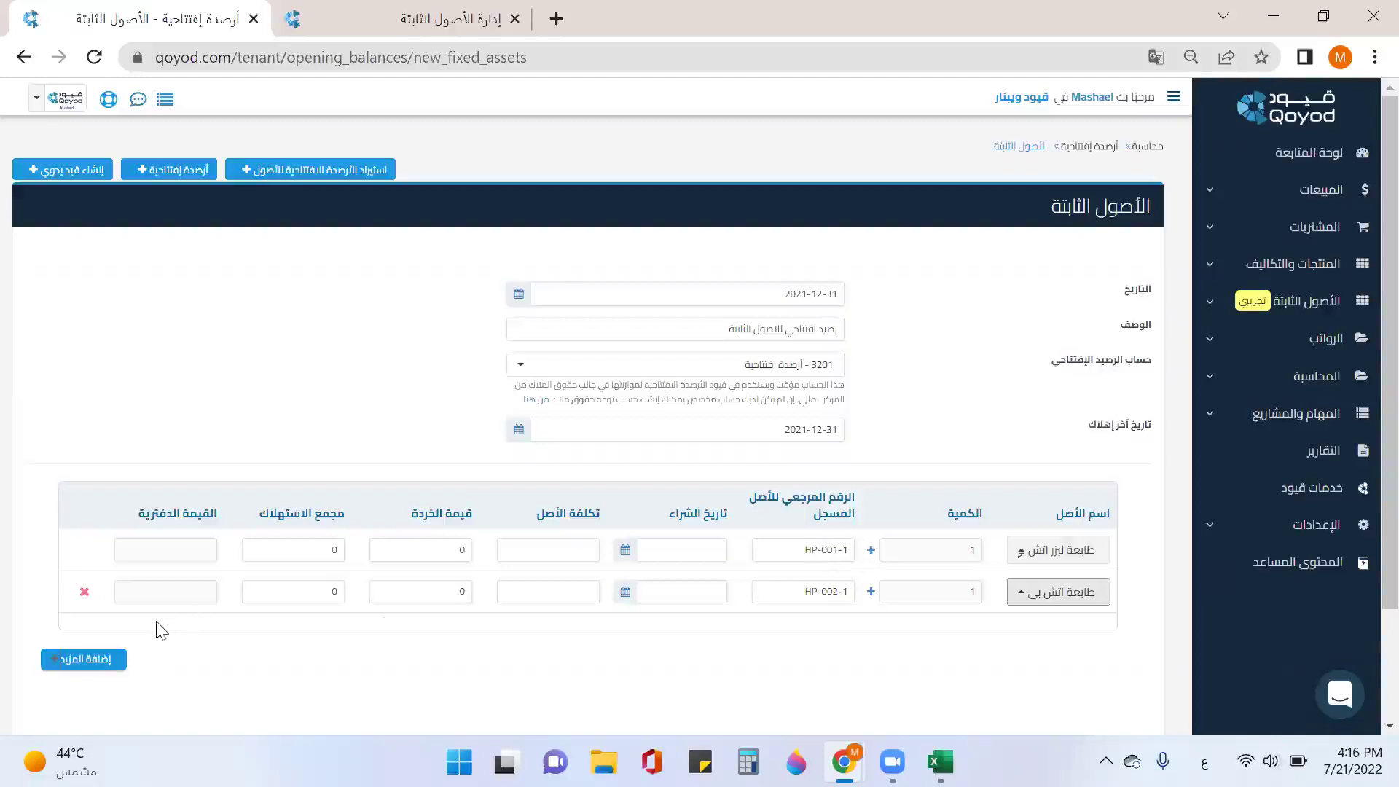
left_click(870, 551)
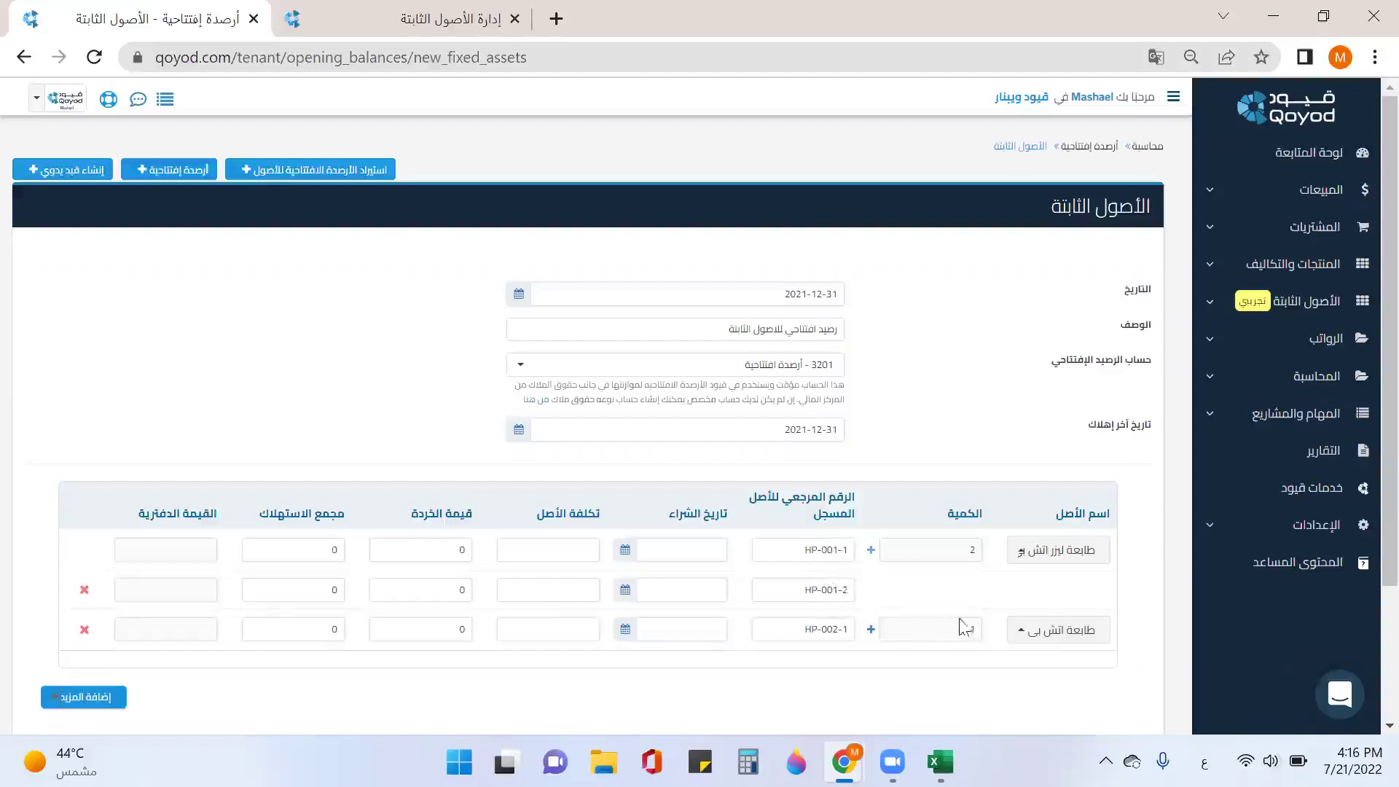
Step: Enter purchase dates 2021-01-01, 2019-02-04 and 2020-05-30 for the three asset rows
left_click(686, 552)
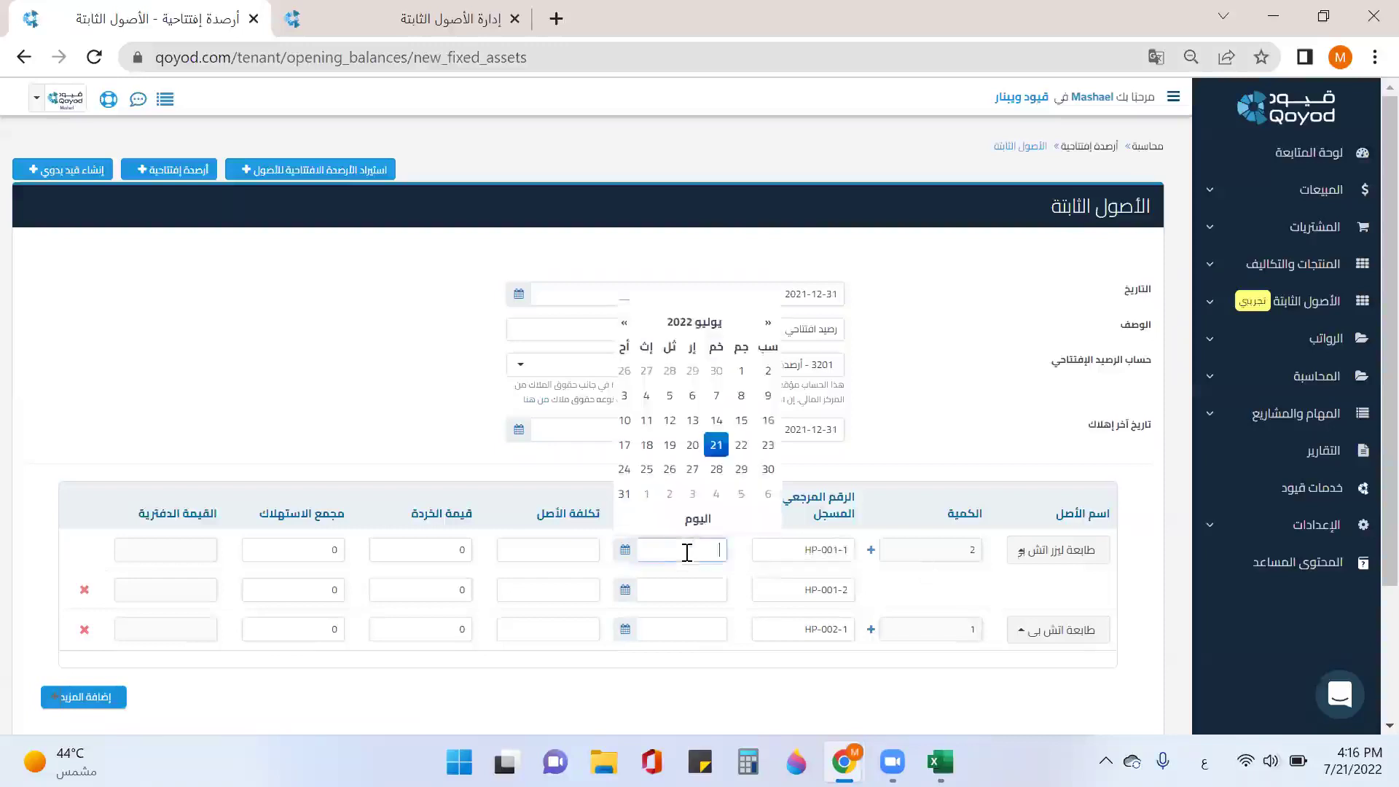
type("2023")
type("-1-1")
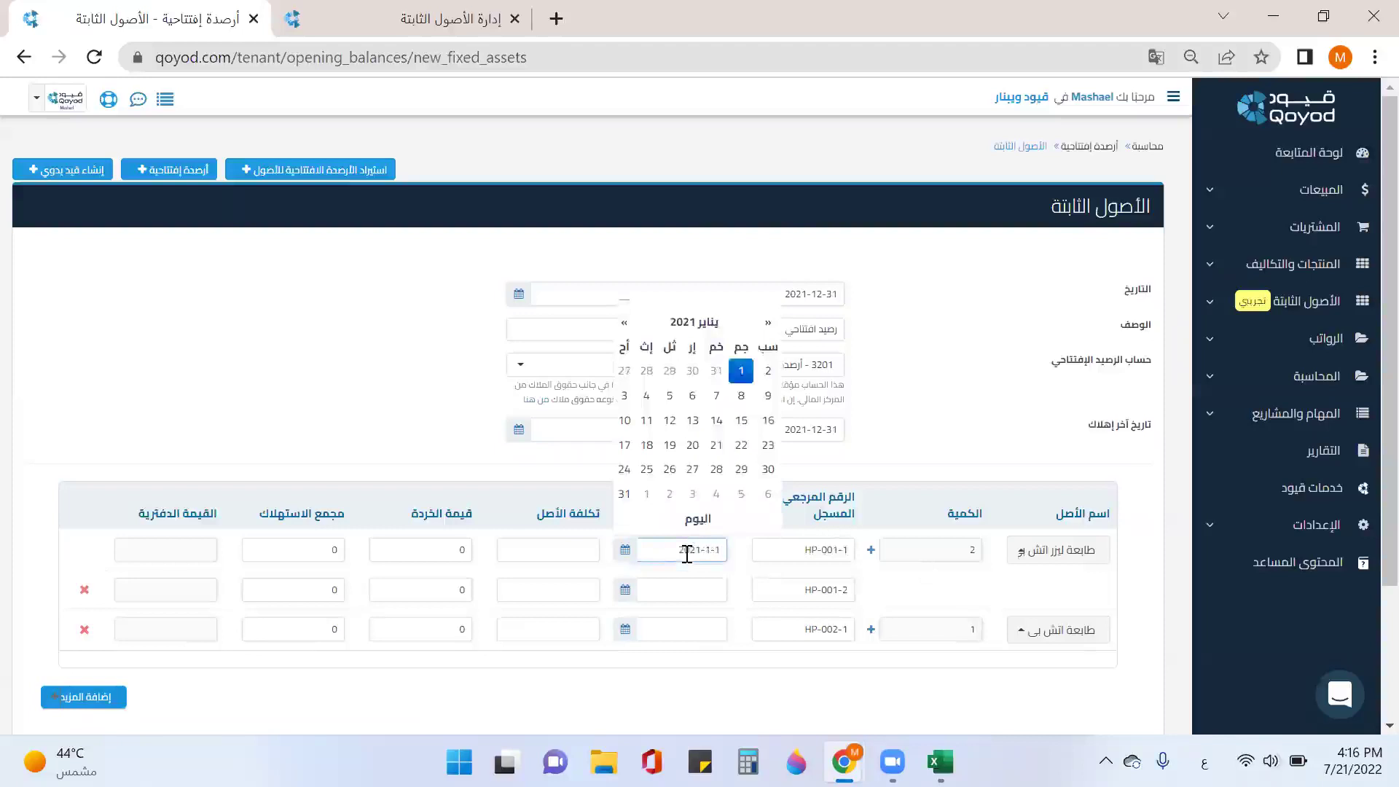
left_click(695, 590)
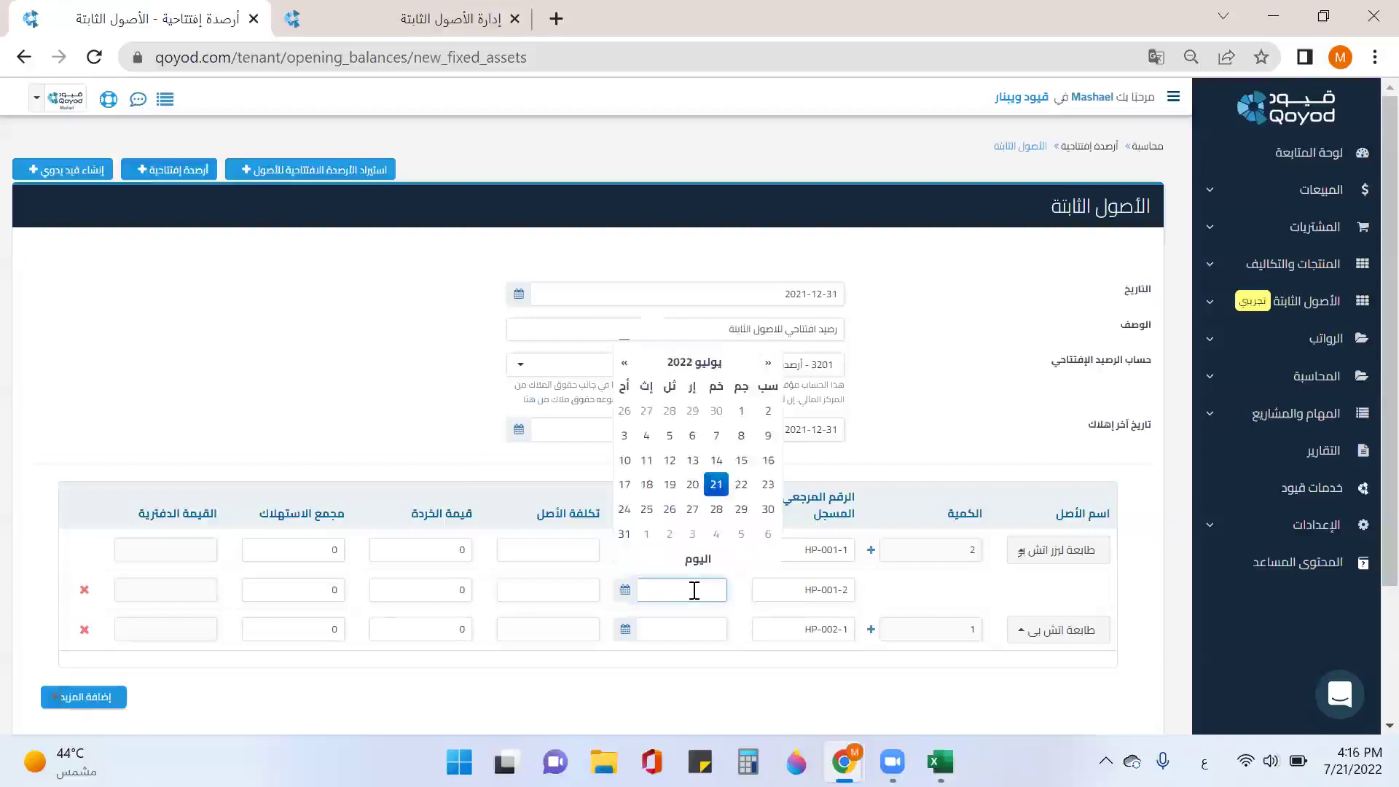
type("2019-2-4")
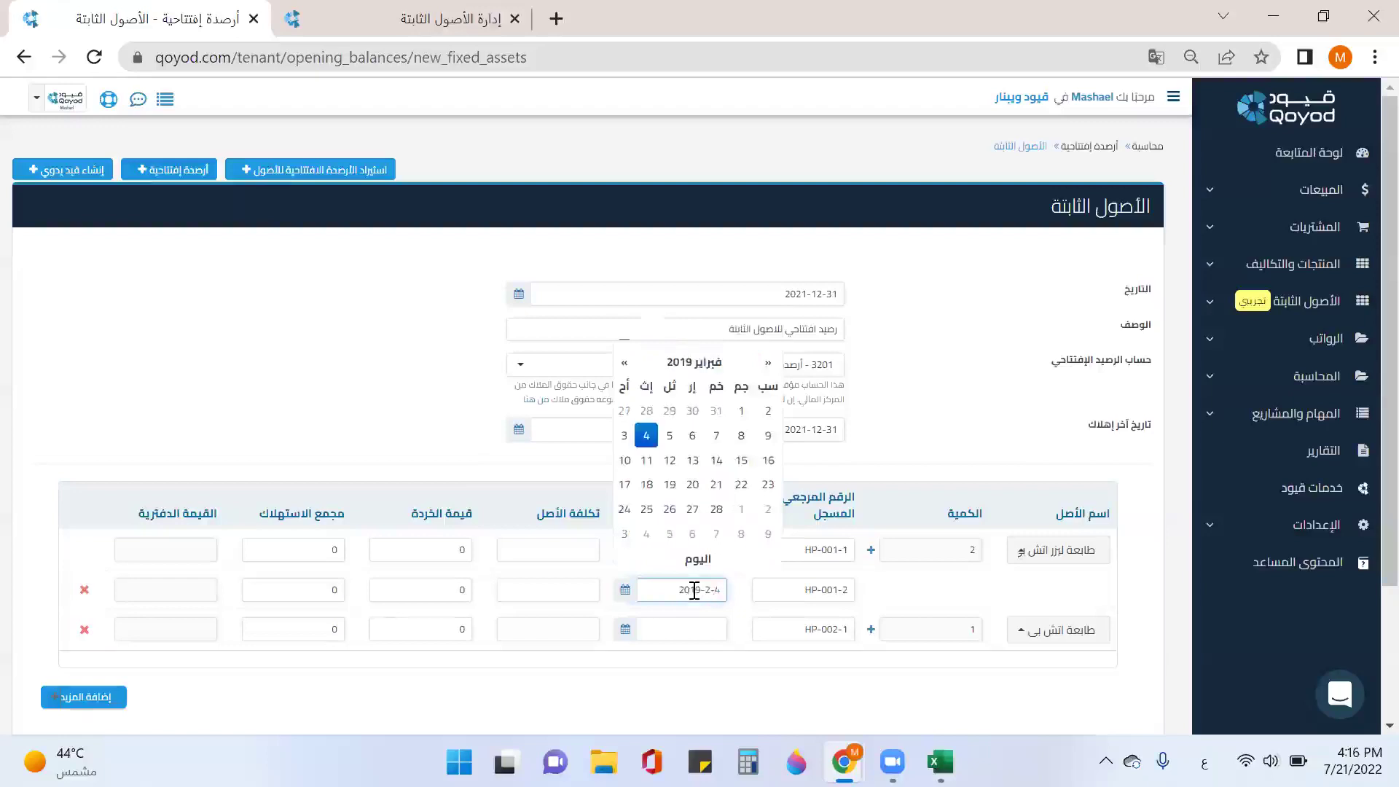
left_click(681, 627)
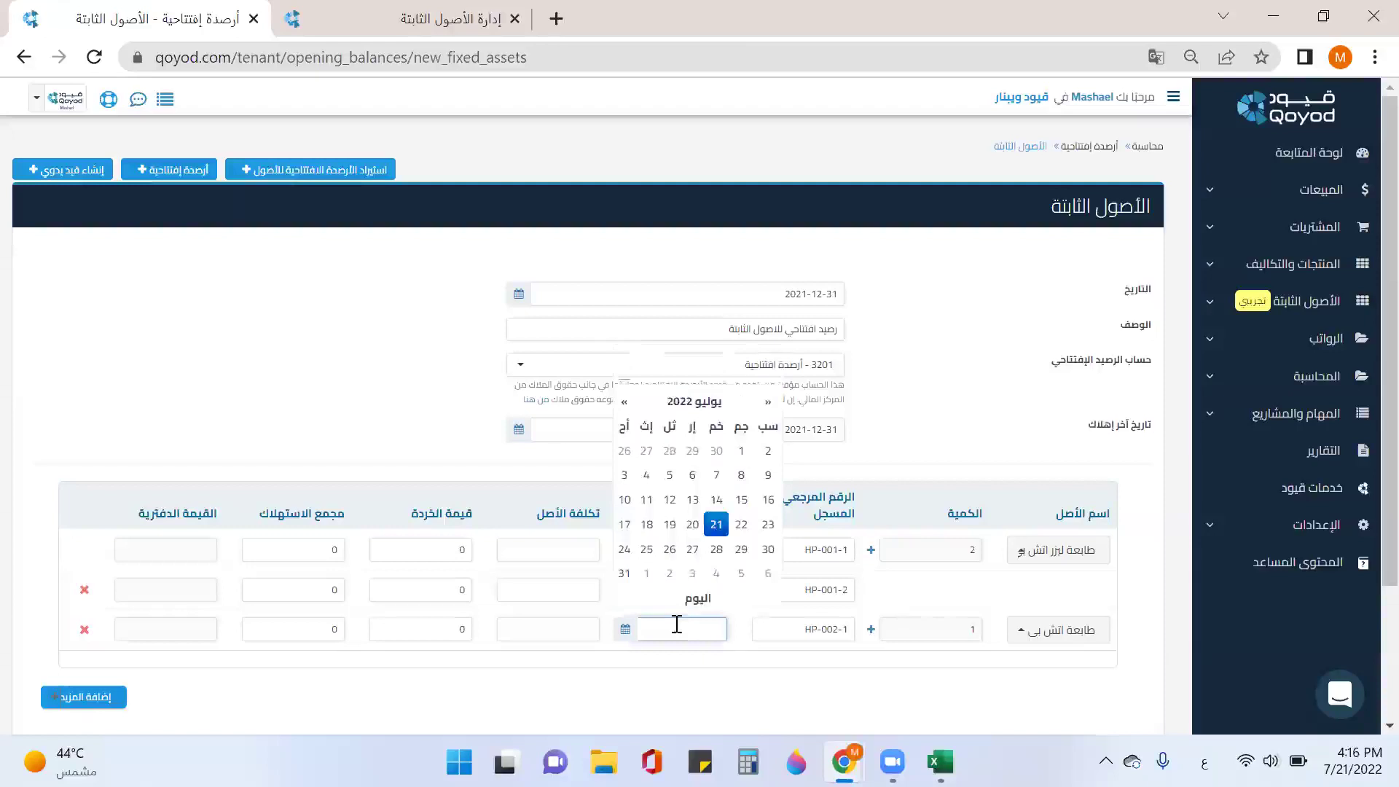
type("2020-5-30")
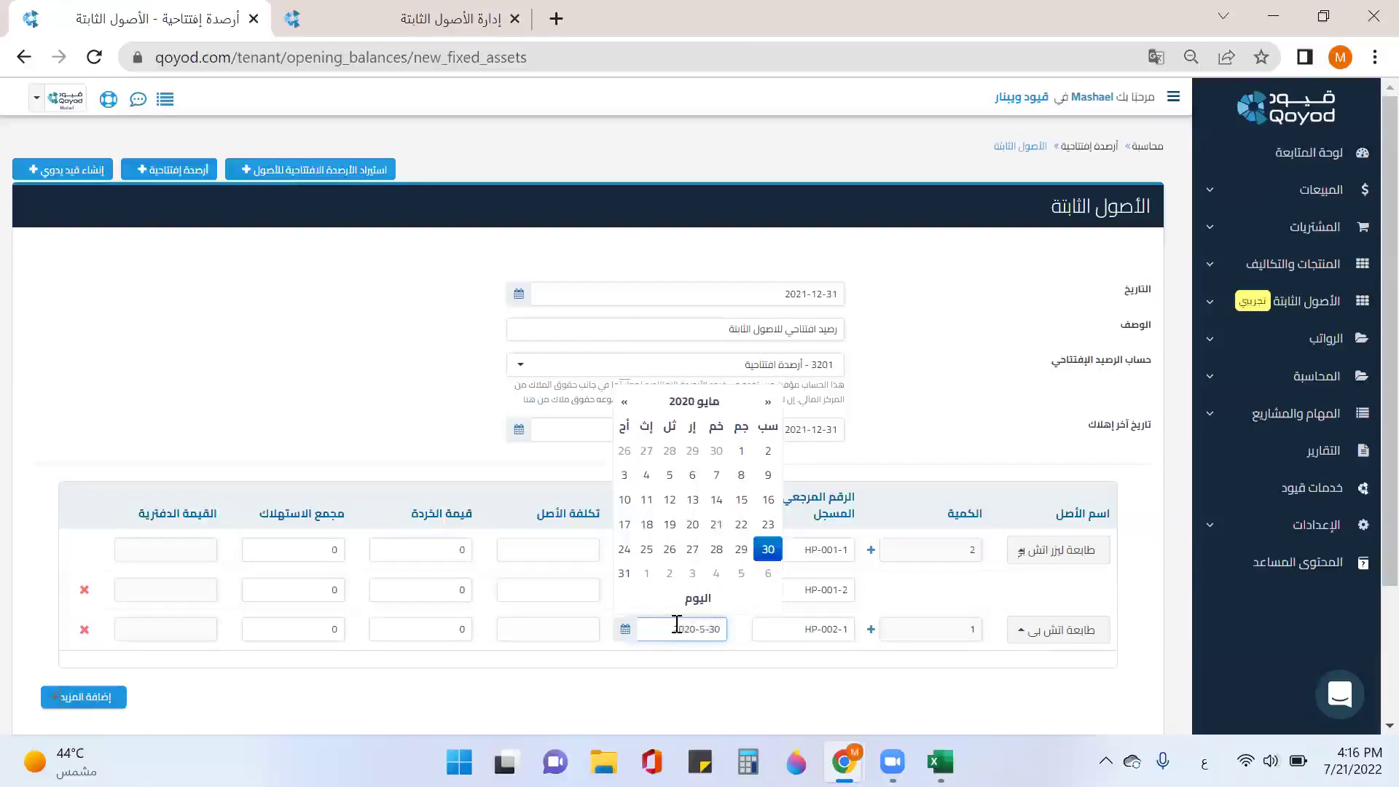
left_click(578, 553)
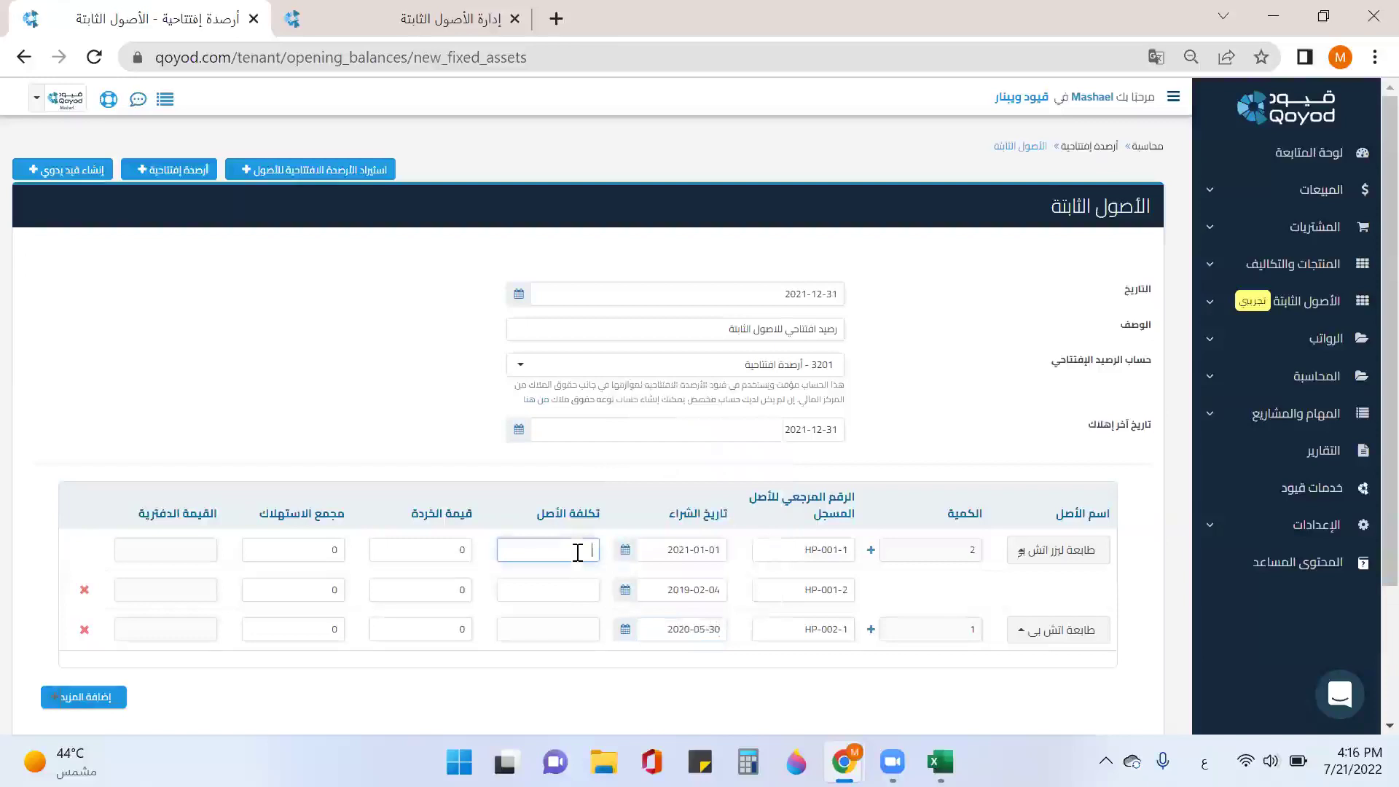
Step: Enter asset costs 1199, 2500 and 220 for the three rows
type("1199.99")
key("BackSpace")
key("BackSpace")
left_click(577, 590)
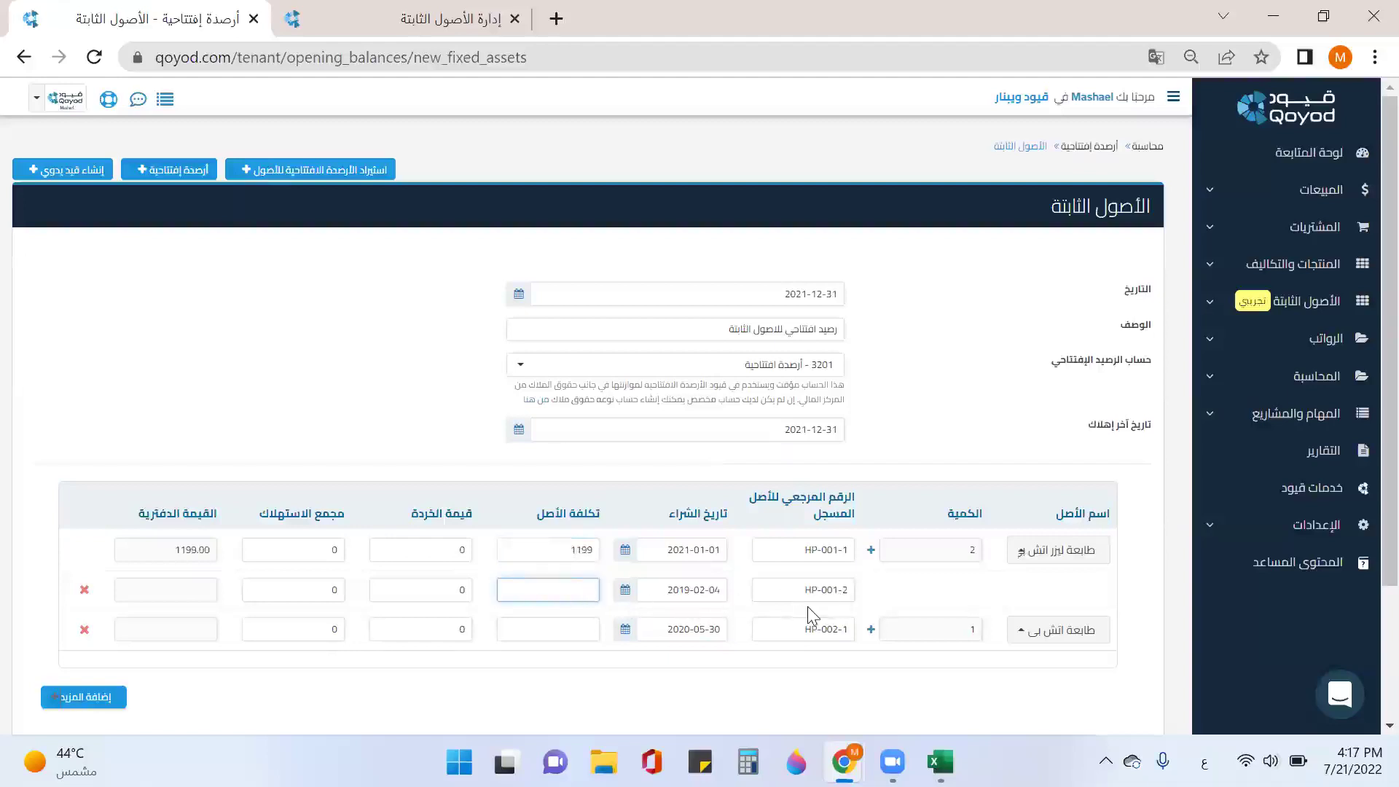
type("2500")
left_click(573, 631)
type("220")
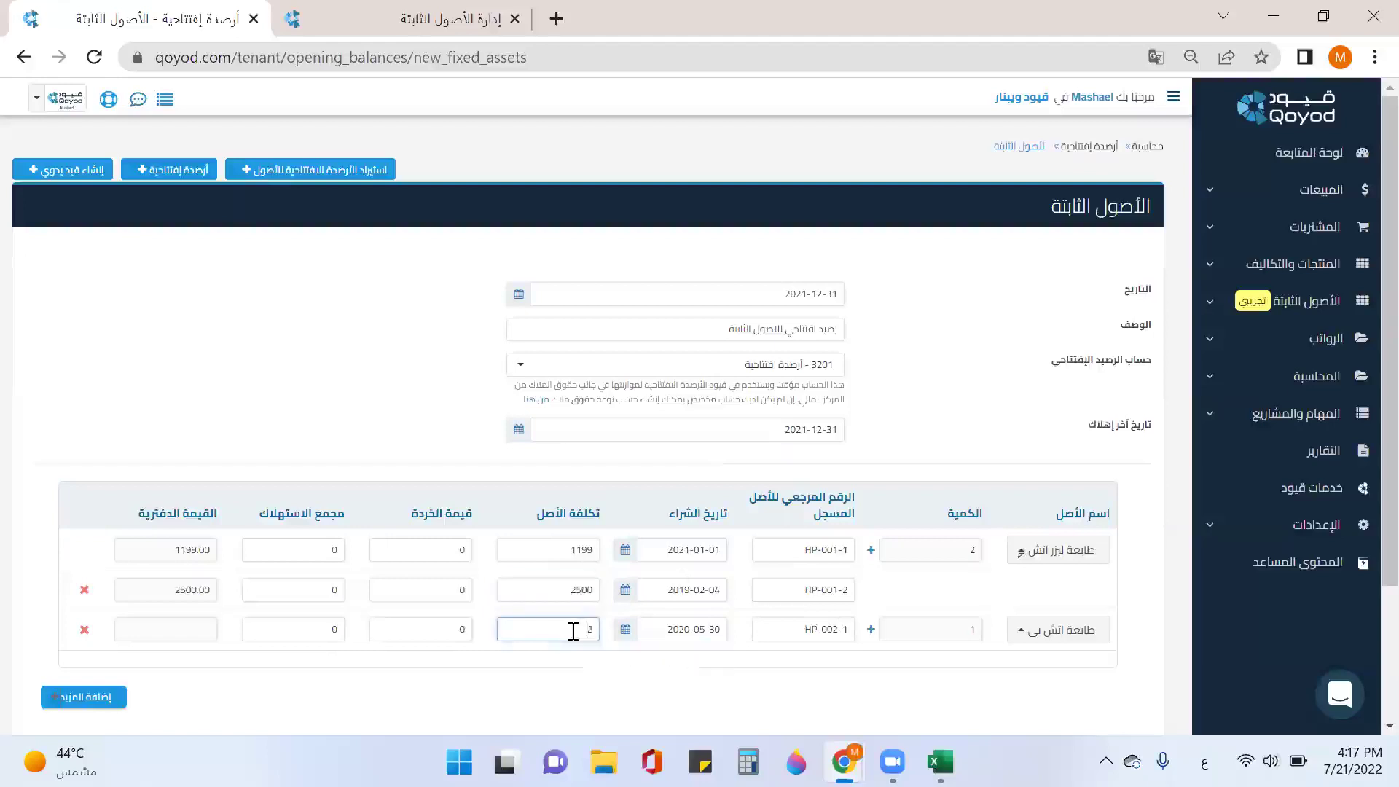
Step: Replace the first two assets' salvage values with 100 and 150
left_click(449, 550)
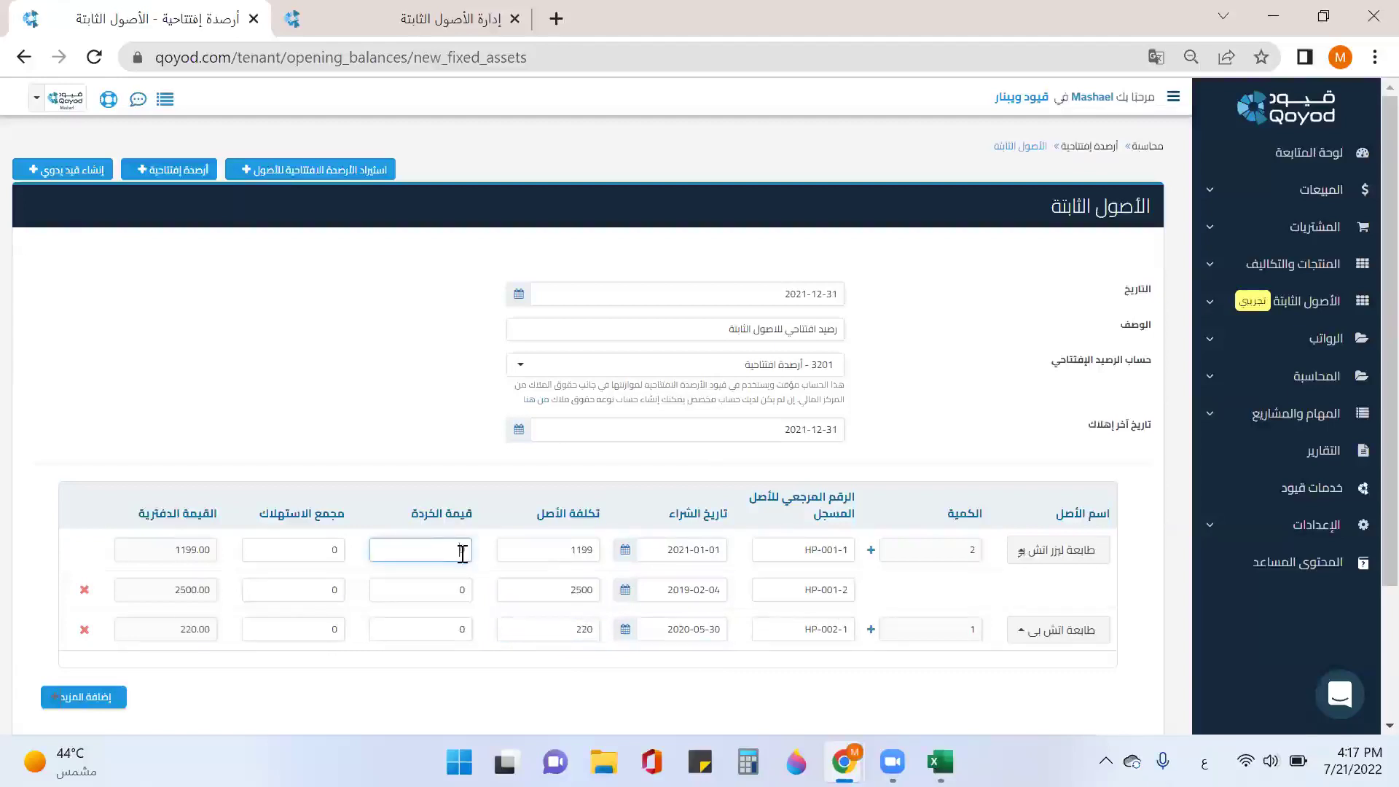
left_click_drag(452, 549, 471, 558)
type("100")
double_click(458, 591)
type("1")
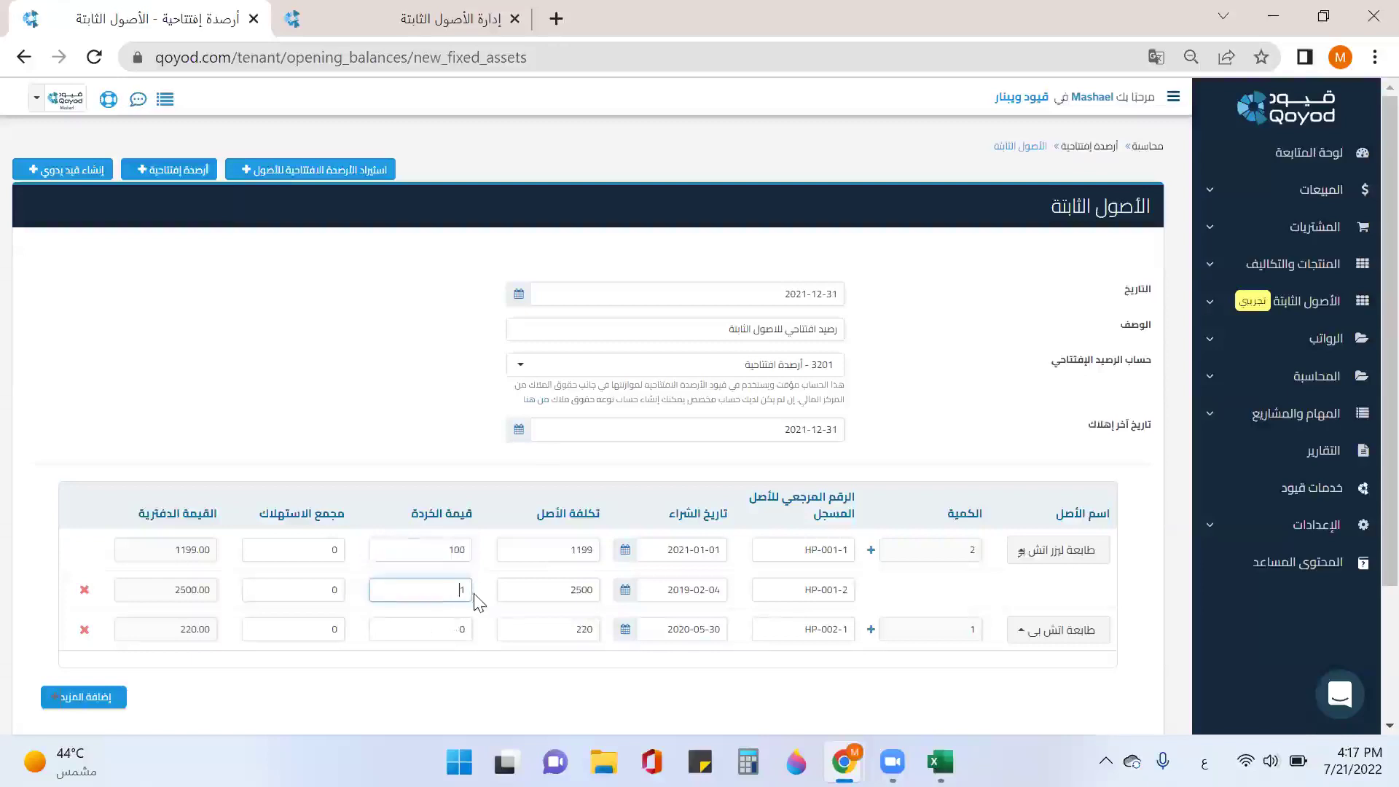
type("50")
Step: Set the first asset's accumulated depreciation to 439.6
left_click(312, 550)
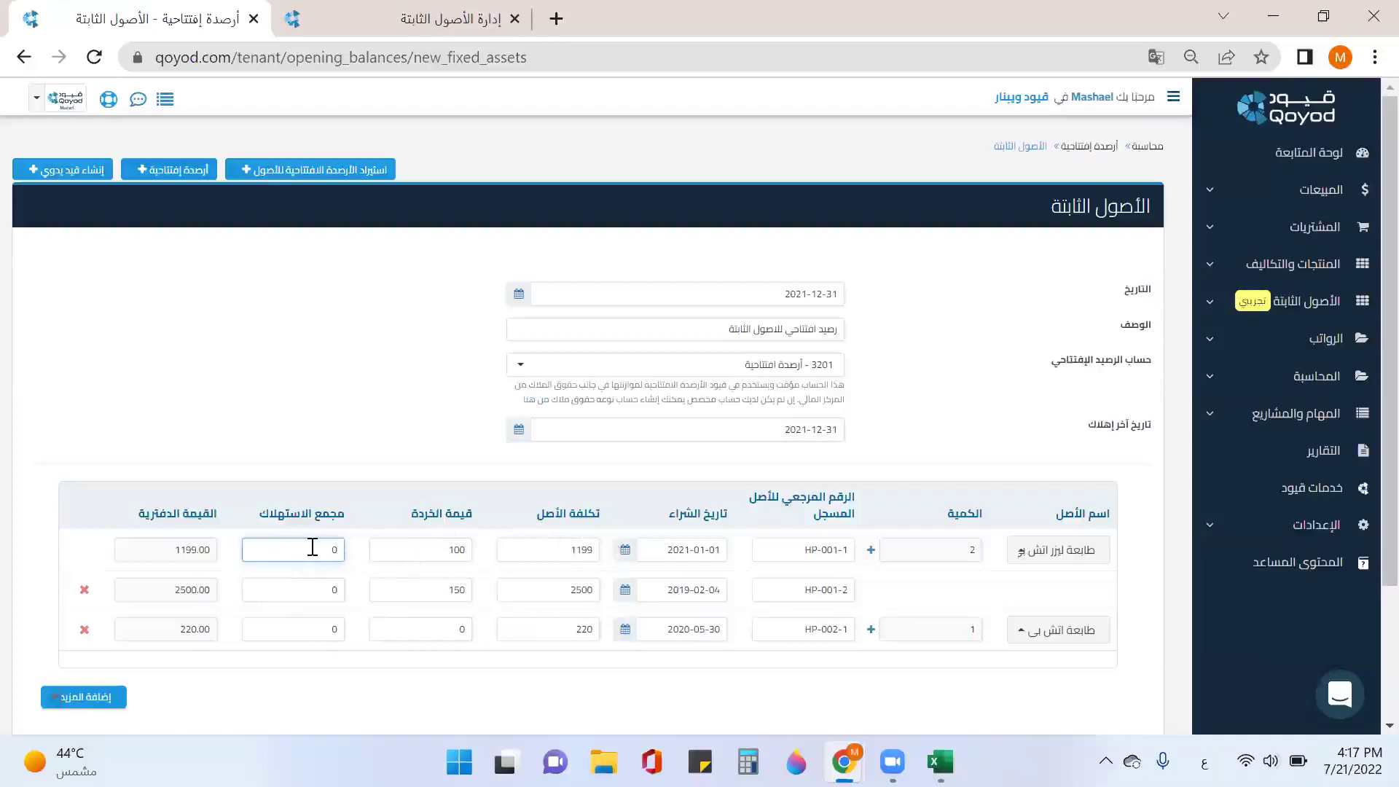
left_click_drag(337, 550, 348, 558)
type("1199")
left_click(290, 589)
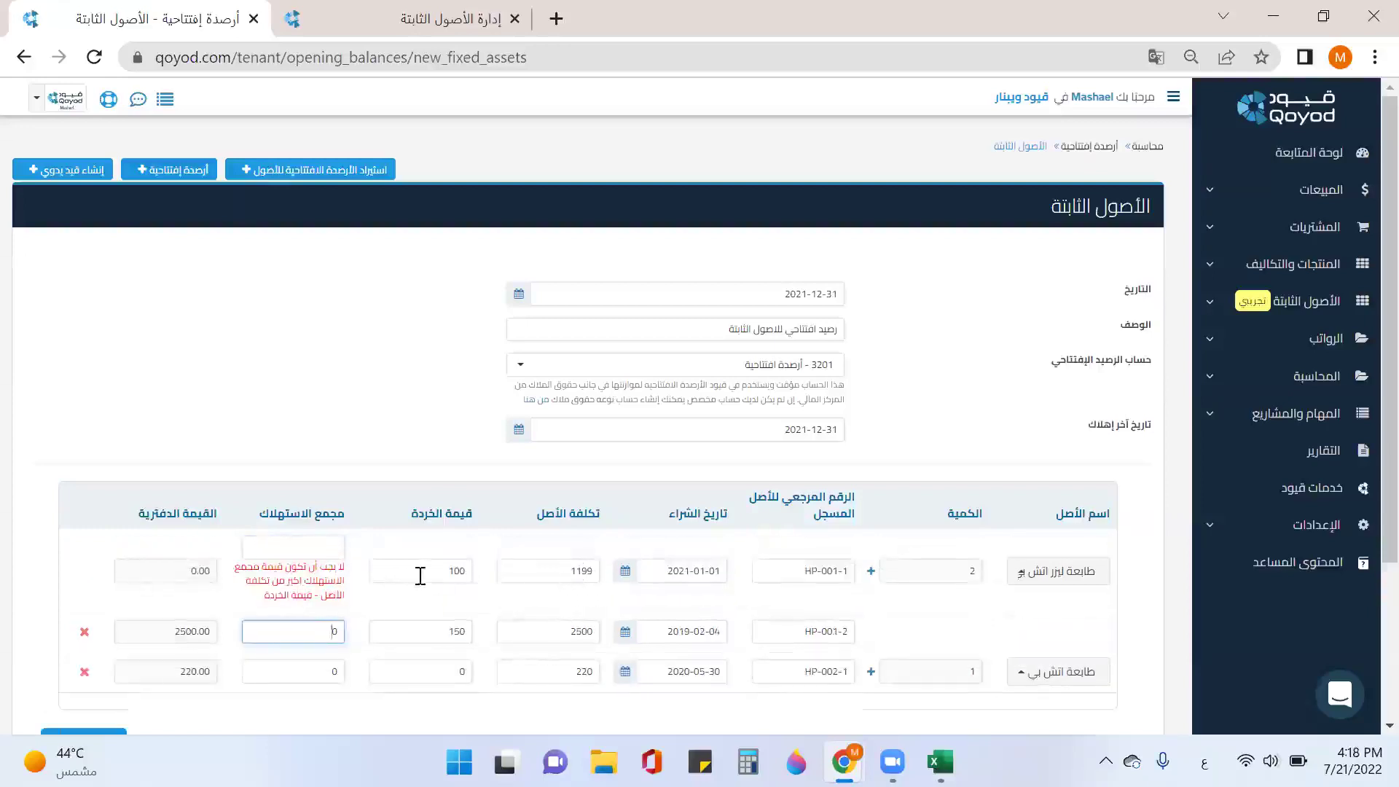
left_click(319, 550)
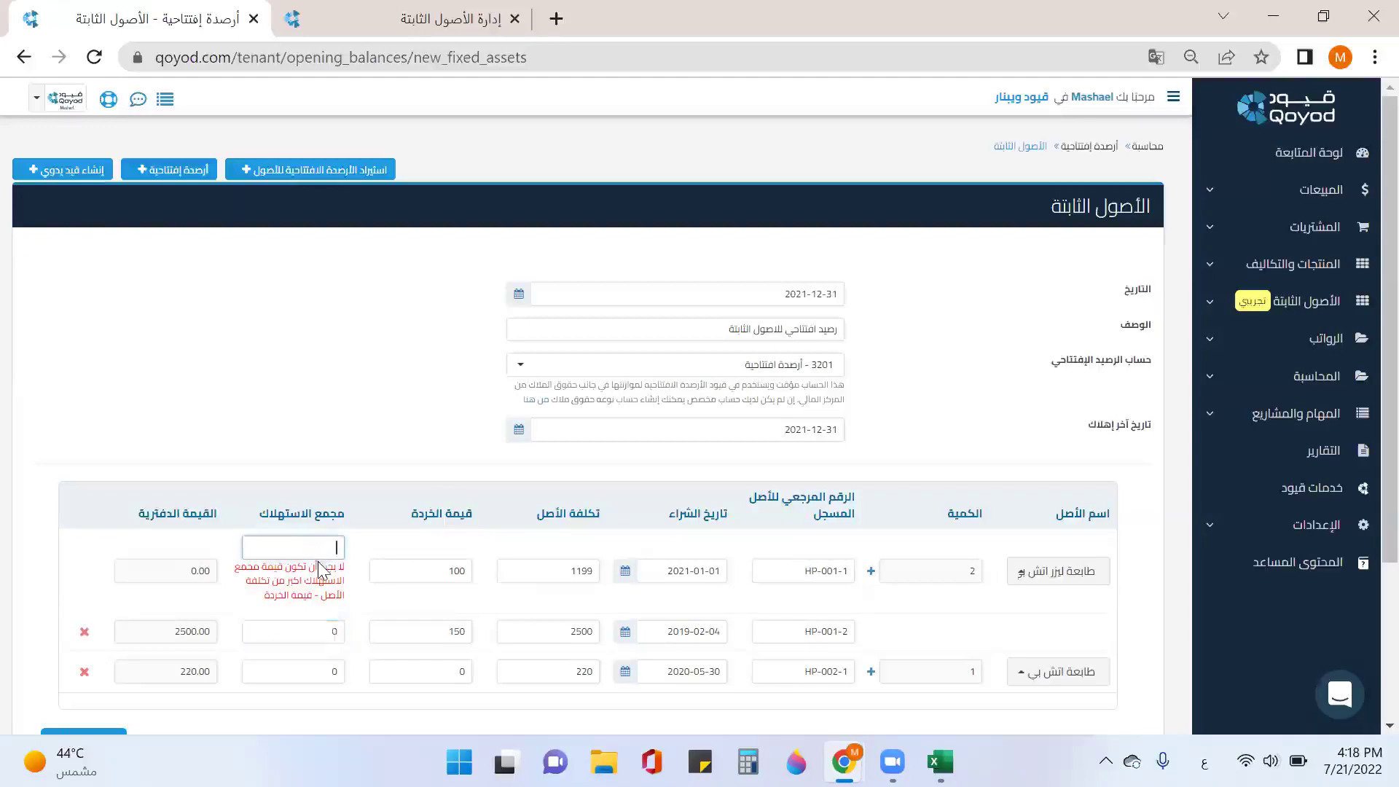
type("439.6")
left_click(322, 629)
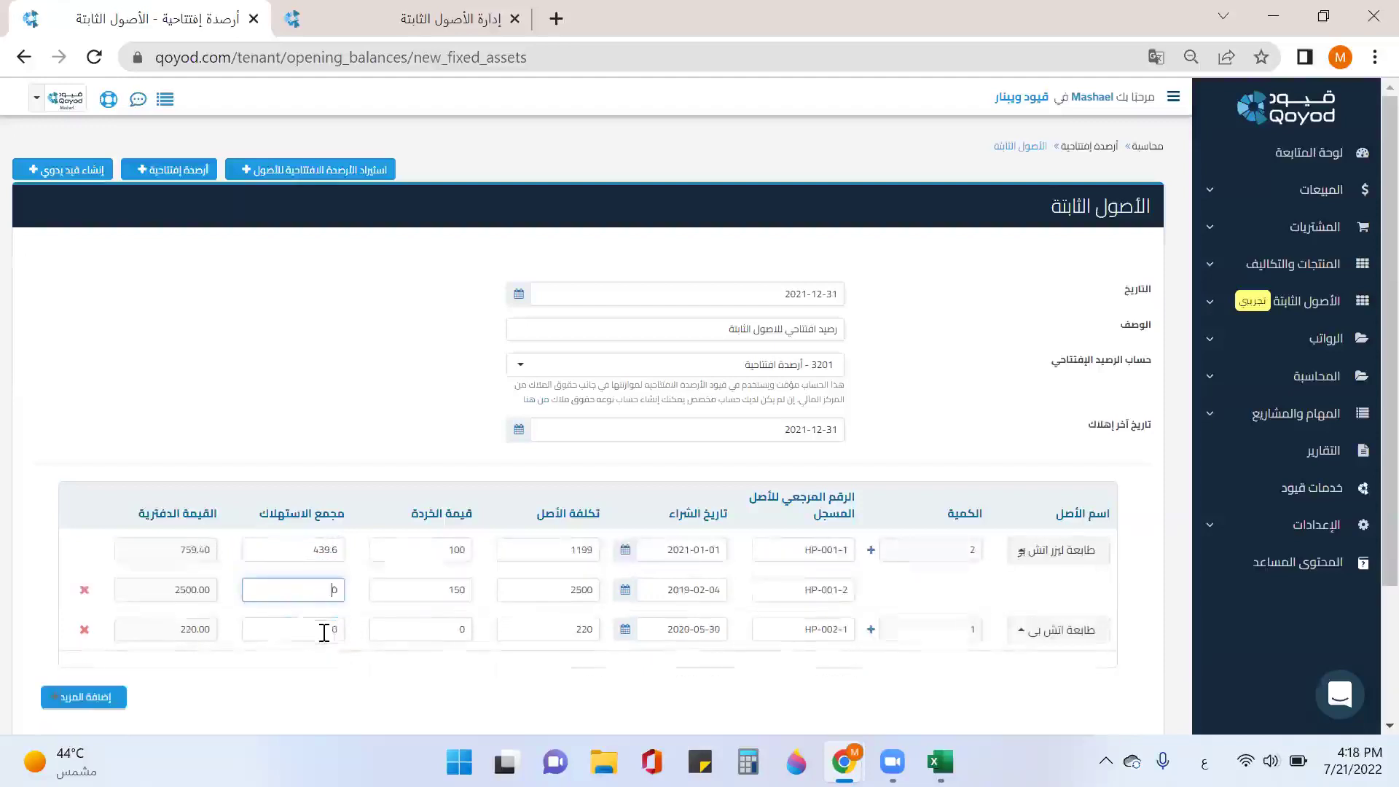
Step: Enter accumulated depreciation 1880 and 135 for the second and third assets
left_click_drag(330, 590, 340, 589)
key("BackSpace")
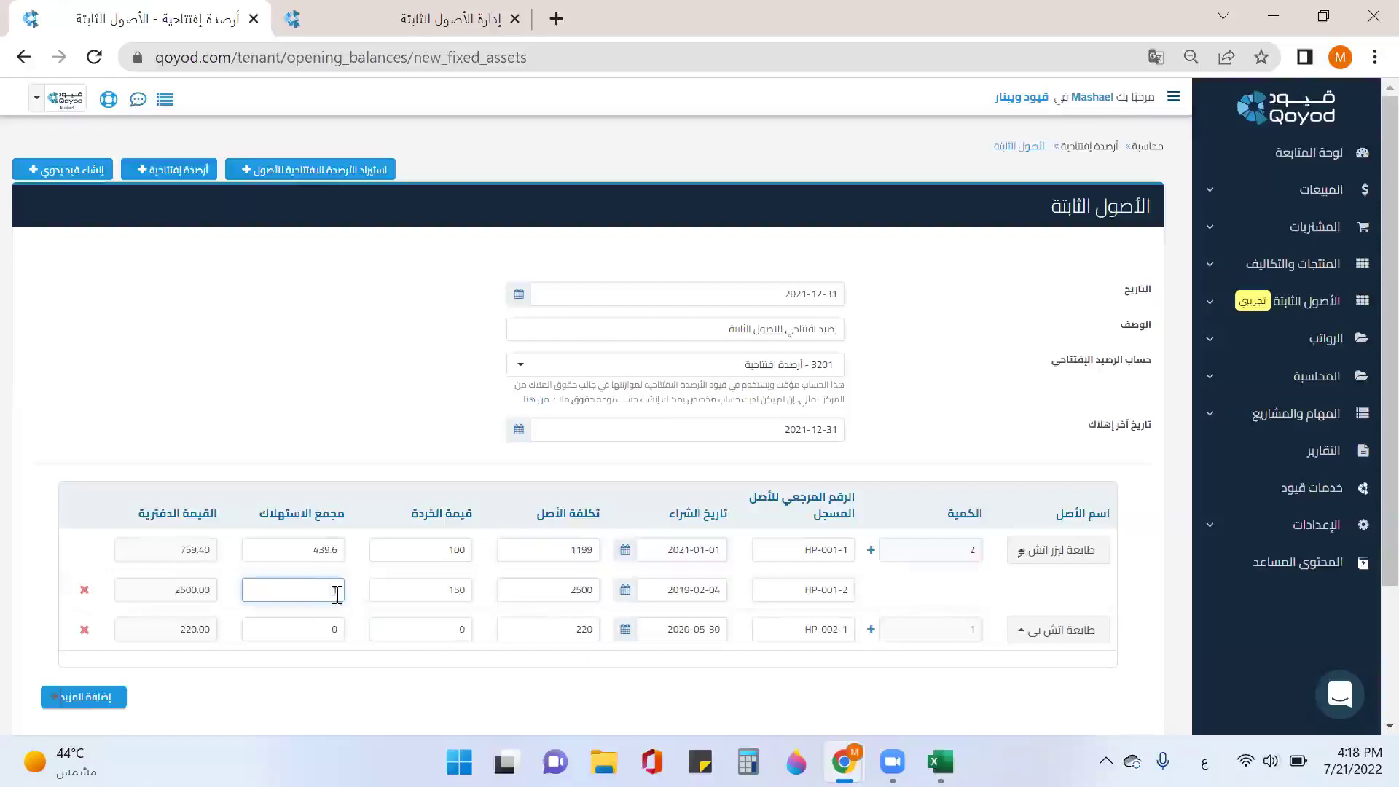
type("1880")
double_click(337, 631)
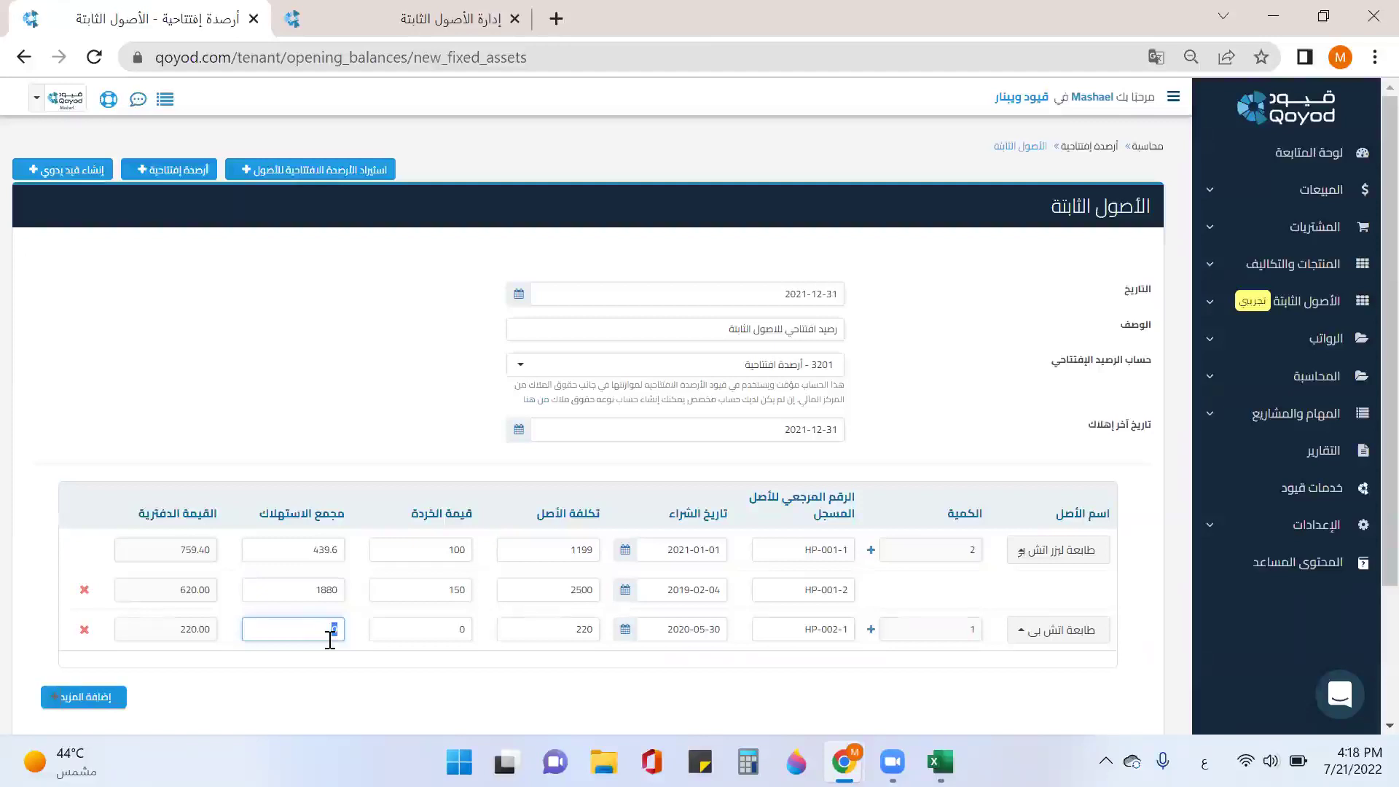
type("135")
scroll(996, 430, "down", 2)
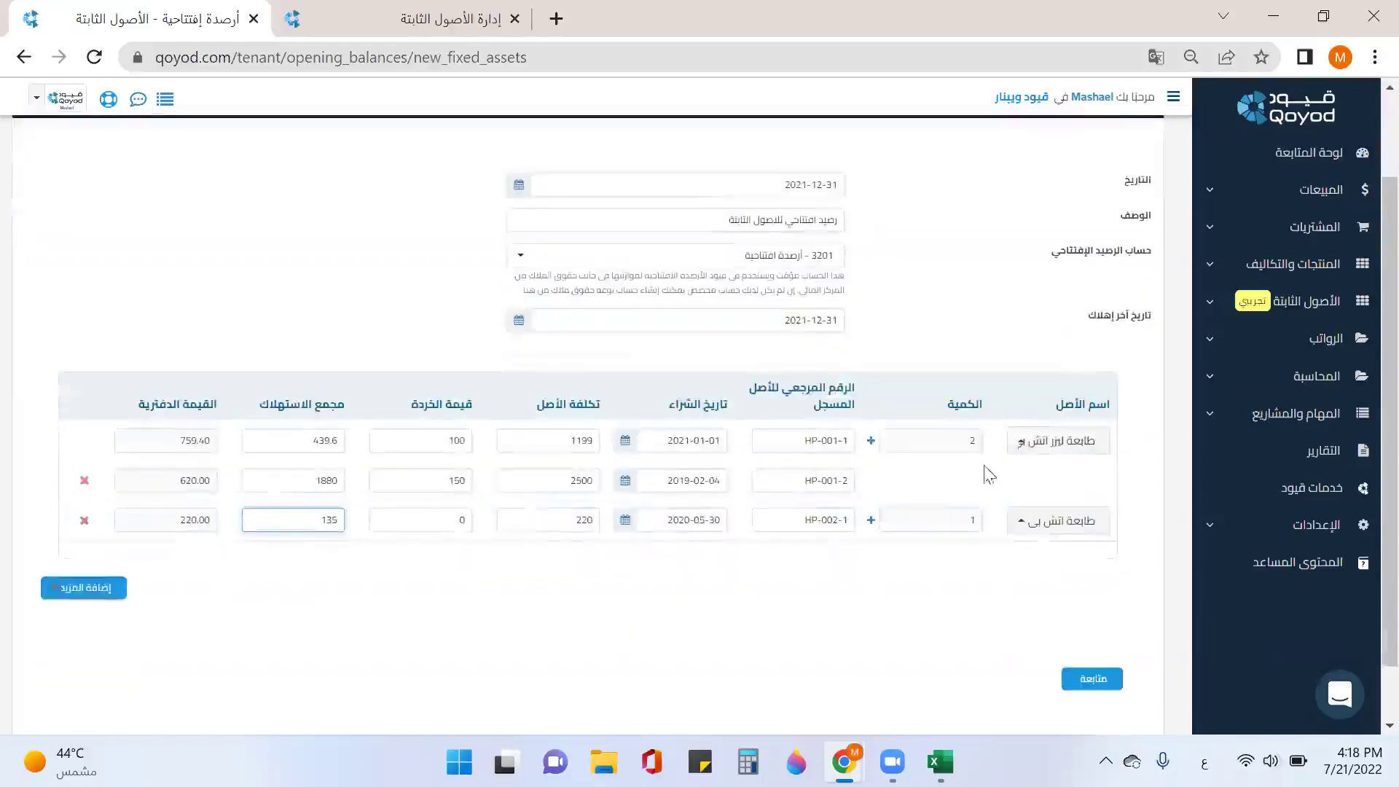
scroll(993, 567, "down", 1)
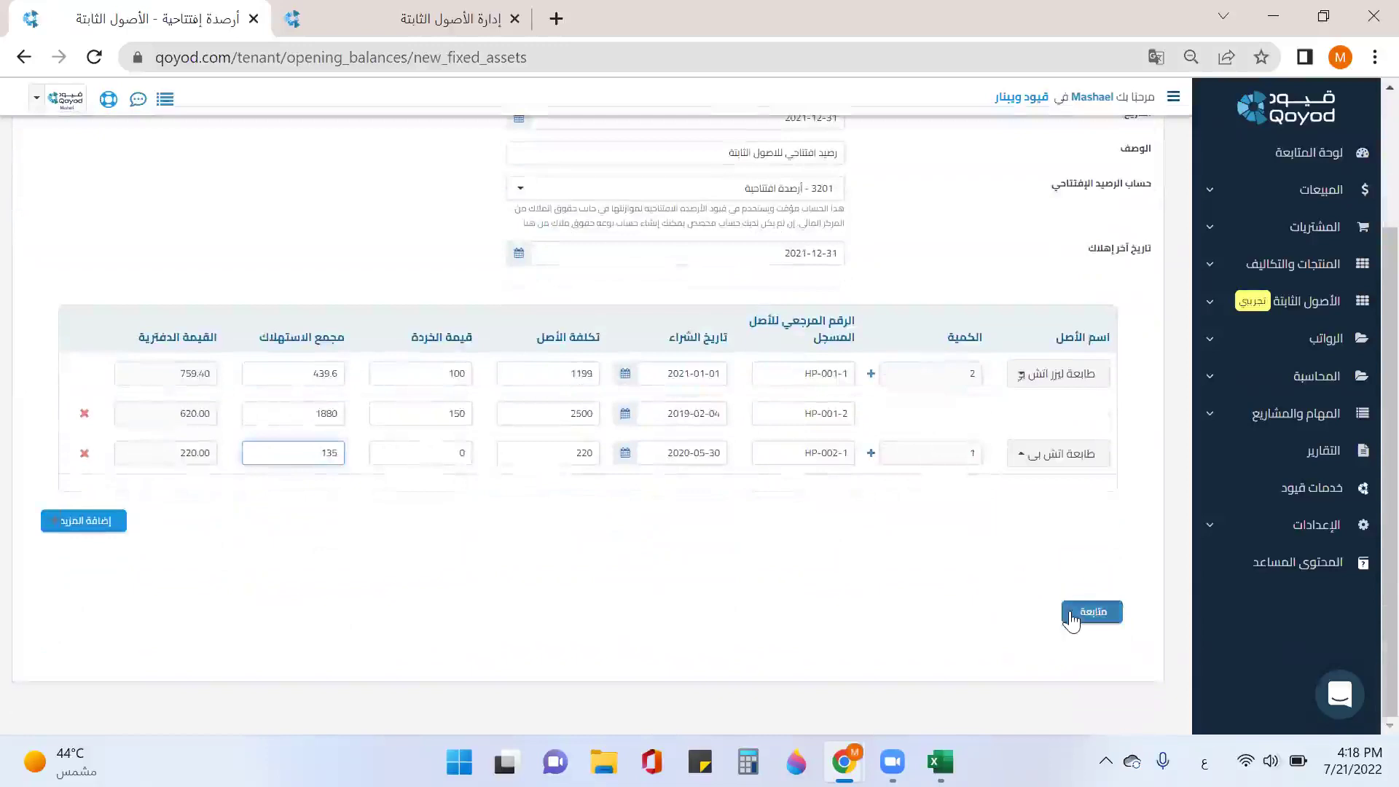
Step: Submit the opening balances and review manual journal entry 542, balanced at 3,919.00
left_click(1071, 618)
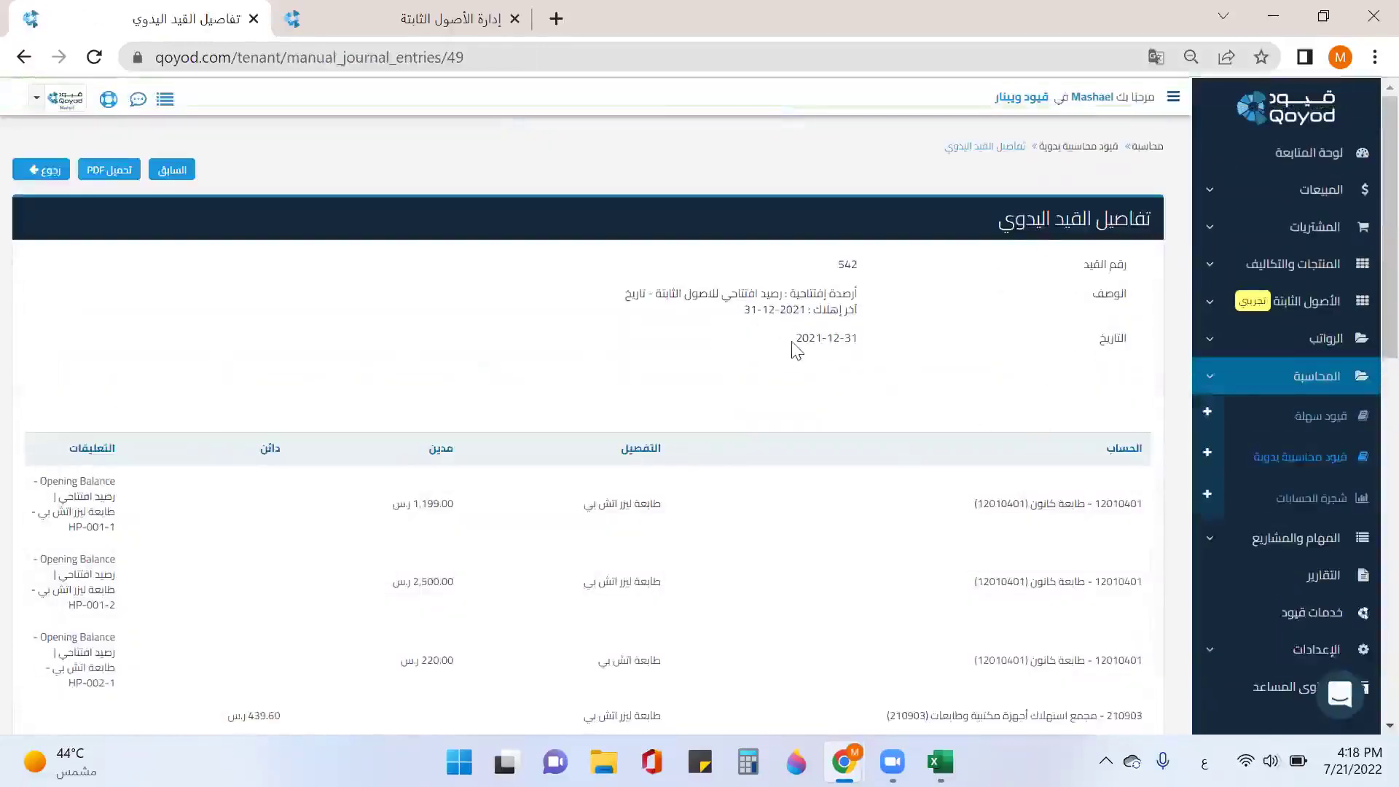
scroll(765, 423, "down", 2)
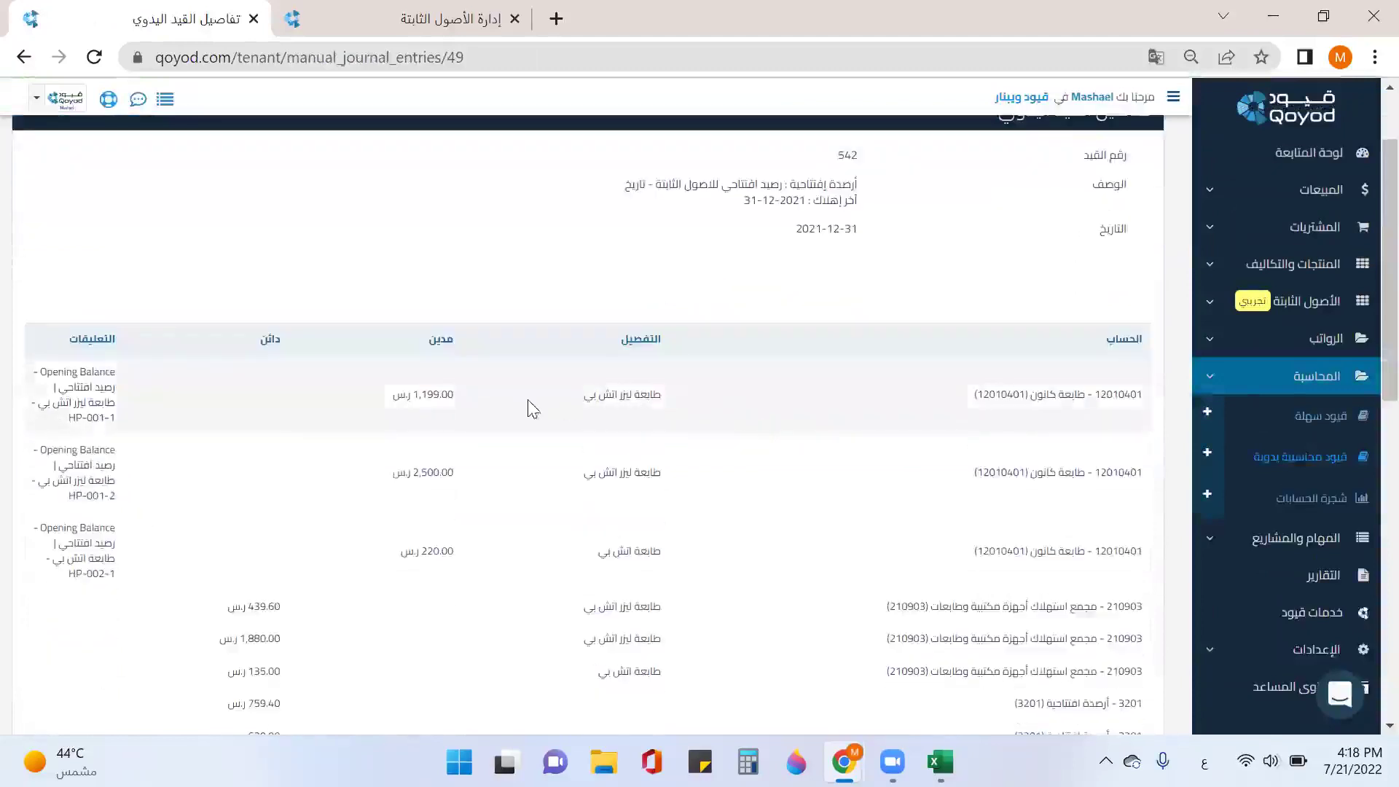
scroll(627, 405, "down", 2)
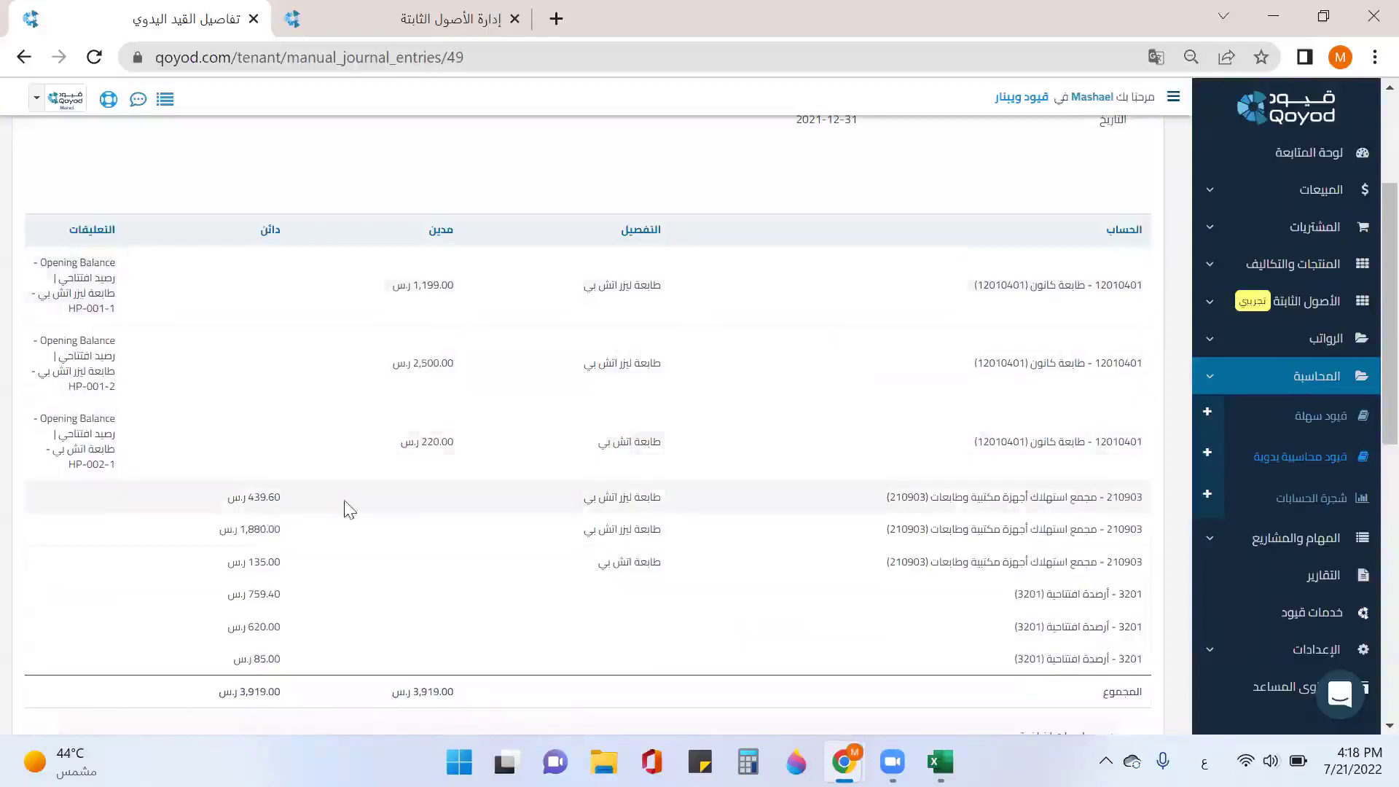
scroll(368, 517, "down", 1)
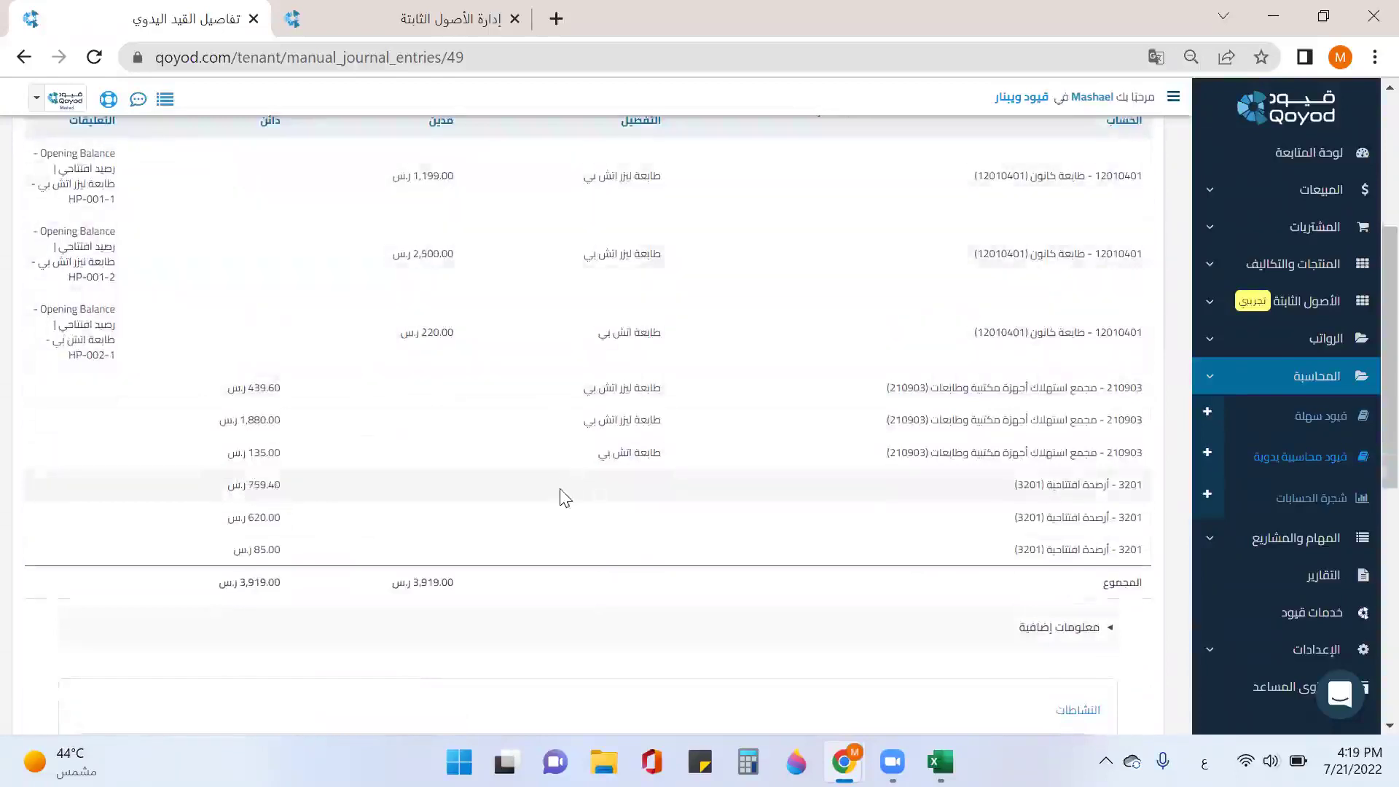
scroll(777, 408, "up", 3)
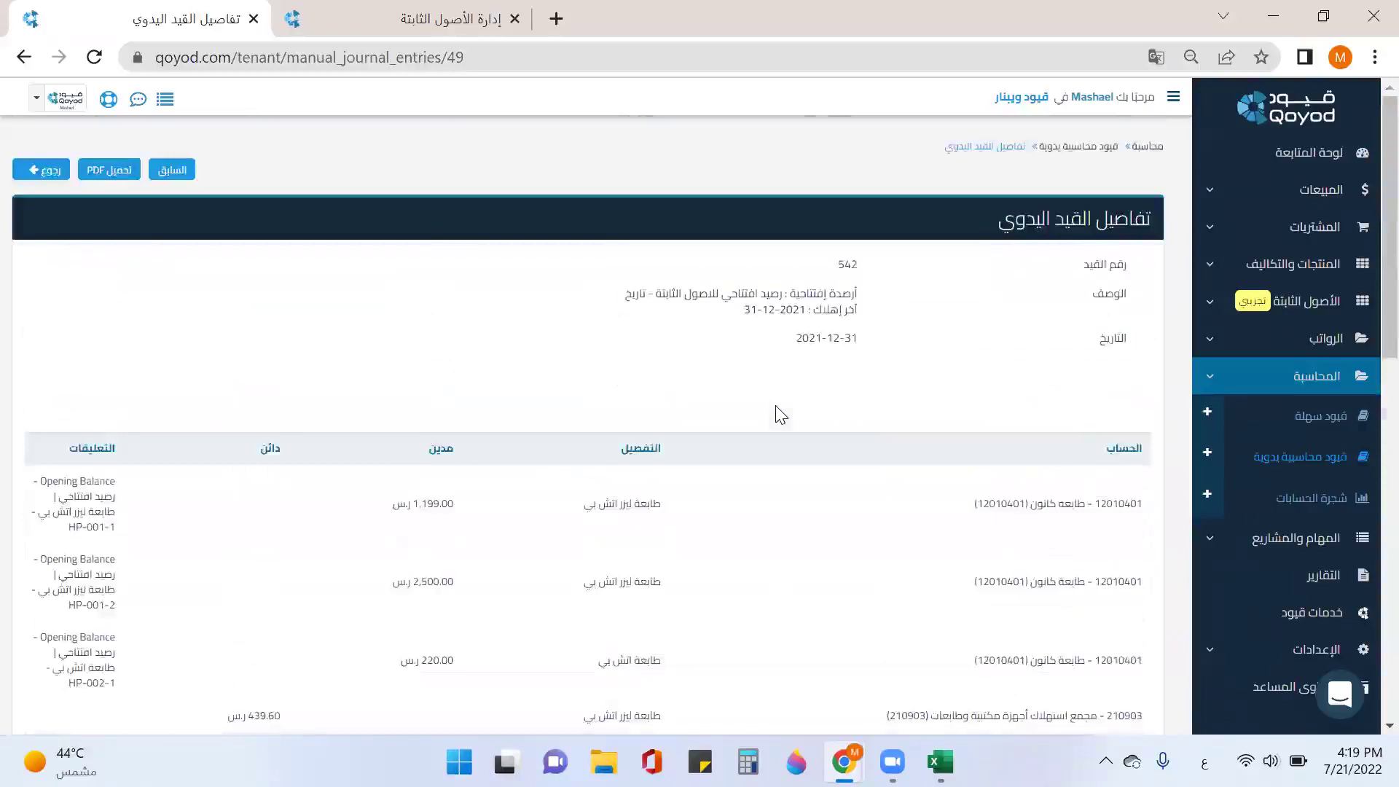
left_click(1324, 309)
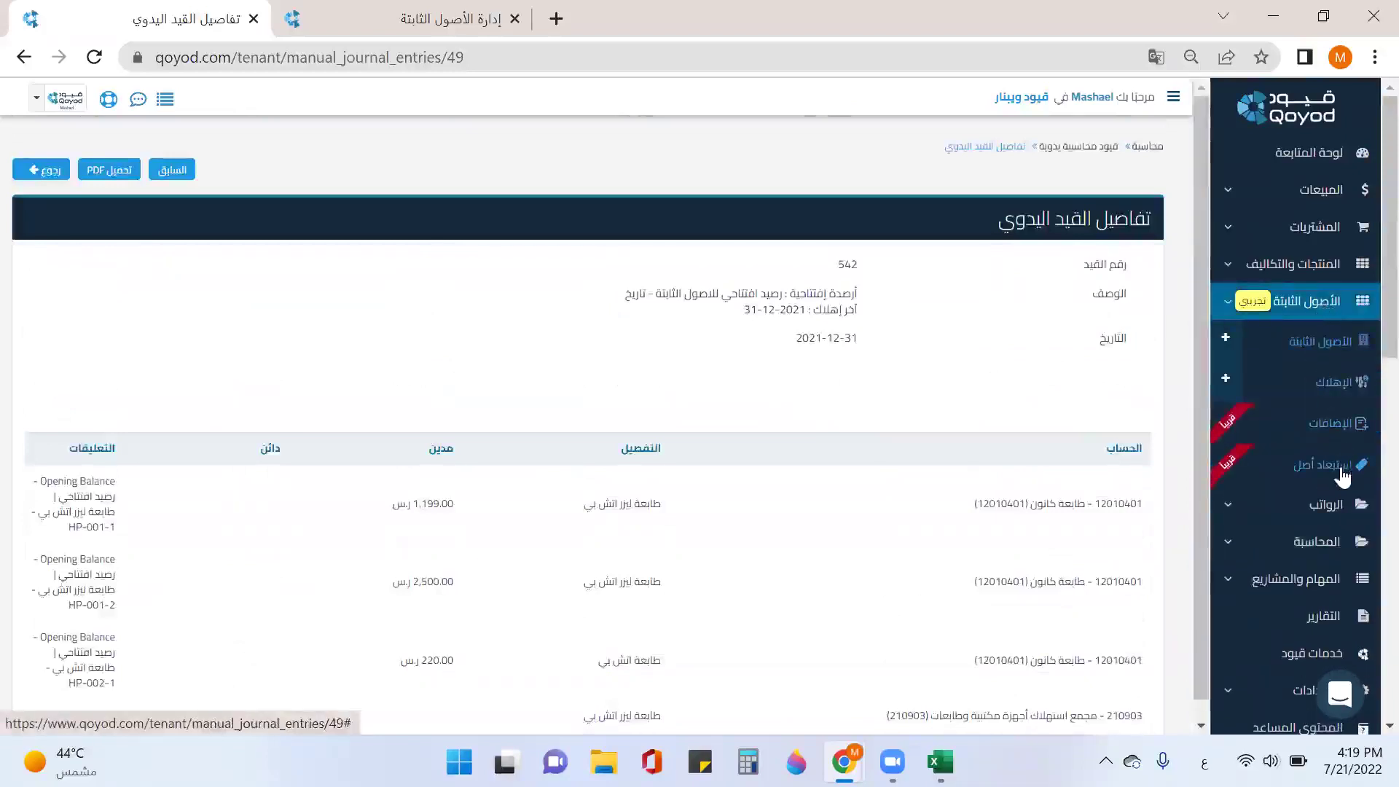
Step: Go to Accounting > Opening Balances, choose Fixed Assets, and open the asset balance import
left_click(1315, 543)
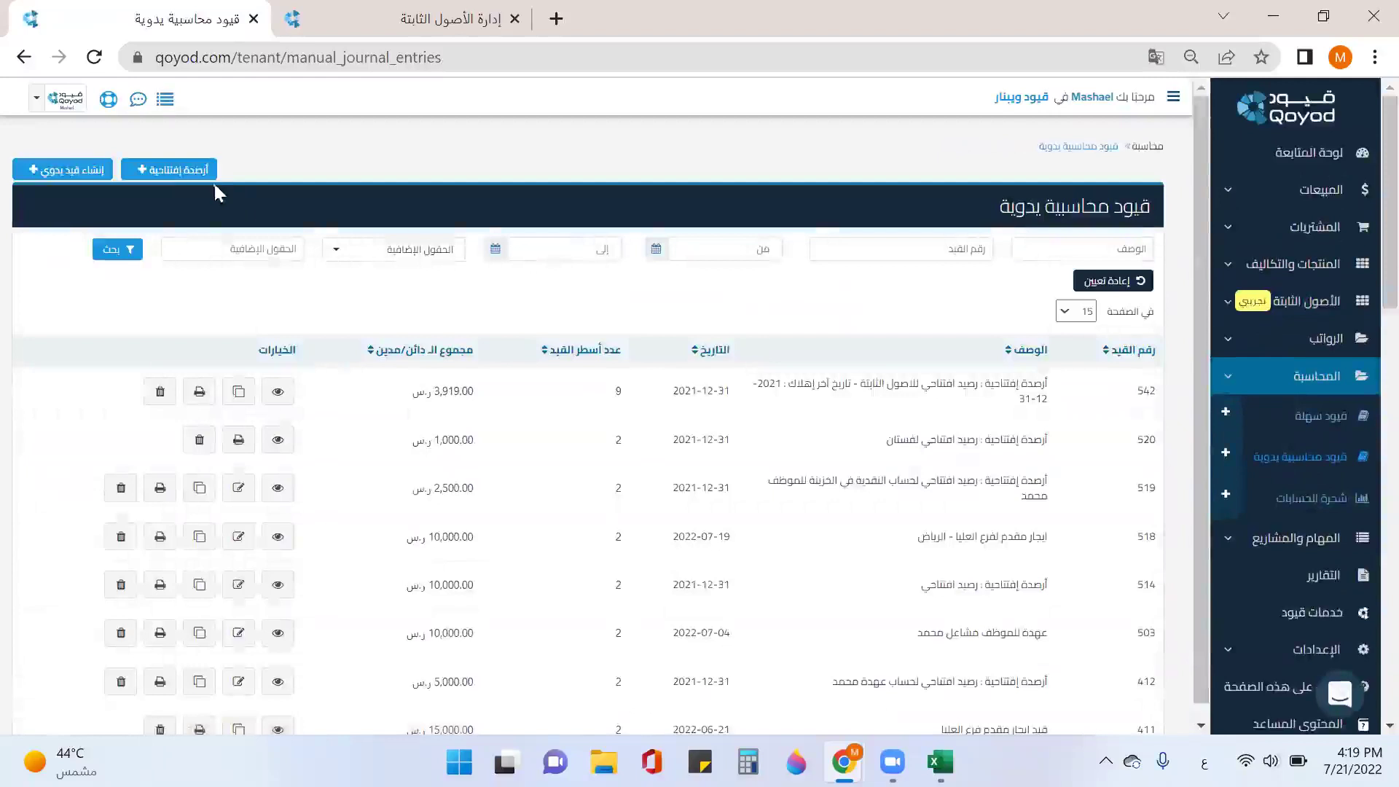
left_click(206, 172)
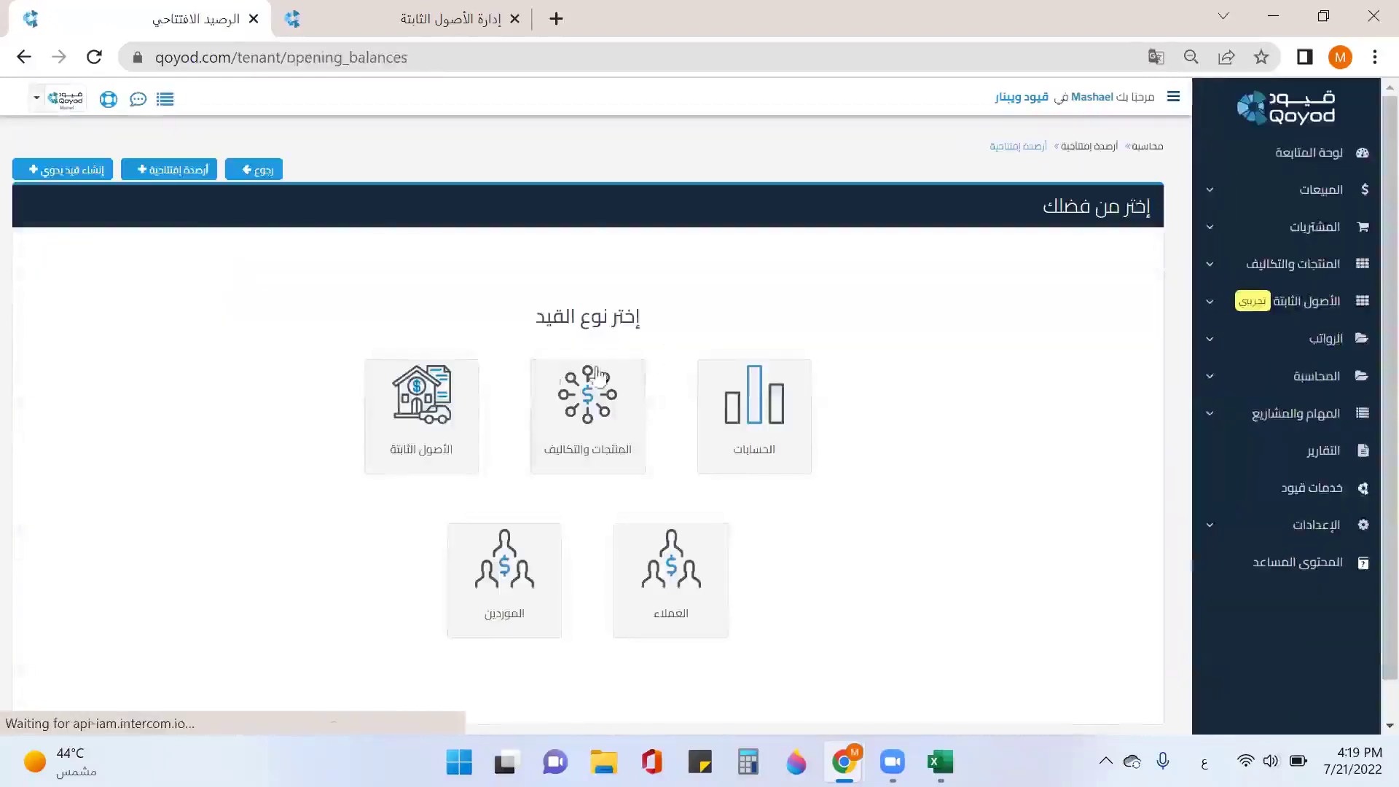
left_click(459, 430)
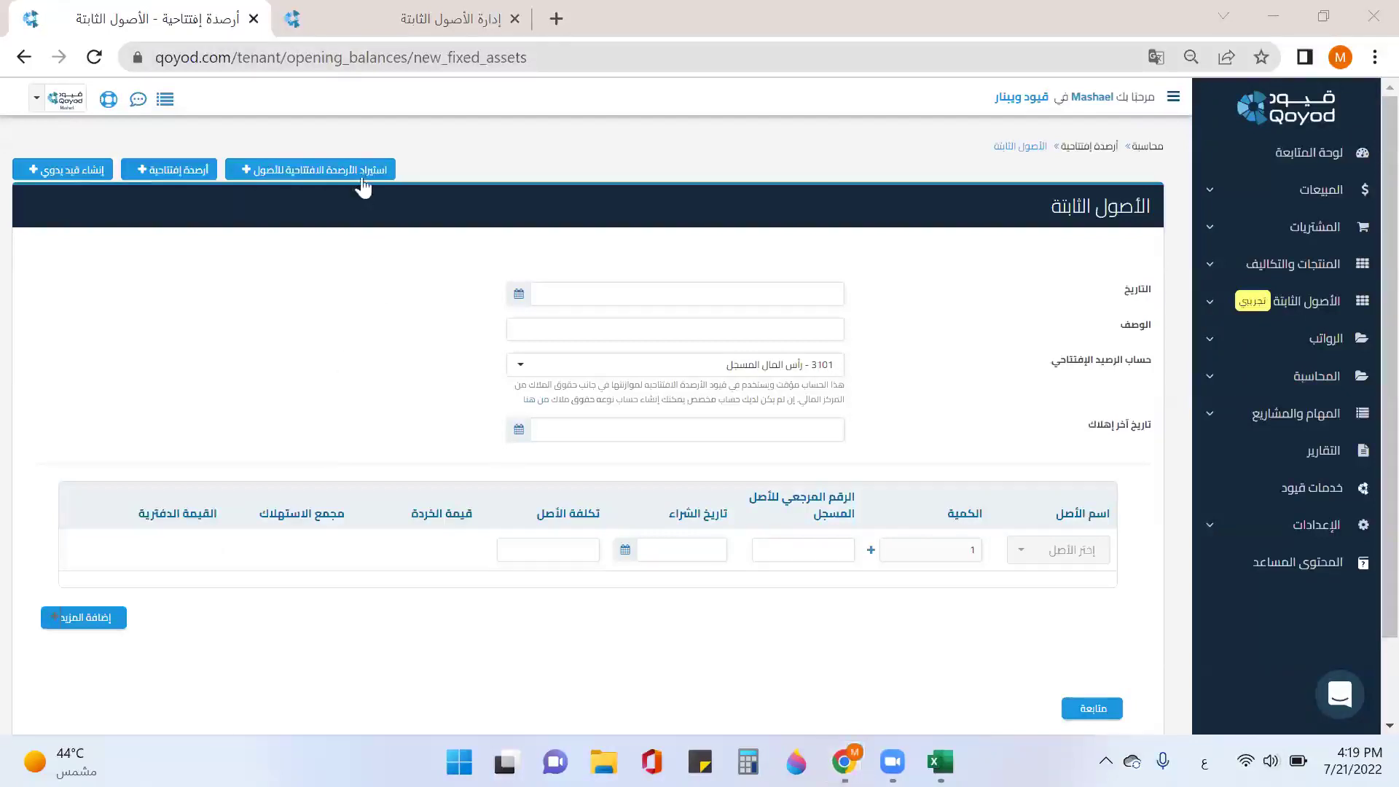
left_click(364, 172)
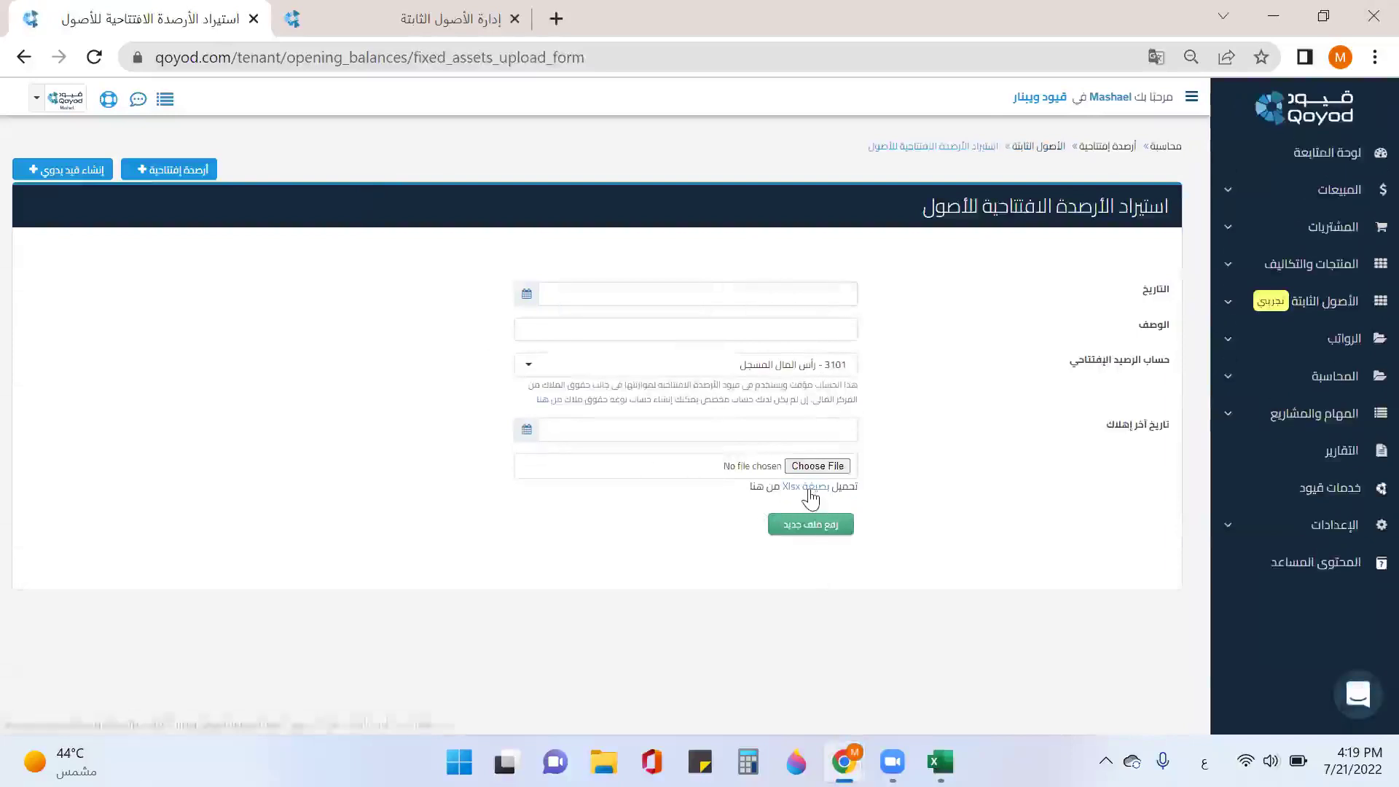
Step: Set the opening balance date to 2021-12-31, add a description, and choose account 3201
left_click(806, 298)
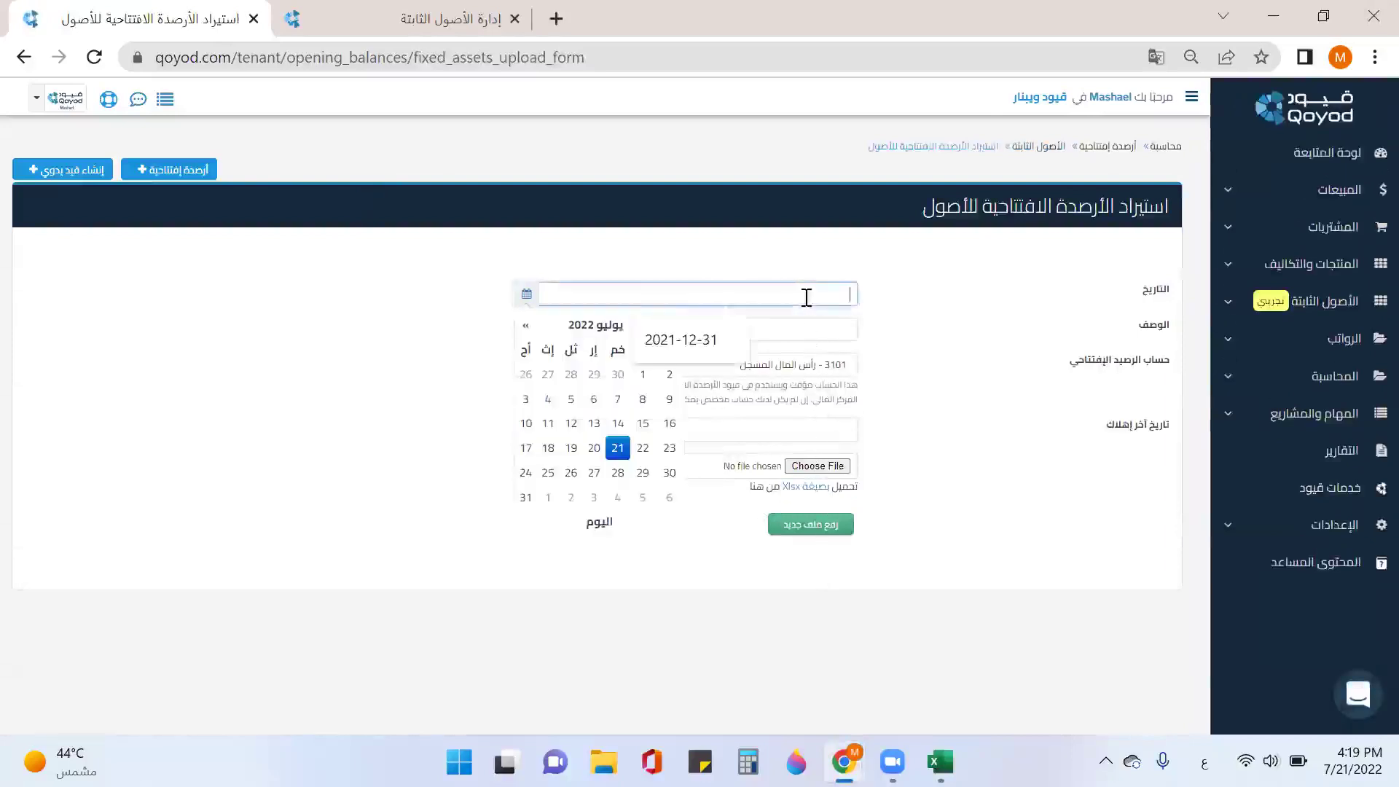
left_click(720, 340)
left_click(796, 330)
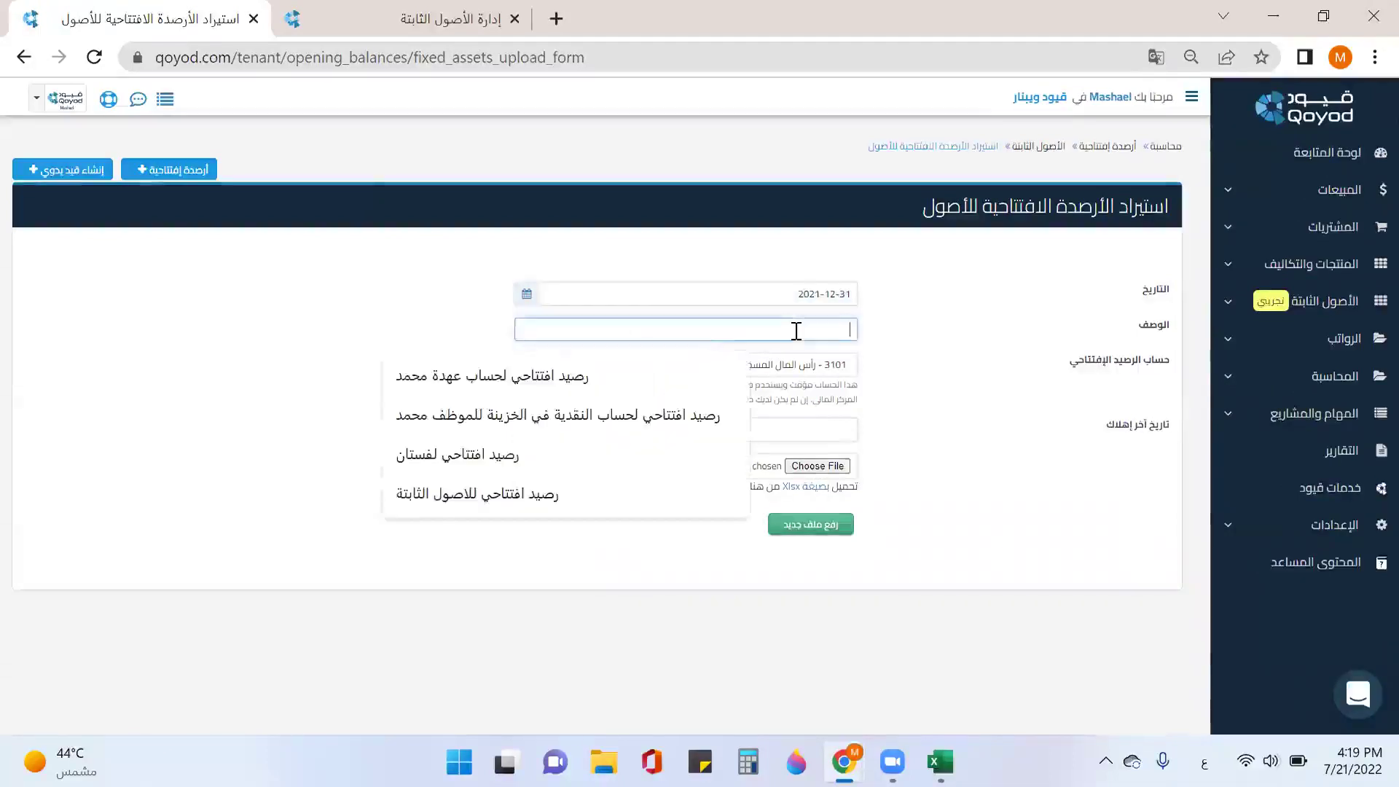
type("ارصدف افتتاحية")
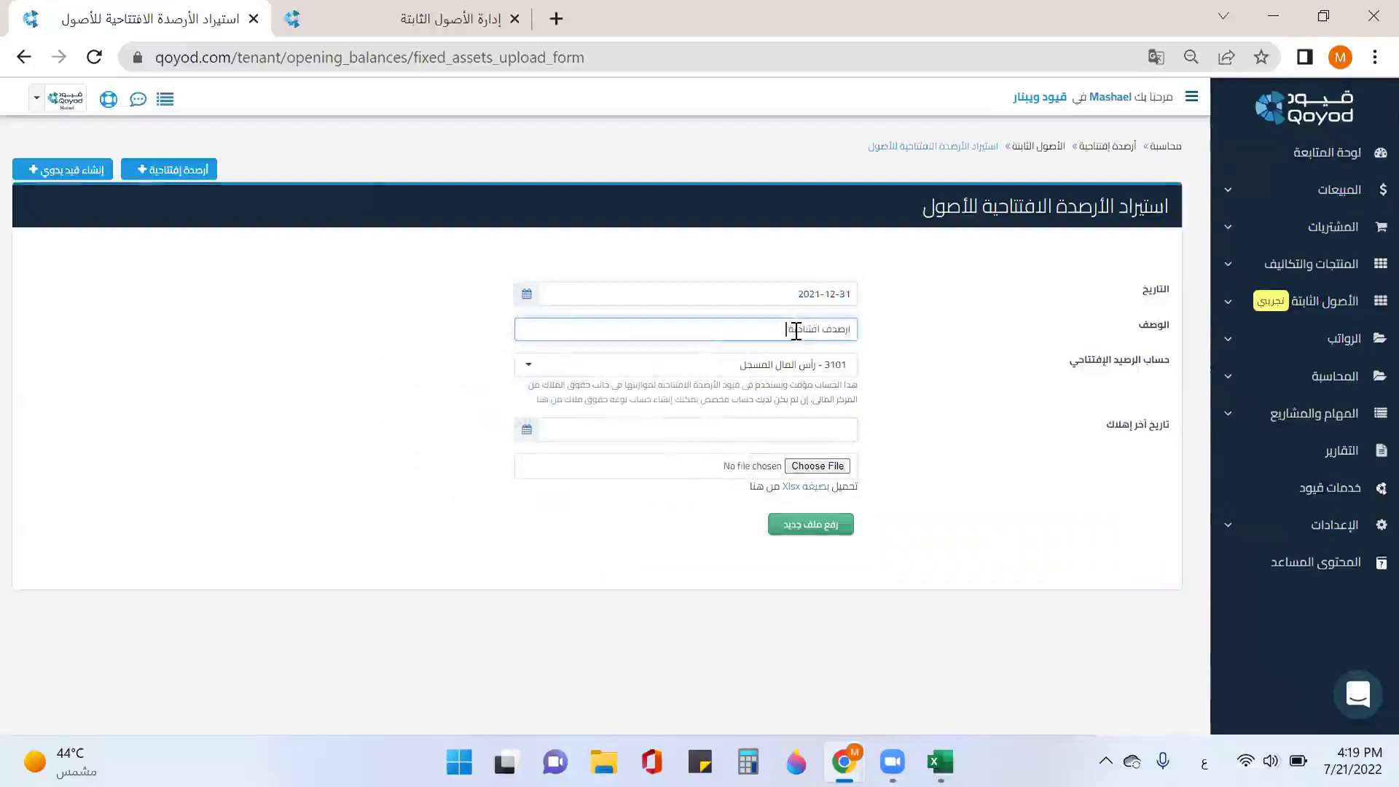
type("الت")
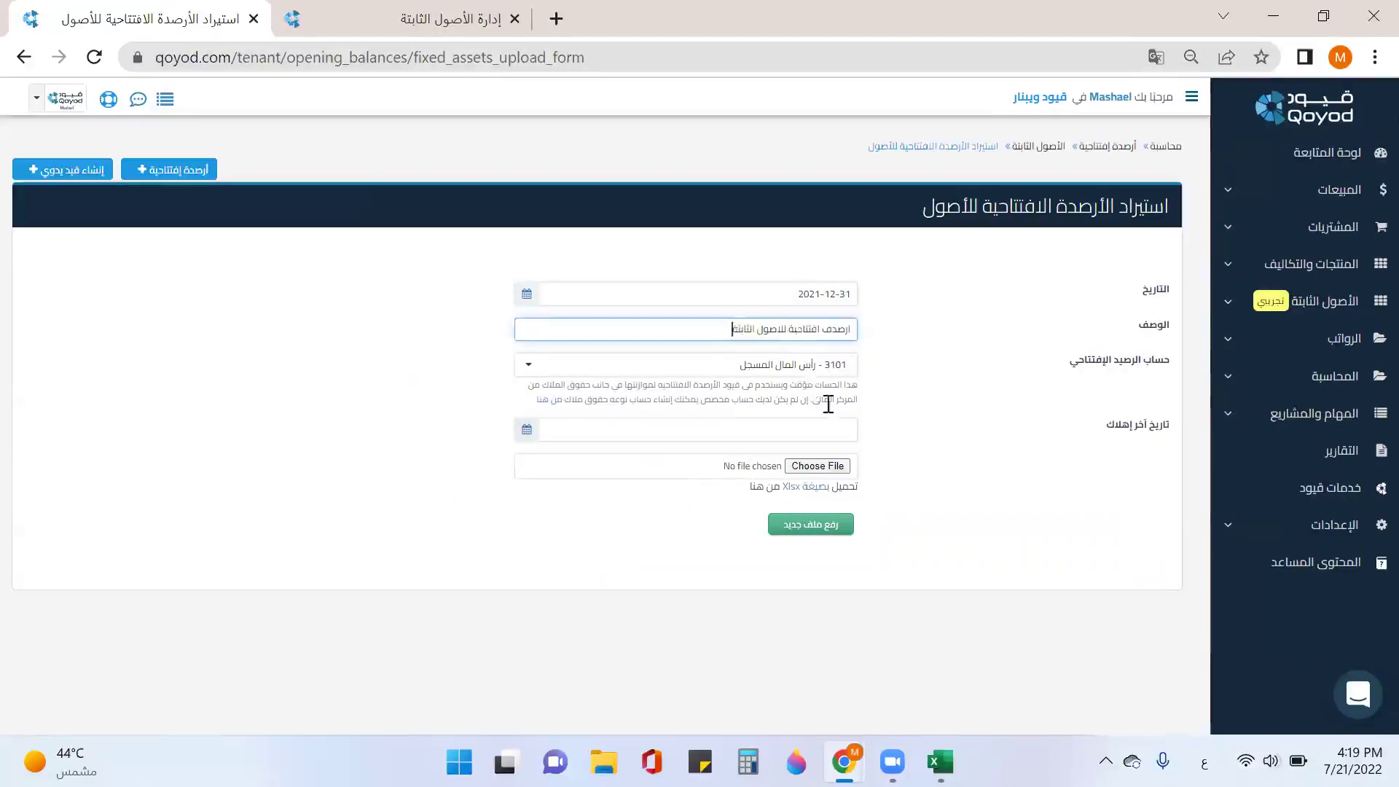
left_click(819, 370)
left_click(821, 469)
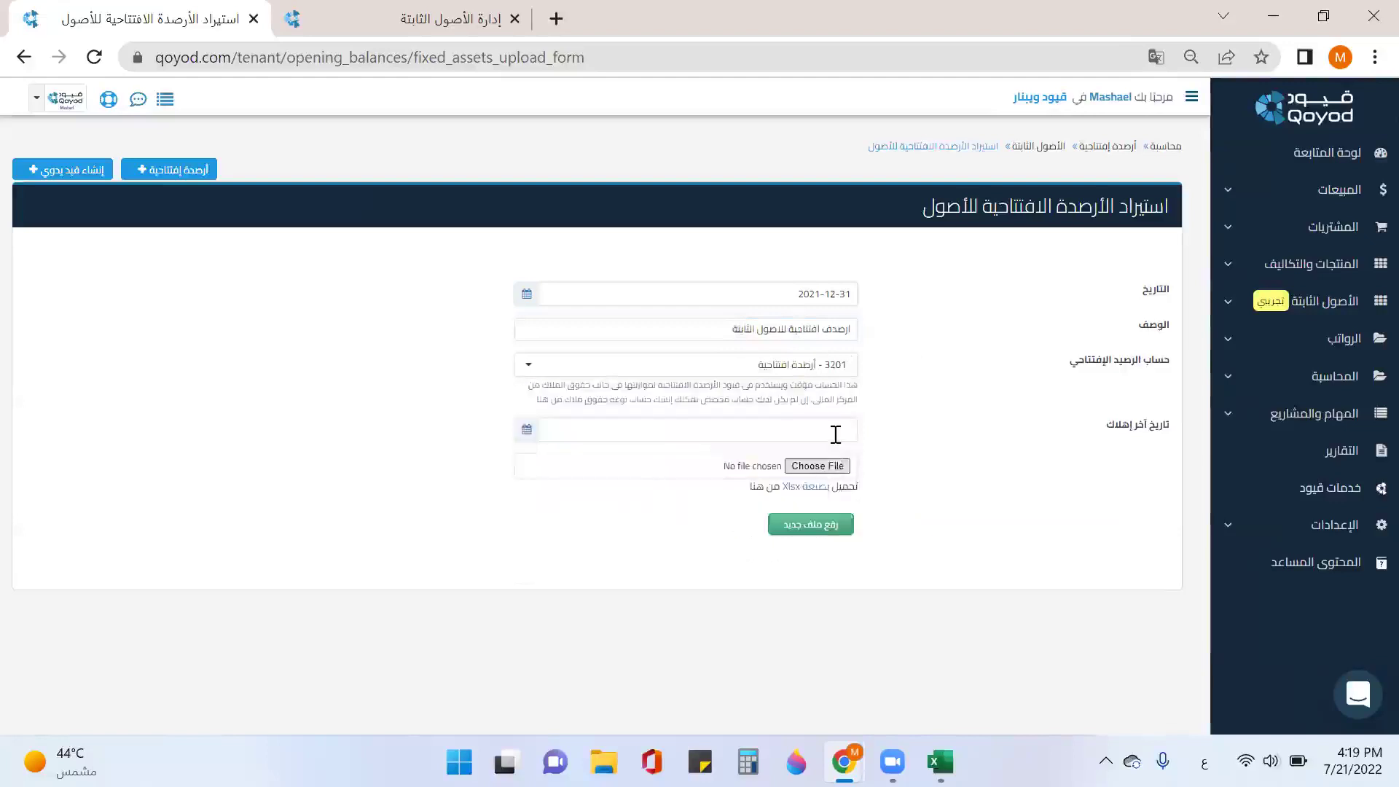
Step: Set last depreciation date to 2021-12-31, then download and open the Xlsx sample template
left_click(836, 434)
left_click(703, 477)
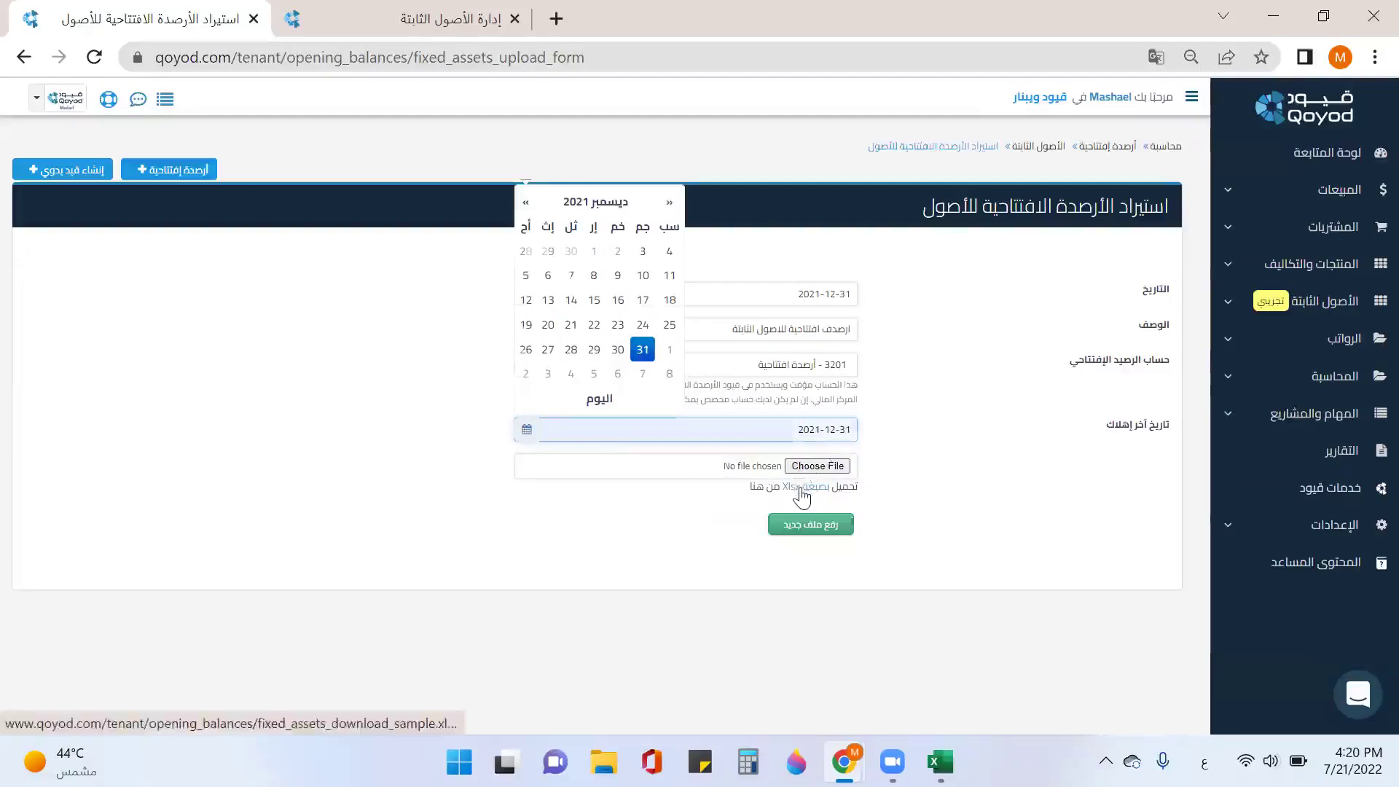
left_click(801, 496)
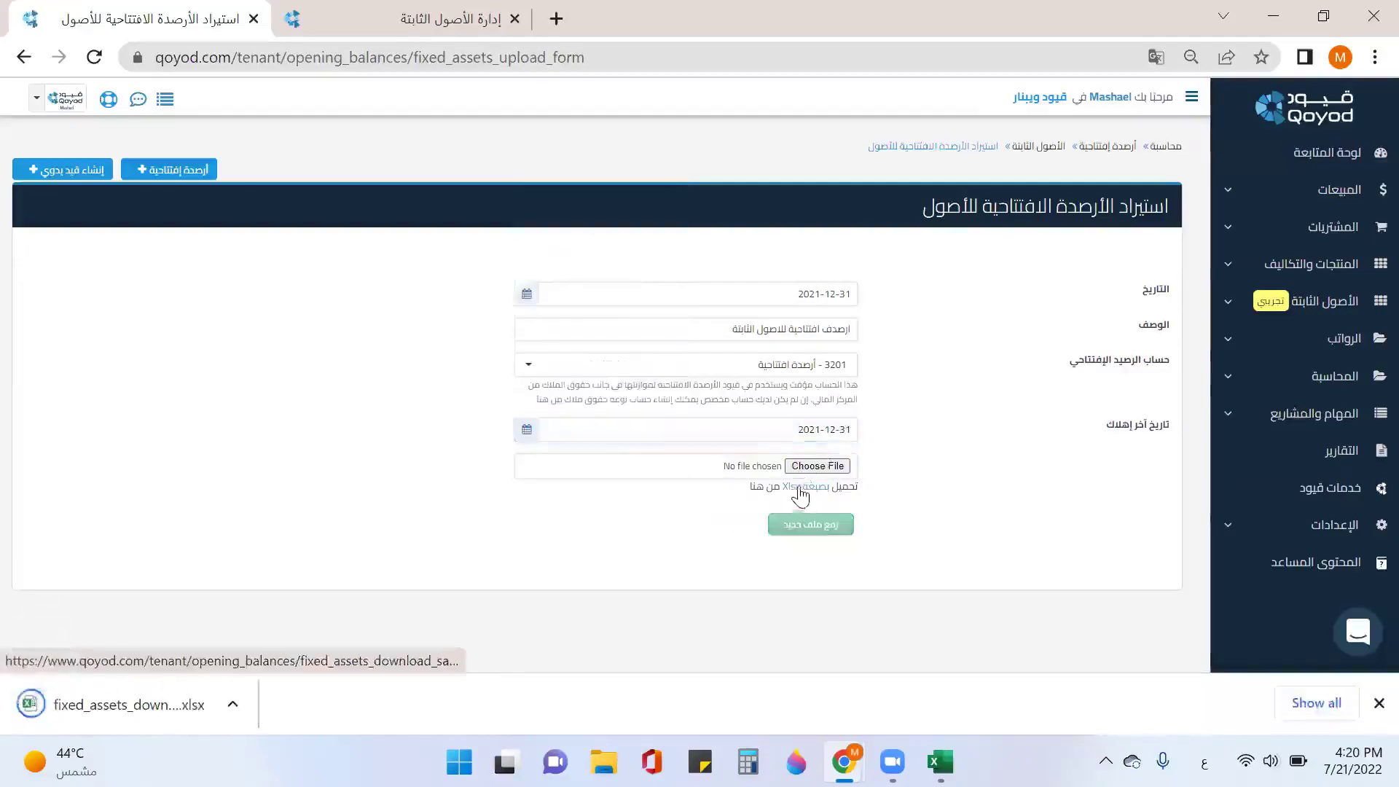
left_click(141, 678)
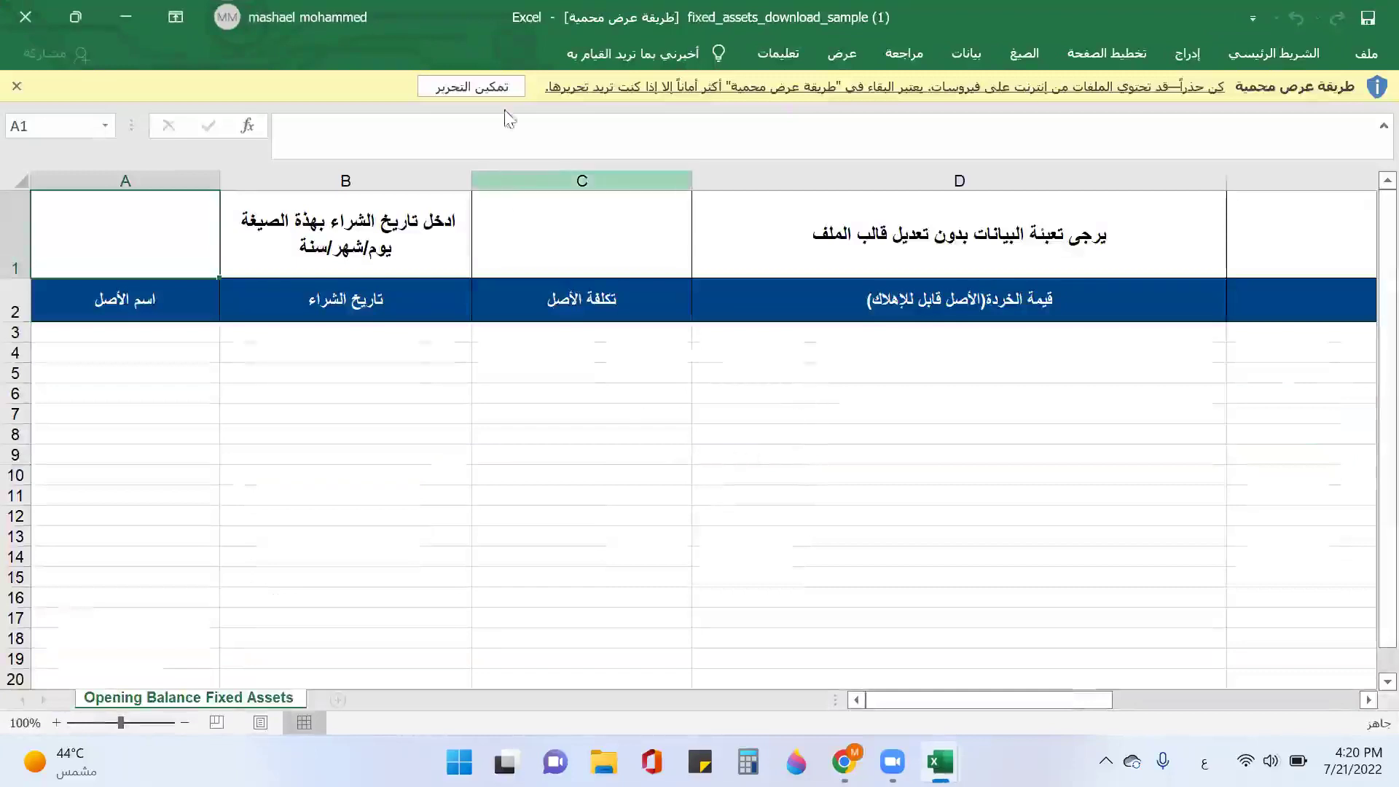
Step: Enable editing and pick the land asset أرض حي النخيل 800 م2 in A3
left_click(481, 87)
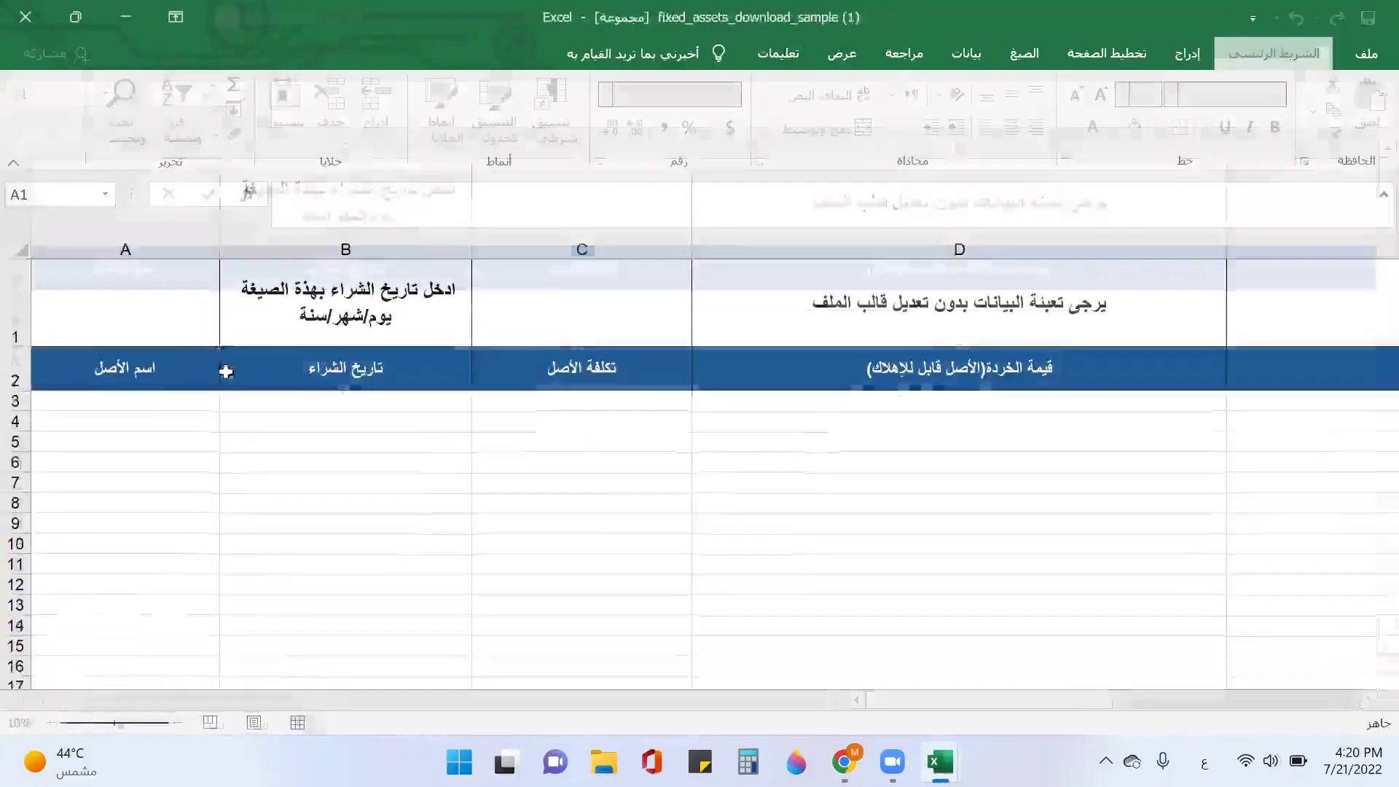
left_click(175, 405)
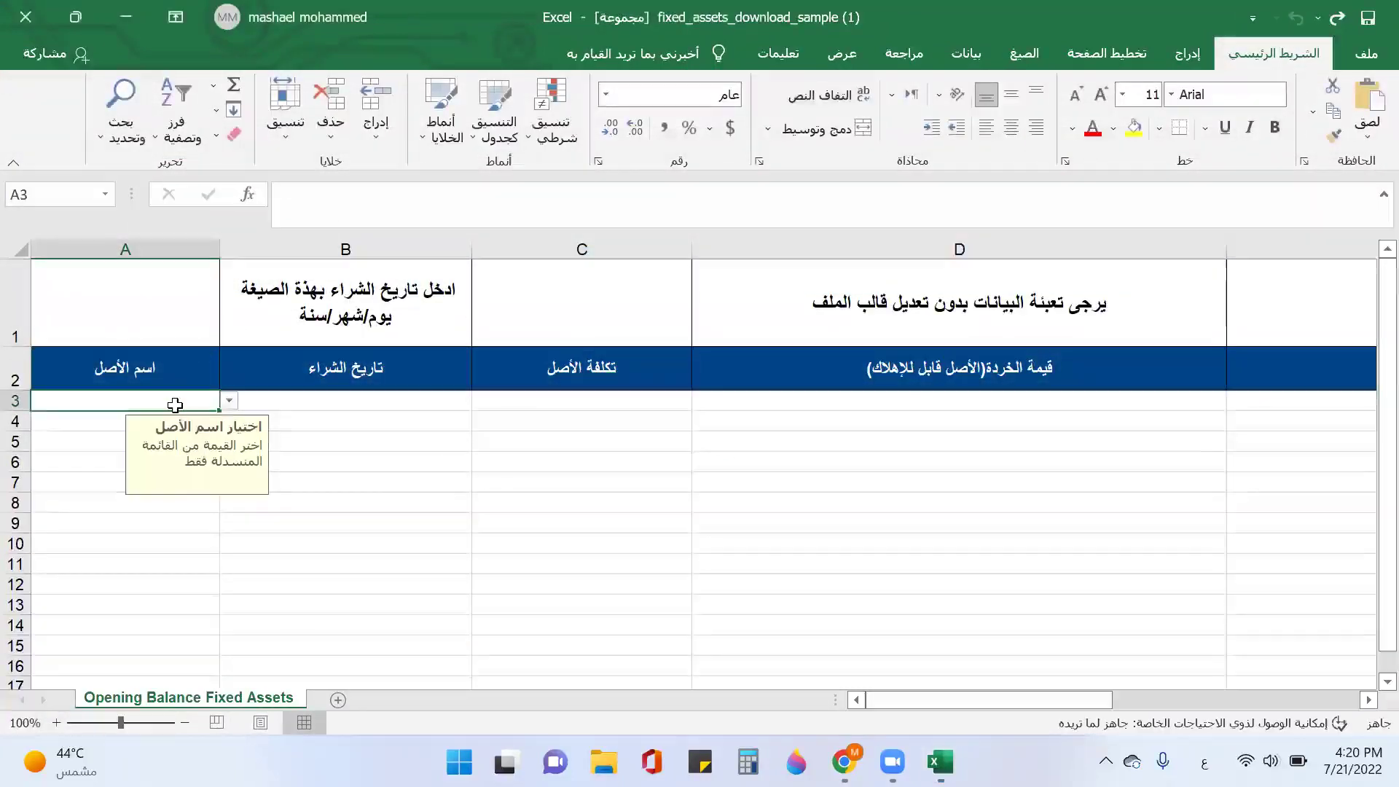
type("أرض")
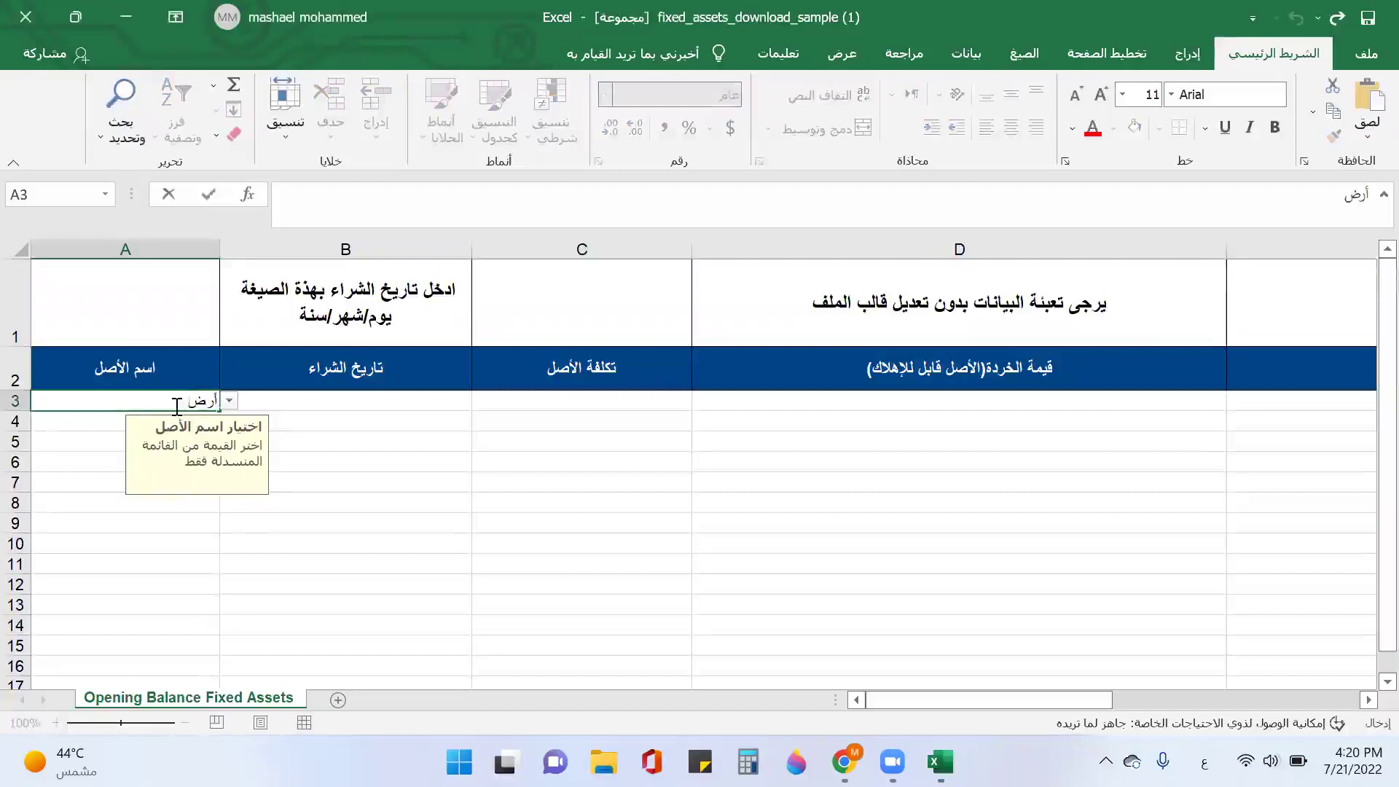
left_click(267, 402)
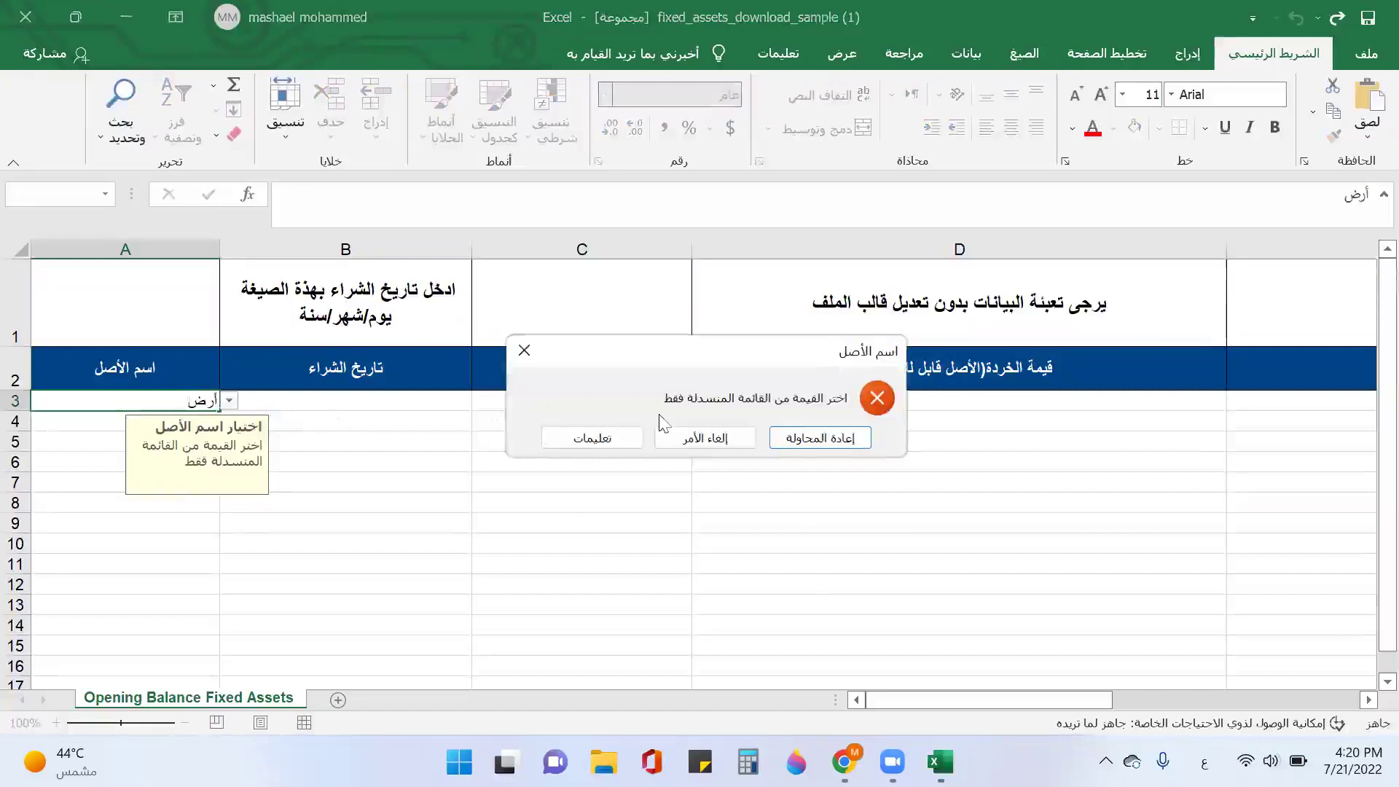
left_click(524, 351)
left_click(229, 401)
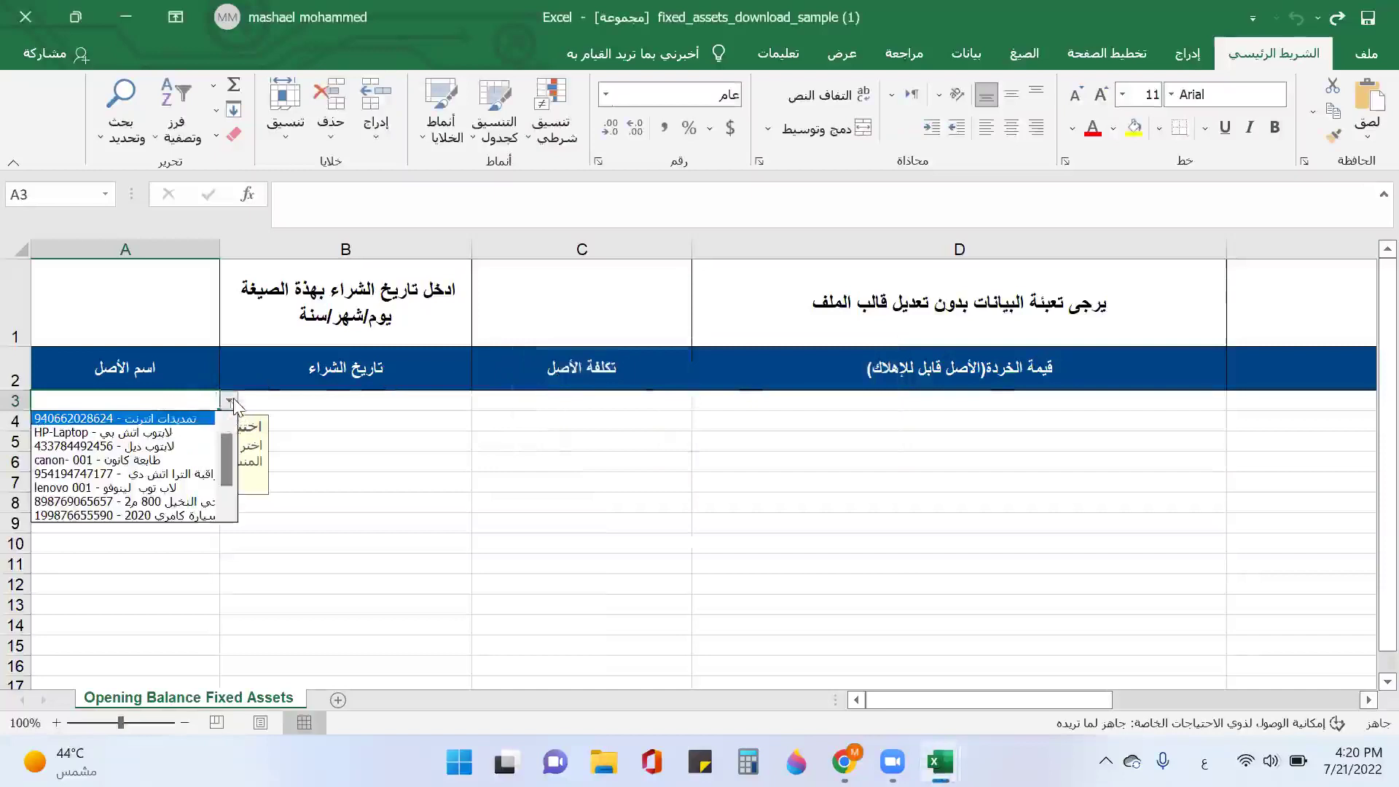
left_click(191, 503)
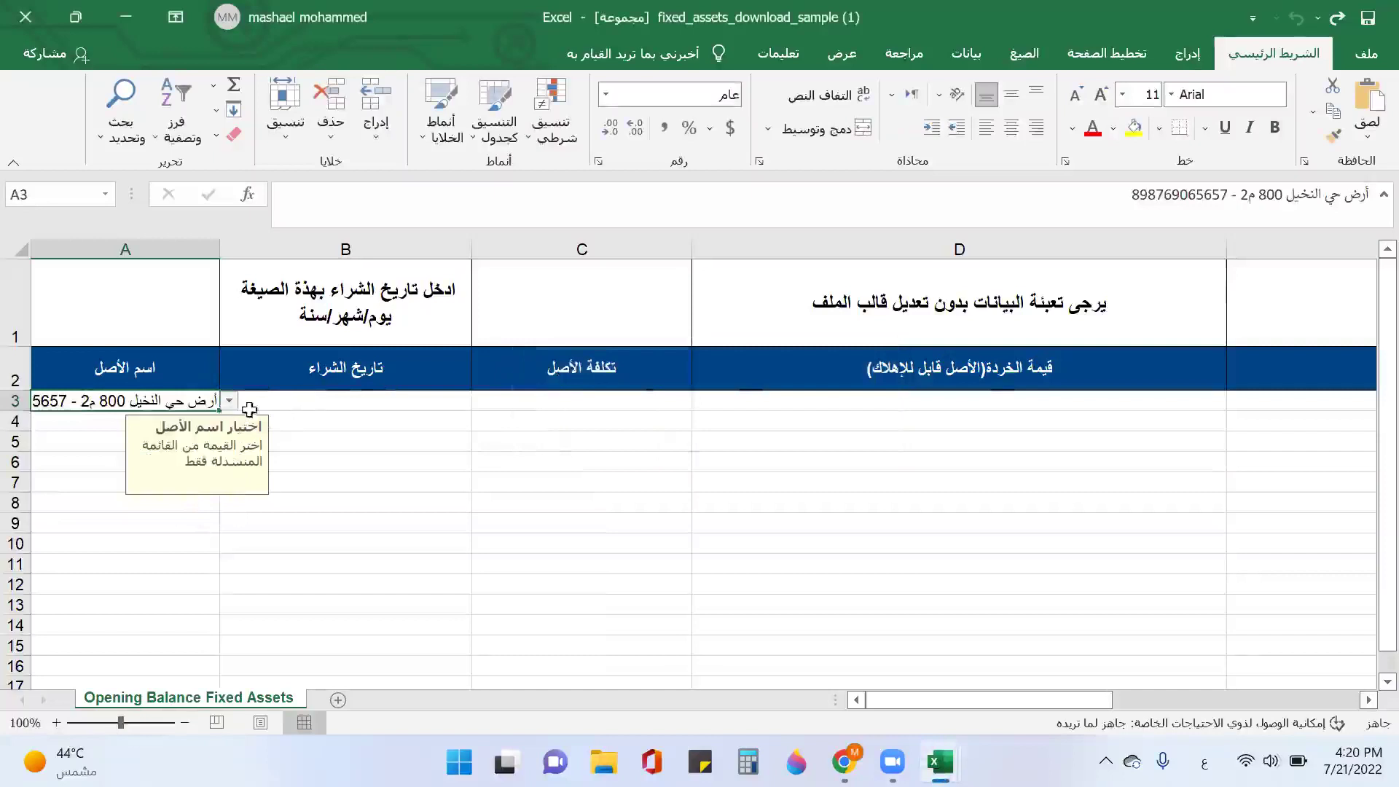
Step: Pick the asset سيارة كامري 2020 from the list in A4
left_click(281, 406)
left_click(206, 419)
left_click(229, 420)
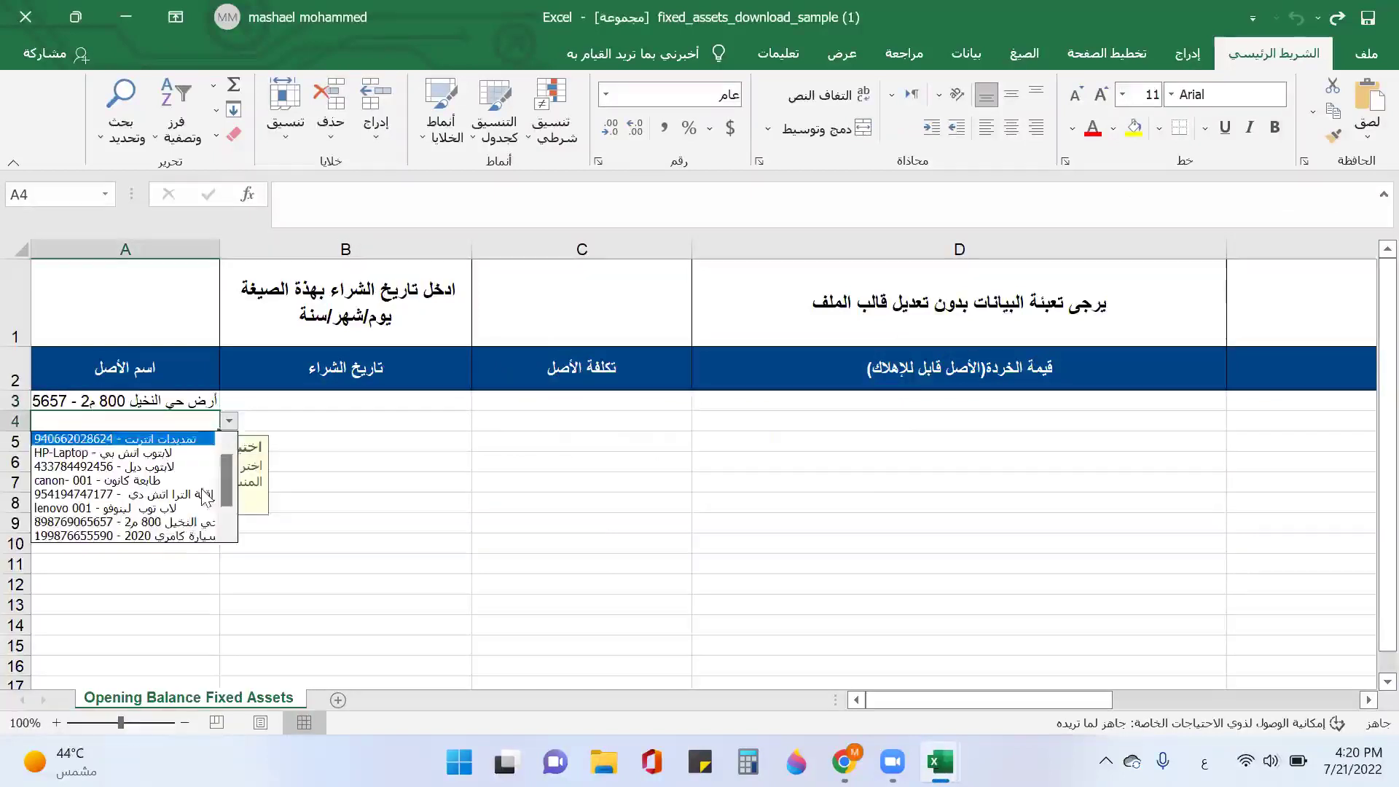
left_click(193, 535)
left_click(306, 406)
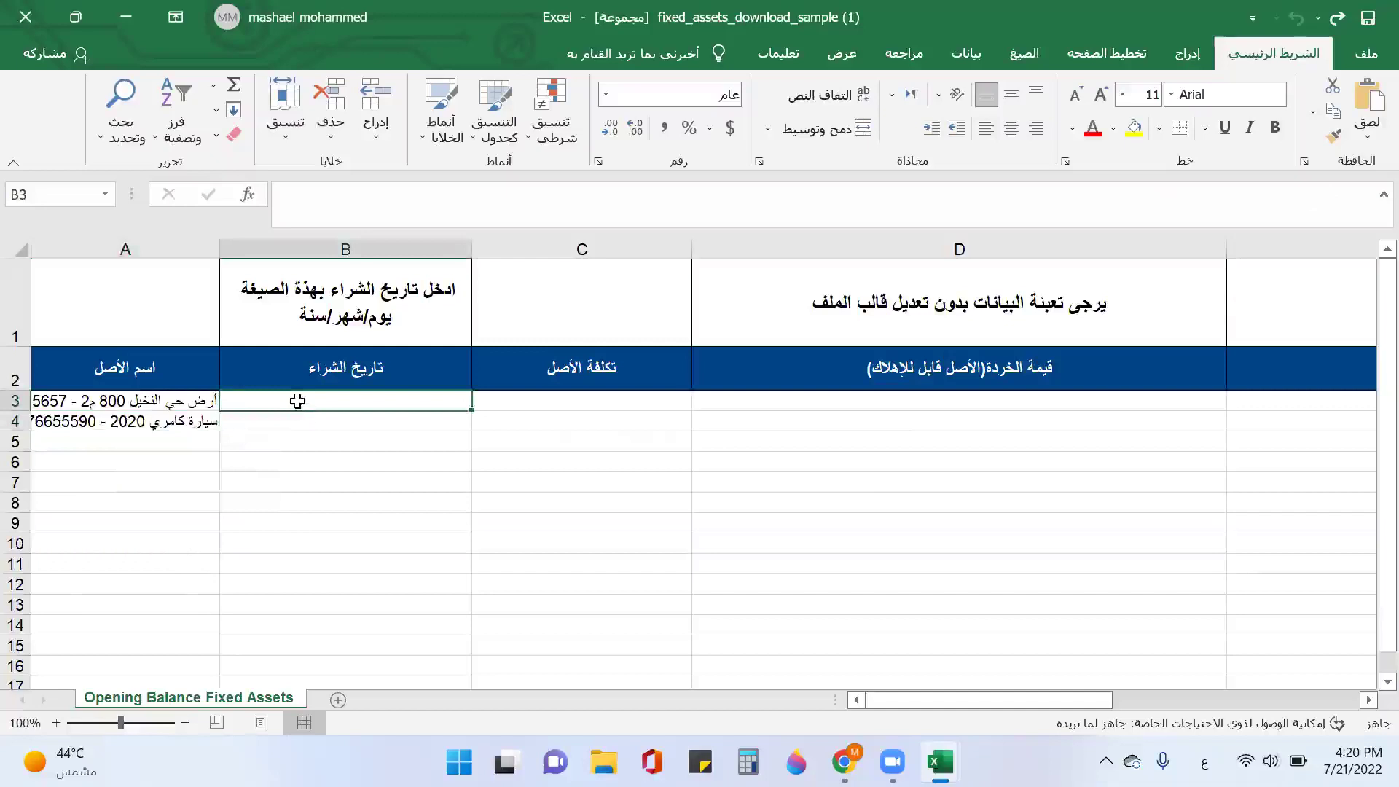
Step: Enter purchase dates 4/27/2021 in B3 and 1/3/2020 in B4
type("2")
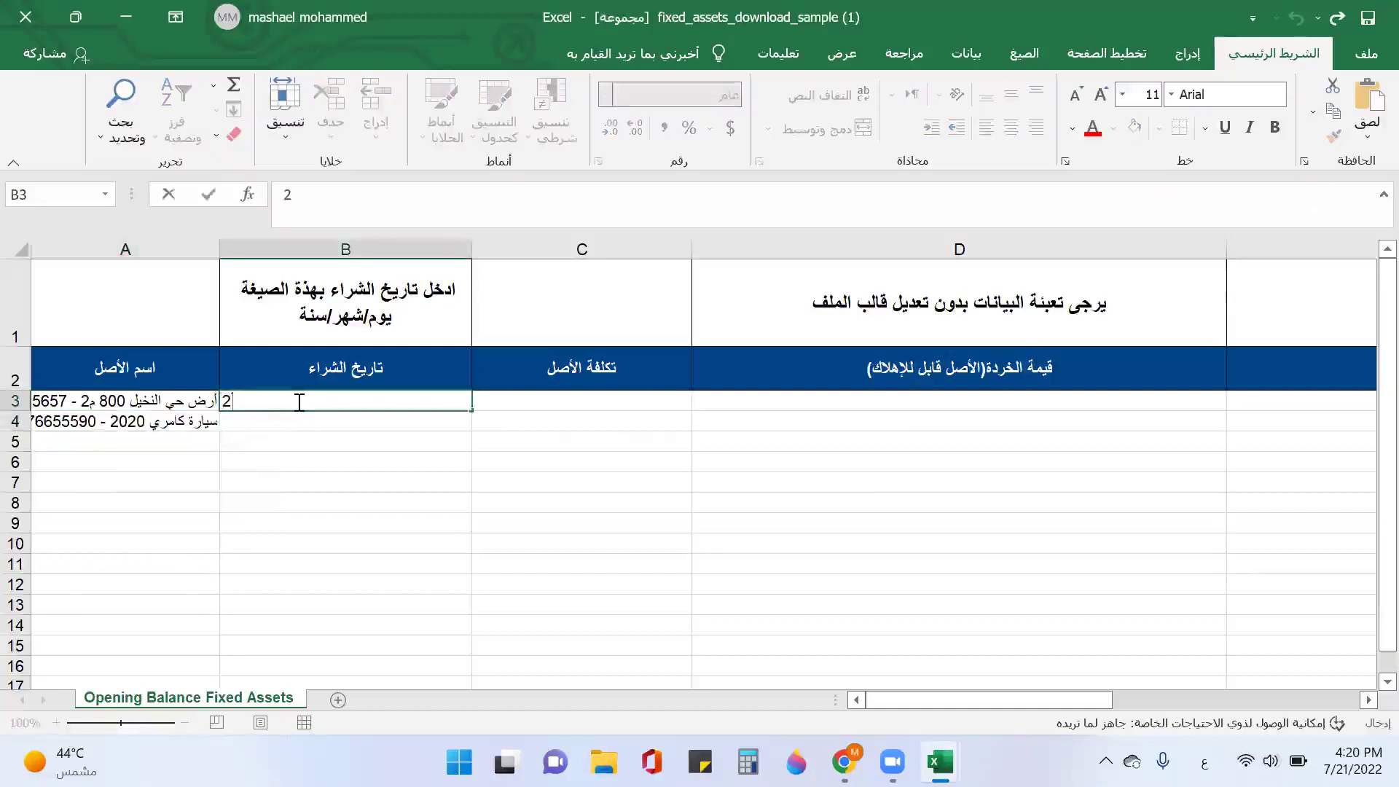
type("020-4-27")
key("Return")
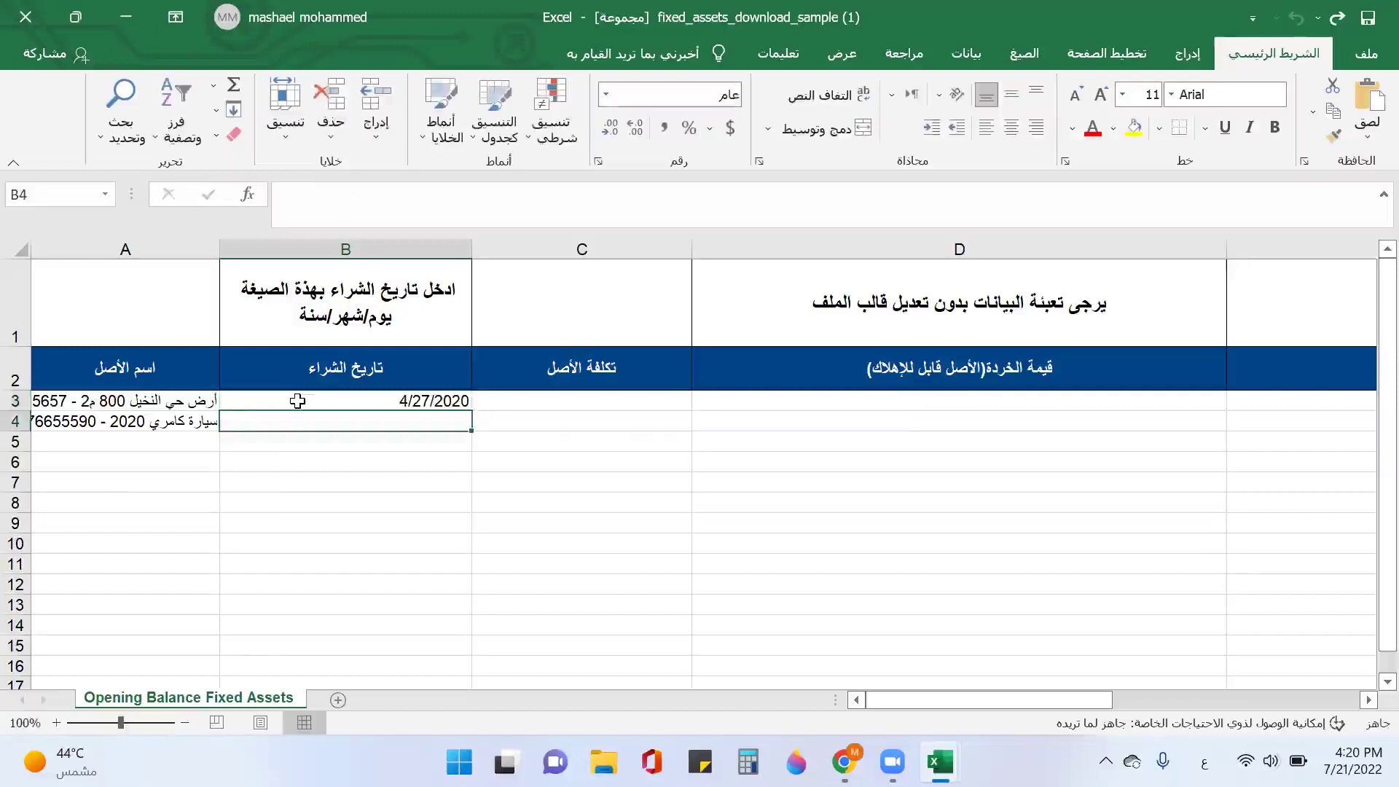
type("2020")
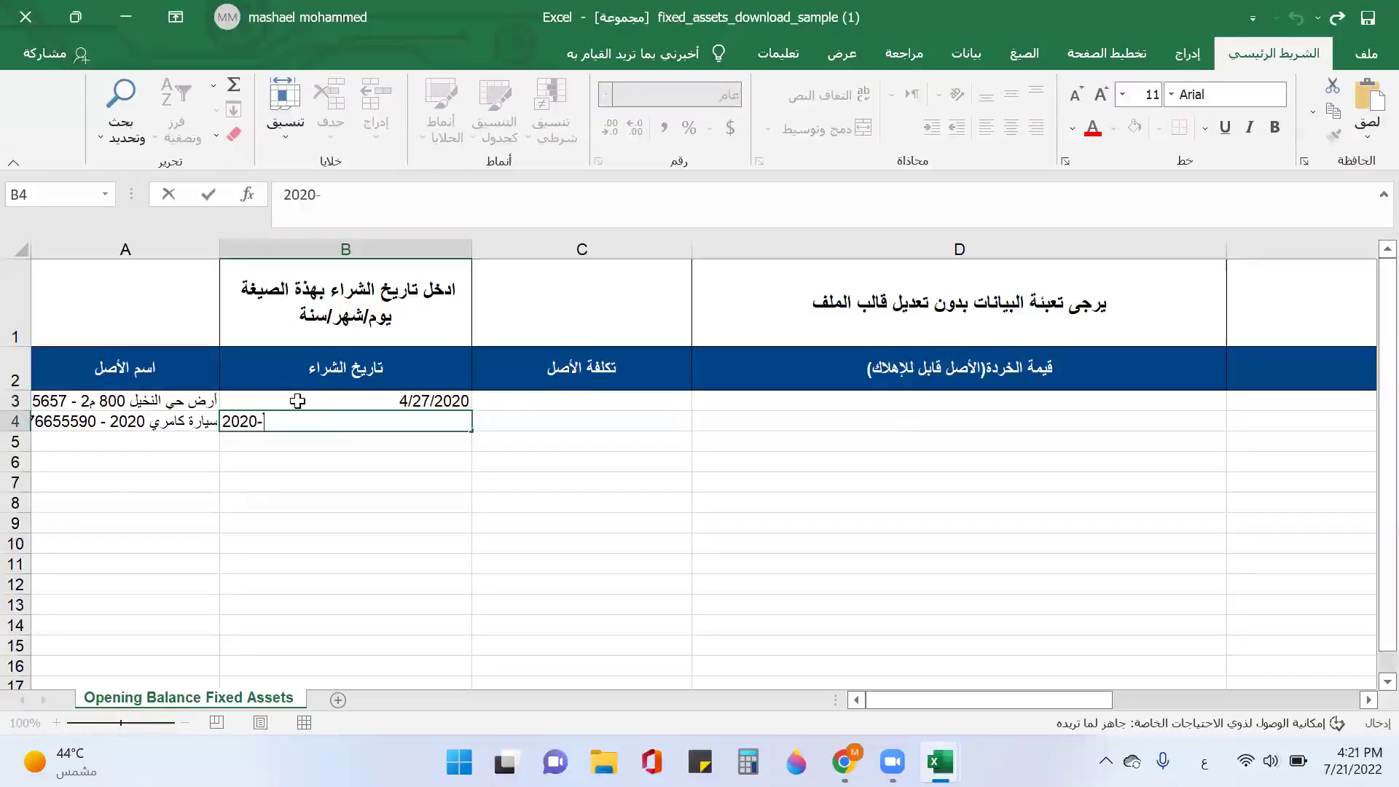
type("-1-3")
left_click(463, 402)
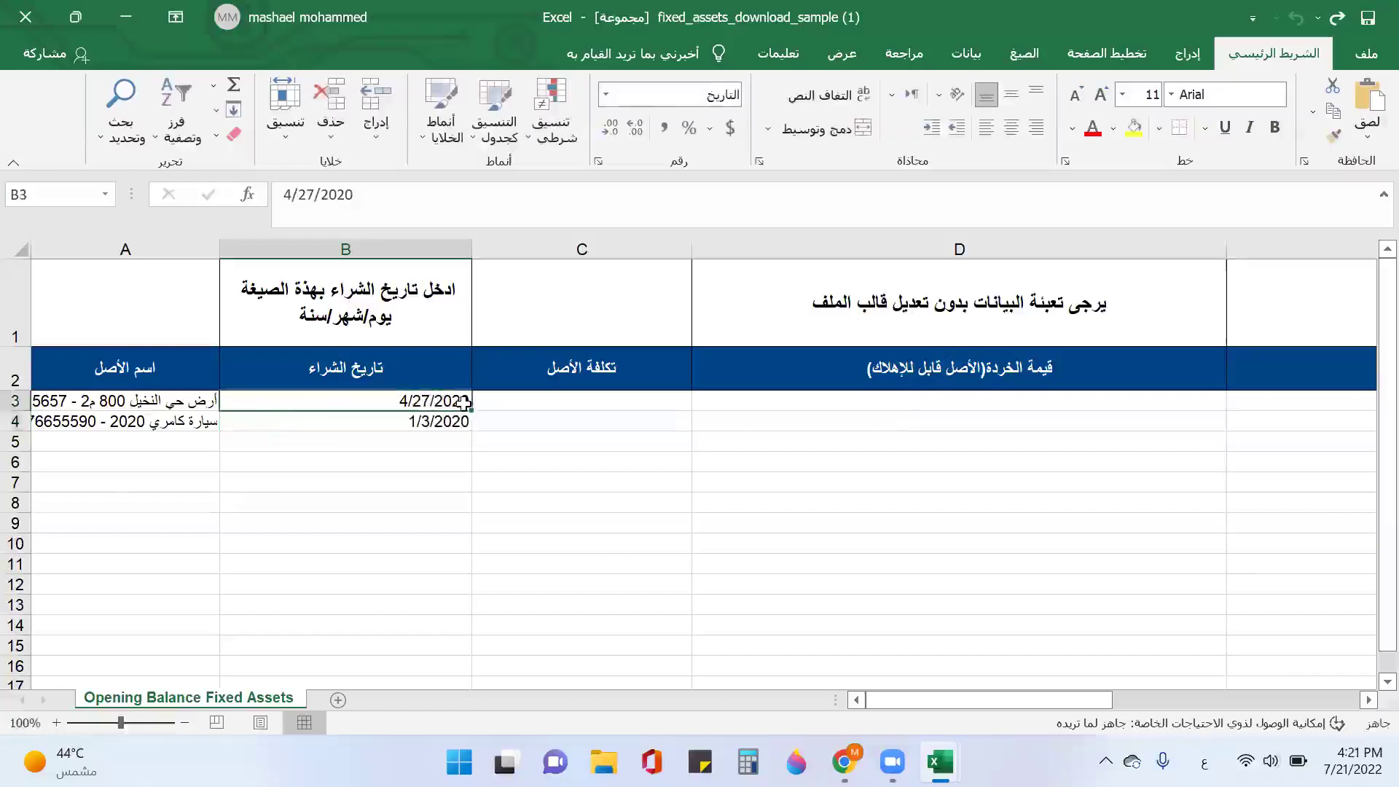
double_click(464, 403)
left_click_drag(463, 403, 471, 403)
type("1")
left_click(508, 400)
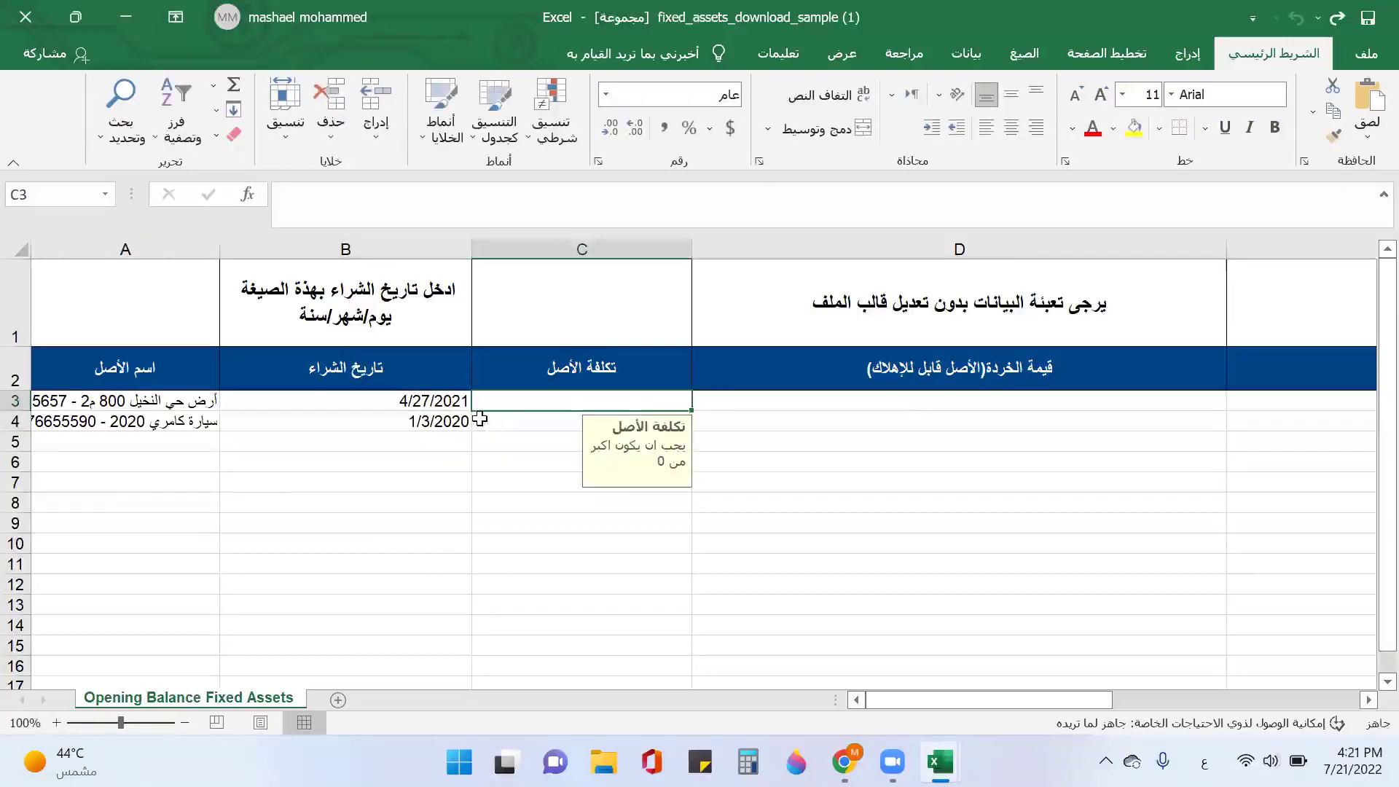
Step: Enter asset costs 950000 in C3 and 145000 in C4
type("950000")
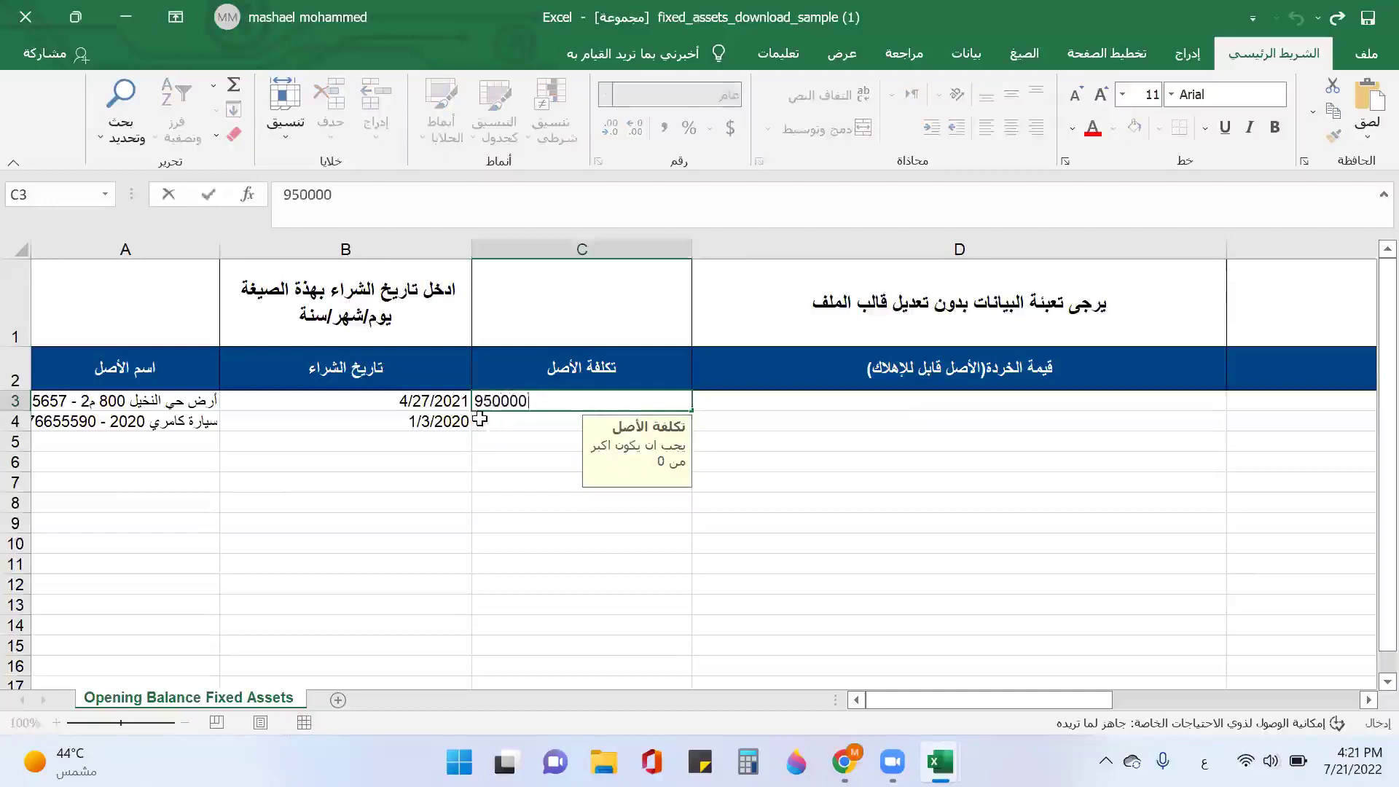
left_click(485, 421)
type("145000")
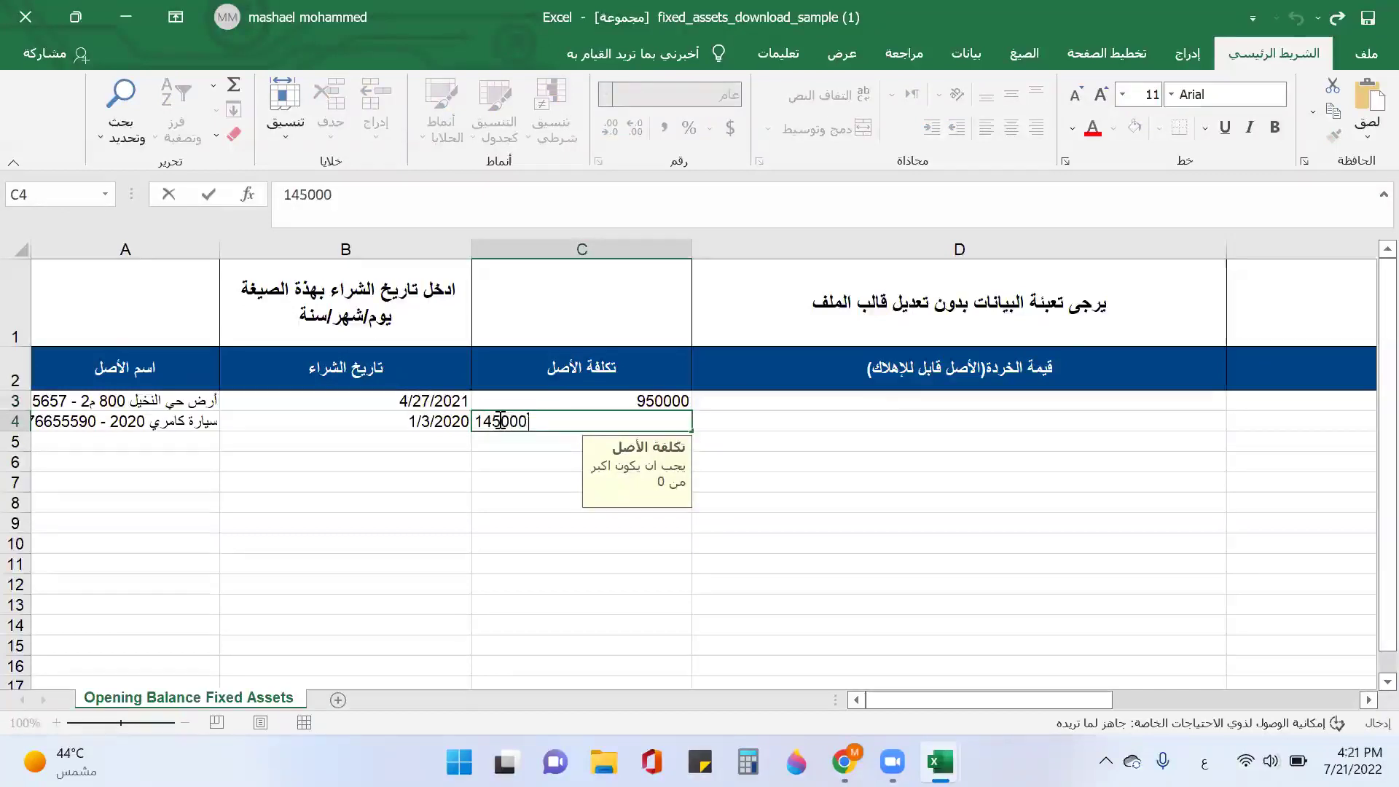
left_click(740, 402)
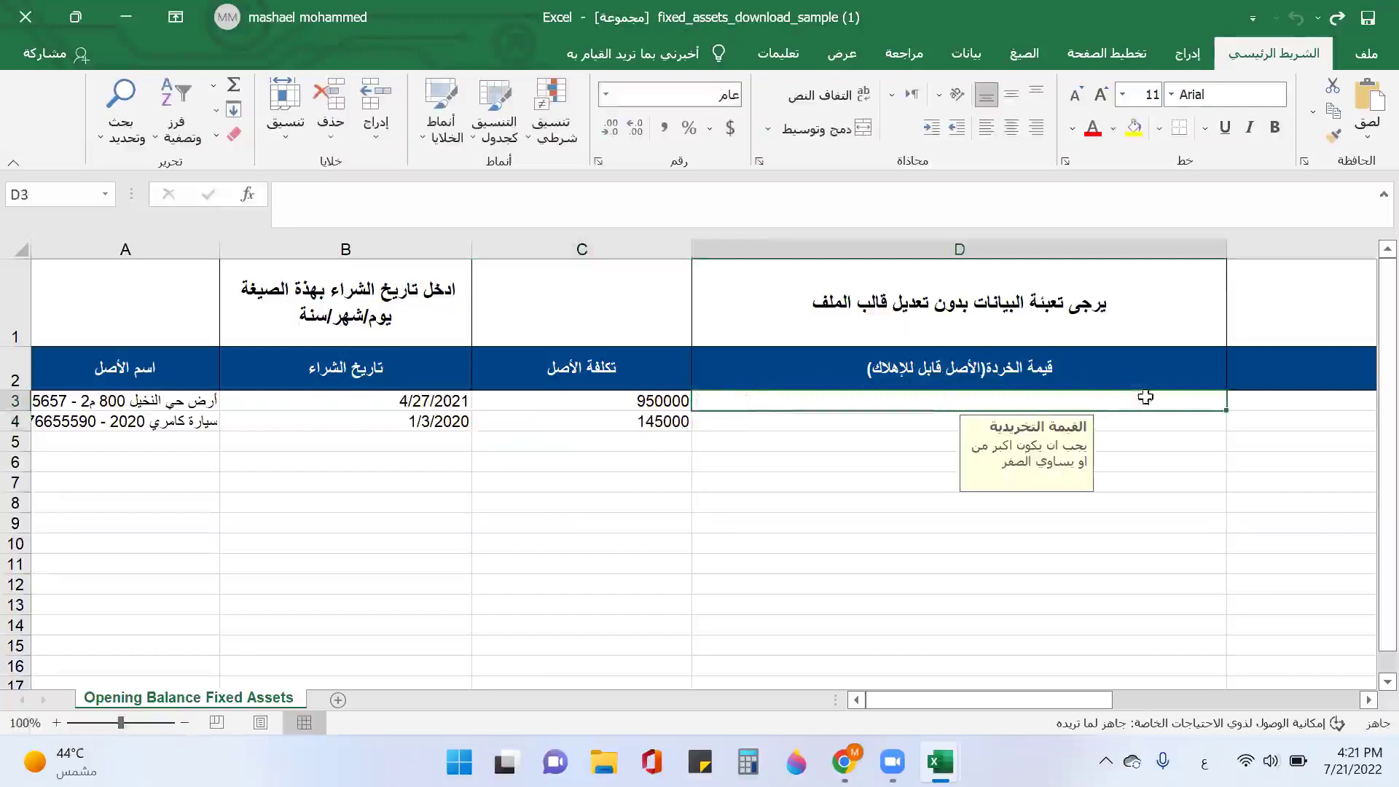
Step: Enter salvage value 20000 for the Camry 2020 row in D4
left_click(741, 420)
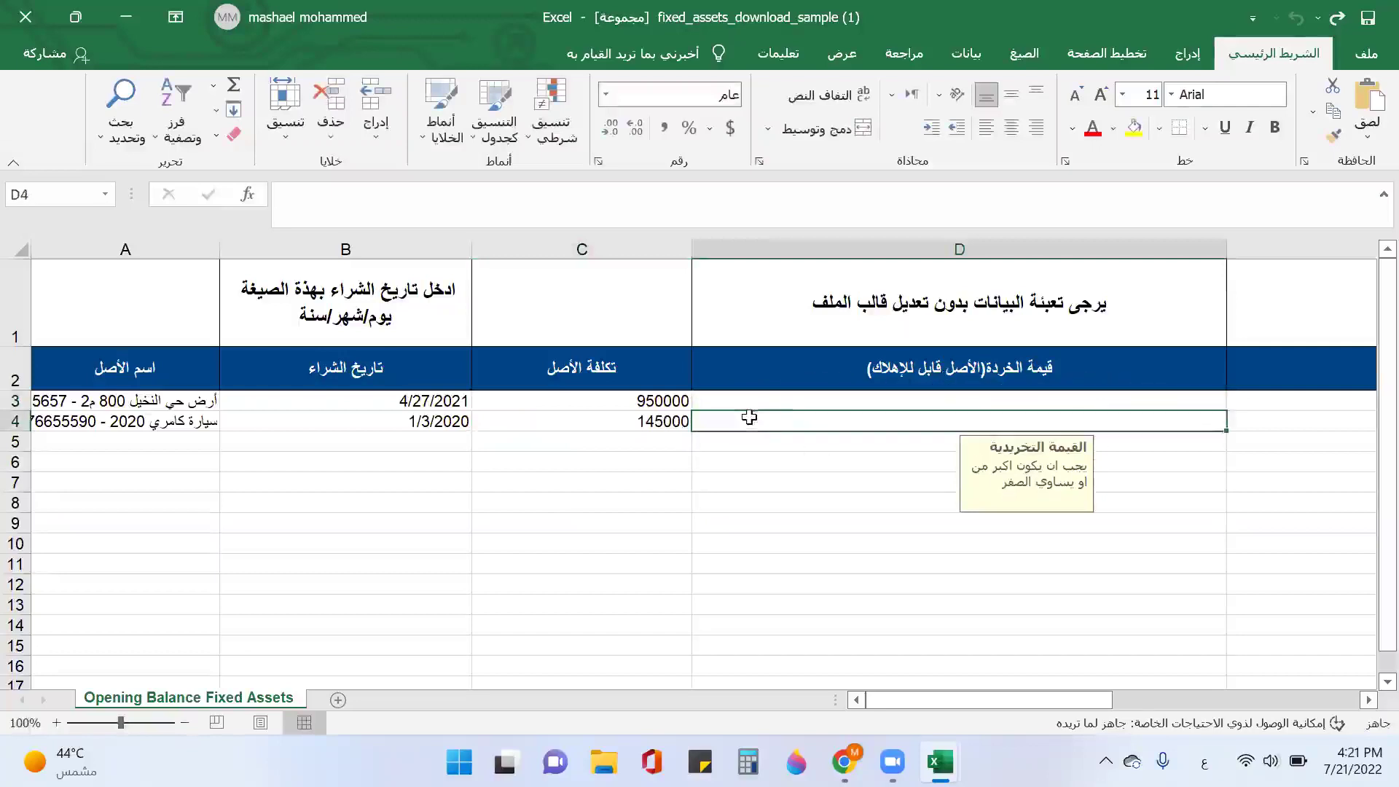
type("2000")
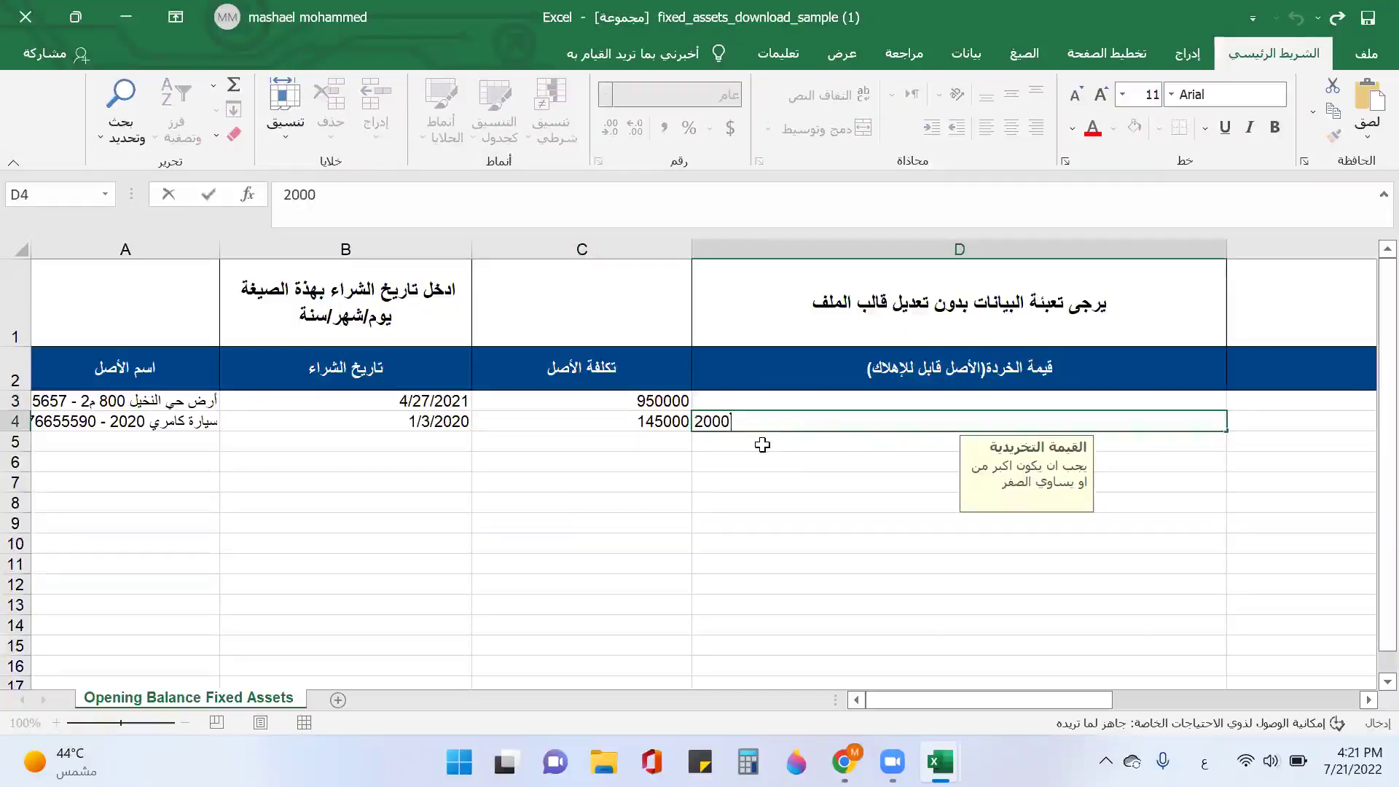
type("0")
left_click(1236, 401)
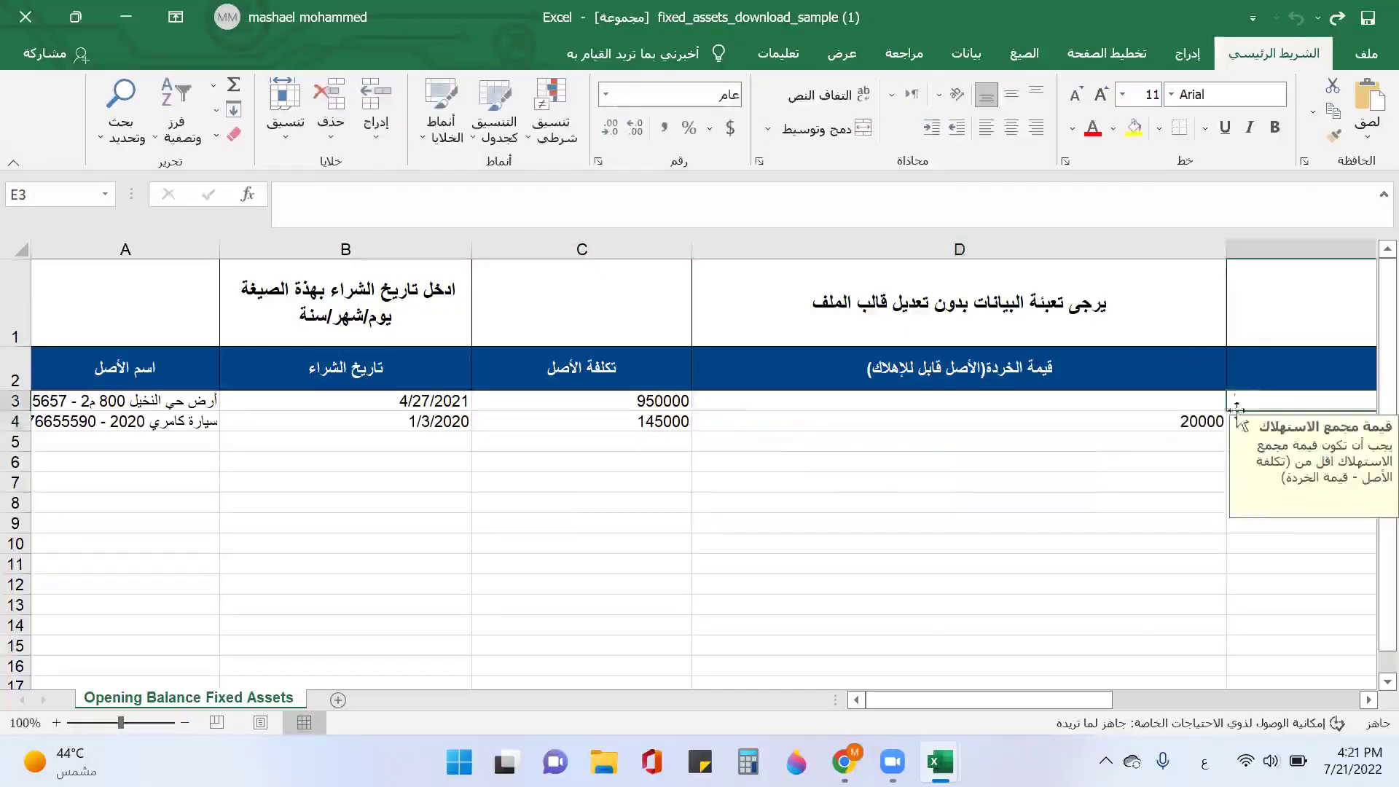
Step: Enter 37500 accumulated depreciation in E4 and save the workbook
left_click(1369, 699)
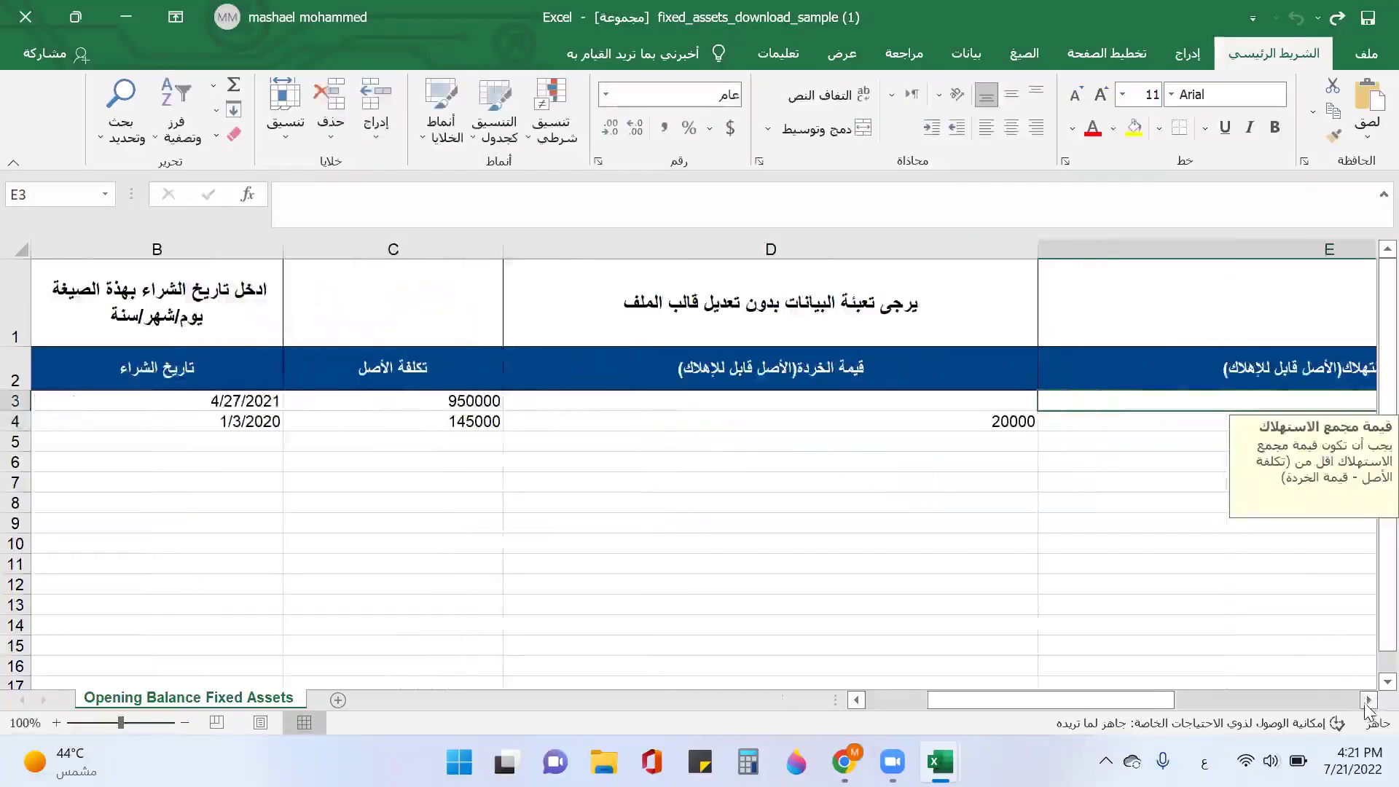
left_click(1368, 699)
left_click(1368, 700)
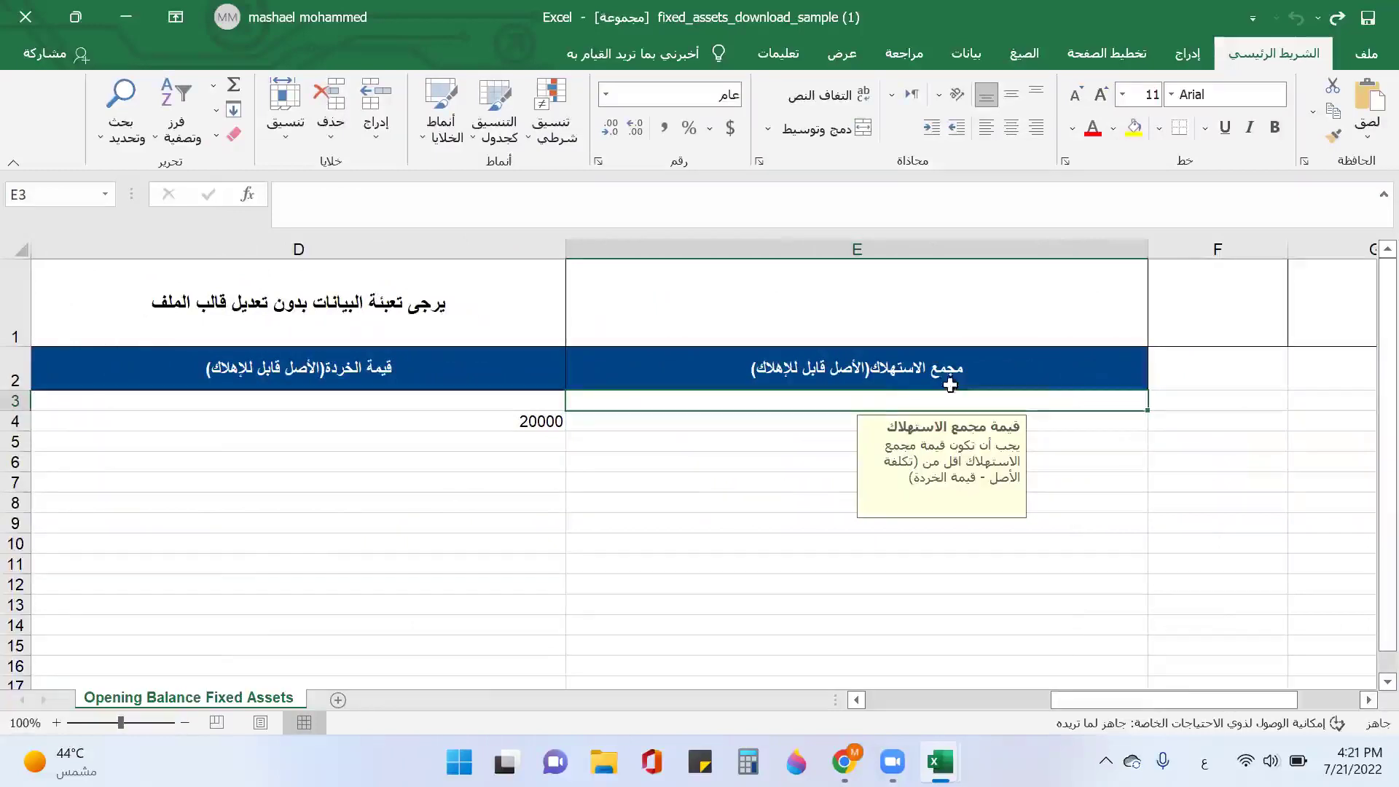
left_click(679, 429)
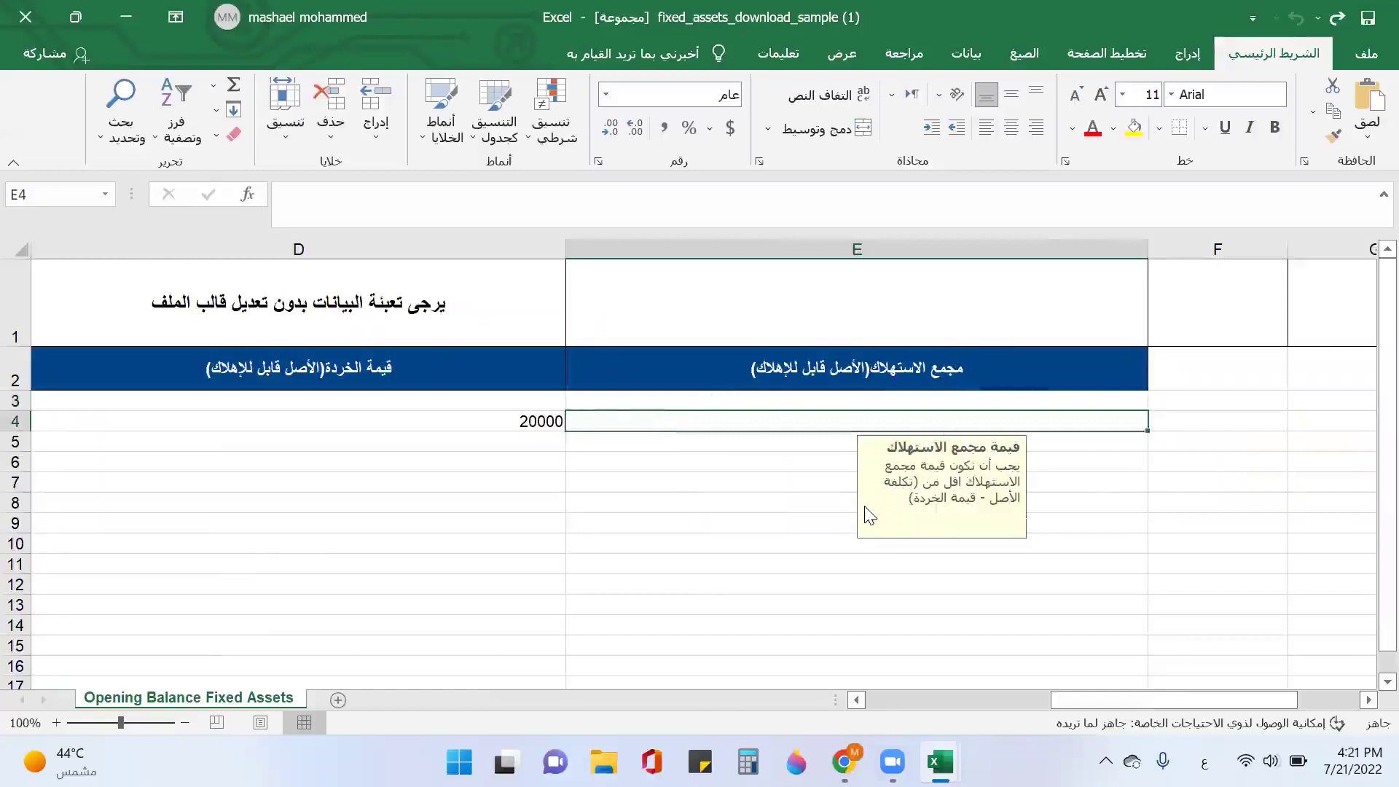
type("37500")
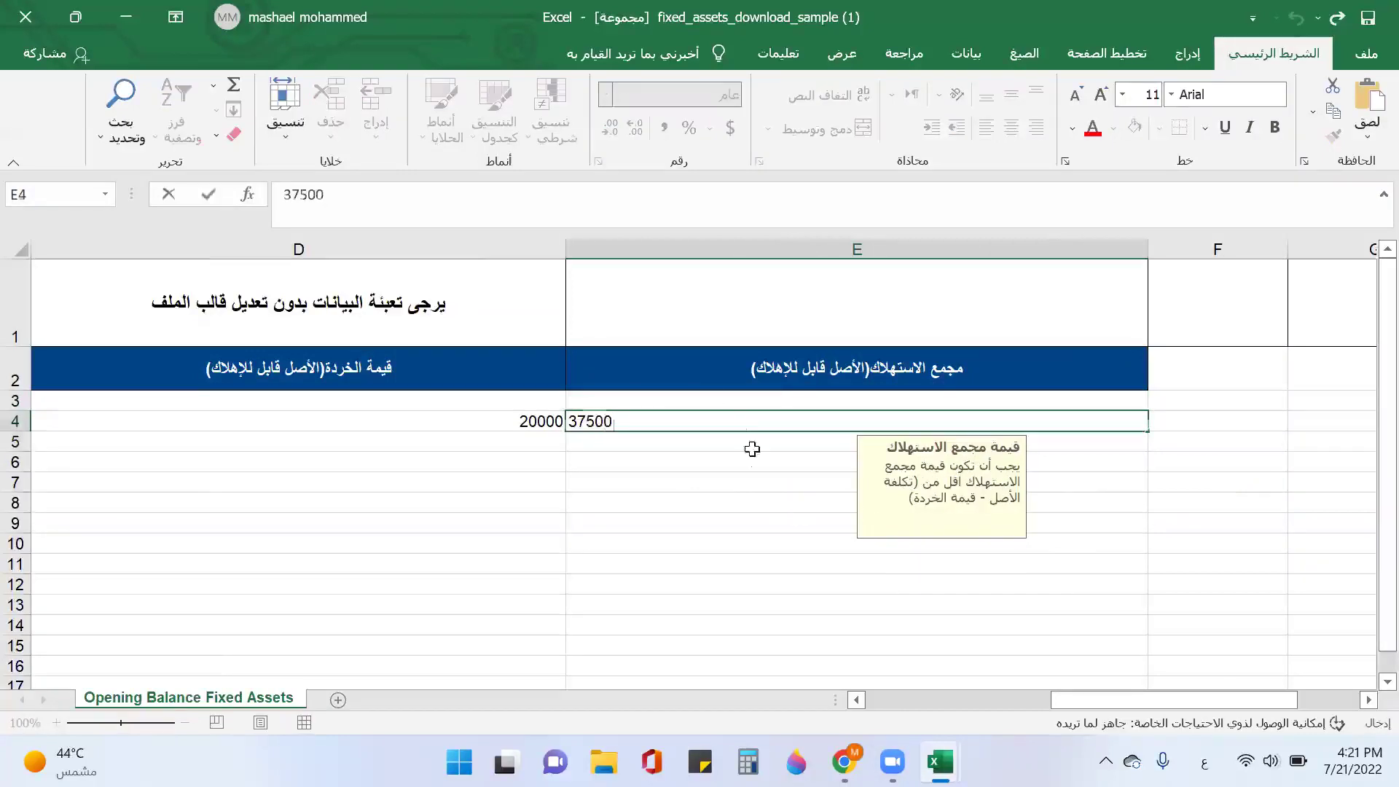
key("Return")
left_click(1366, 23)
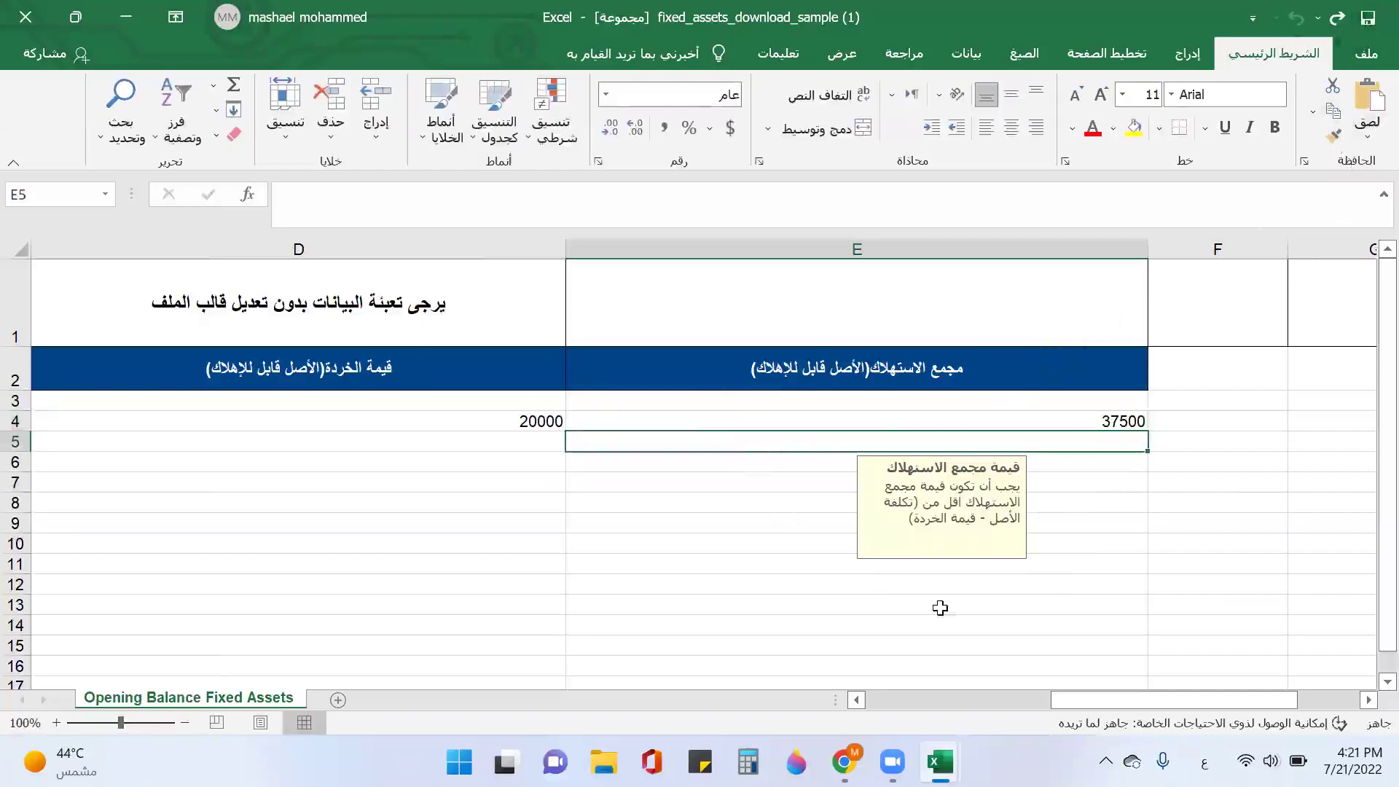
Step: Reload the Qoyod opening-balance upload form and attach fixed_assets_download_sample (1).xlsx
mouse_move(844, 761)
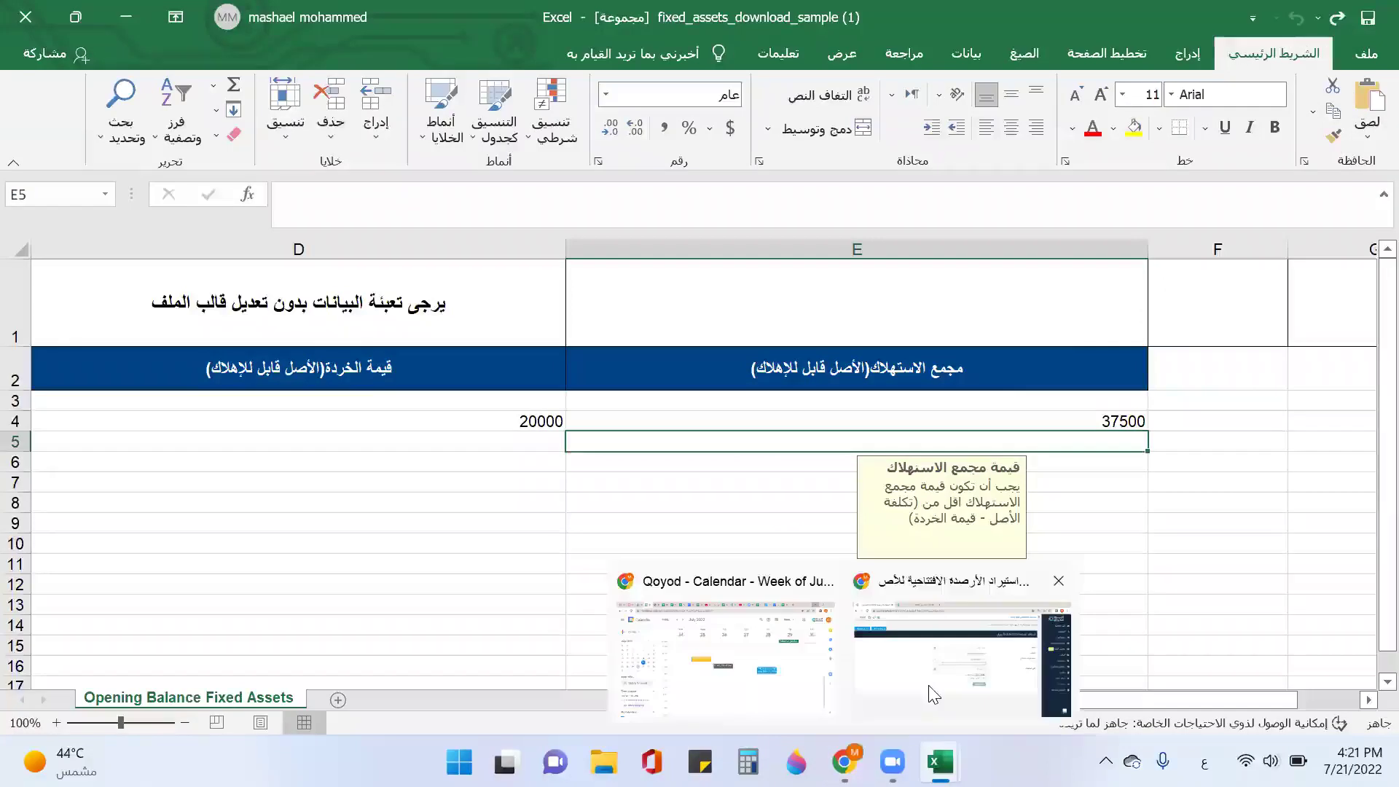
left_click(934, 695)
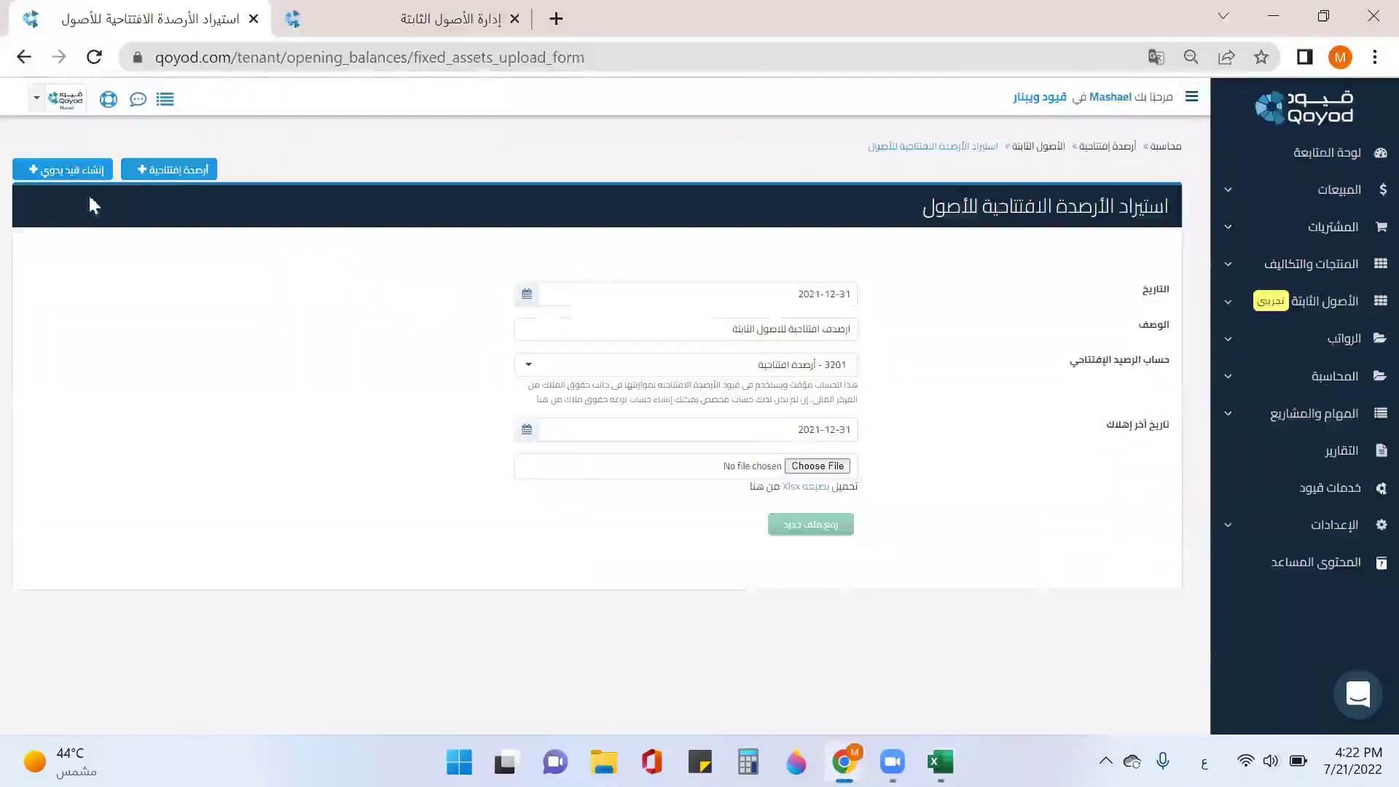
left_click(94, 56)
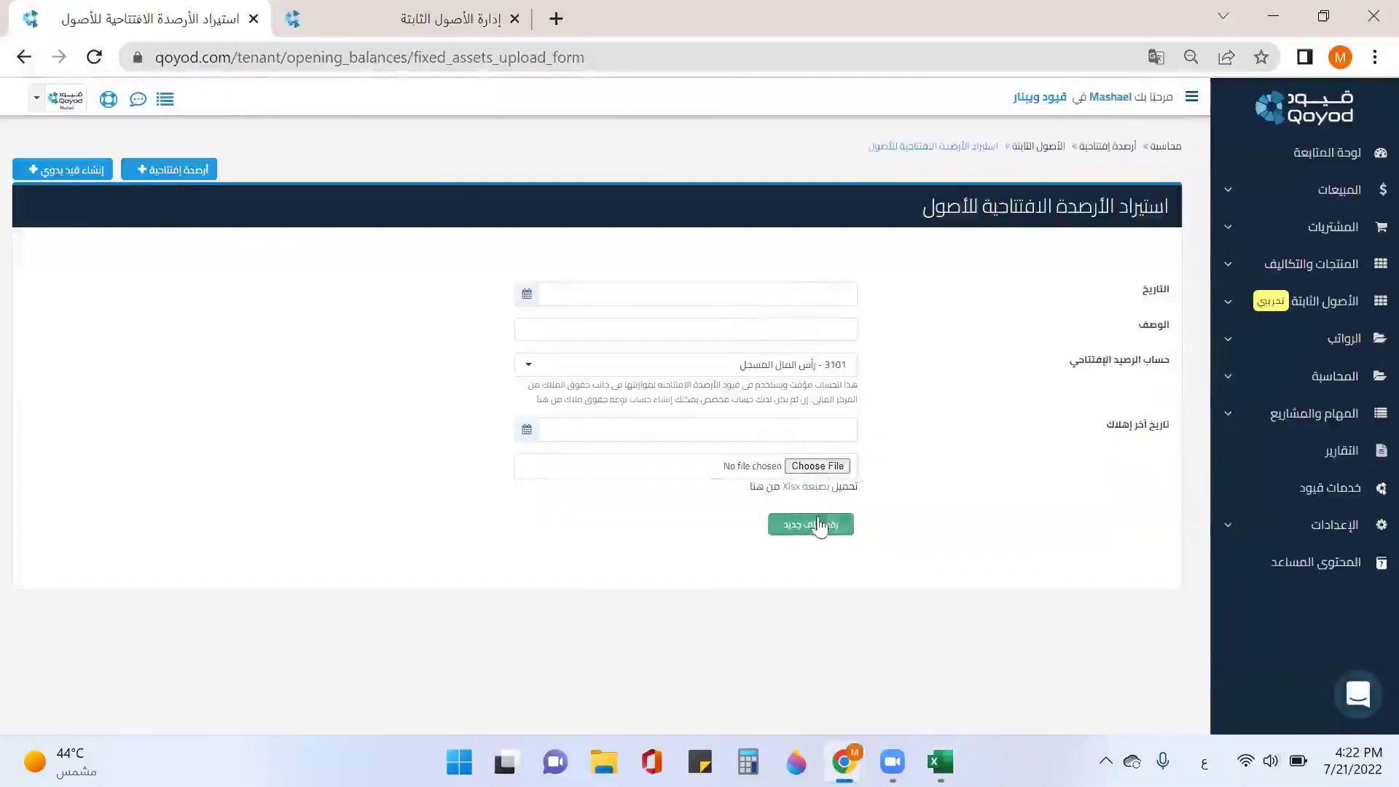
left_click(817, 465)
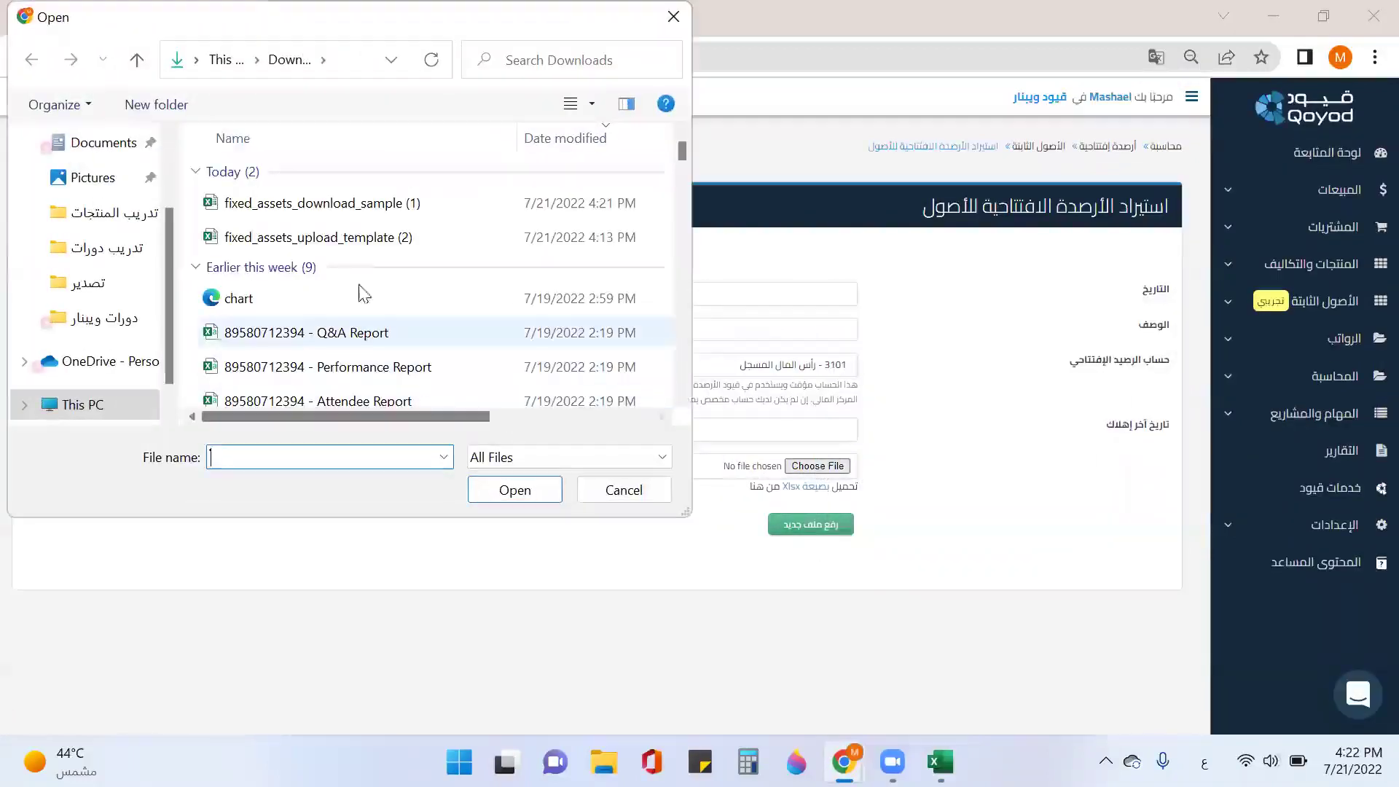
double_click(269, 202)
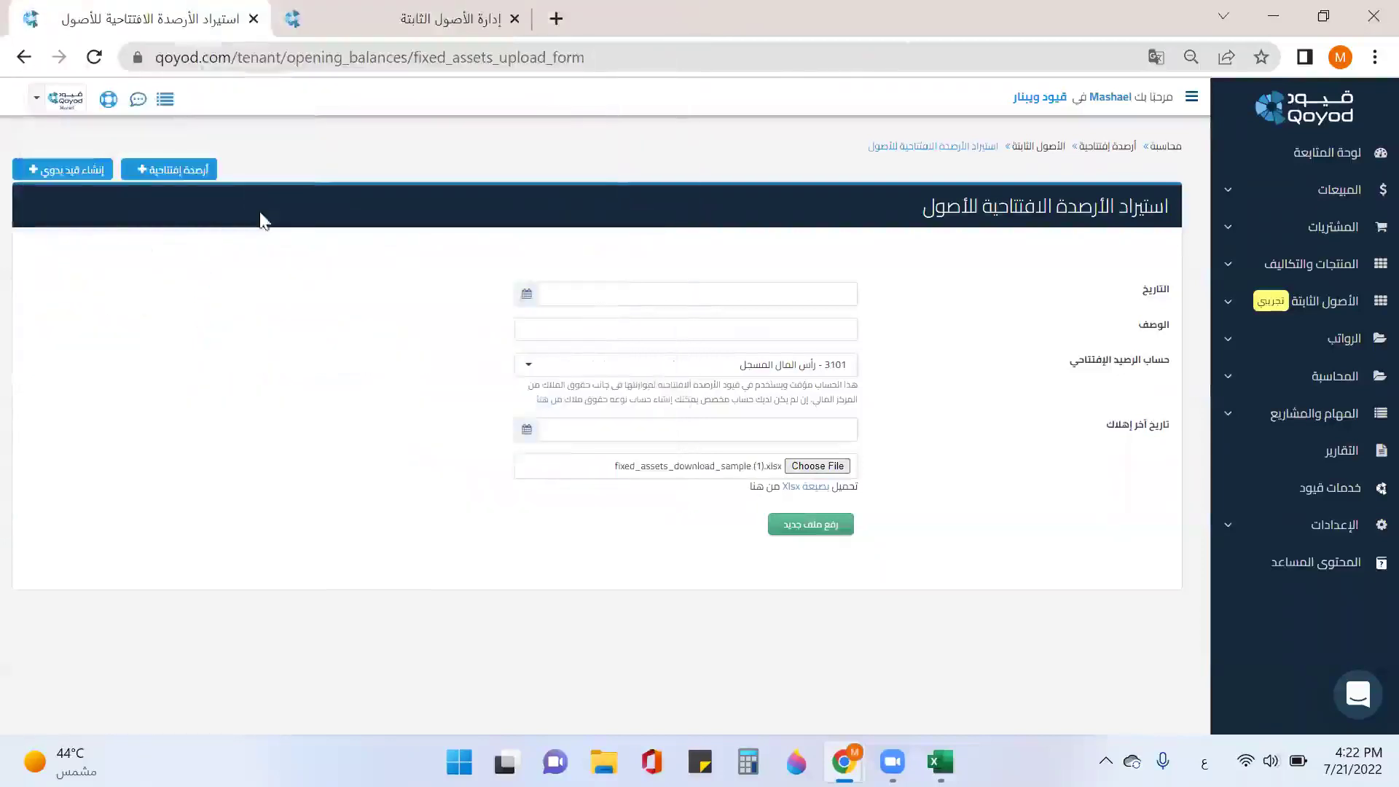
Step: Date it 2021-12-31, add the fixed-assets description, pick account 3201, set last depreciation 2021-12-31, and upload
left_click(781, 293)
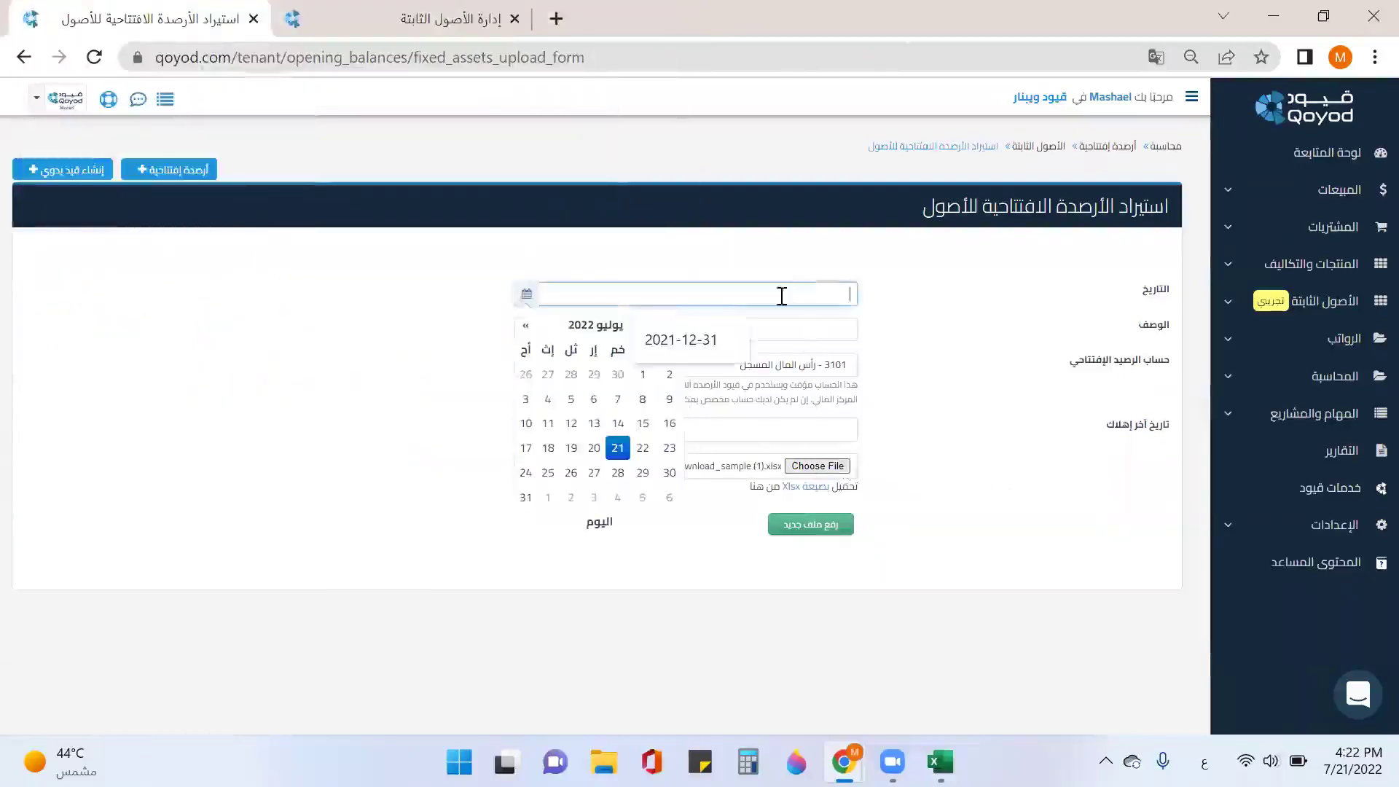
left_click(692, 339)
left_click(777, 337)
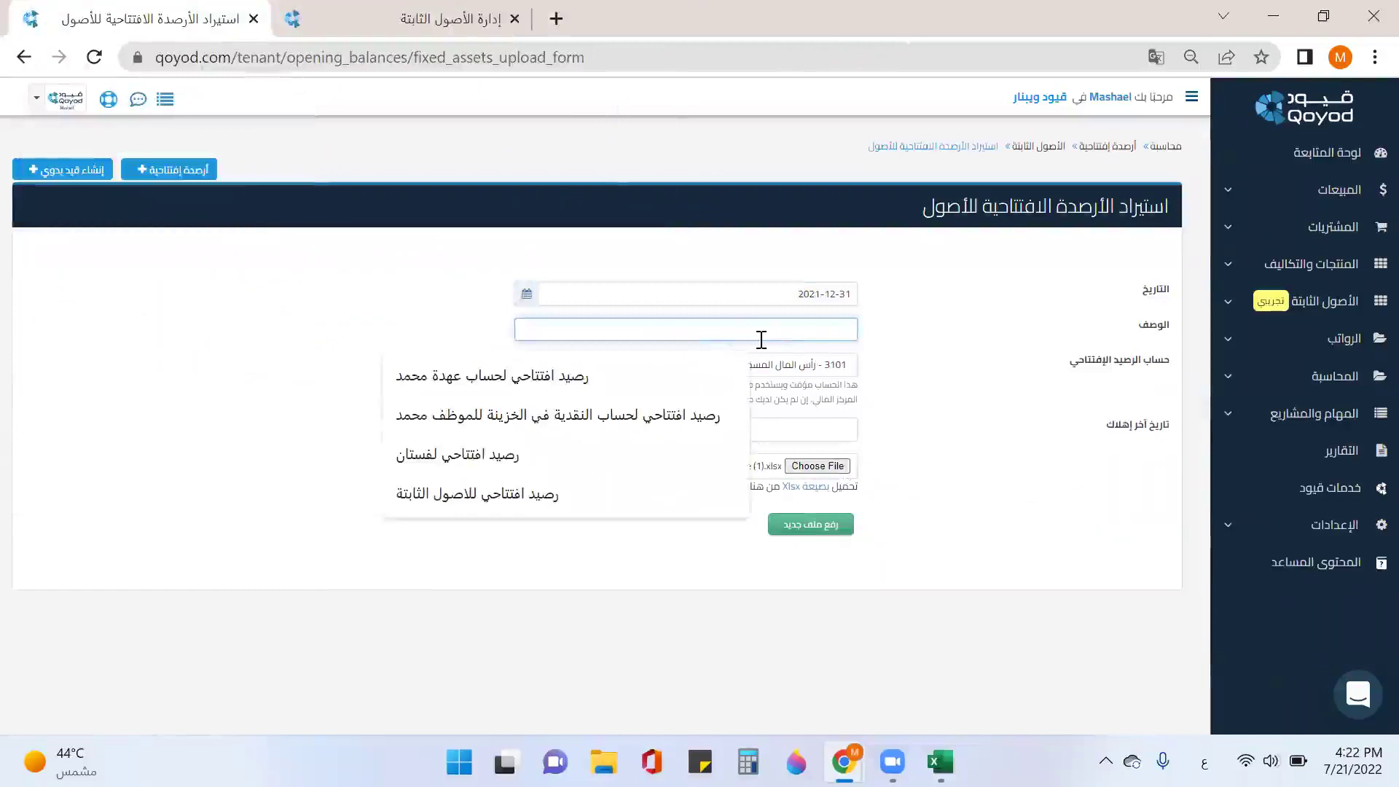
left_click(676, 493)
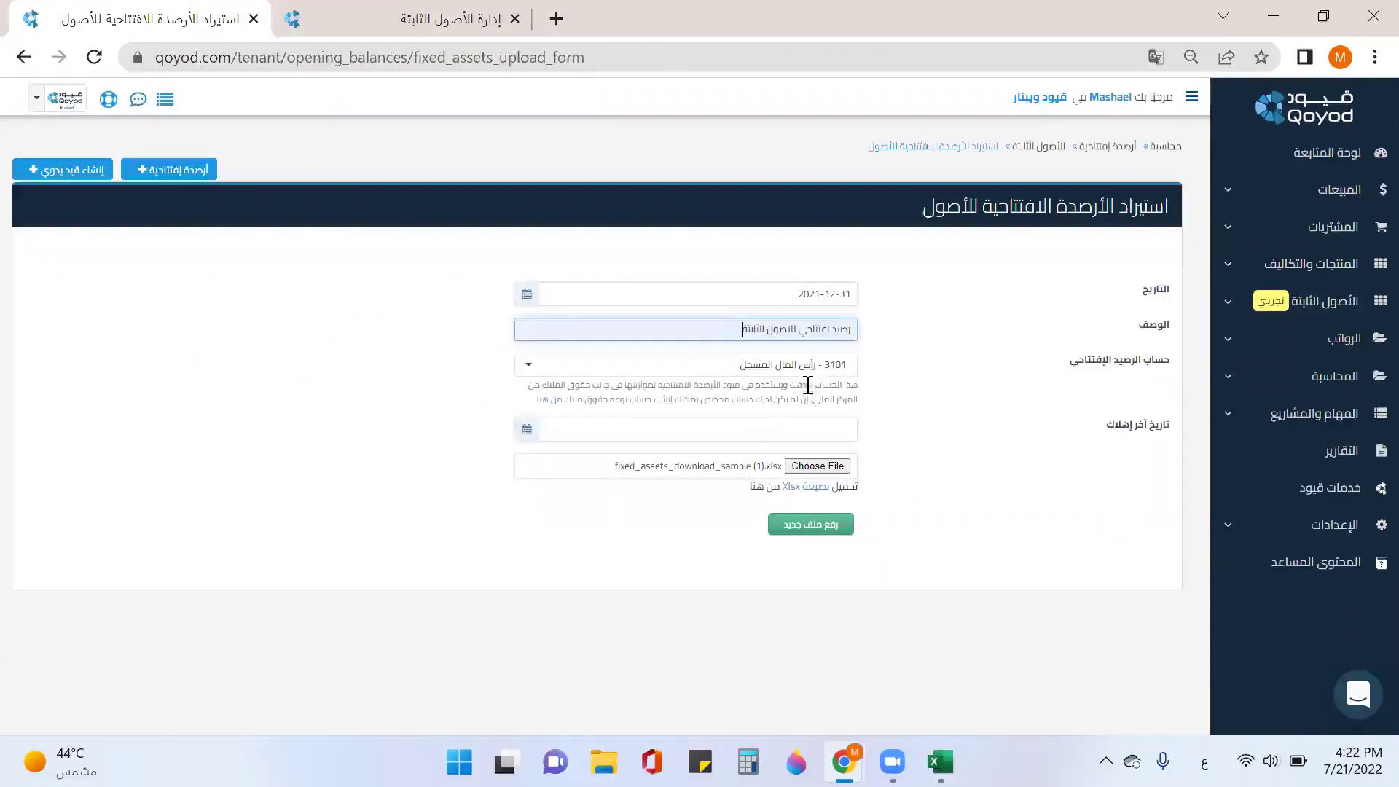
left_click(811, 368)
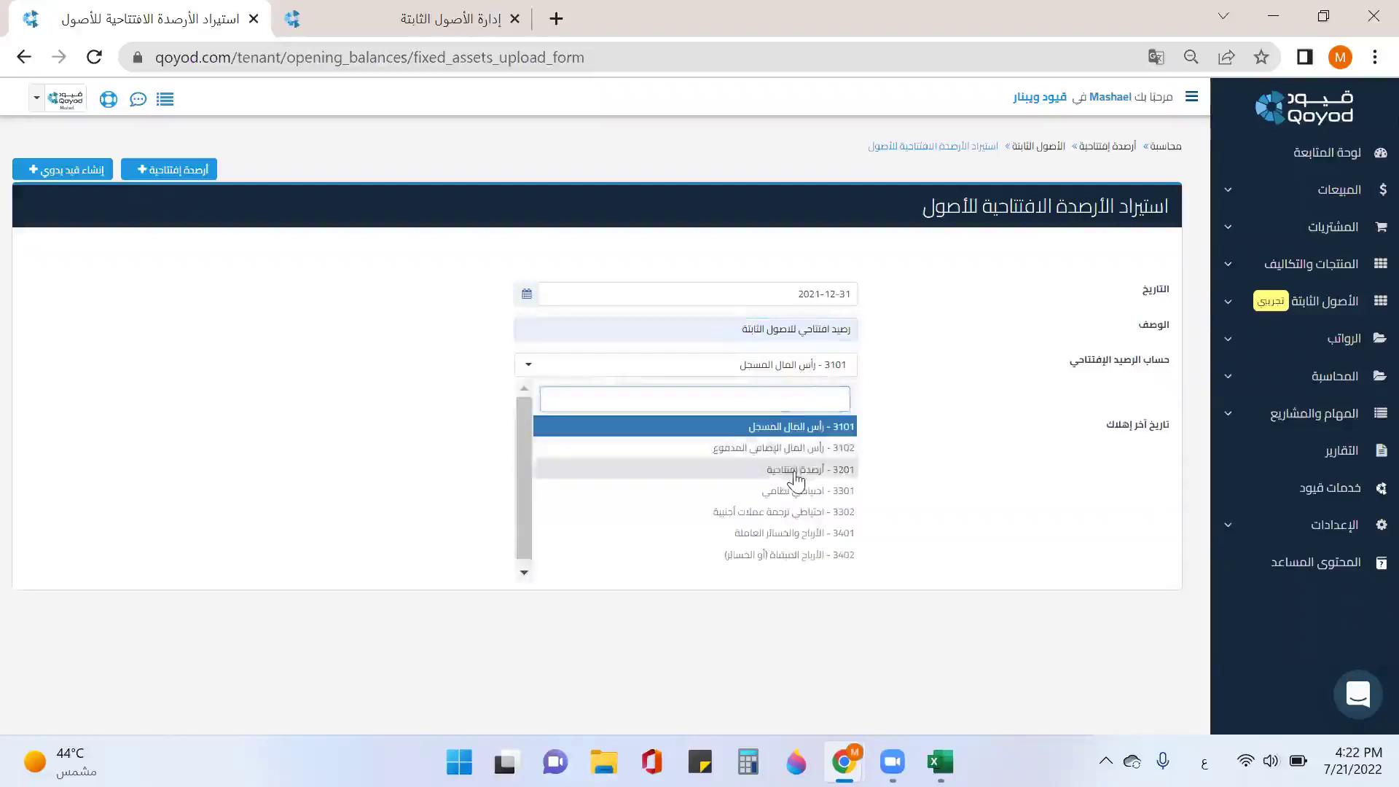
left_click(796, 470)
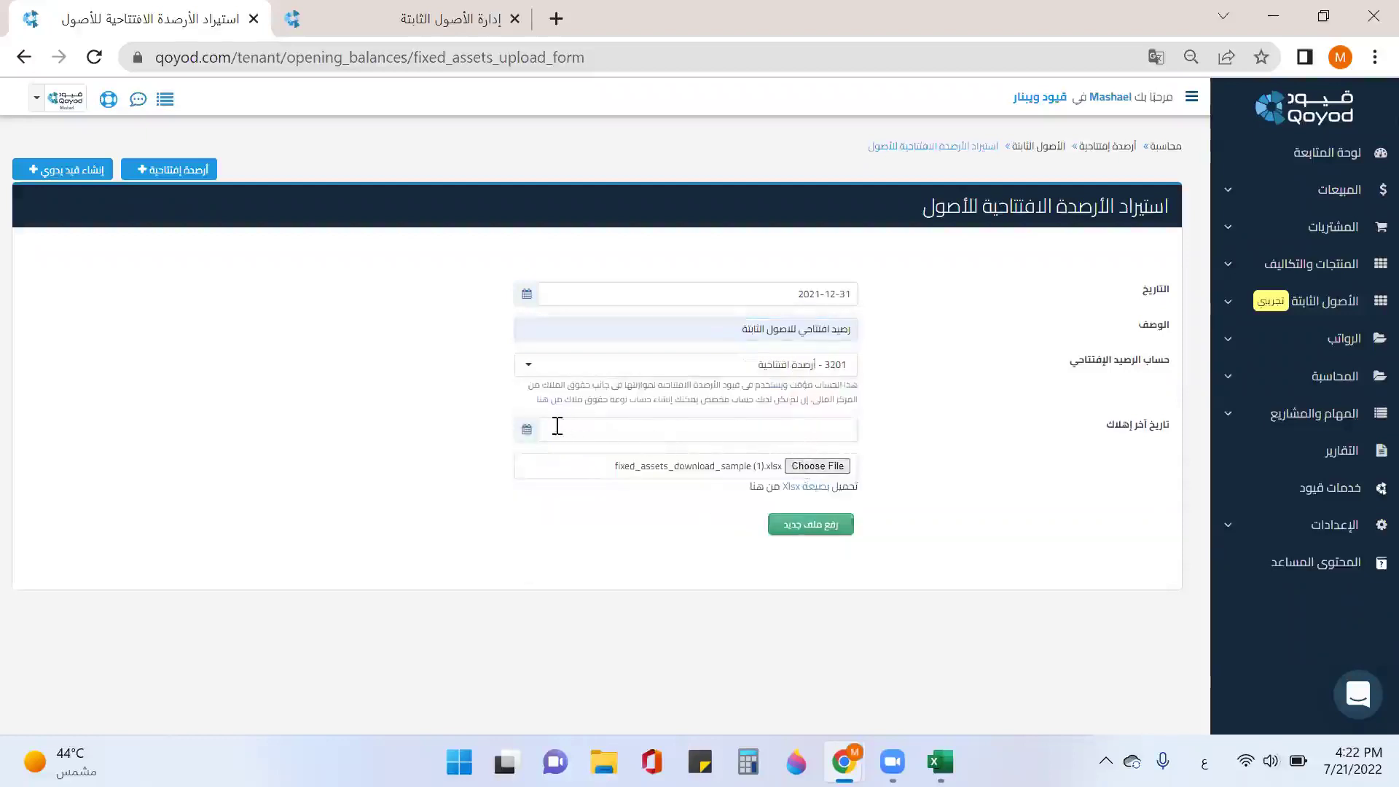
left_click(558, 432)
left_click(696, 478)
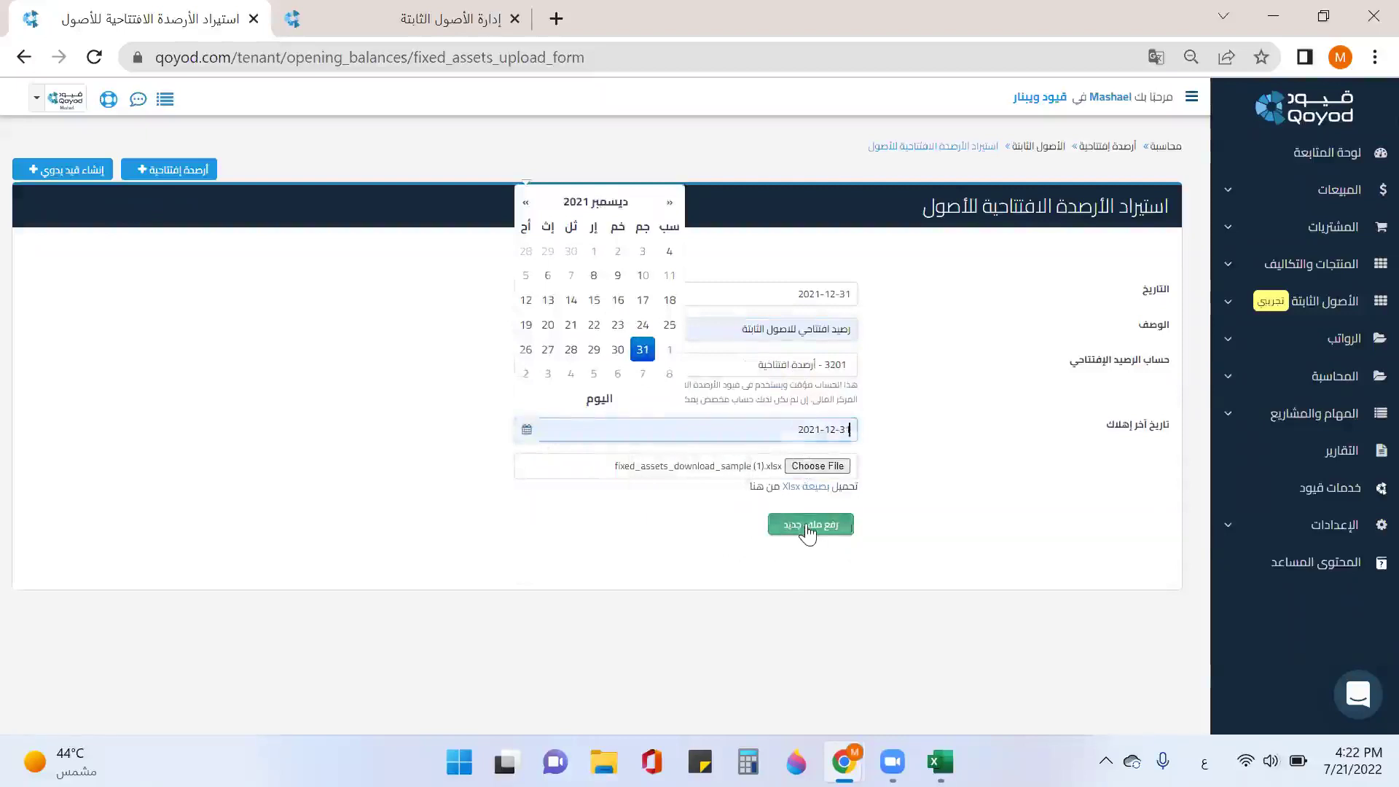
left_click(809, 525)
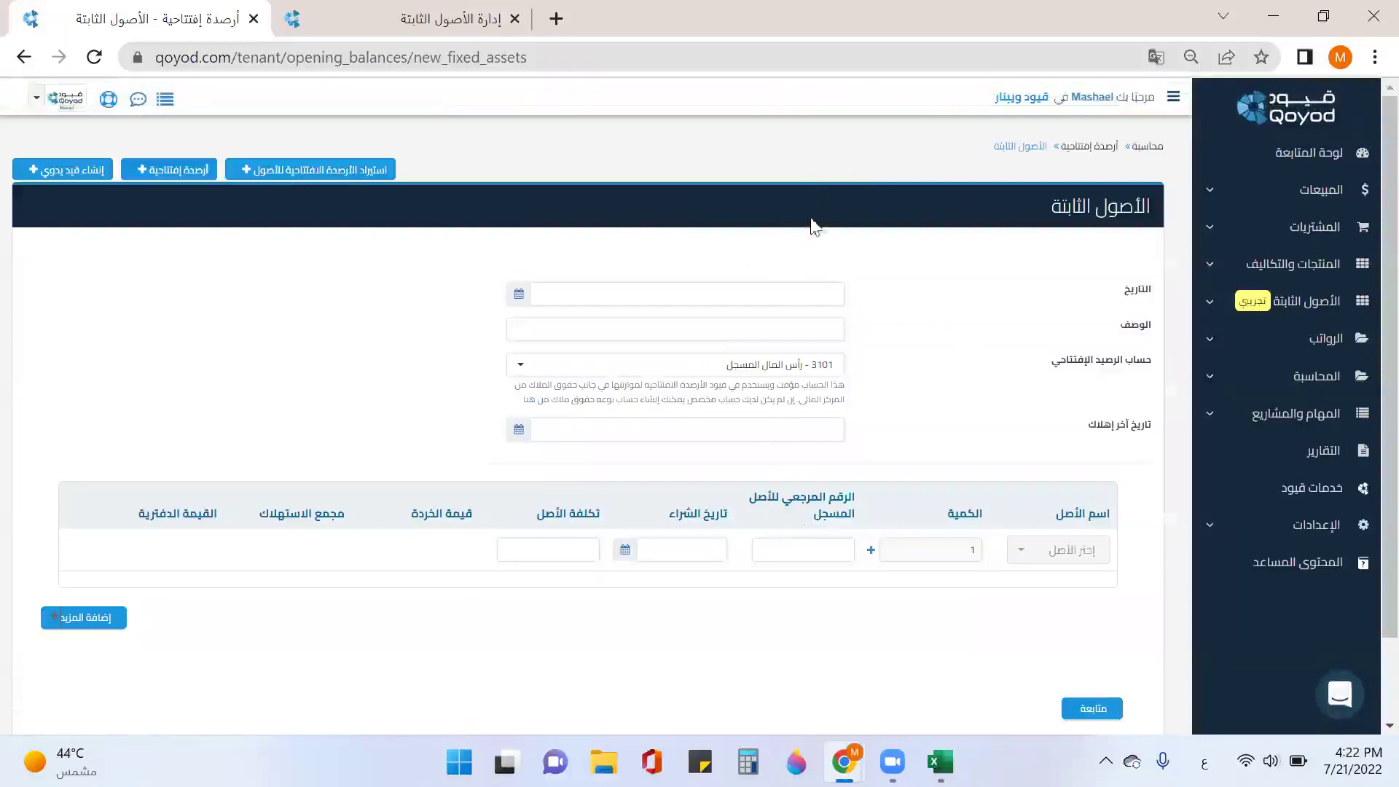
Step: Reload the fixed-assets list, browse Land, Cars and Printers, and open HP-001's units HP-001-1 and HP-001-2
left_click(401, 22)
left_click(94, 57)
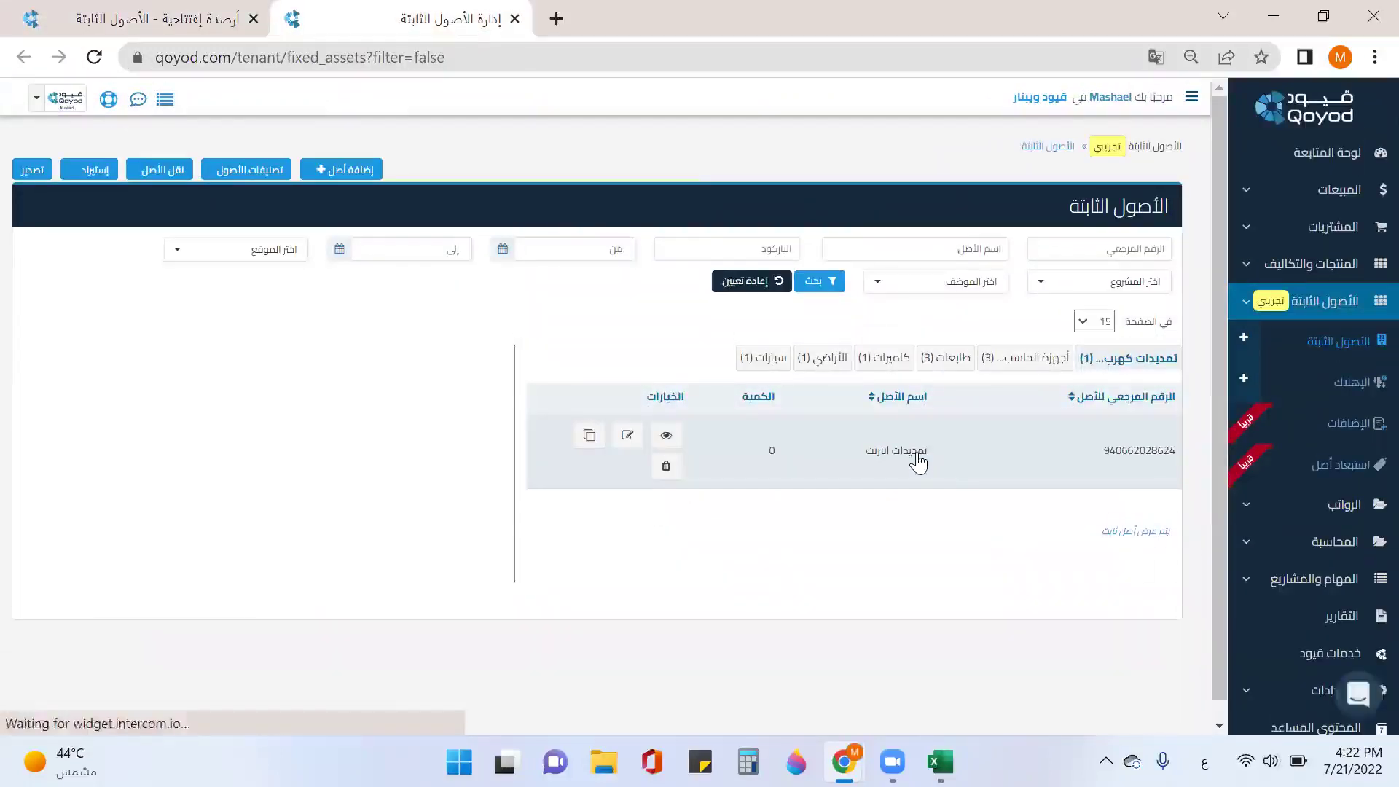
left_click(809, 360)
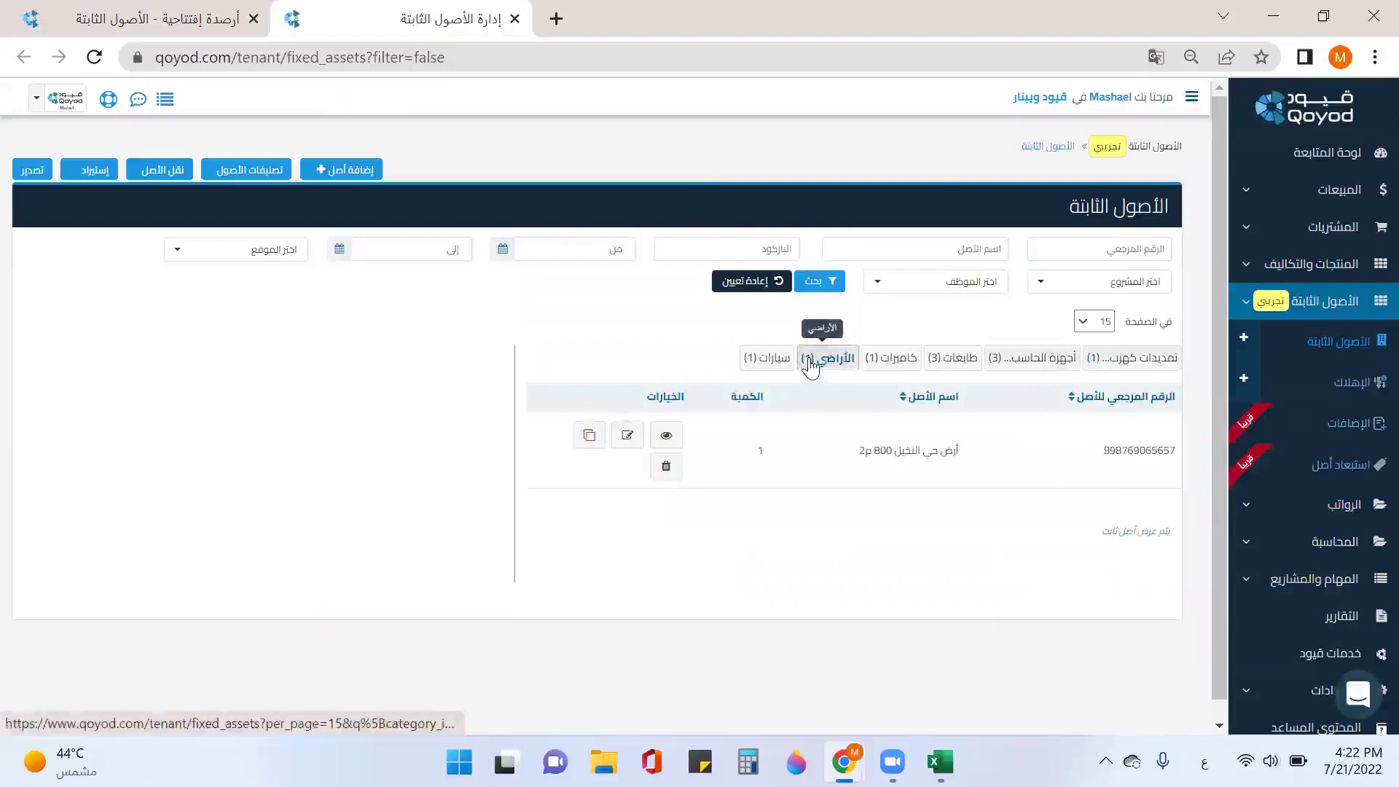
left_click(766, 359)
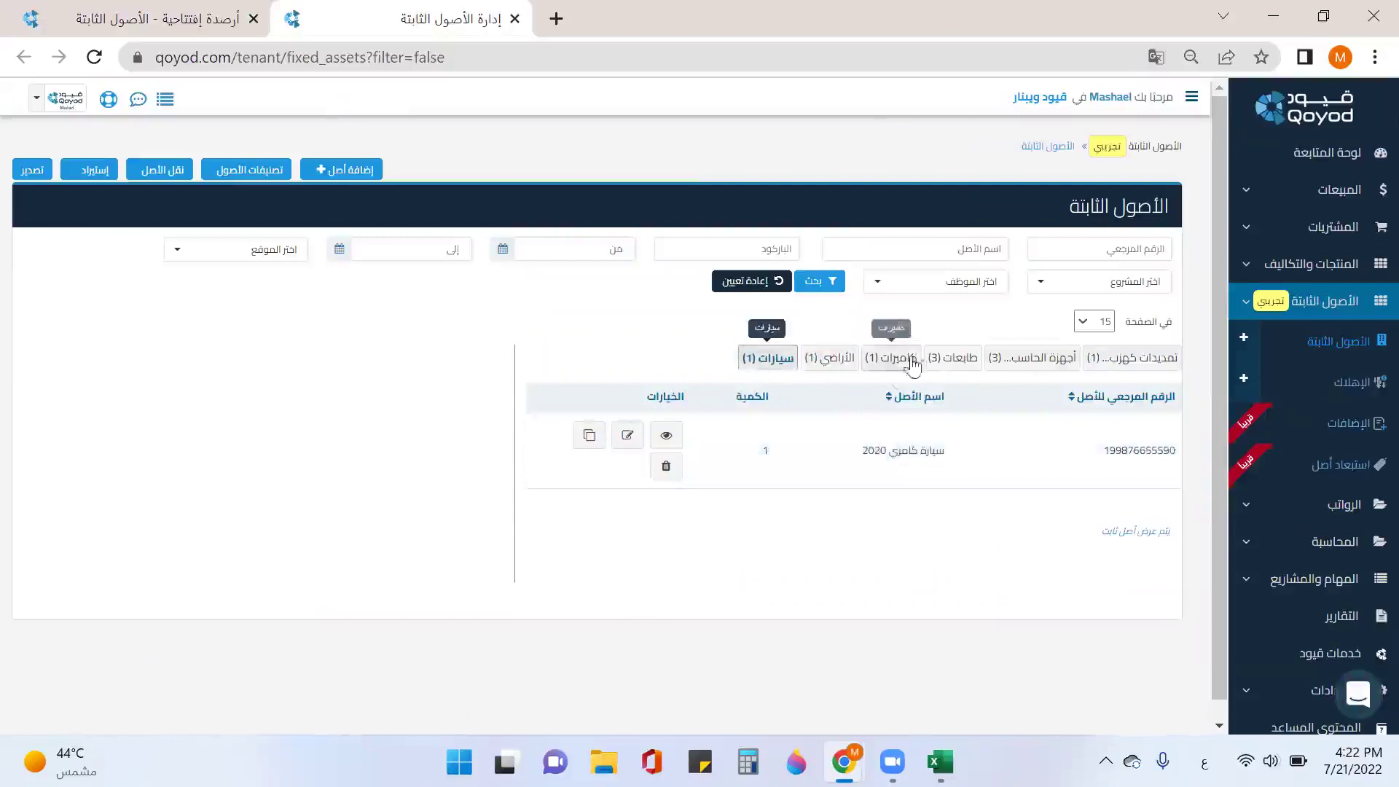
left_click(947, 358)
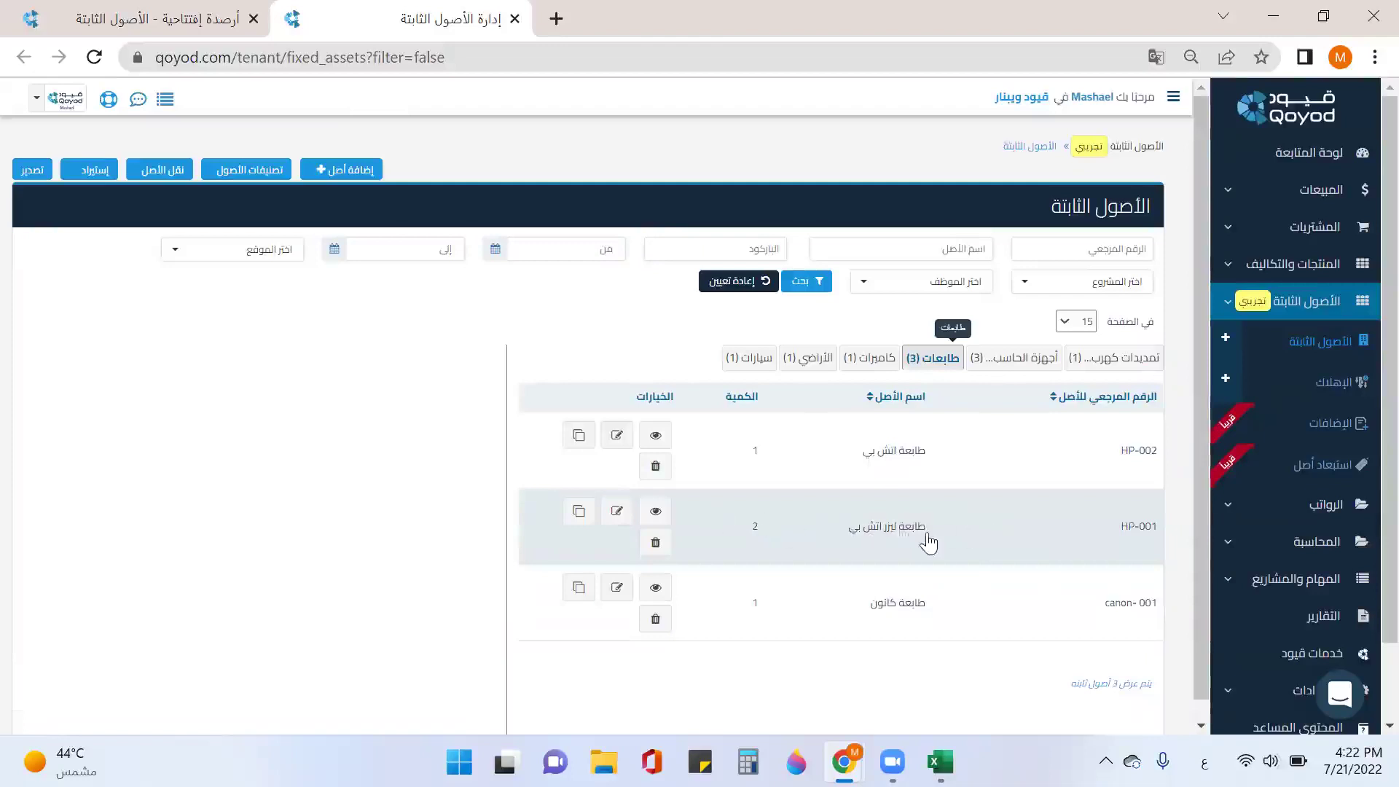
left_click(928, 542)
scroll(678, 499, "down", 2)
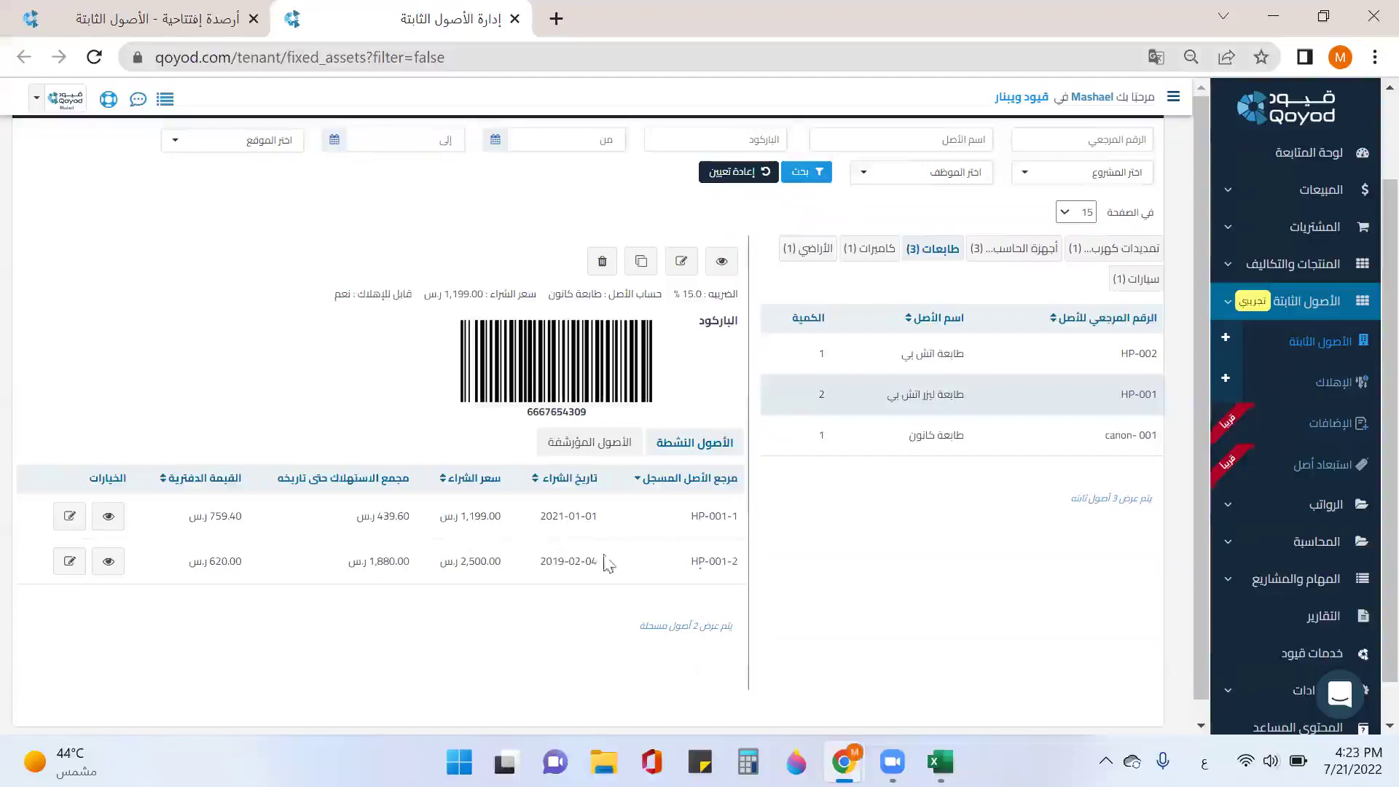
Step: Open HP-001-1's record and view its value adjustments: 1,199.00 purchase, 439.60 depreciation, 759.40 book value
left_click(108, 516)
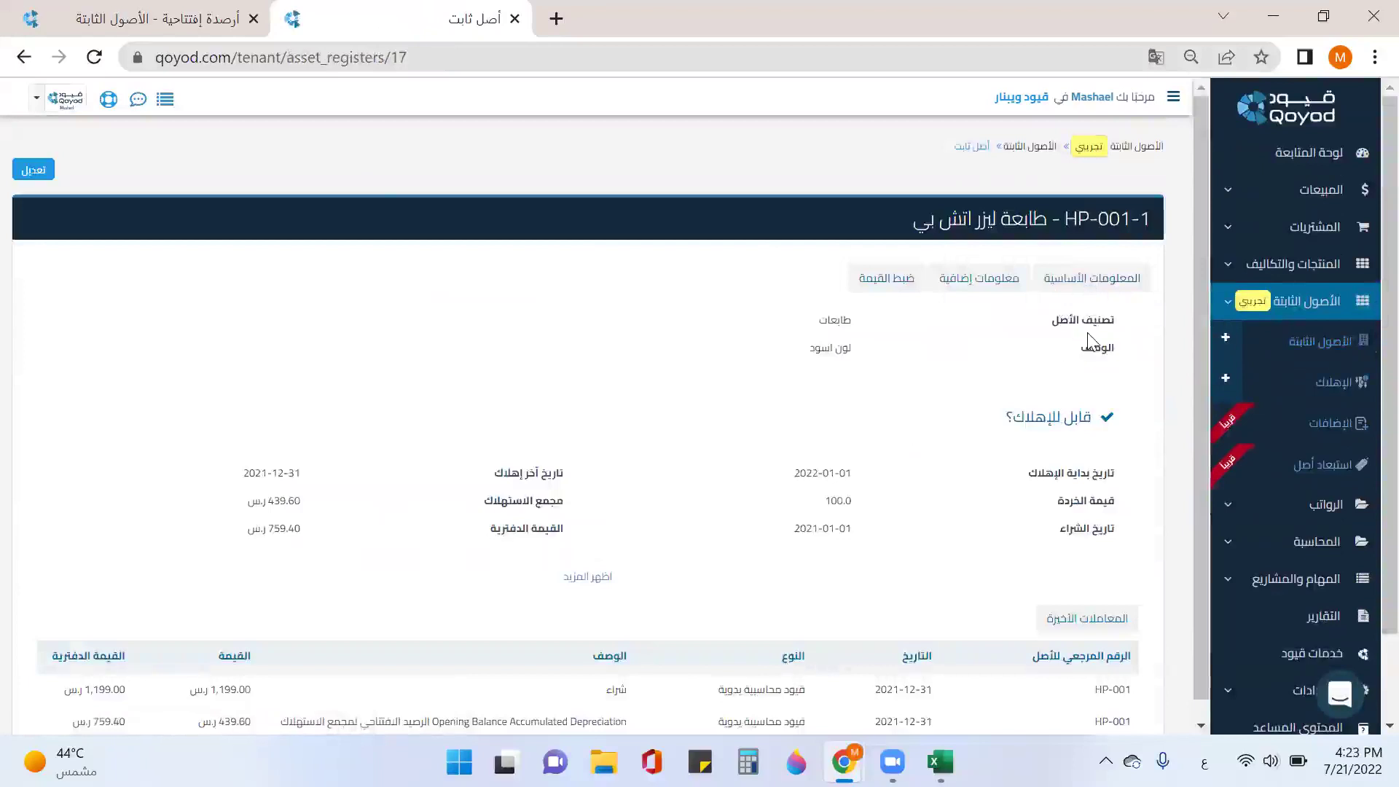
scroll(1069, 408, "down", 2)
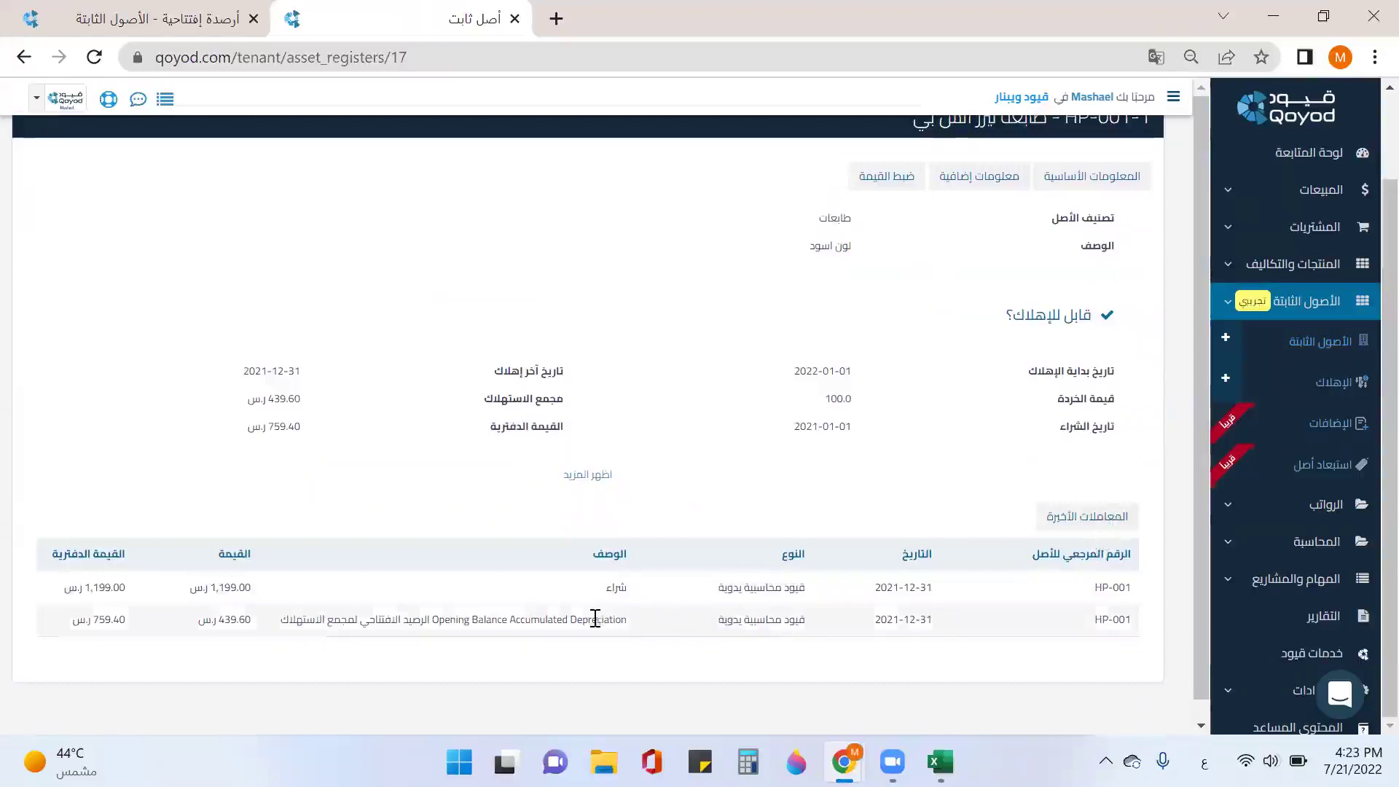
left_click(983, 182)
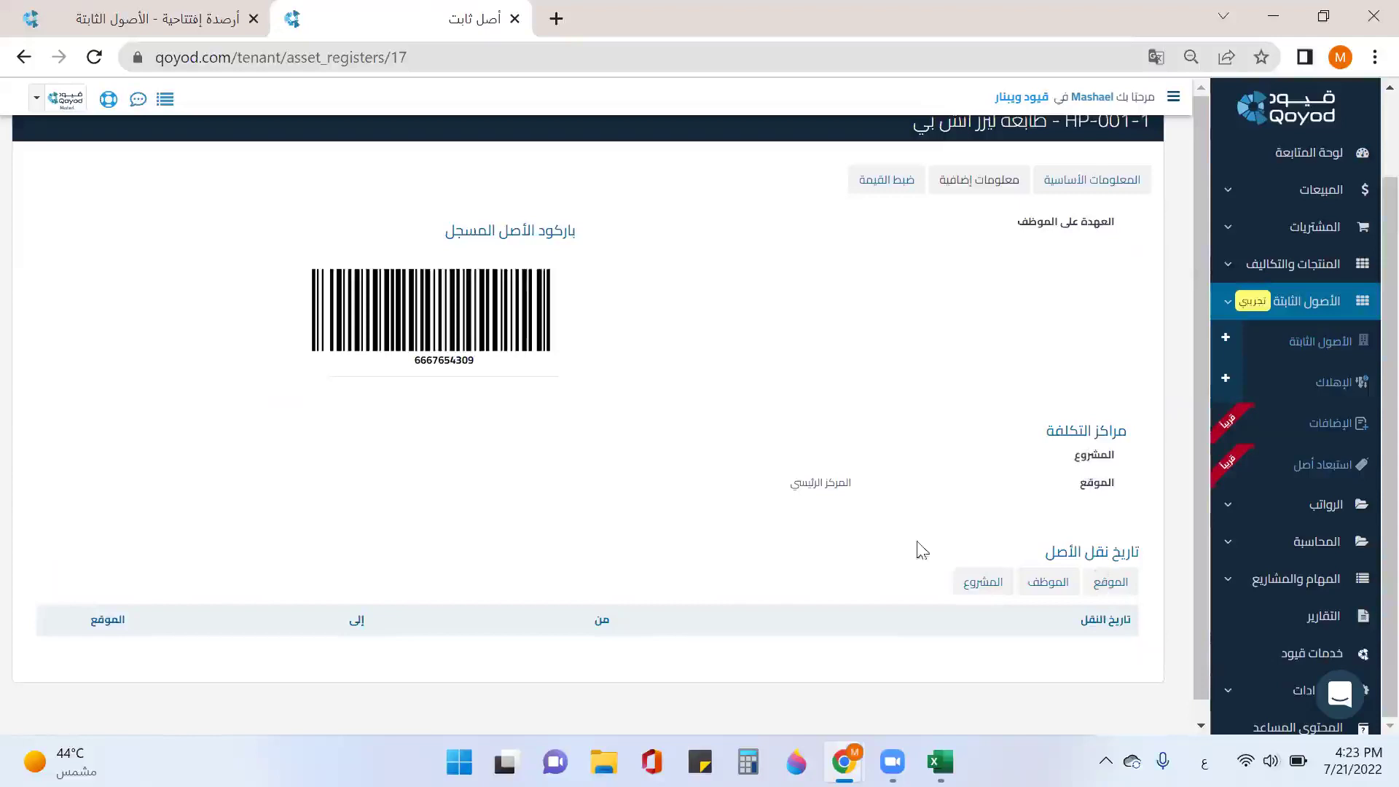
left_click(890, 180)
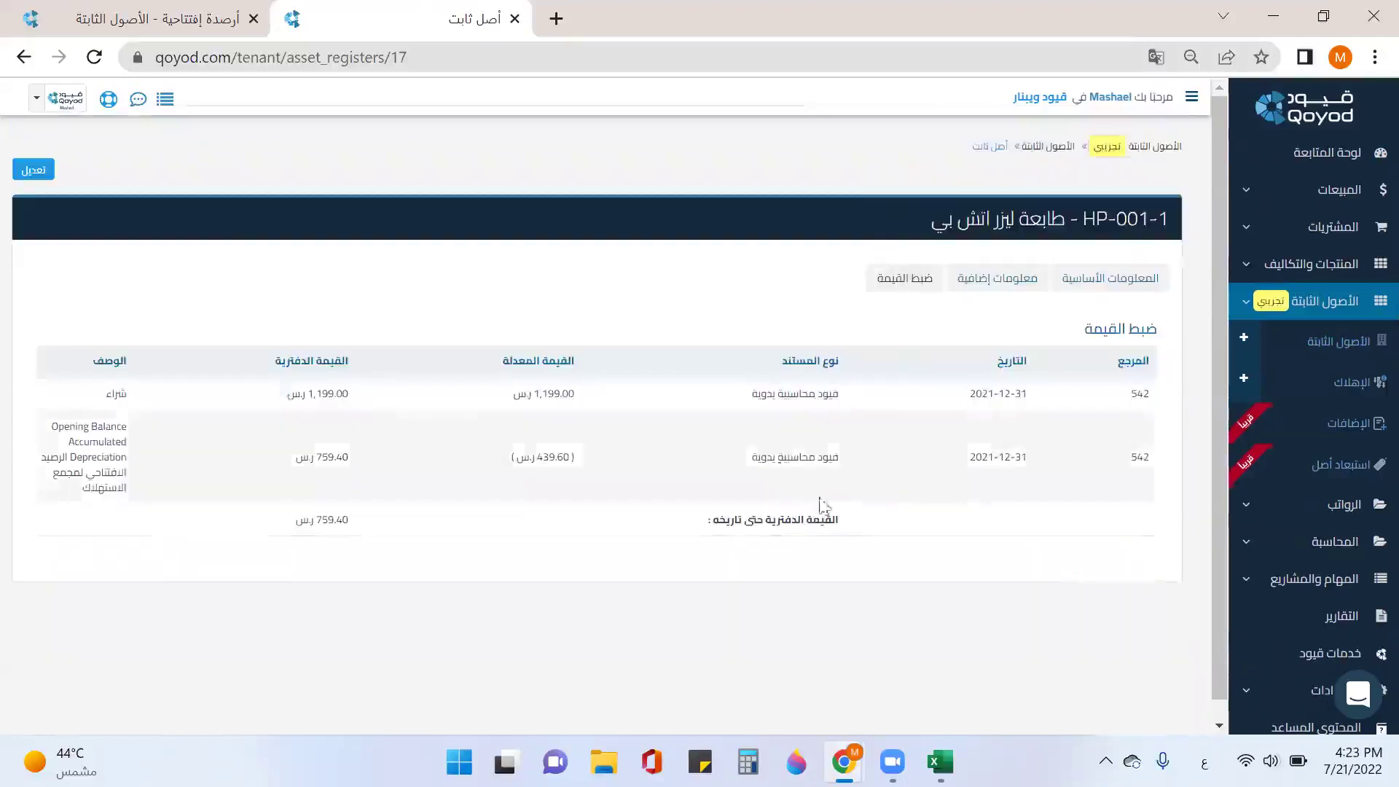
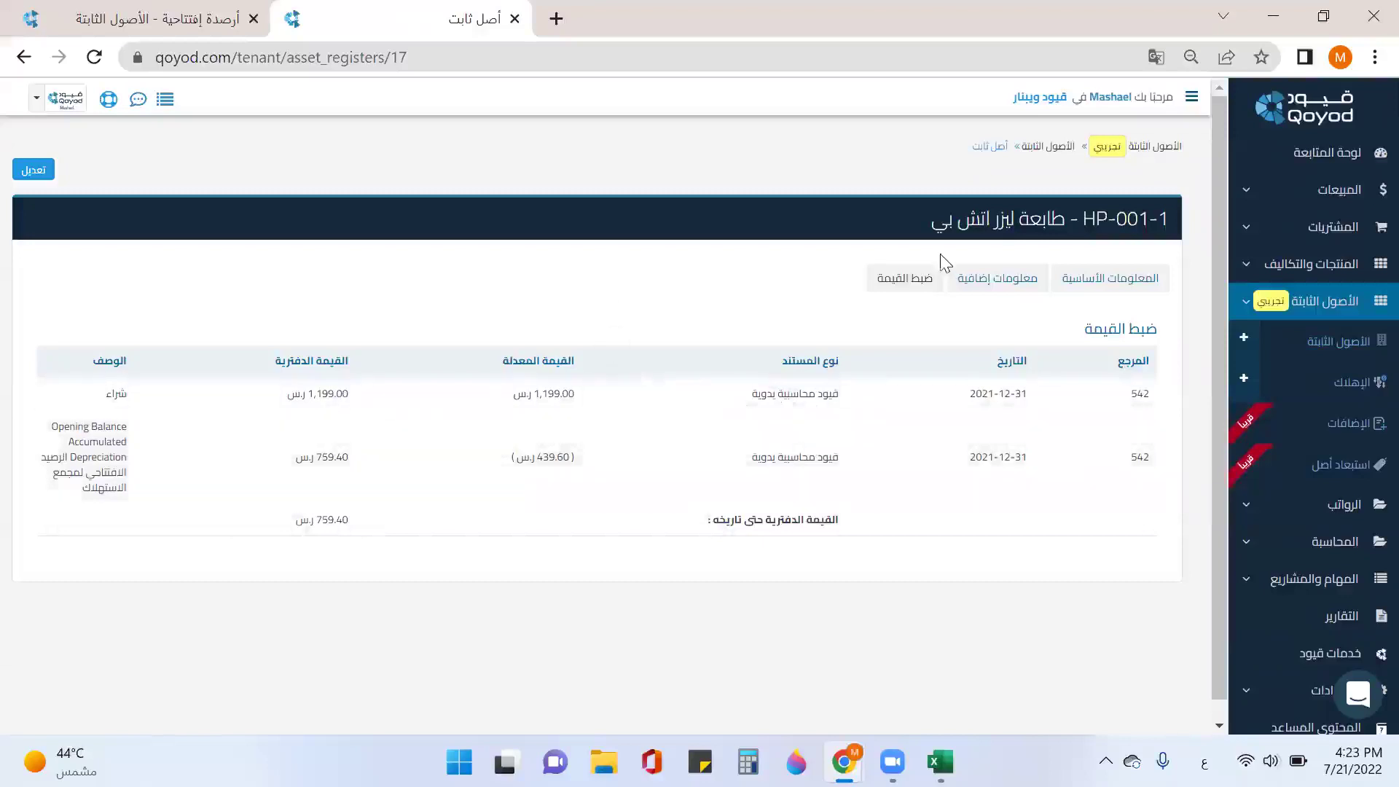
Step: Return to the fixed assets list, show the سيارات category and view the Camry 2020's registered units
left_click(1064, 149)
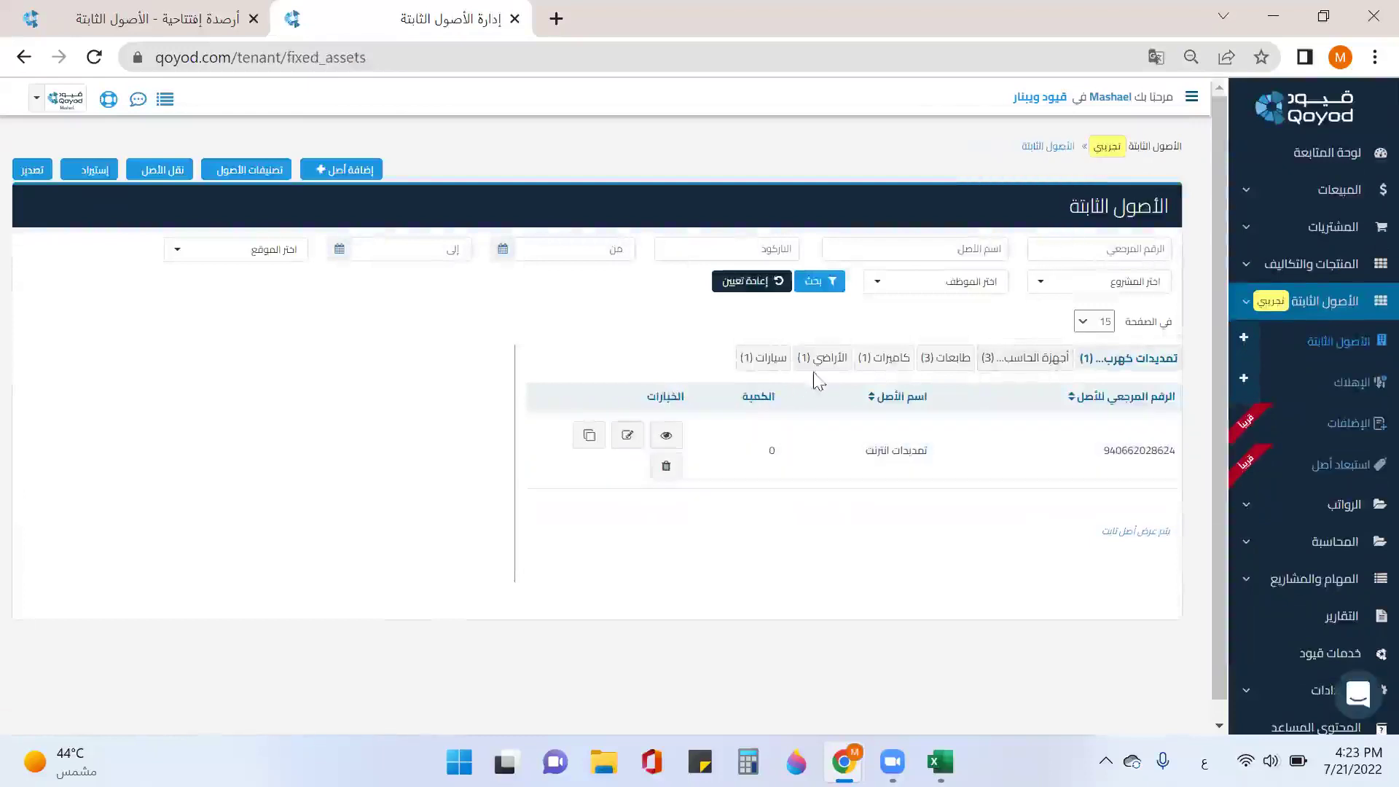
left_click(766, 358)
left_click(836, 459)
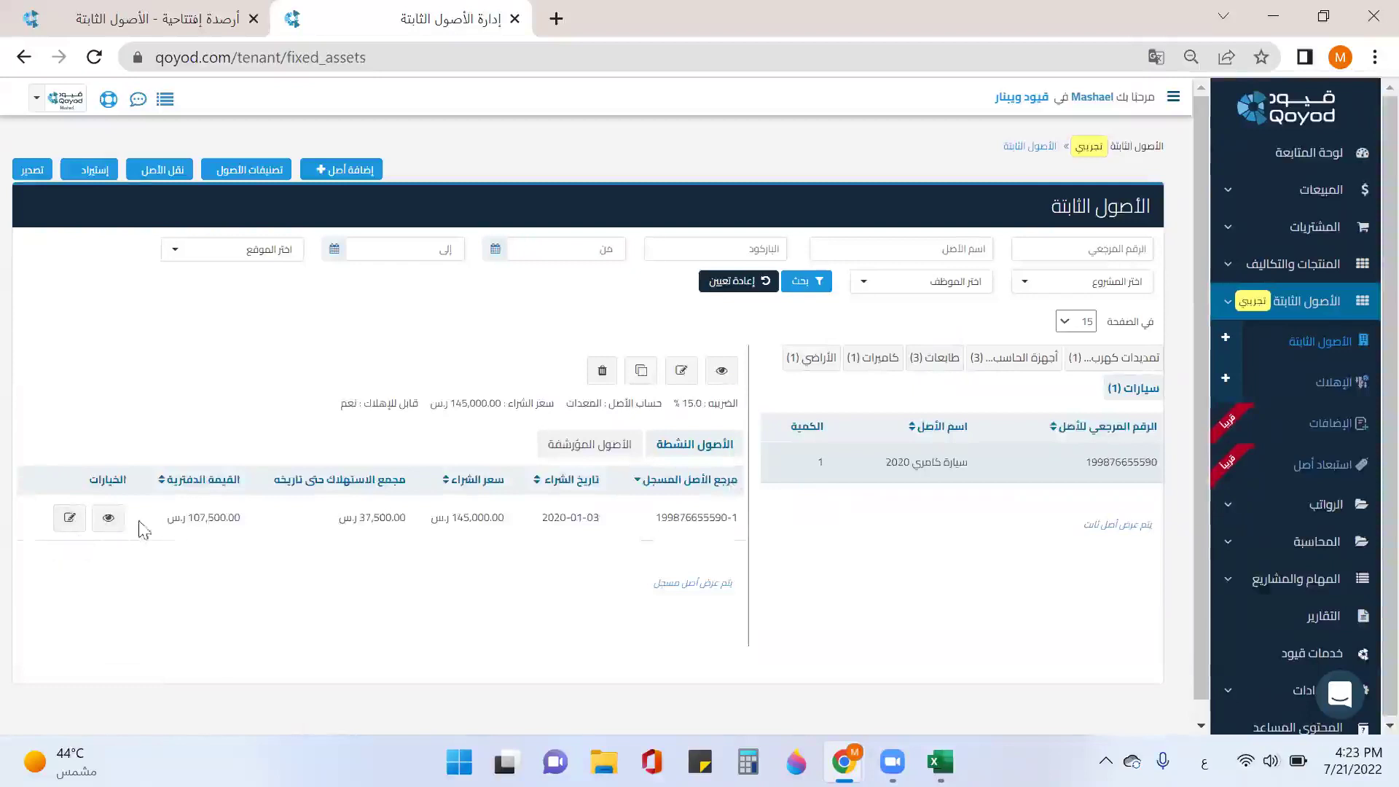
Step: Edit the Camry 2020 unit and add an 'آخر' information entry for its car plate number
left_click(108, 519)
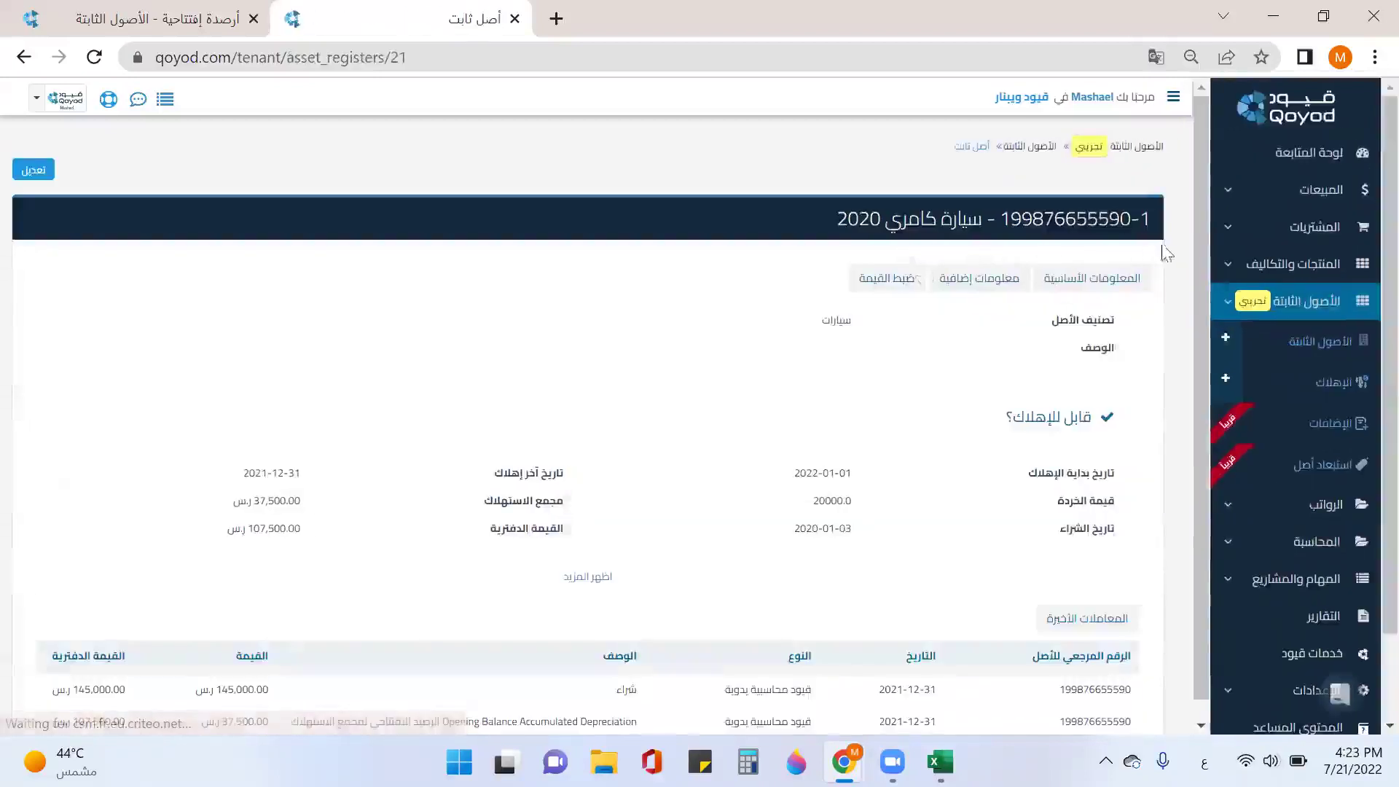
left_click(38, 169)
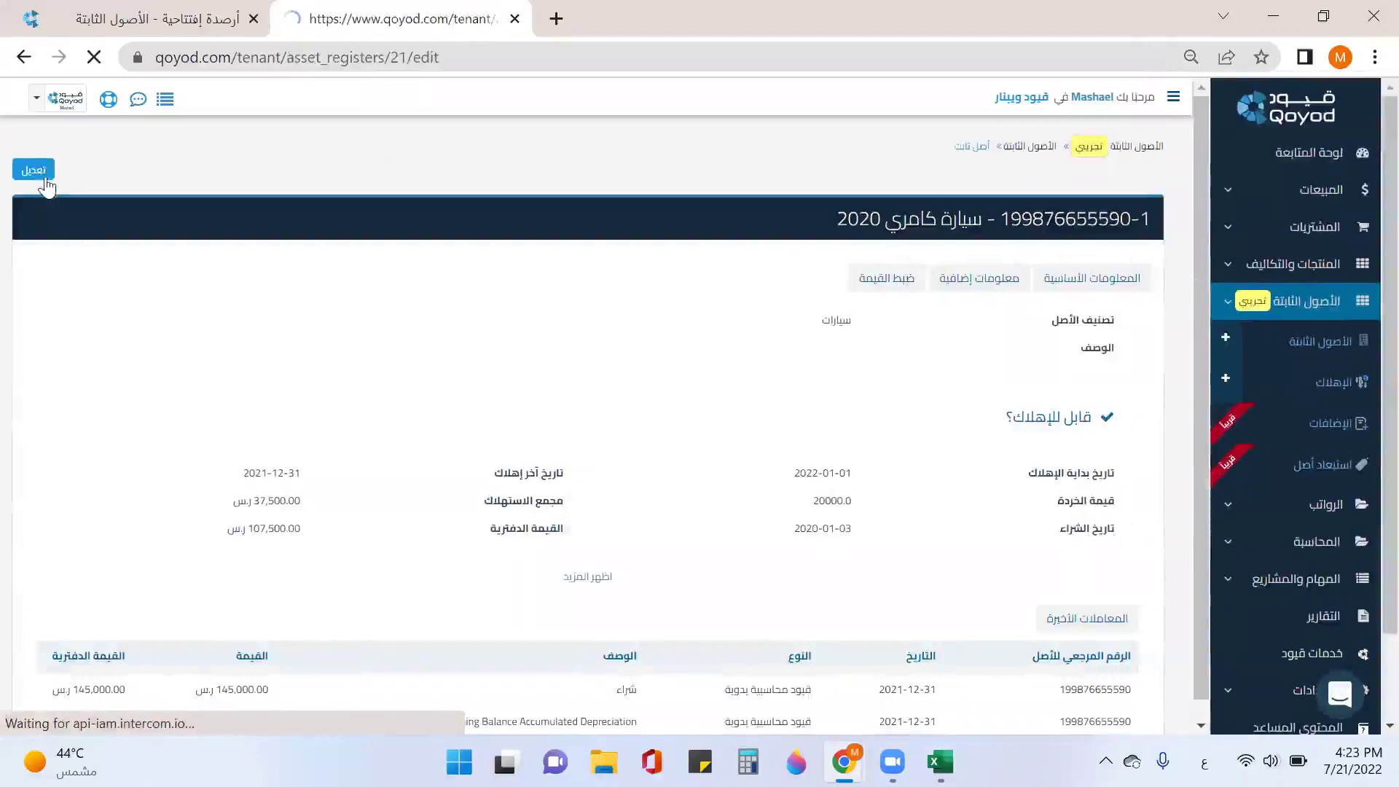
left_click(1011, 264)
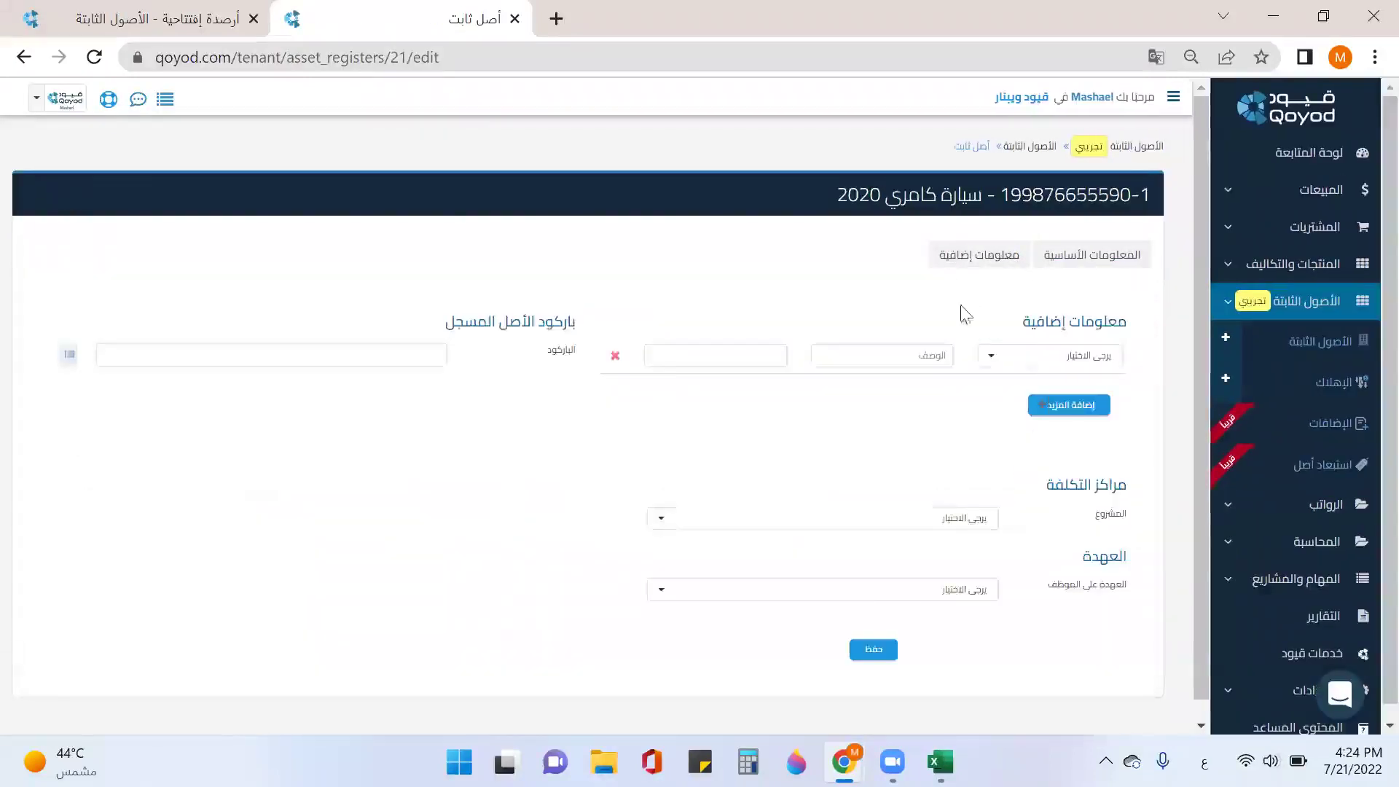
left_click(1058, 372)
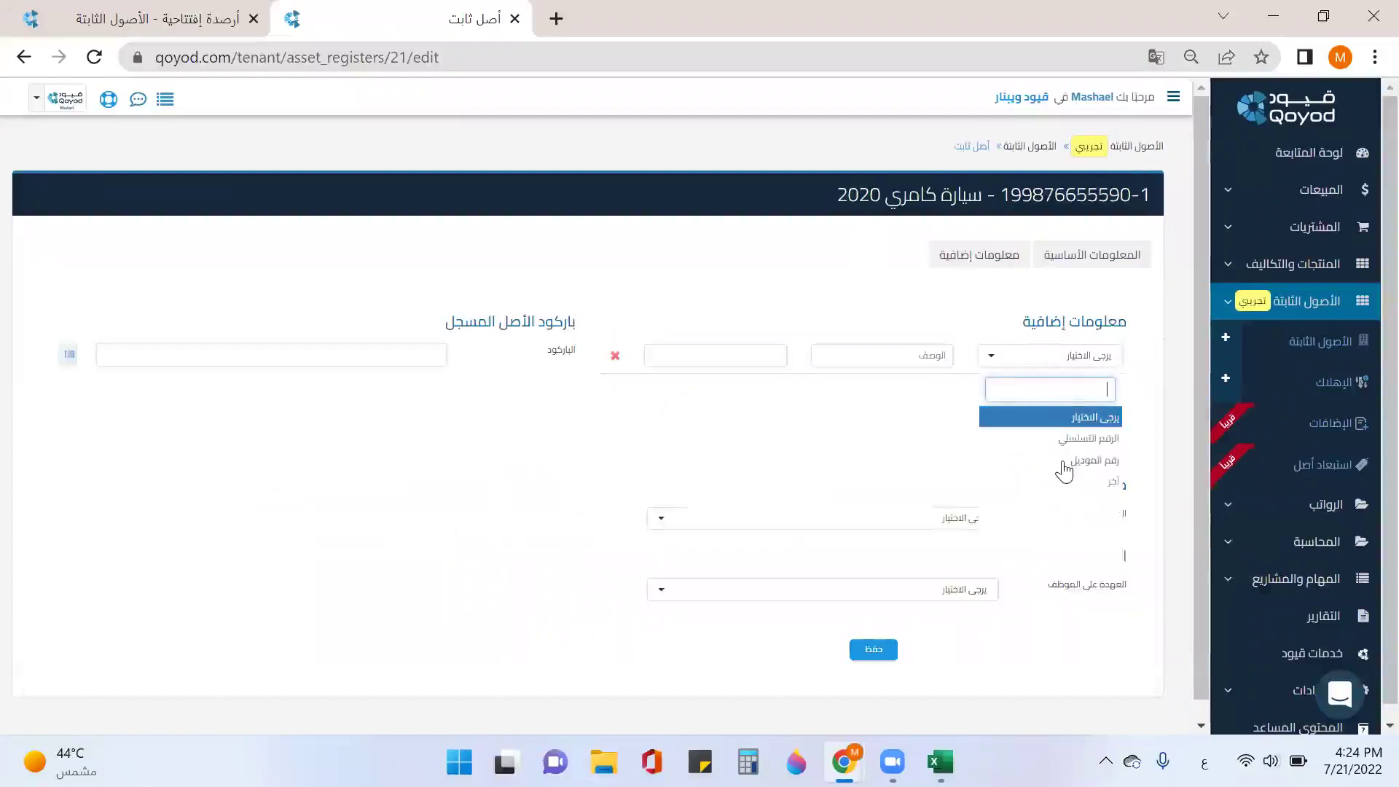
left_click(1113, 481)
left_click(905, 355)
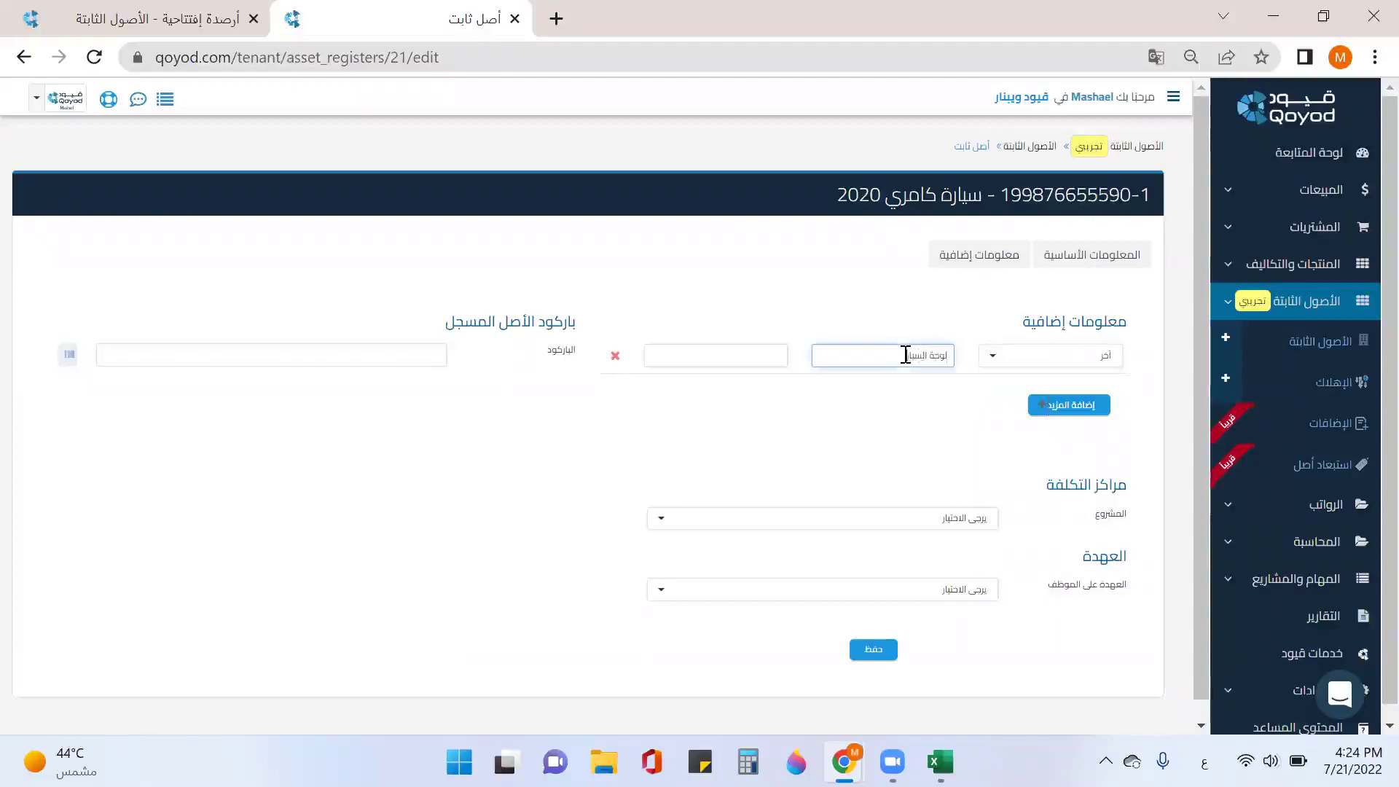
left_click(746, 357)
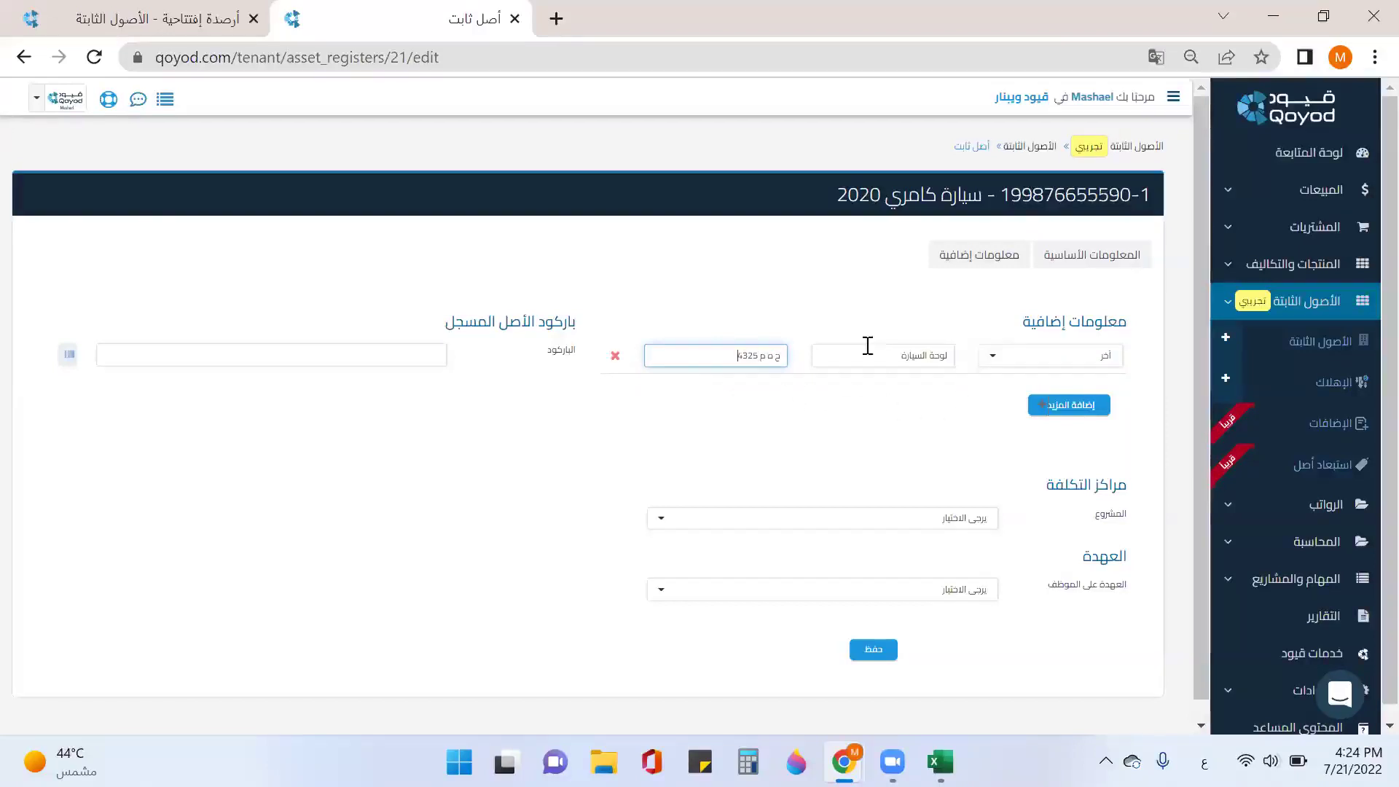
Step: Assign the Camry unit to مشروع الكافيه and an employee's custody, then save
scroll(986, 411, "down", 1)
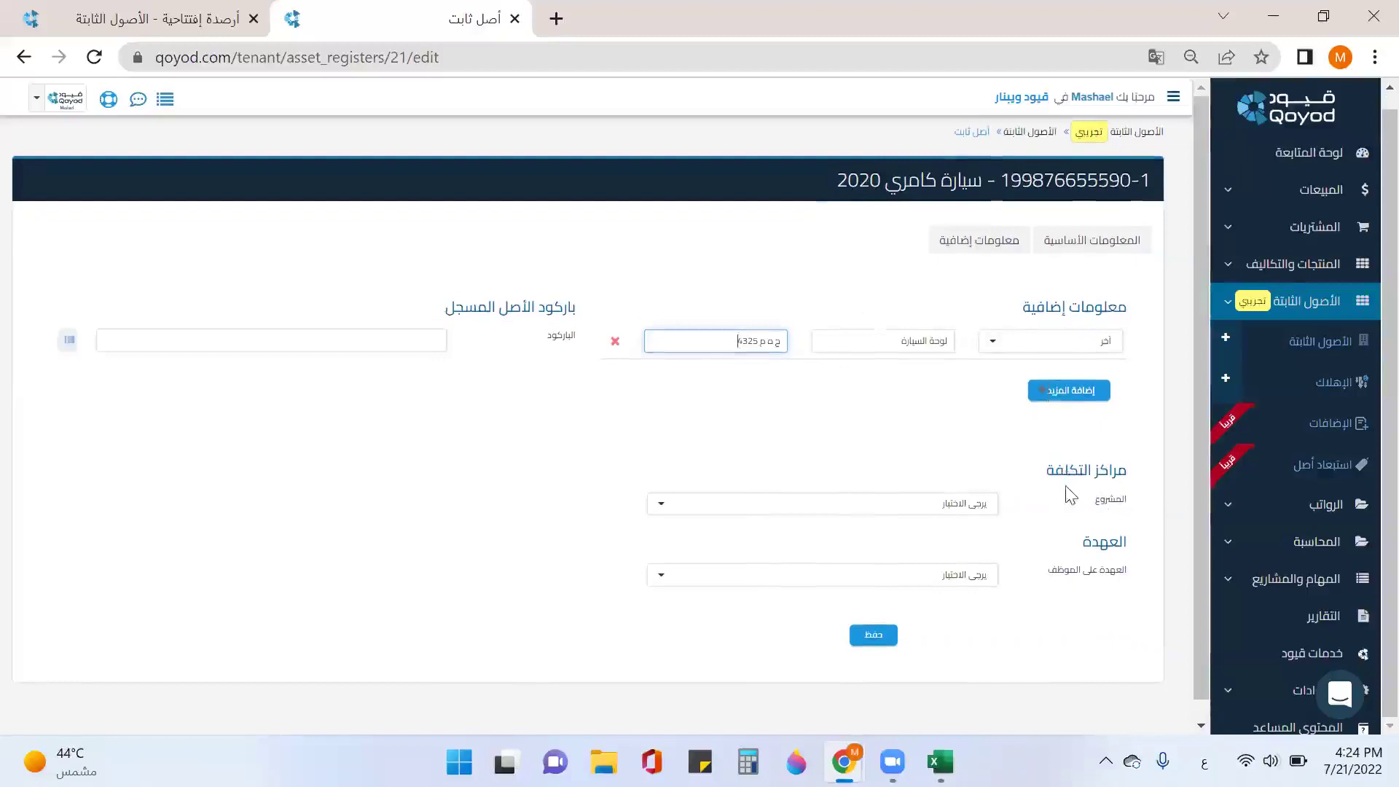
left_click(960, 510)
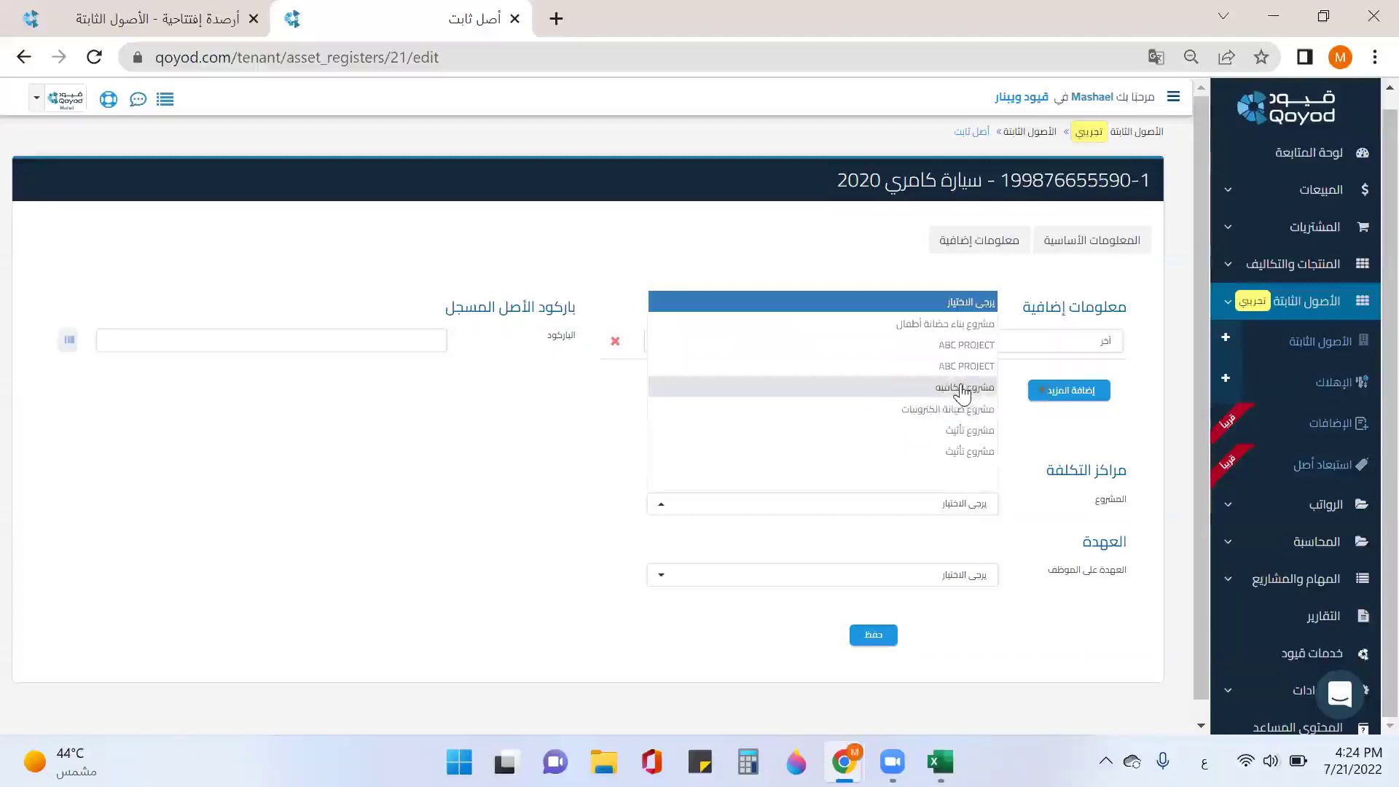
left_click(959, 396)
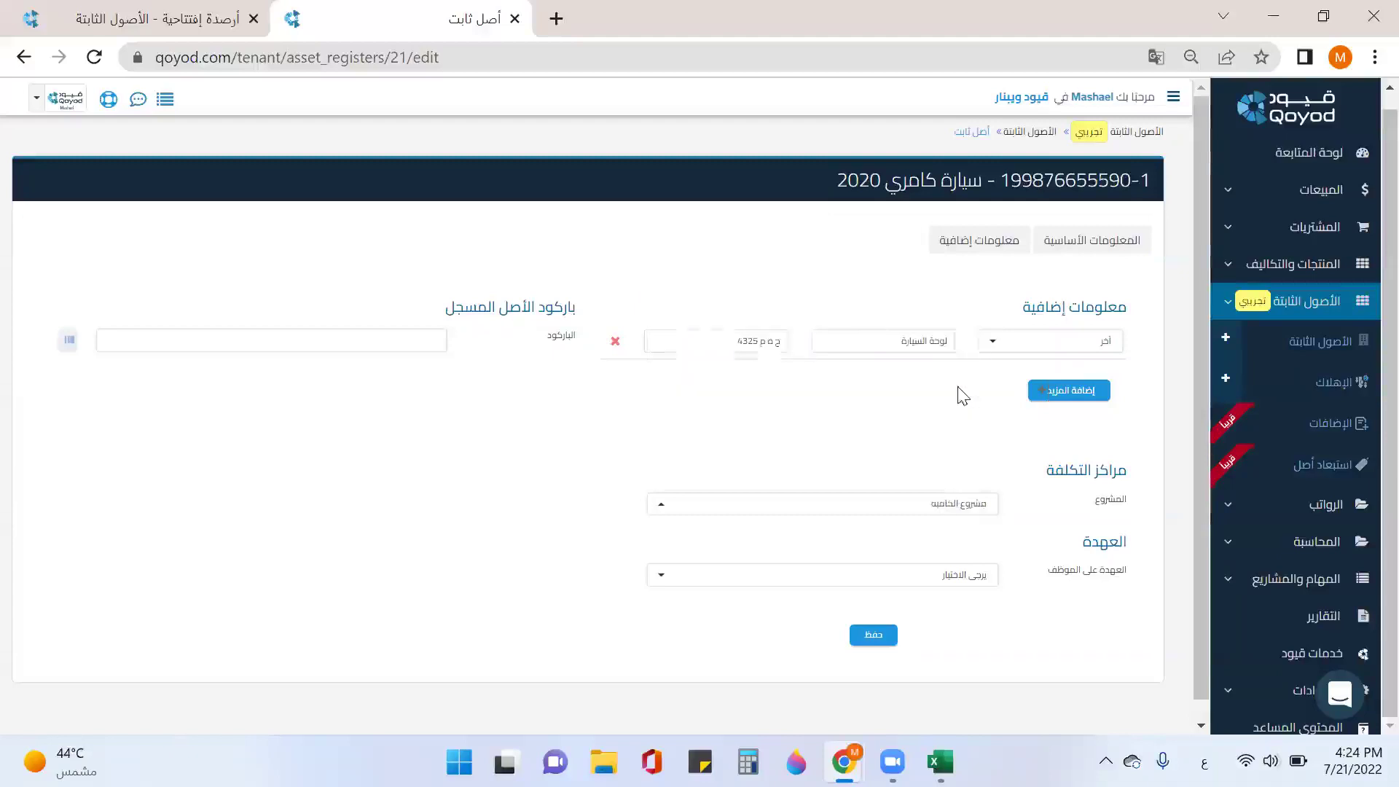
left_click(993, 575)
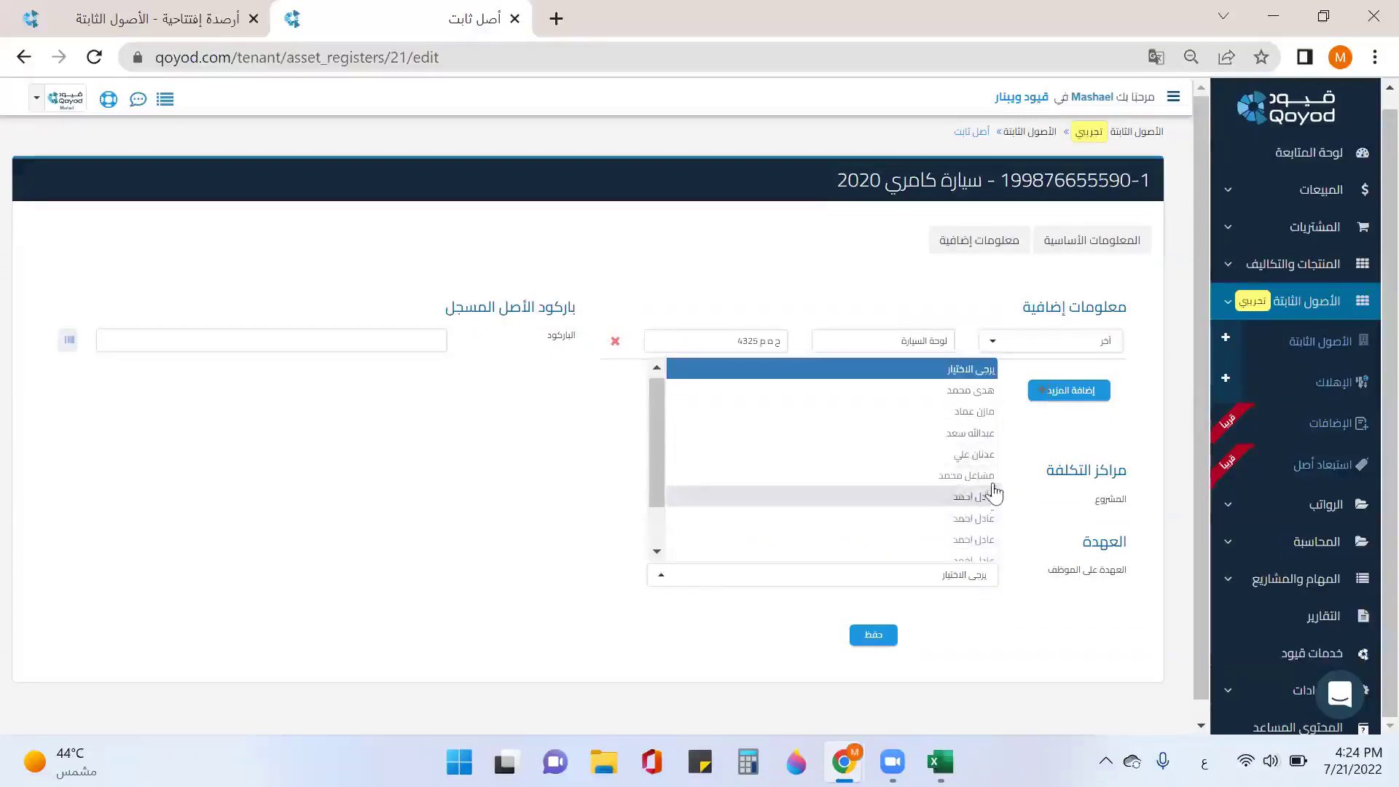
left_click(968, 412)
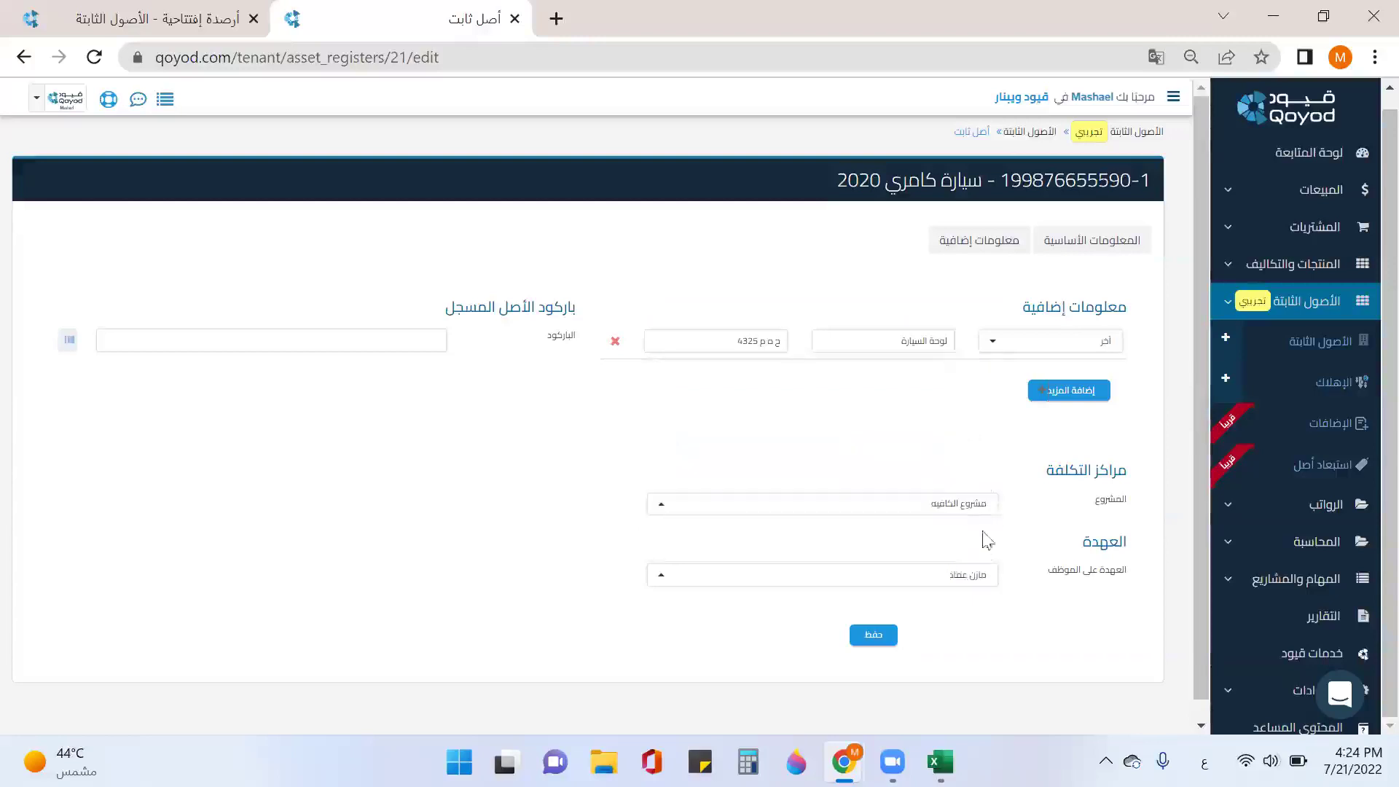
left_click(879, 636)
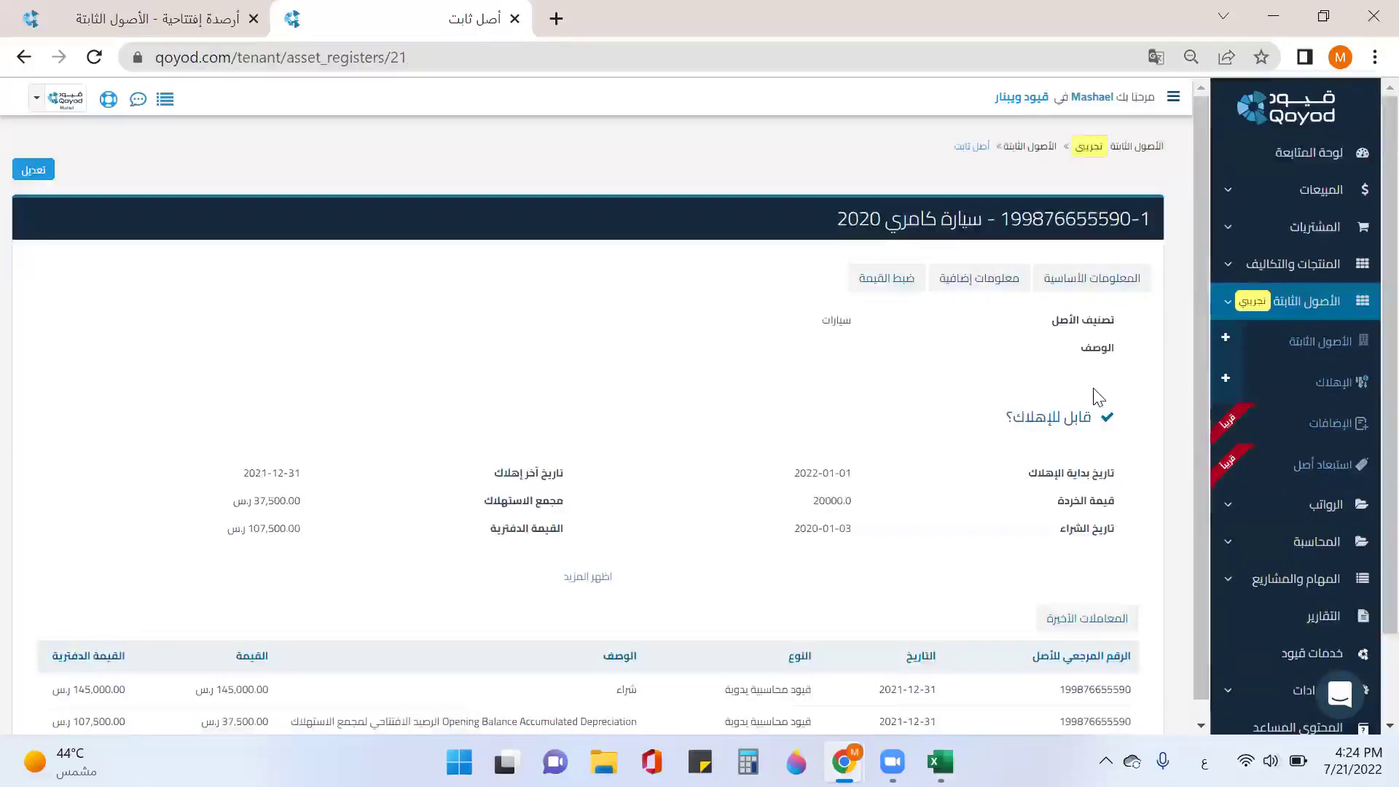
scroll(1137, 372, "down", 2)
Step: Open printer unit HP-002-1 for editing from the طابعات category
left_click(1318, 343)
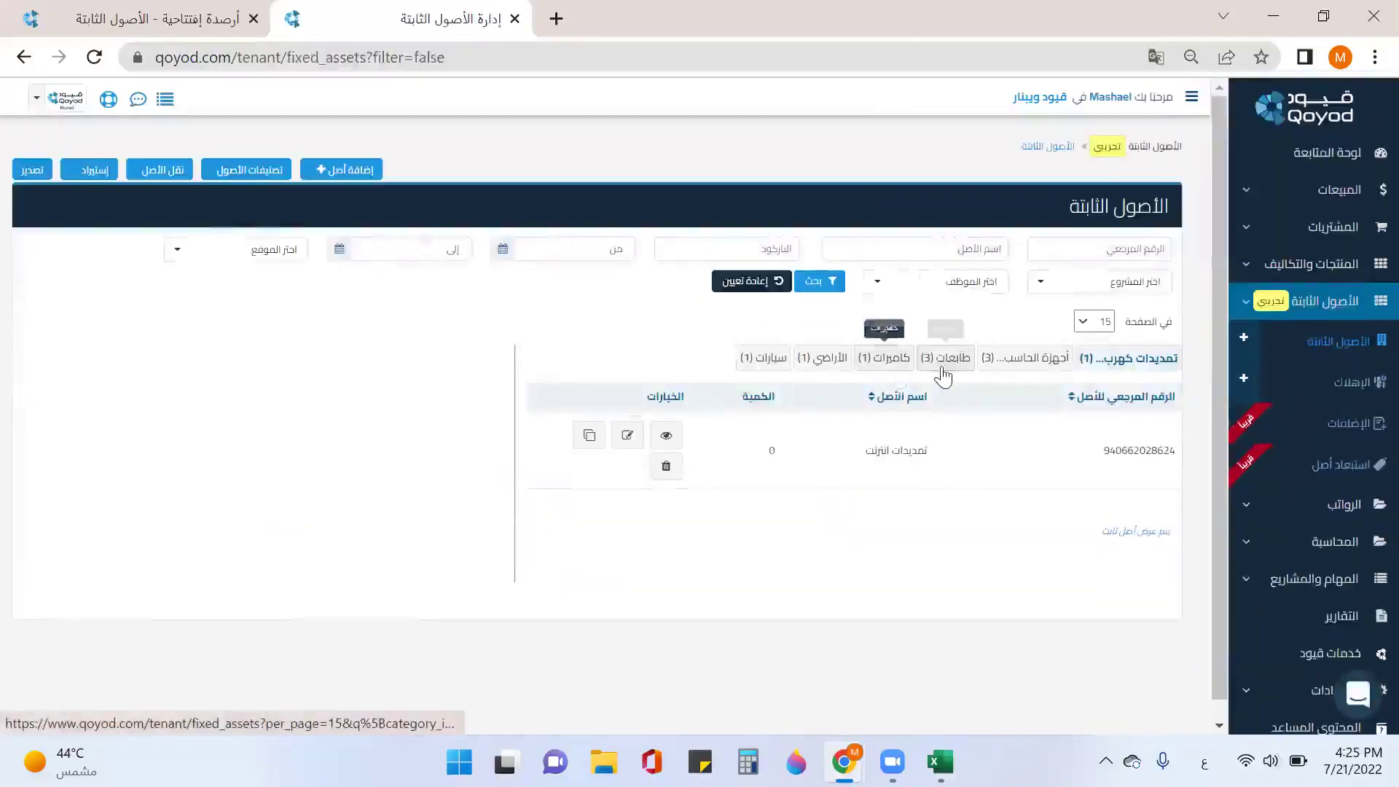
left_click(942, 364)
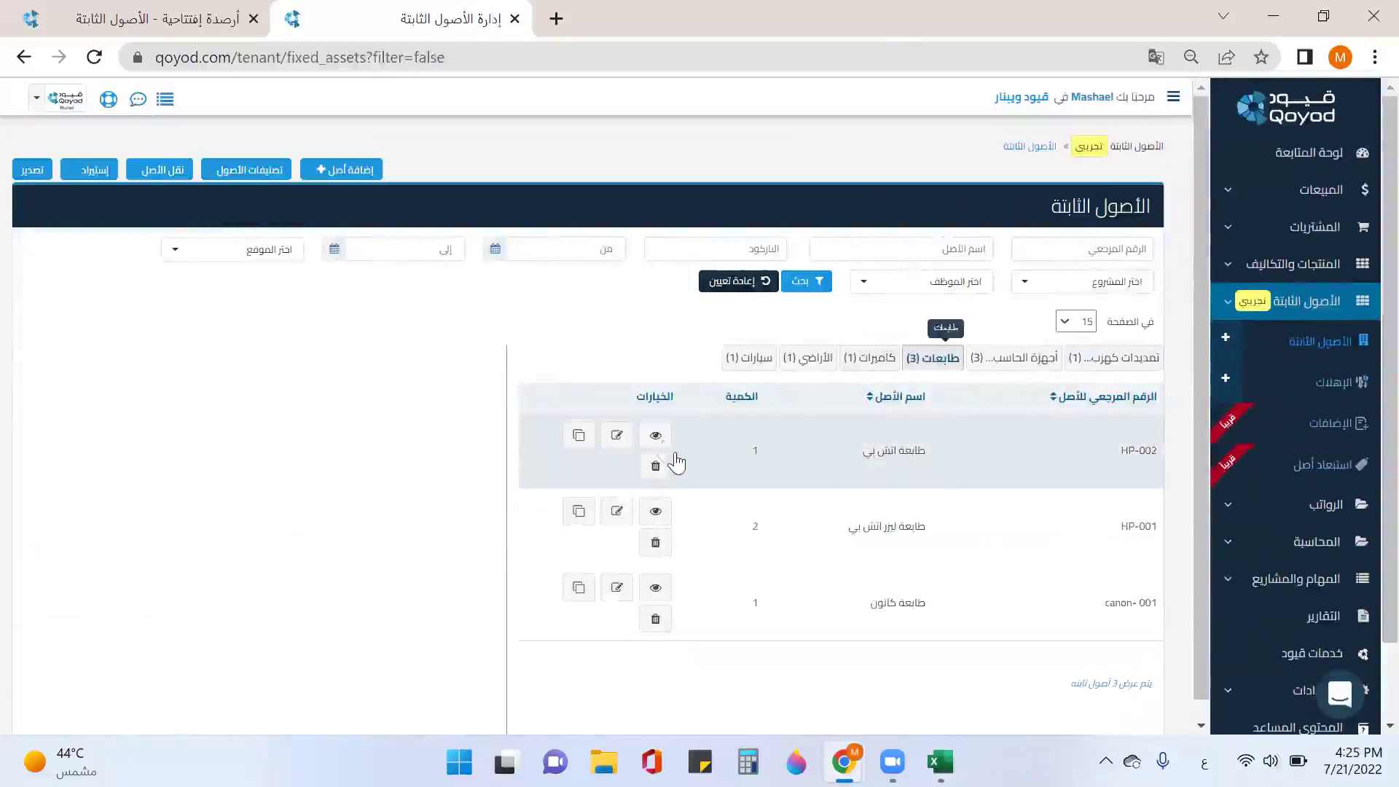
left_click(747, 447)
scroll(508, 496, "down", 2)
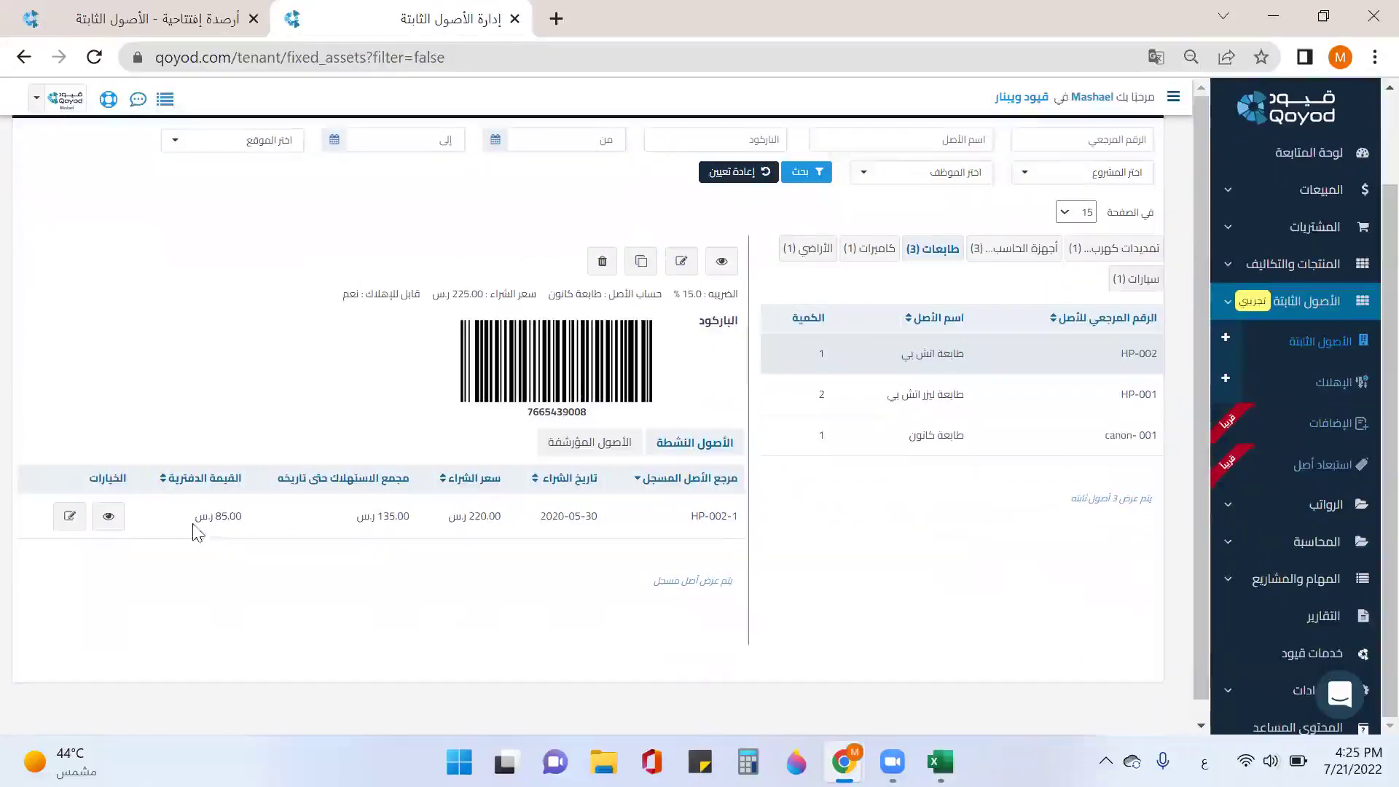
left_click(70, 517)
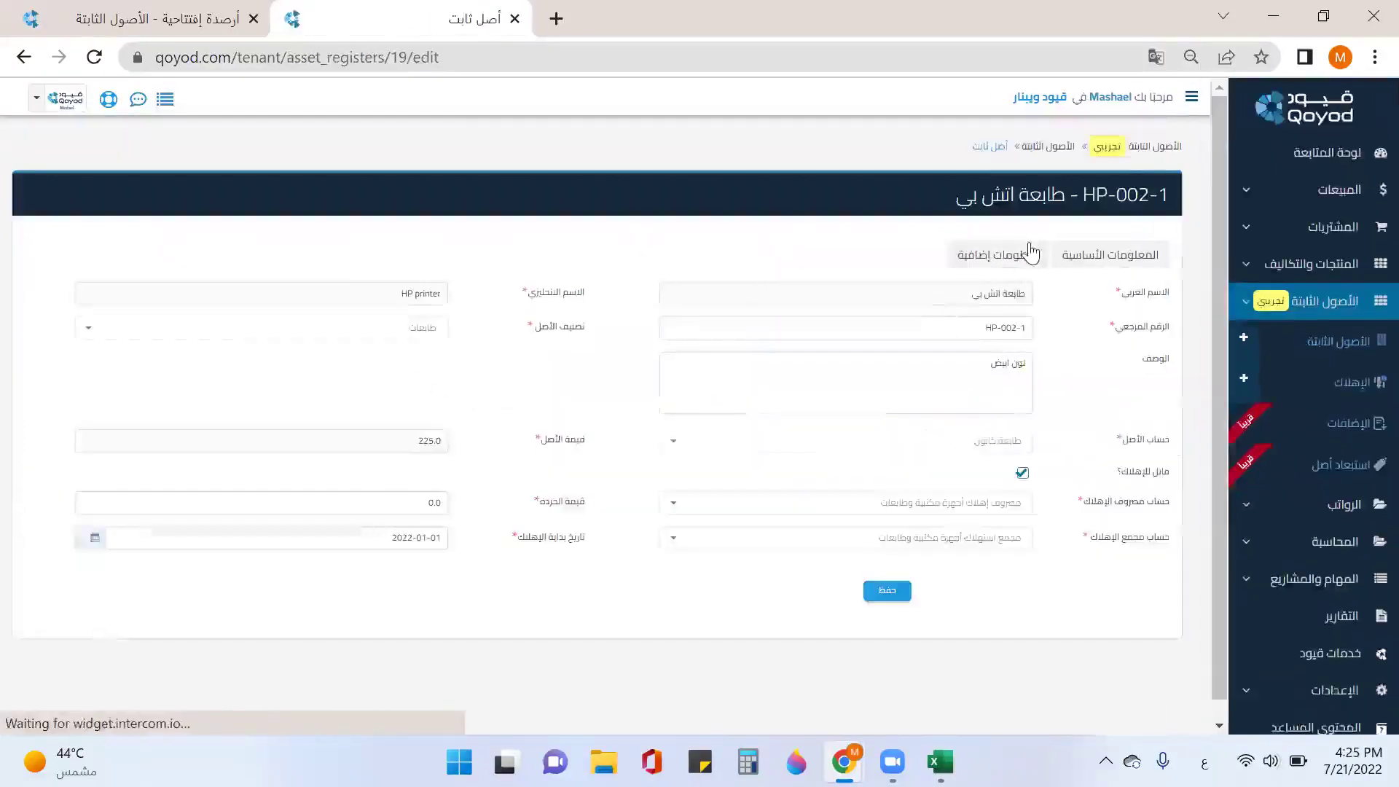
Step: Add a الرقم التسلسلي entry with serial number 7778998 to HP-002-1
left_click(1031, 251)
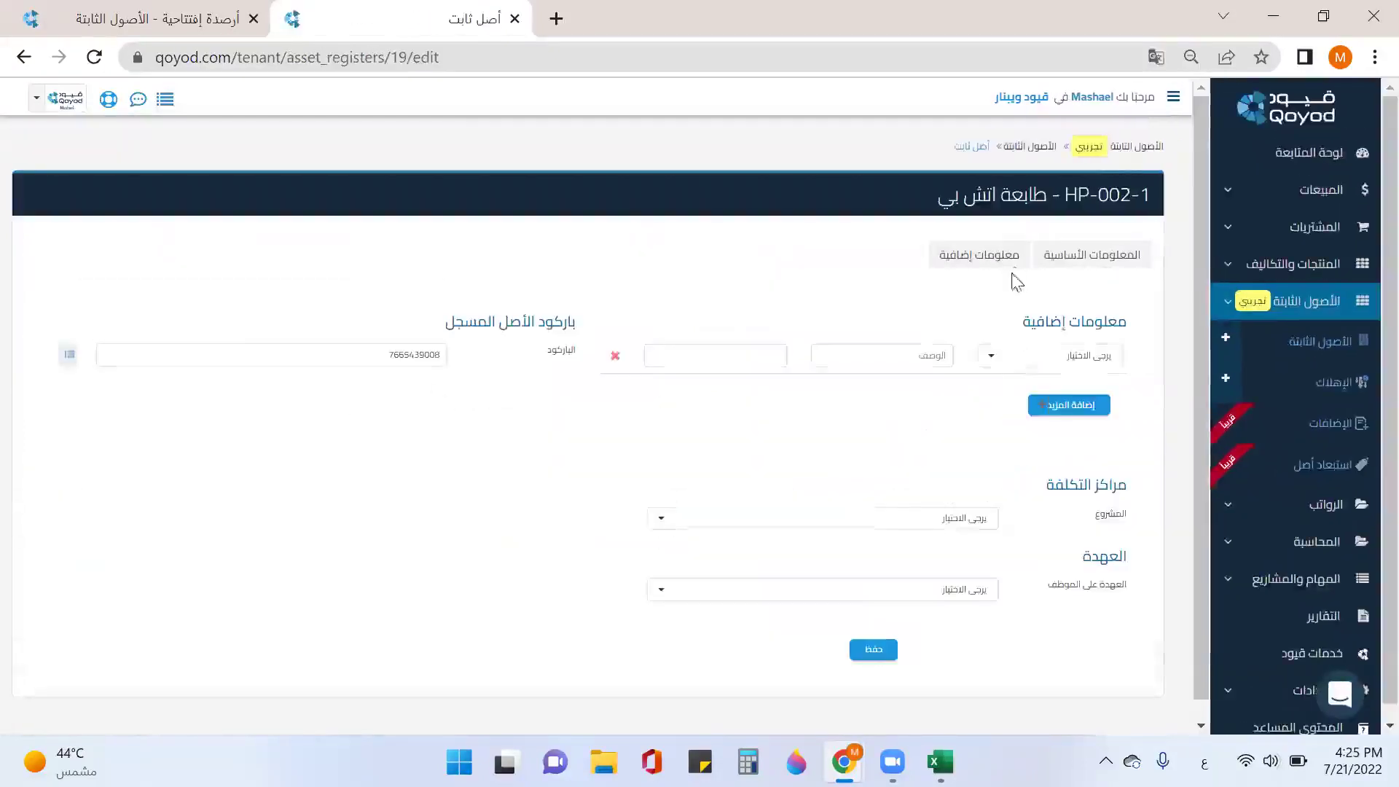
left_click(1064, 364)
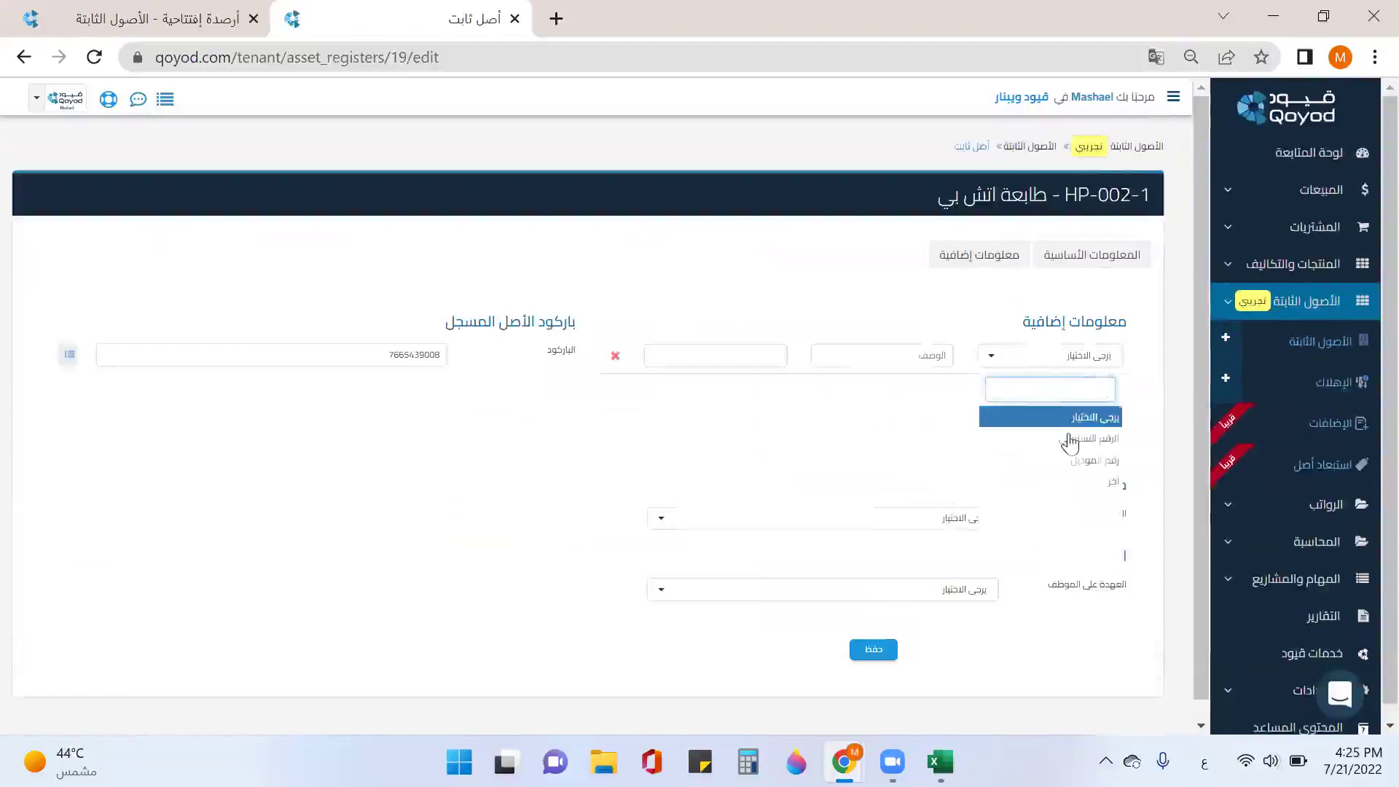
left_click(1069, 439)
left_click(761, 357)
type("778998")
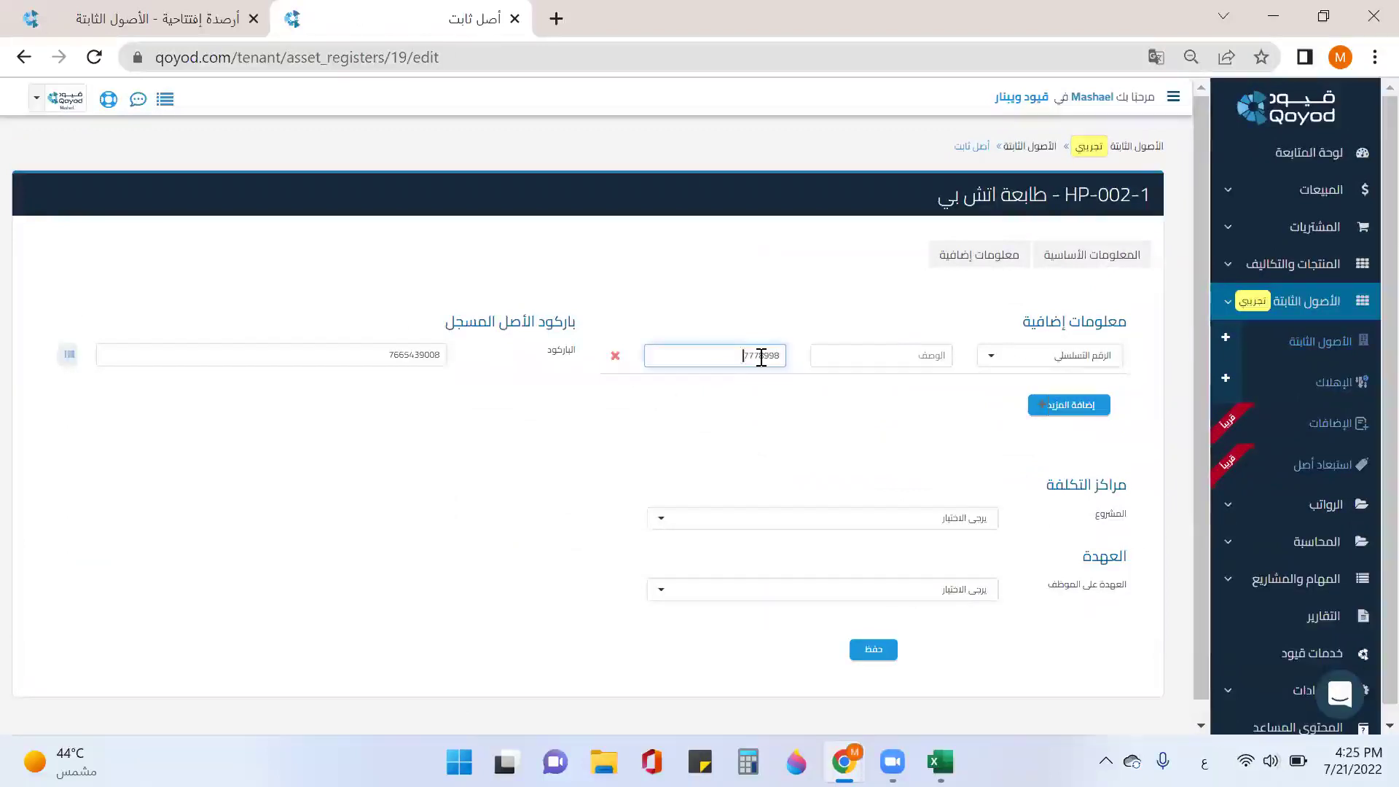
Step: Assign HP-002-1 to مشروع بناء حضانة أطفال and an employee's custody, then save
scroll(963, 403, "down", 1)
left_click(959, 502)
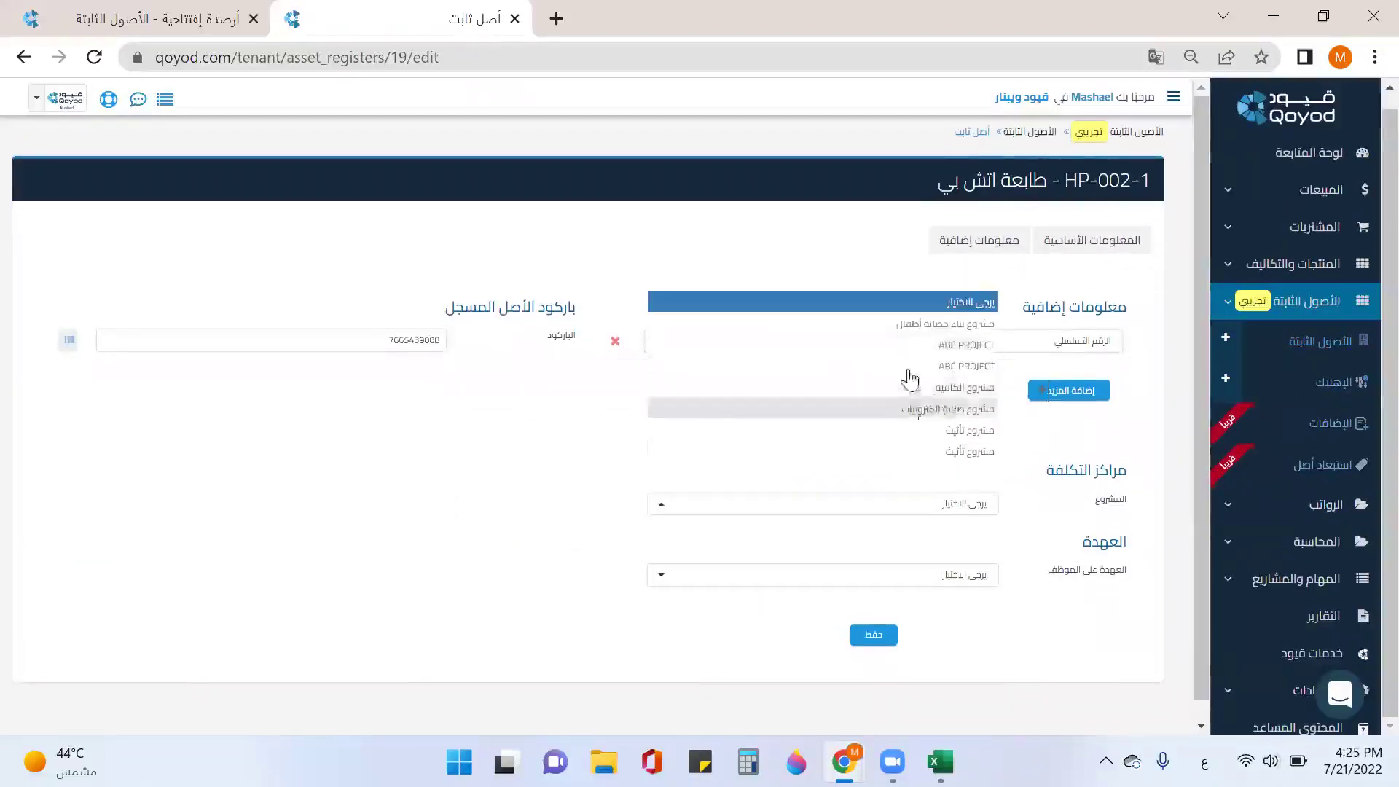
left_click(893, 341)
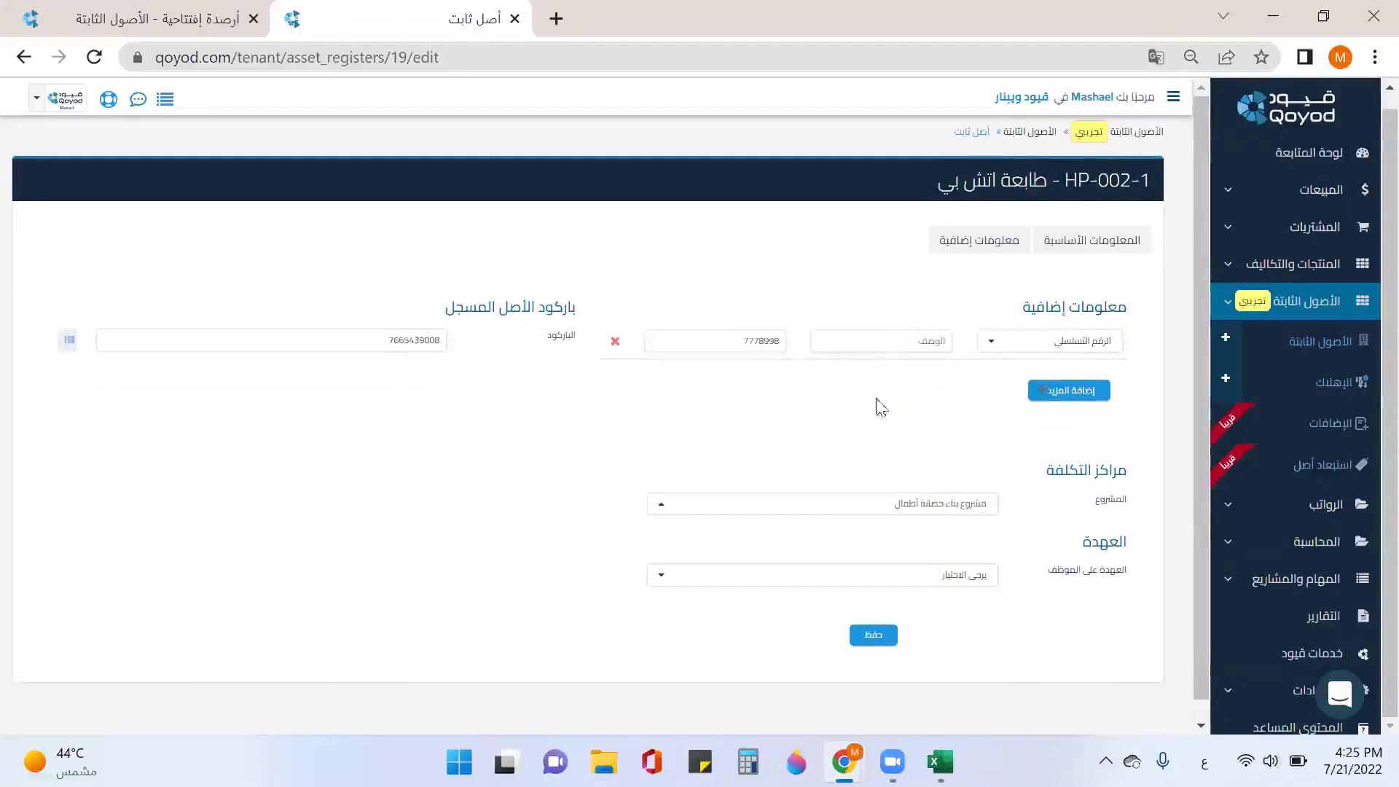
left_click(942, 580)
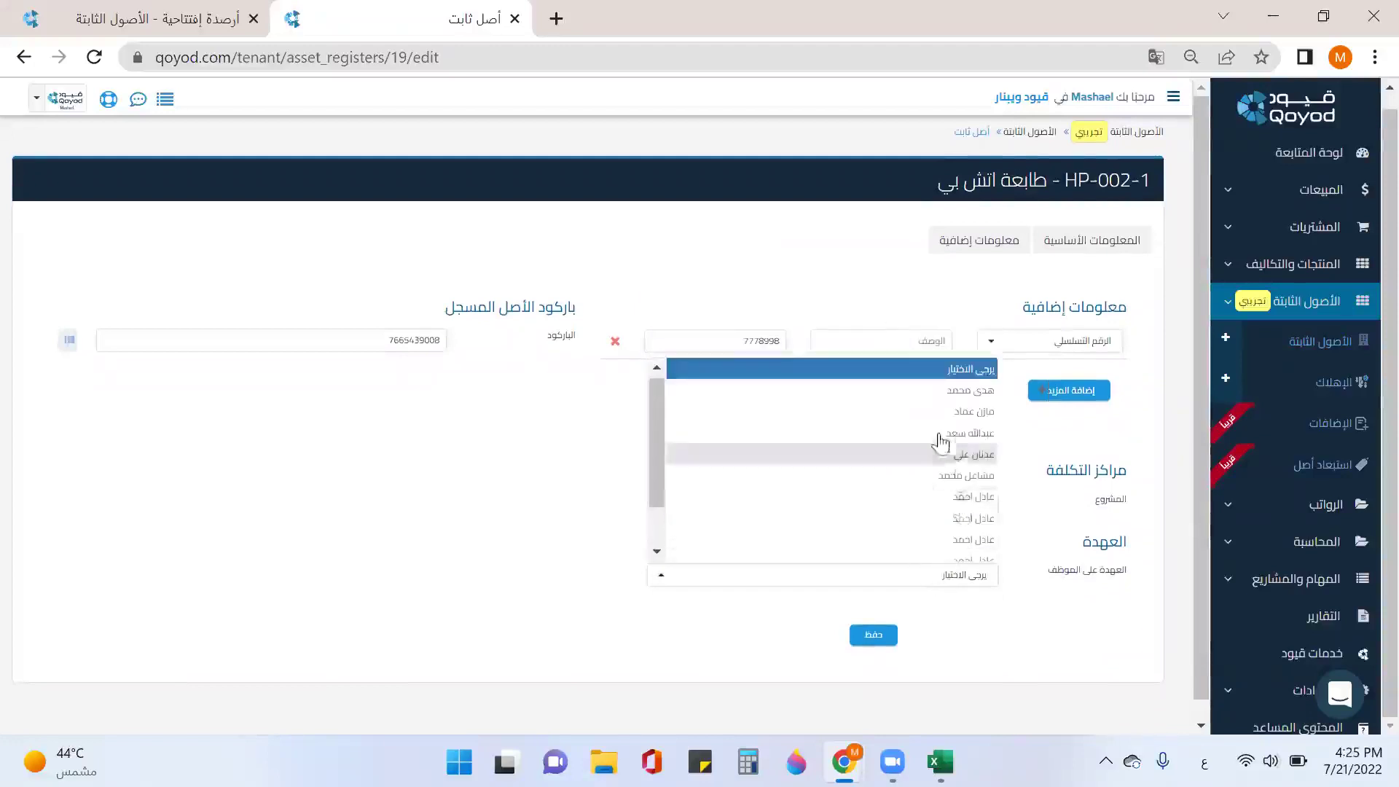
left_click(957, 481)
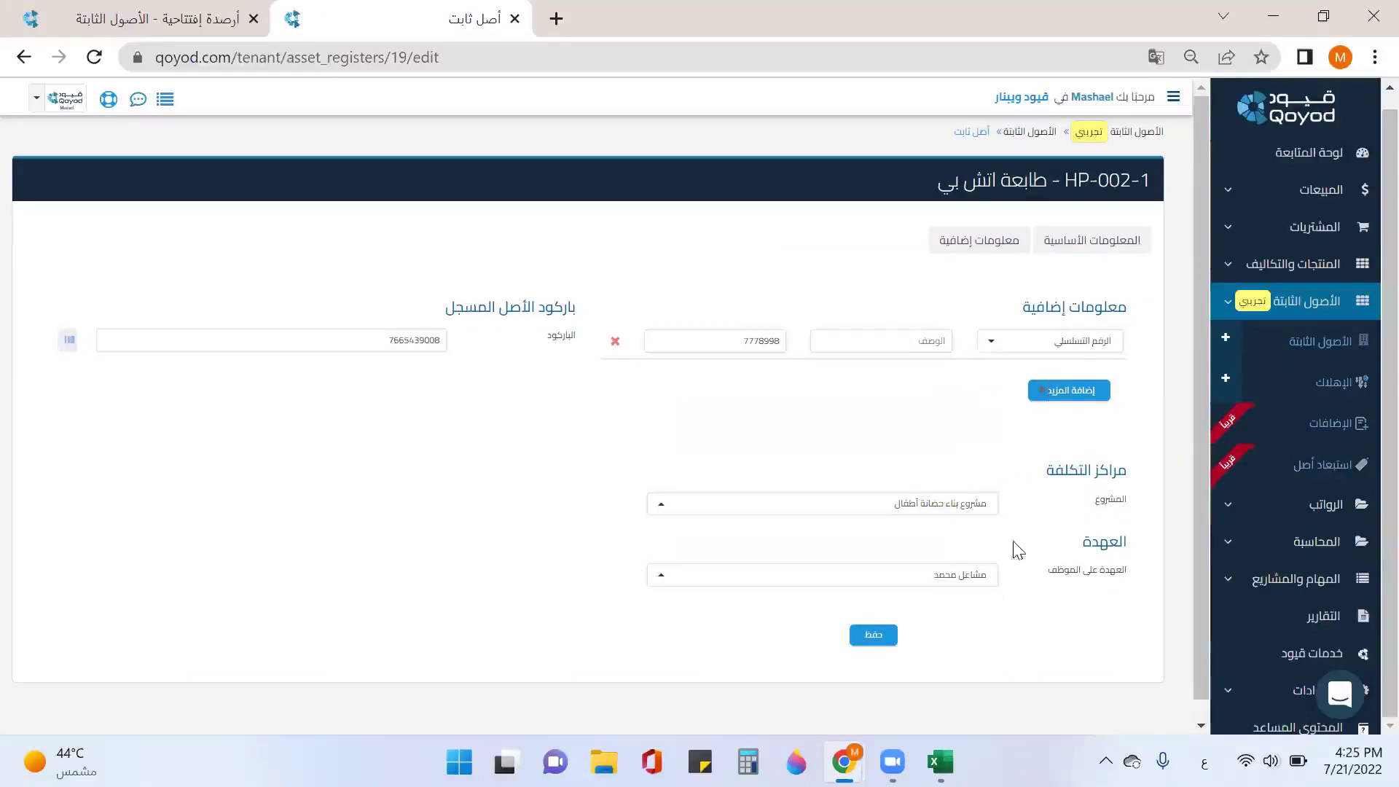
left_click(874, 635)
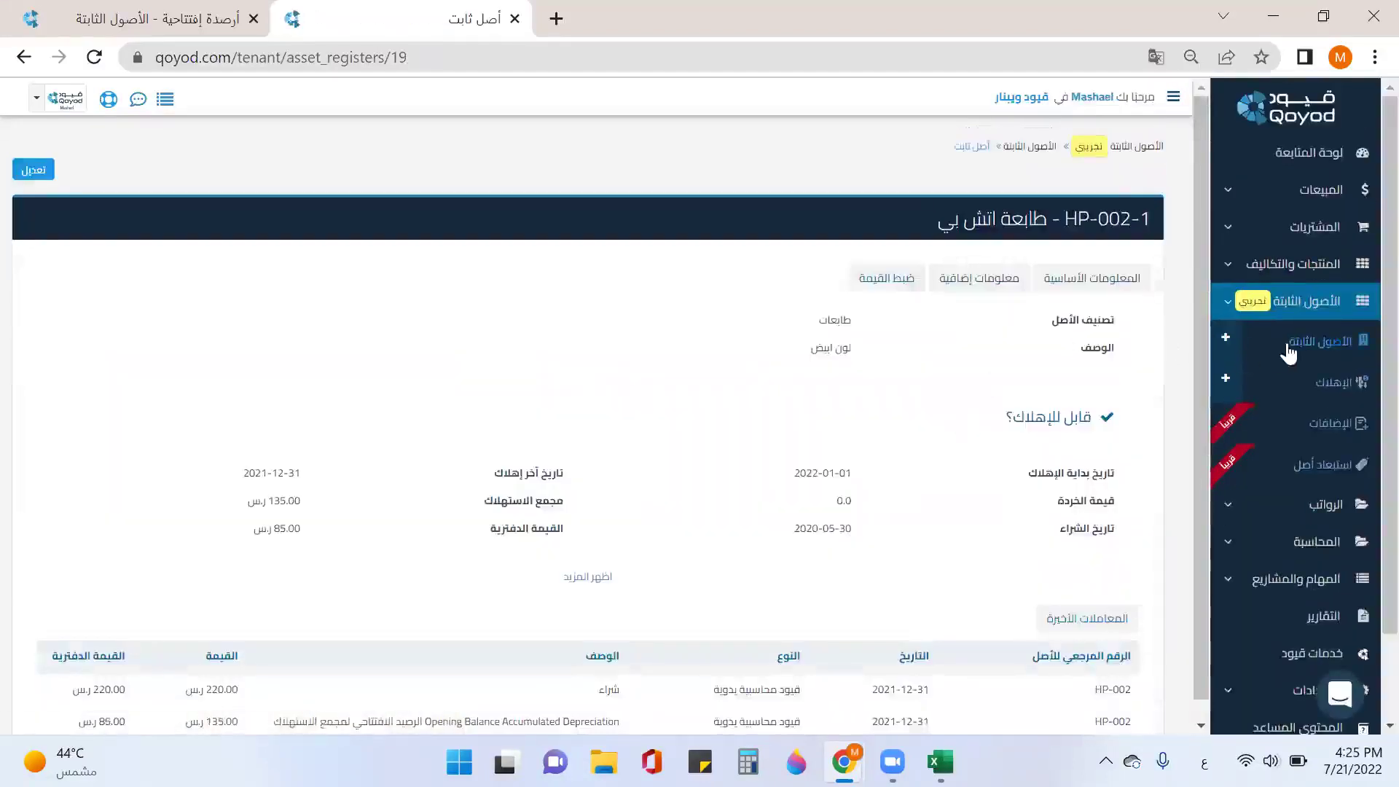
left_click(1273, 353)
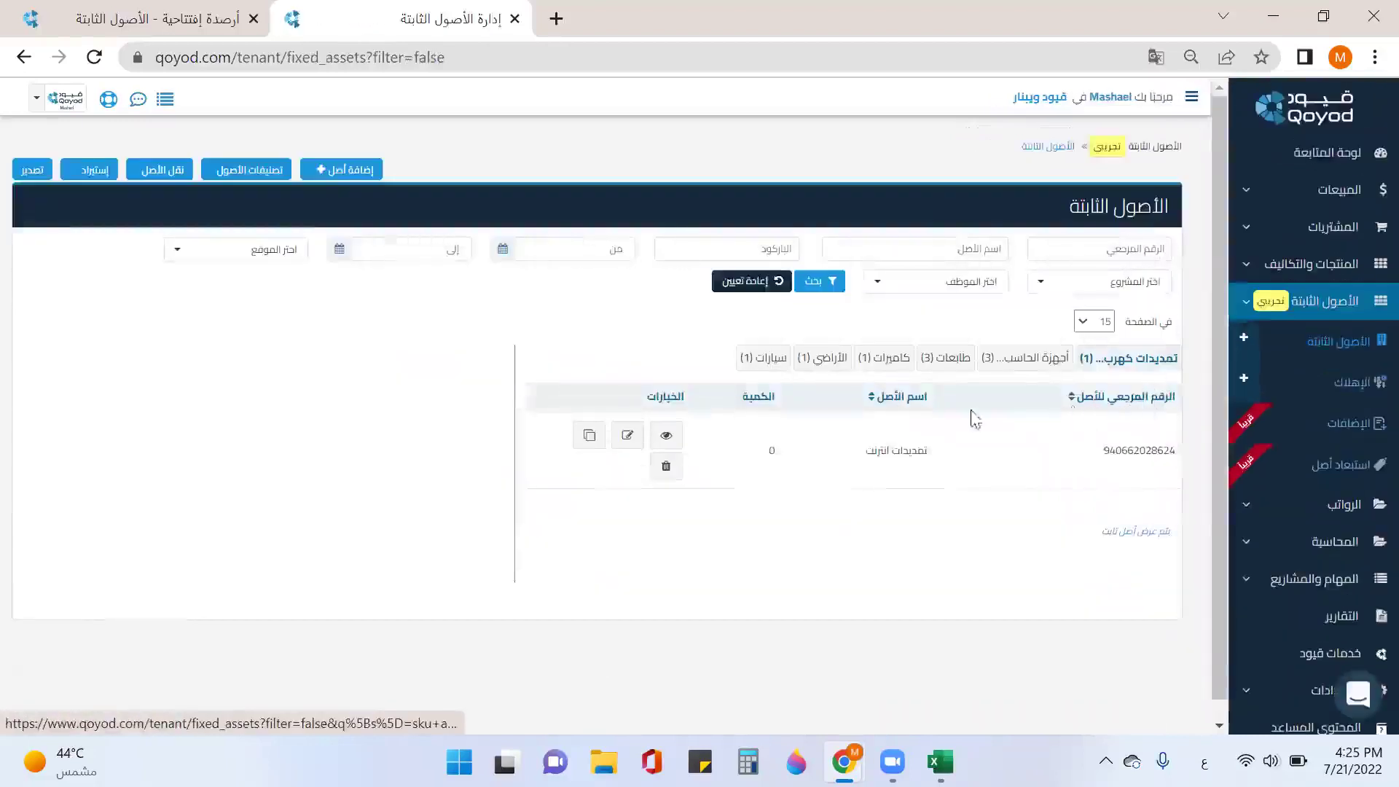
Step: Set printer unit HP-001-1's custodian to an employee, save, and go back to Fixed Assets
left_click(964, 370)
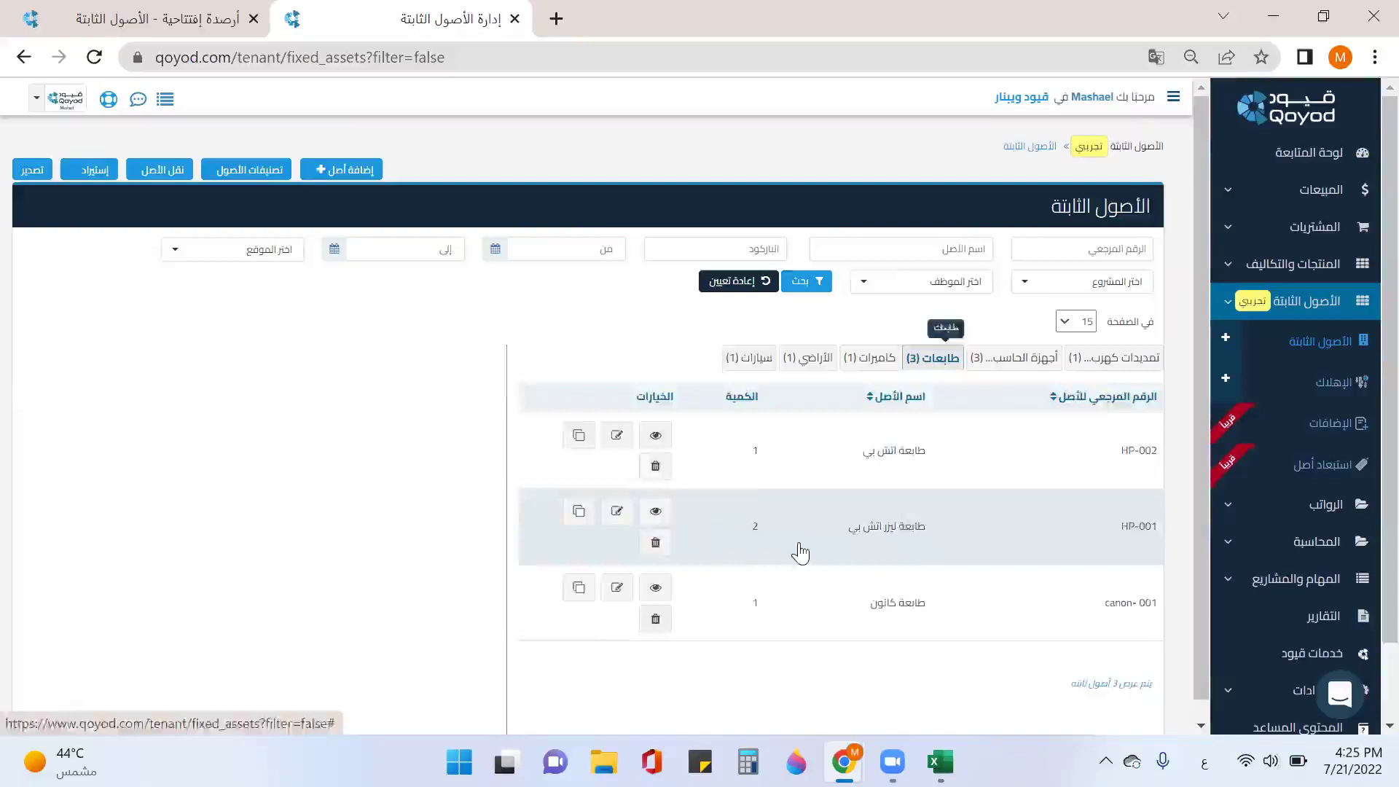
left_click(799, 550)
left_click(69, 625)
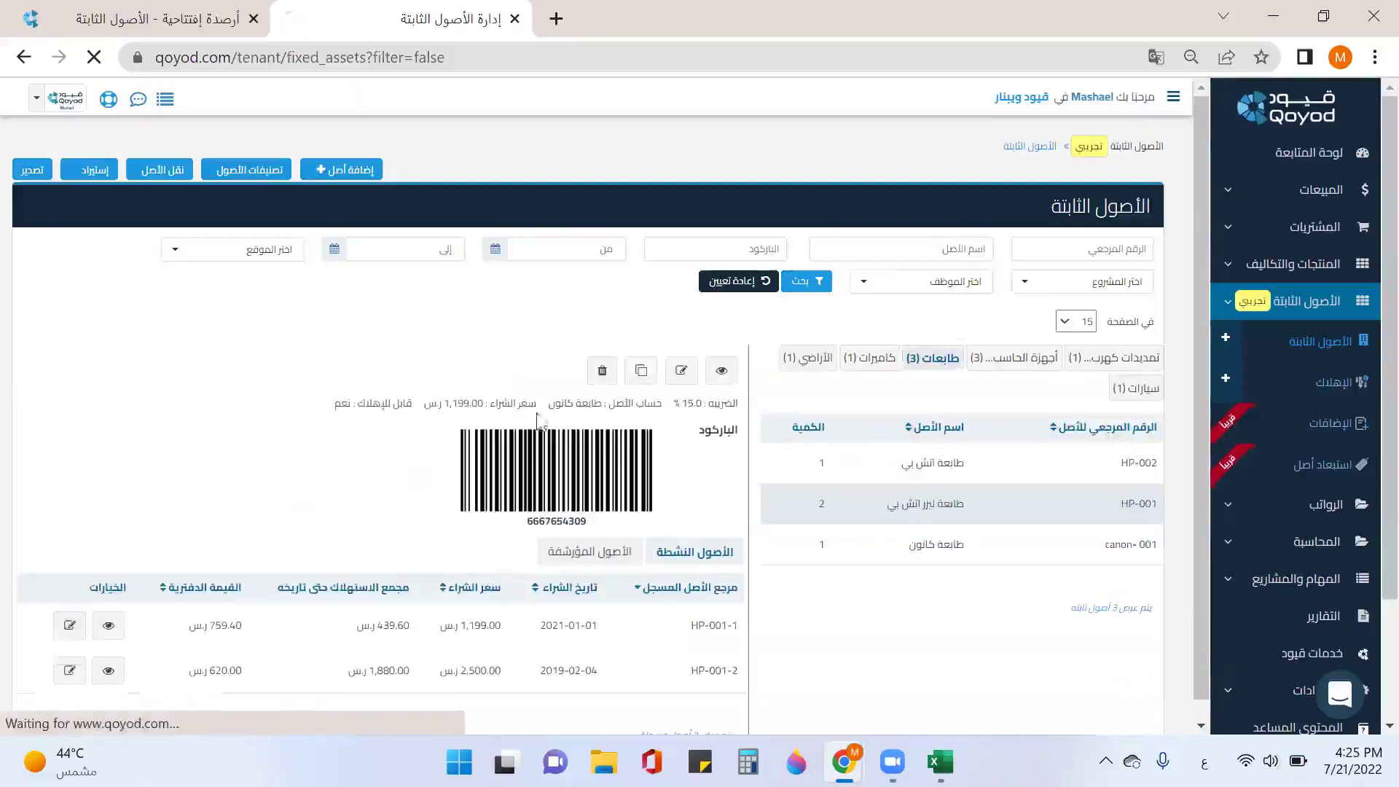
left_click(997, 254)
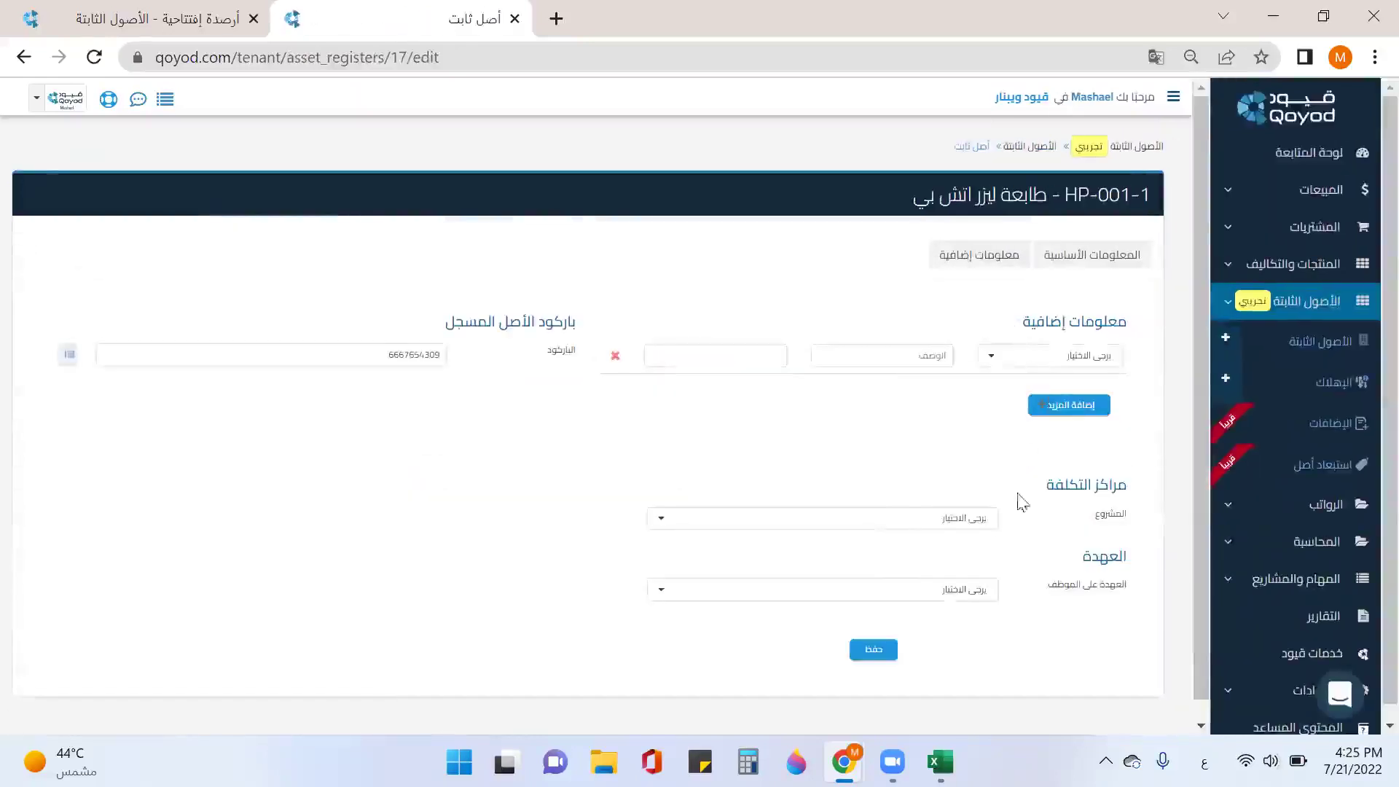
left_click(988, 591)
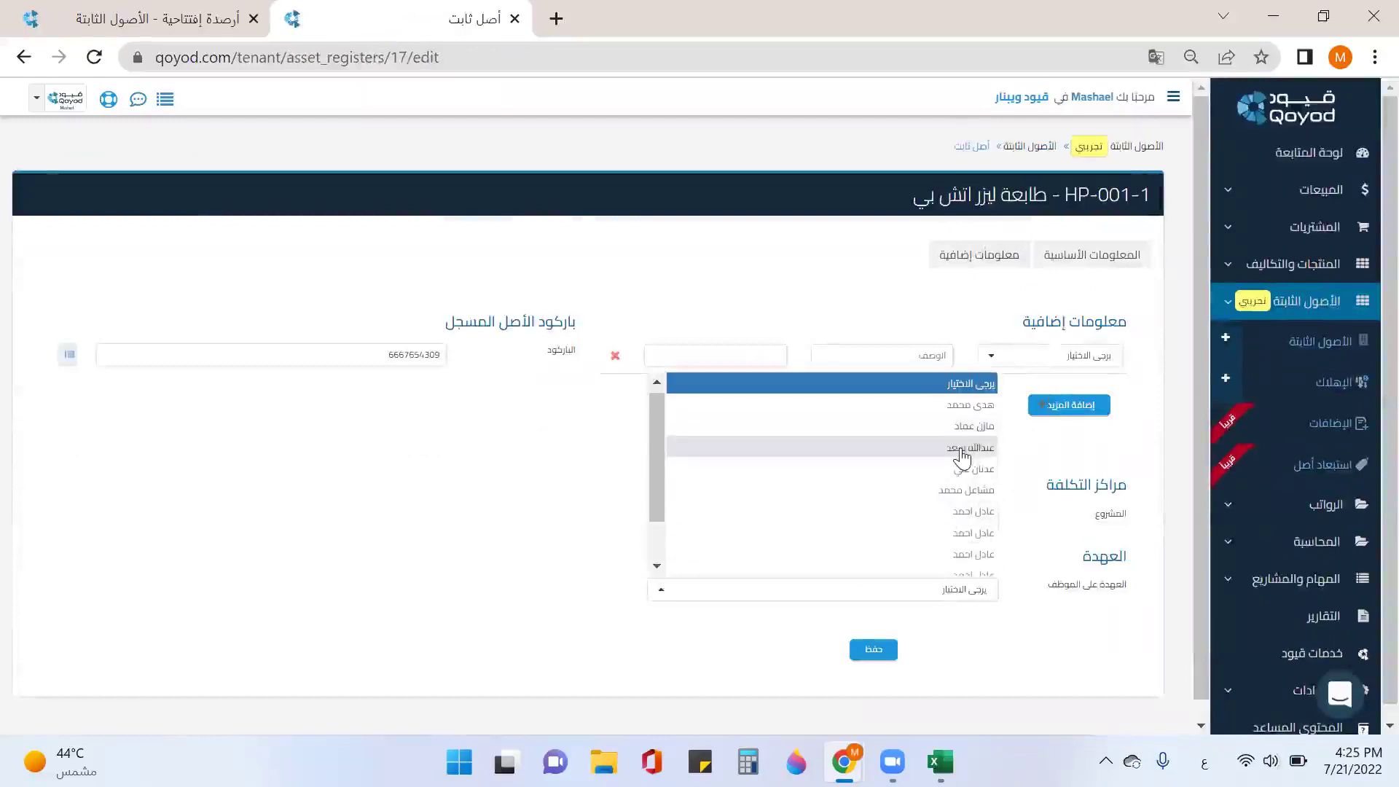
left_click(969, 405)
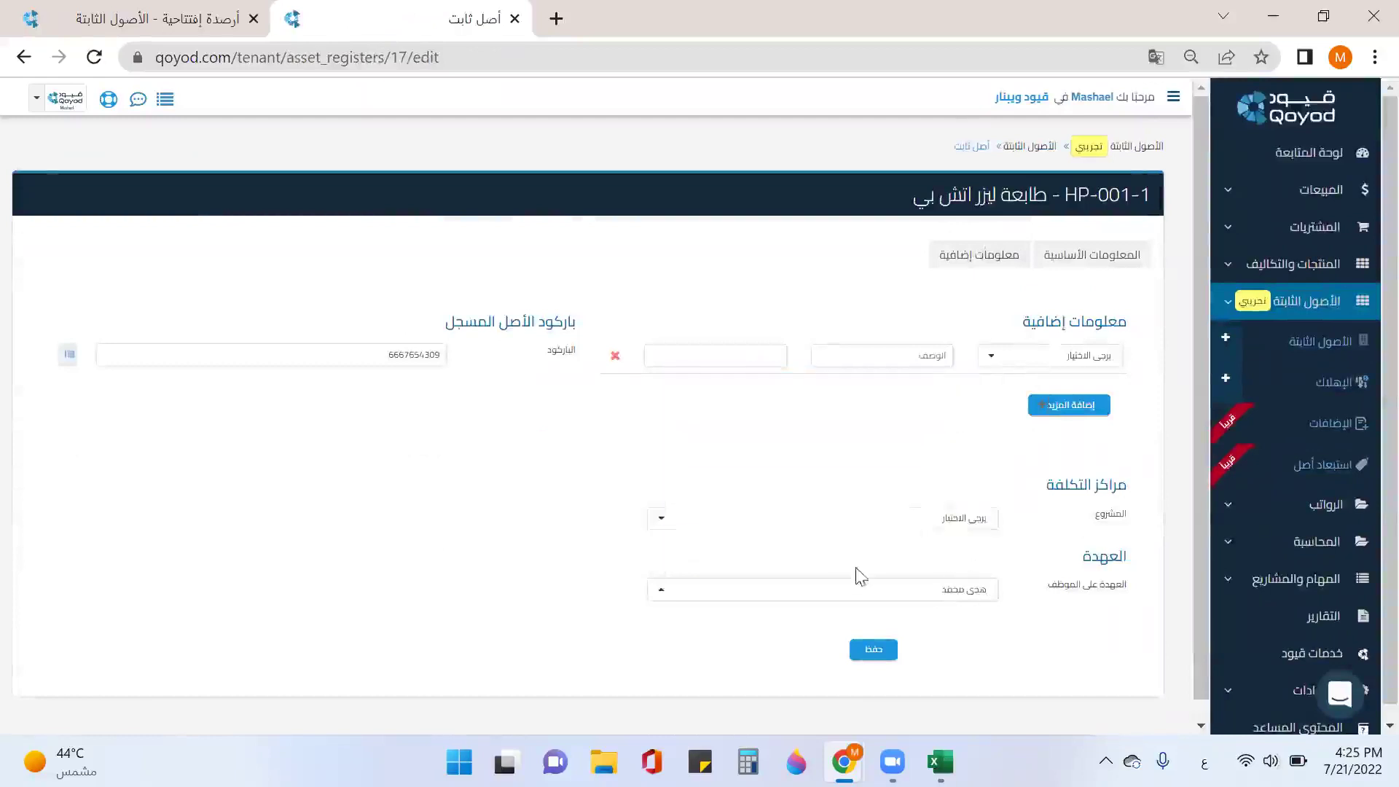
left_click(890, 649)
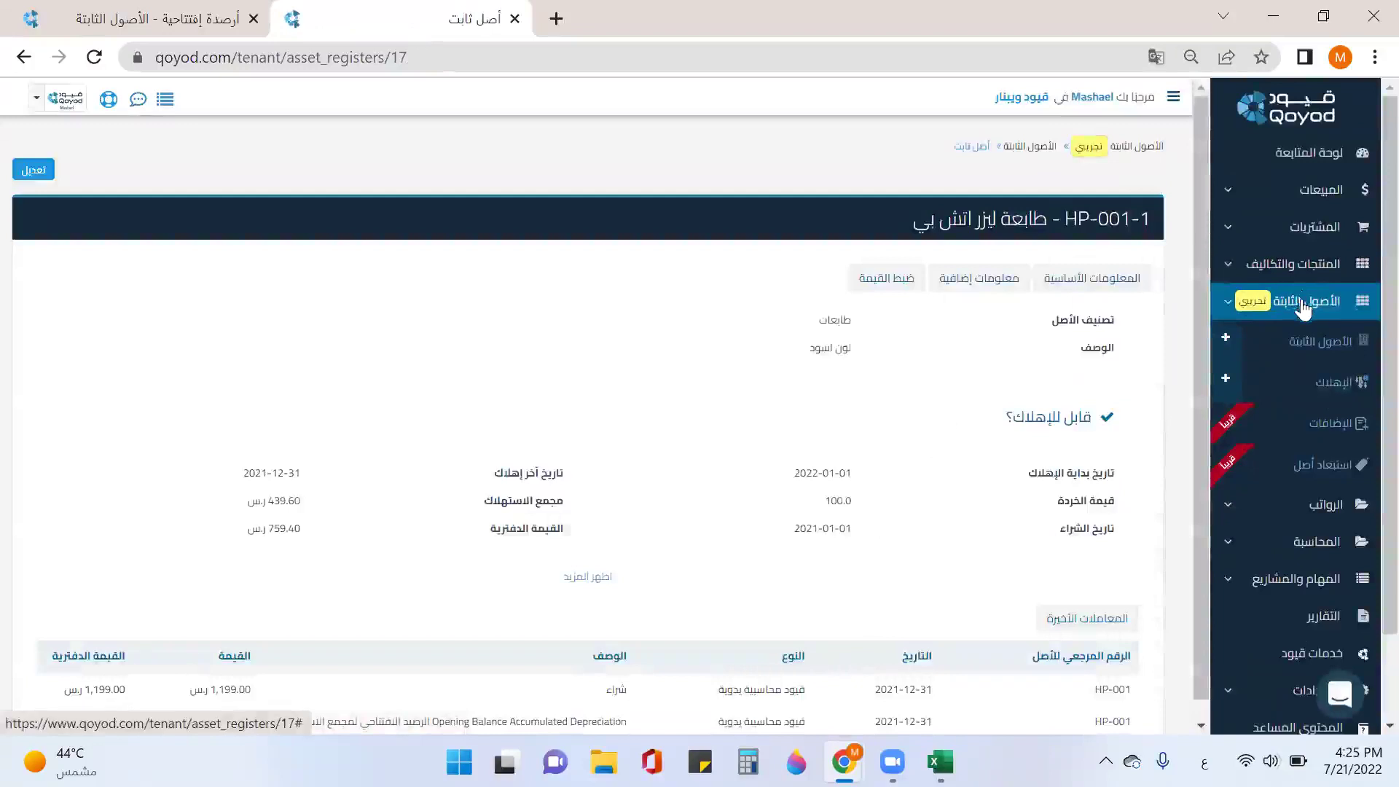
left_click(1328, 344)
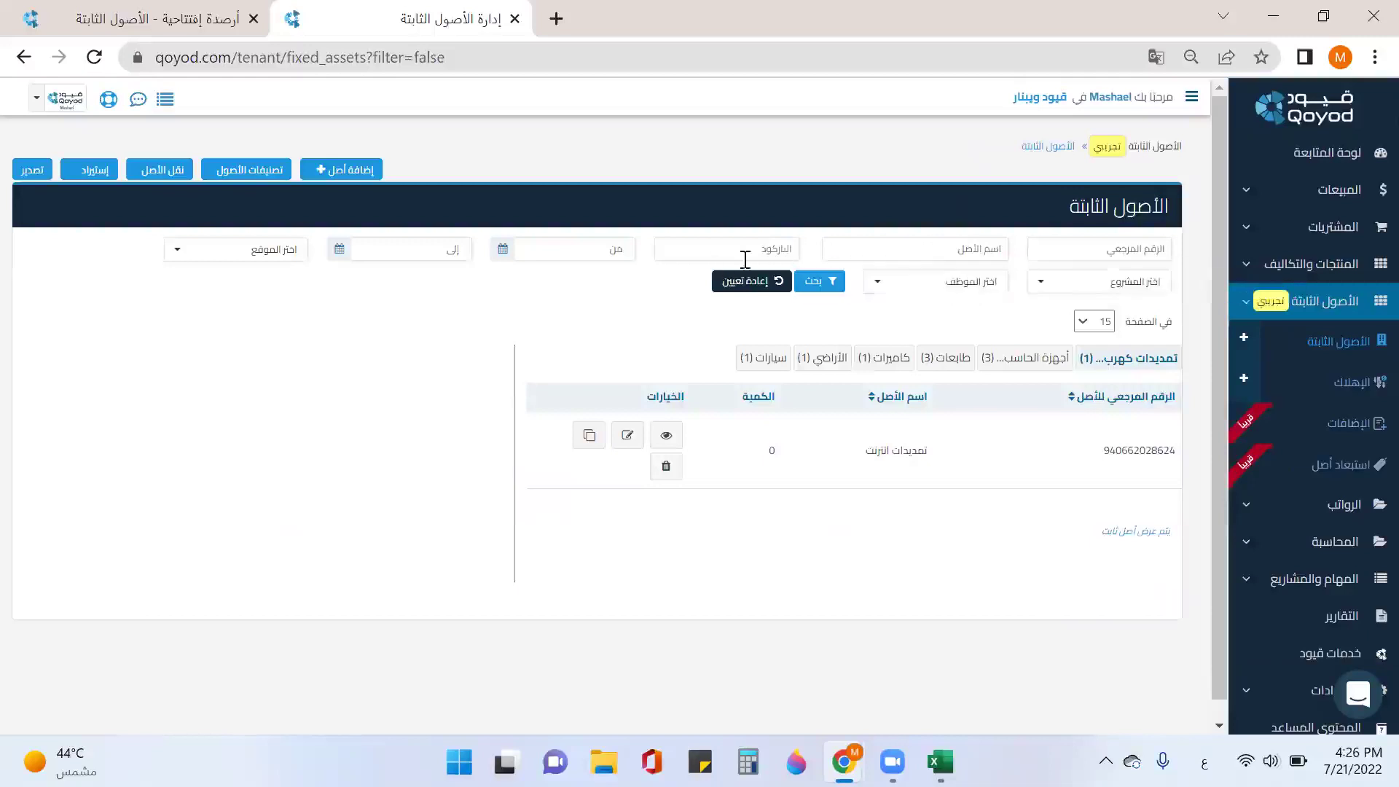
left_click(251, 252)
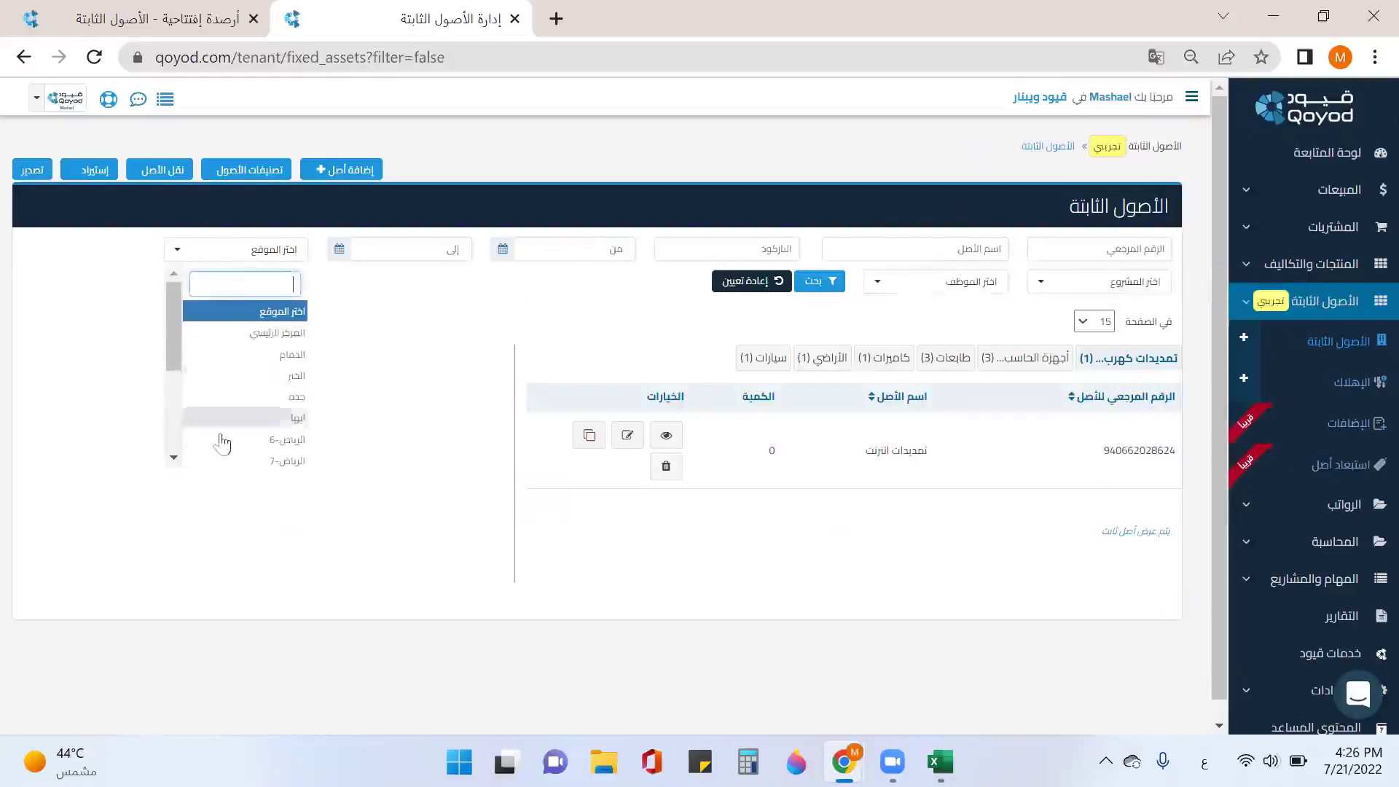
left_click(1124, 290)
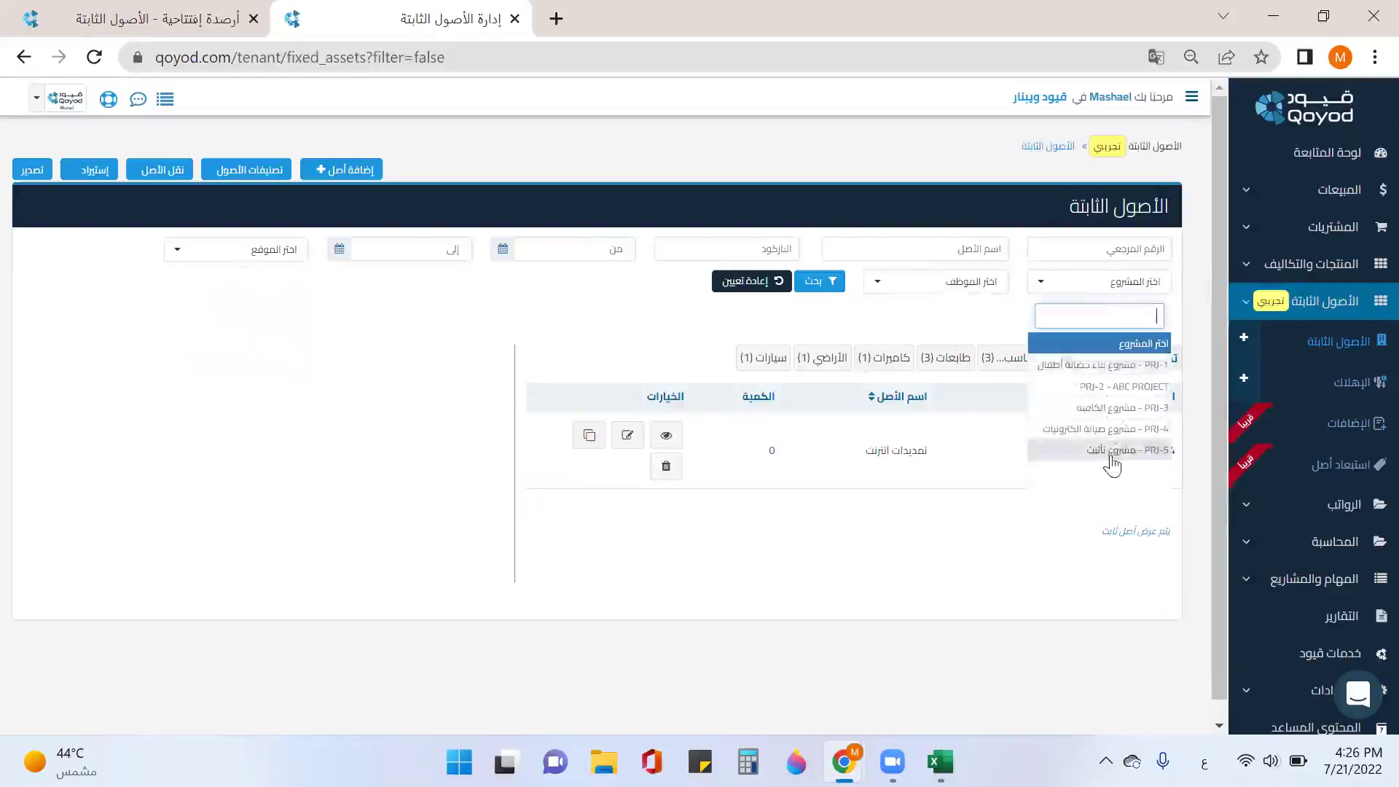
left_click(1100, 408)
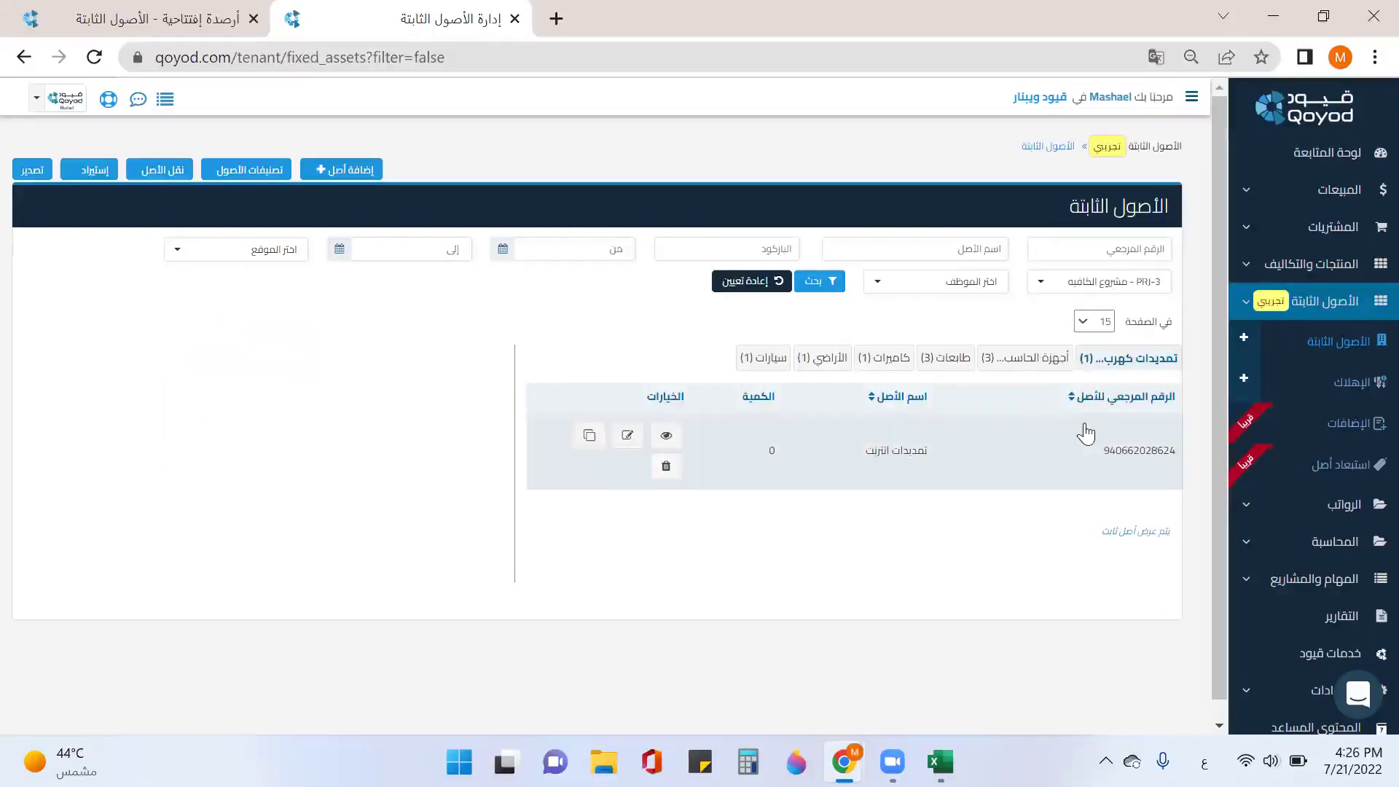
left_click(822, 282)
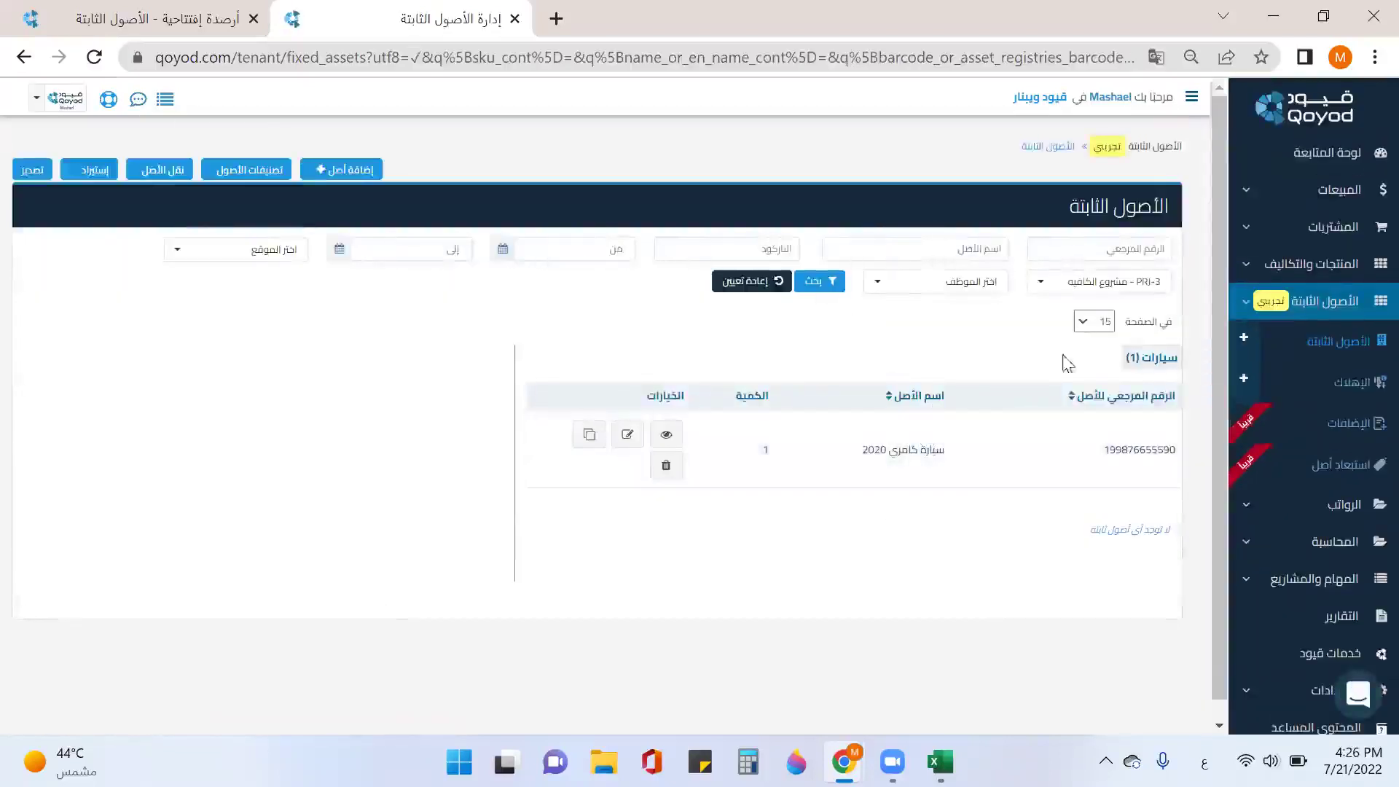
left_click(754, 282)
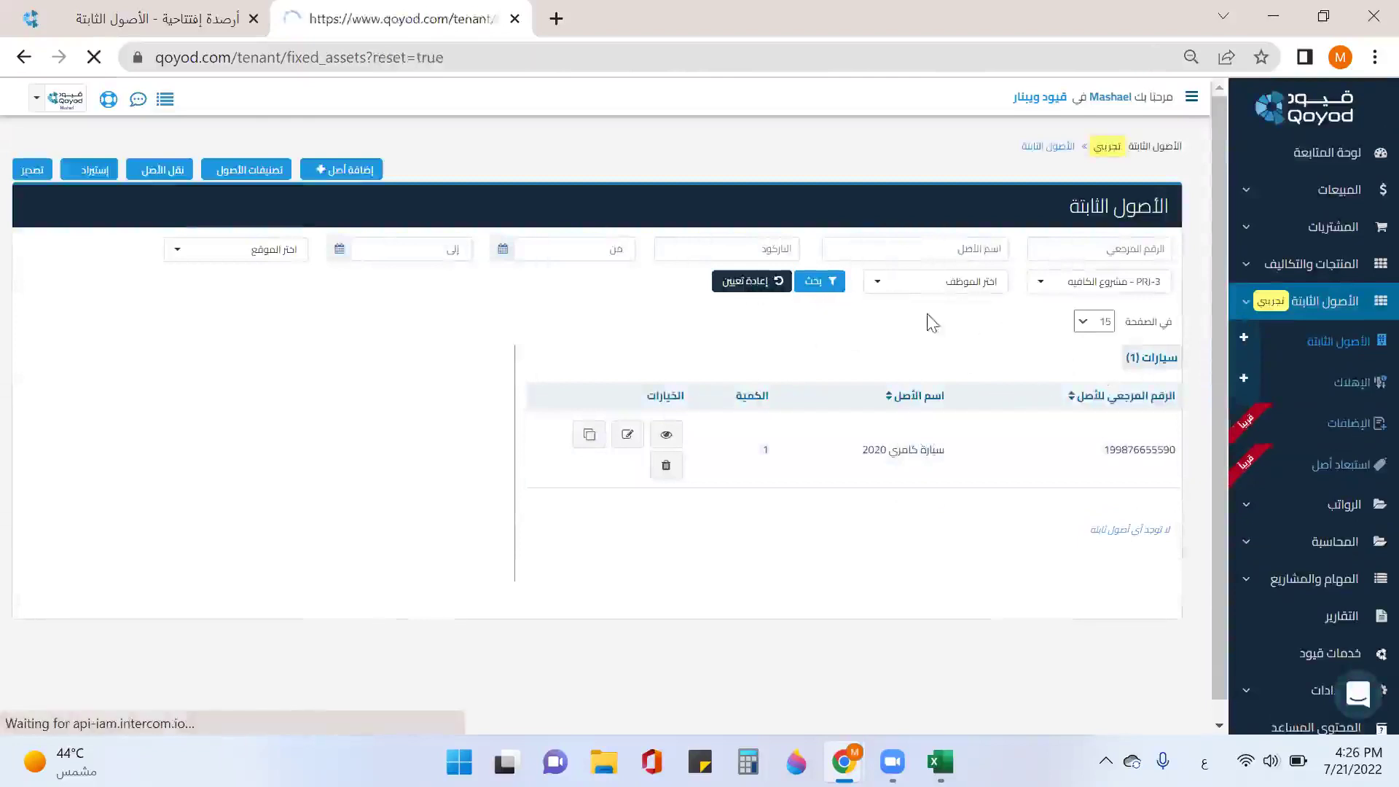
left_click(919, 284)
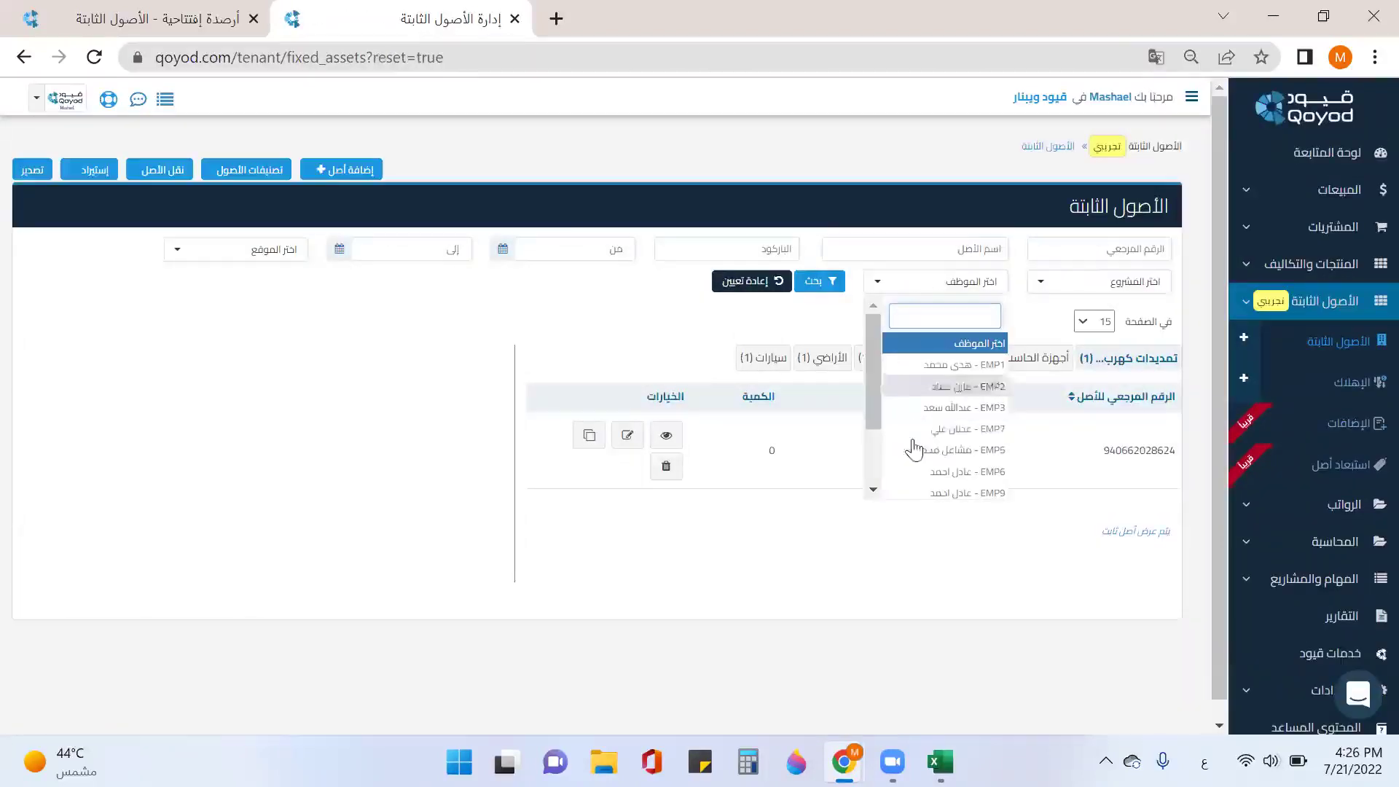
left_click(816, 379)
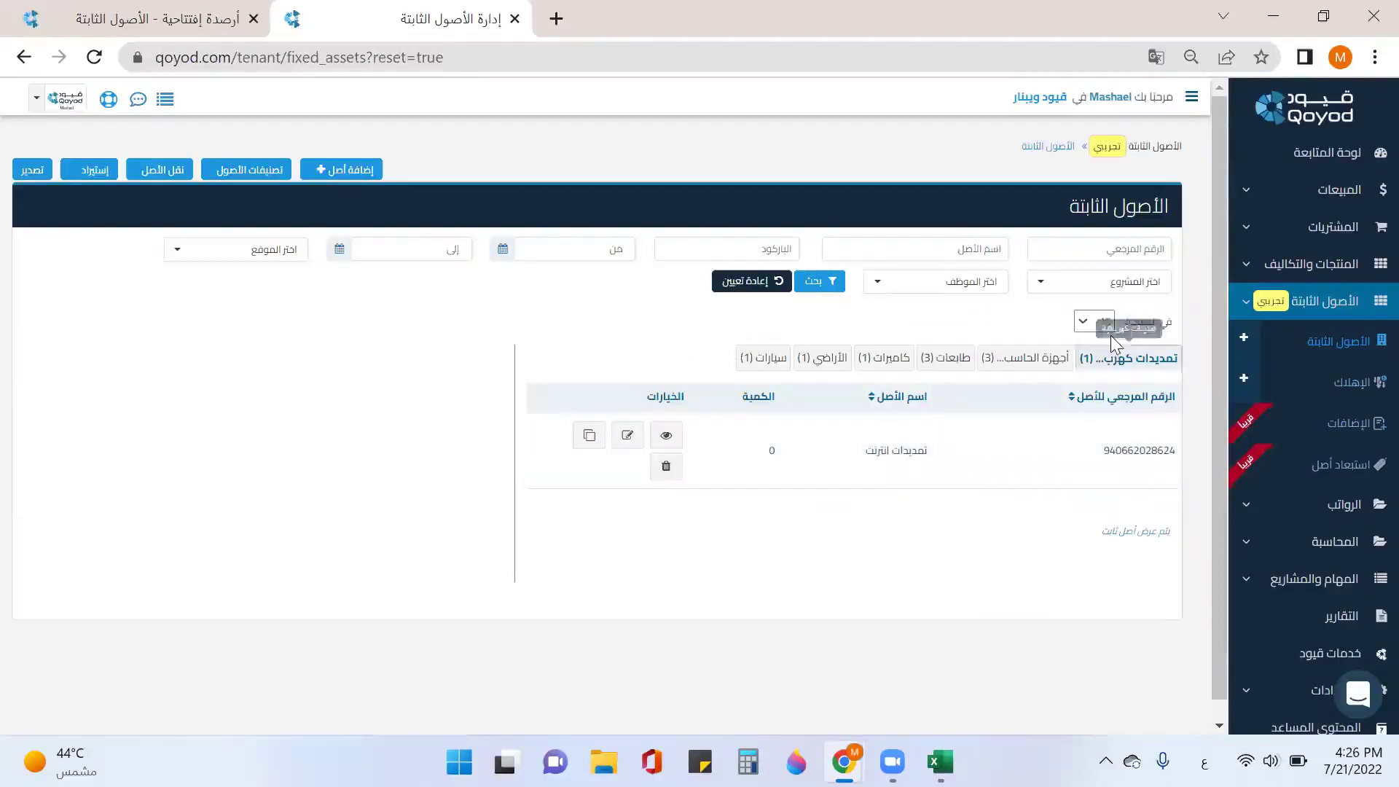
left_click(1250, 237)
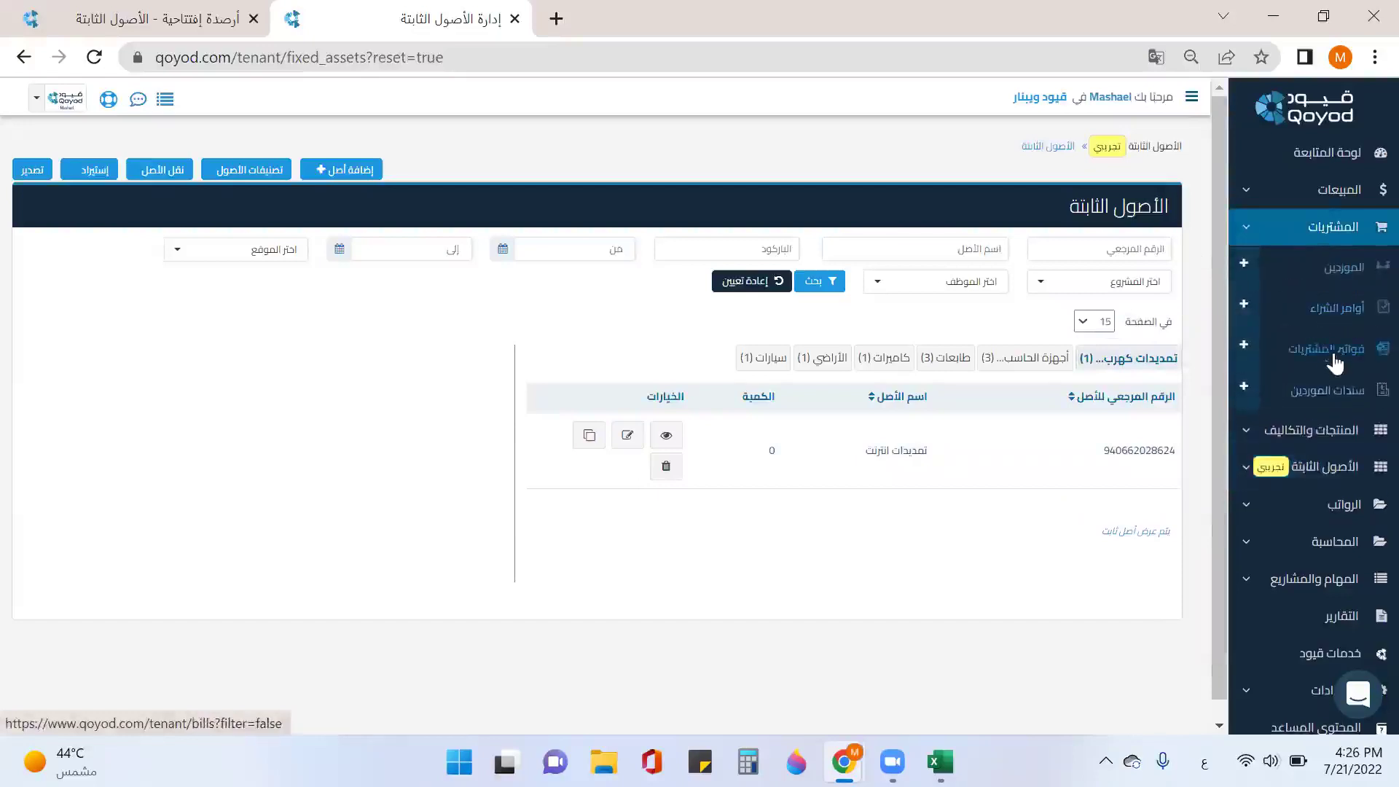
Step: Open purchase invoices in a new tab, close the opening balances tab, and start bill BIL62
right_click(1327, 345)
left_click(1249, 370)
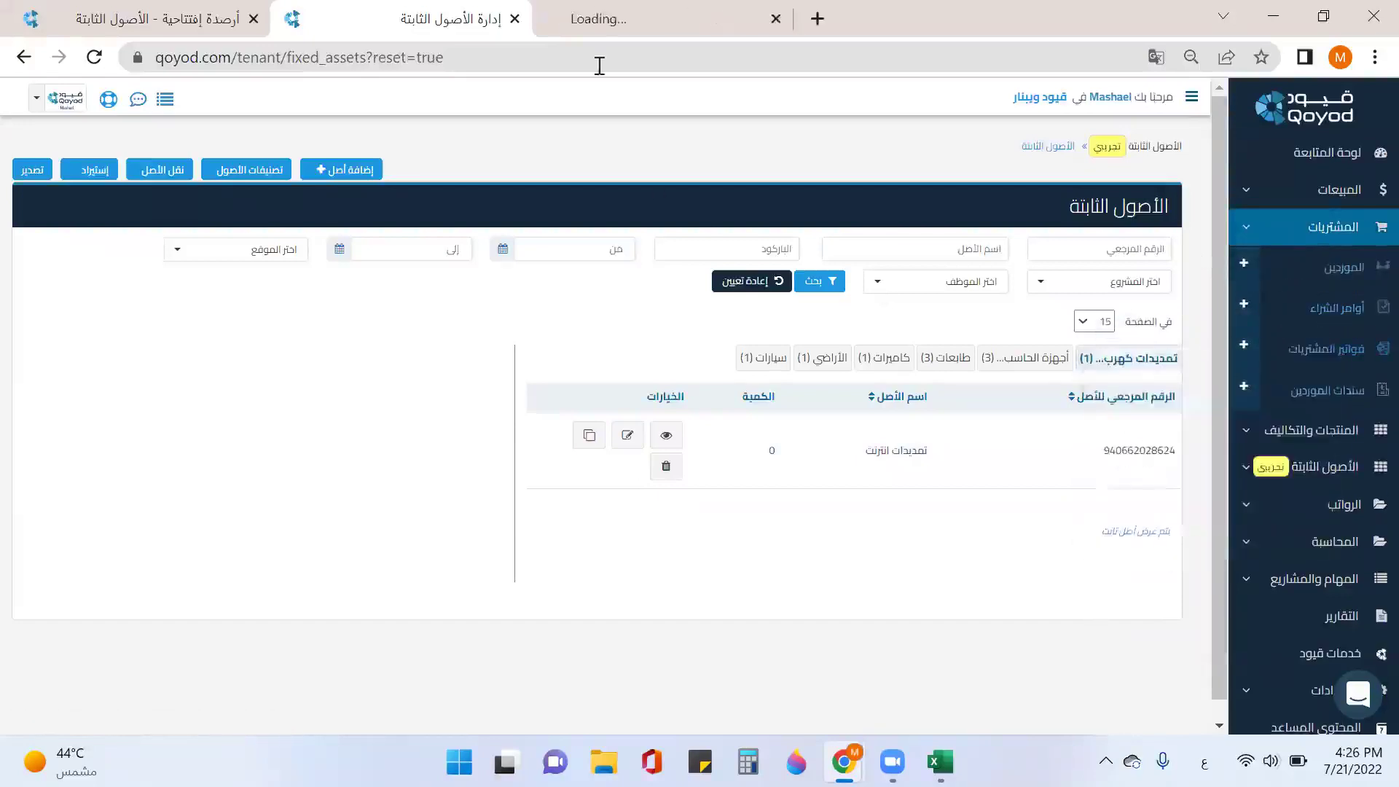
left_click(641, 21)
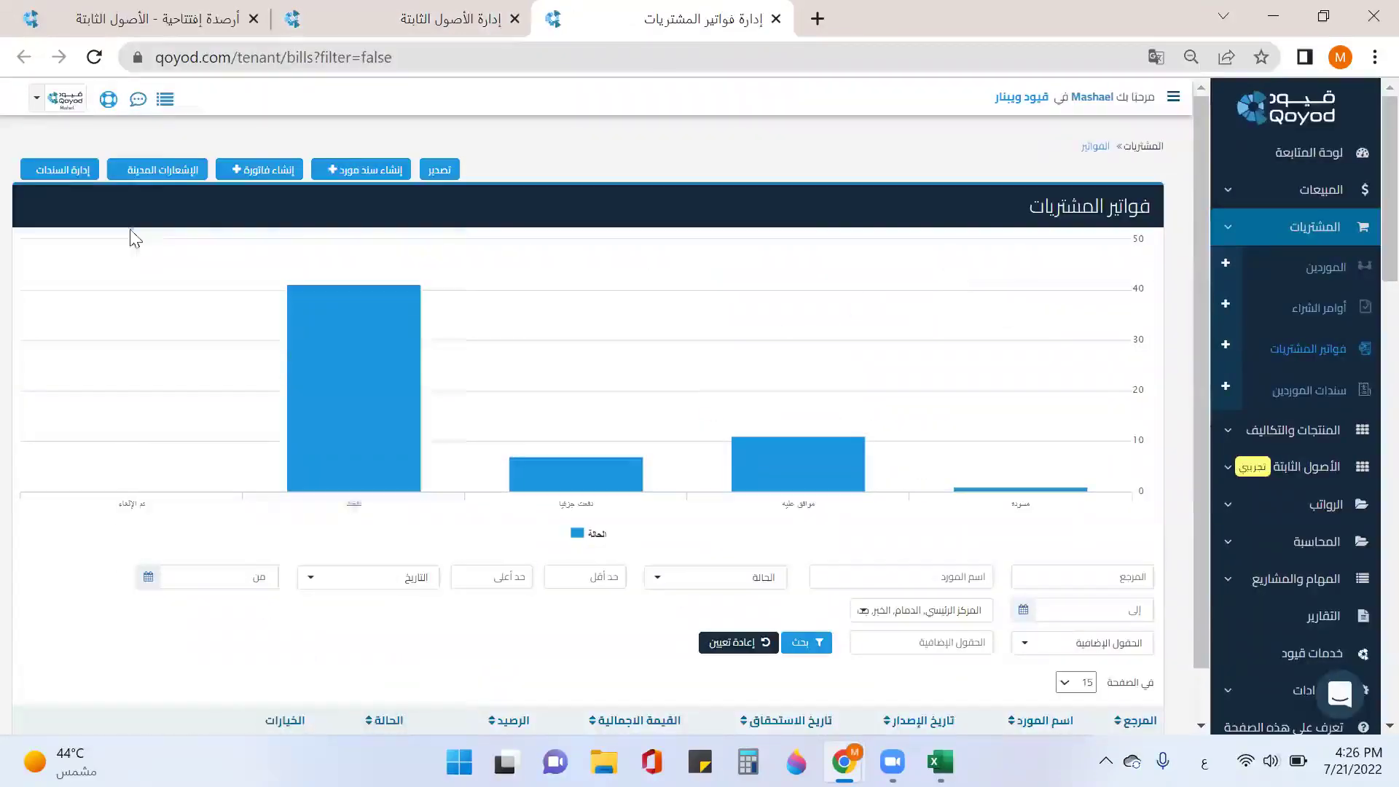
left_click(254, 18)
scroll(955, 440, "down", 3)
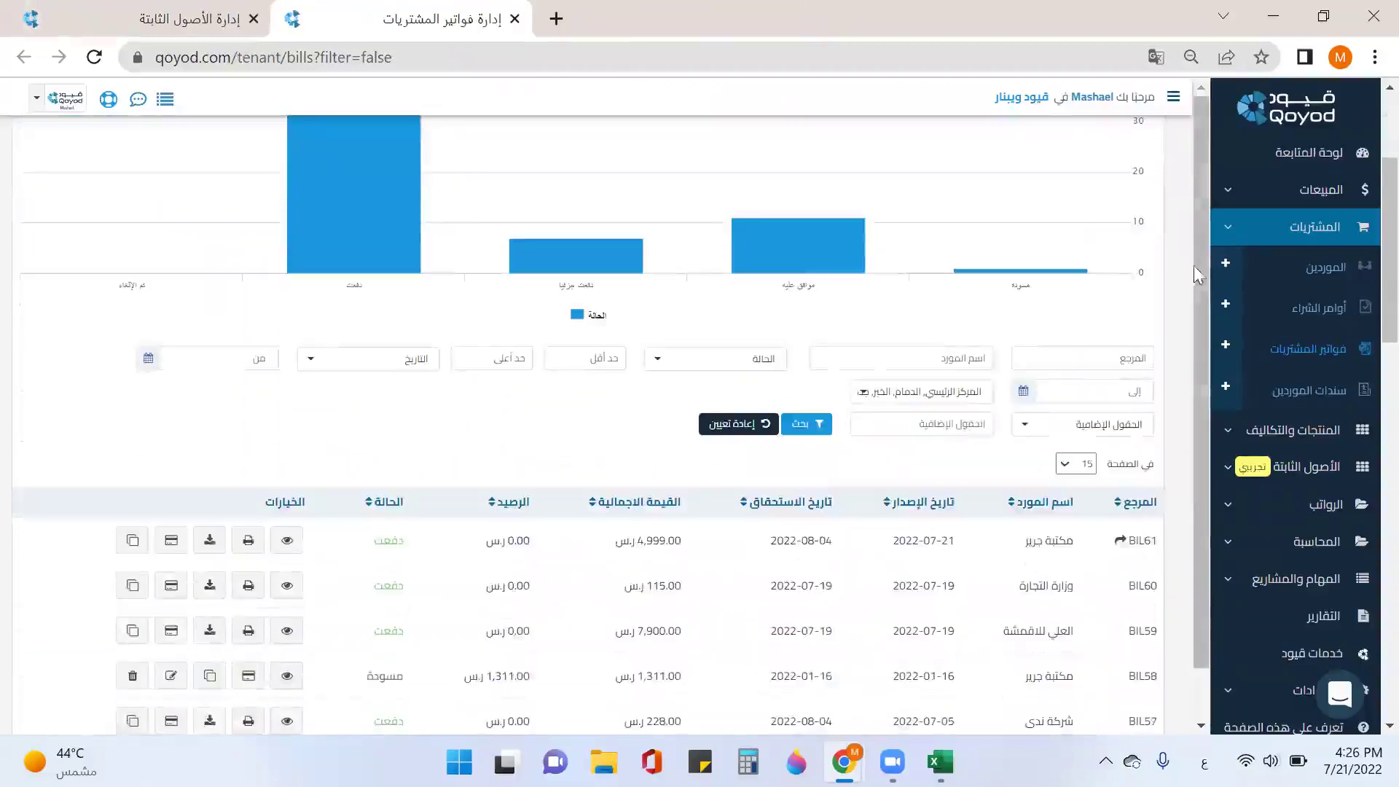
left_click(1226, 346)
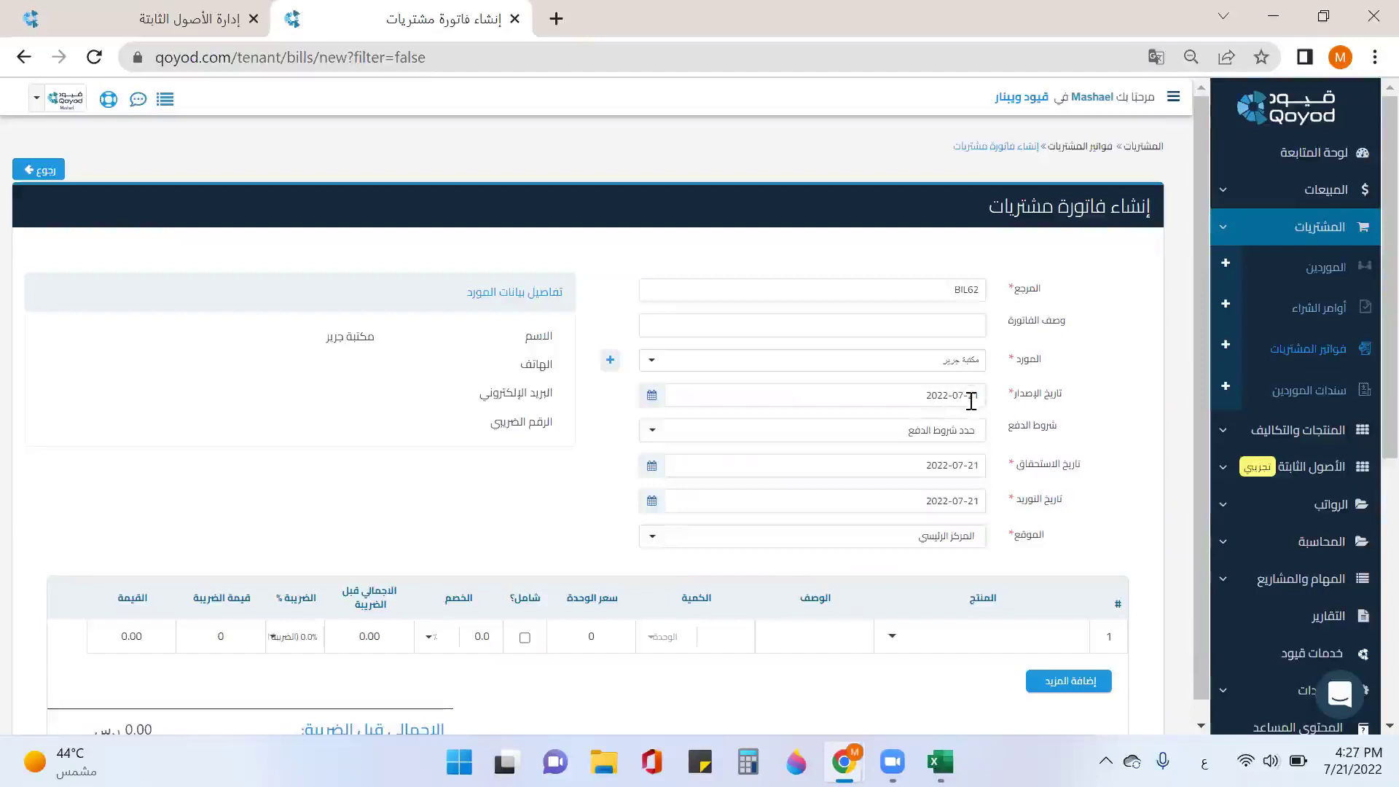
Step: Set payment terms to بعد 14 يوم, delivery date 2022-08-04, and location المركز الرئيسي
left_click(954, 436)
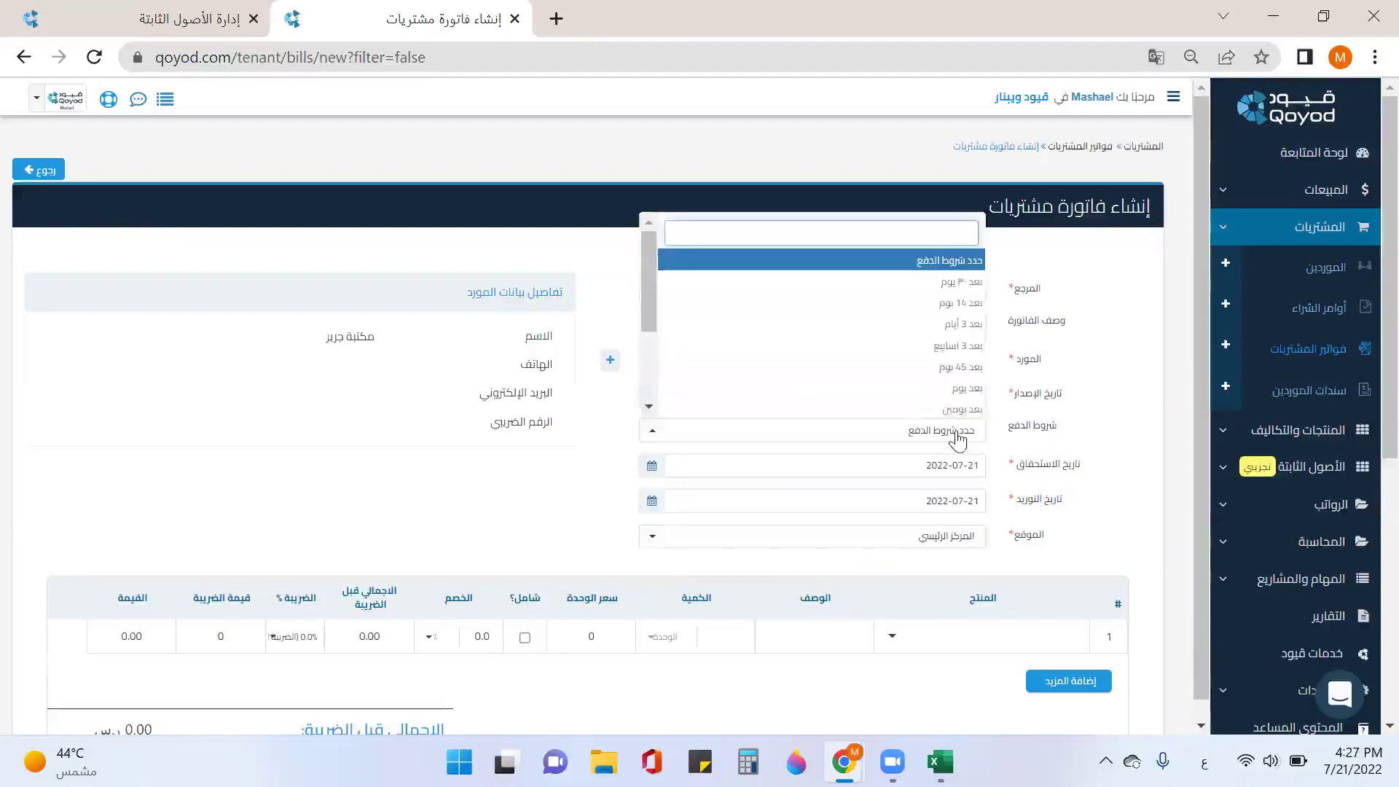
left_click(964, 308)
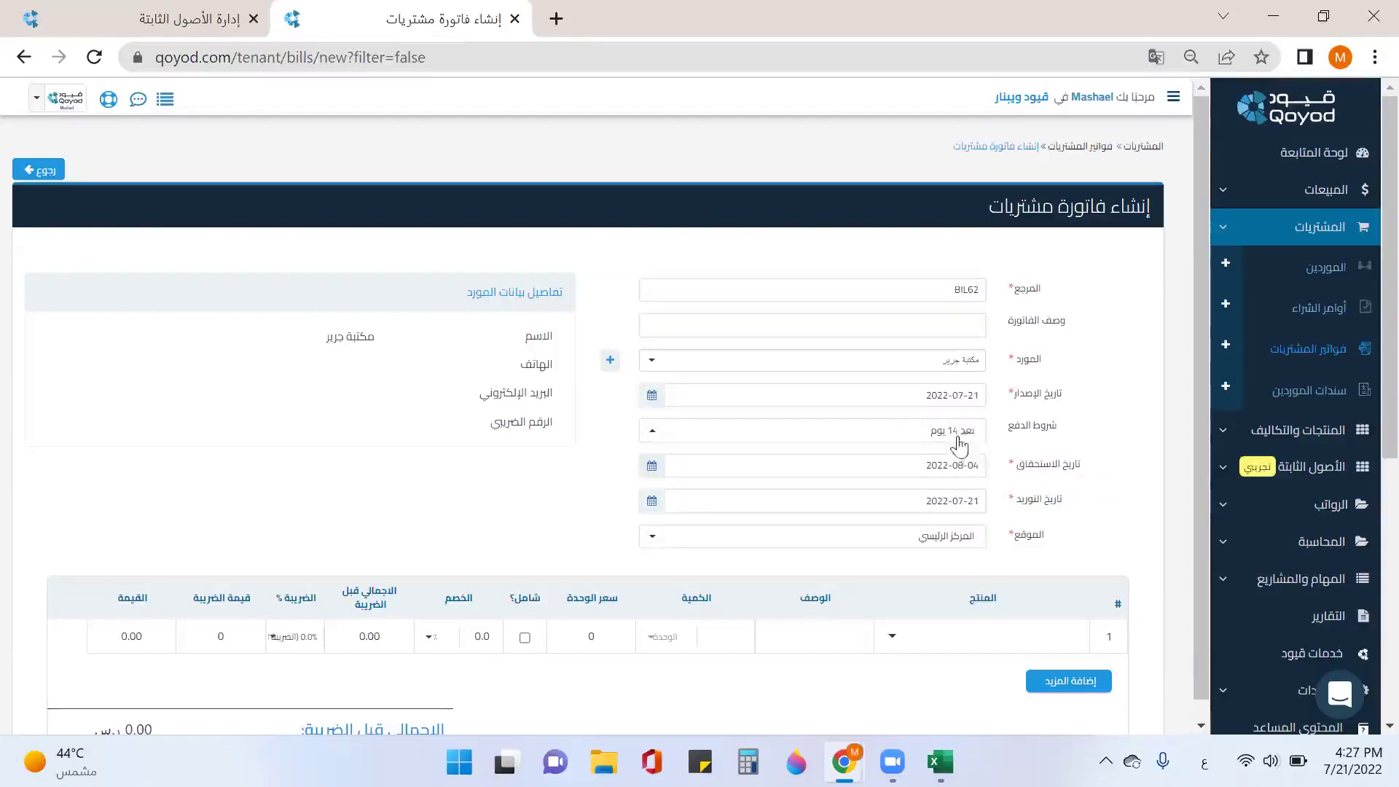
left_click(920, 504)
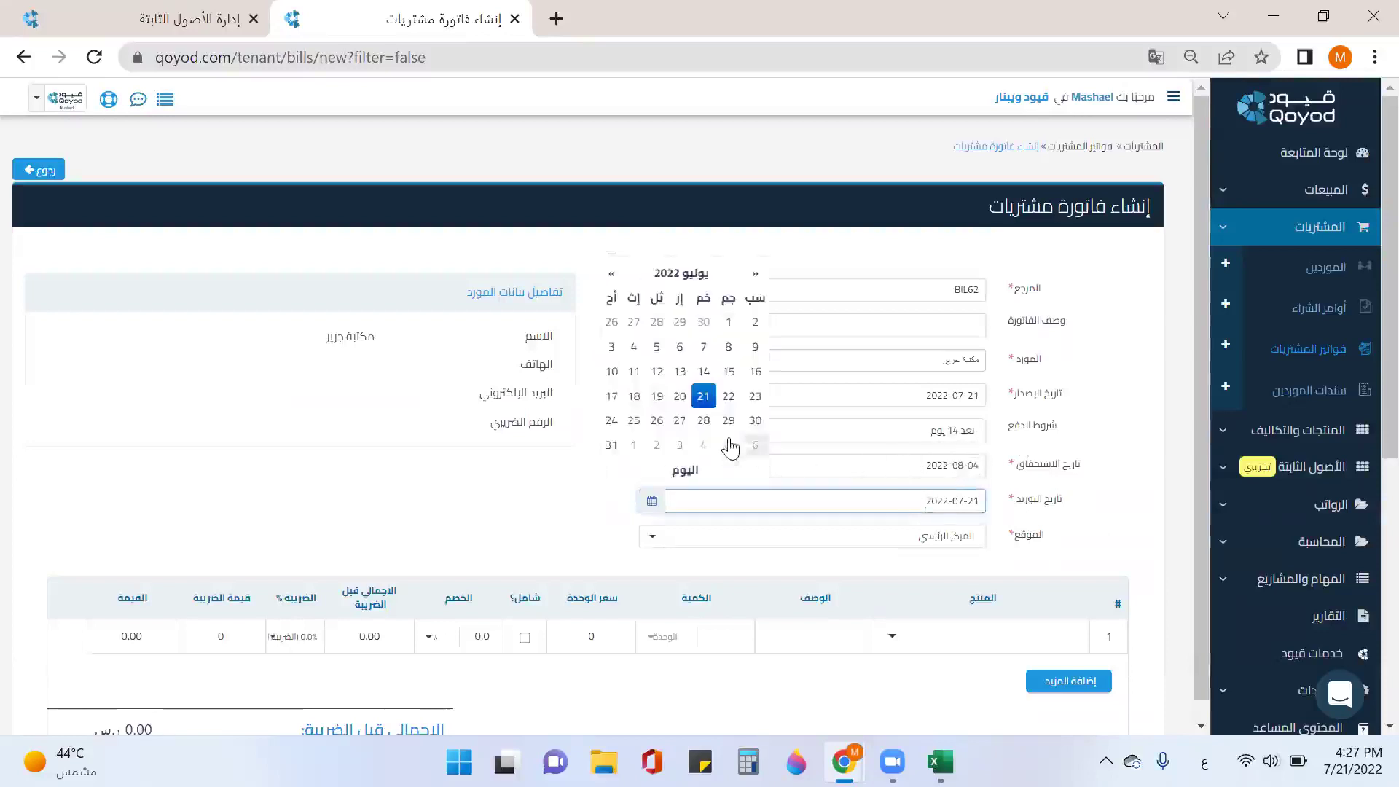
left_click(705, 447)
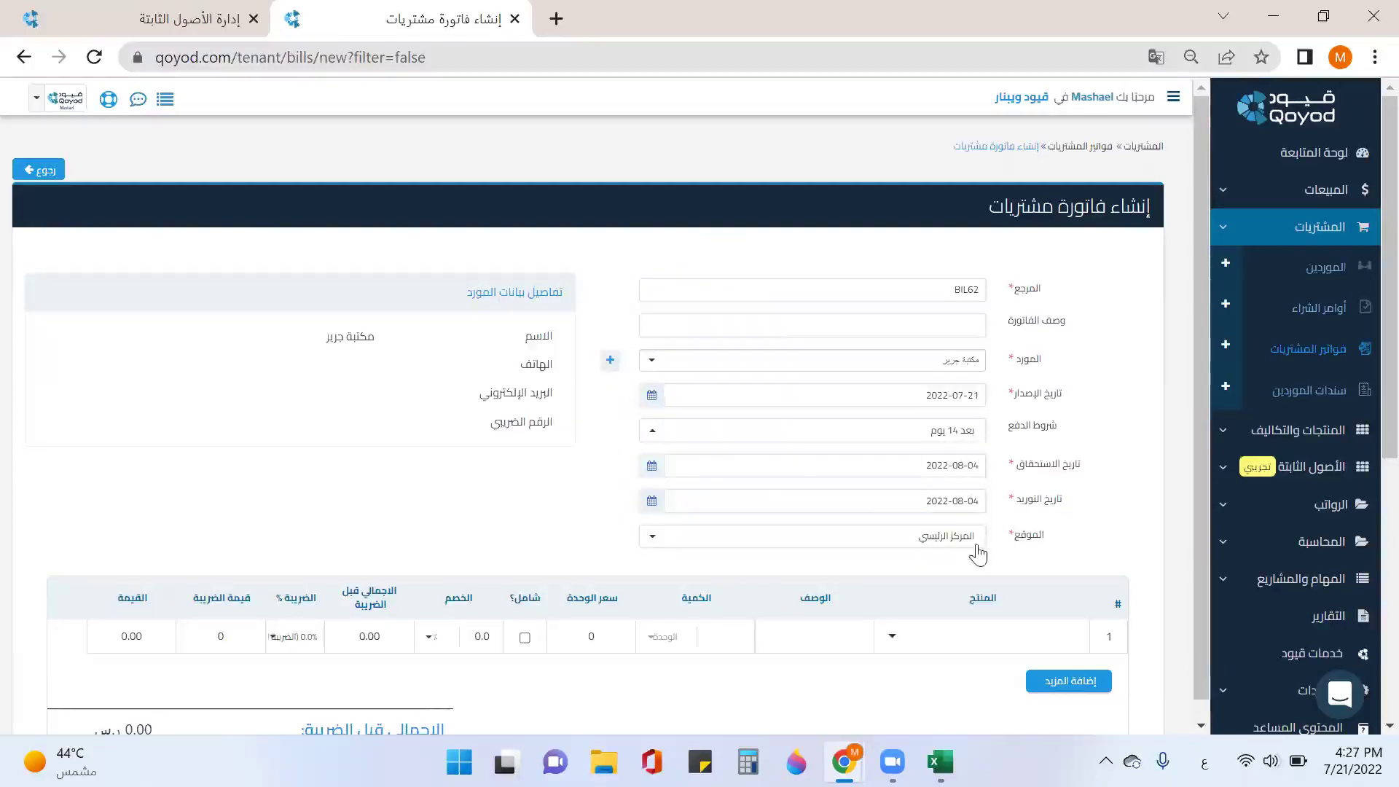
left_click(907, 546)
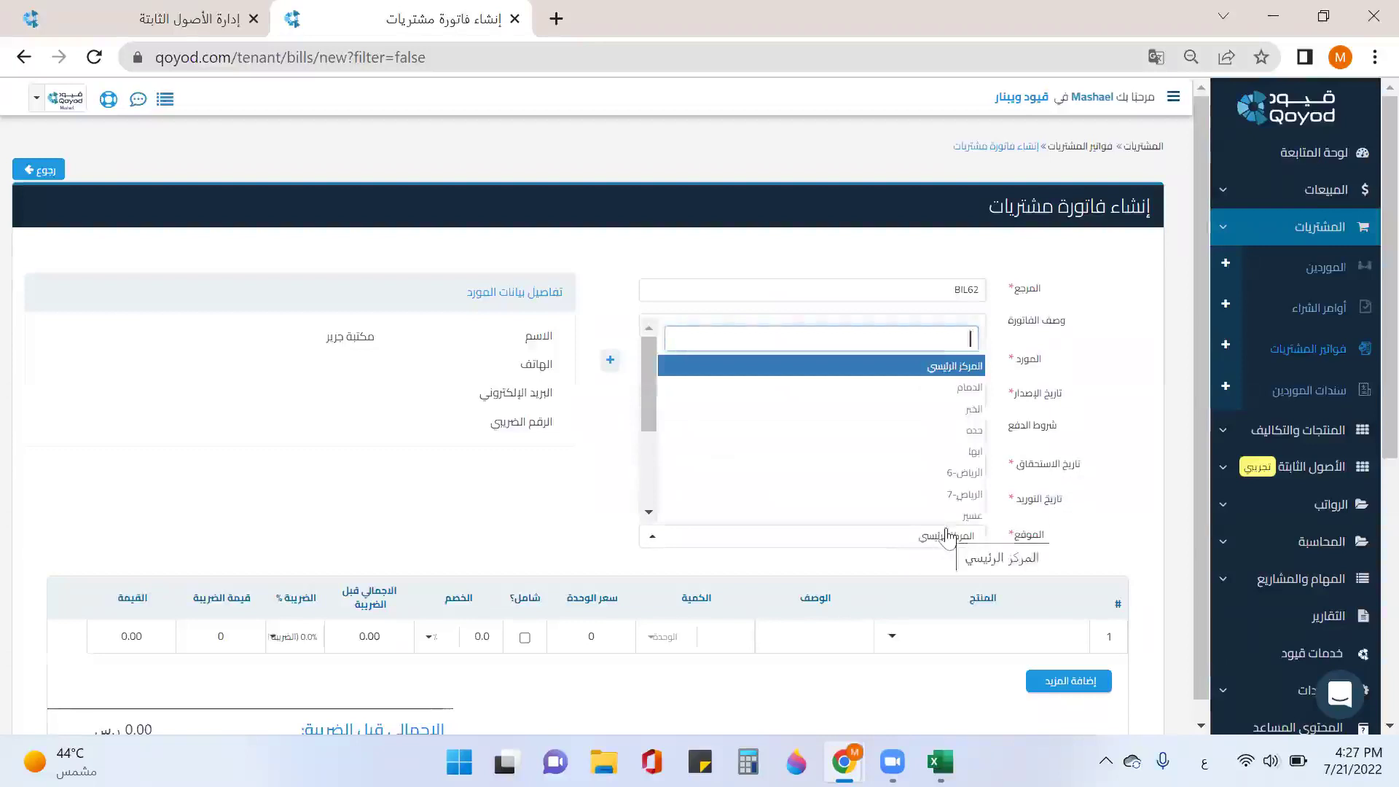
left_click(1028, 540)
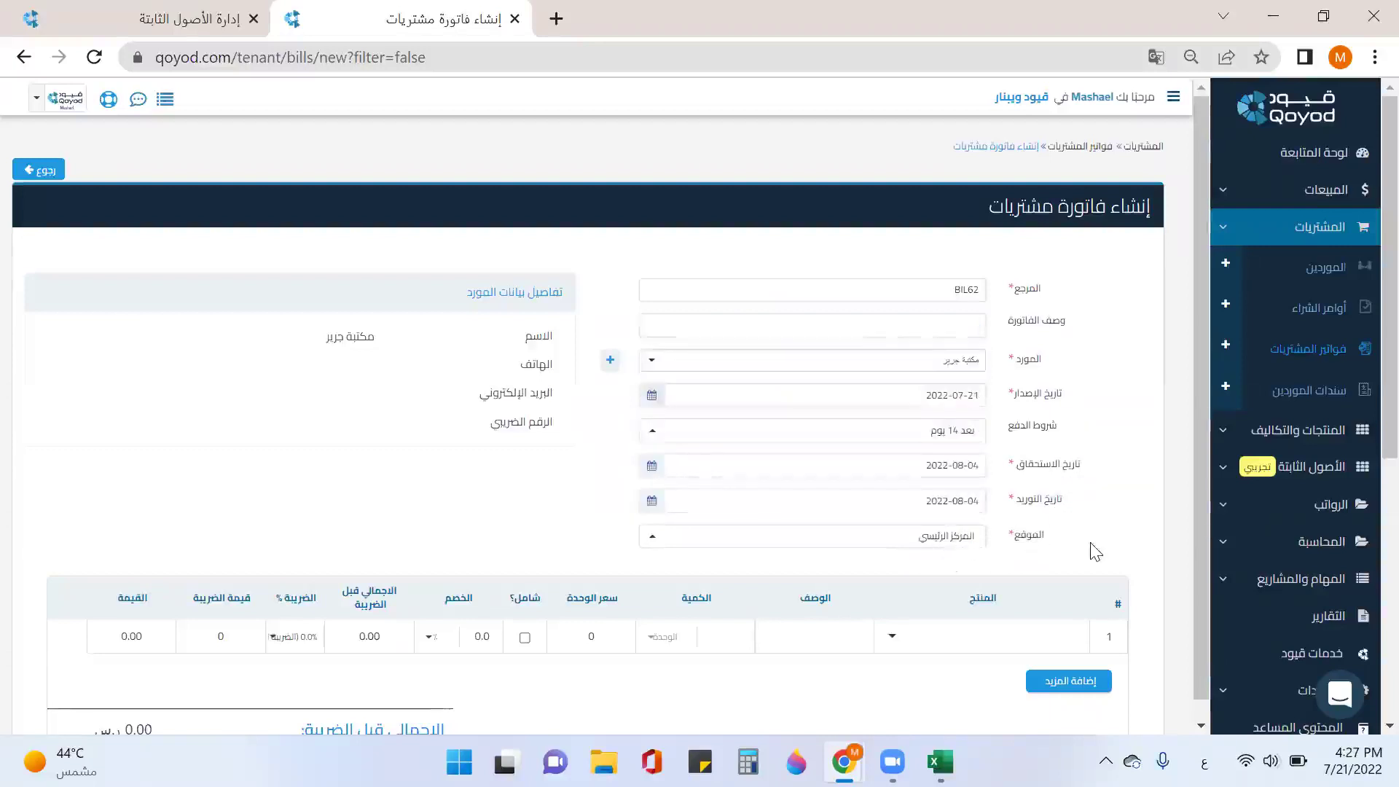
scroll(1086, 543, "down", 2)
left_click(967, 528)
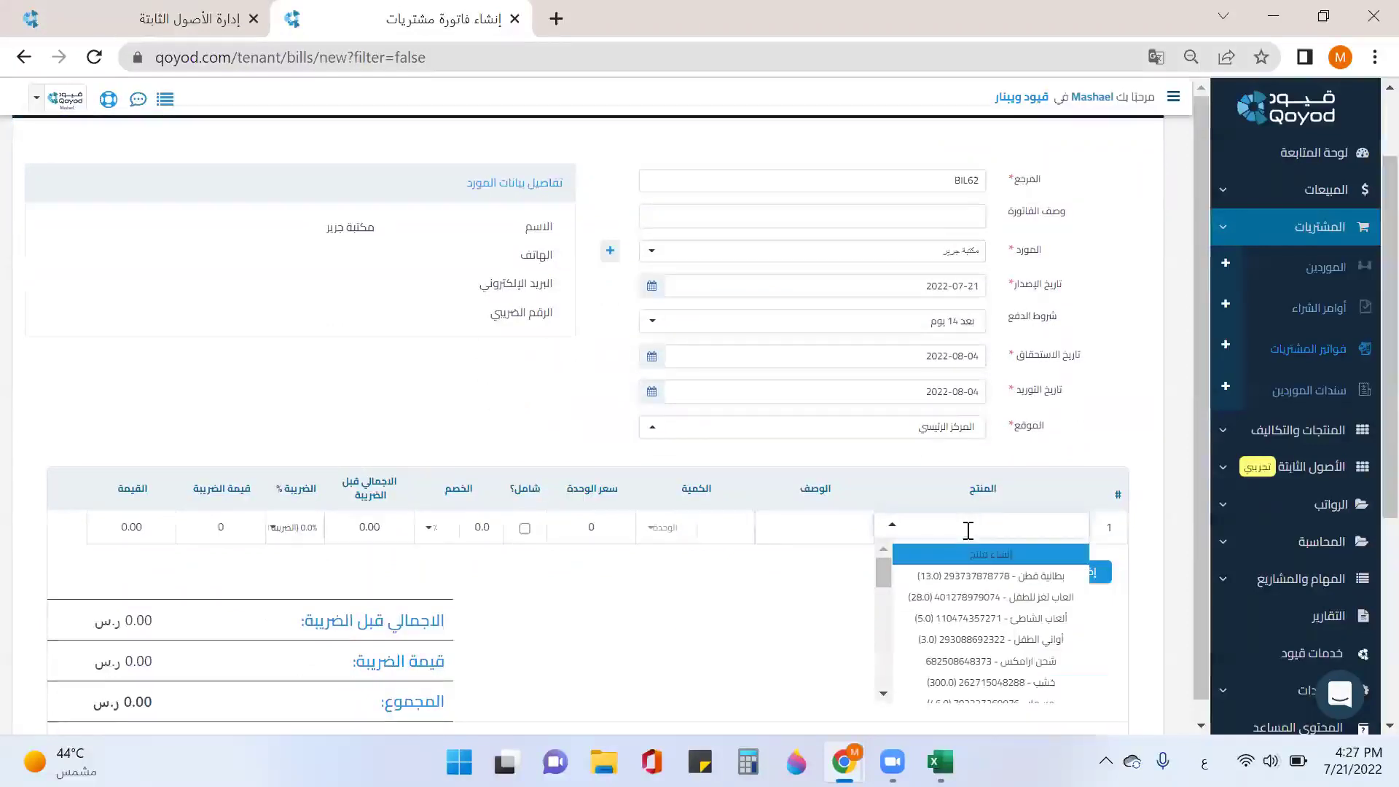
Step: Add HP-Laptop on the first invoice line and لابتوب ديل on a second line
scroll(1060, 430, "down", 3)
scroll(1060, 421, "down", 5)
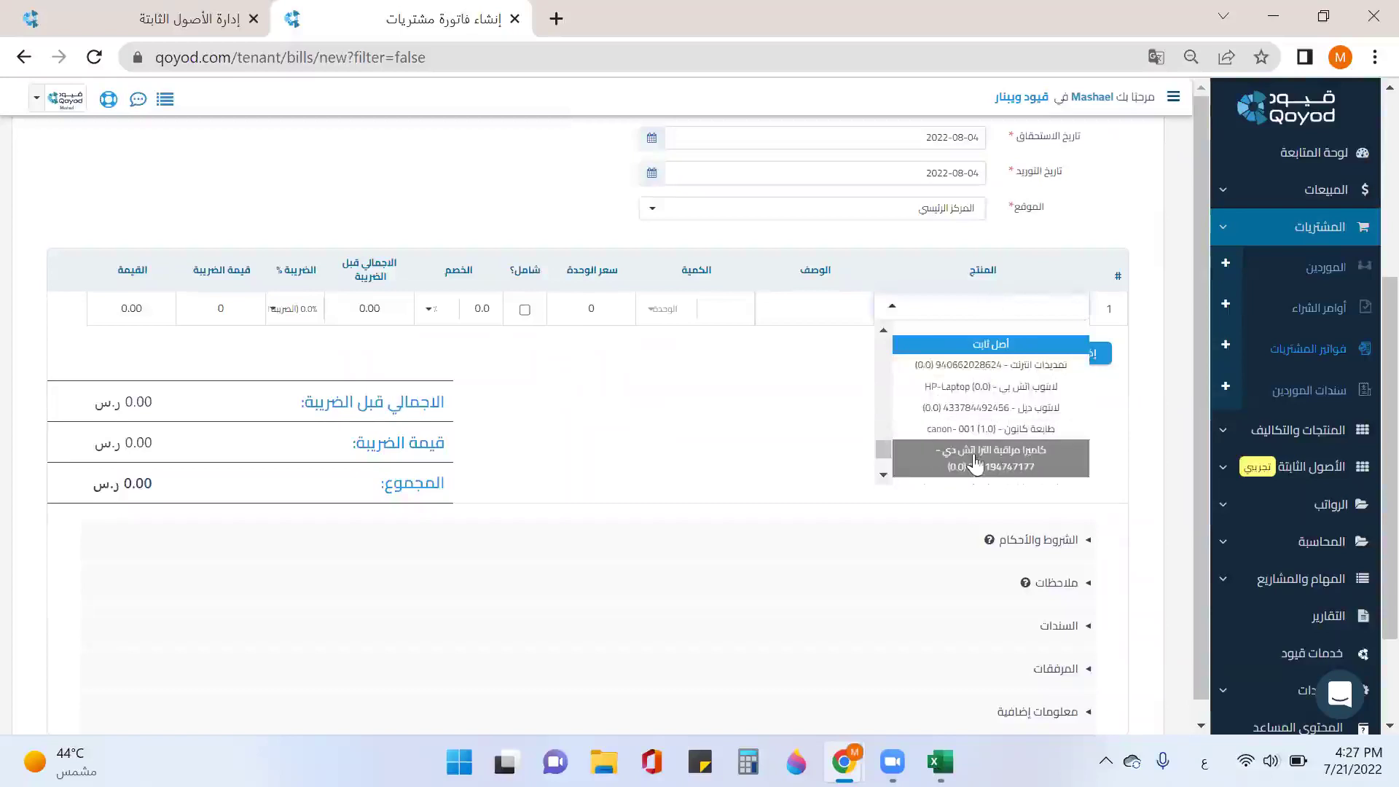
left_click(1018, 400)
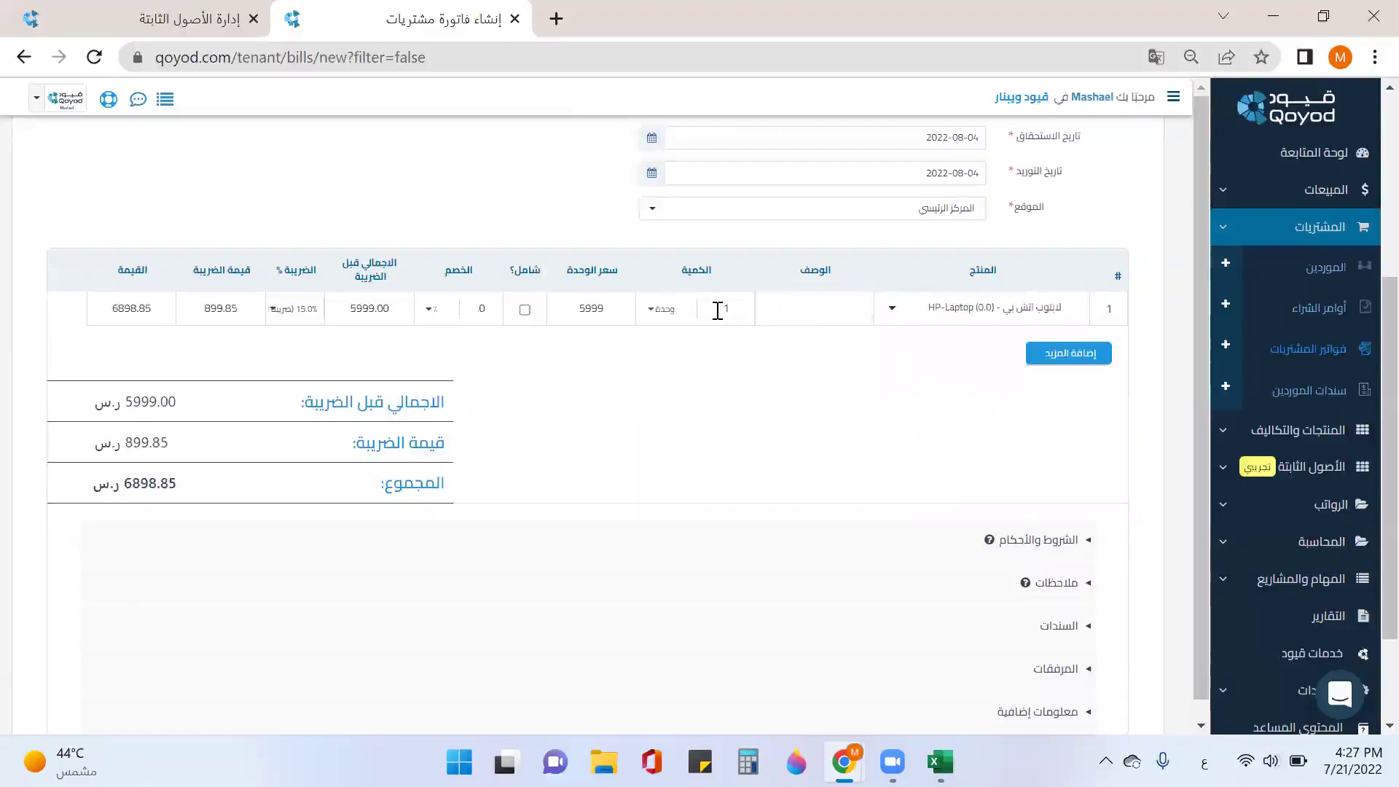
left_click(1058, 357)
left_click(1049, 342)
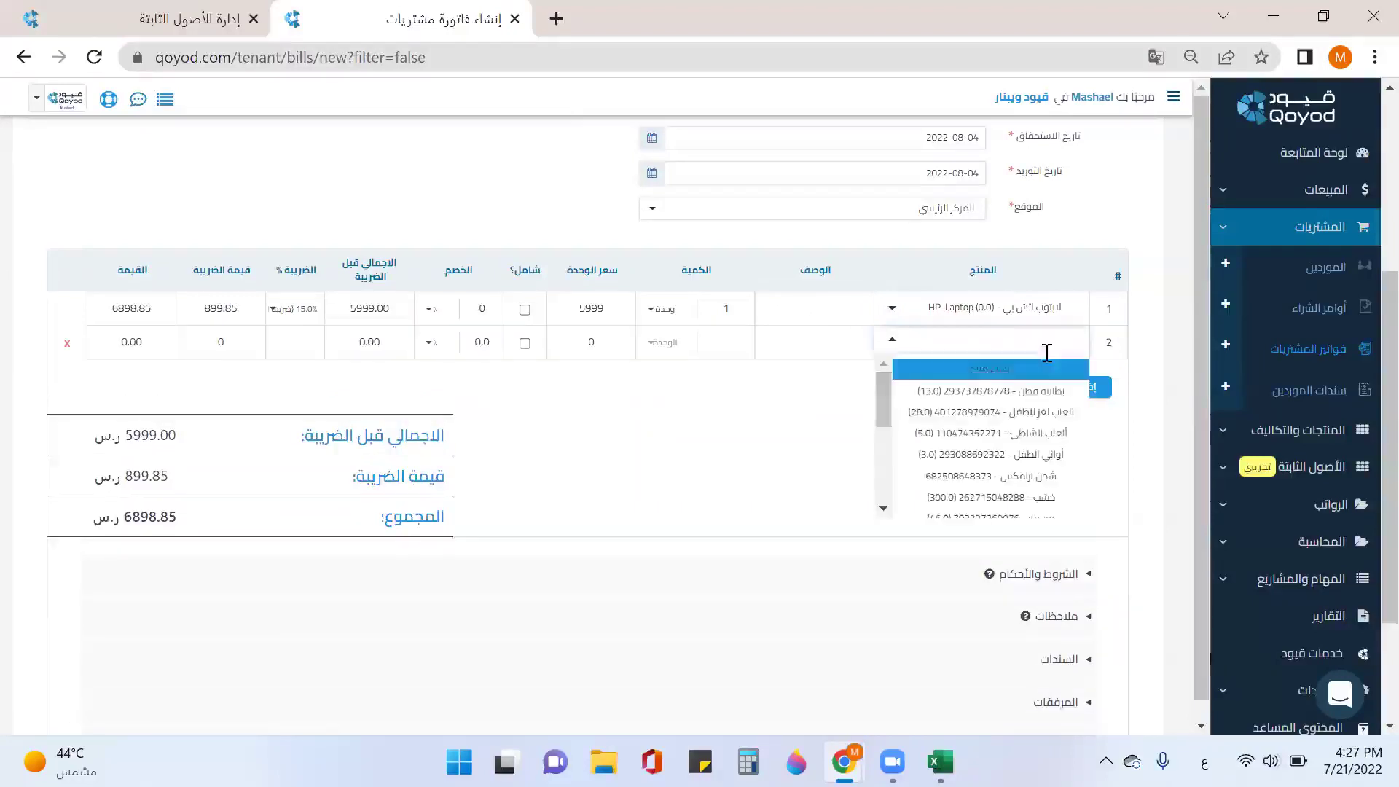
scroll(1049, 437, "down", 2)
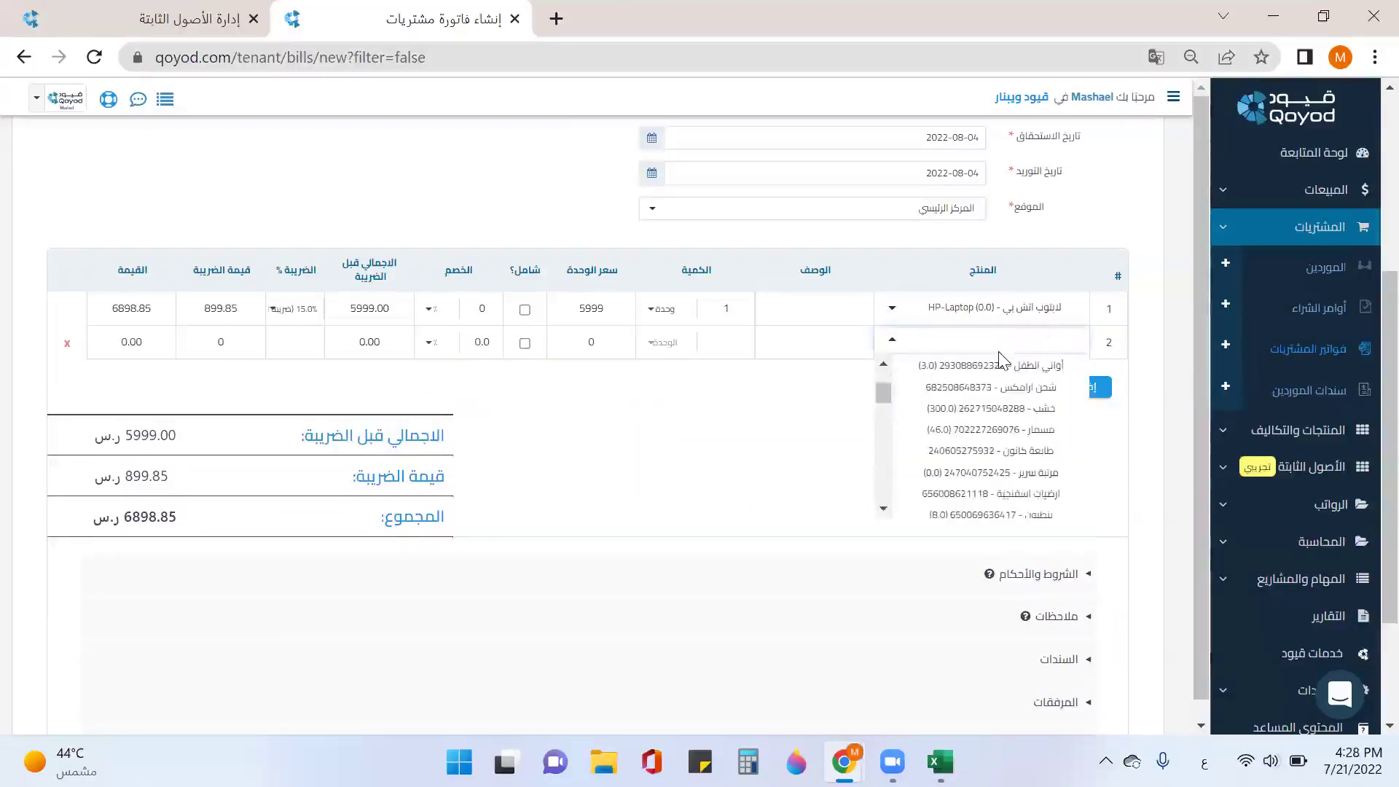
type("لاب")
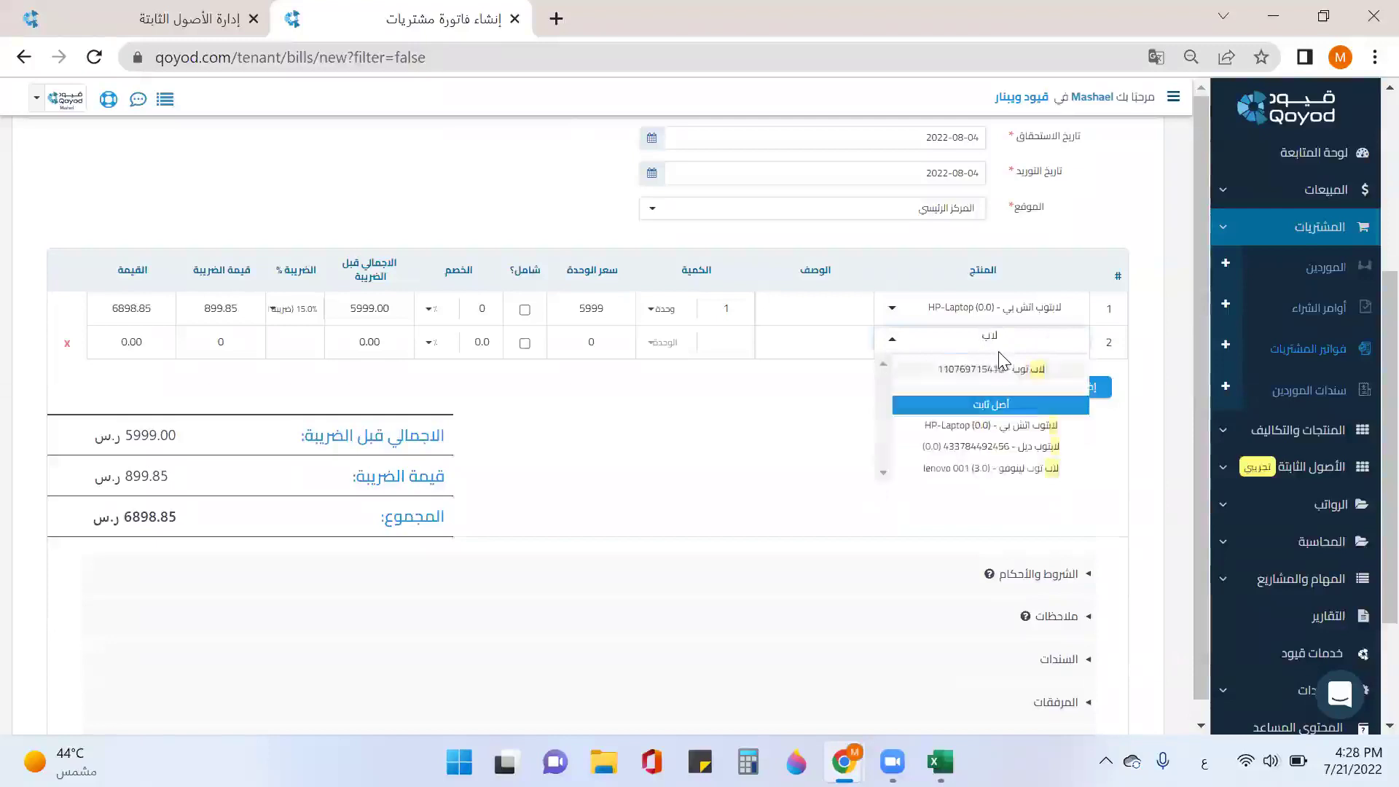
left_click(996, 448)
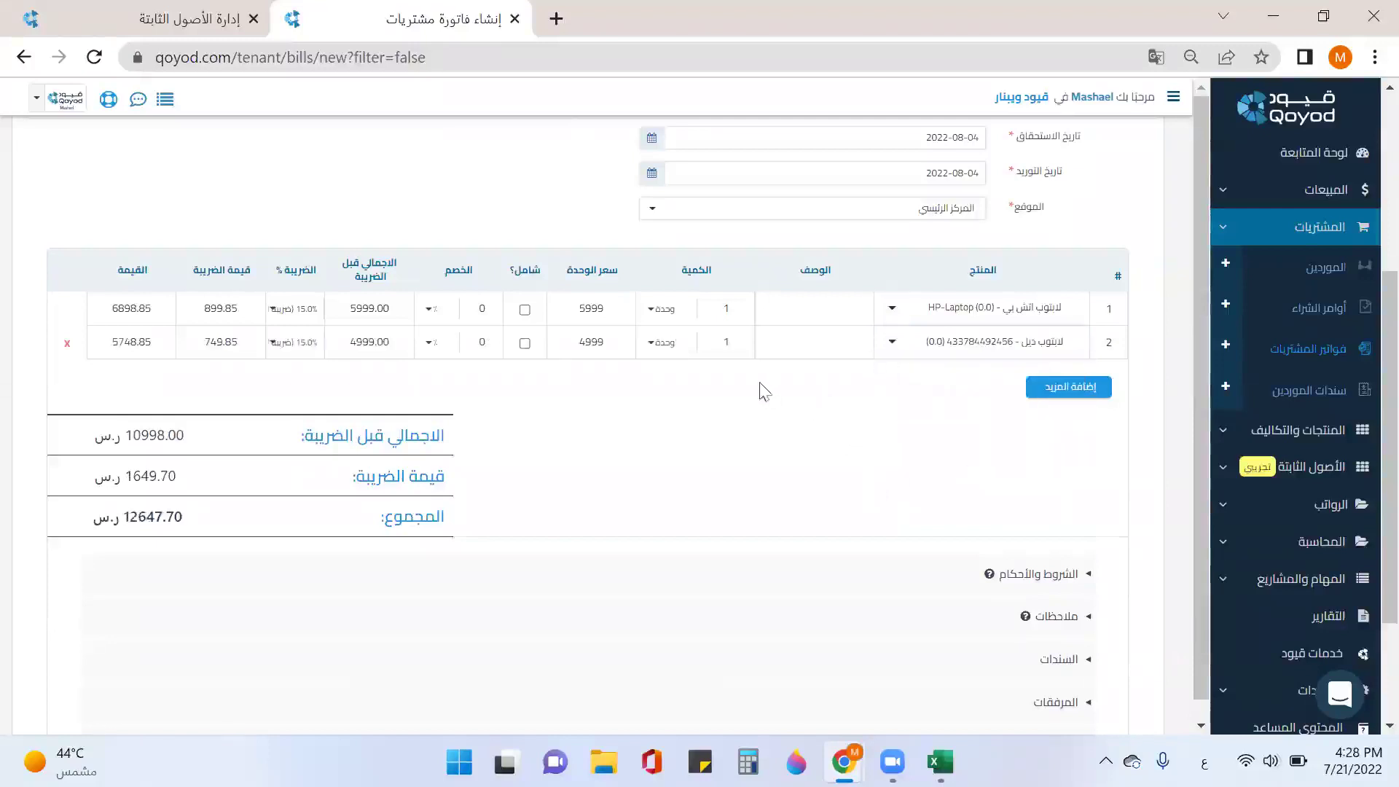
Step: Set the HP line quantity to 2, make the Dell price tax-inclusive, and save as approved
double_click(721, 310)
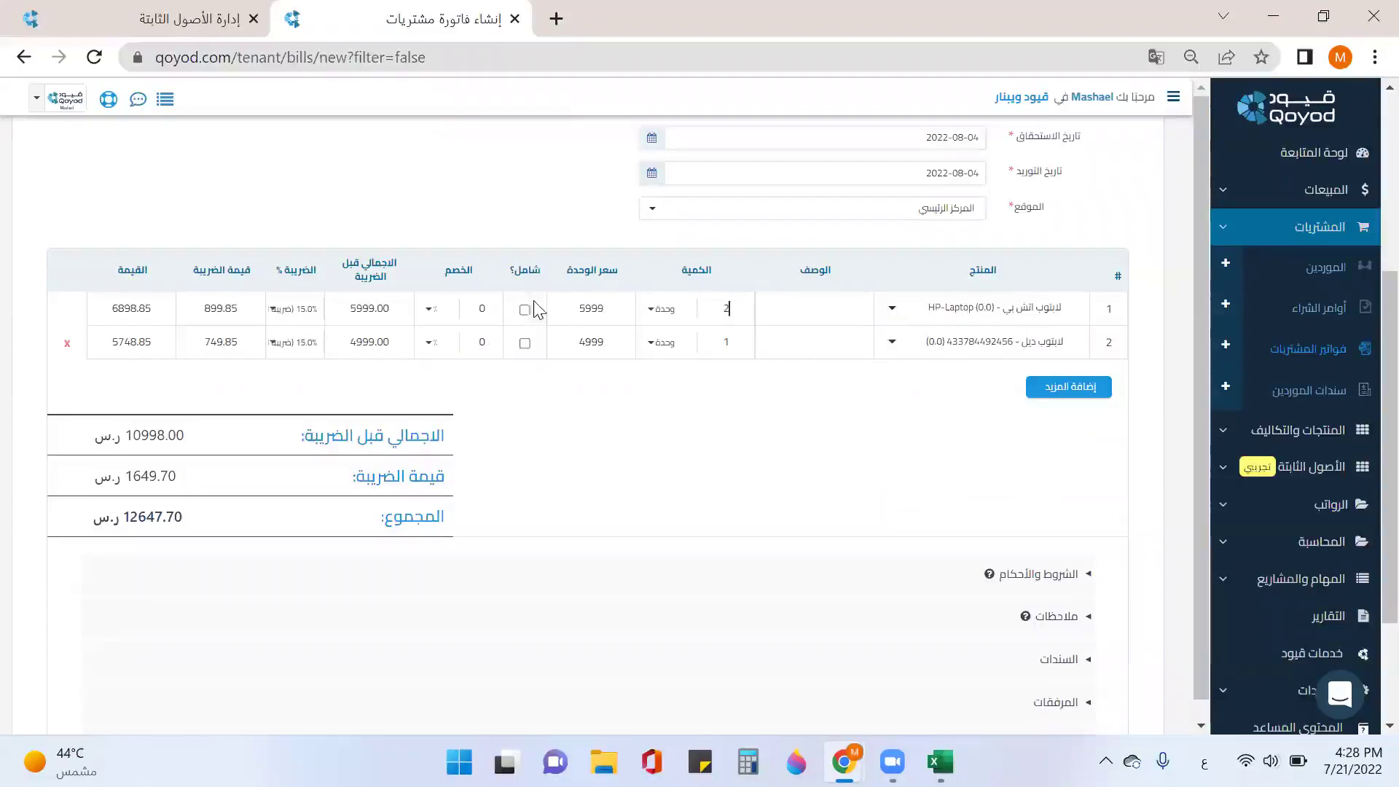
left_click_drag(579, 348, 599, 349)
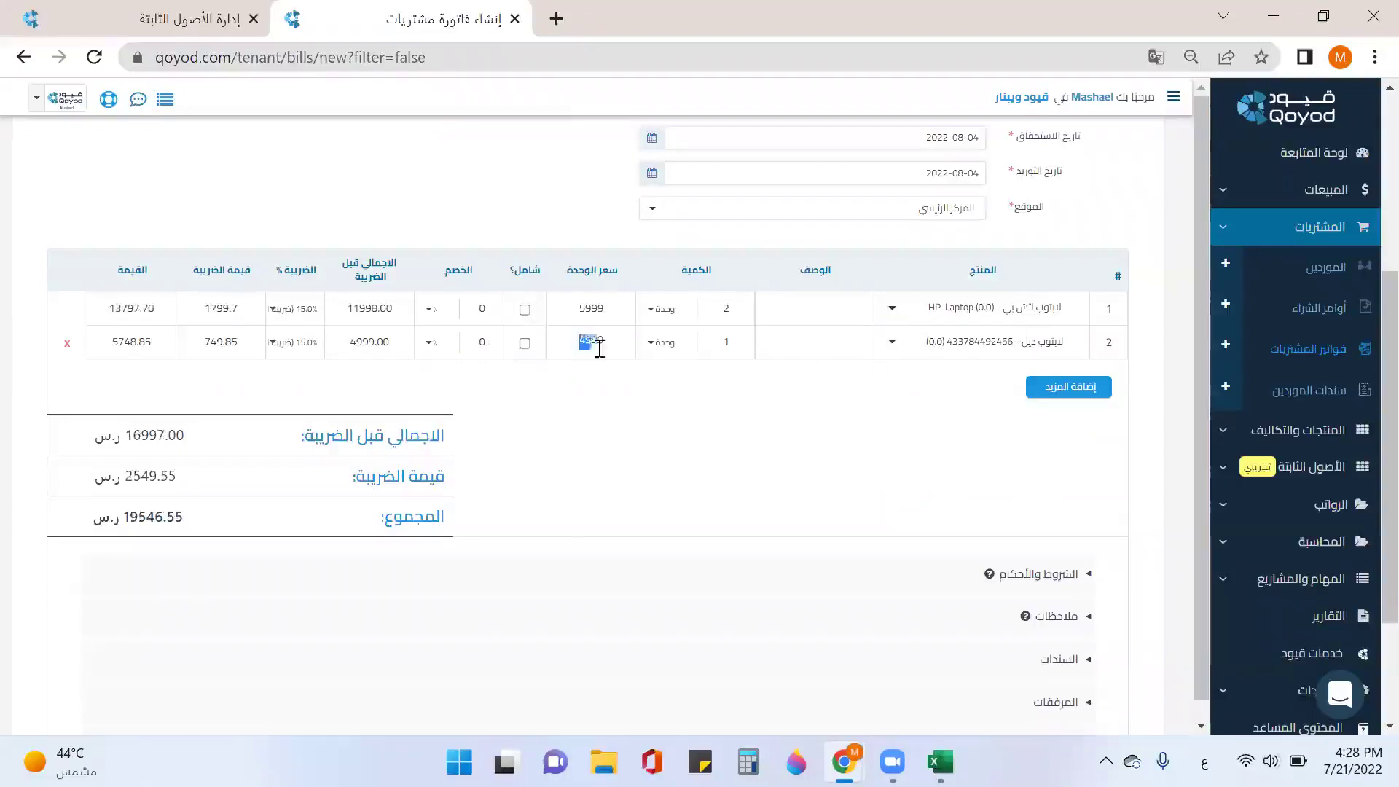
left_click(526, 345)
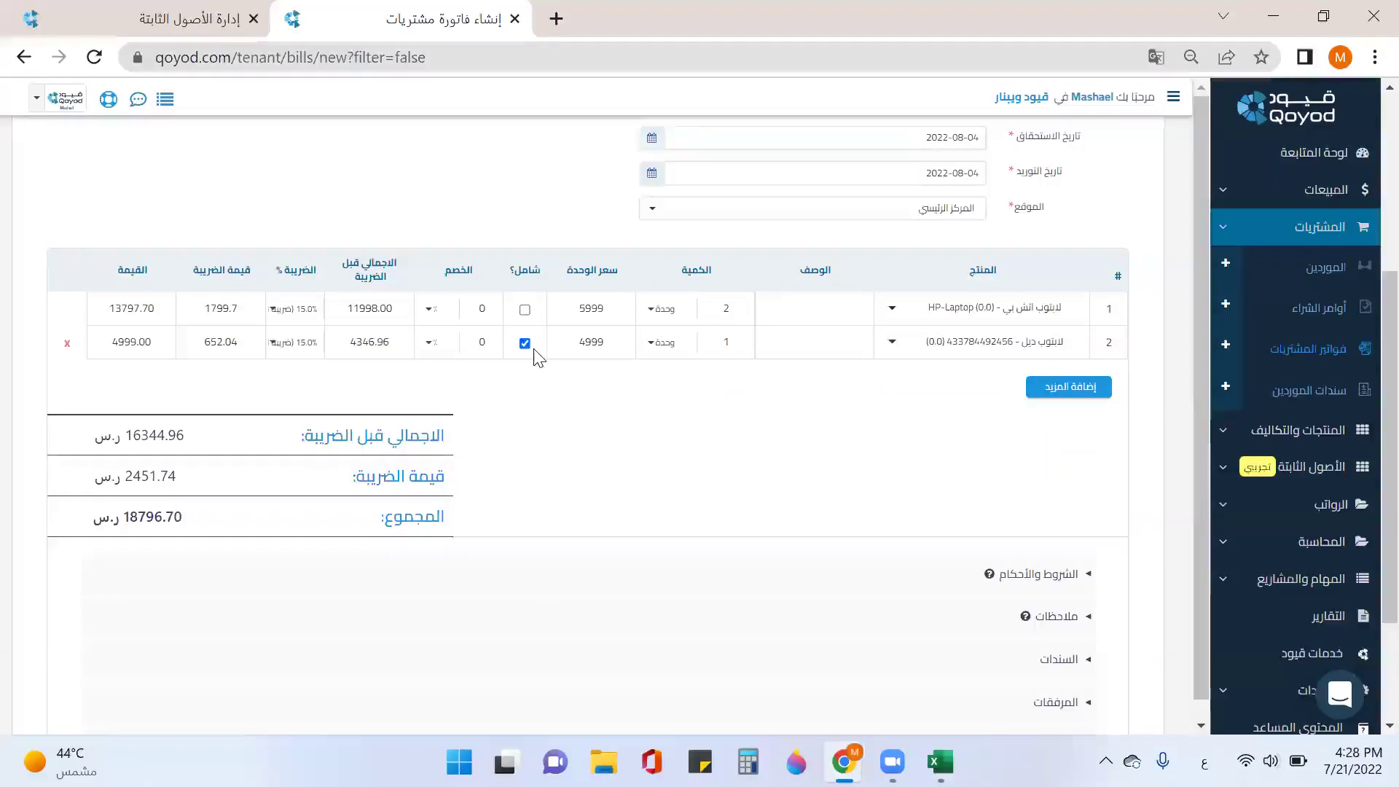
scroll(802, 400, "down", 3)
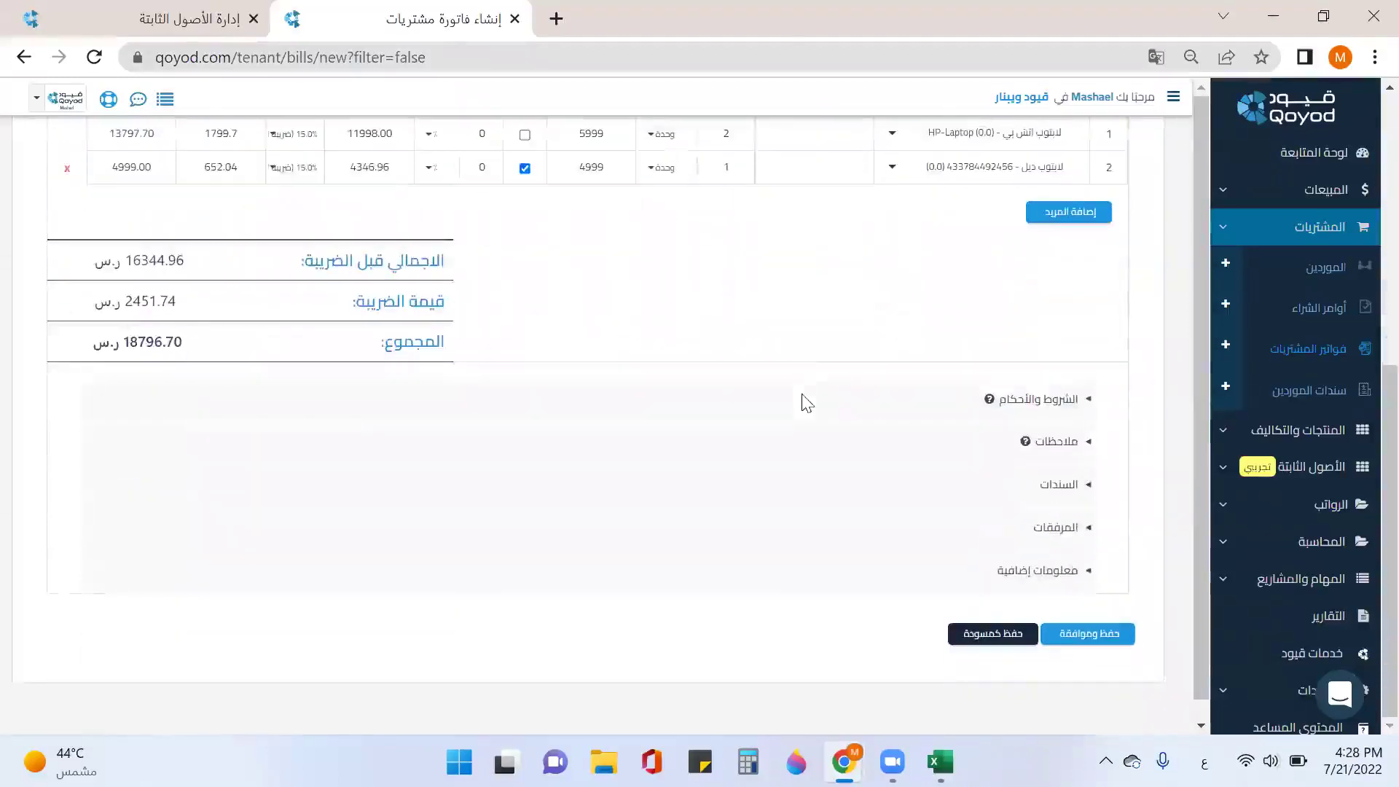
left_click(1107, 643)
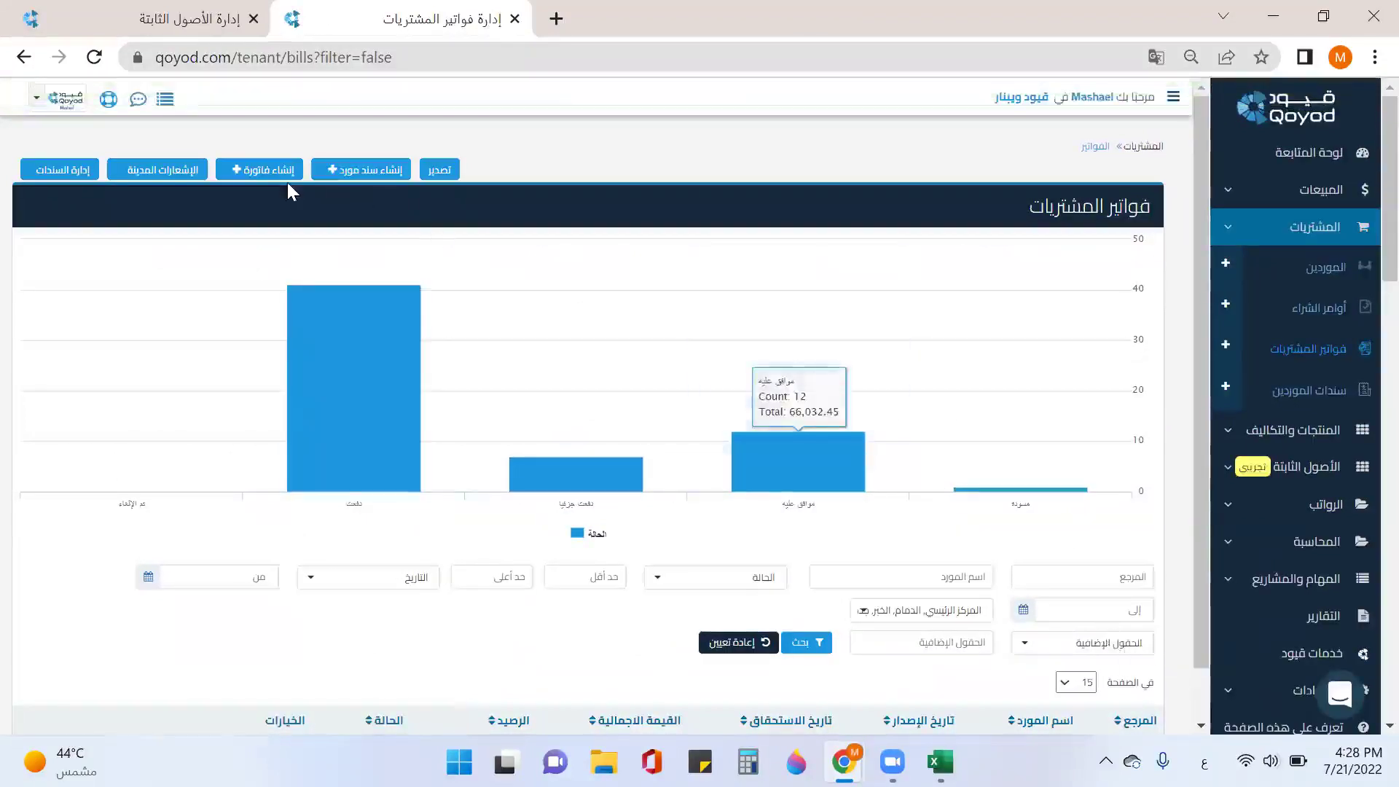
Step: Switch back to the fixed assets tab and reload the page
left_click(200, 22)
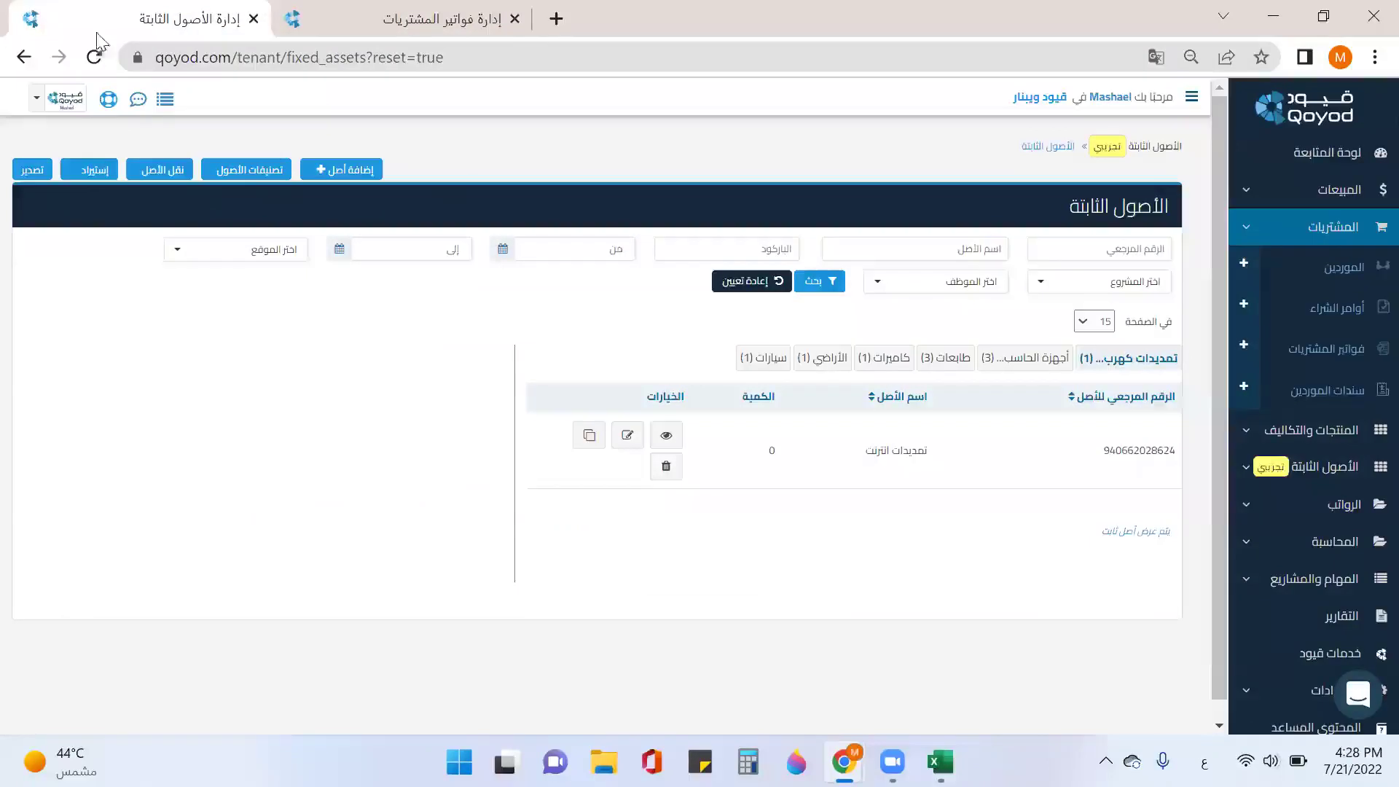
left_click(94, 57)
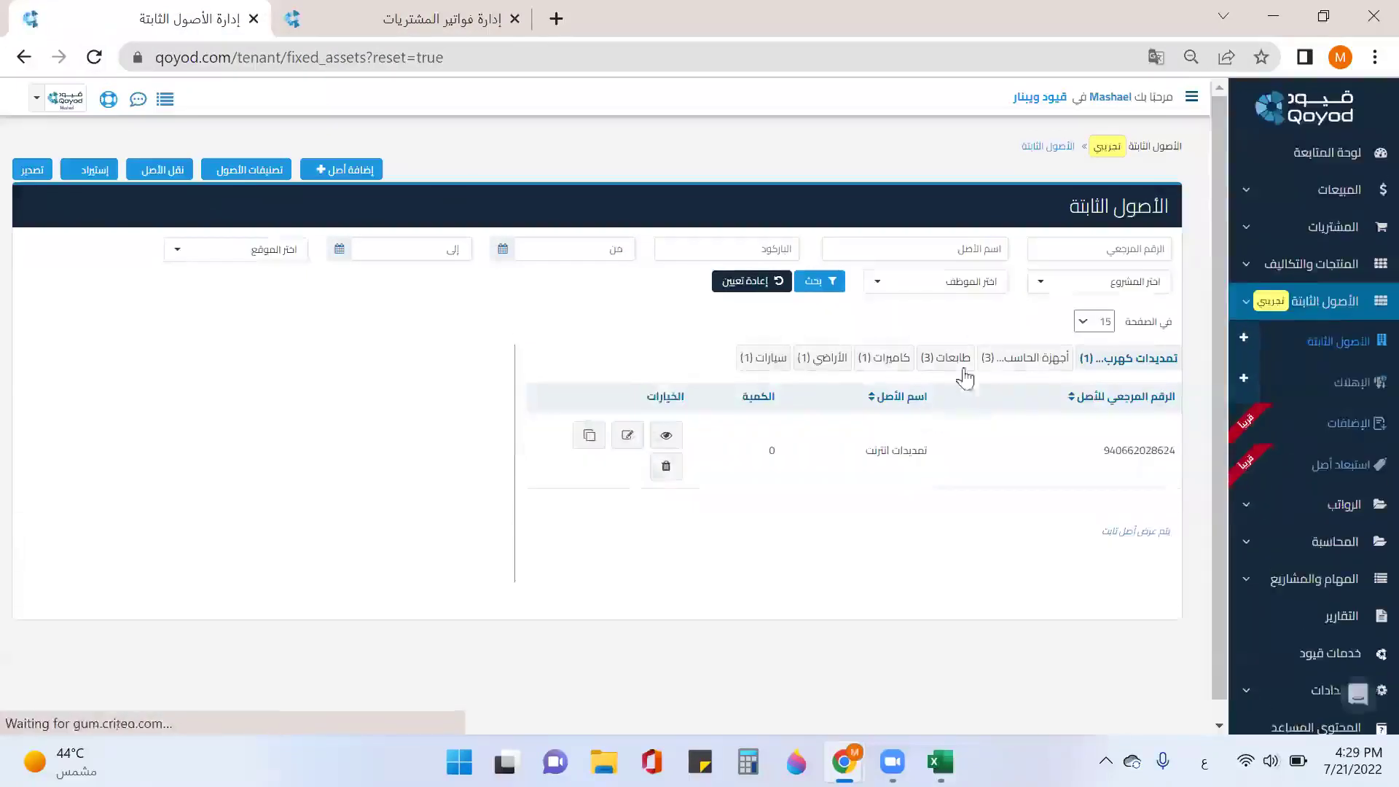
Step: Open the Dell laptop in the computers category and bring up unit 4's completion details
left_click(1053, 364)
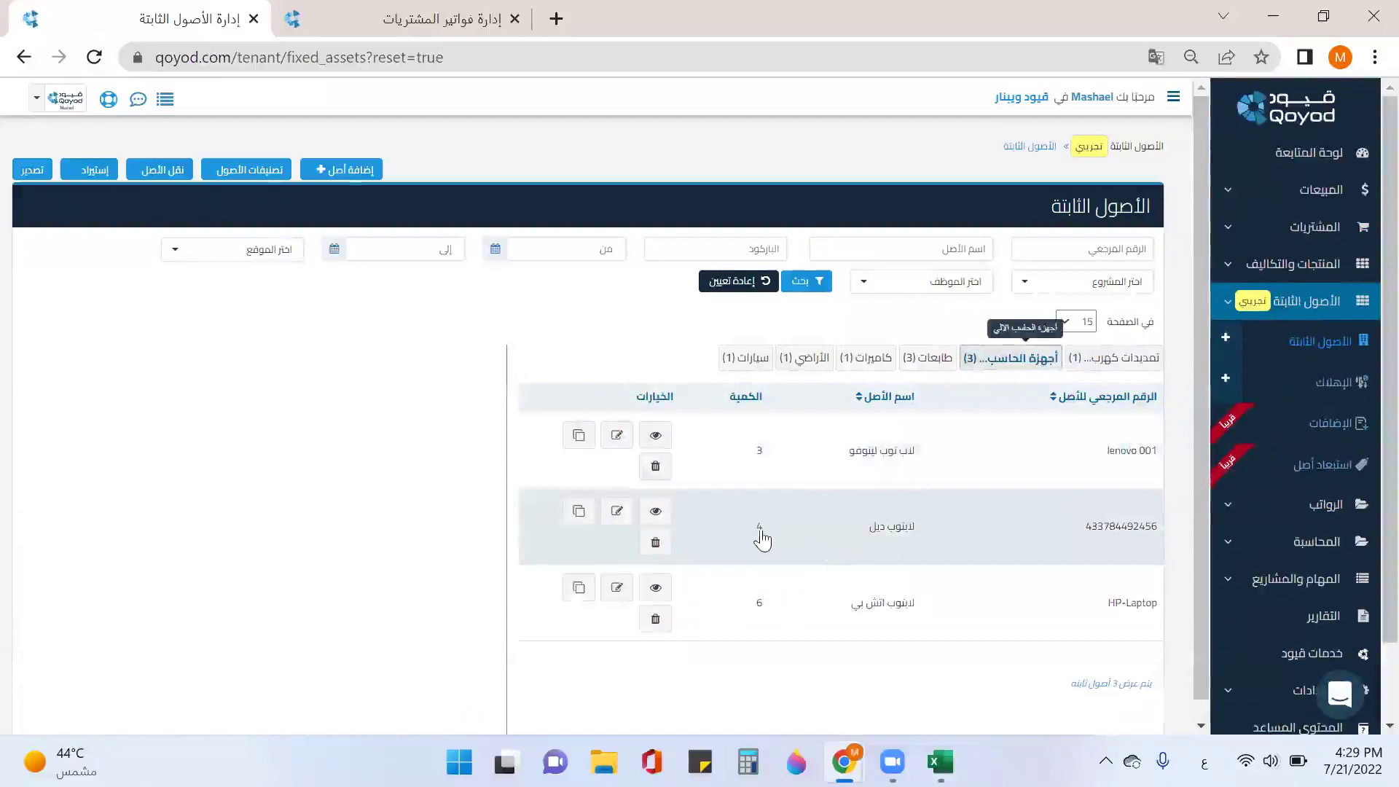
left_click(821, 536)
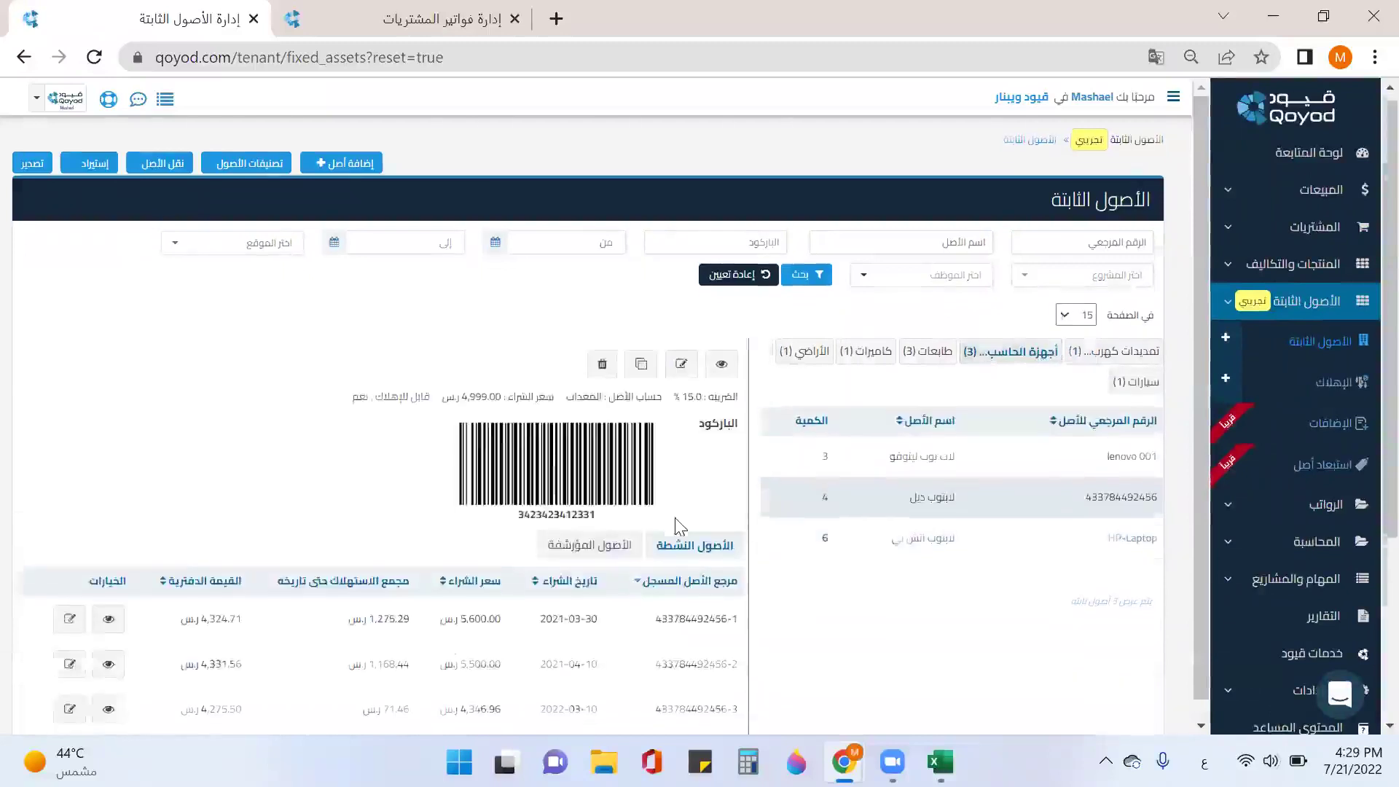
scroll(124, 531, "down", 4)
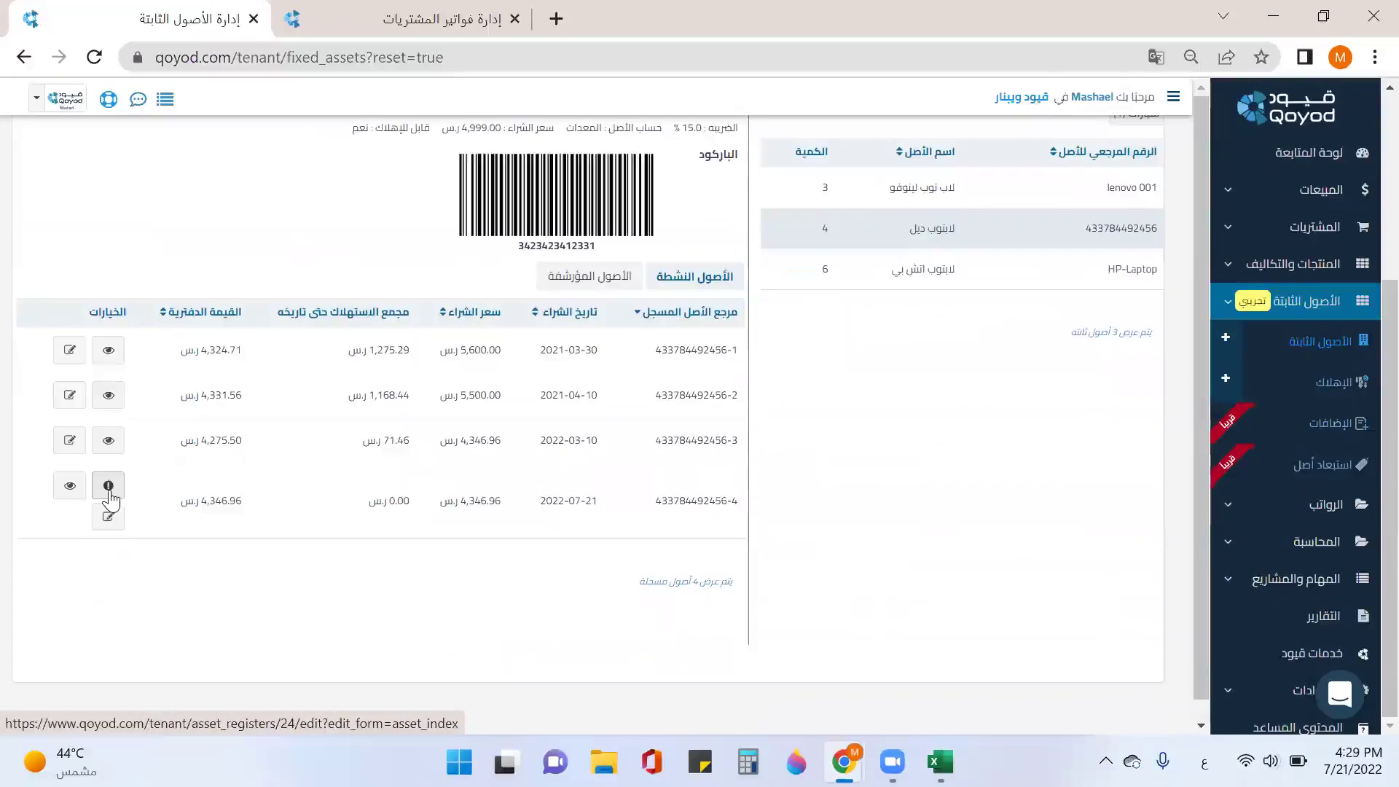
left_click(117, 494)
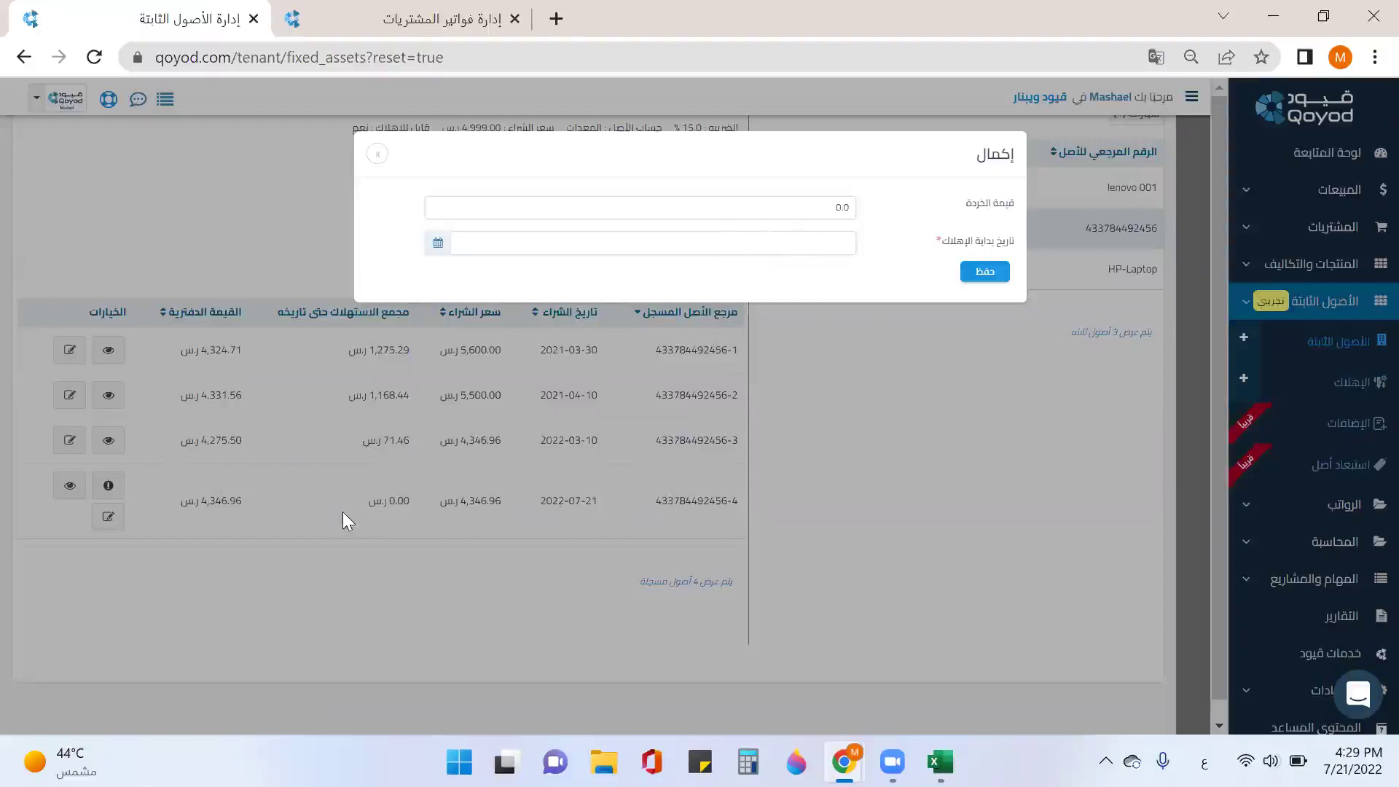
Step: Set the fourth Dell unit's depreciation start date to 21 July 2022 and save
left_click(702, 253)
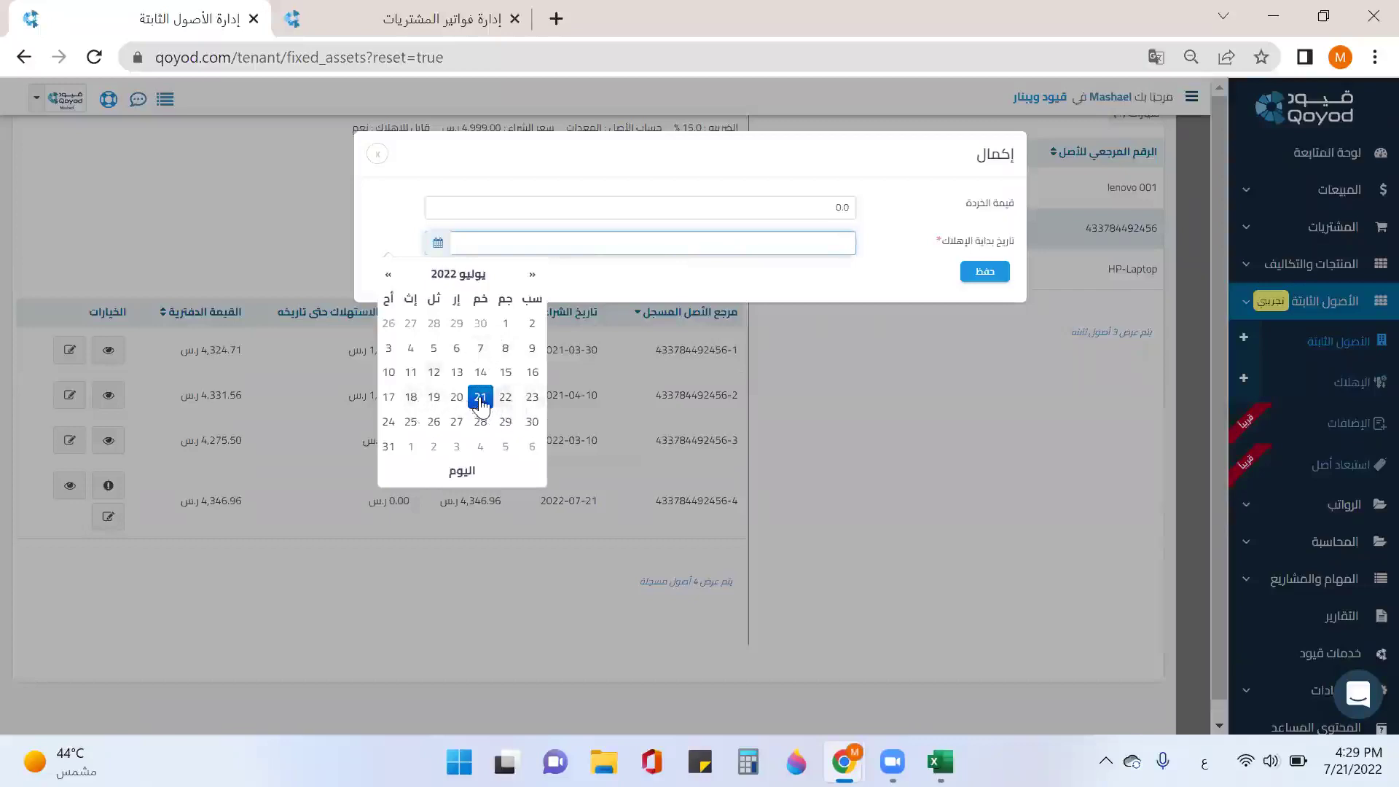
left_click(480, 399)
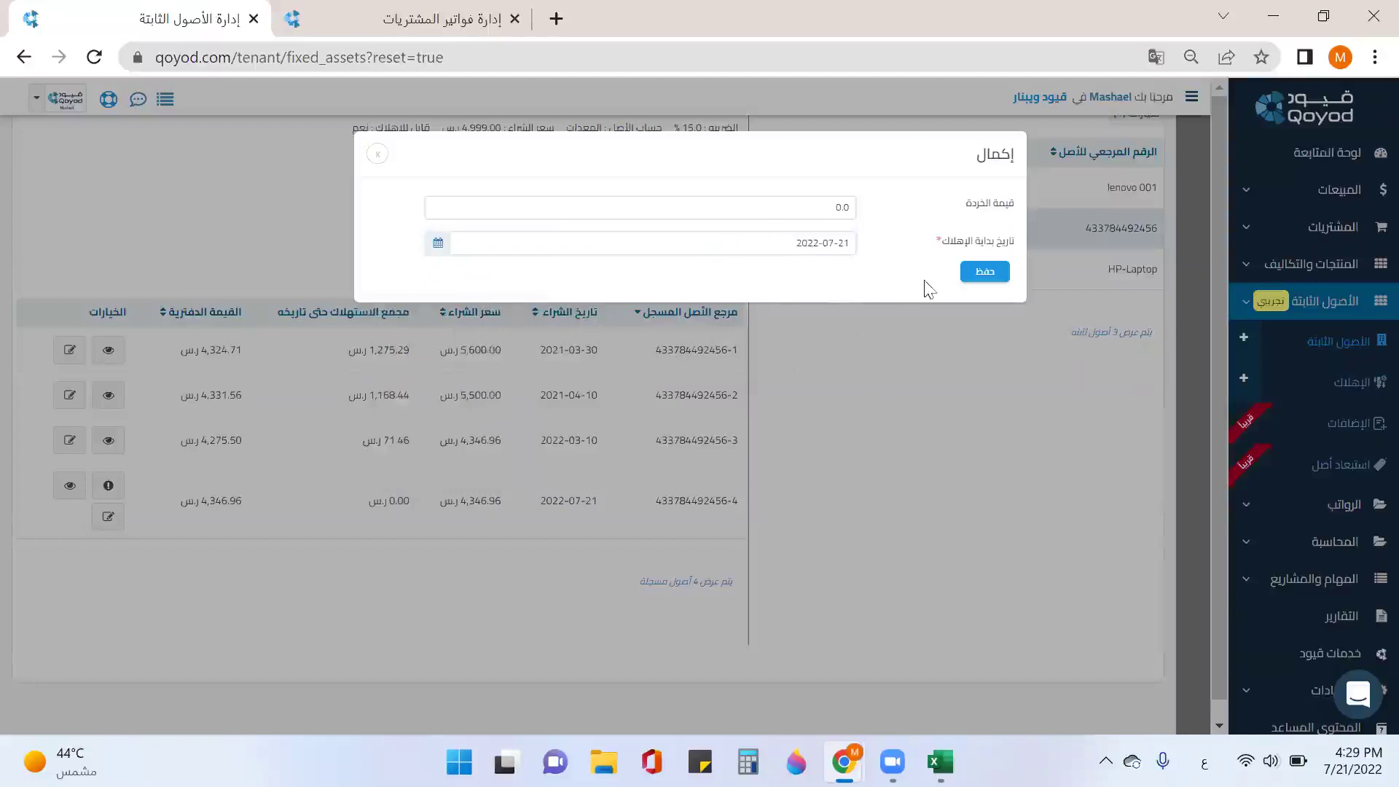
left_click(985, 273)
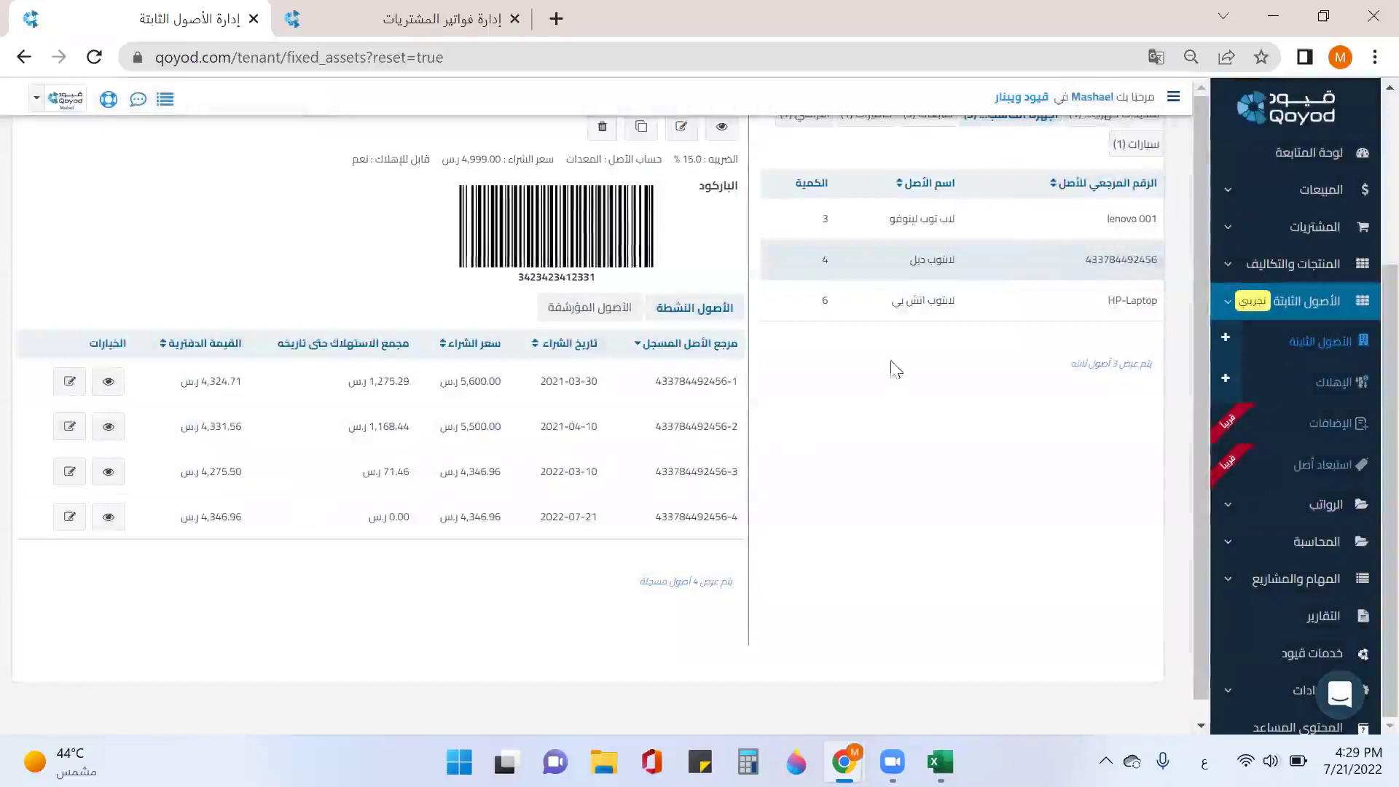
Step: Review the HP-Laptop's registered units, then switch to the إدارة فواتير المشتريات tab
left_click(945, 300)
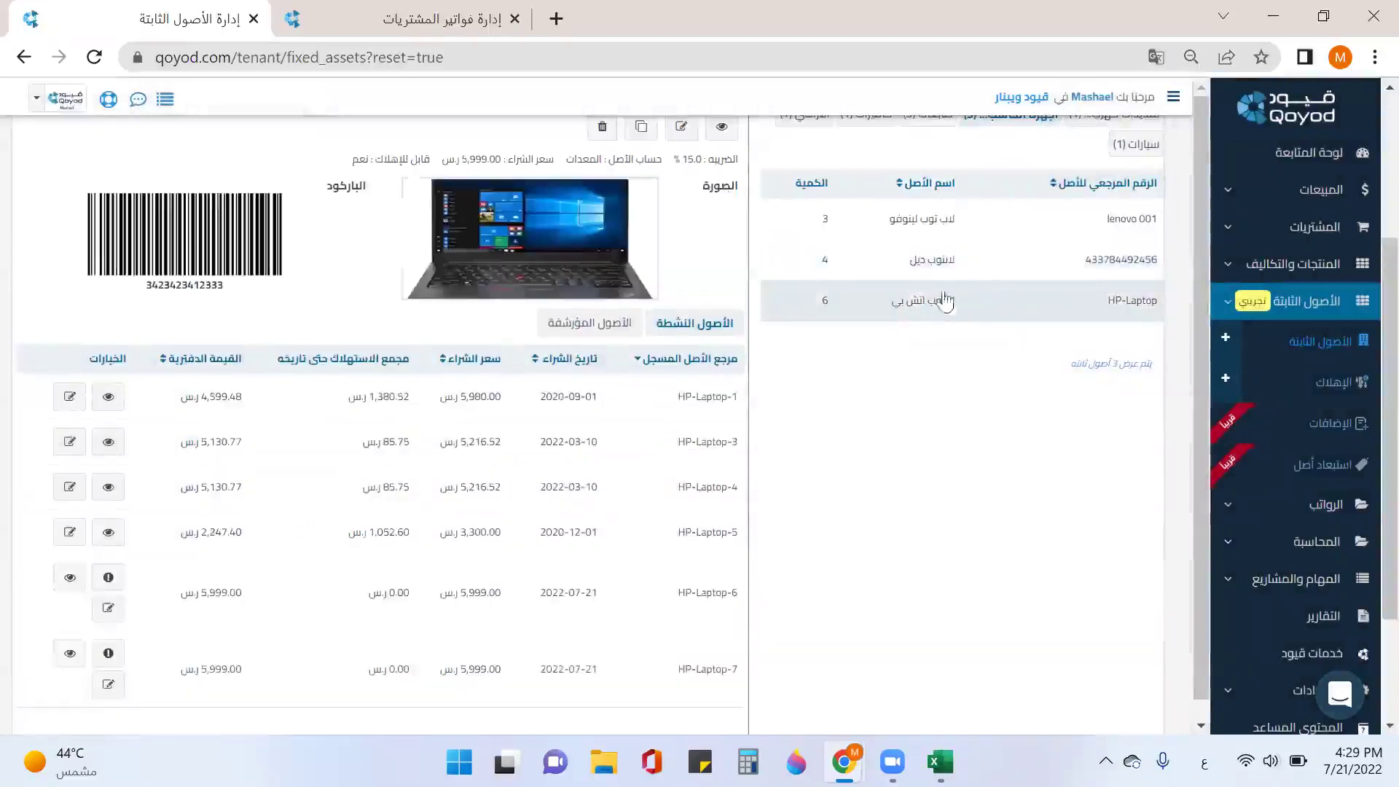
scroll(359, 534, "down", 2)
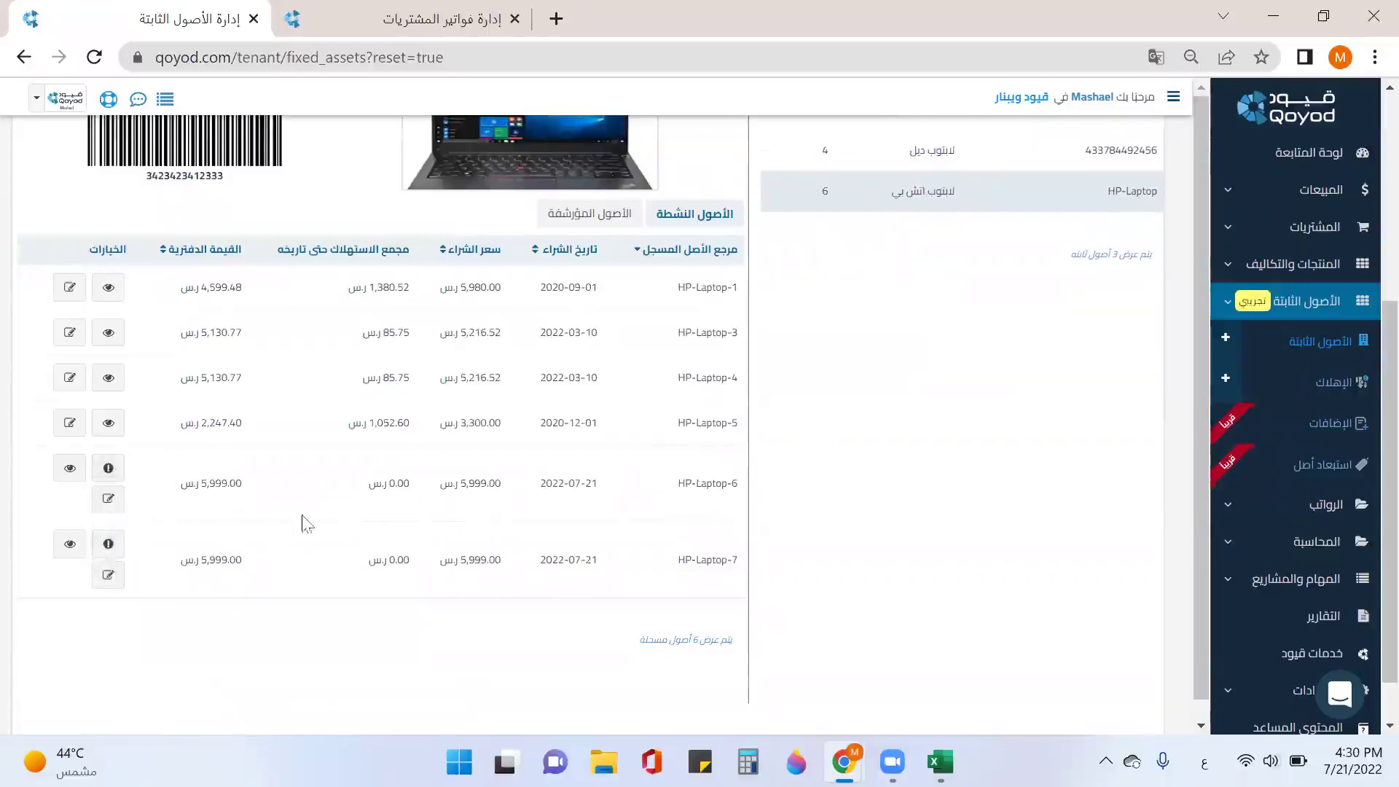
scroll(899, 416, "up", 2)
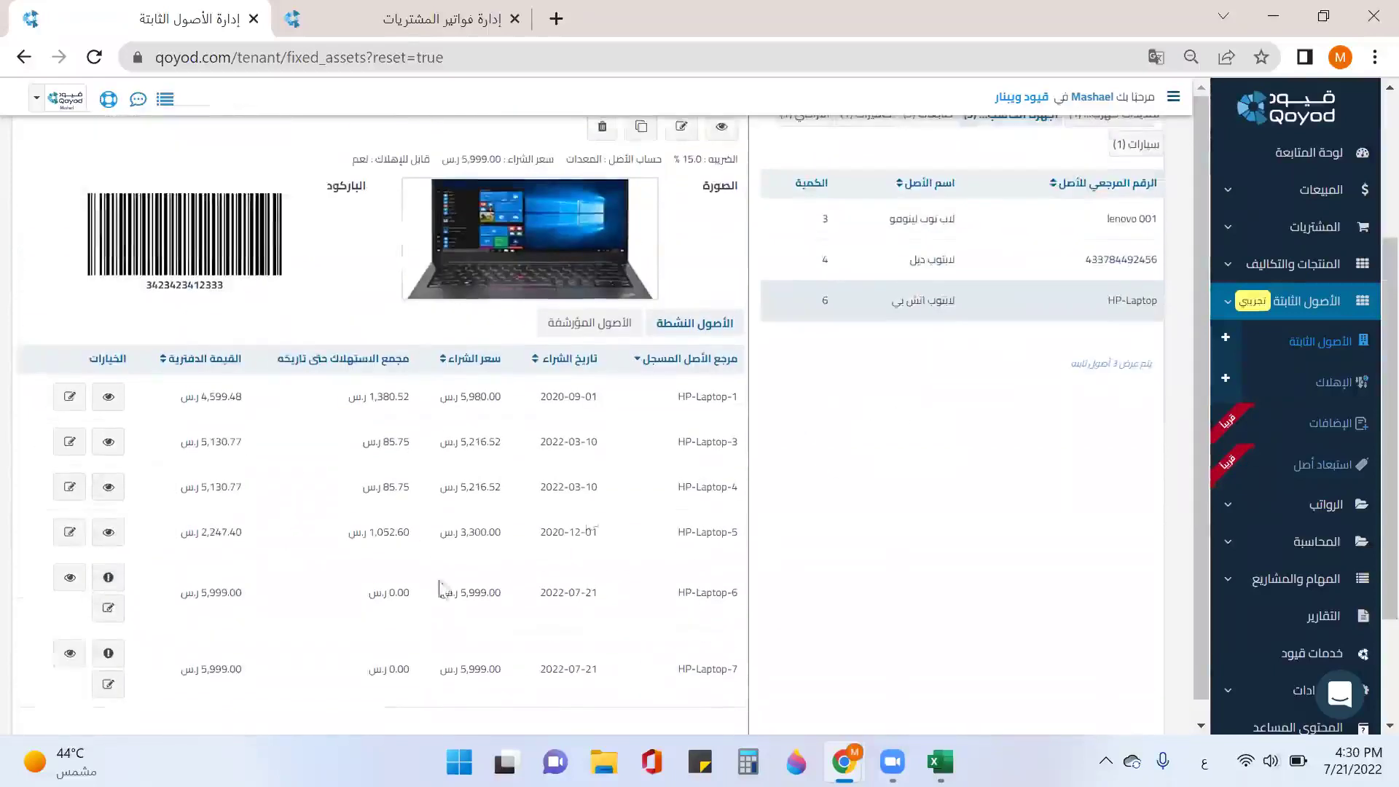
left_click(437, 20)
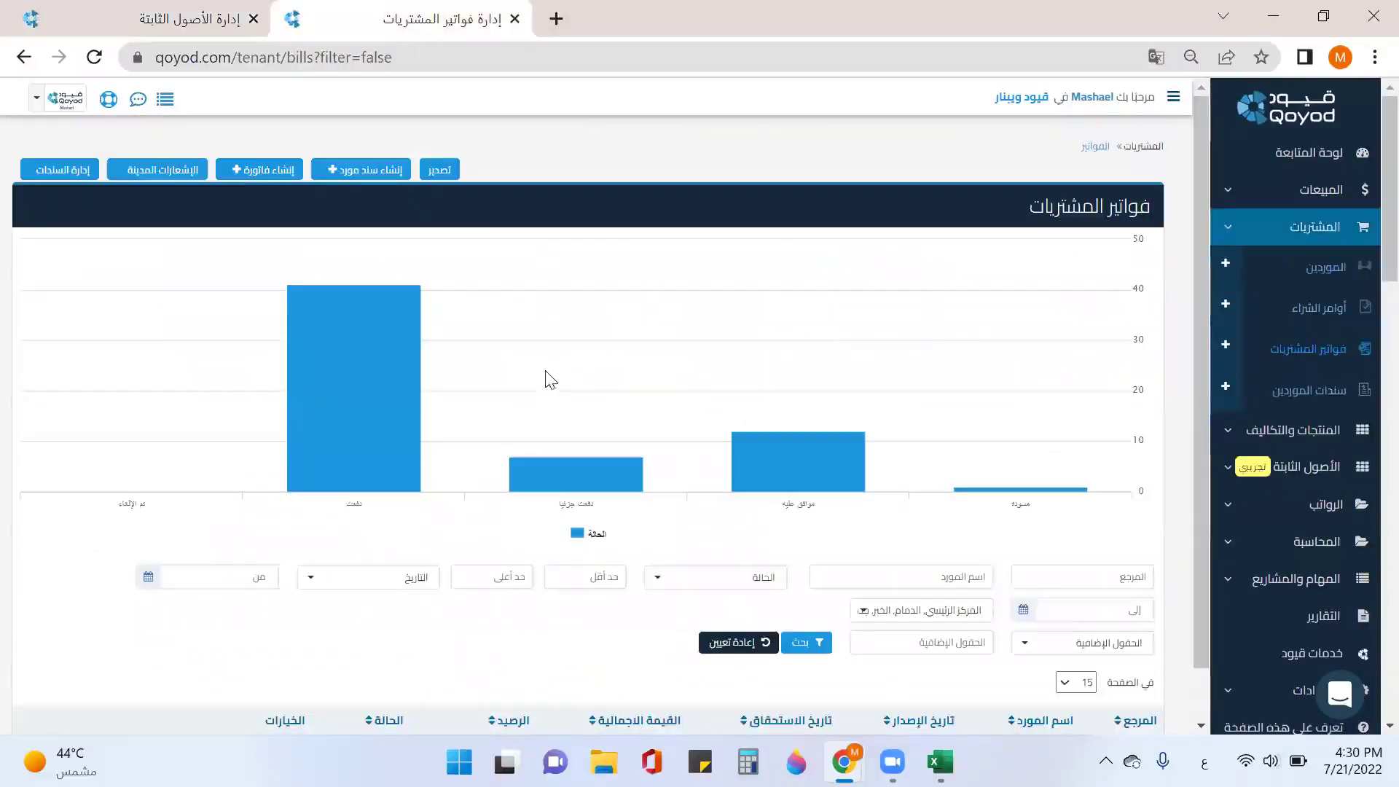
Step: Go to the debit notes list and start a new debit note
scroll(1020, 481, "down", 2)
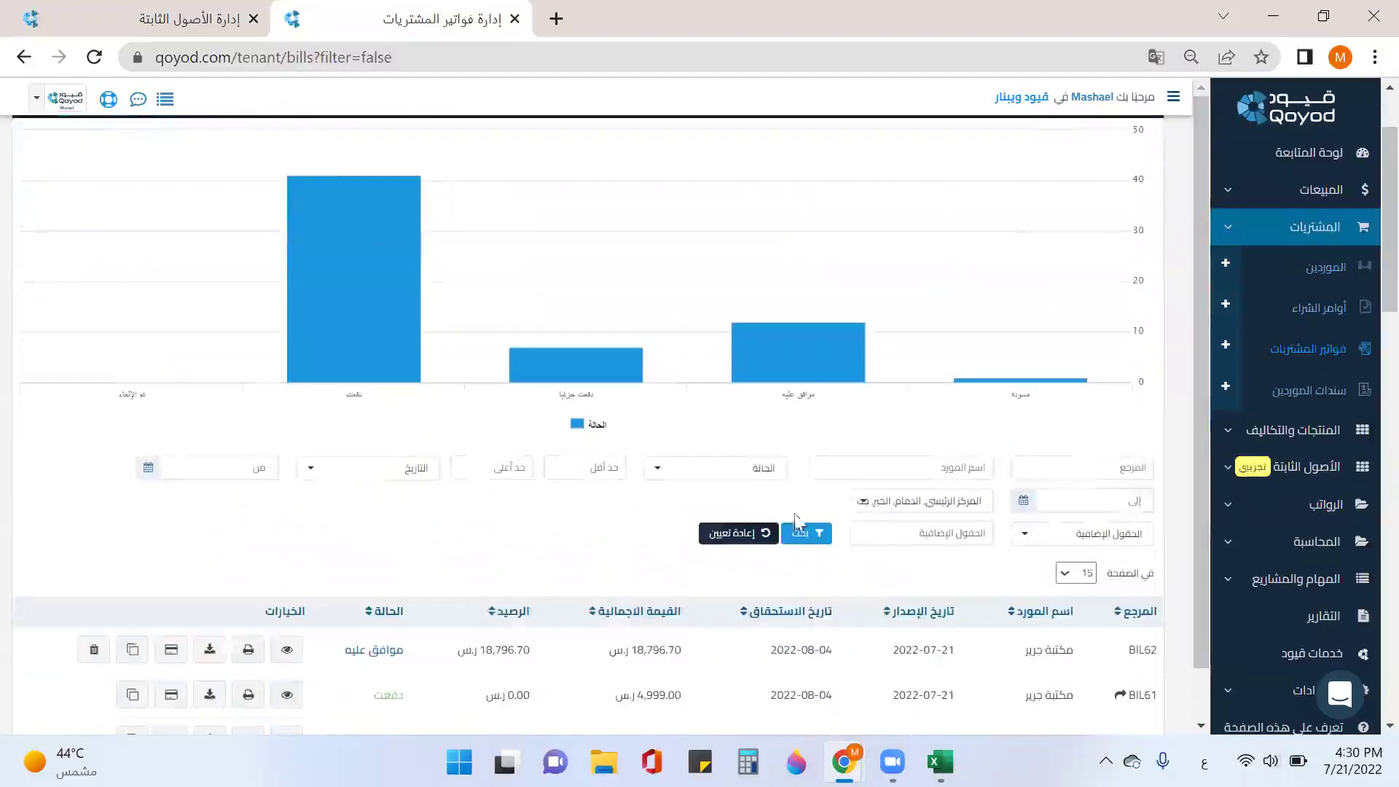
scroll(625, 510, "up", 2)
left_click(141, 175)
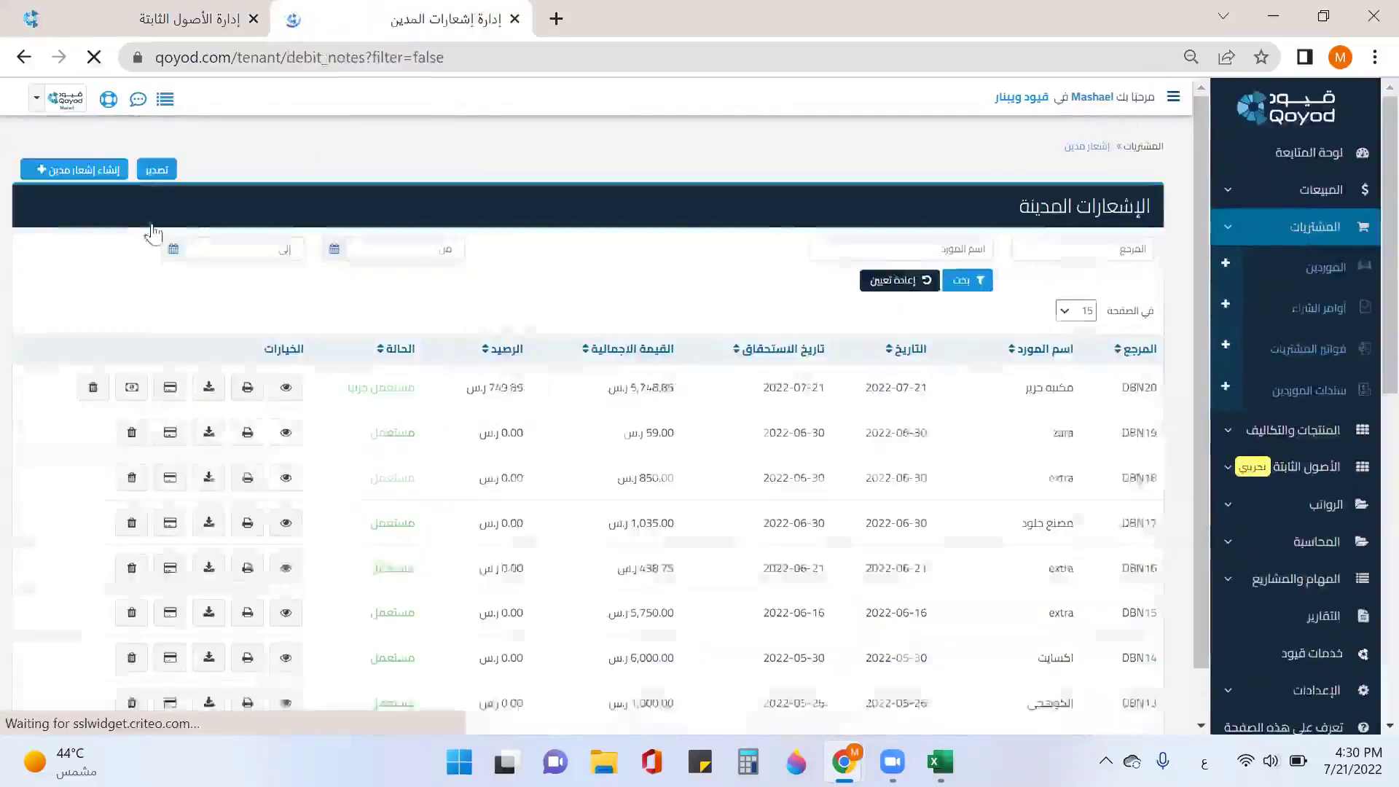
left_click(74, 172)
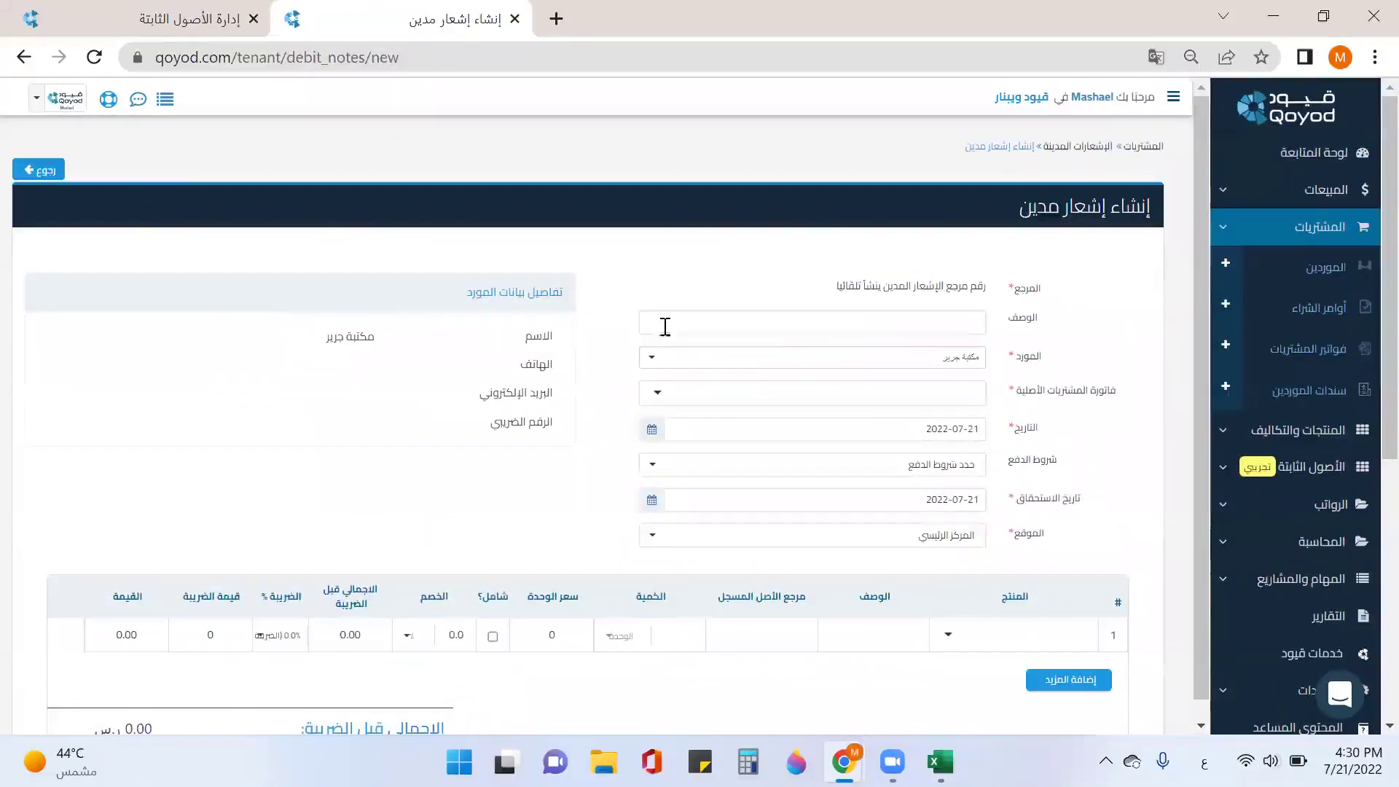
Step: Keep the current supplier and link the debit note to purchase invoice BIL62
left_click(826, 357)
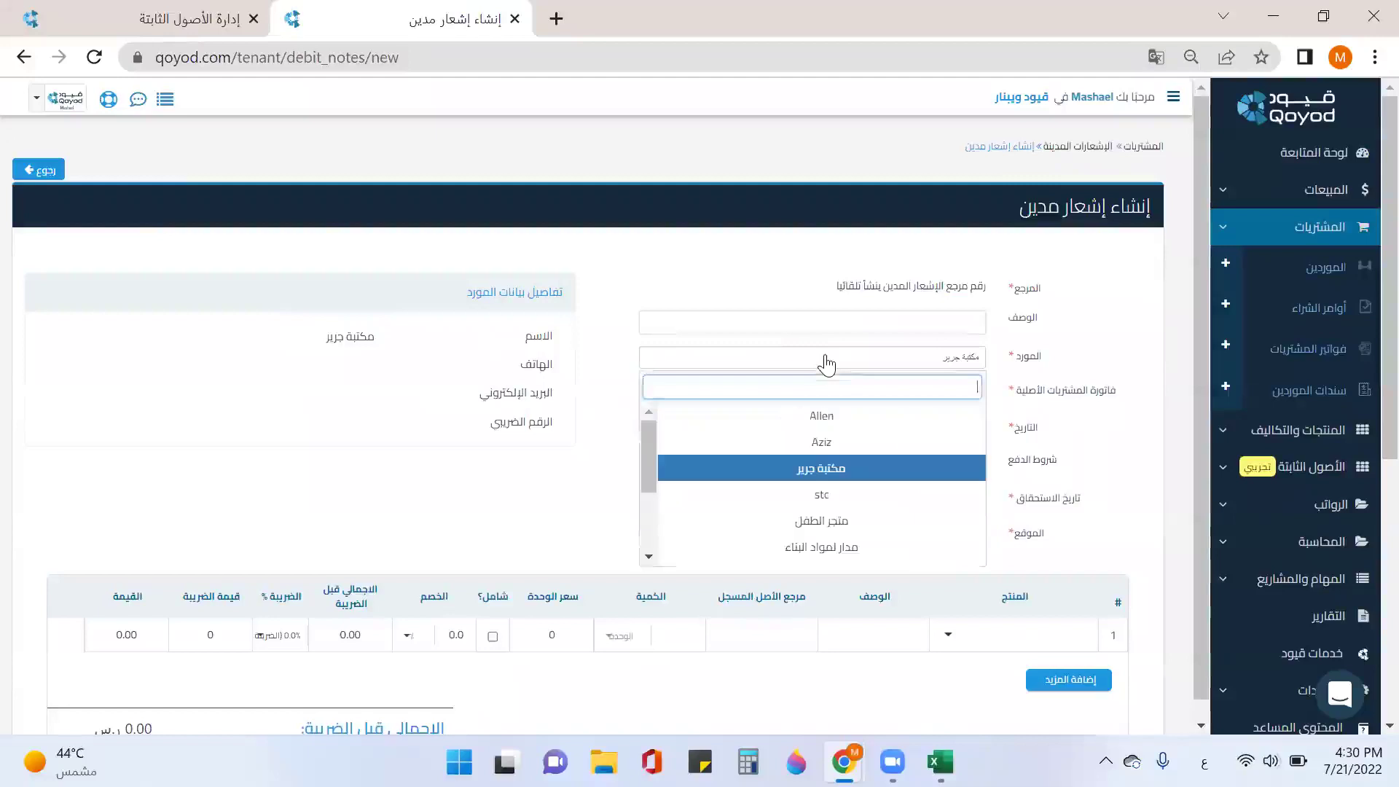
left_click(862, 362)
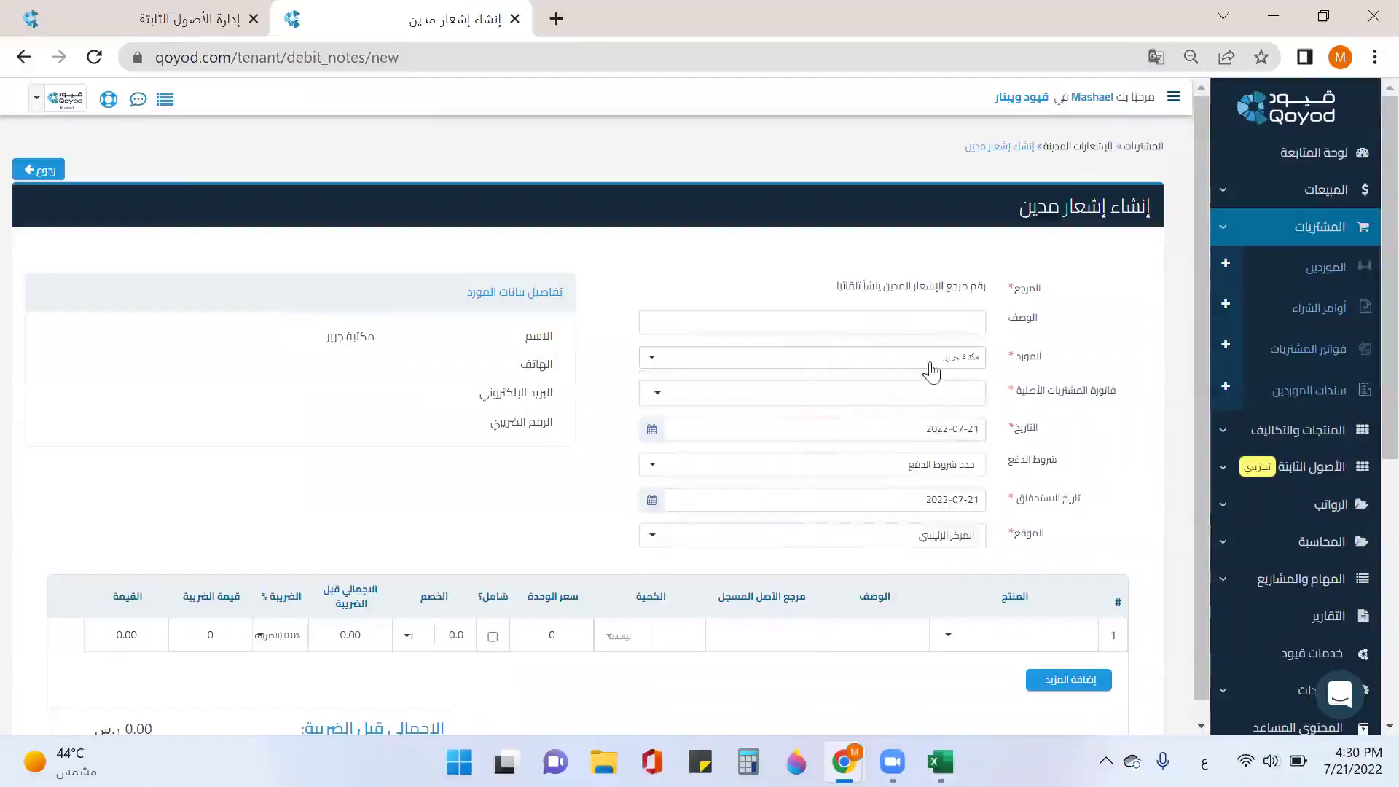
left_click(961, 394)
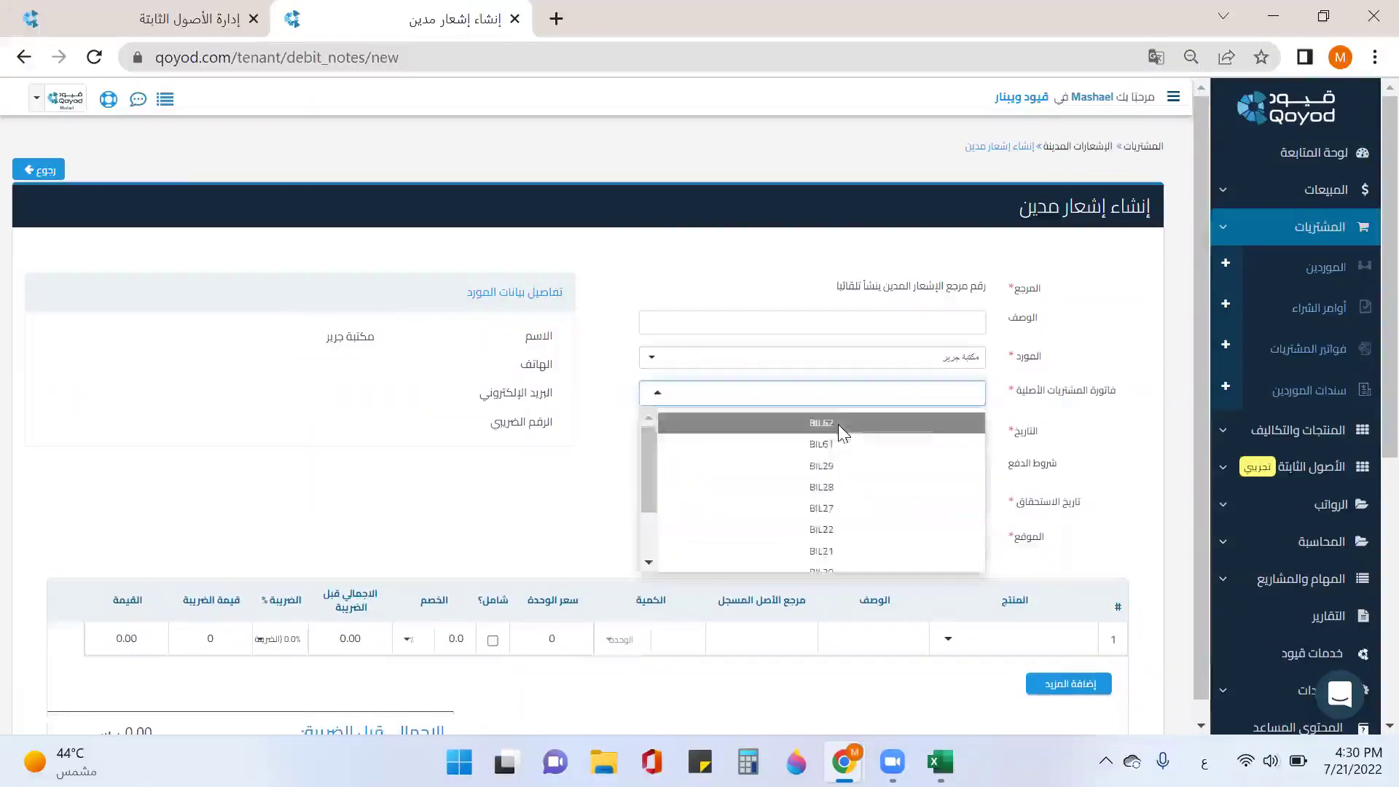
left_click(838, 424)
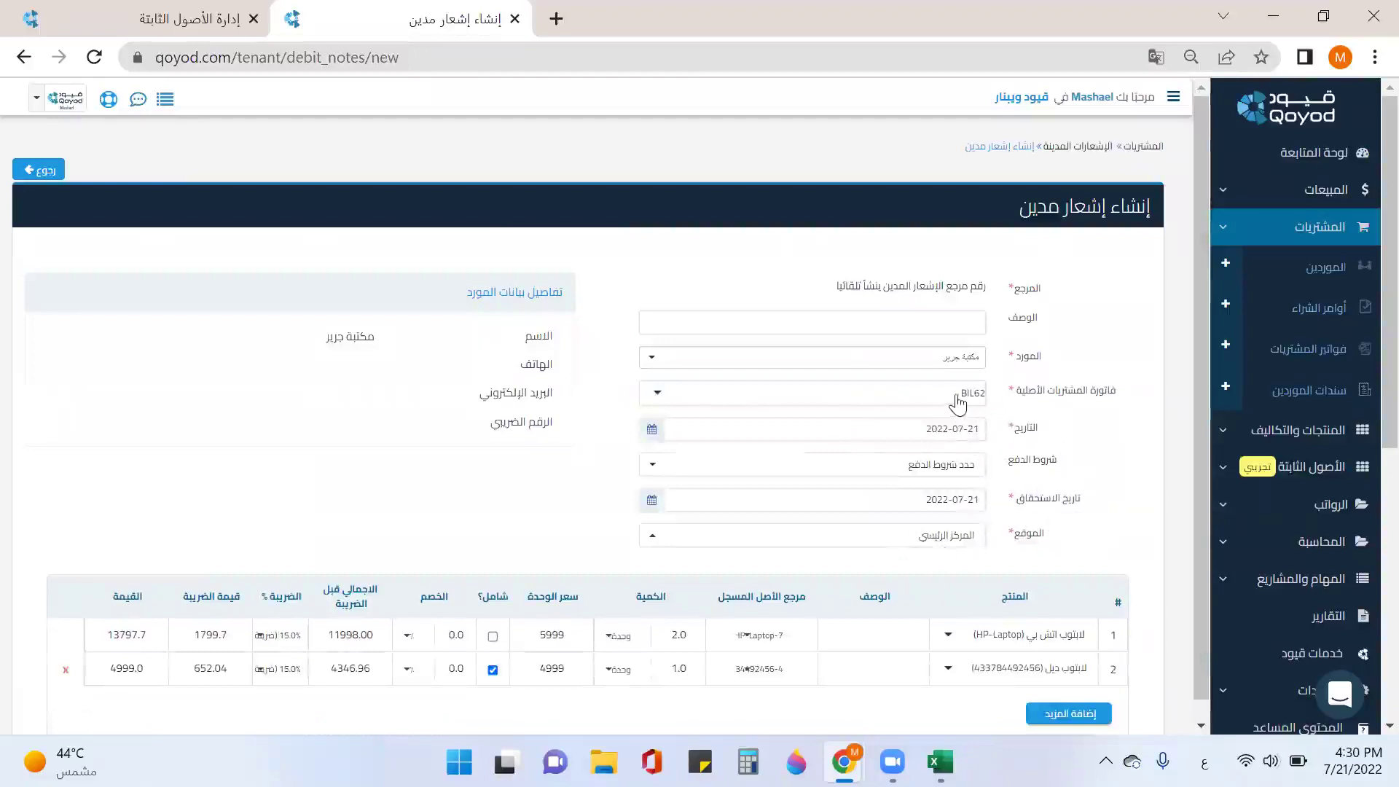
scroll(957, 423, "down", 3)
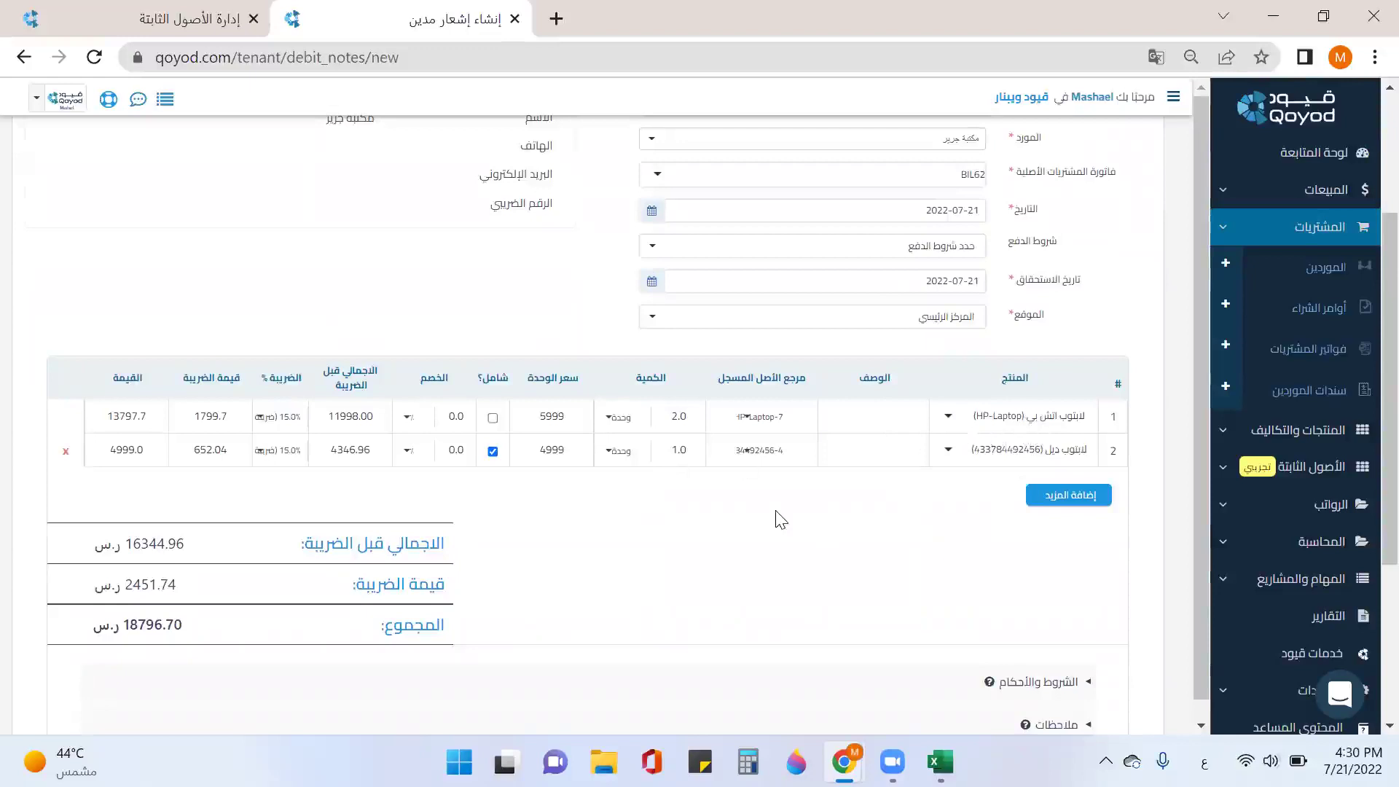
Step: Remove the Dell laptop line and leave HP-Laptop-7 as the HP line's only asset reference
left_click(66, 452)
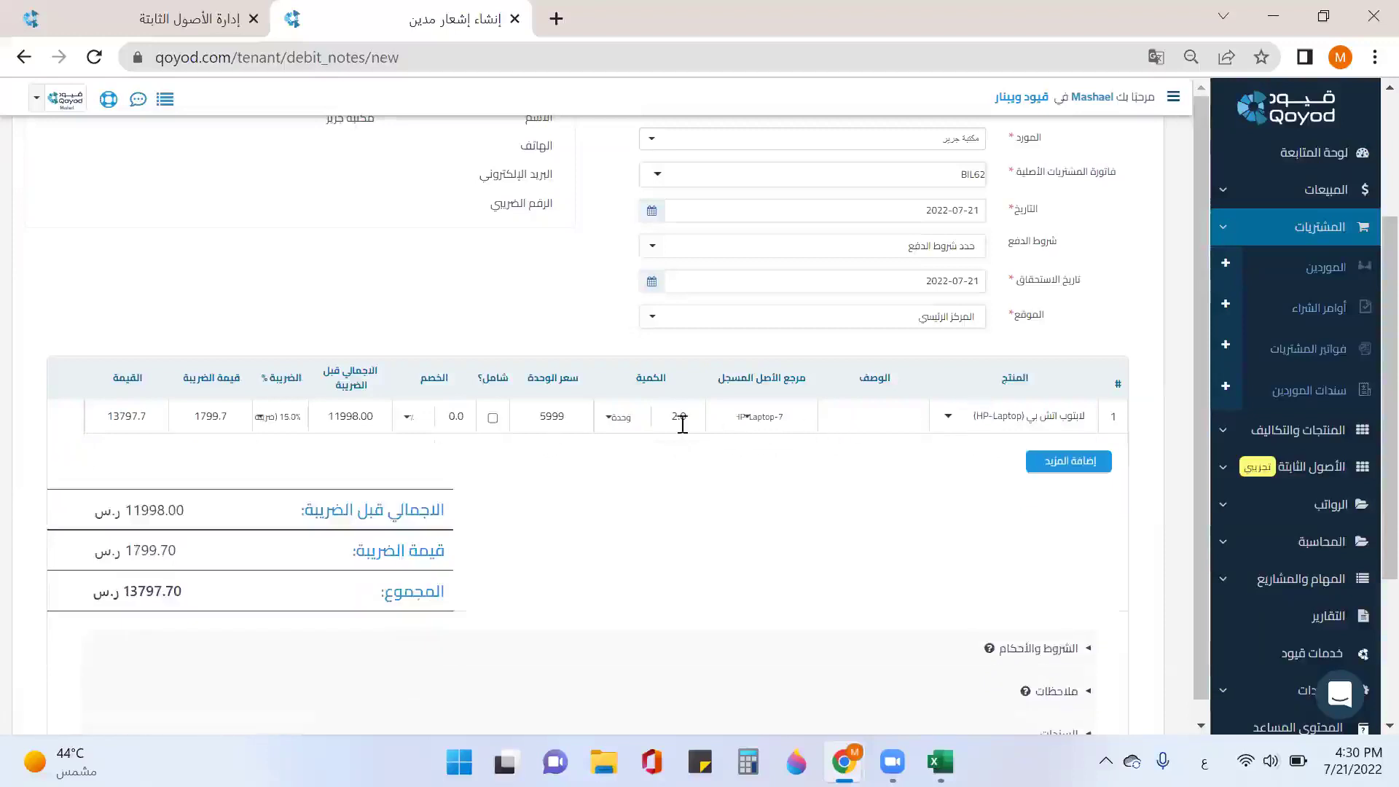
left_click(769, 426)
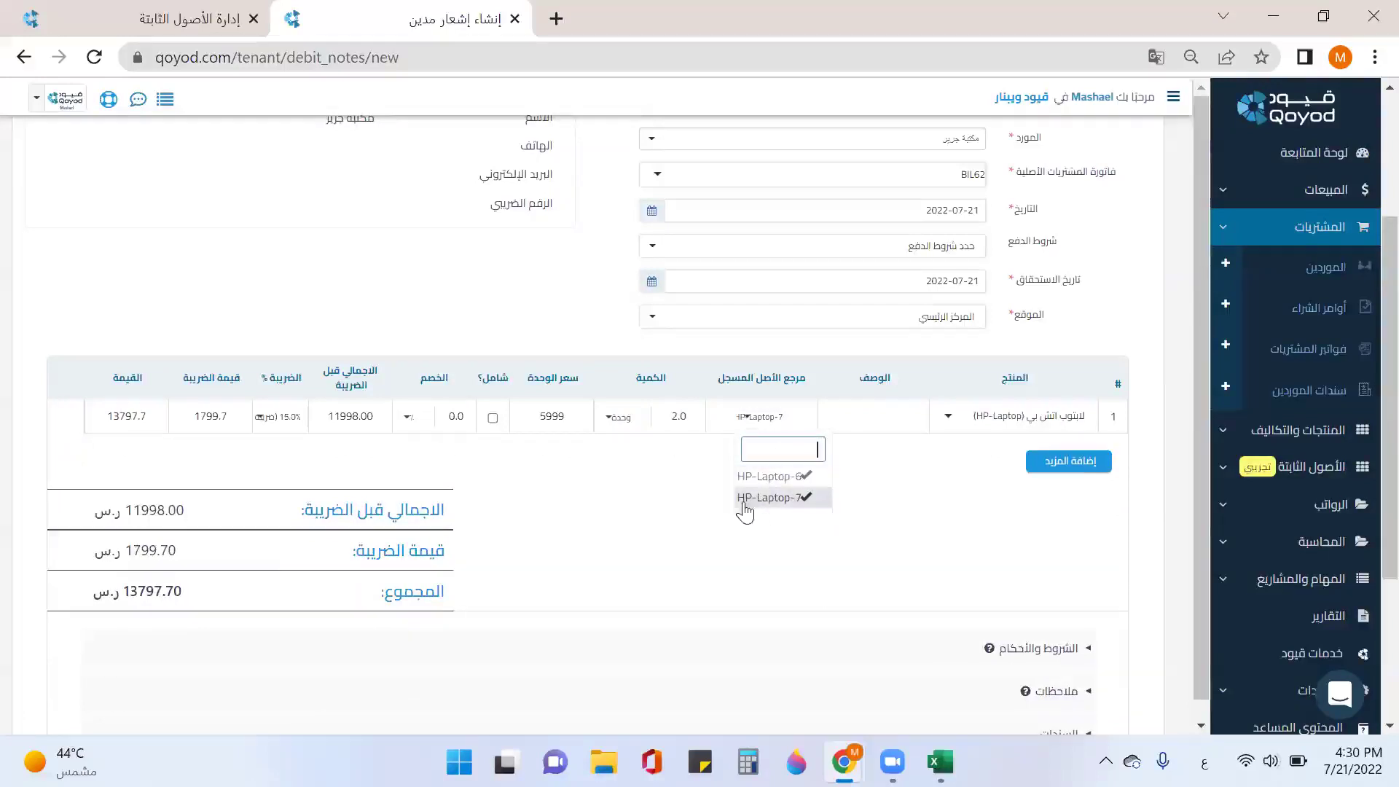
left_click(800, 501)
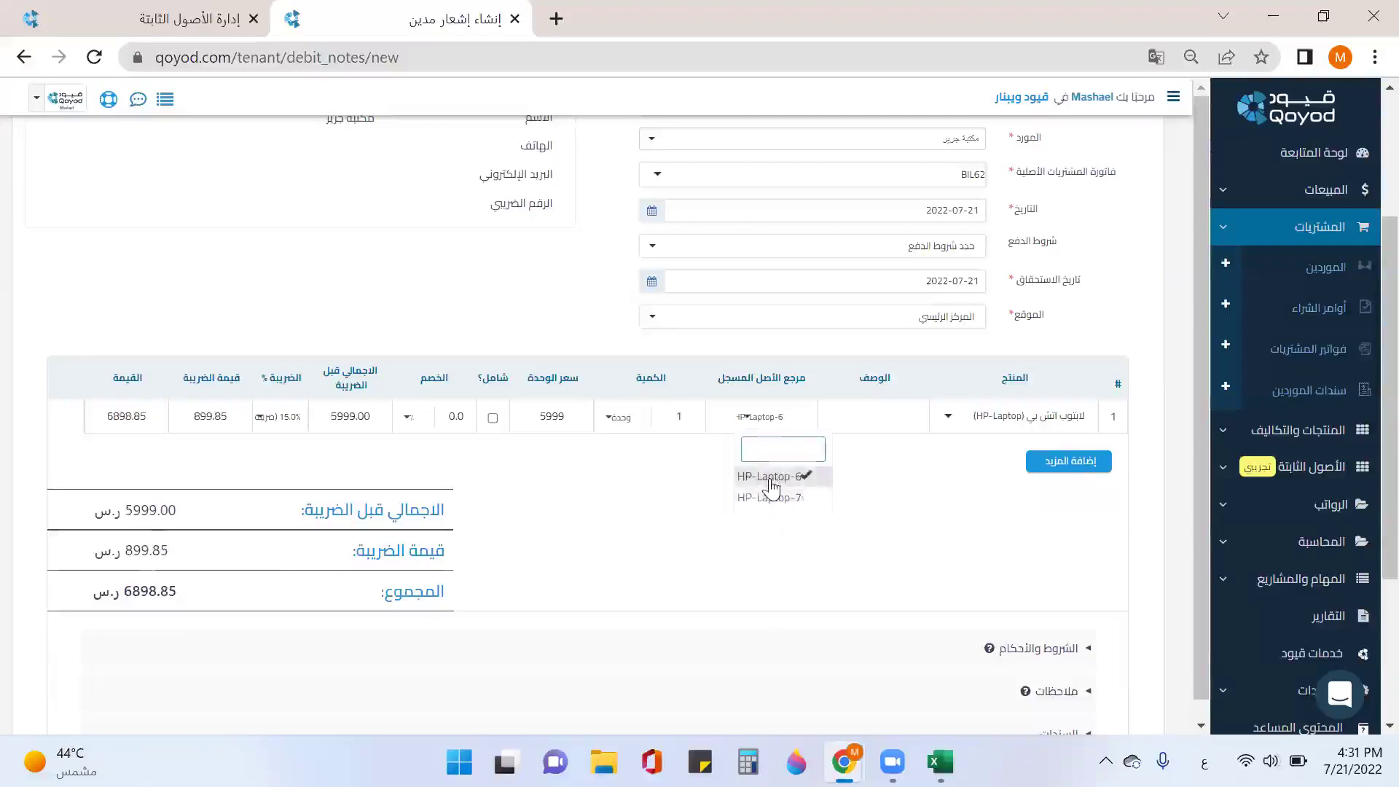
left_click(785, 498)
left_click(792, 482)
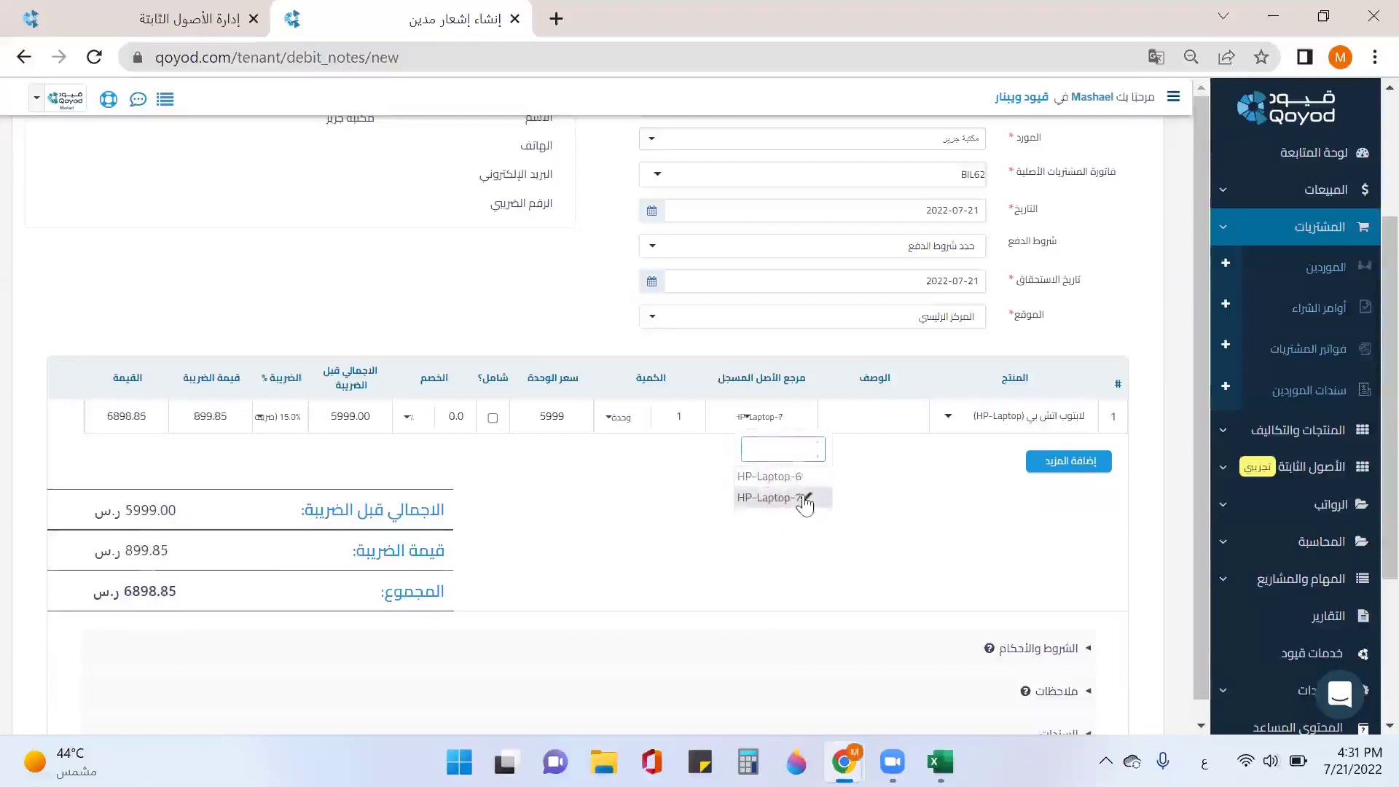
left_click(802, 481)
left_click(803, 497)
left_click(710, 494)
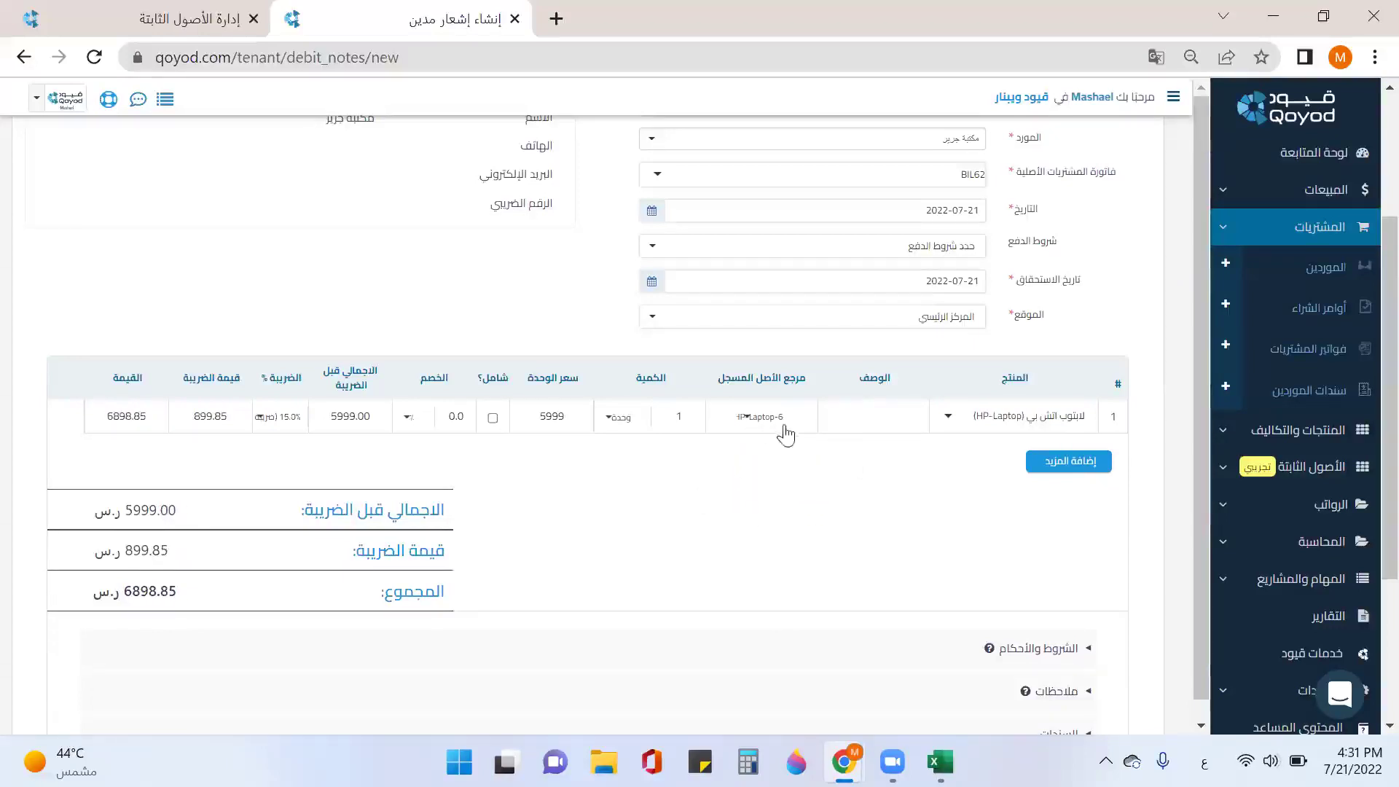
left_click(761, 422)
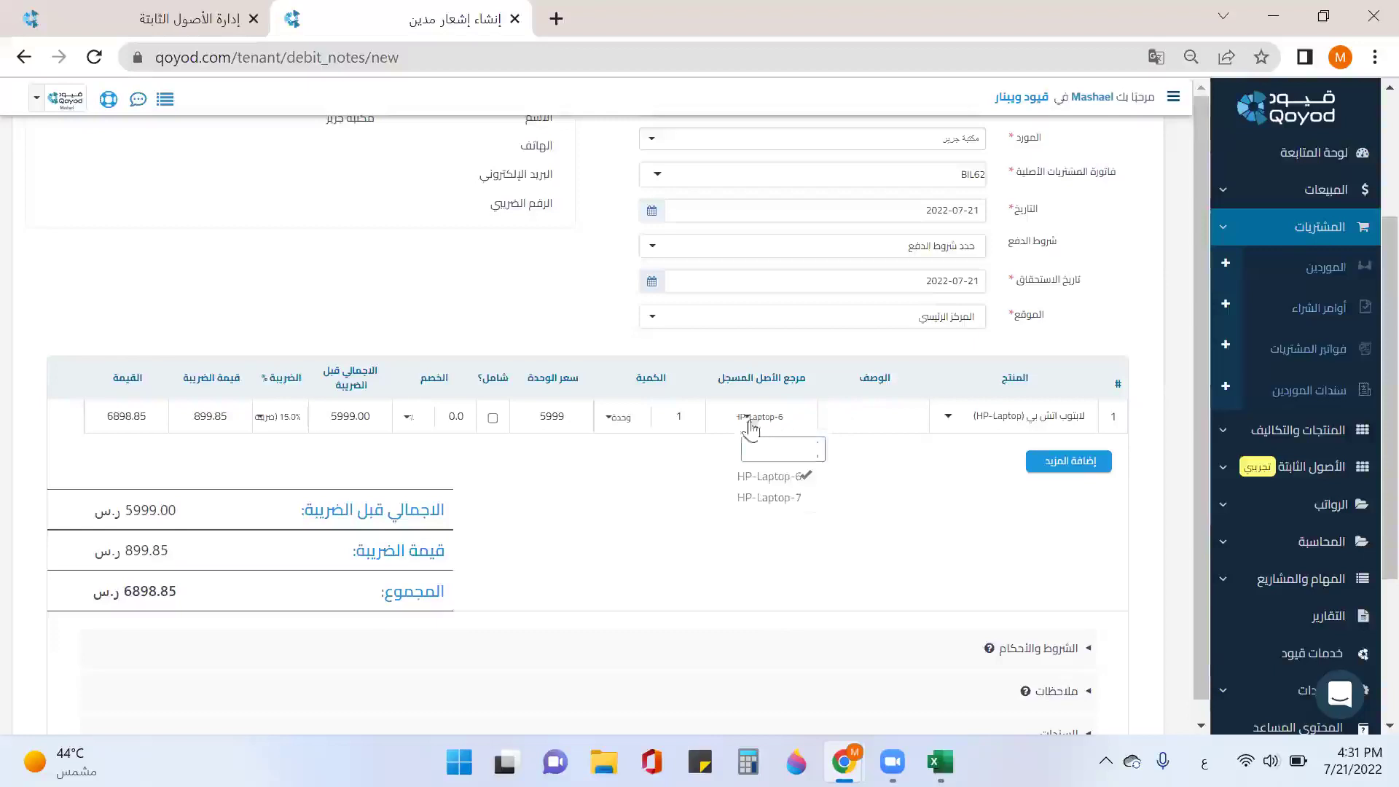
left_click(797, 499)
left_click(798, 477)
left_click(685, 490)
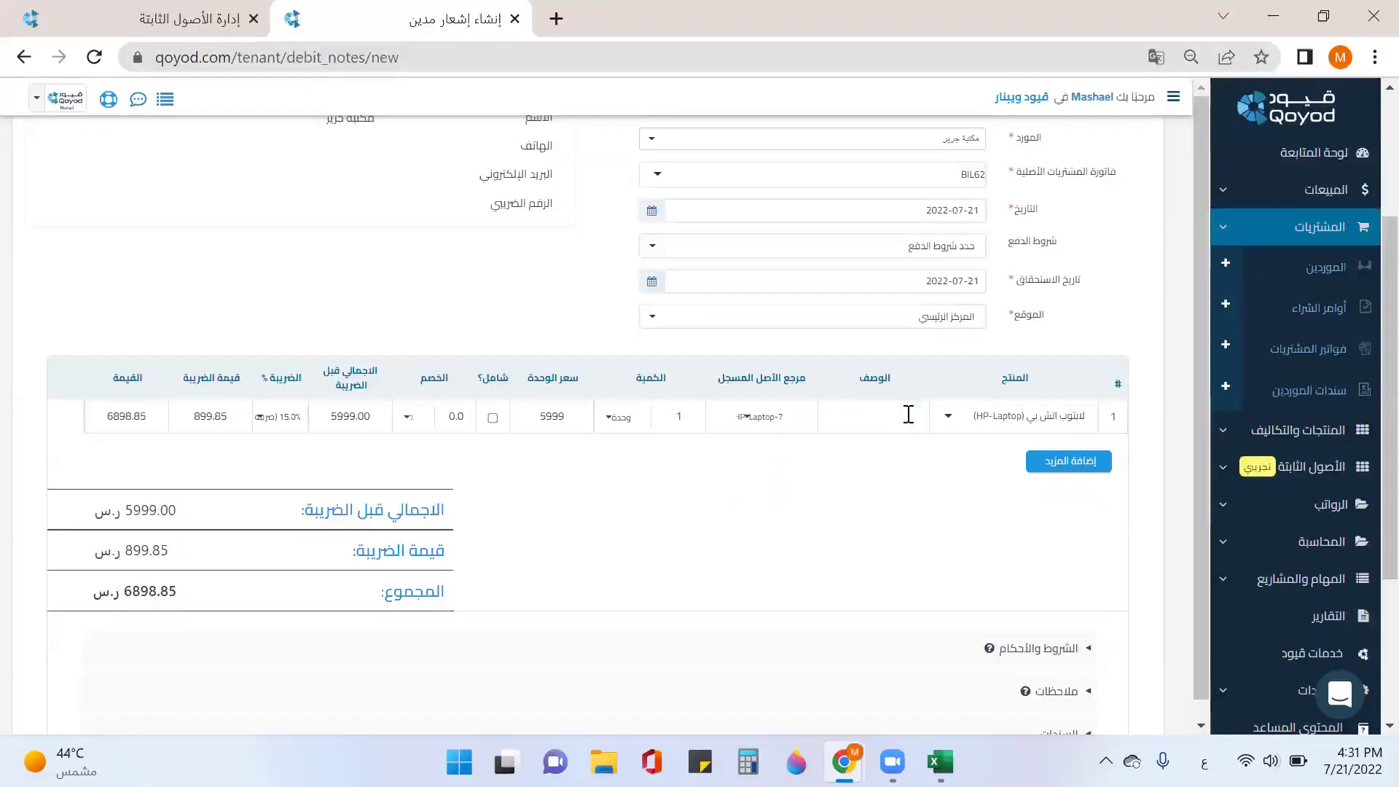
Step: Save and approve debit note DBN21 for 6,898.85 SAR
scroll(553, 437, "down", 2)
scroll(755, 362, "down", 2)
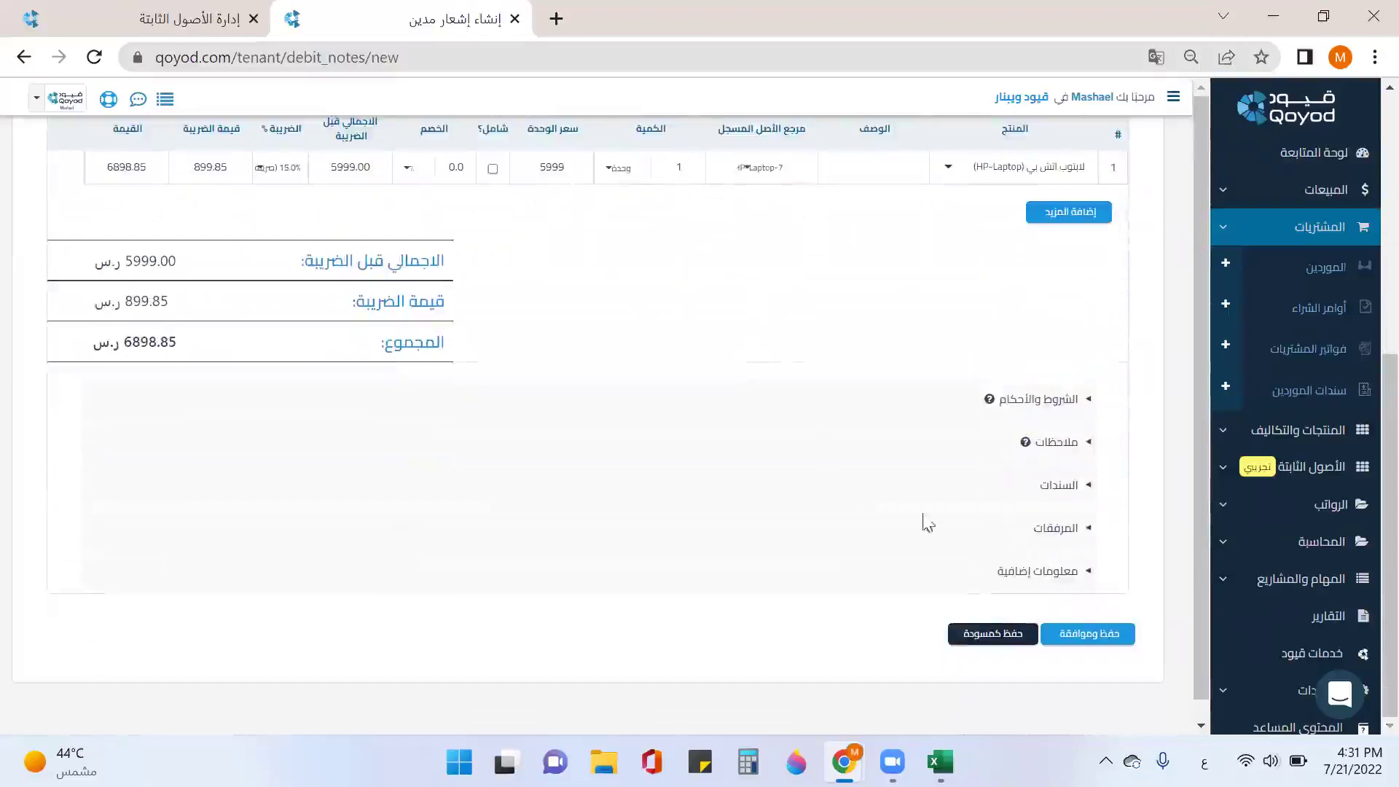
left_click(1085, 634)
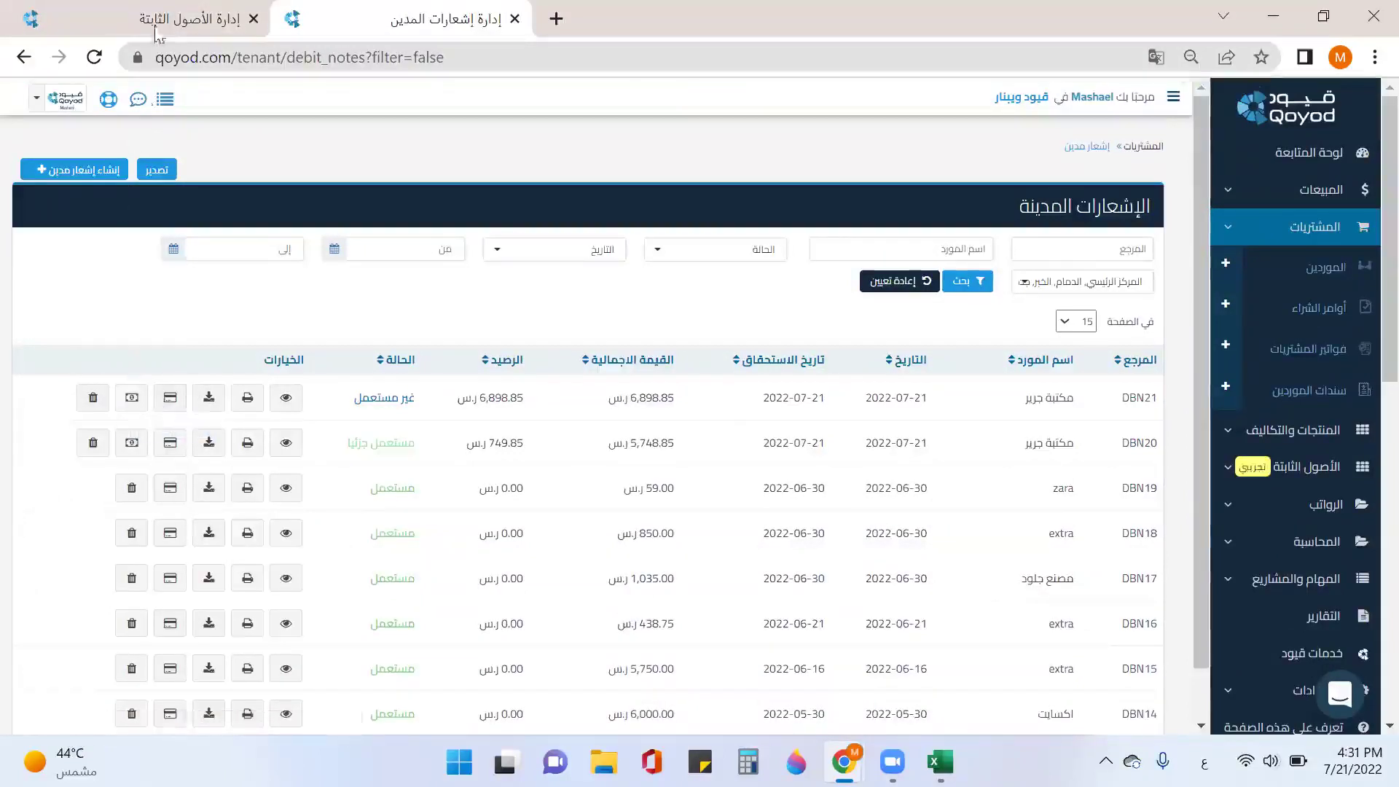
Step: Reload the fixed assets list and show the computers category
left_click(167, 11)
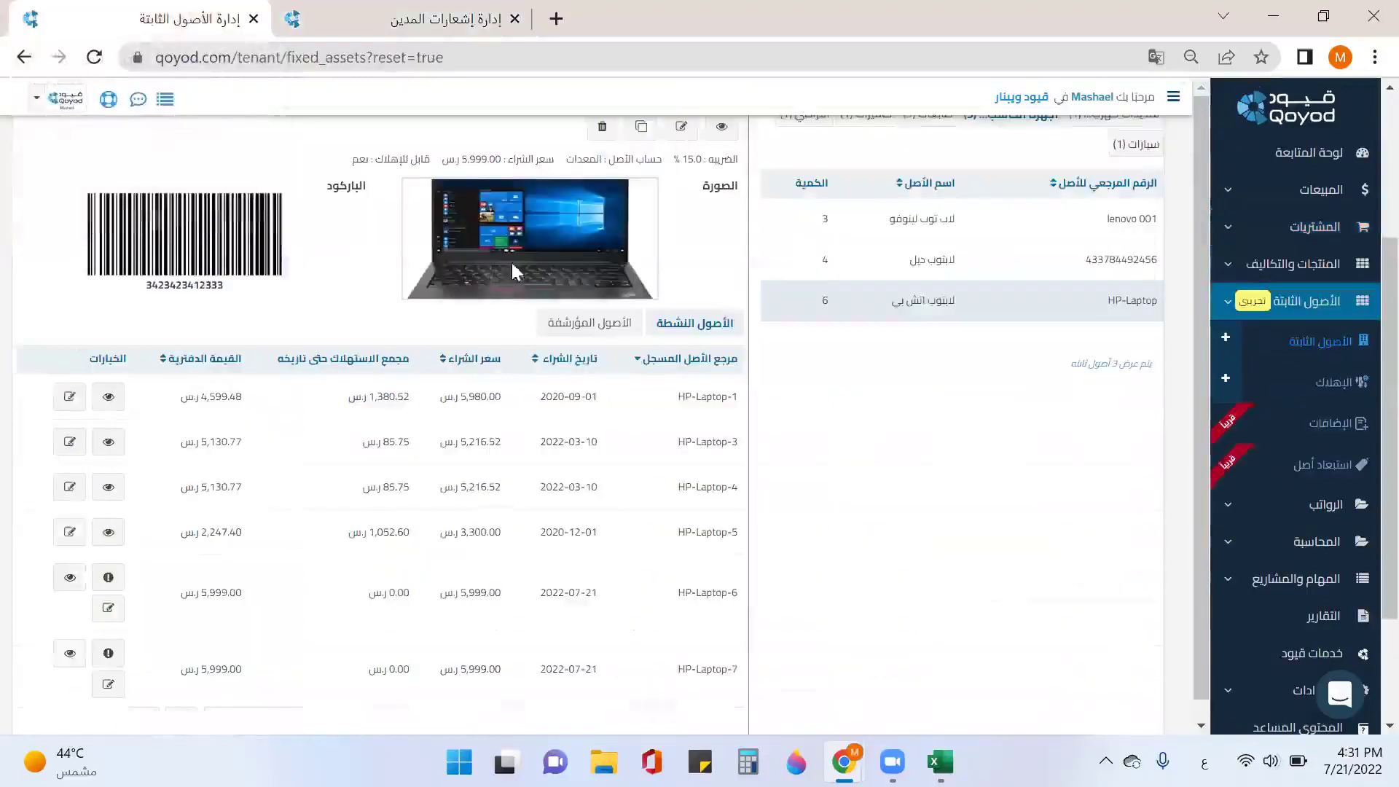
scroll(808, 349, "up", 4)
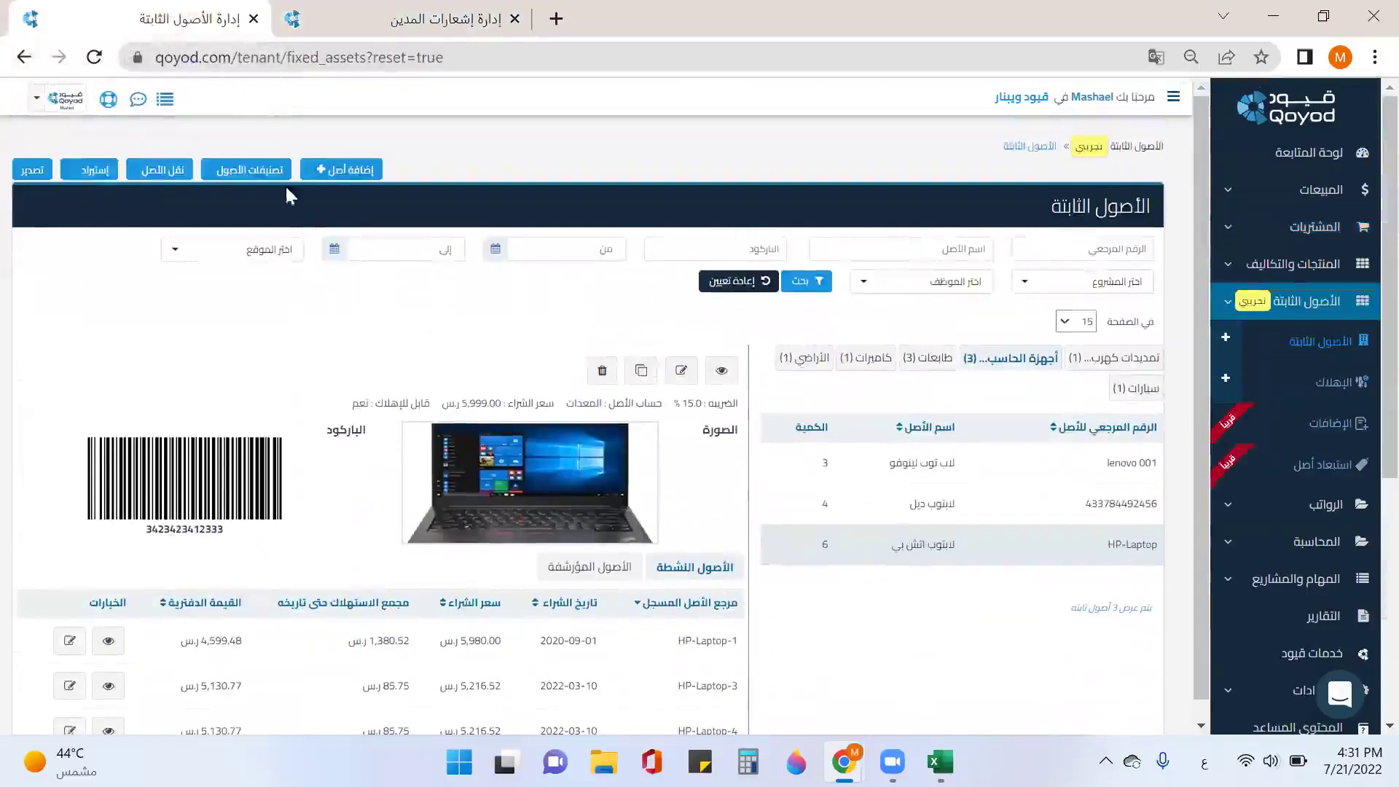
left_click(96, 58)
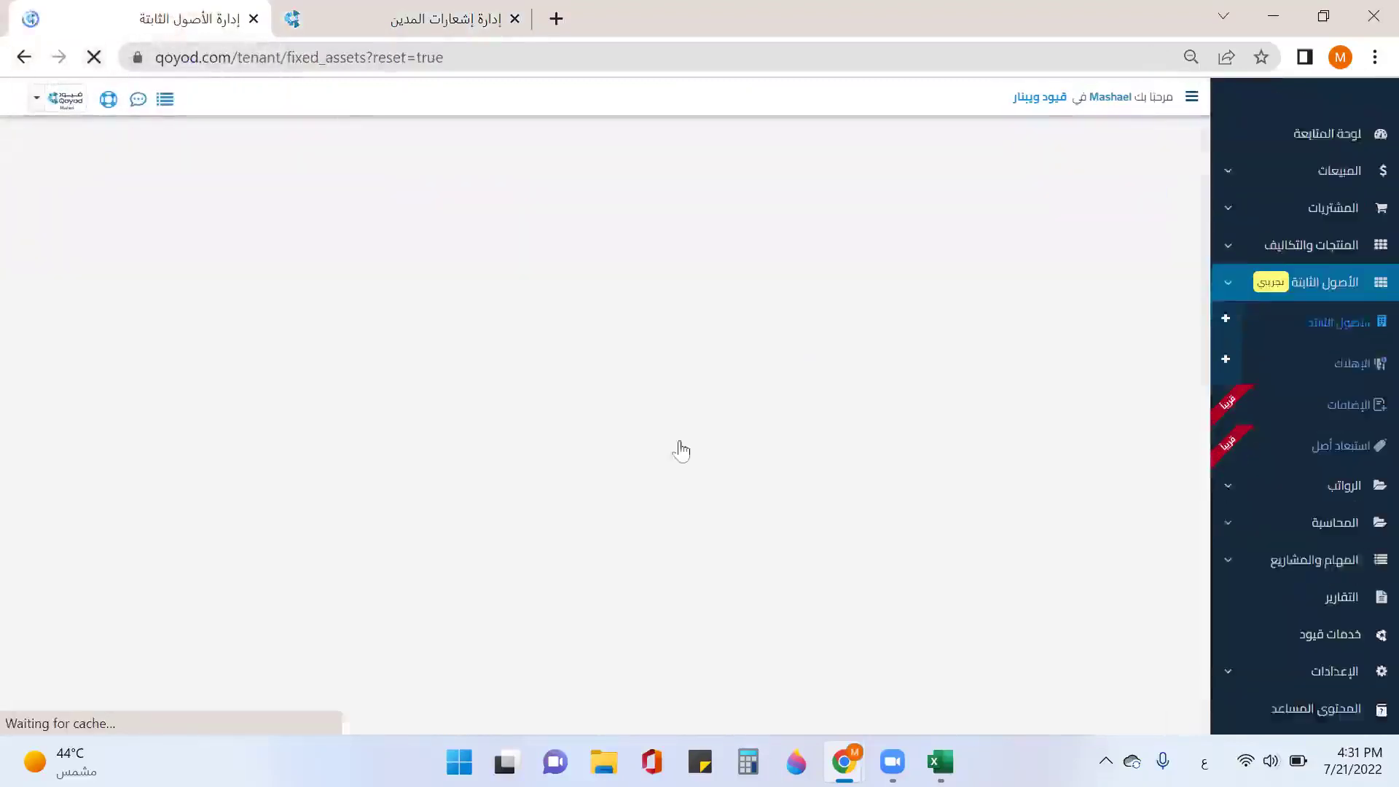
left_click(1016, 359)
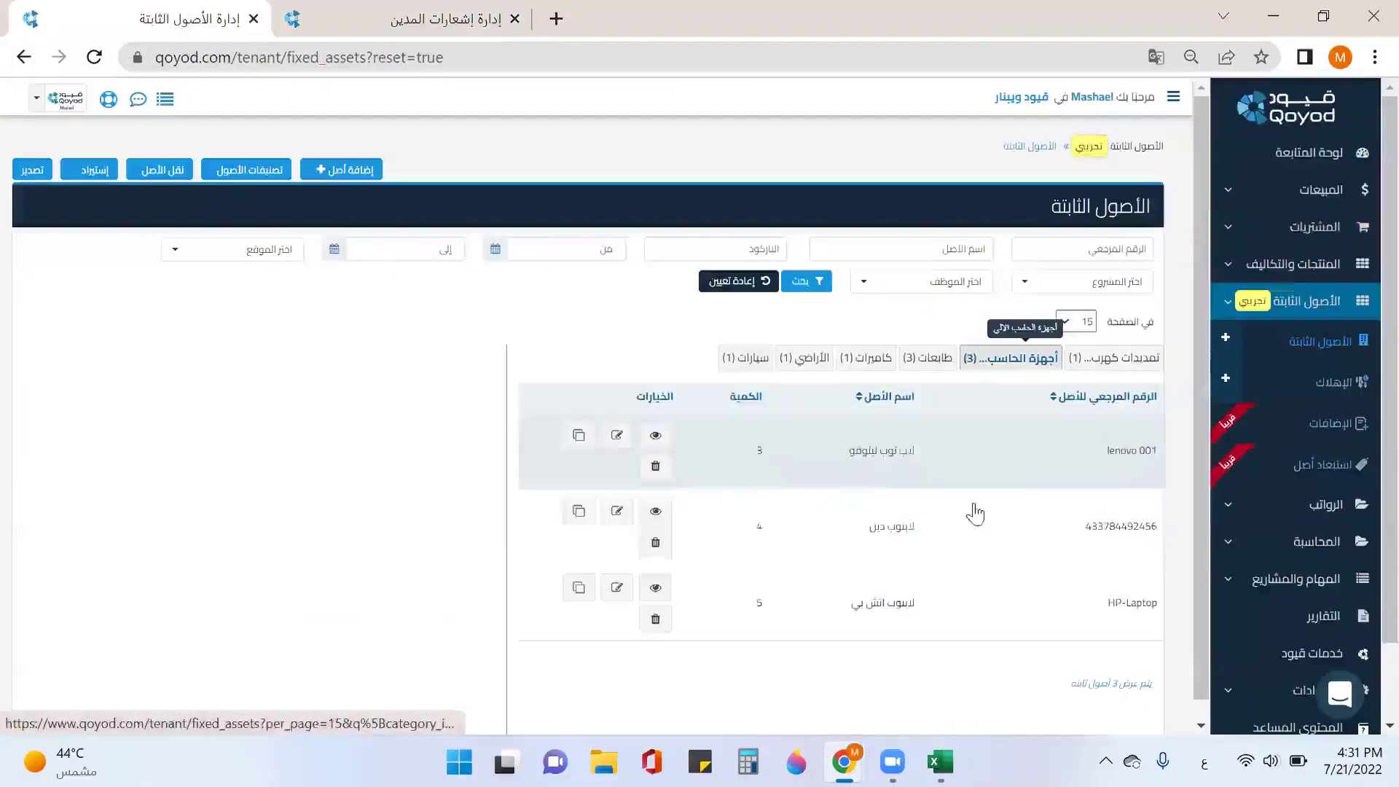
scroll(925, 603, "down", 5)
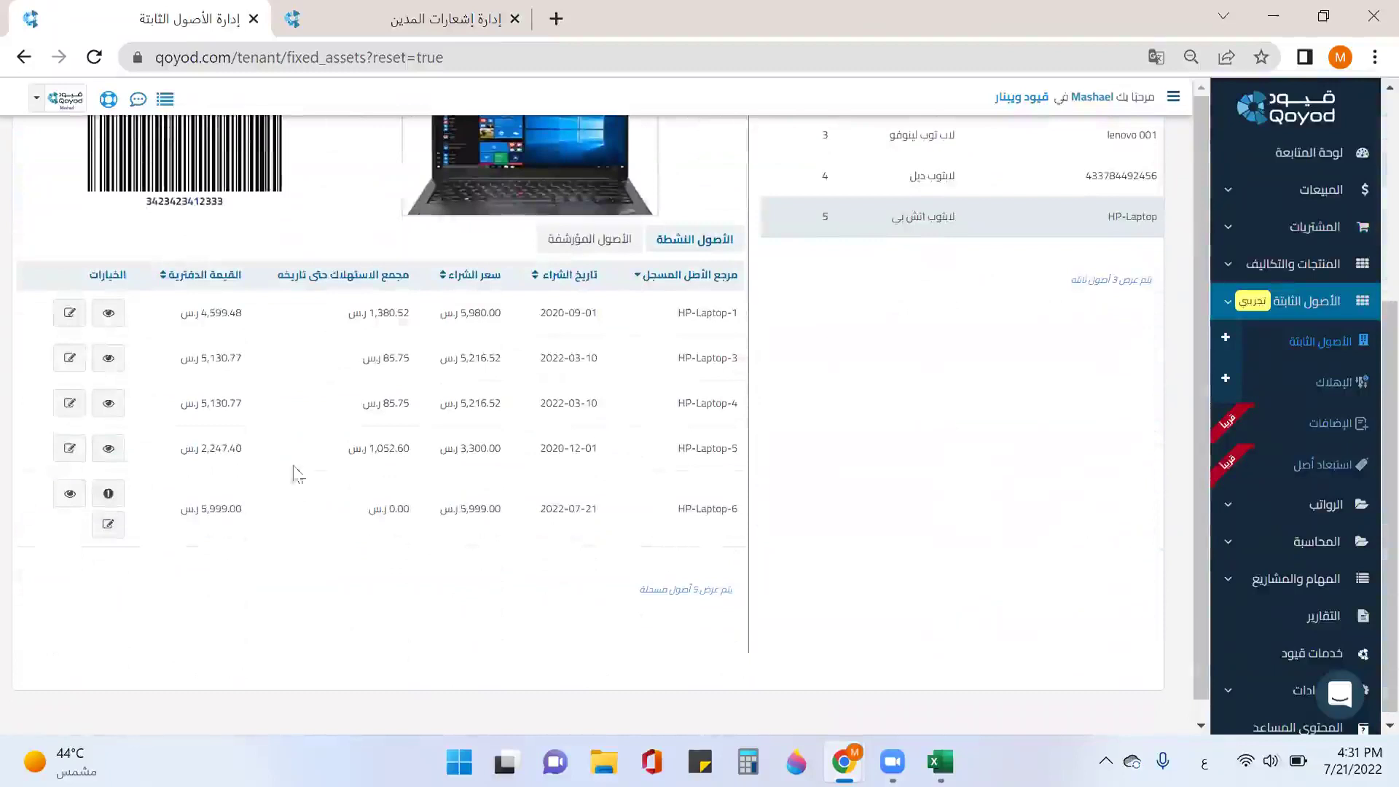
Step: Review HP-Laptop's archived units, including HP-Laptop-7's figures, then its active units
left_click(586, 239)
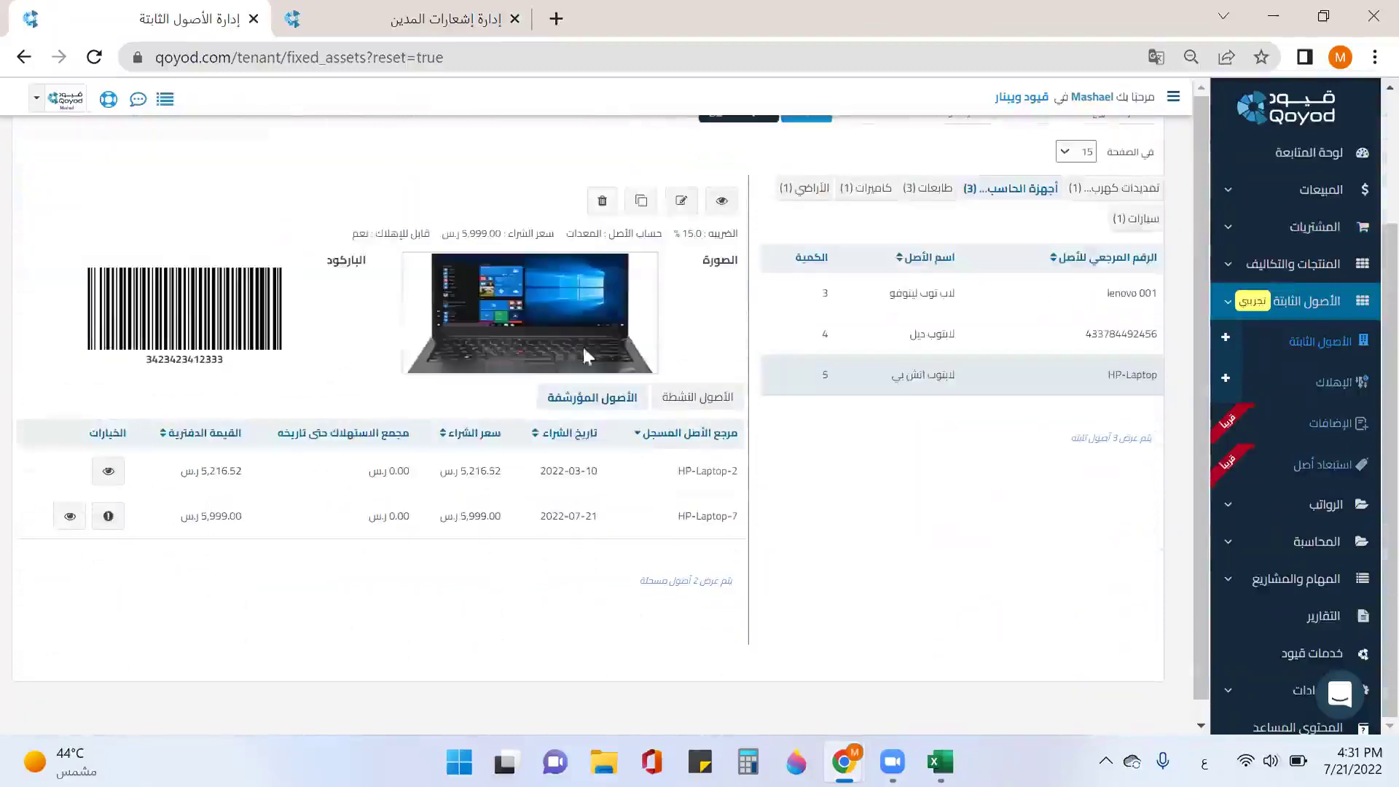
left_click_drag(683, 515, 738, 518)
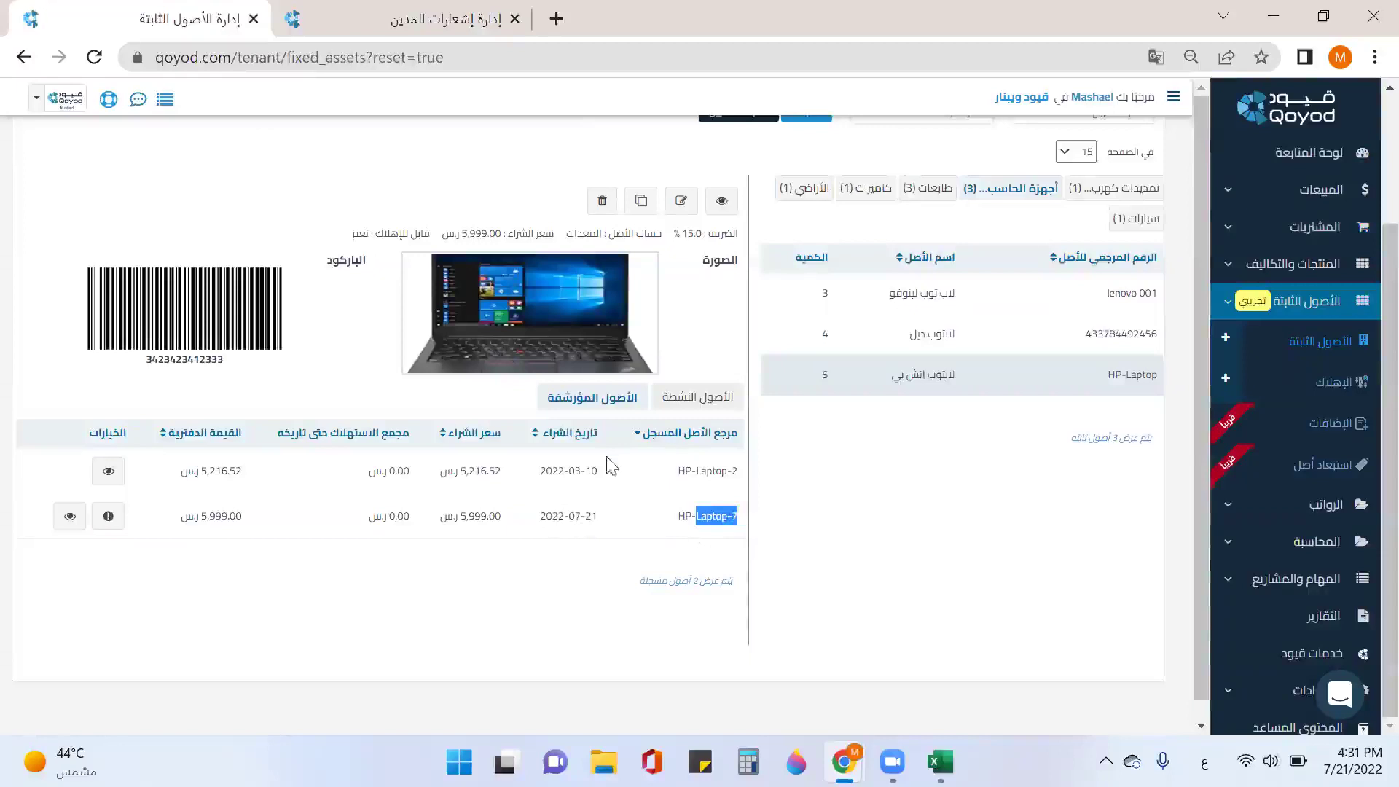
left_click(686, 410)
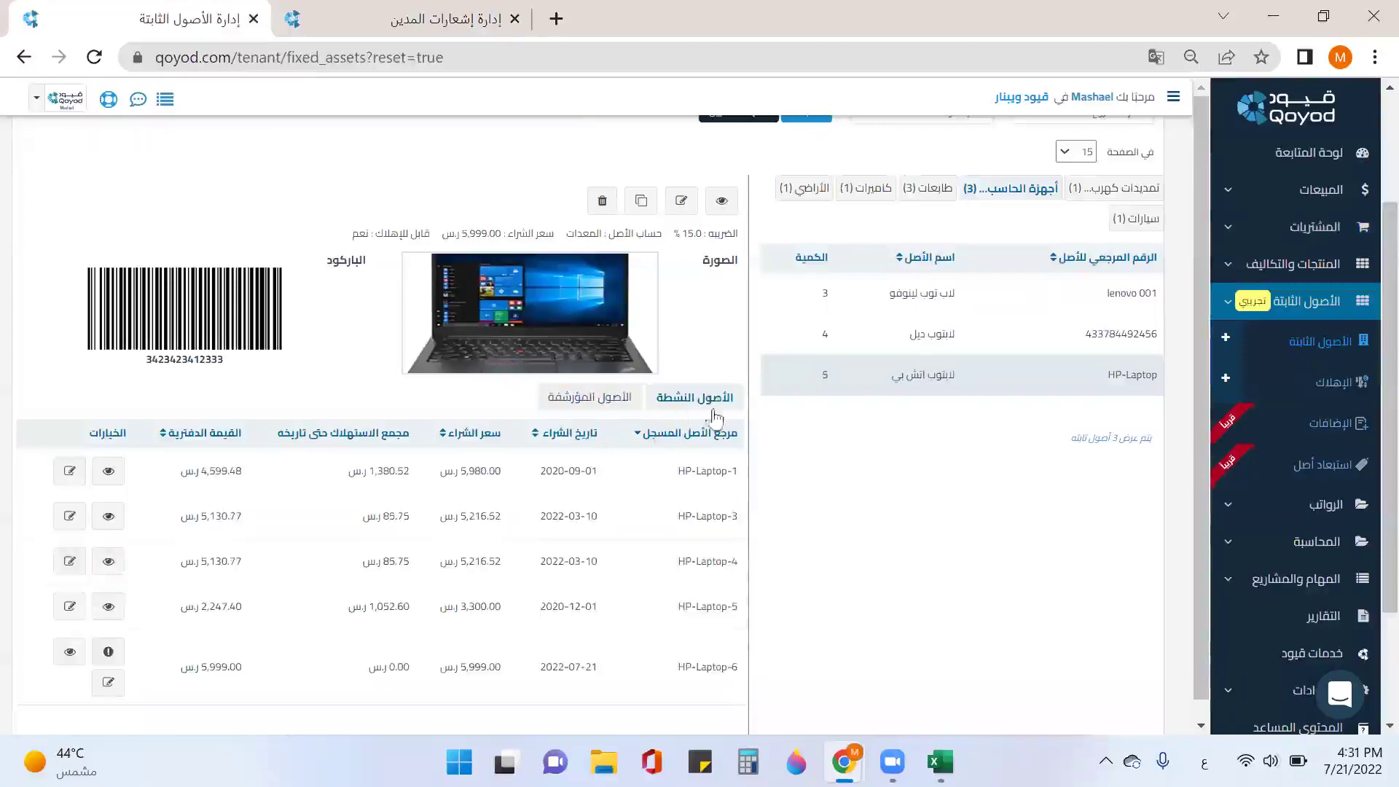
scroll(914, 468, "up", 1)
scroll(916, 468, "up", 1)
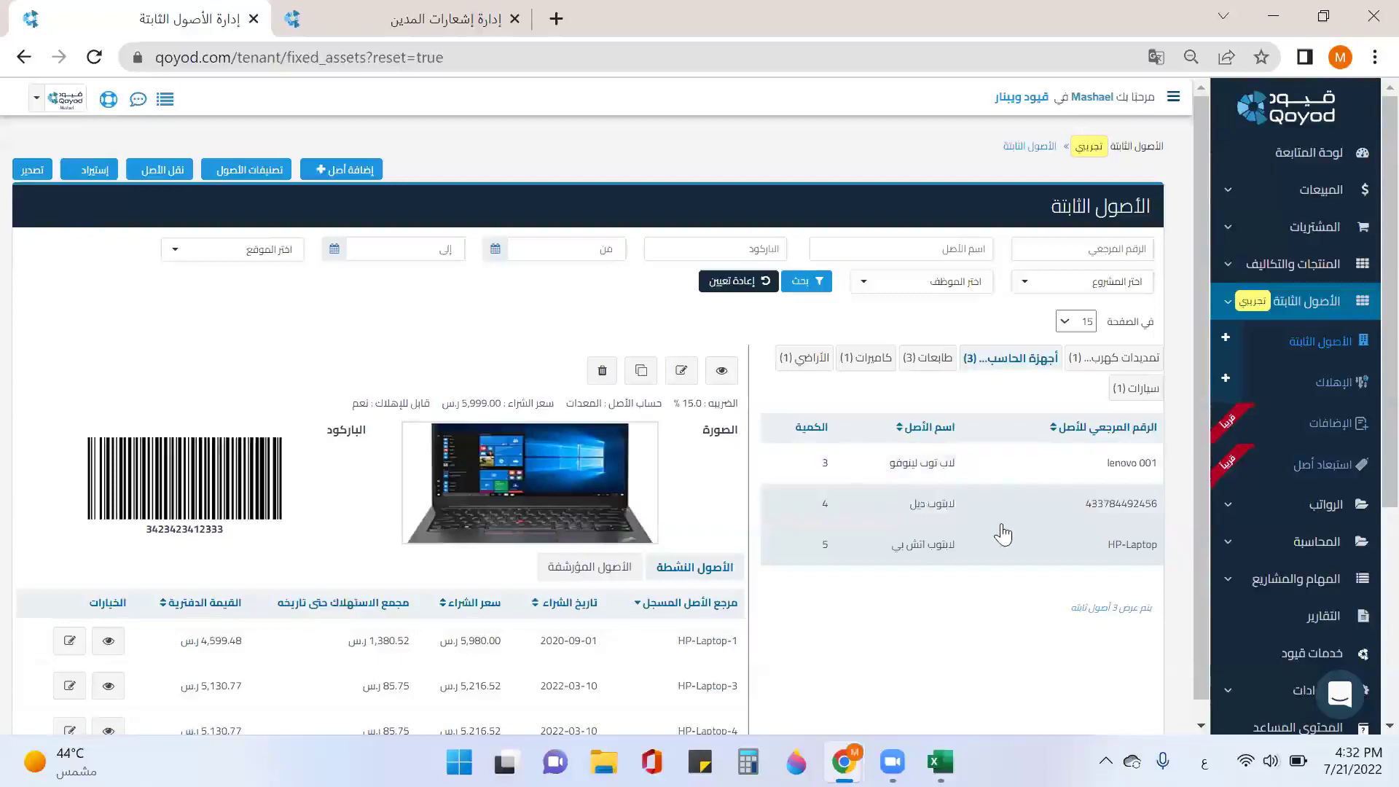
left_click(1333, 393)
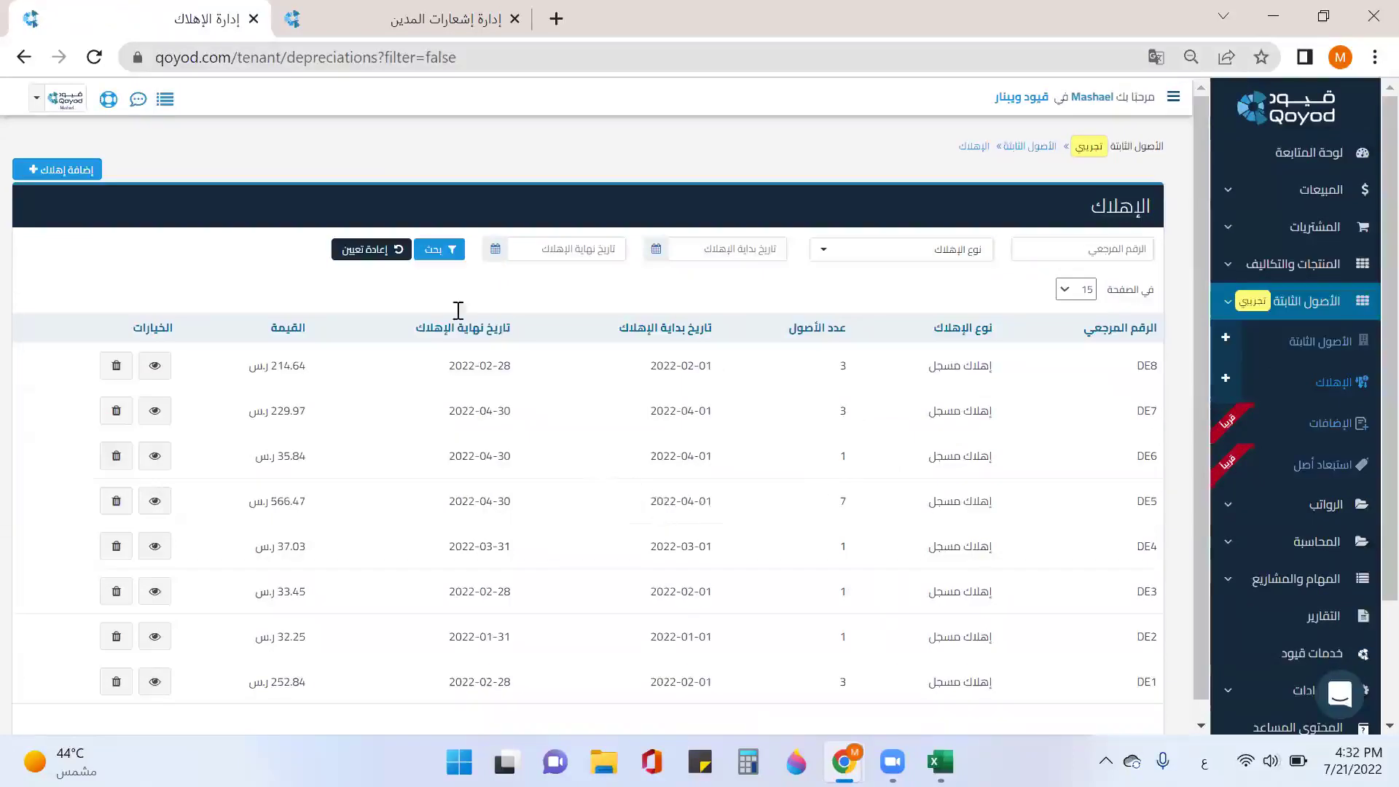
Step: Start a new registered depreciation covering all asset categories
left_click(70, 175)
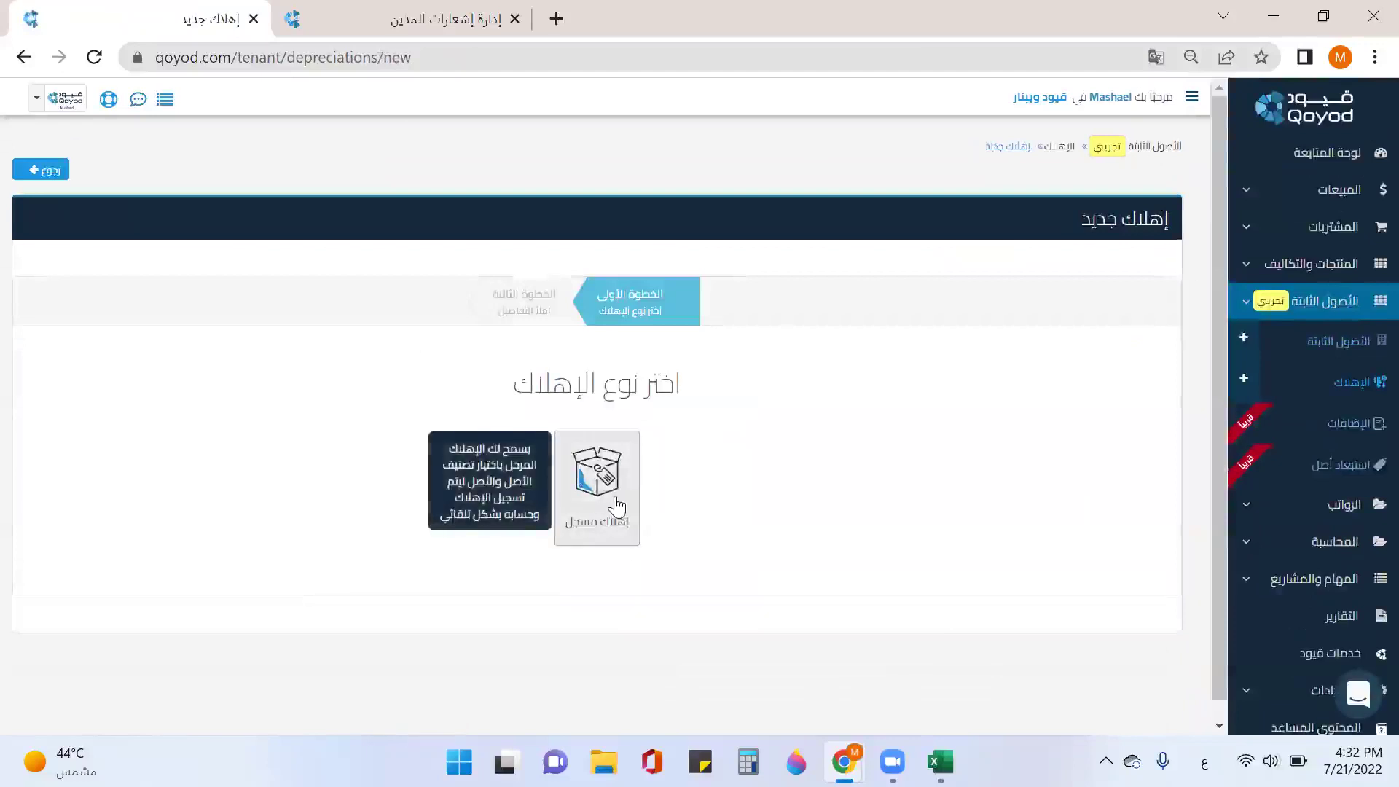
left_click(614, 503)
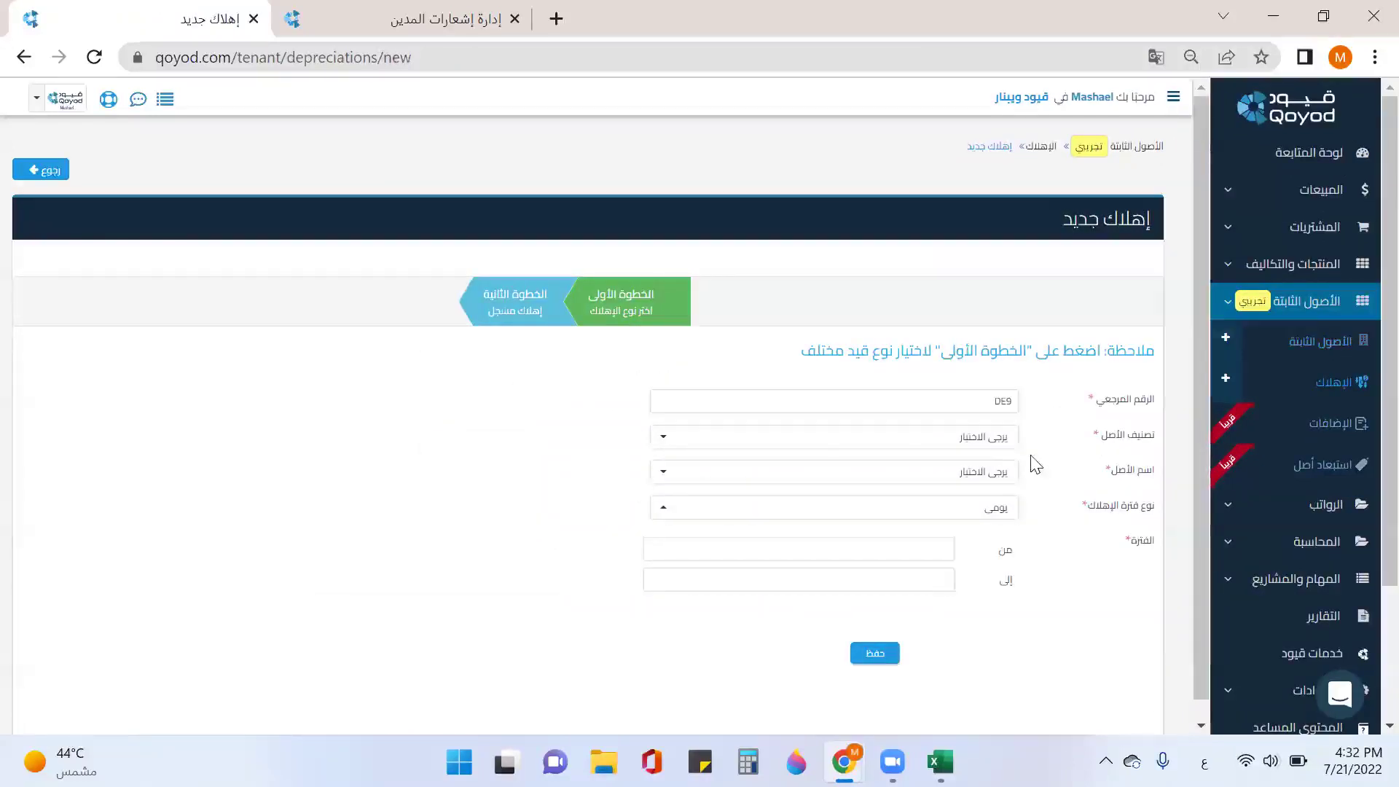
left_click(1000, 442)
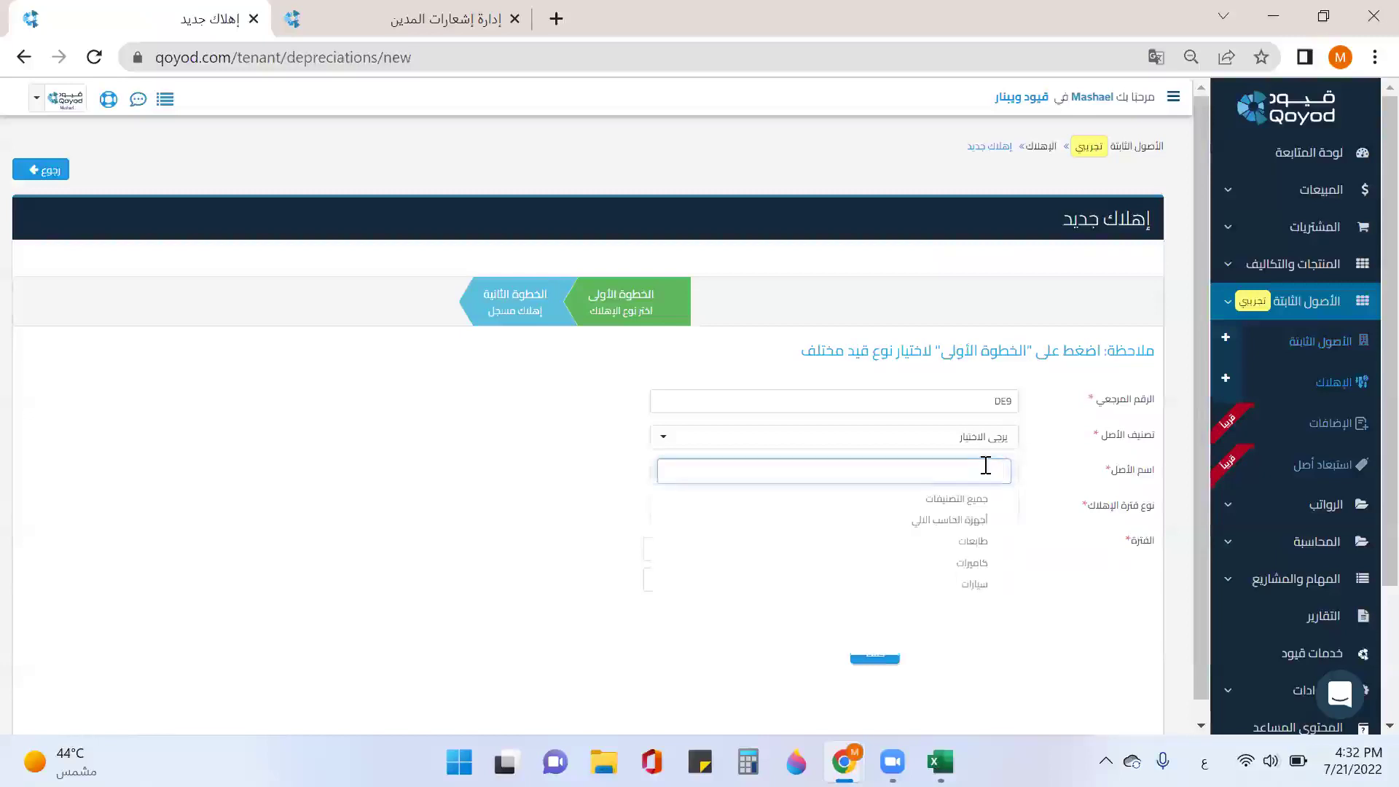
left_click(983, 521)
left_click(991, 567)
left_click(976, 501)
left_click(1064, 484)
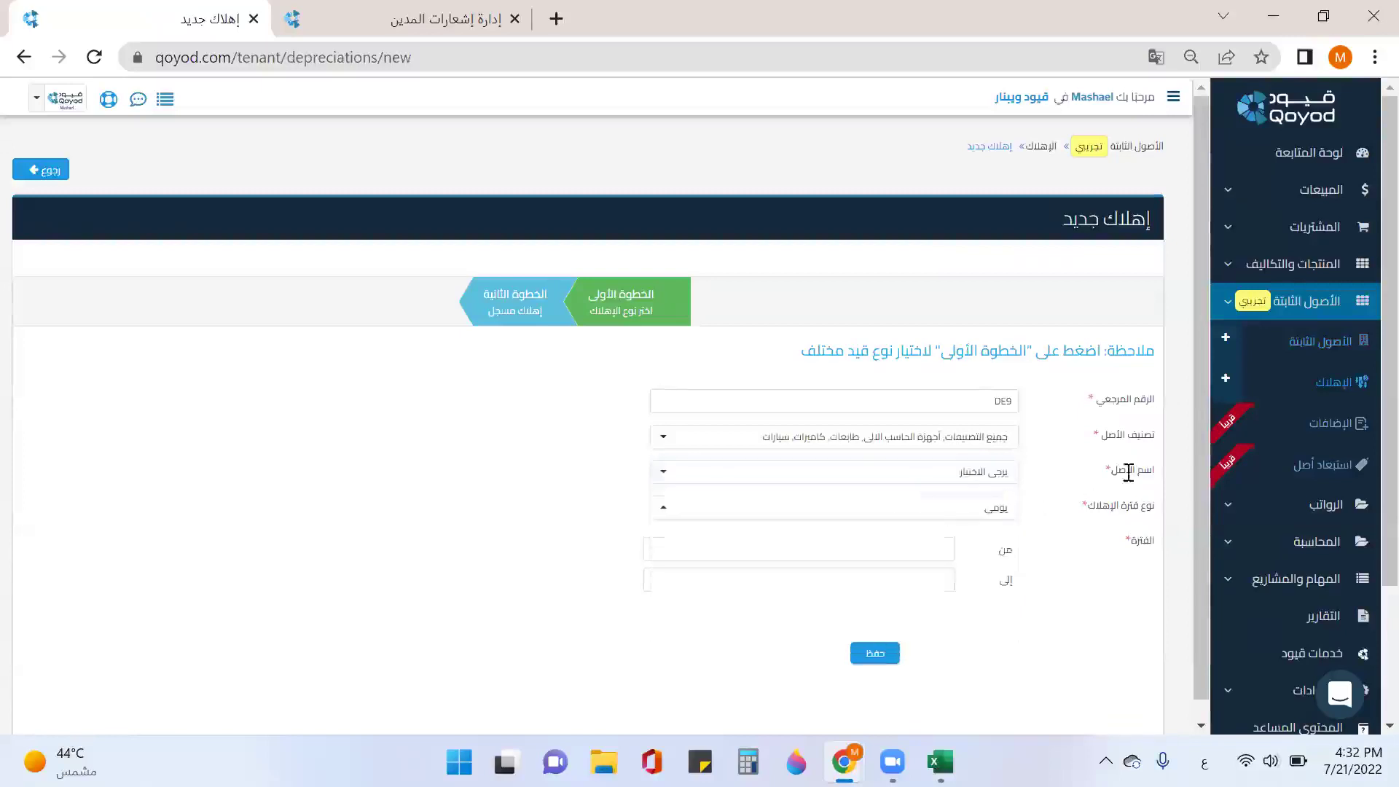
Step: Include all assets and set the depreciation period type to monthly
left_click(963, 484)
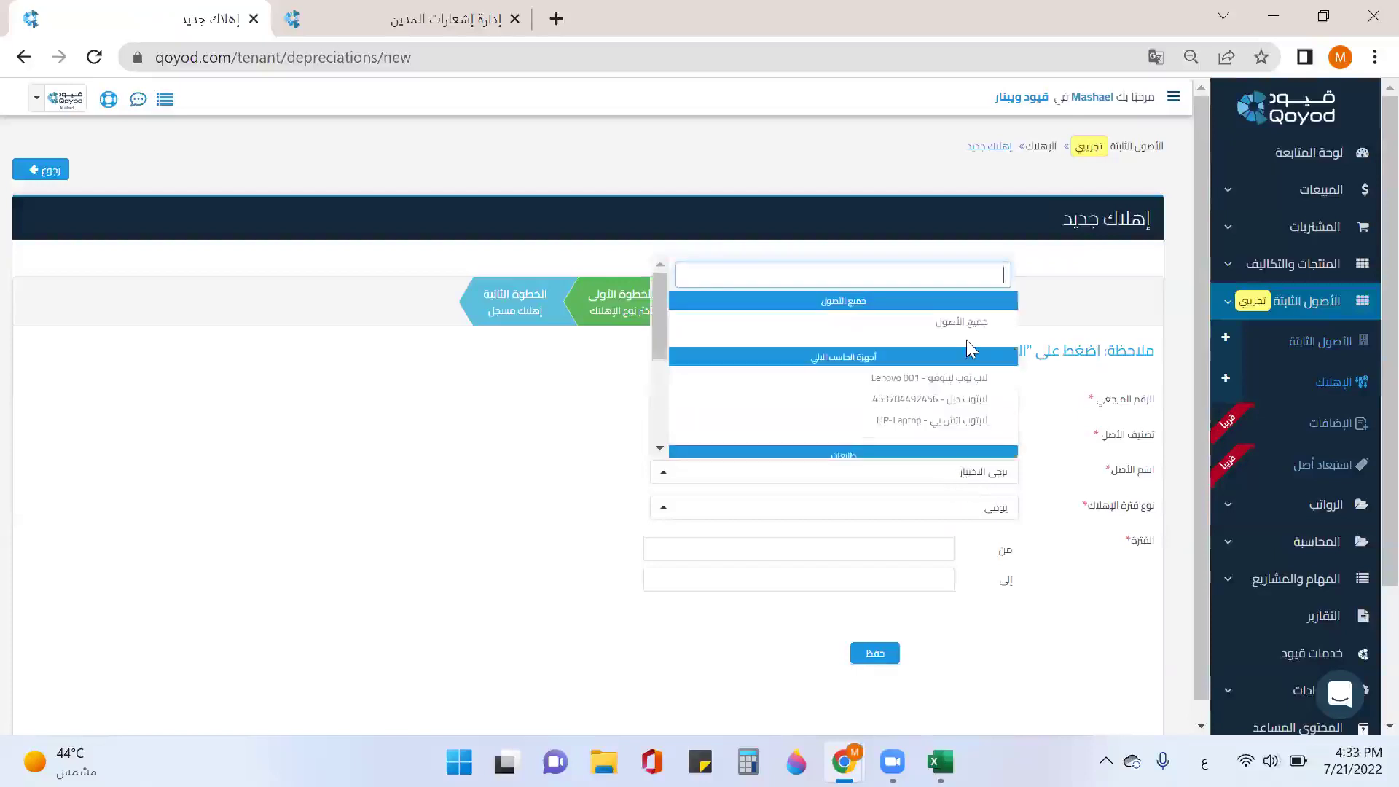
left_click(962, 327)
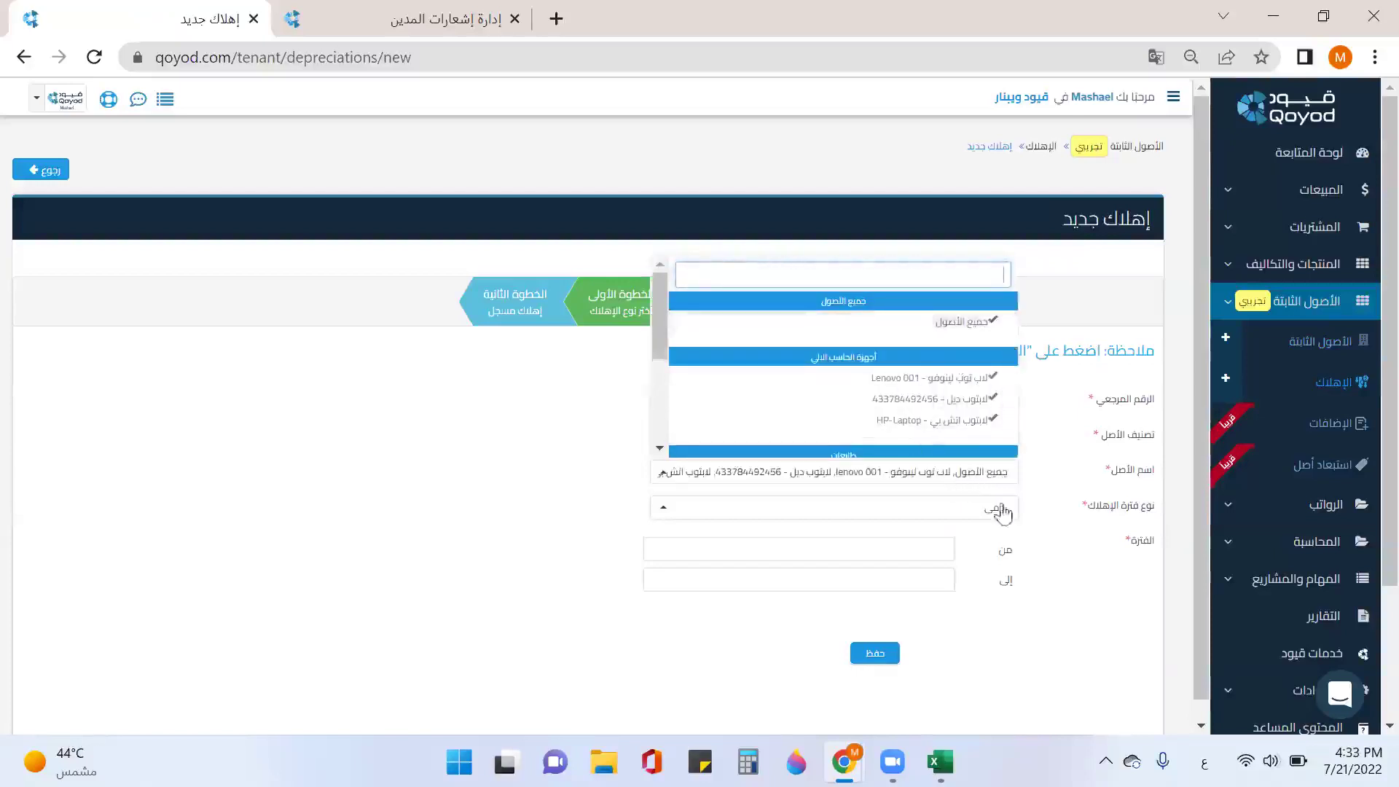
left_click(1036, 477)
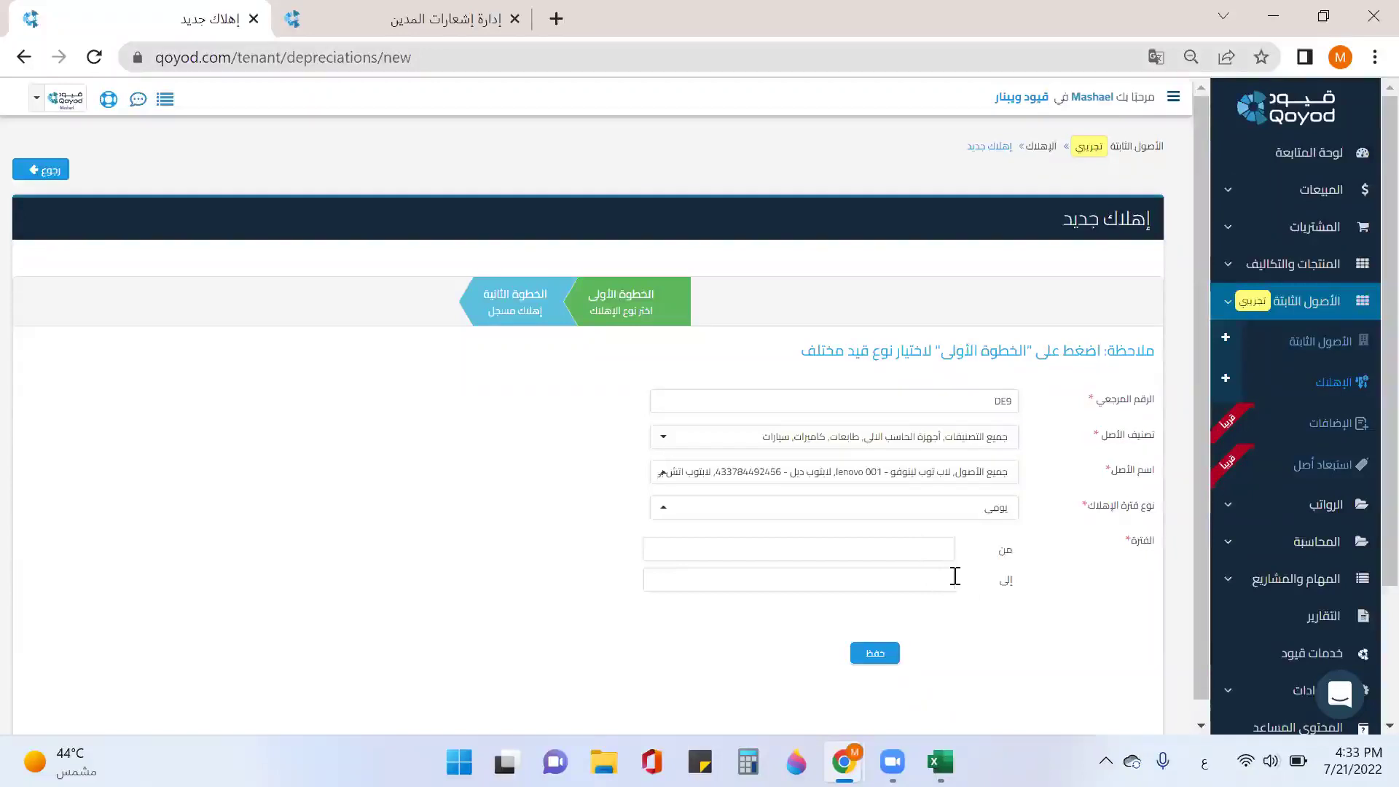
left_click(967, 508)
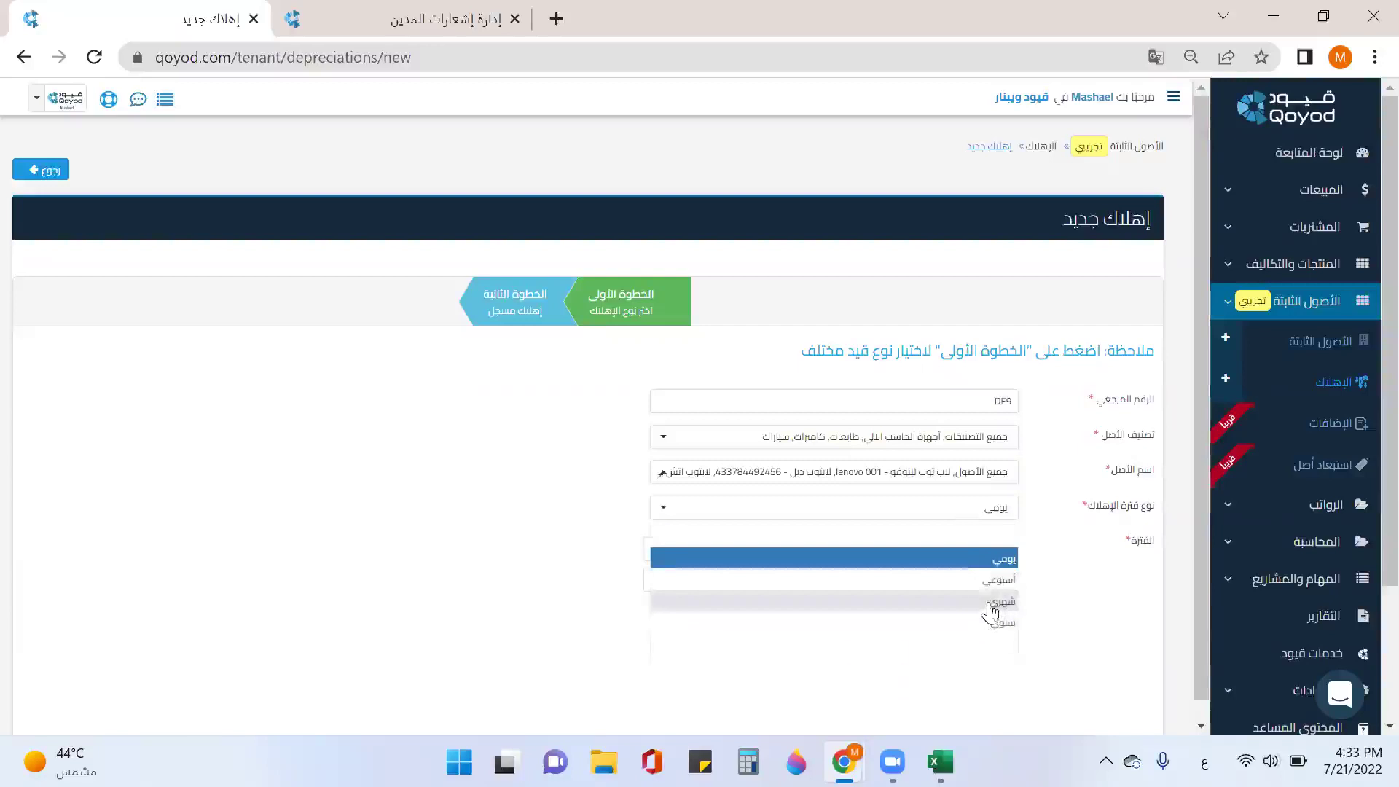
left_click(990, 605)
Step: Set the depreciation month to April 2022
scroll(977, 581, "down", 1)
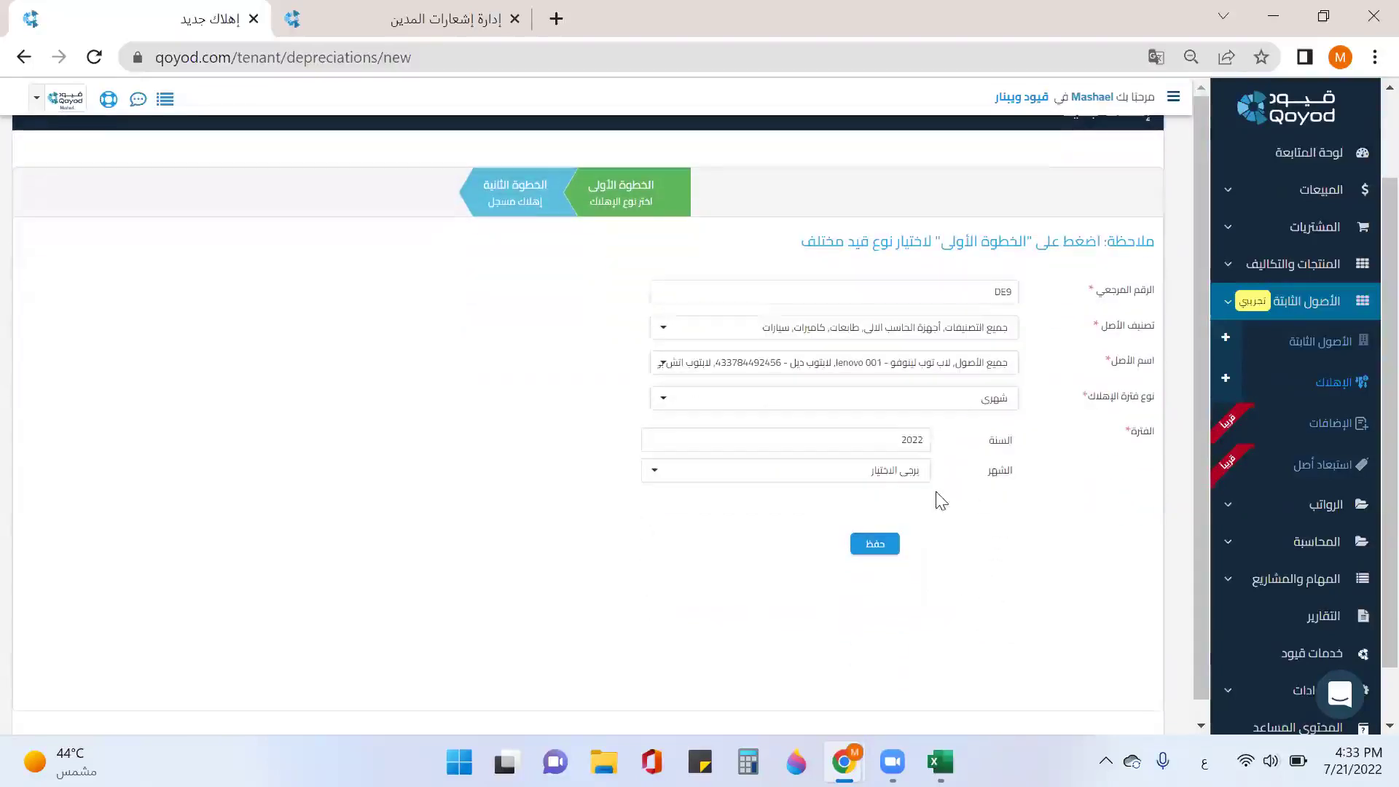
left_click(887, 470)
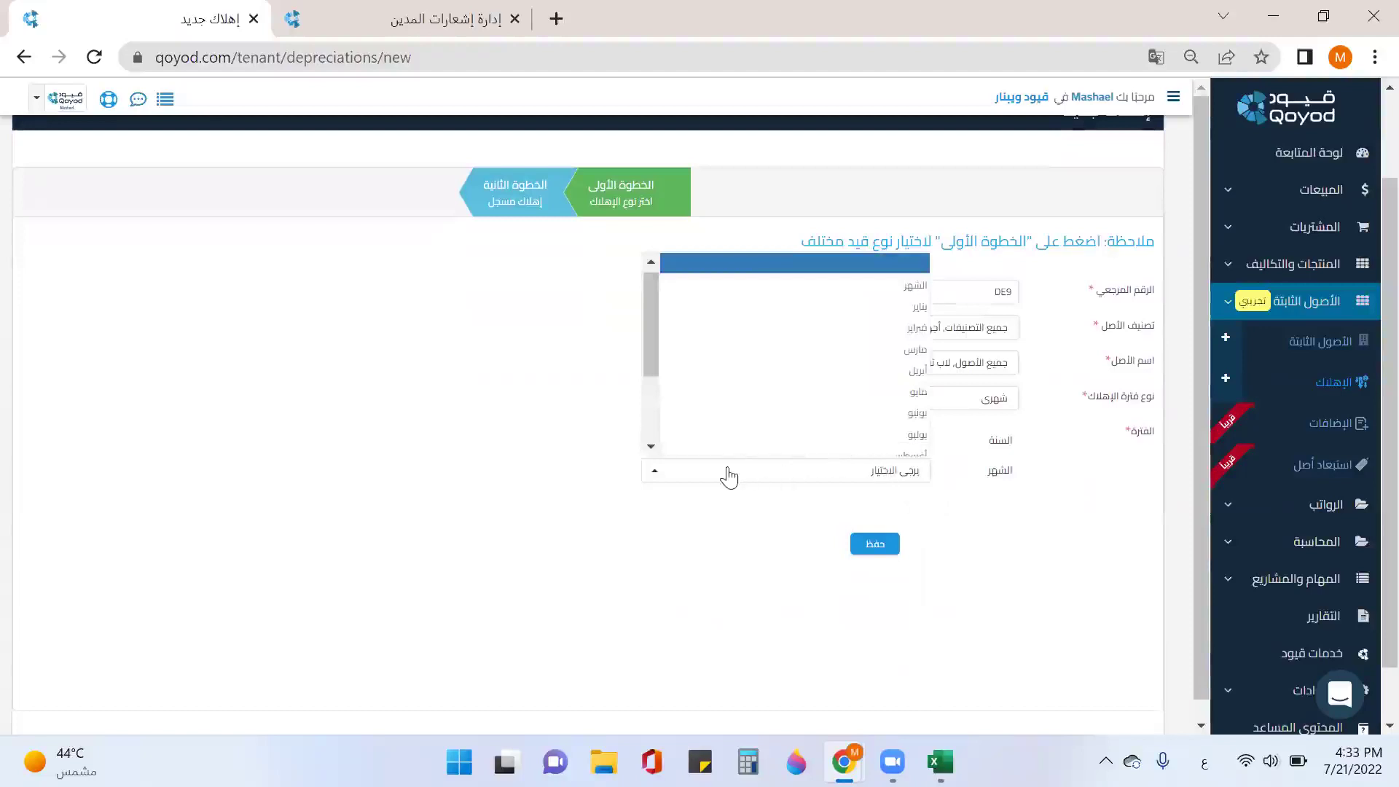
left_click(891, 372)
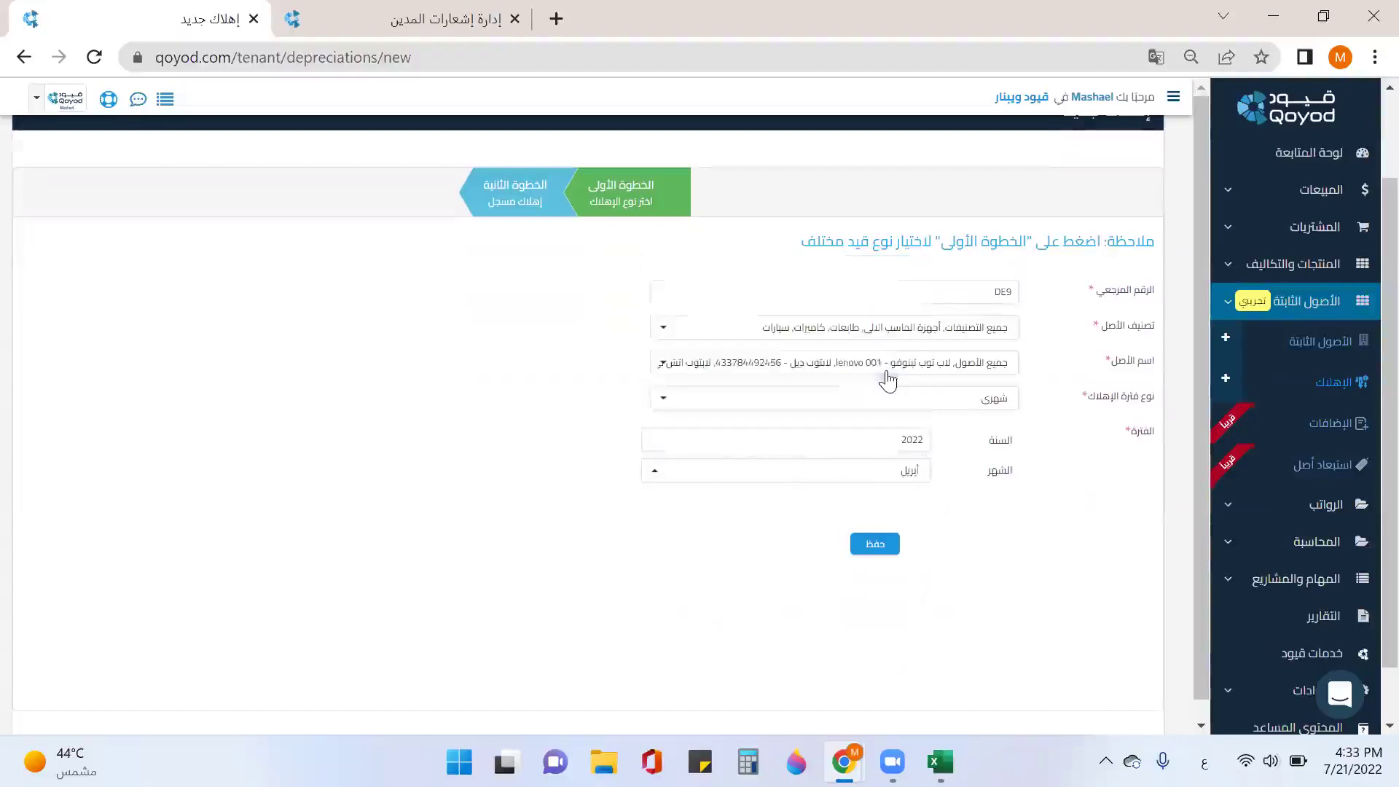
Step: Review the loaded asset lines and open HP-Laptop-6's completion details
scroll(944, 487, "down", 5)
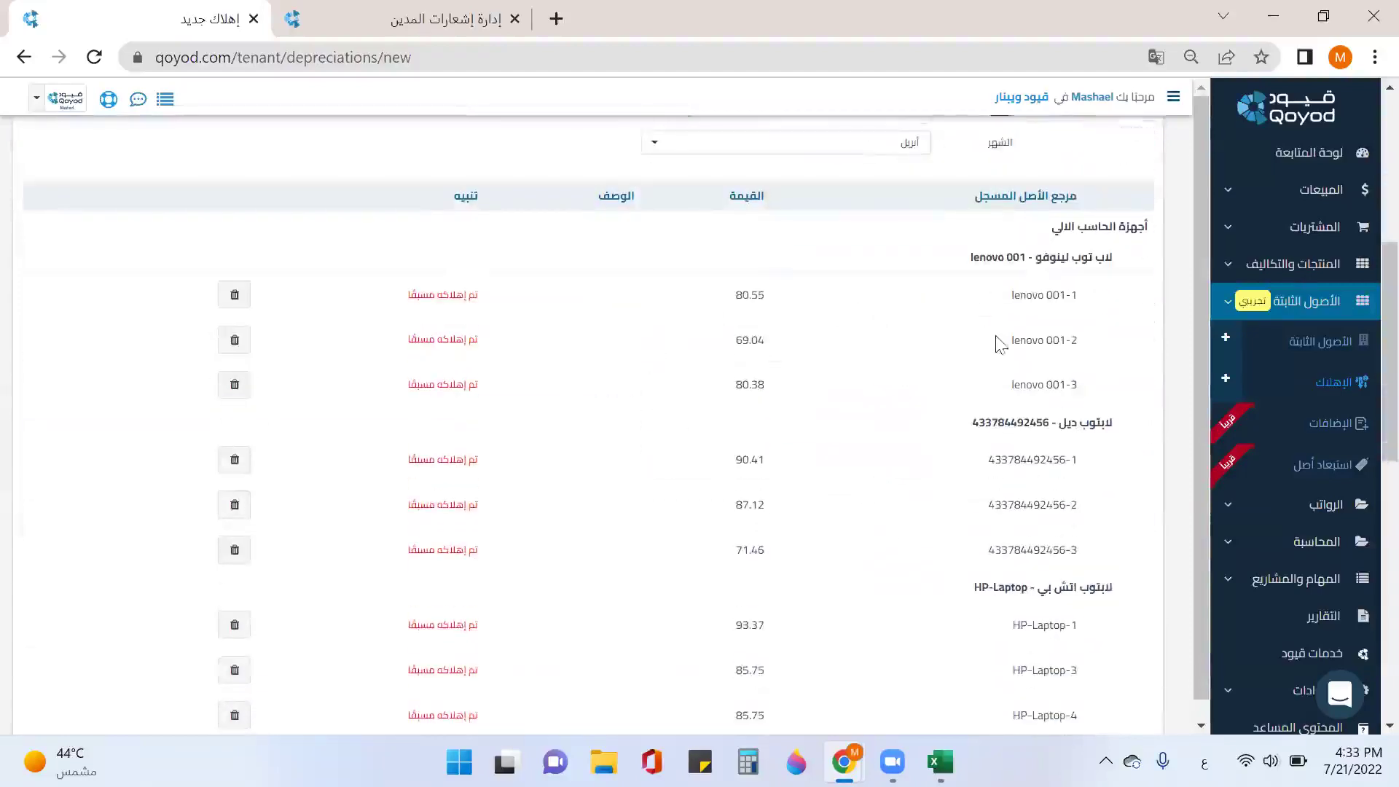
scroll(1001, 342, "down", 3)
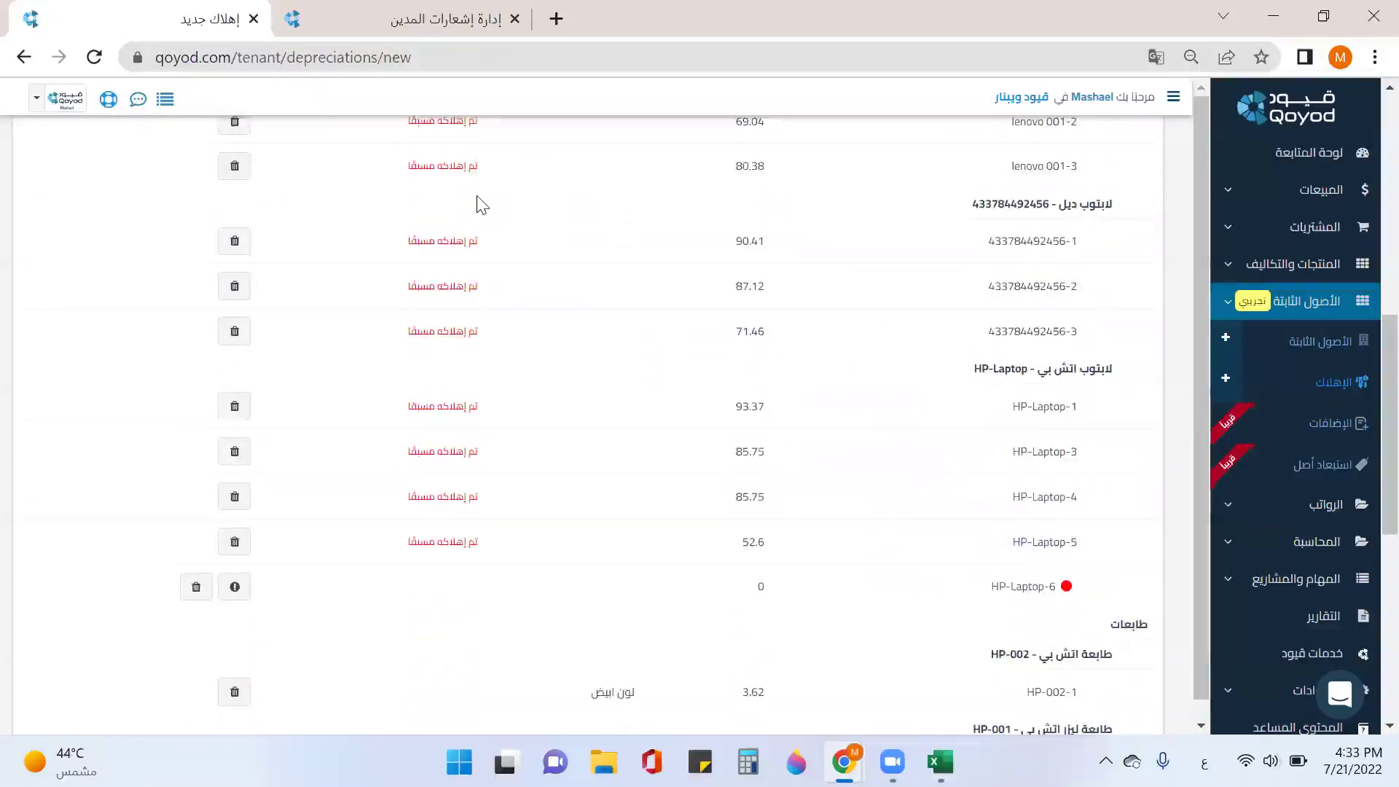
scroll(554, 219, "up", 3)
scroll(1021, 301, "down", 3)
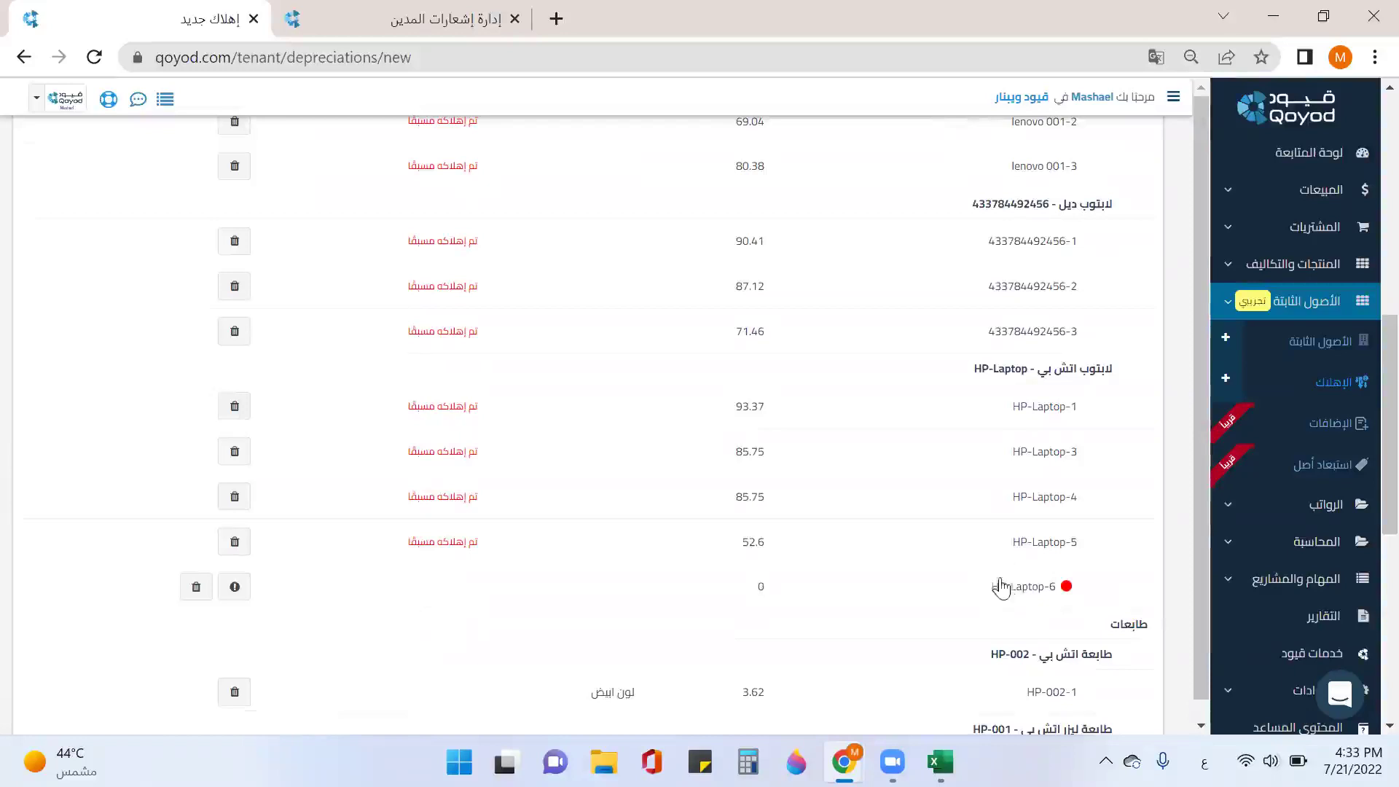
scroll(969, 569, "down", 3)
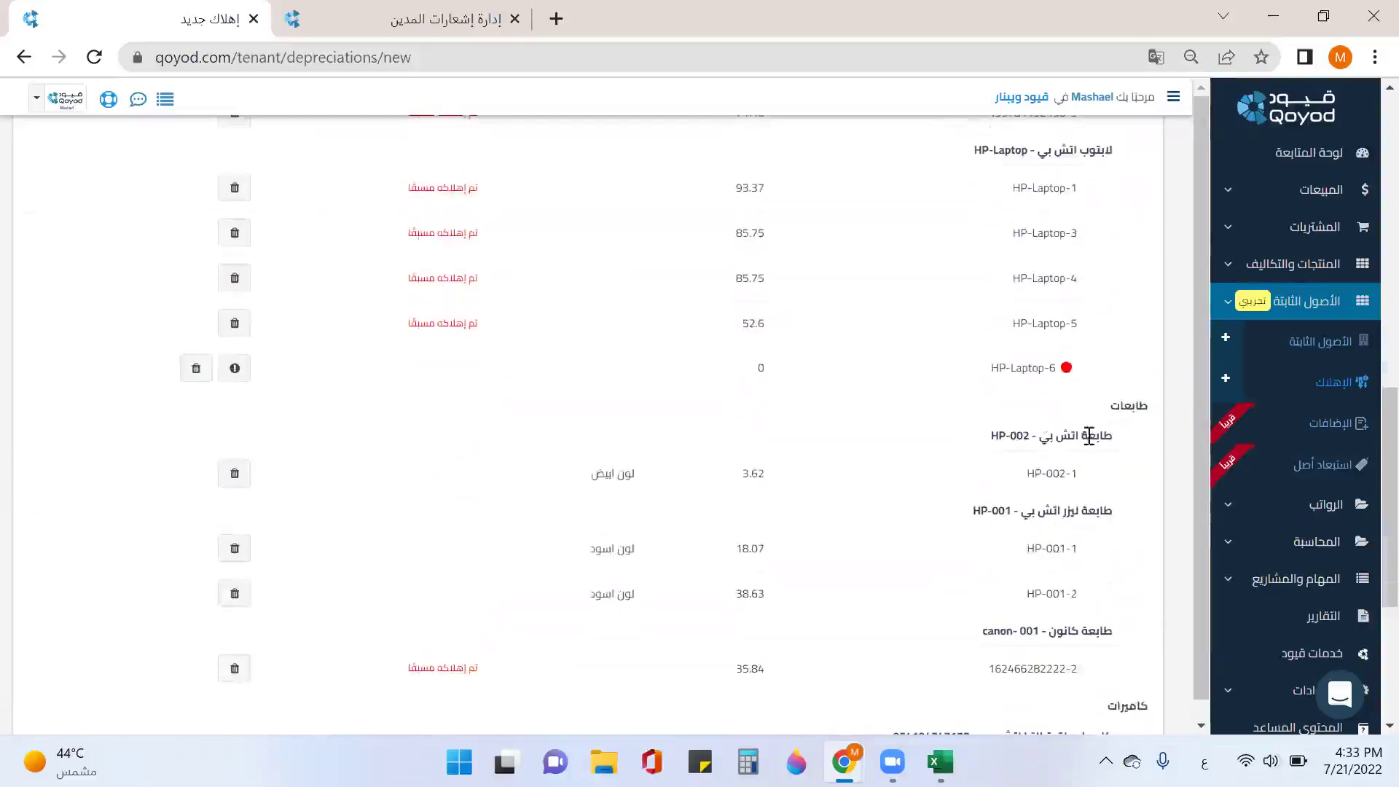
scroll(1086, 437, "down", 3)
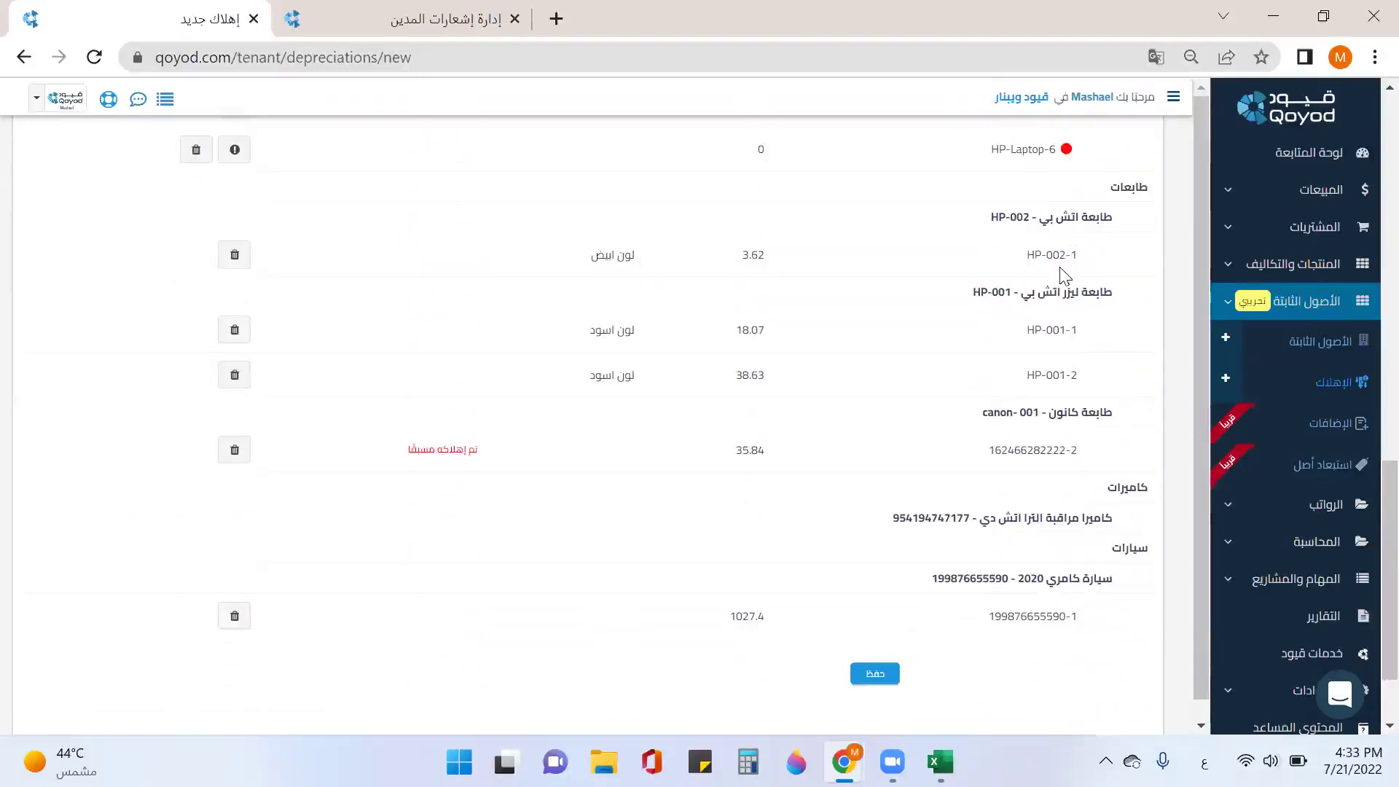
scroll(999, 537, "down", 2)
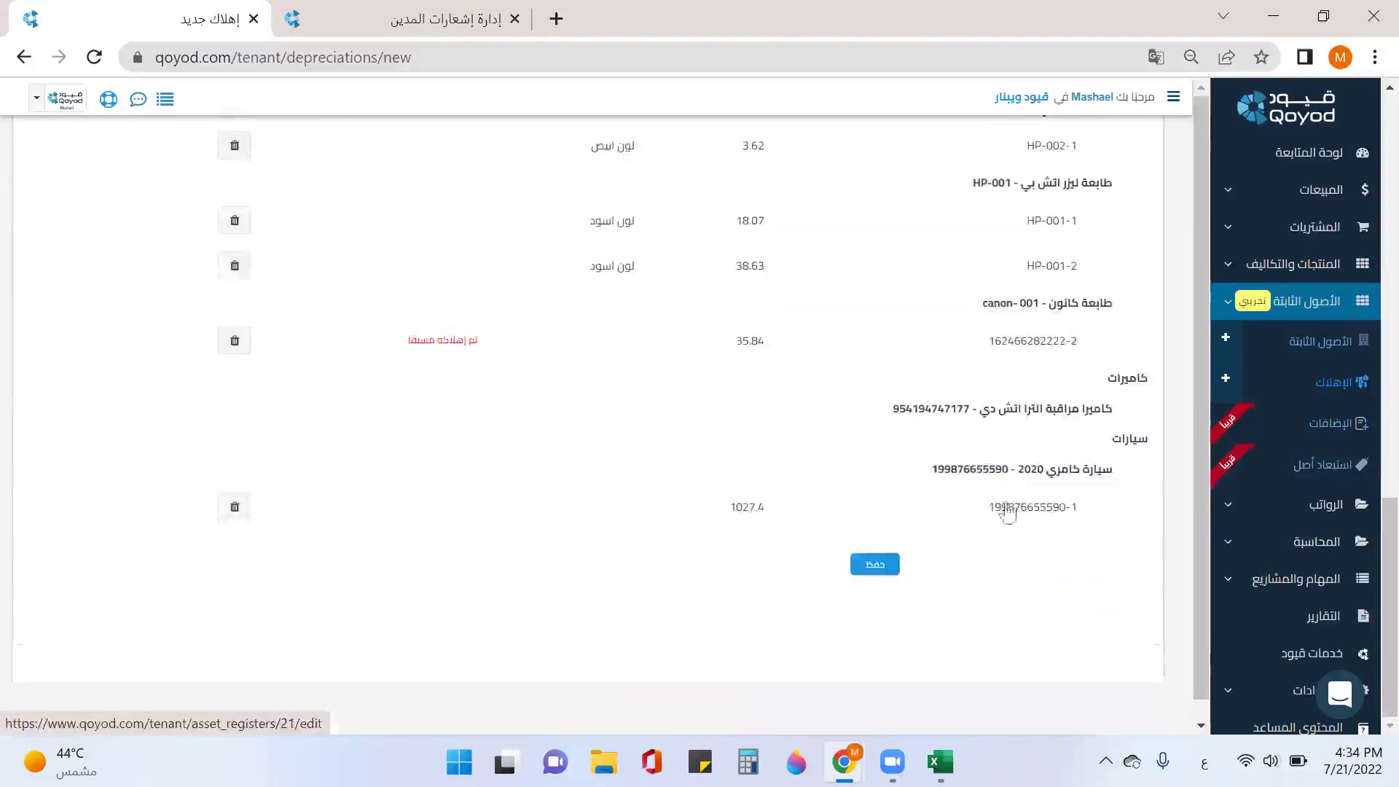
scroll(1006, 509, "up", 5)
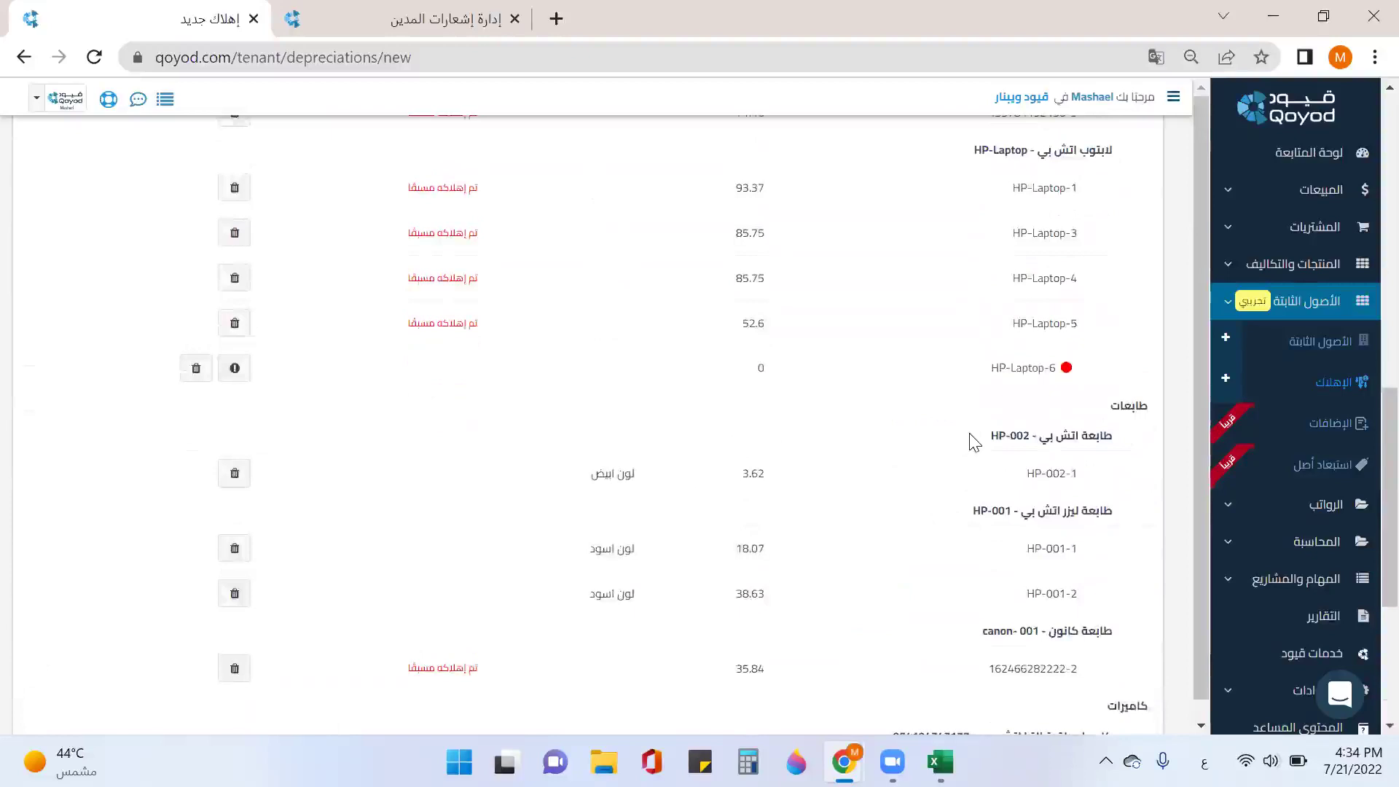
left_click(240, 371)
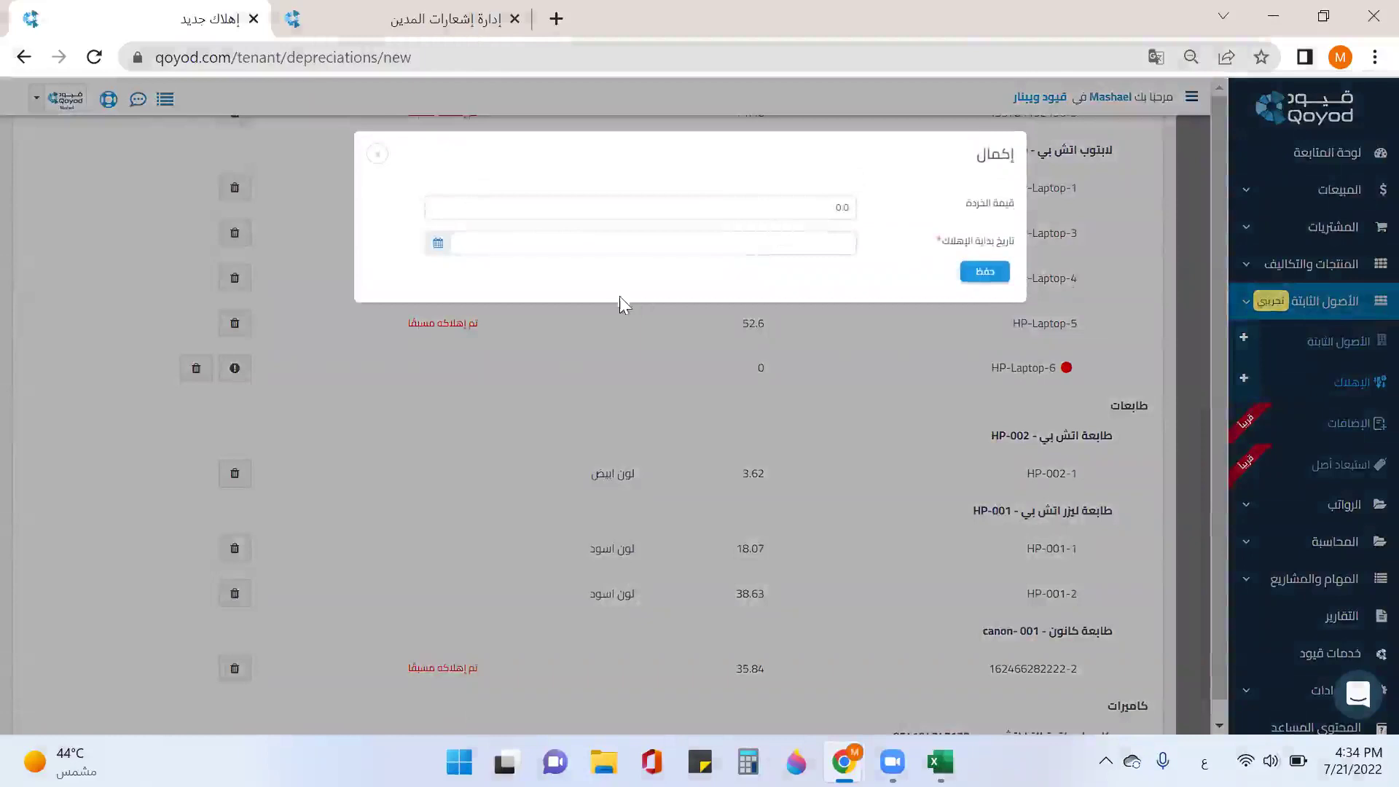
Step: Give HP-Laptop-6 a depreciation start date of 2022-07-21 and save it
left_click(747, 241)
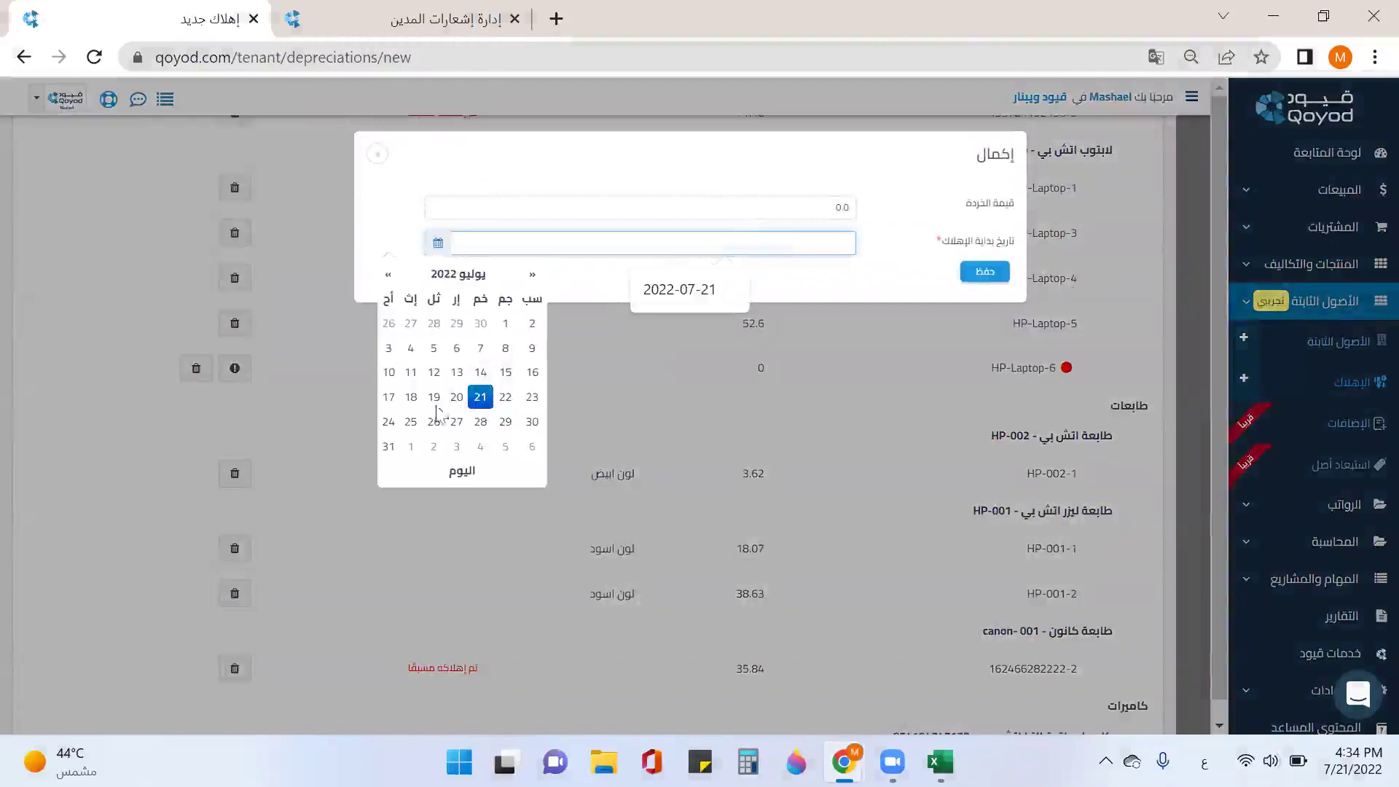
left_click(481, 397)
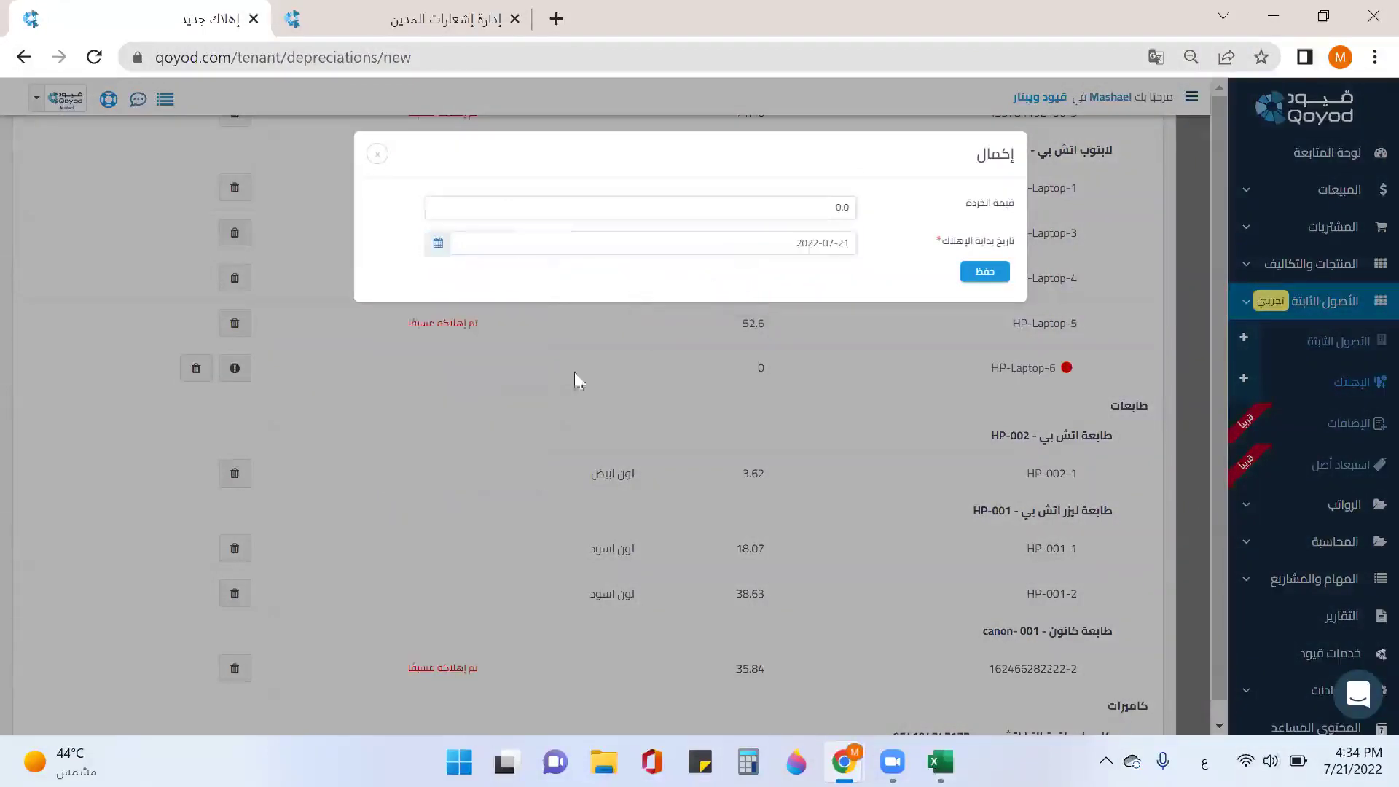
left_click(984, 272)
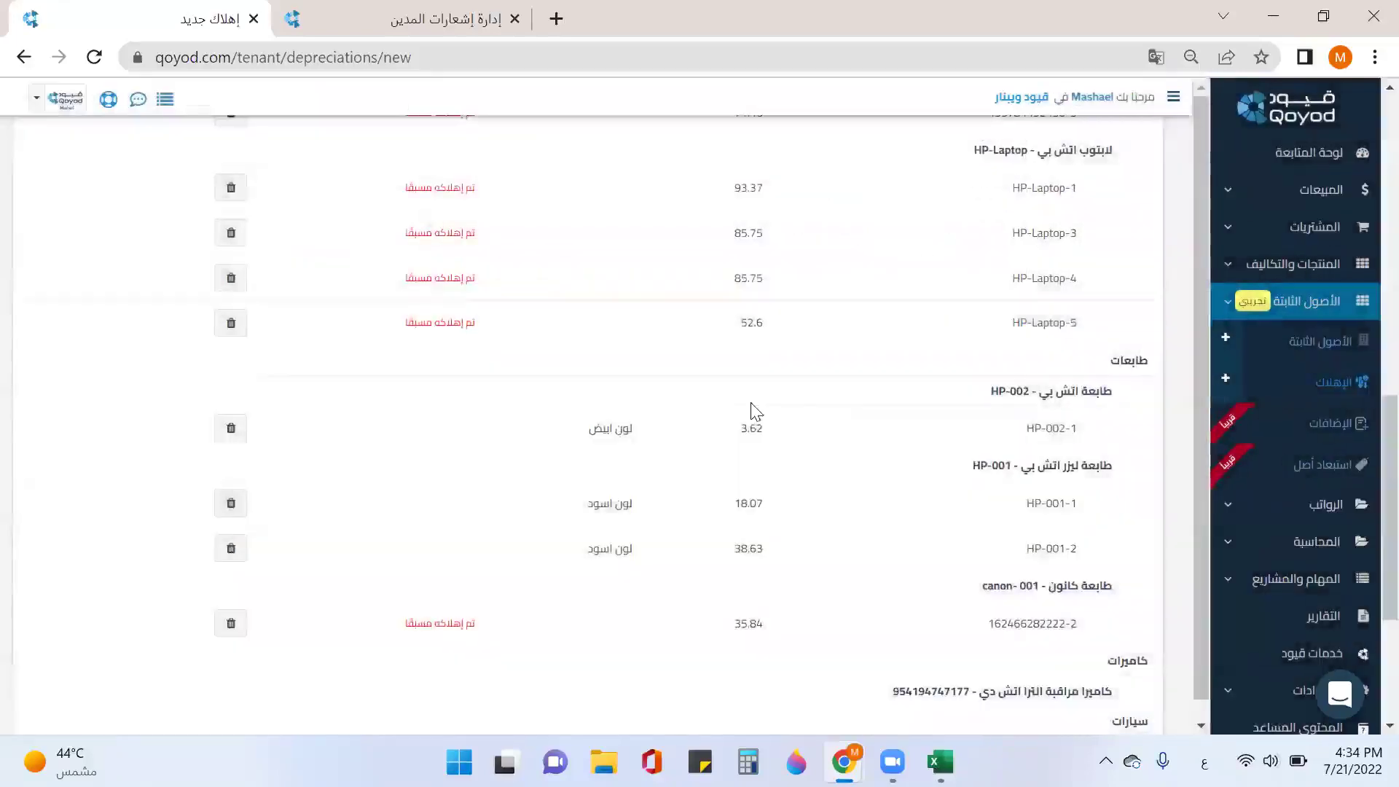
scroll(984, 472, "down", 1)
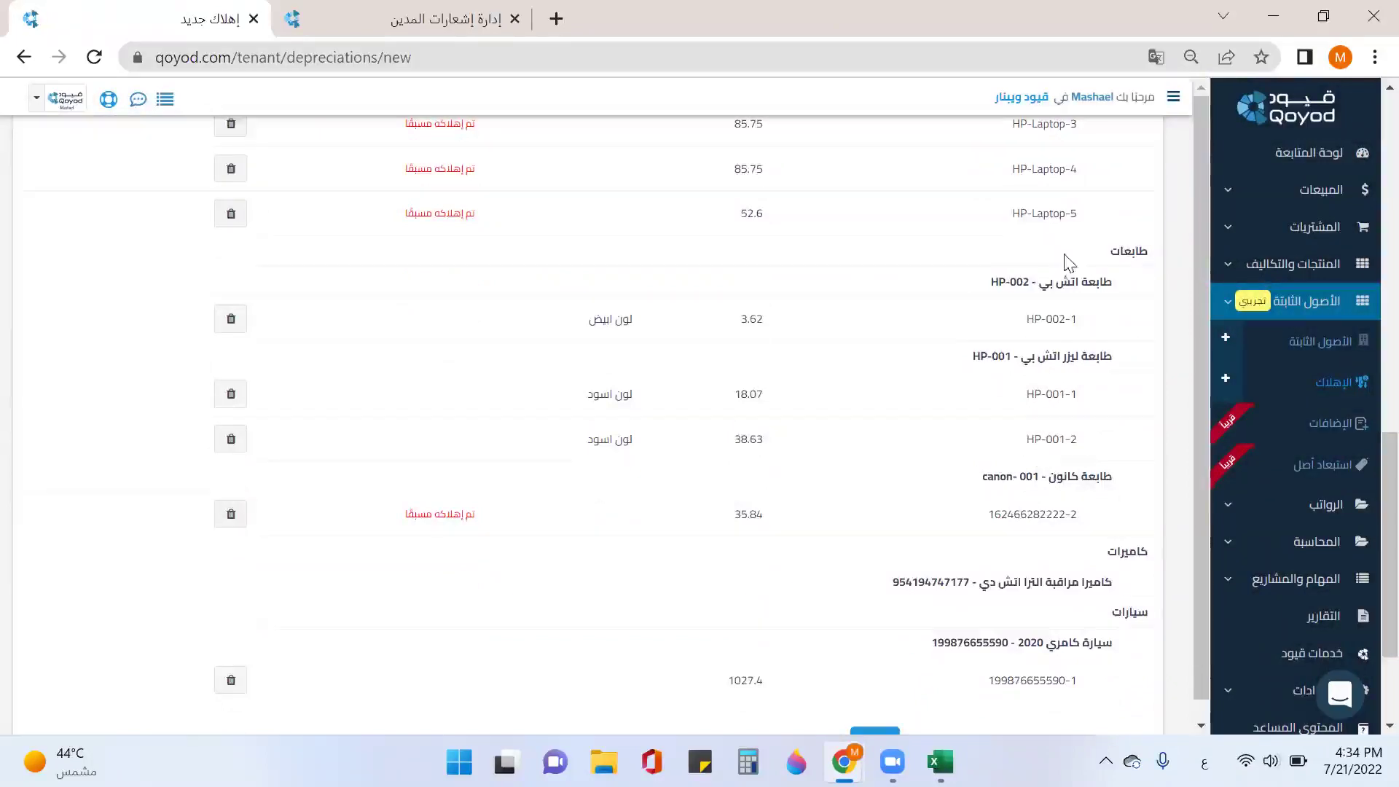
Step: Try May, June and February as the depreciation month, settling on May 2022
scroll(1036, 241, "up", 2)
scroll(1045, 375, "up", 4)
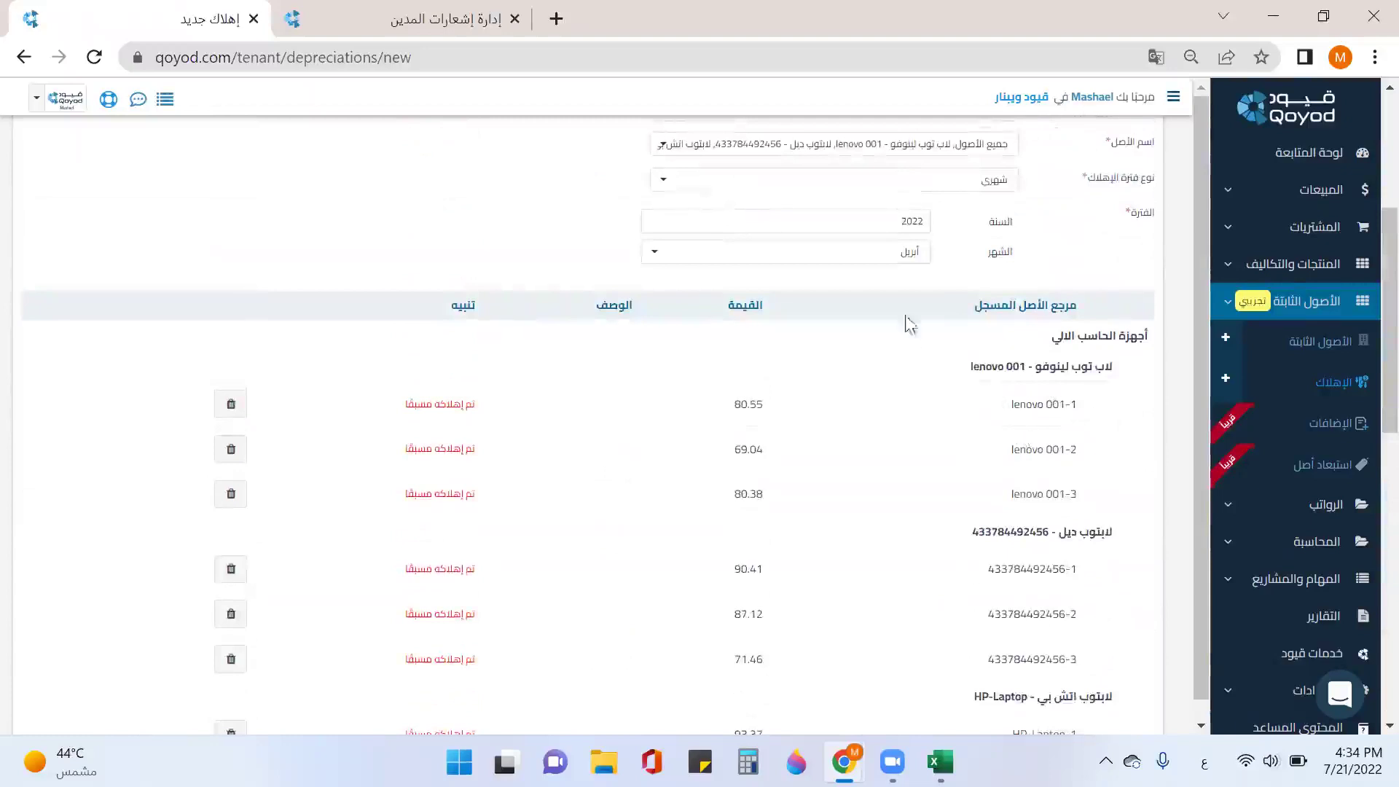
left_click(908, 256)
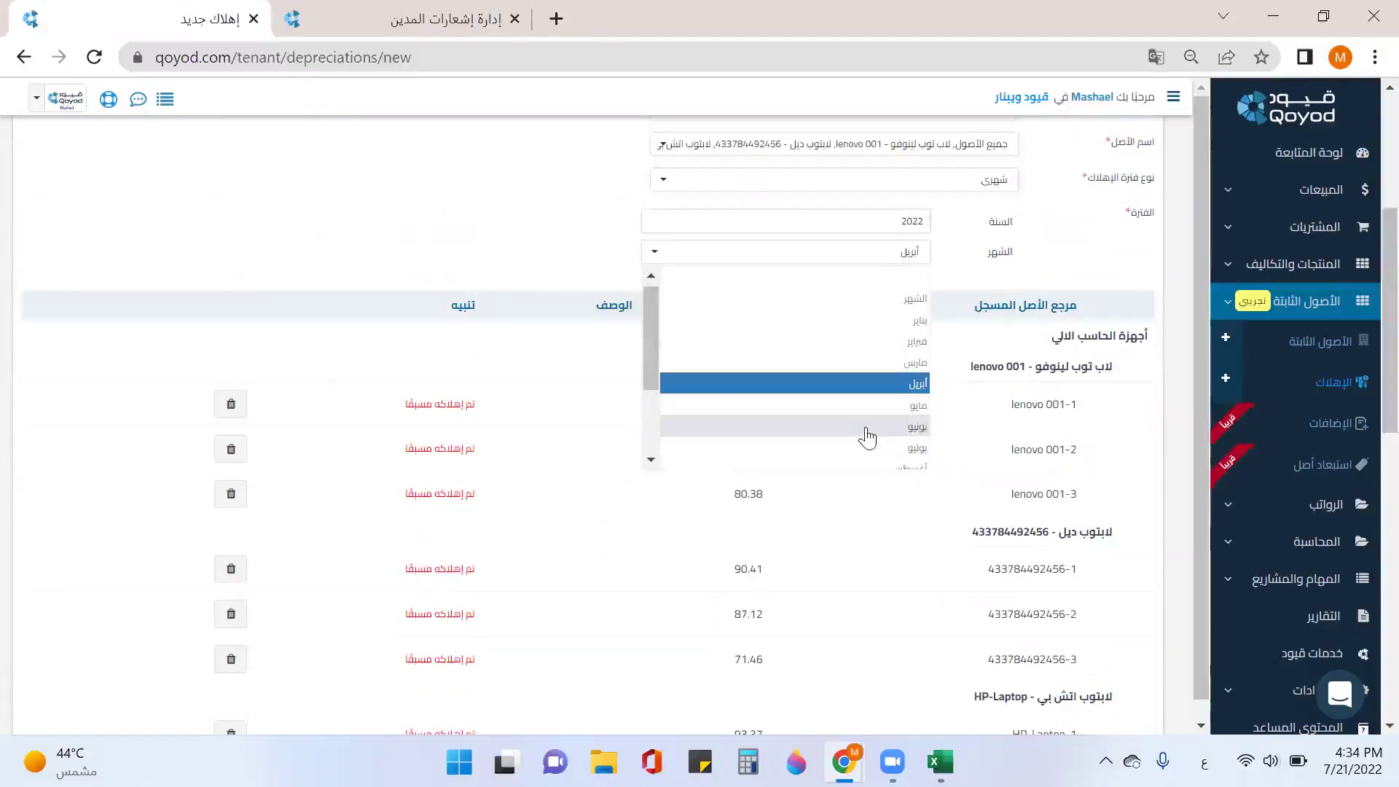
left_click(863, 406)
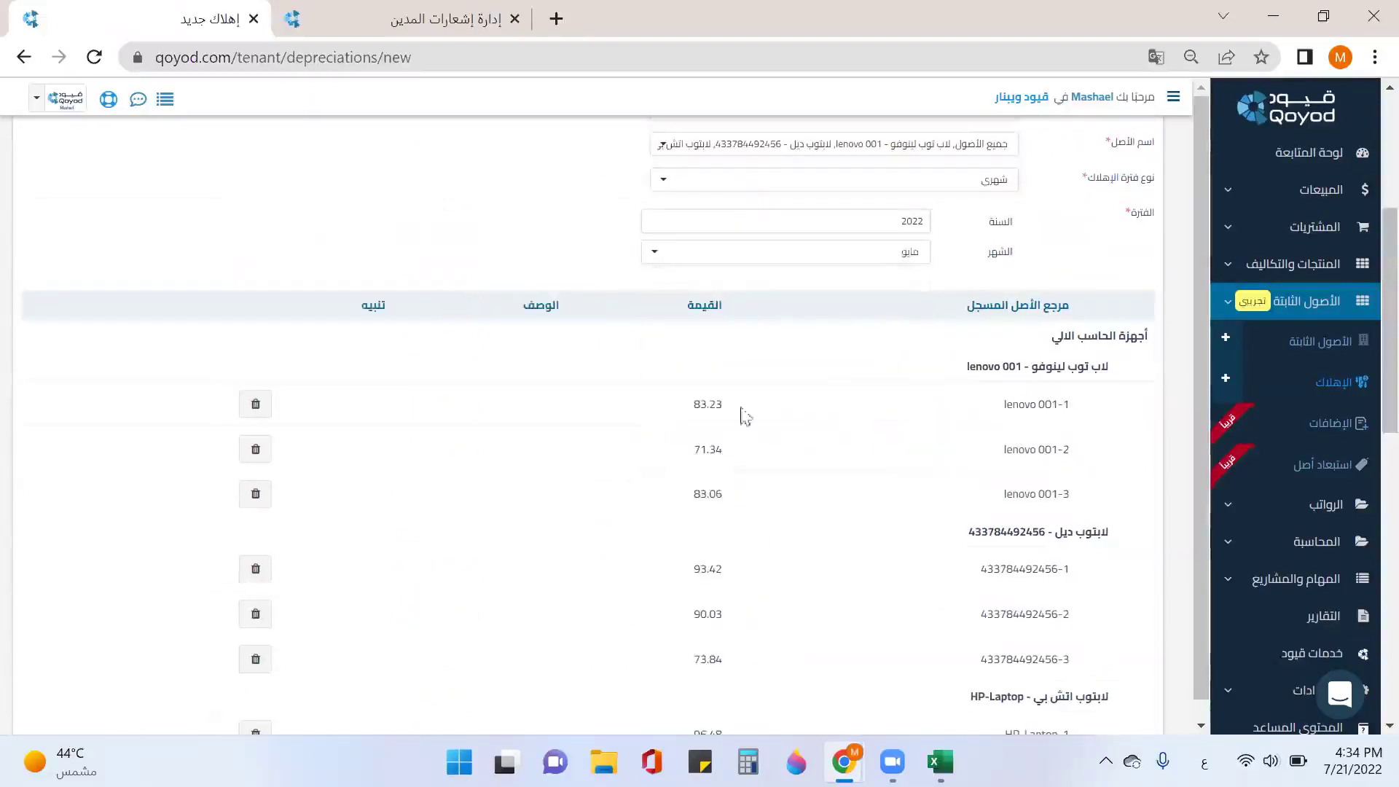
scroll(707, 441, "down", 3)
scroll(707, 438, "down", 2)
scroll(710, 422, "up", 5)
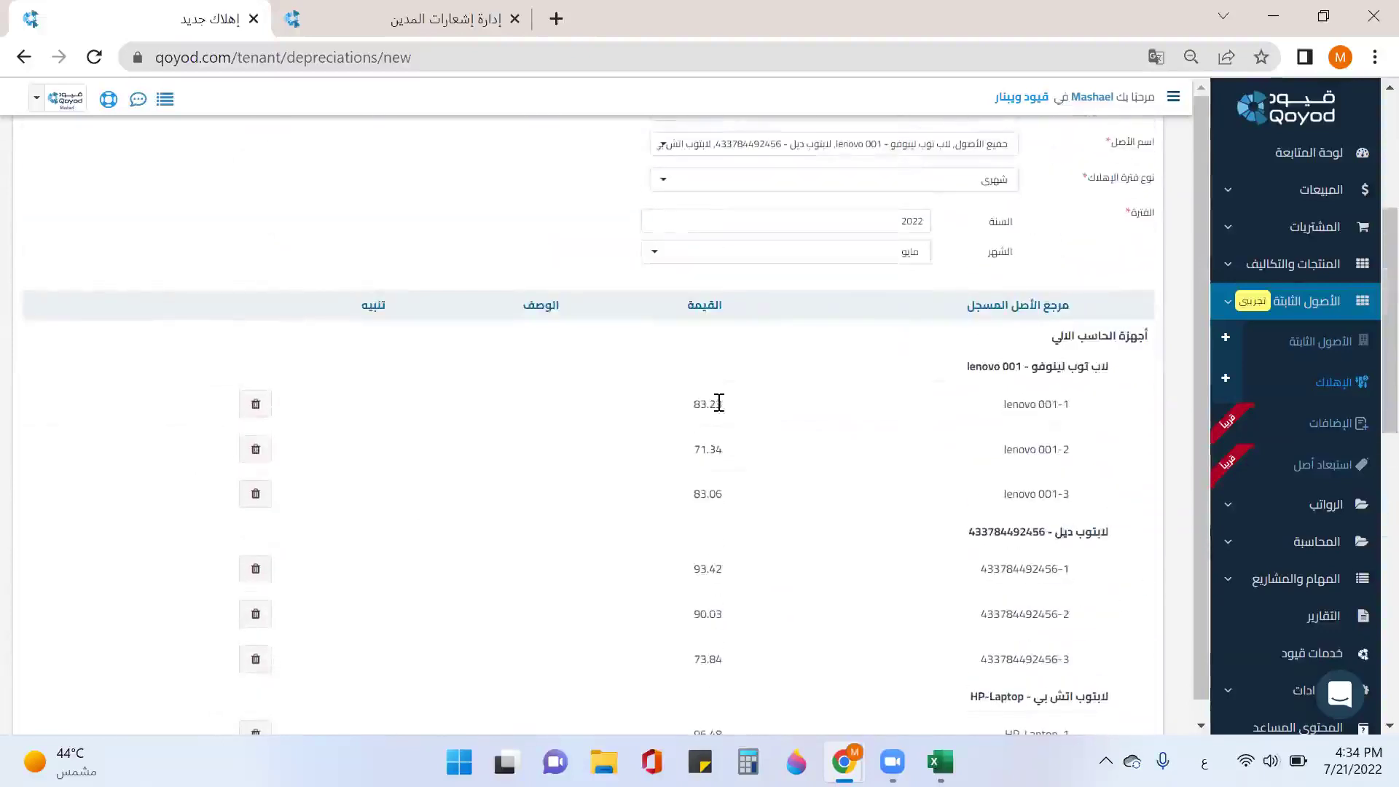
left_click(879, 255)
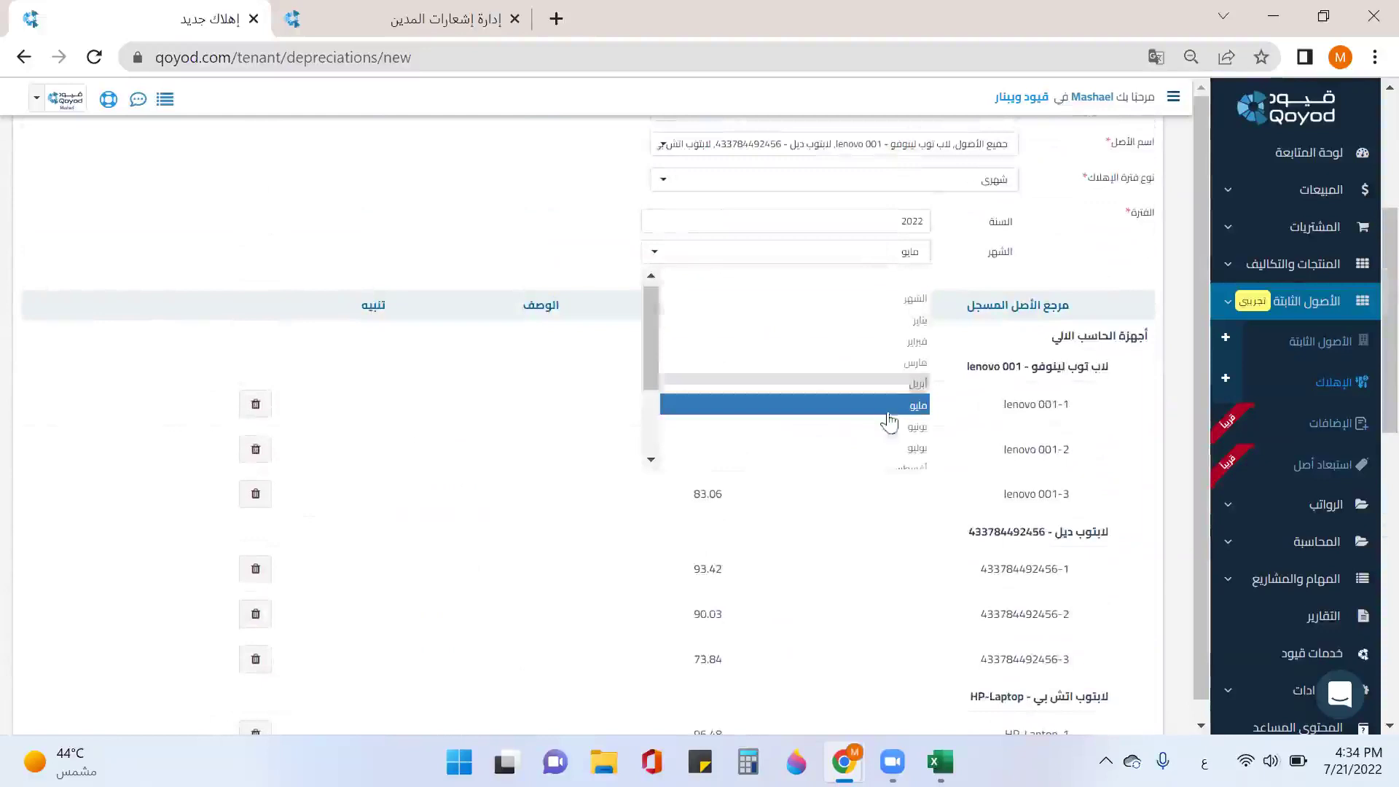
left_click(894, 430)
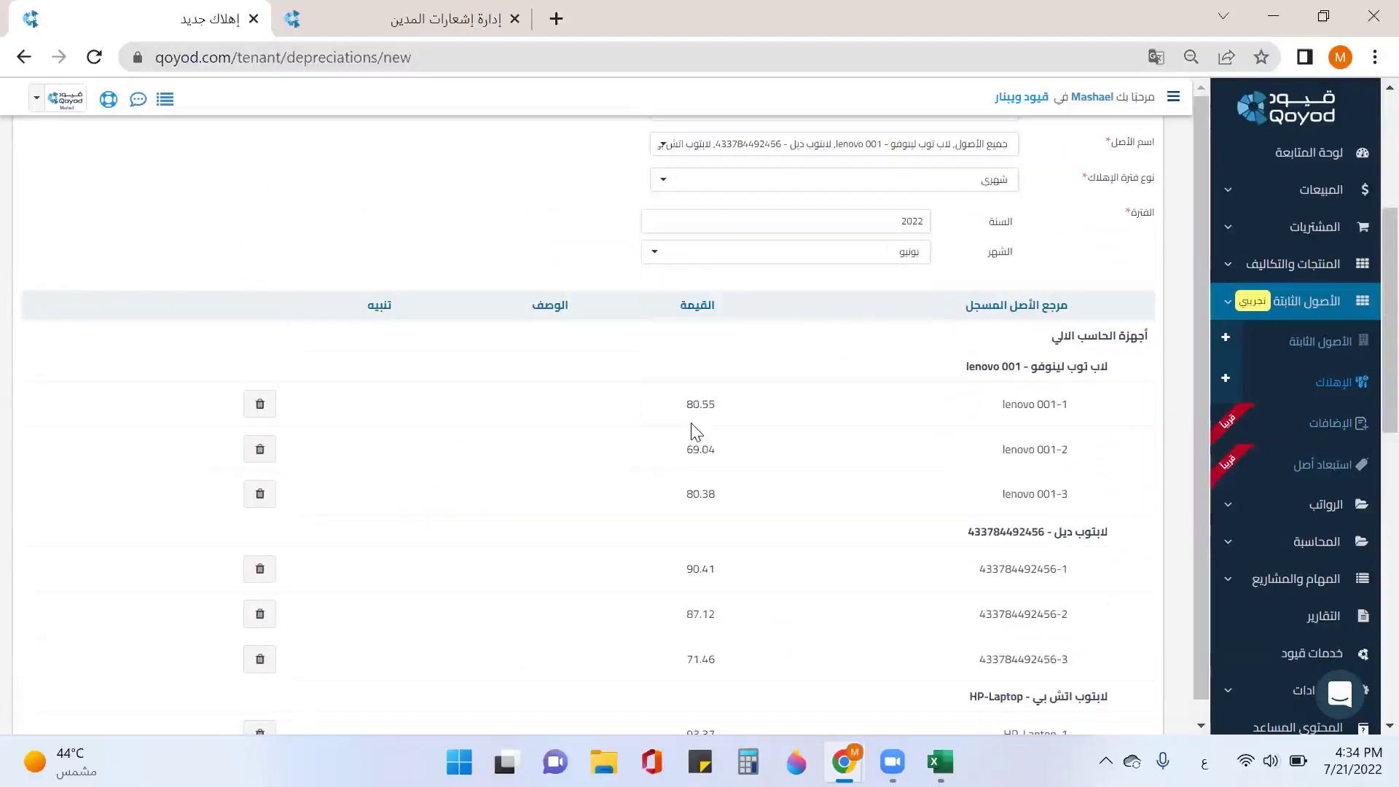
left_click(835, 263)
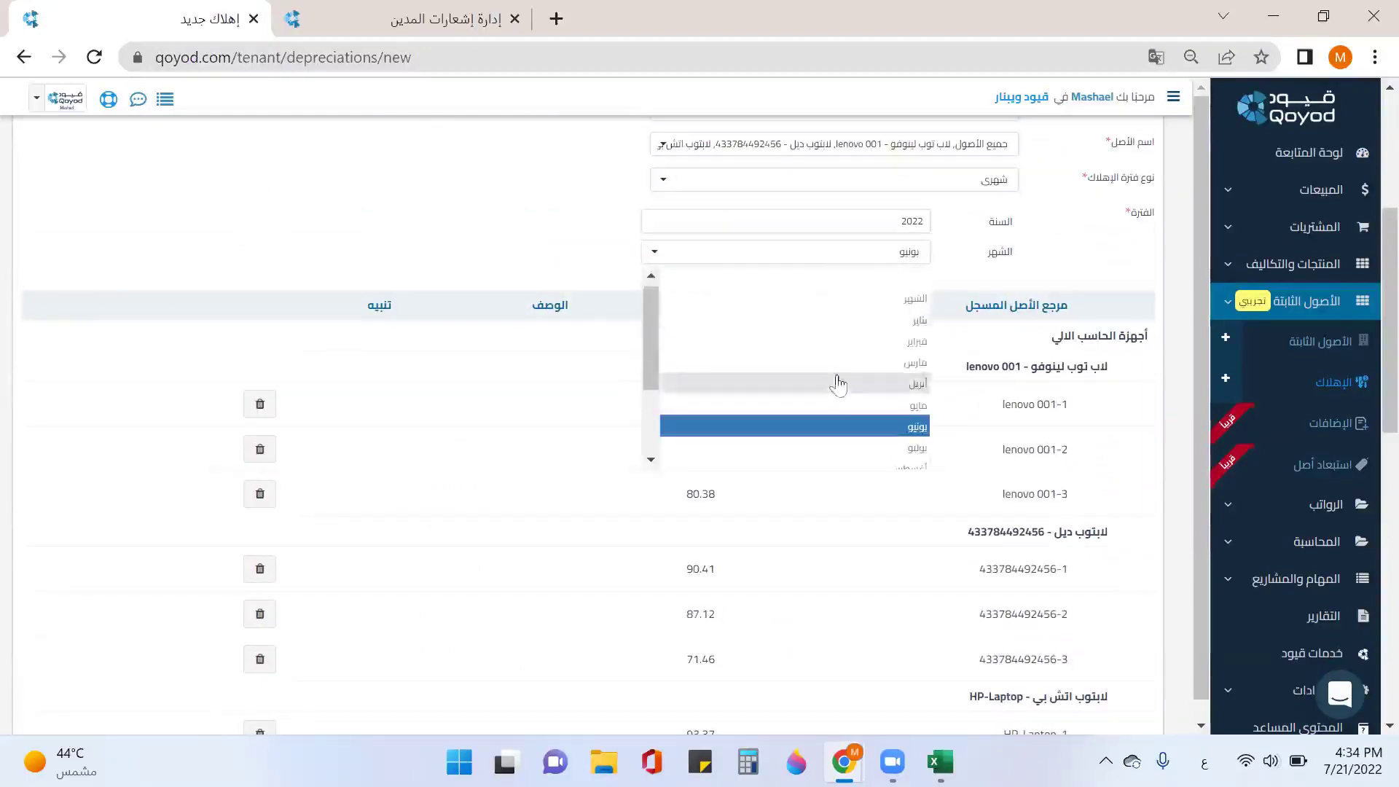
left_click(843, 339)
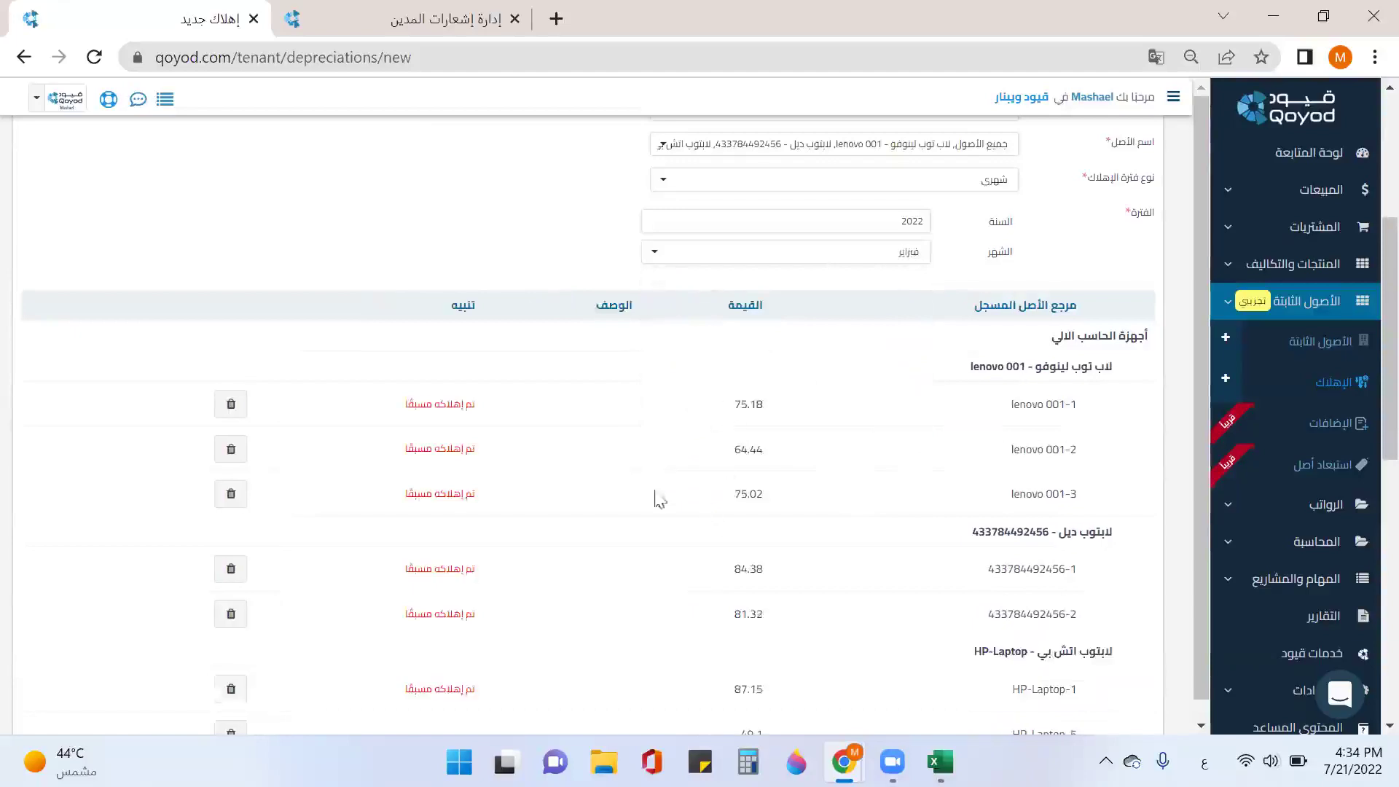
left_click(899, 262)
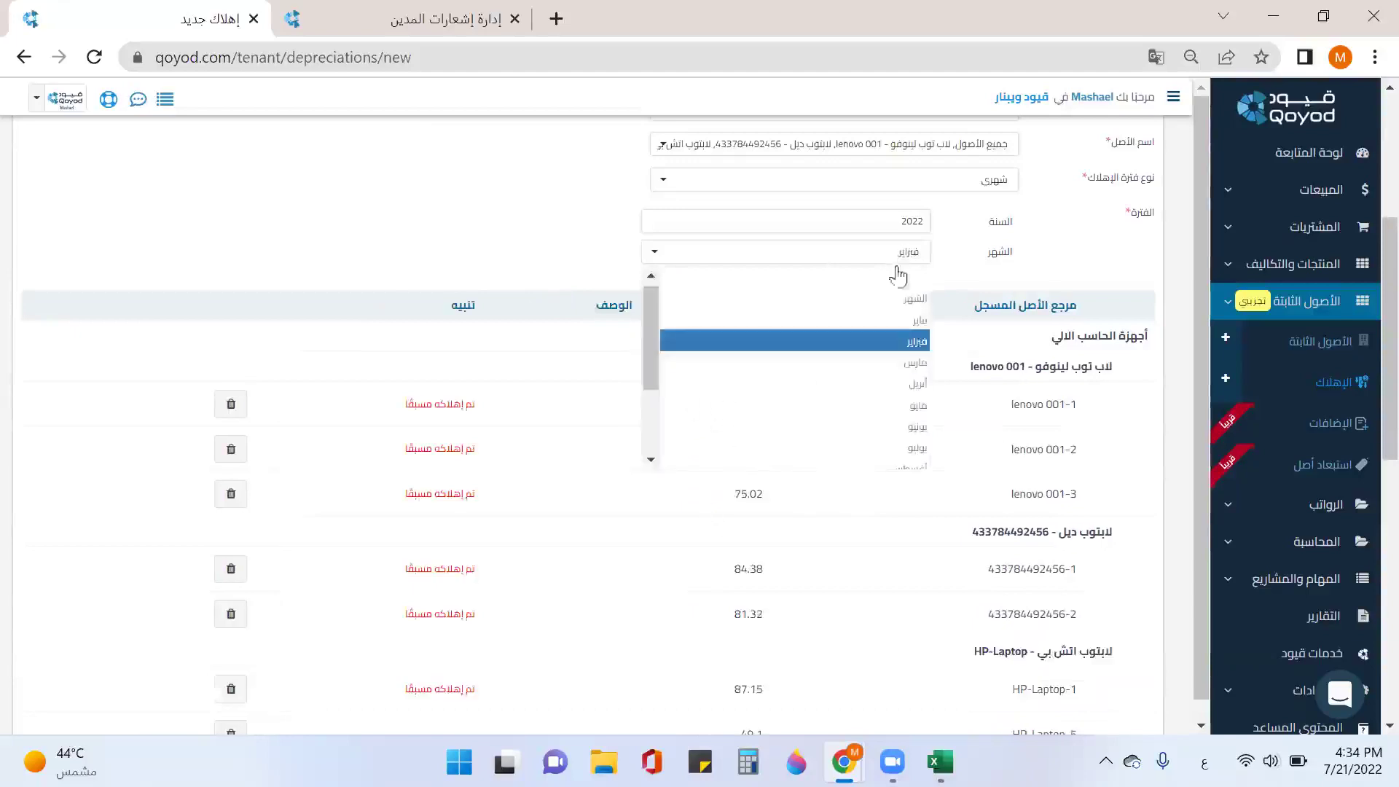
left_click(919, 406)
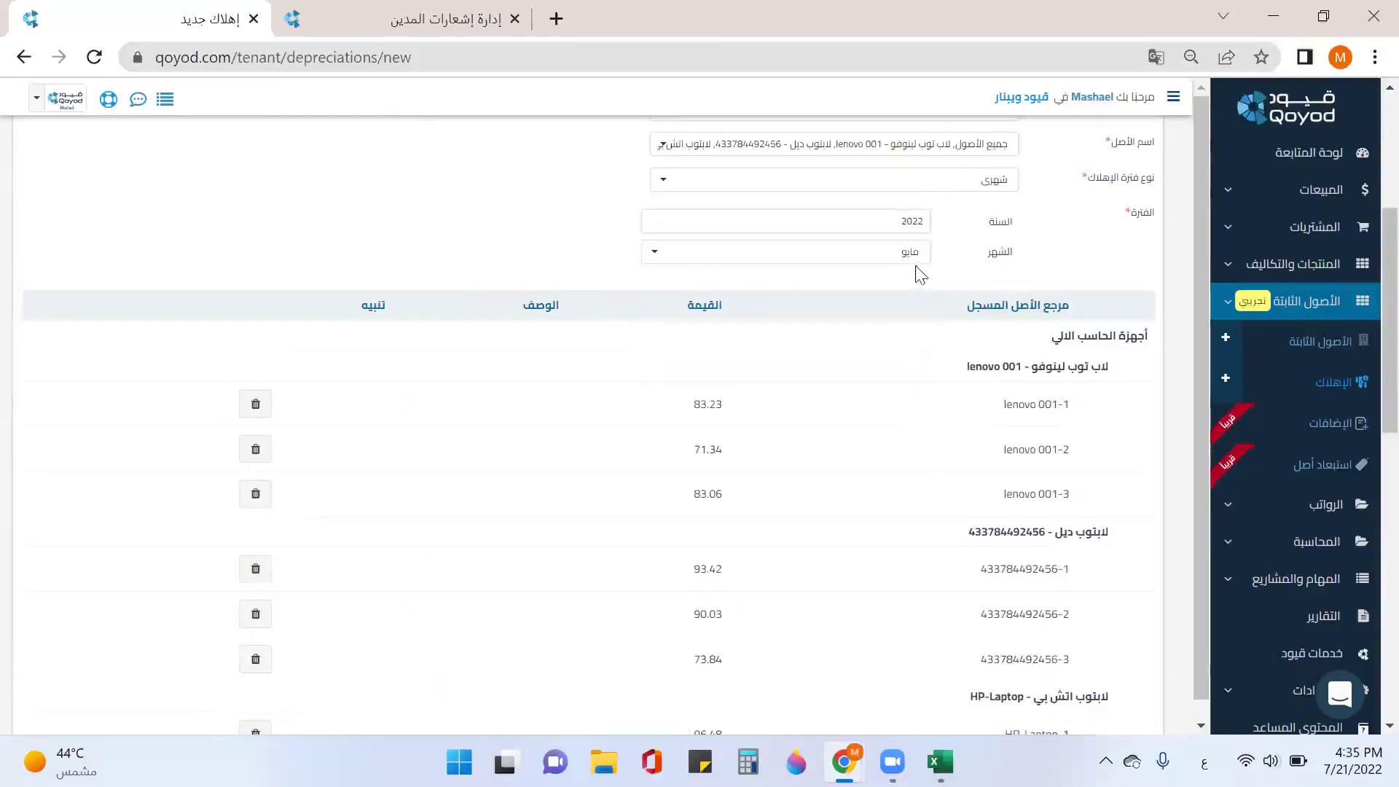
Step: Save depreciation DE9 for May 2022, totalling 1,983.98 SAR over 15 assets
scroll(977, 306, "down", 6)
scroll(947, 379, "down", 5)
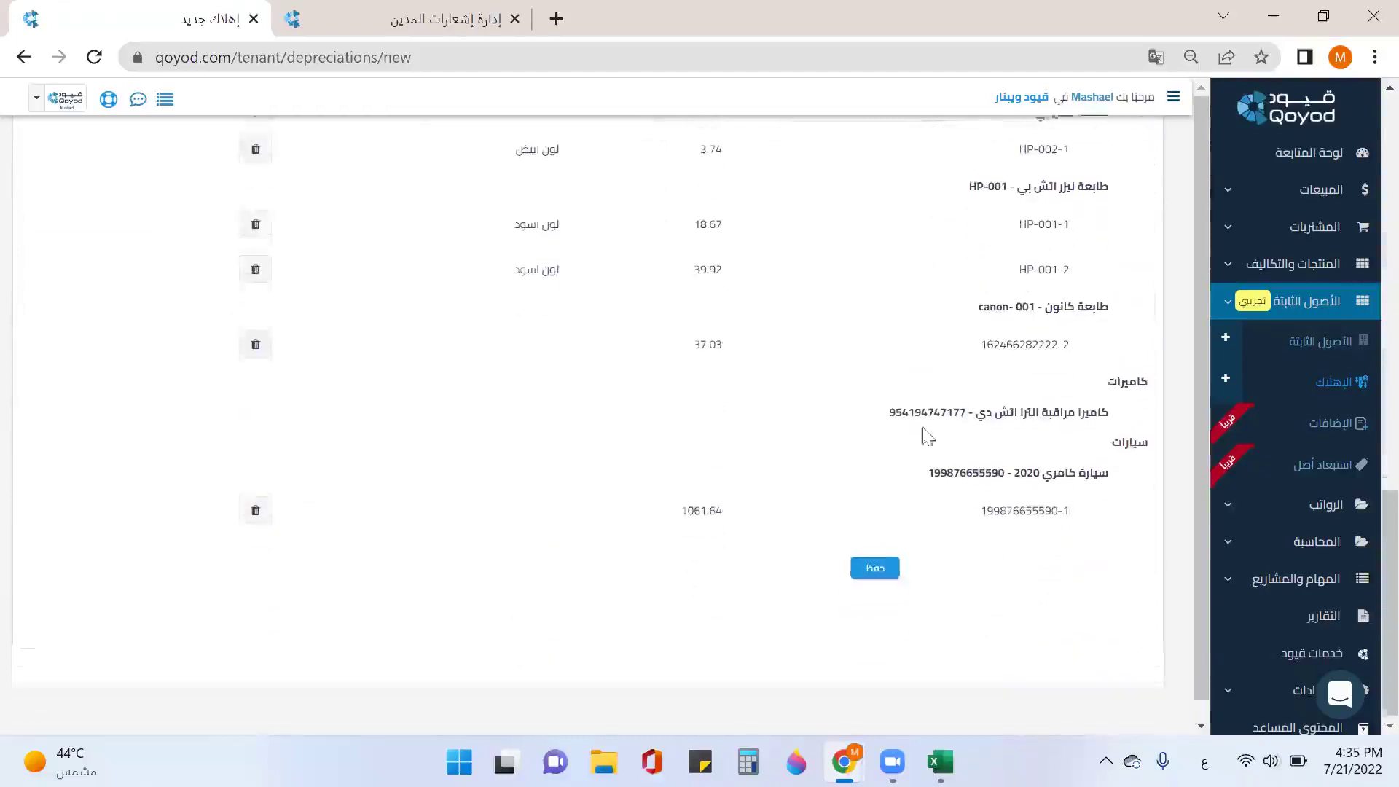
left_click(876, 565)
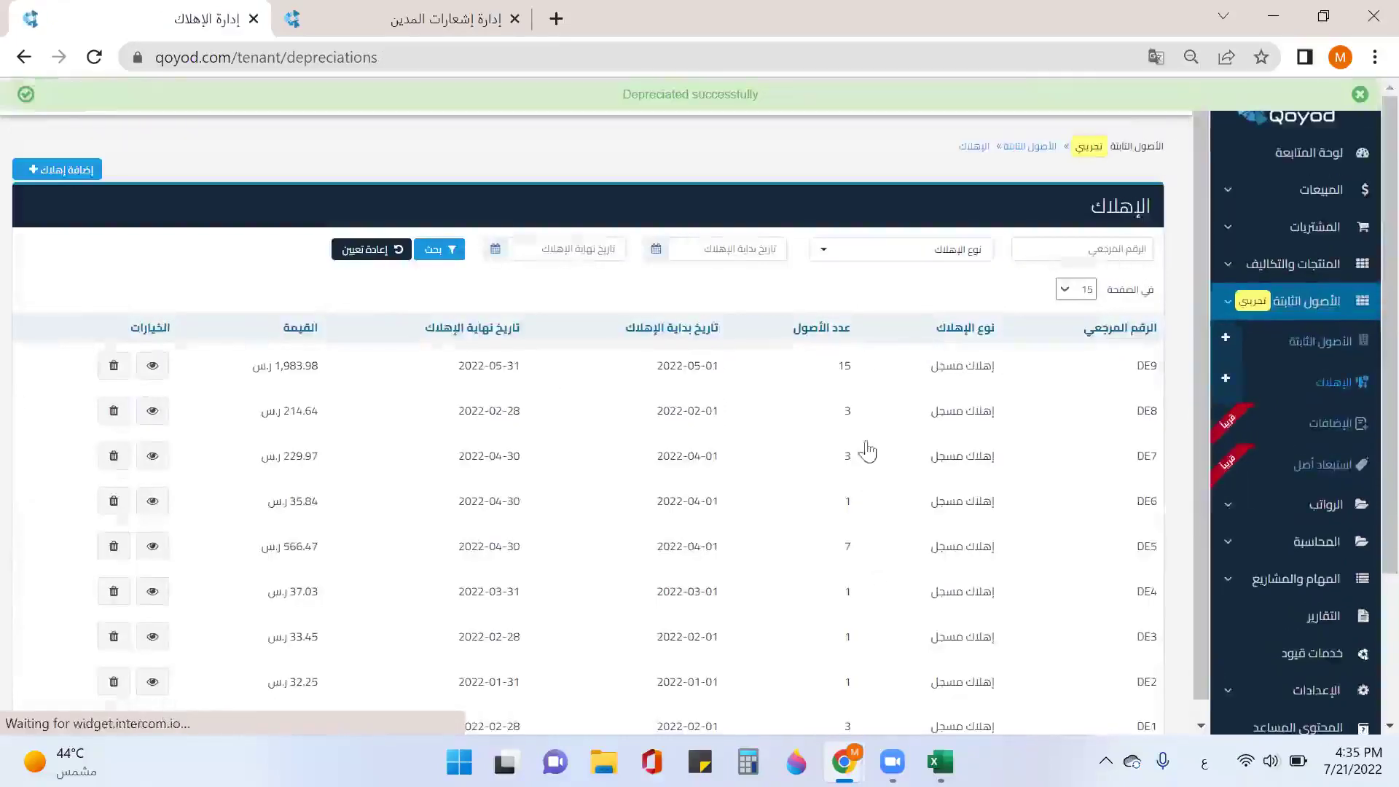
Step: Start a new registered depreciation with all asset categories and all assets
left_click(56, 170)
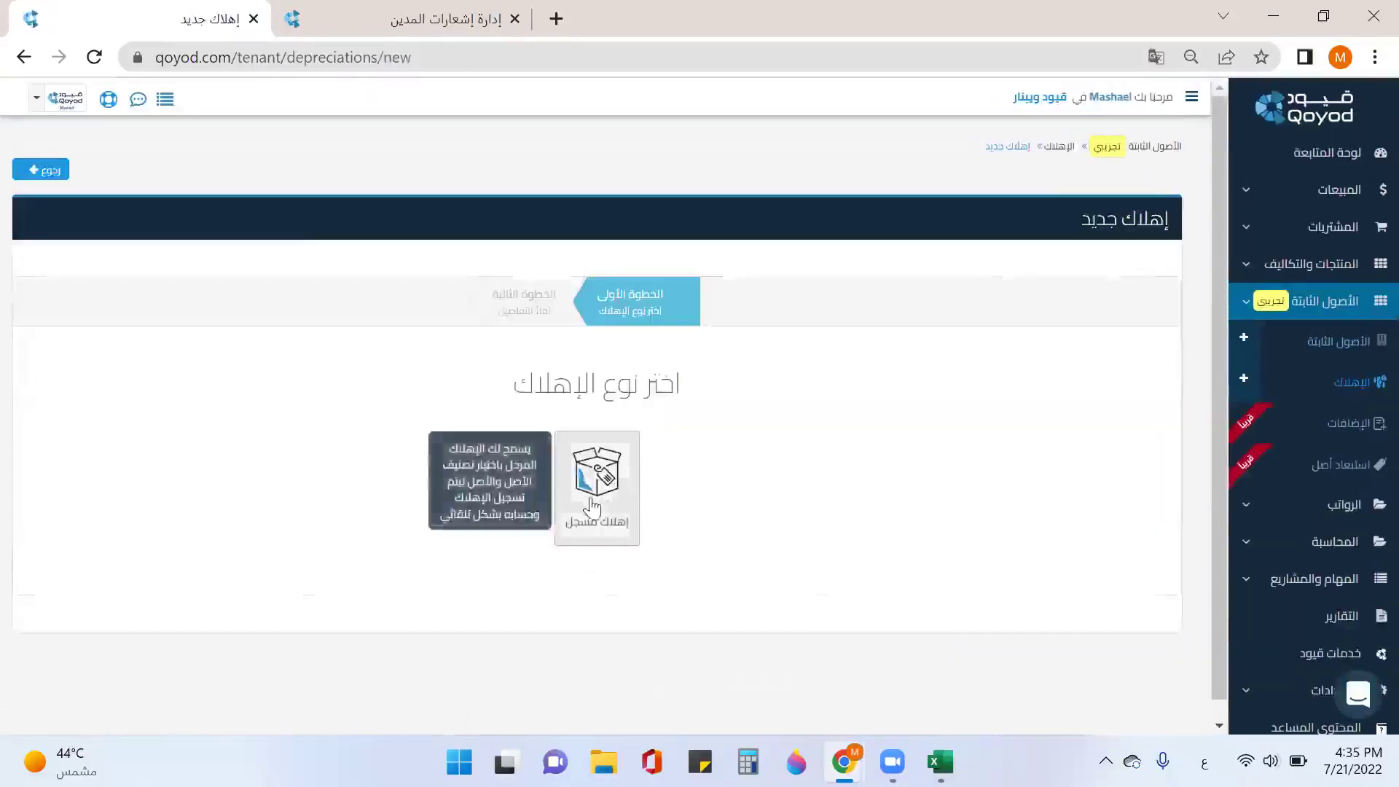
left_click(593, 504)
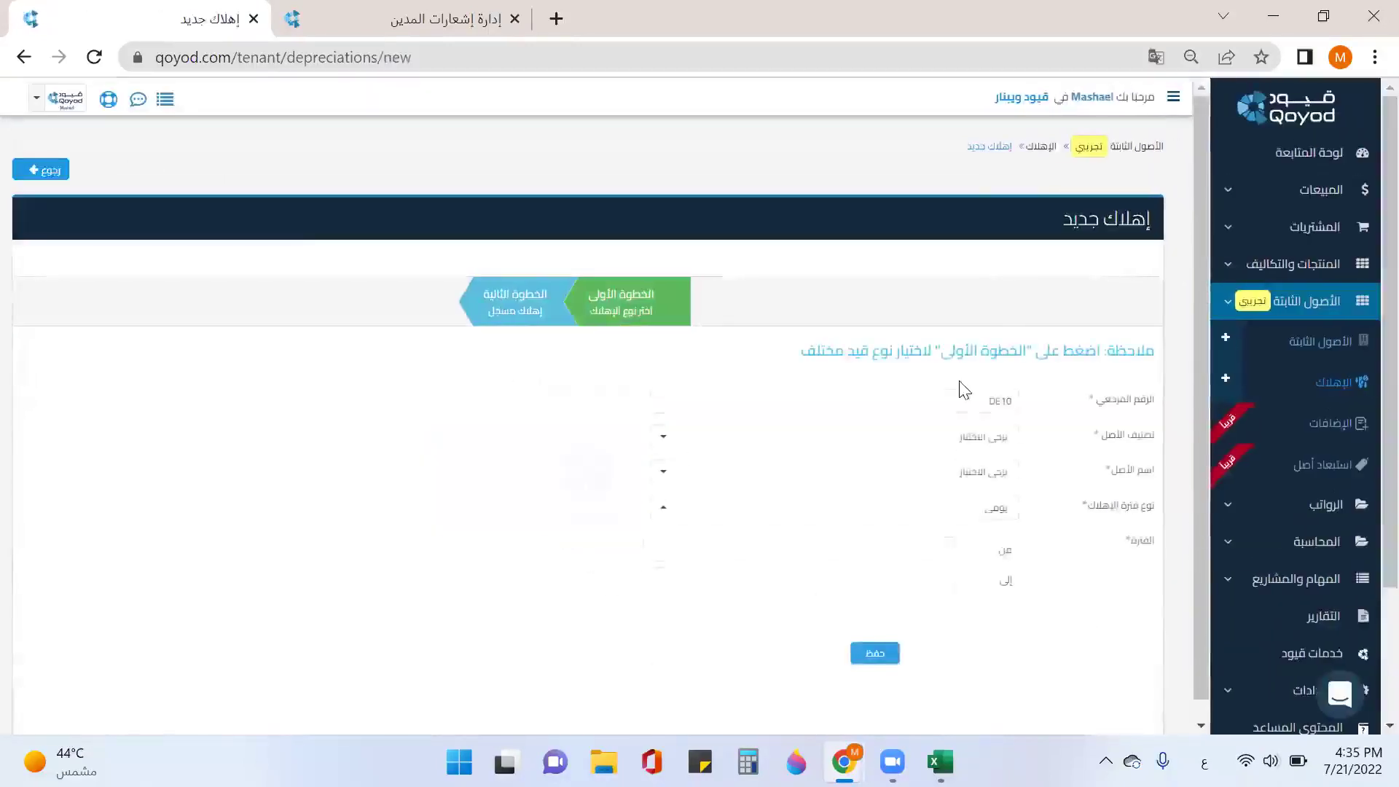
left_click(993, 443)
left_click(976, 499)
left_click(1049, 500)
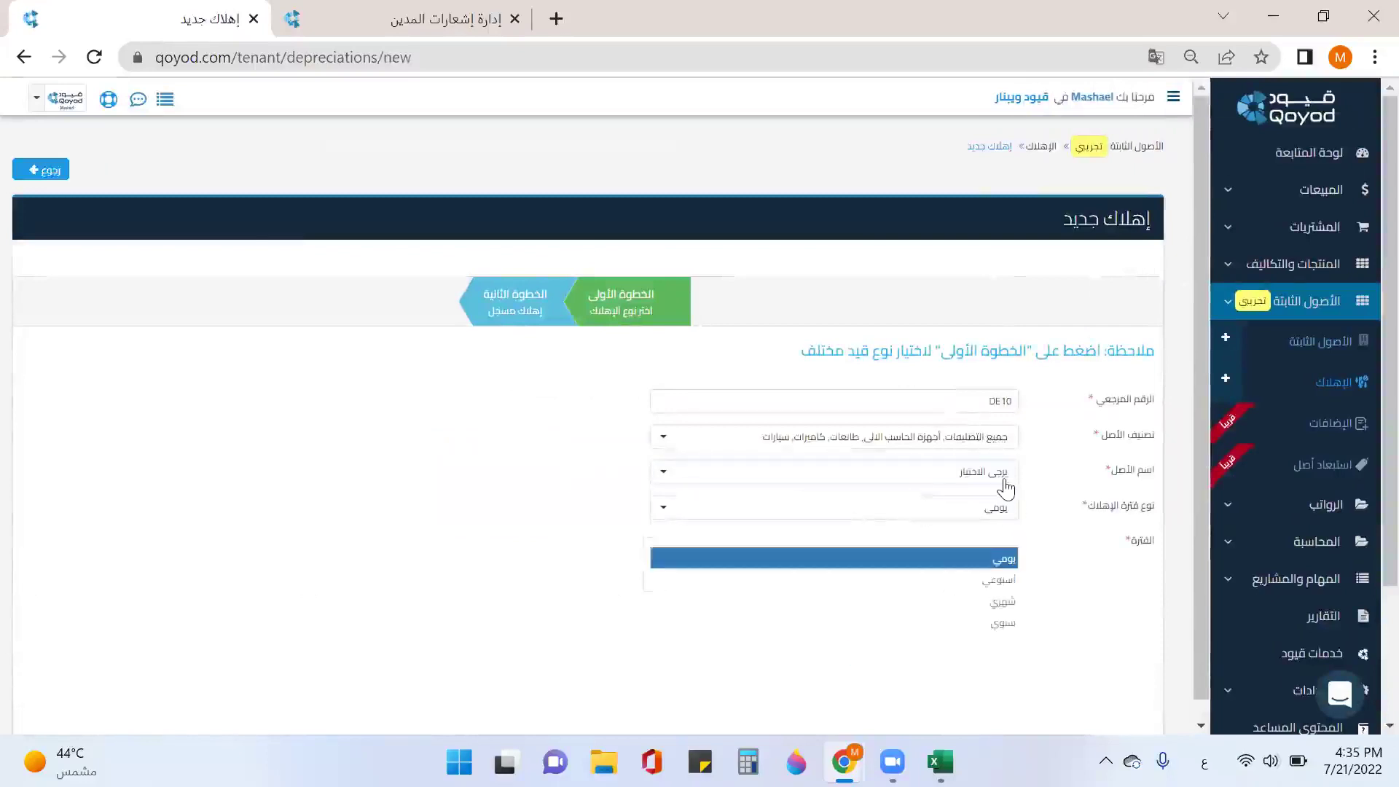
left_click(983, 471)
left_click(965, 333)
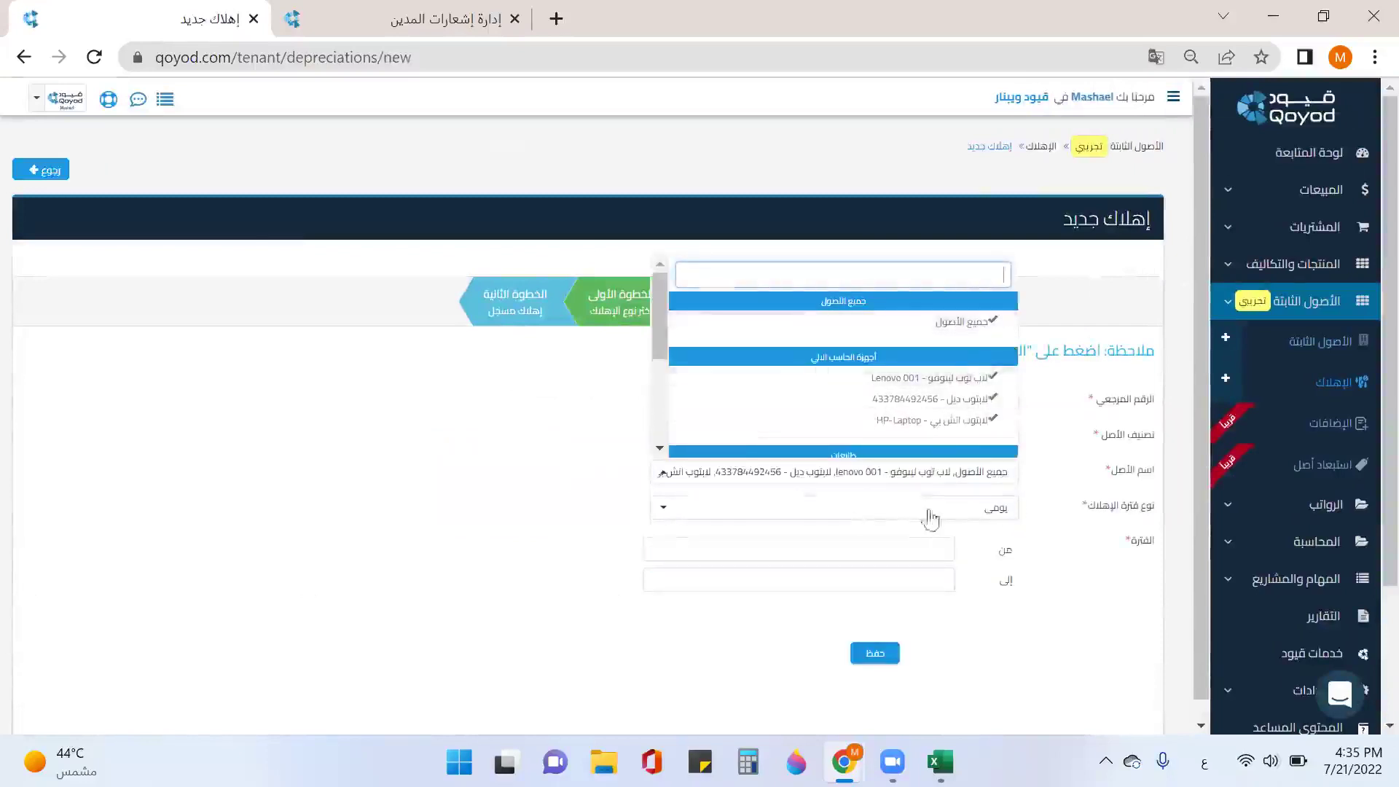
left_click(1083, 491)
Step: Set a monthly period for June 2022 and save entry DE10 totalling 1,919.98 SAR
left_click(995, 518)
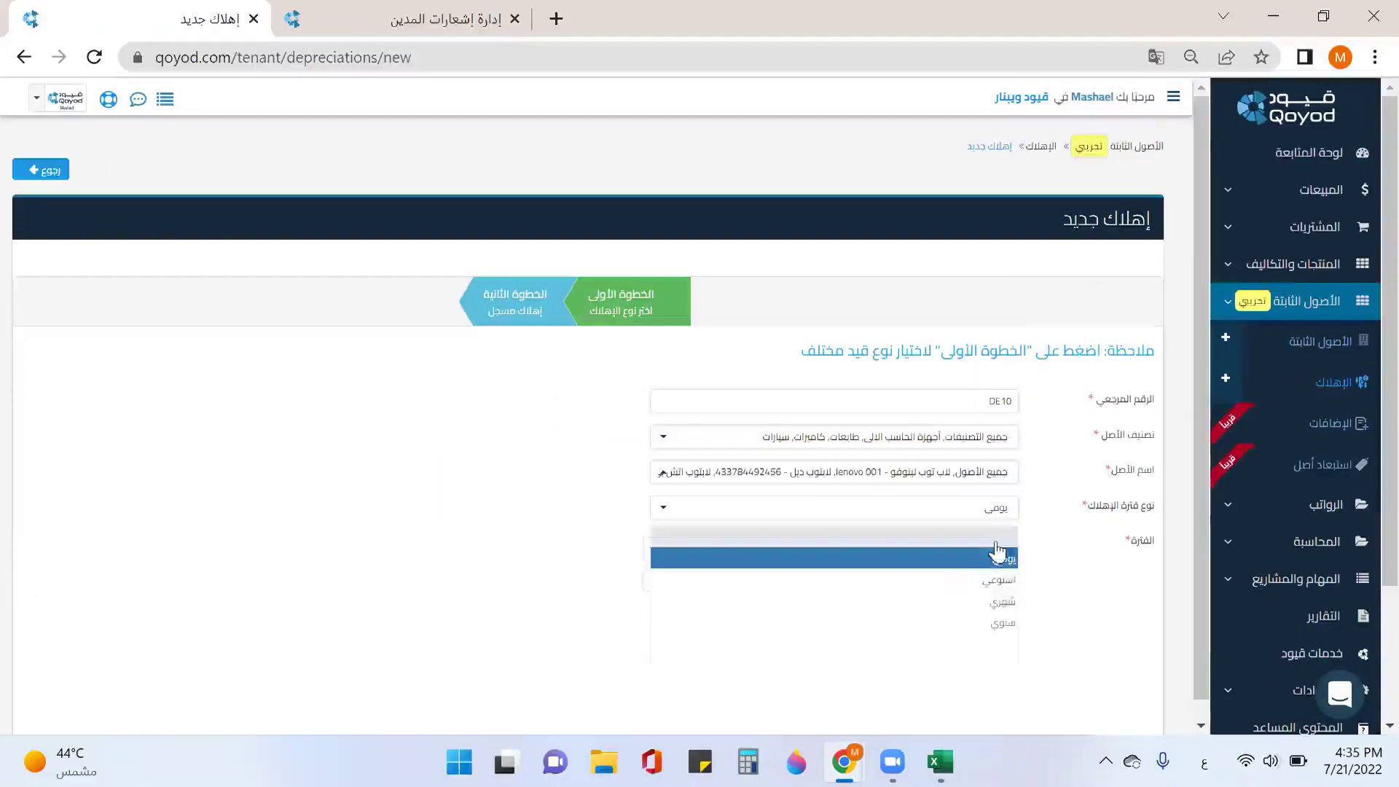
left_click(998, 582)
left_click(902, 579)
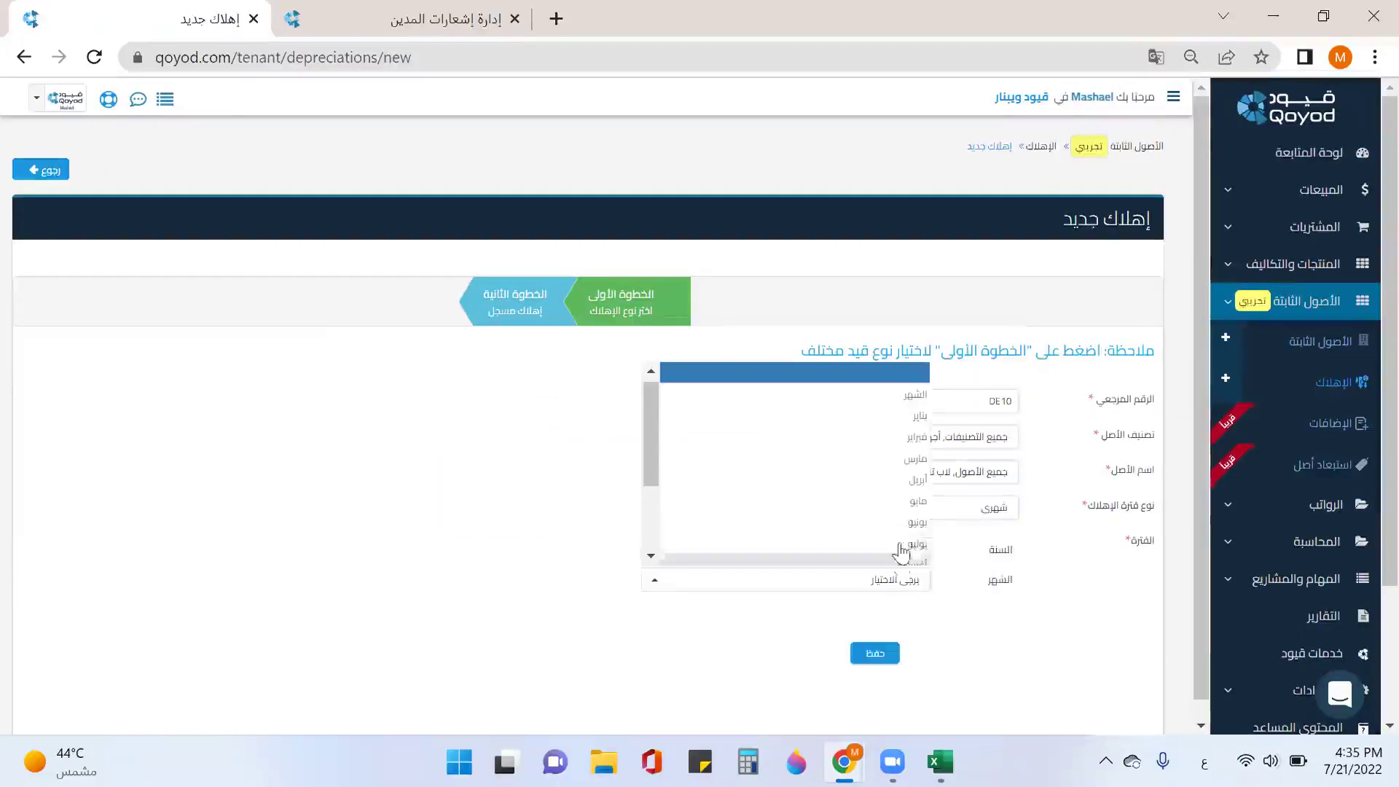
left_click(914, 522)
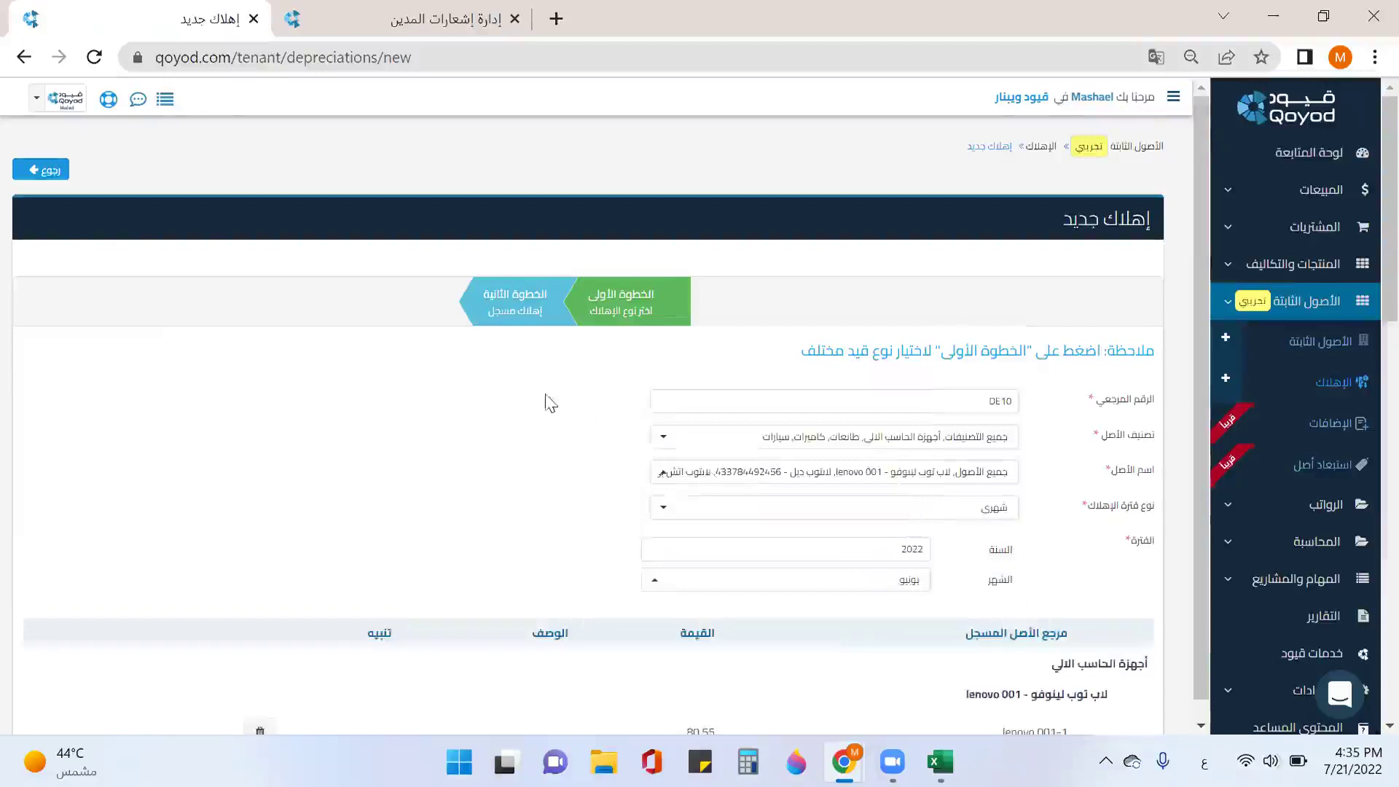
scroll(671, 484, "down", 10)
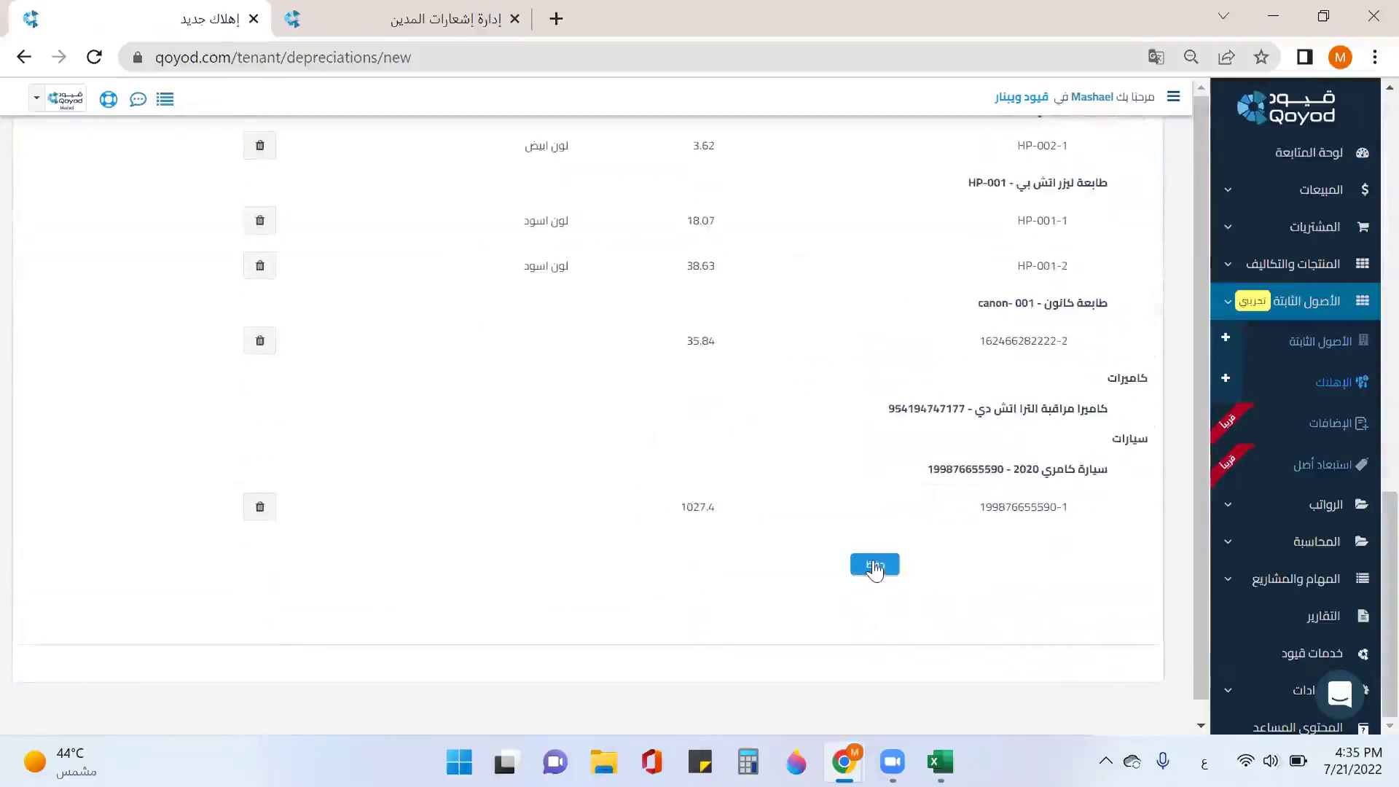
left_click(874, 567)
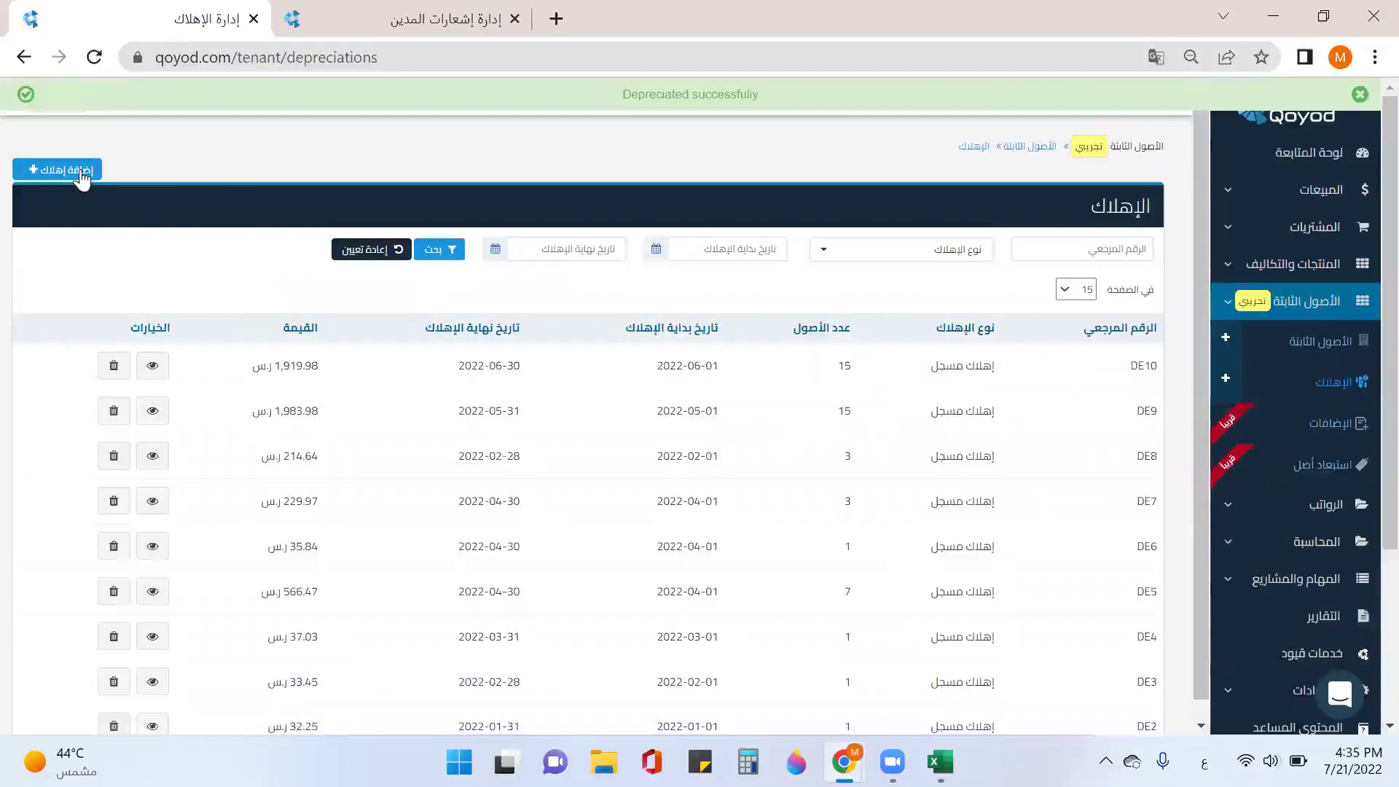
left_click(81, 179)
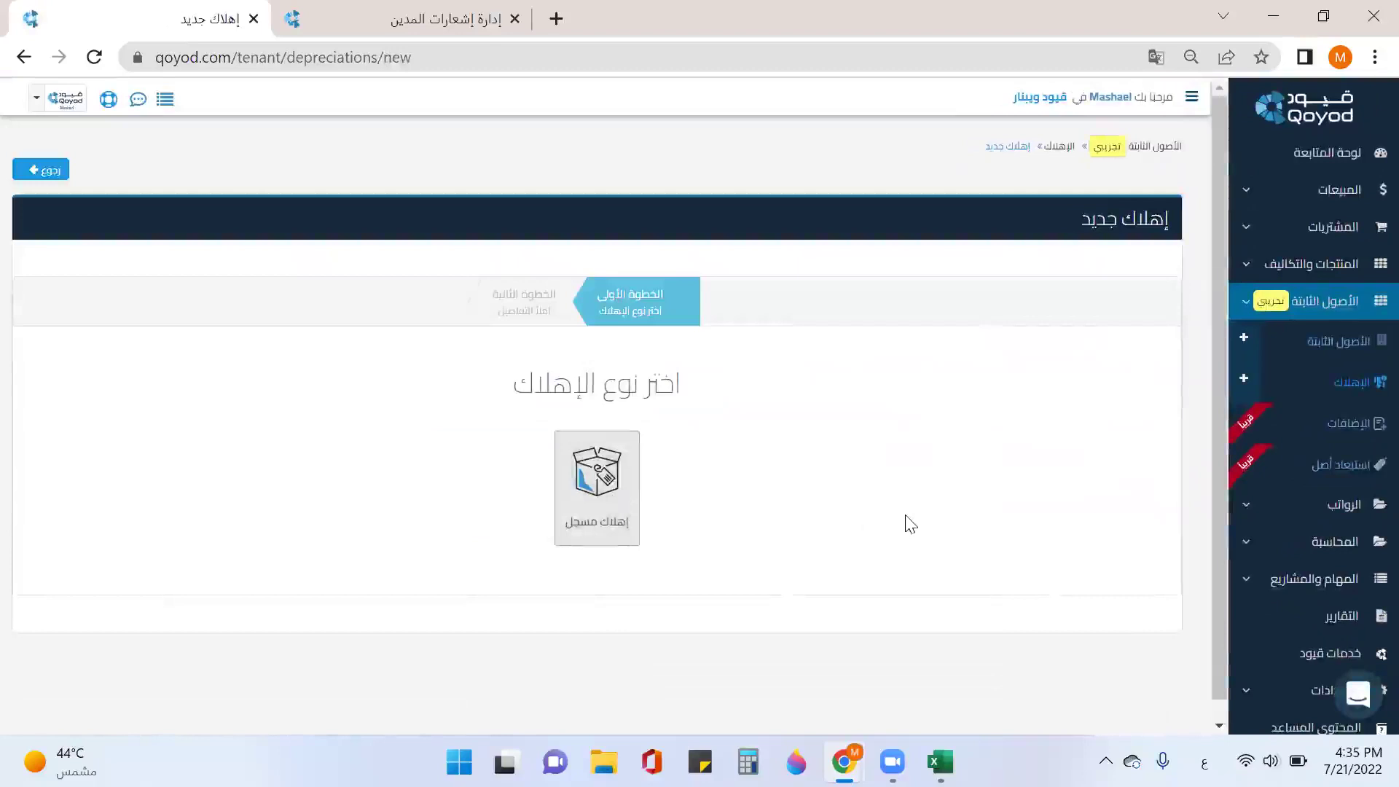
Step: Choose registered depreciation covering all asset categories and all assets
left_click(615, 503)
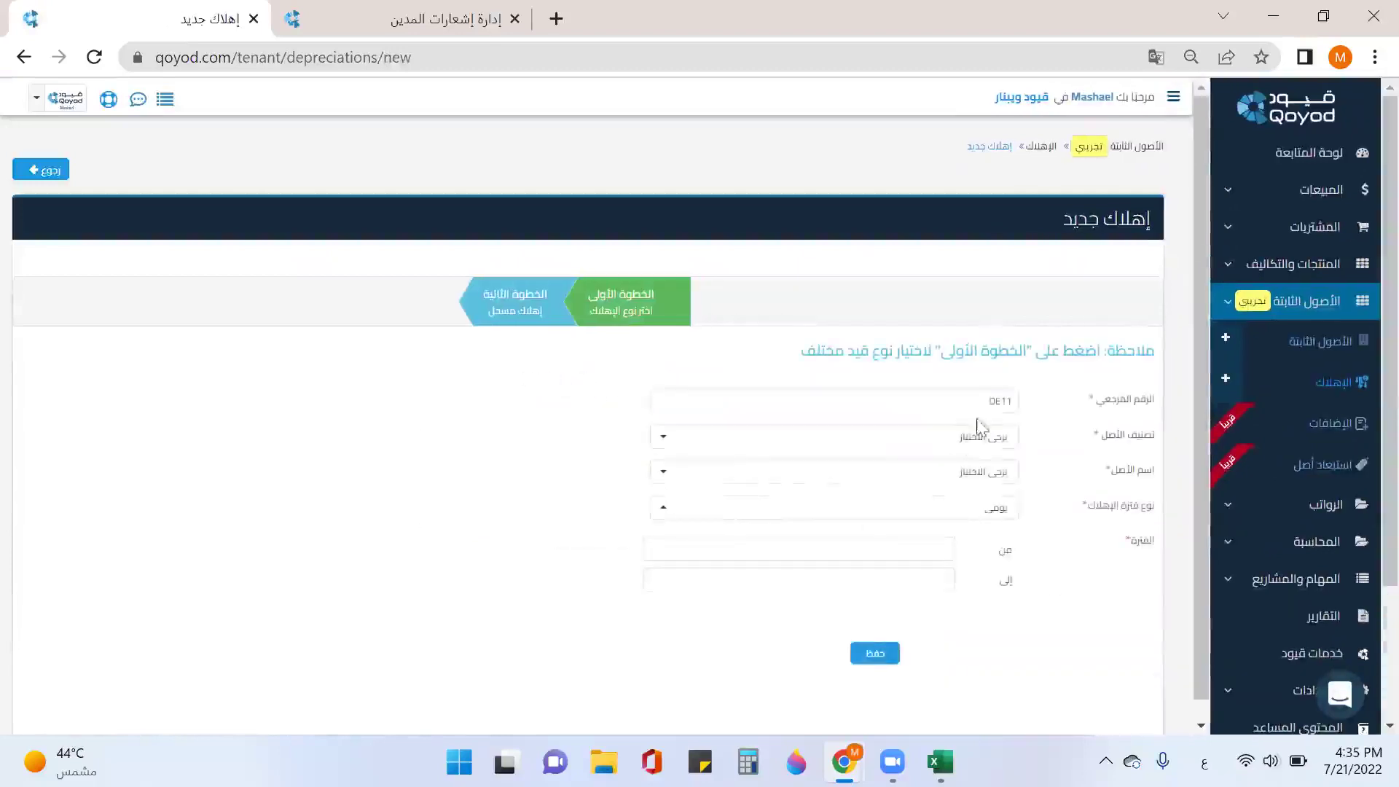
left_click(988, 440)
left_click(969, 497)
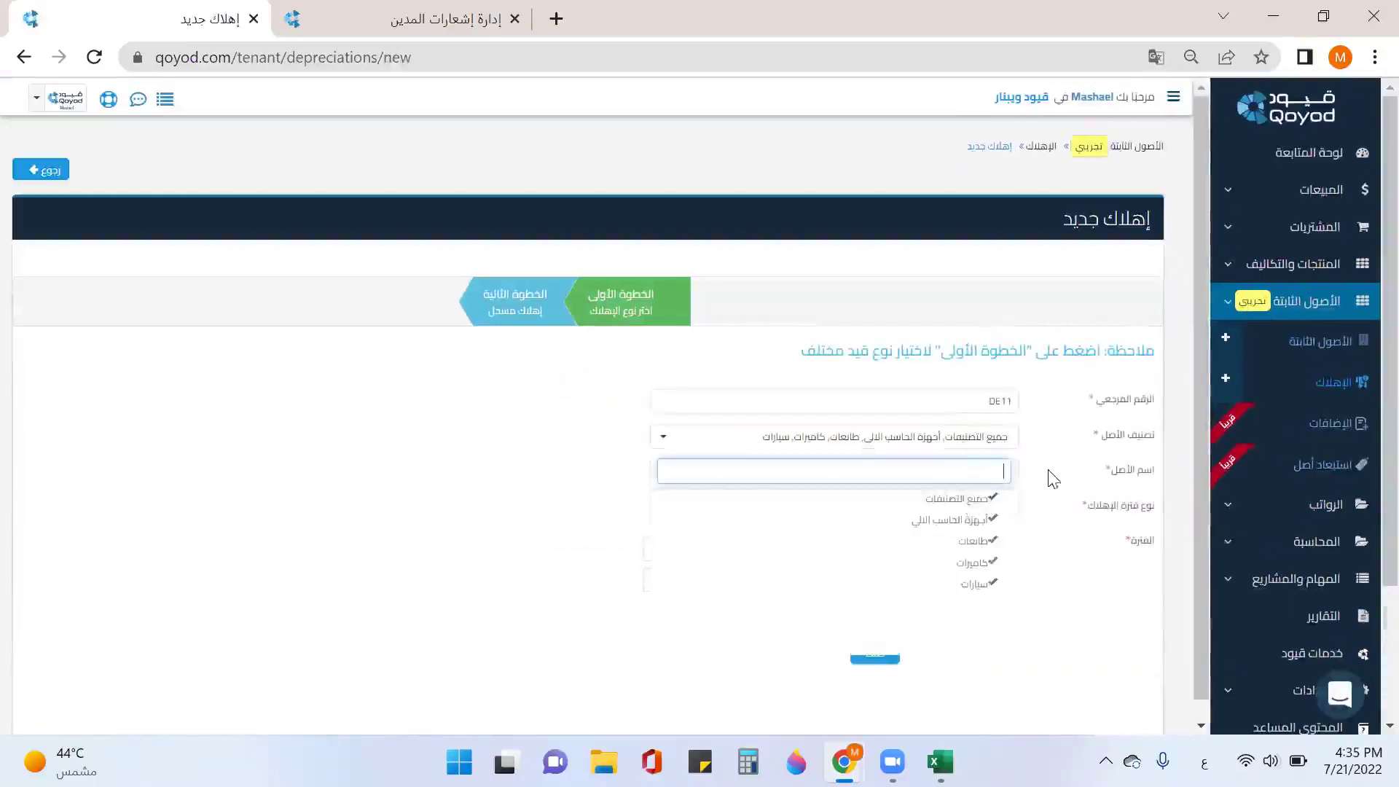
left_click(1048, 469)
left_click(995, 483)
left_click(955, 329)
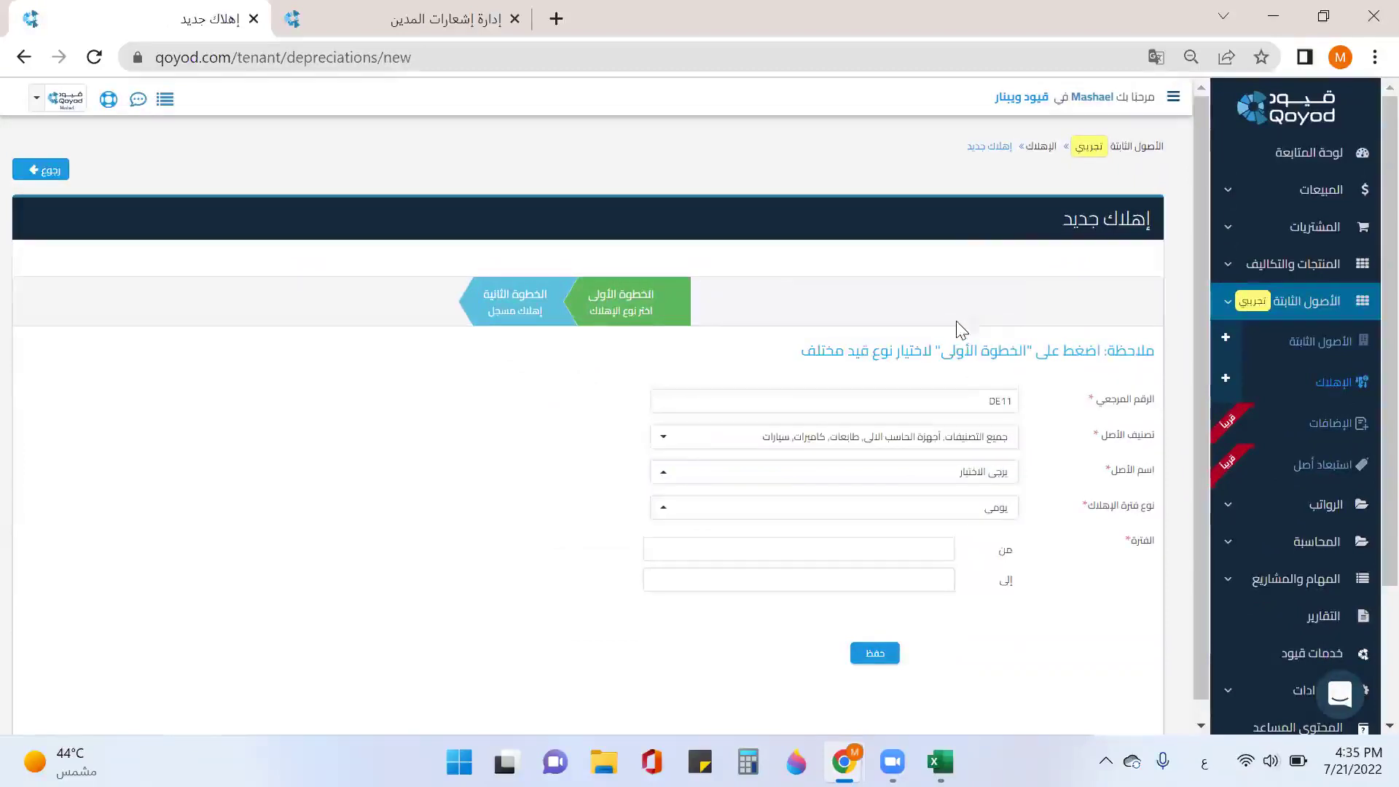
left_click(998, 481)
left_click(960, 326)
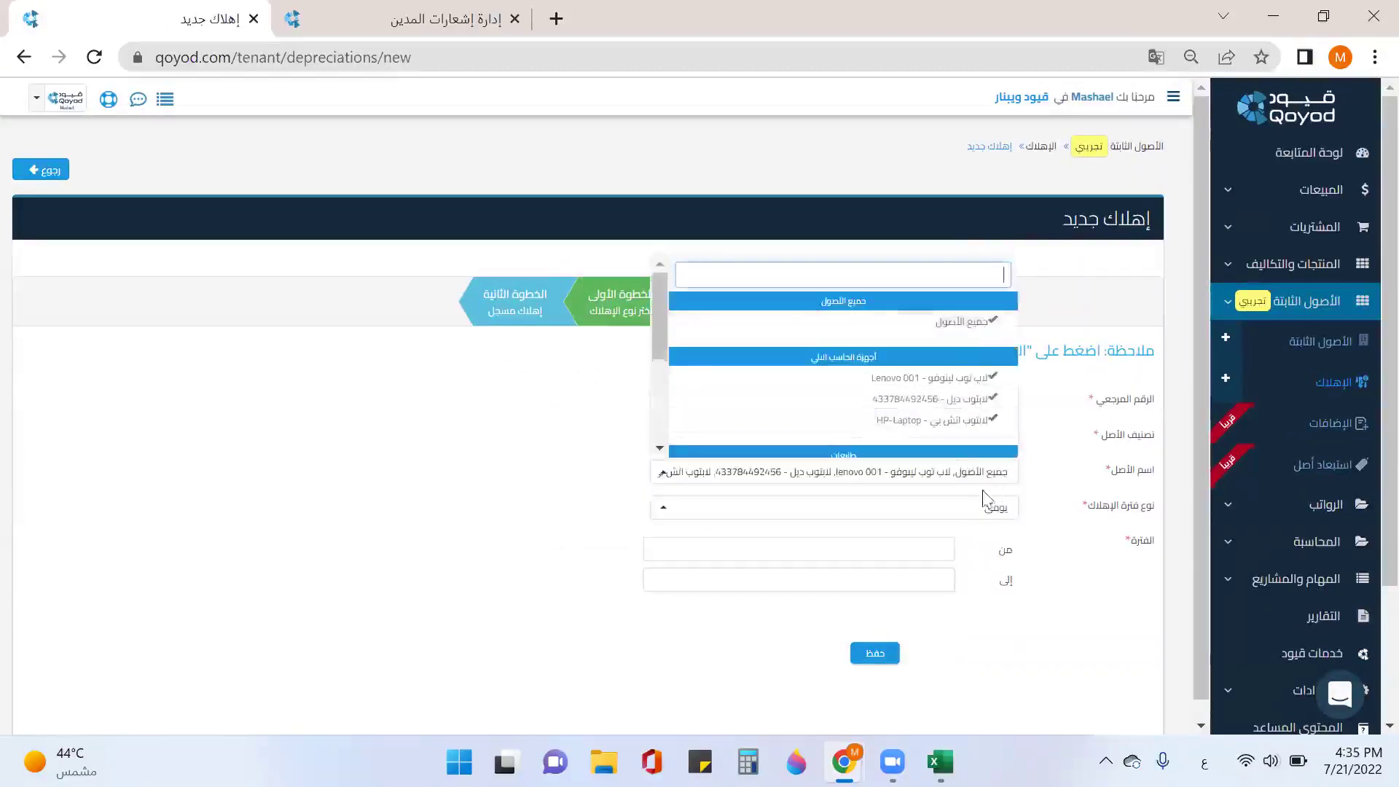
Step: Set a monthly period for July 2022 and save depreciation entry DE11
left_click(988, 510)
left_click(995, 604)
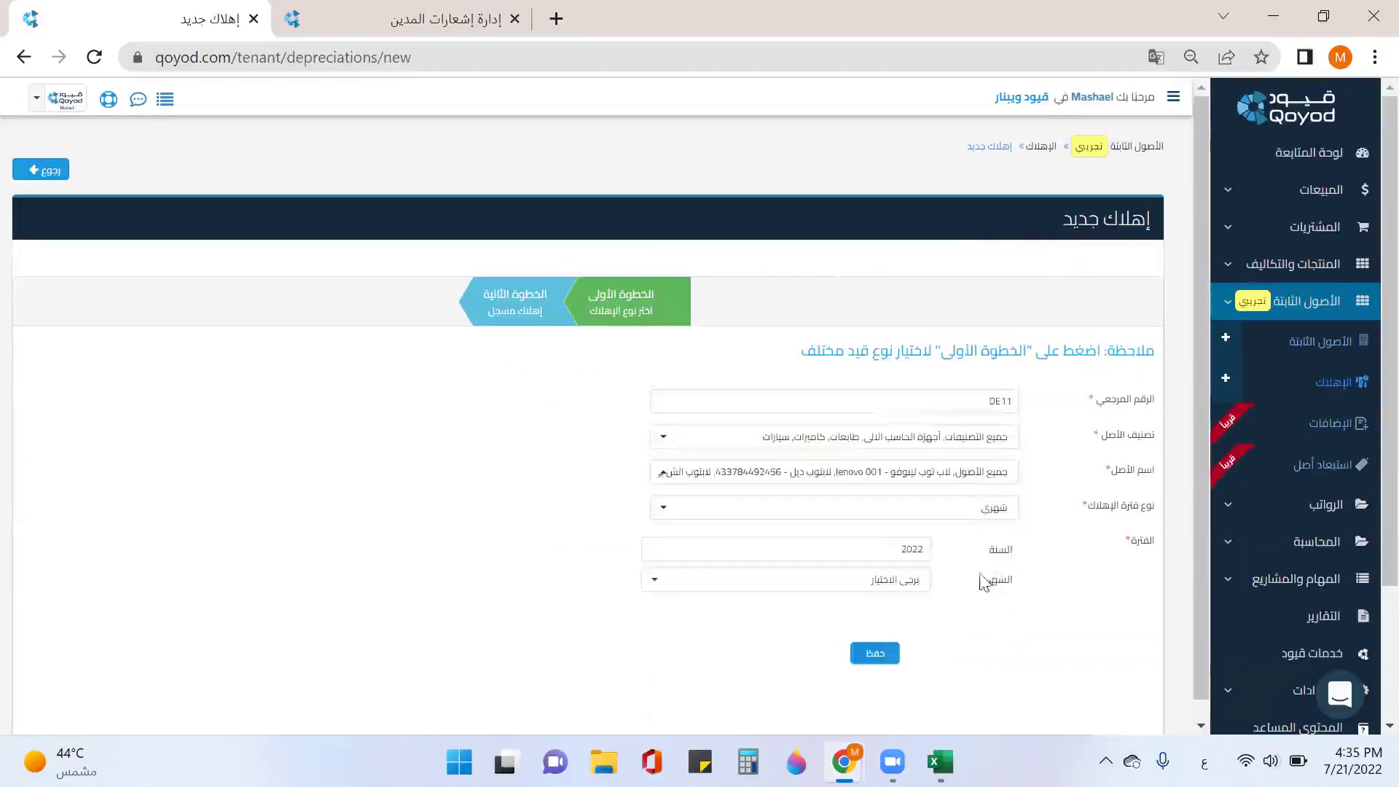
left_click(901, 594)
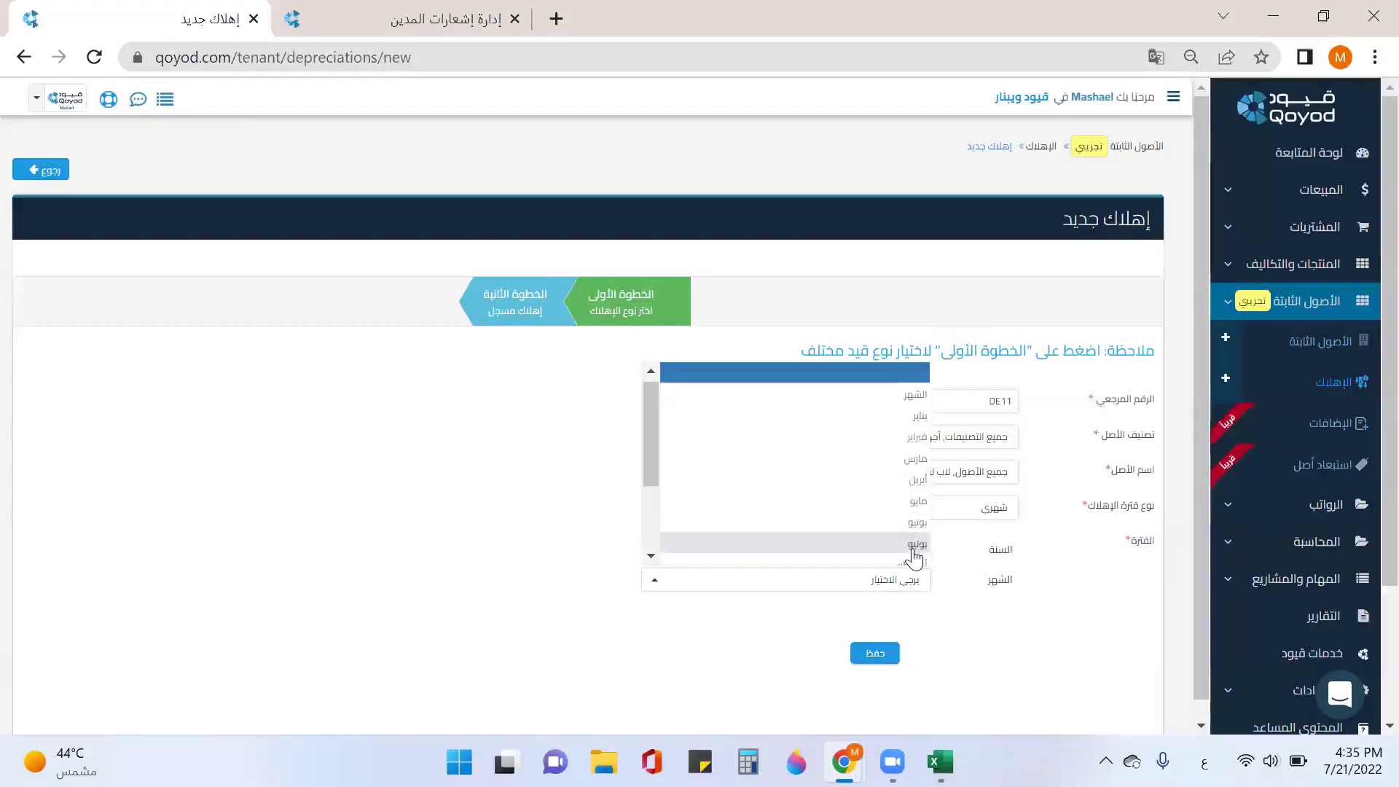
left_click(915, 545)
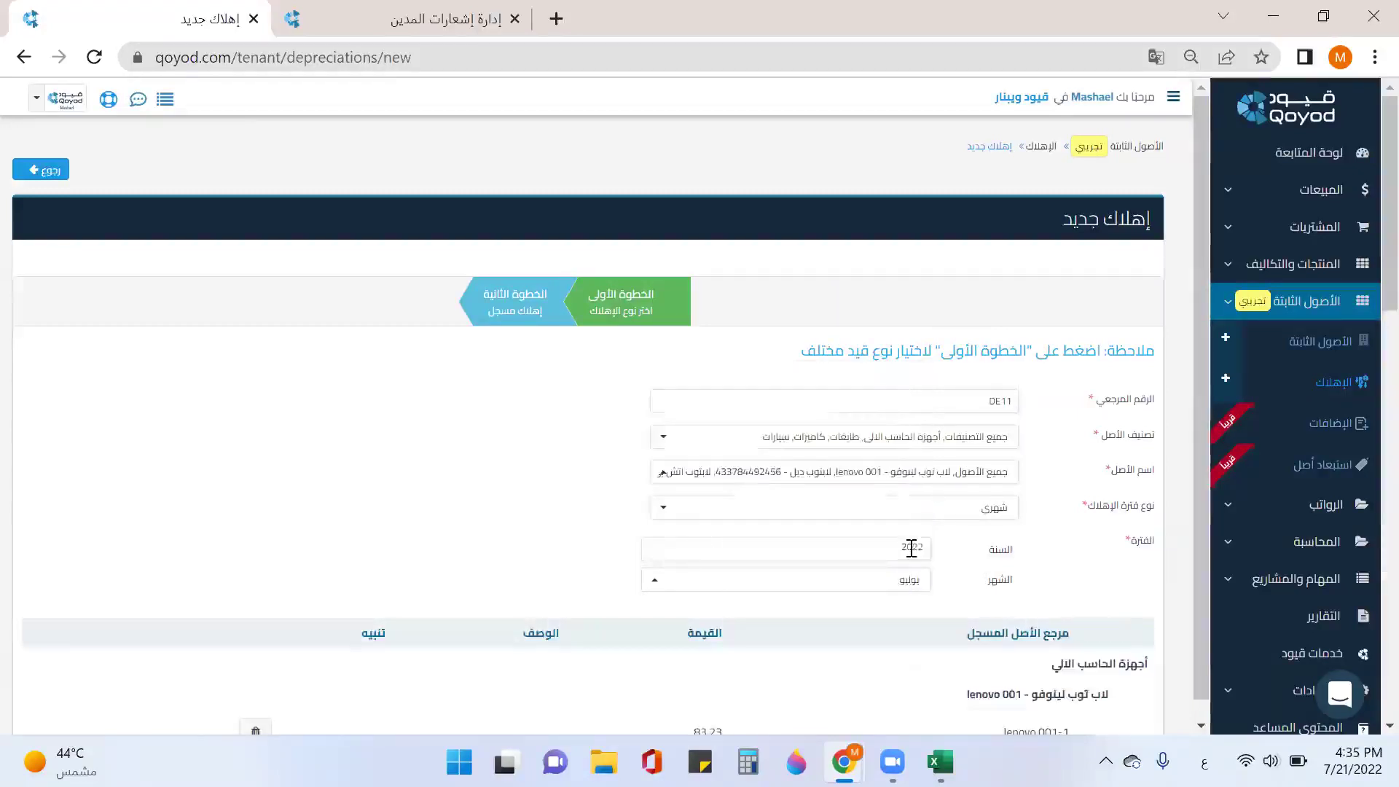
scroll(1093, 514, "down", 8)
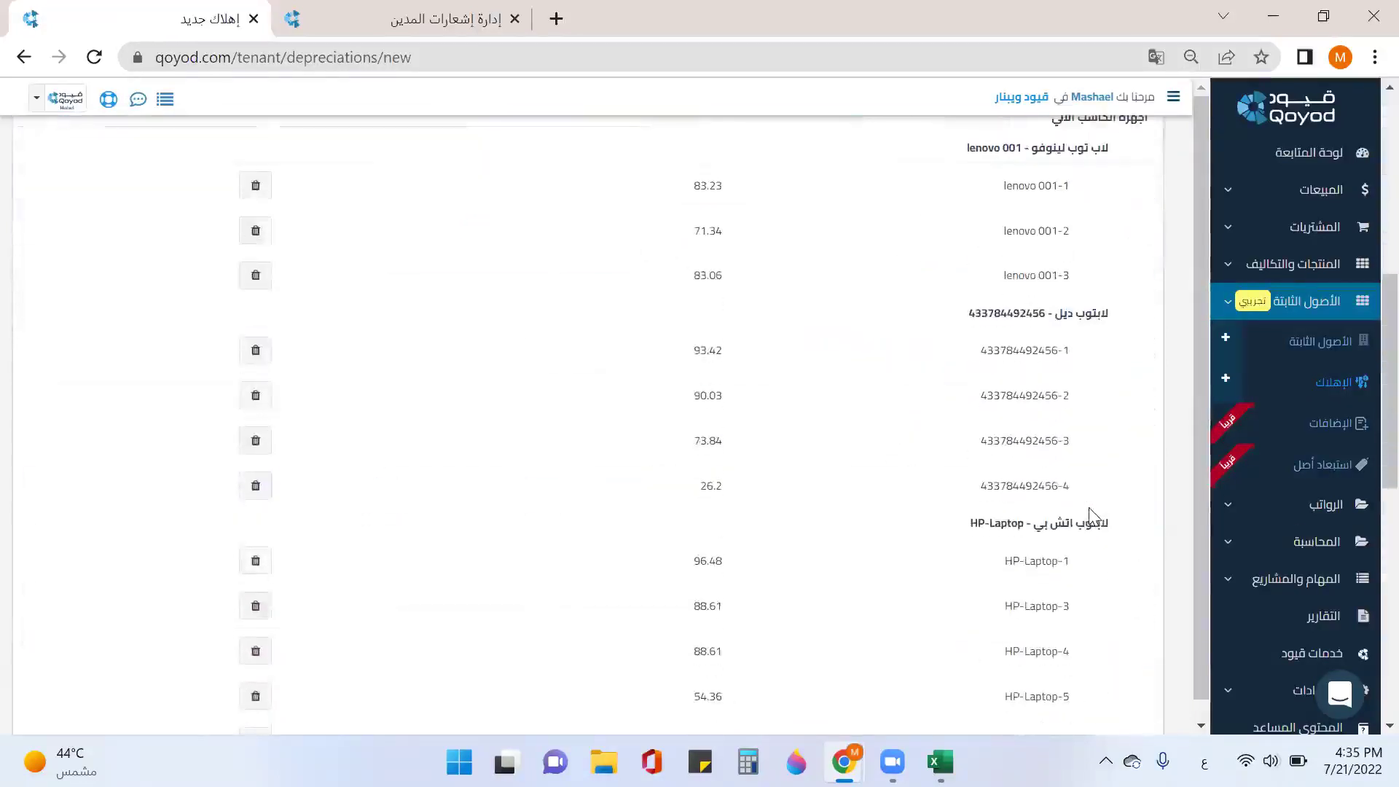
scroll(1091, 513, "down", 5)
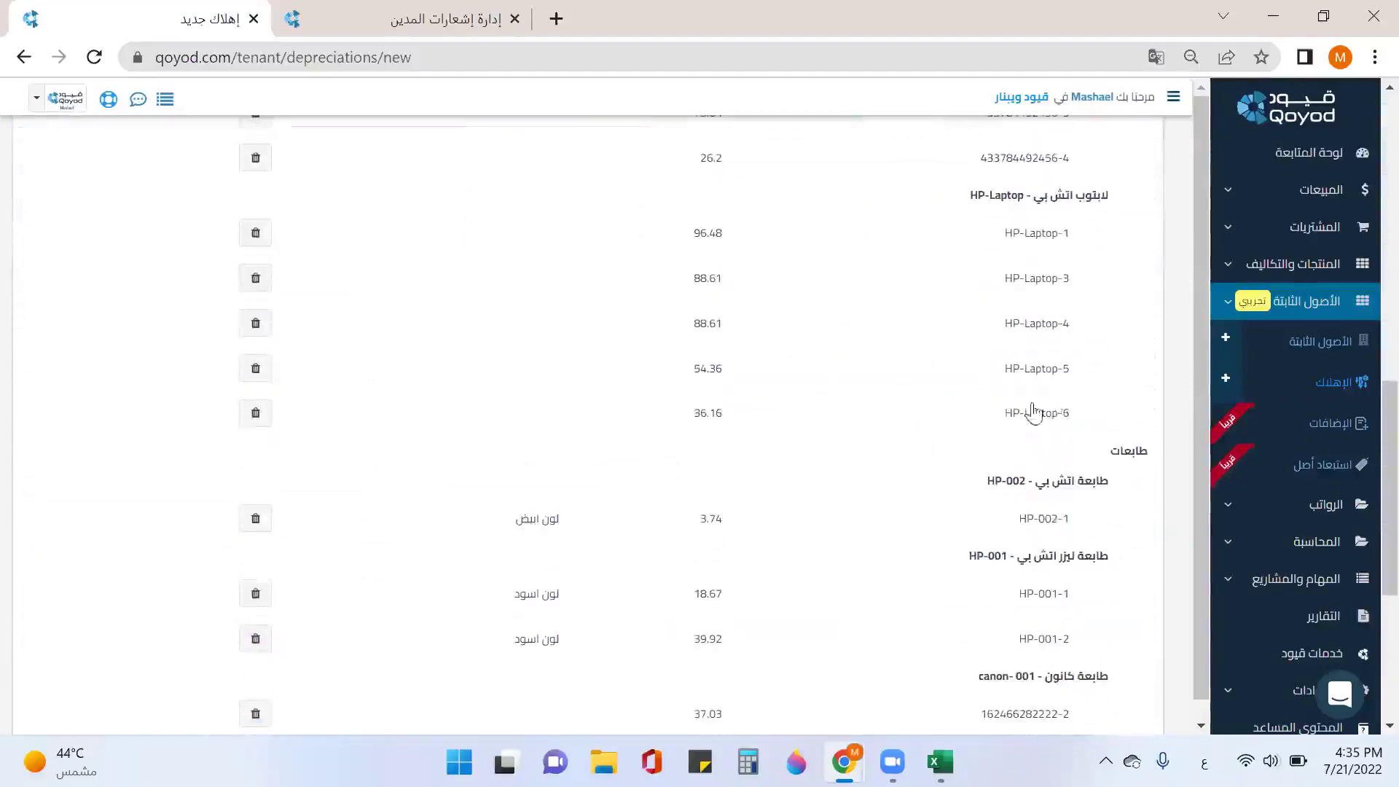
scroll(1050, 428, "down", 6)
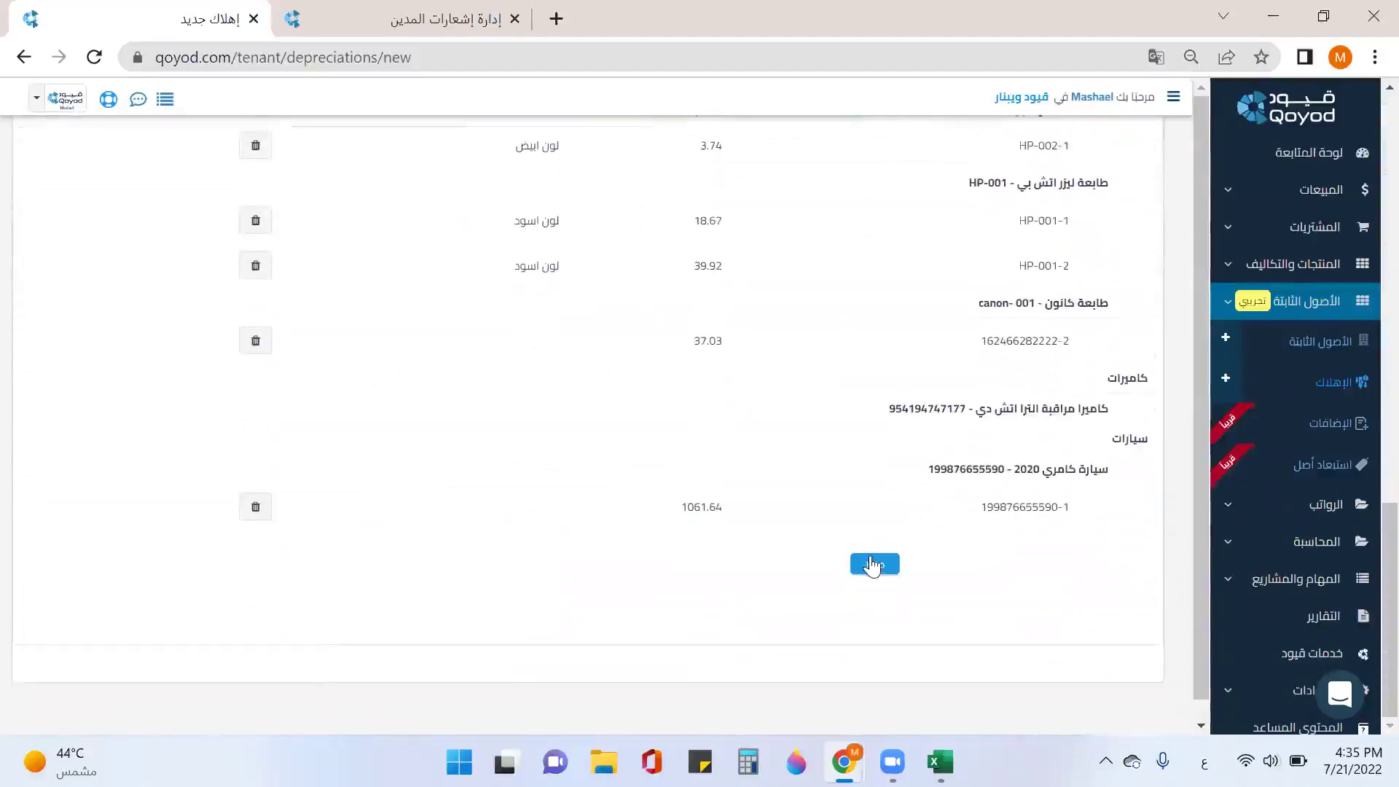
left_click(873, 564)
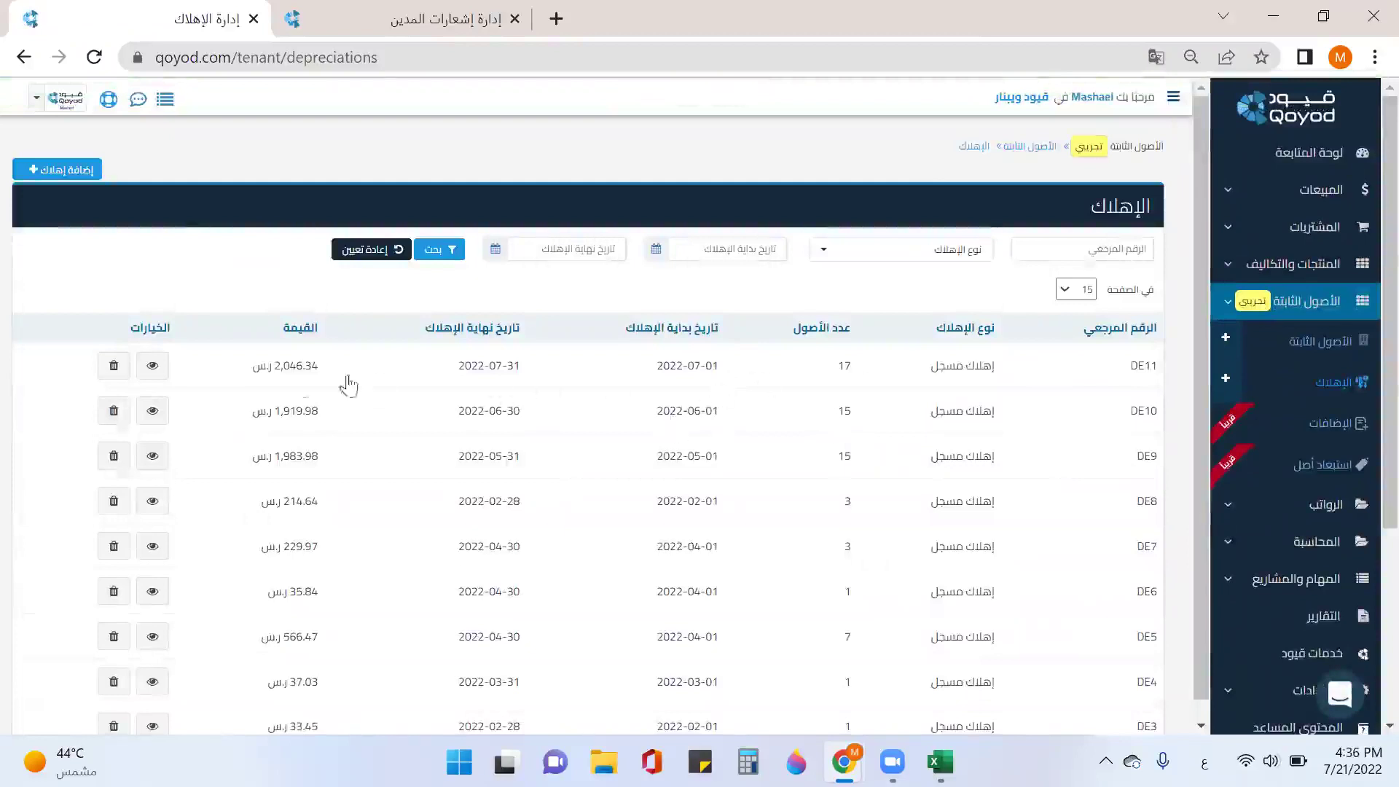
Step: Review the DE11 July 2022 depreciation entry and go to its HP-Laptop-1 asset record
left_click(152, 365)
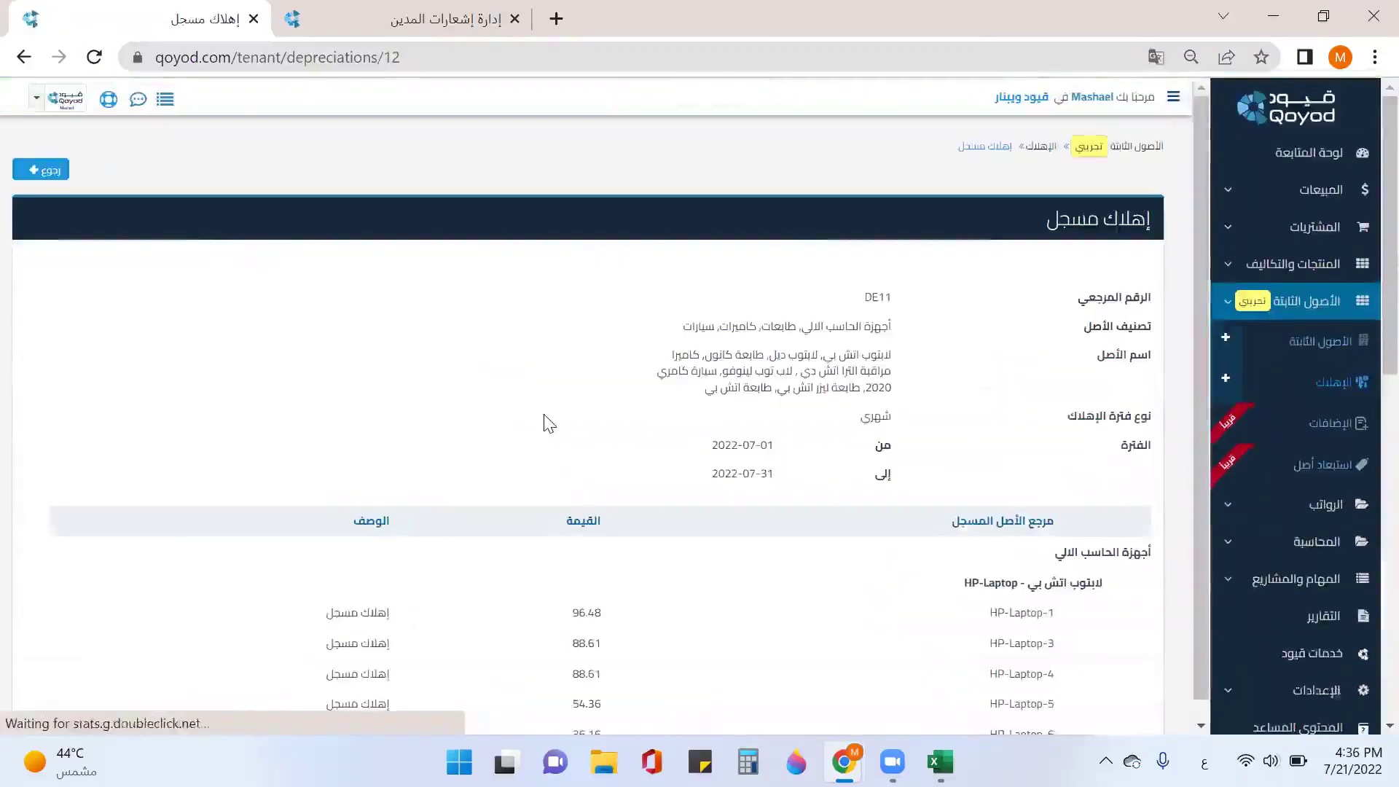
scroll(554, 419, "down", 1)
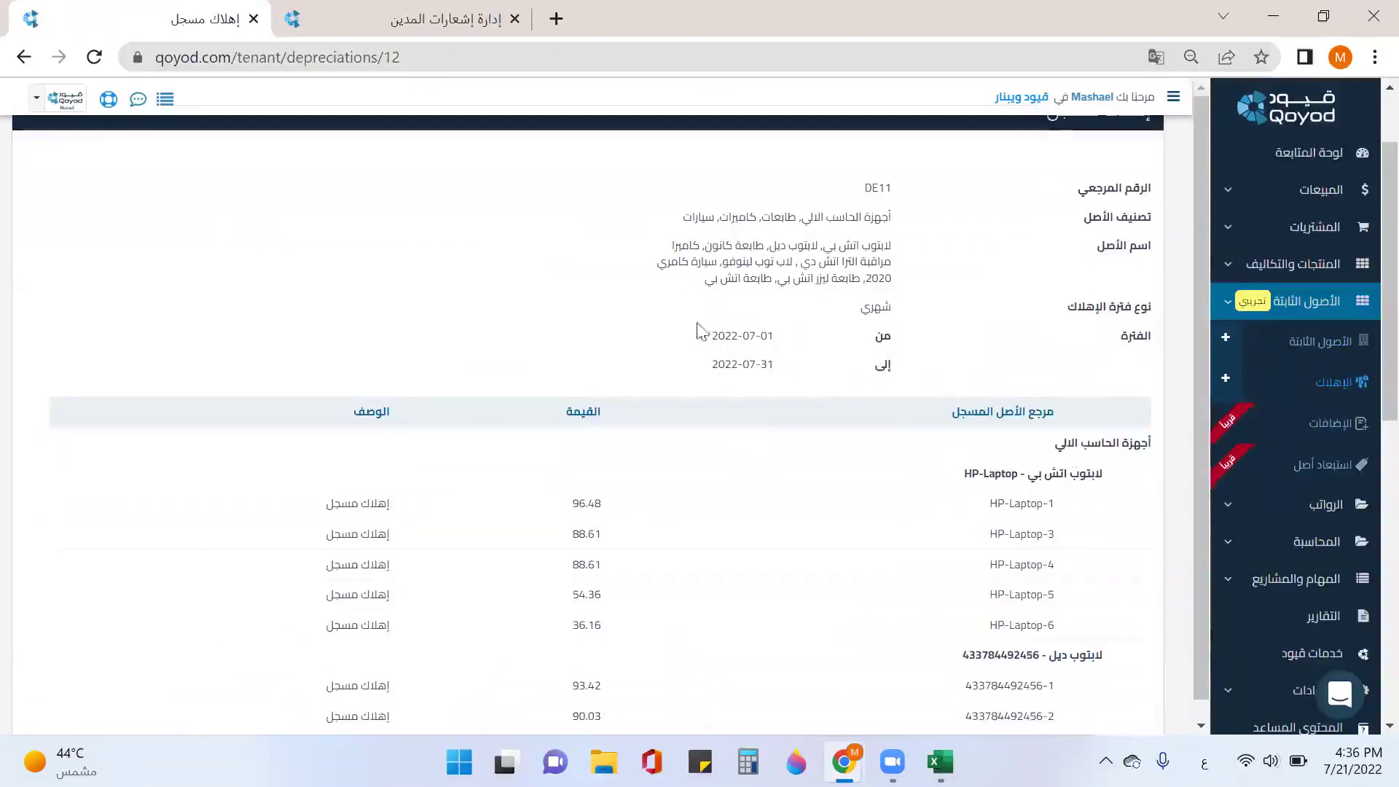
scroll(1024, 446, "down", 3)
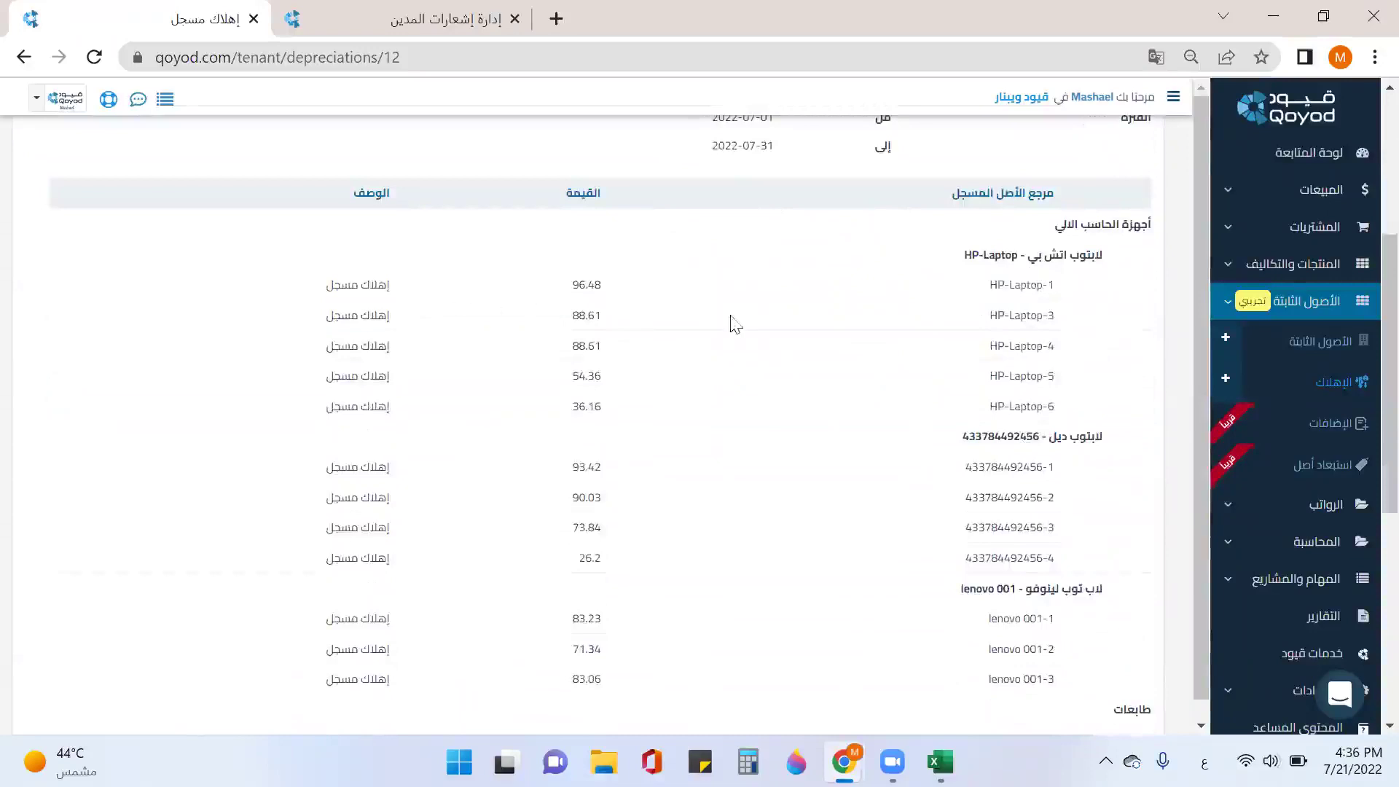
scroll(884, 392, "down", 7)
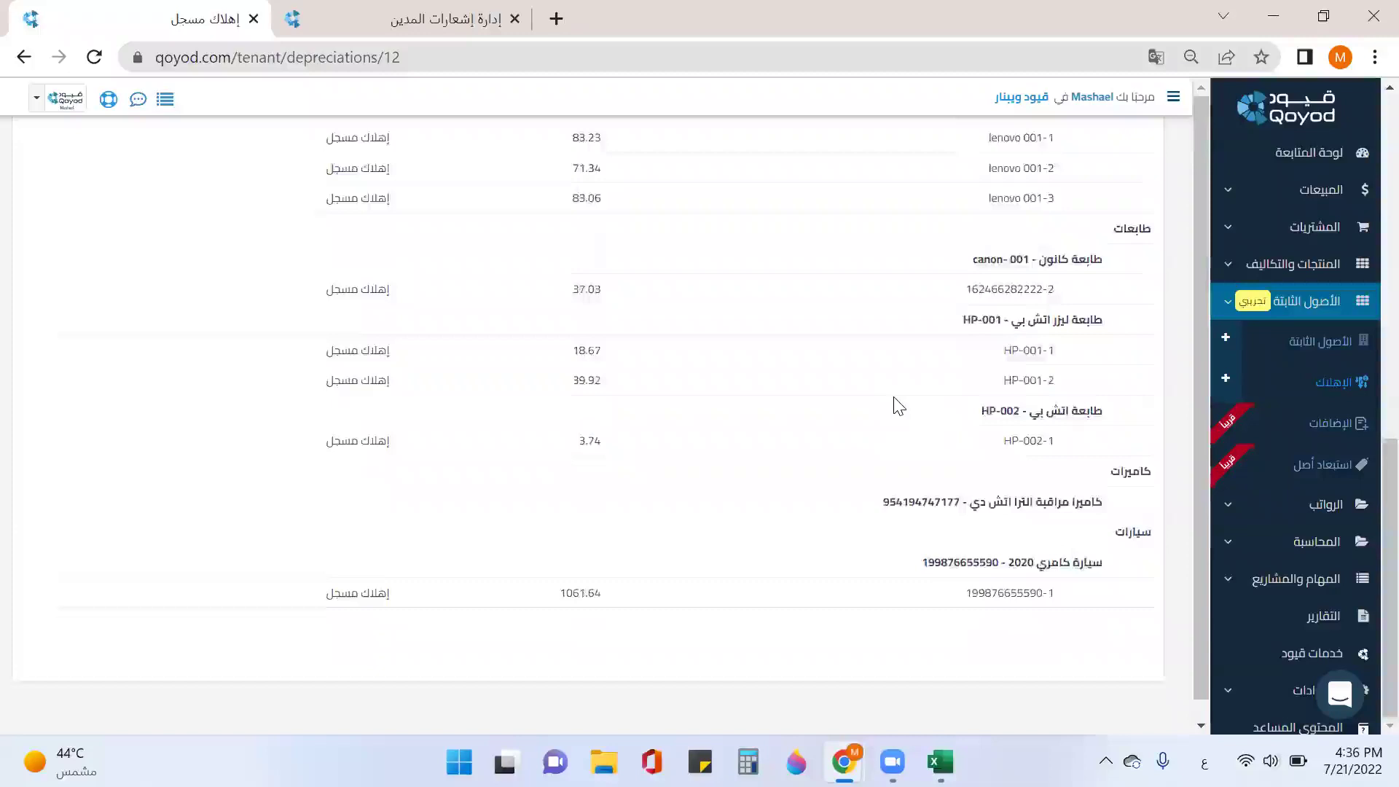
scroll(898, 406, "up", 6)
scroll(860, 372, "up", 3)
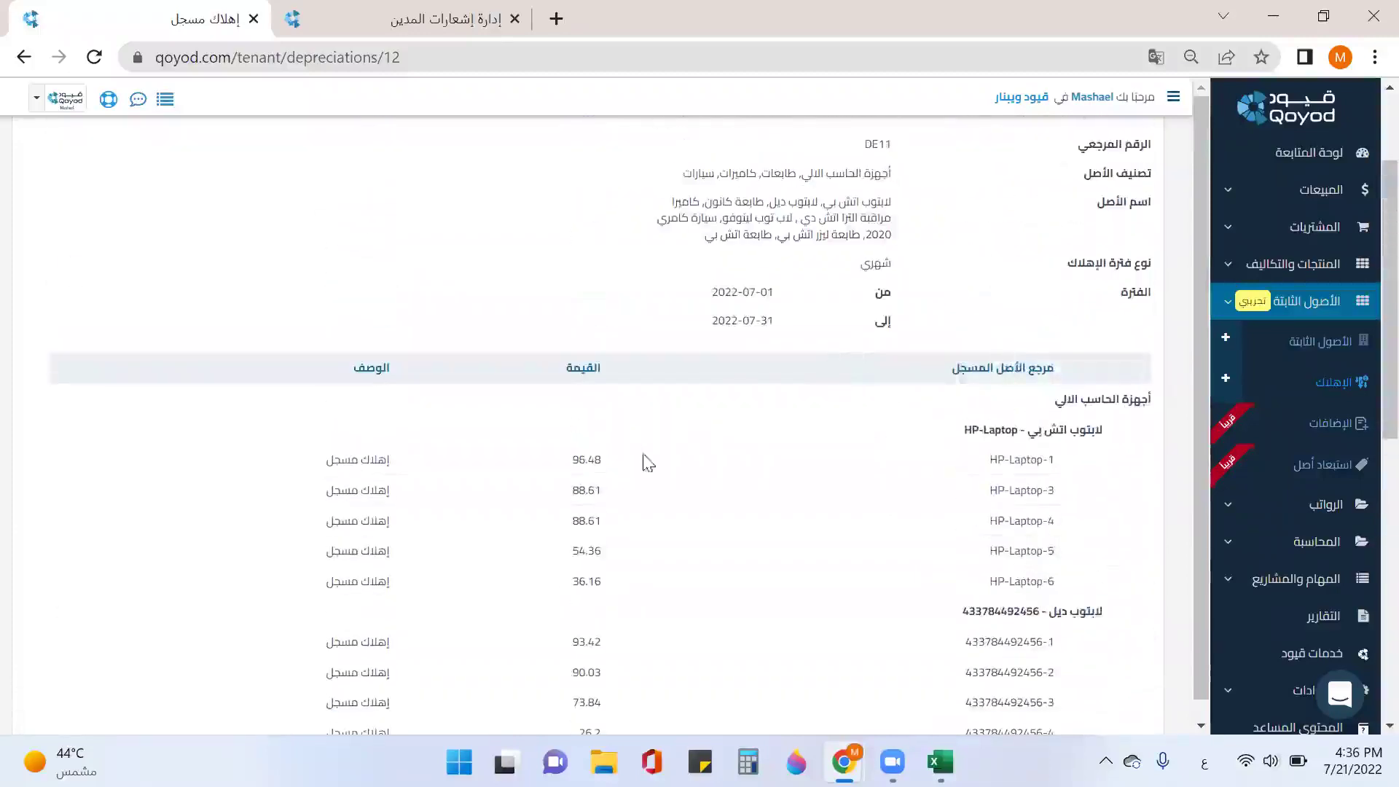
left_click(1021, 461)
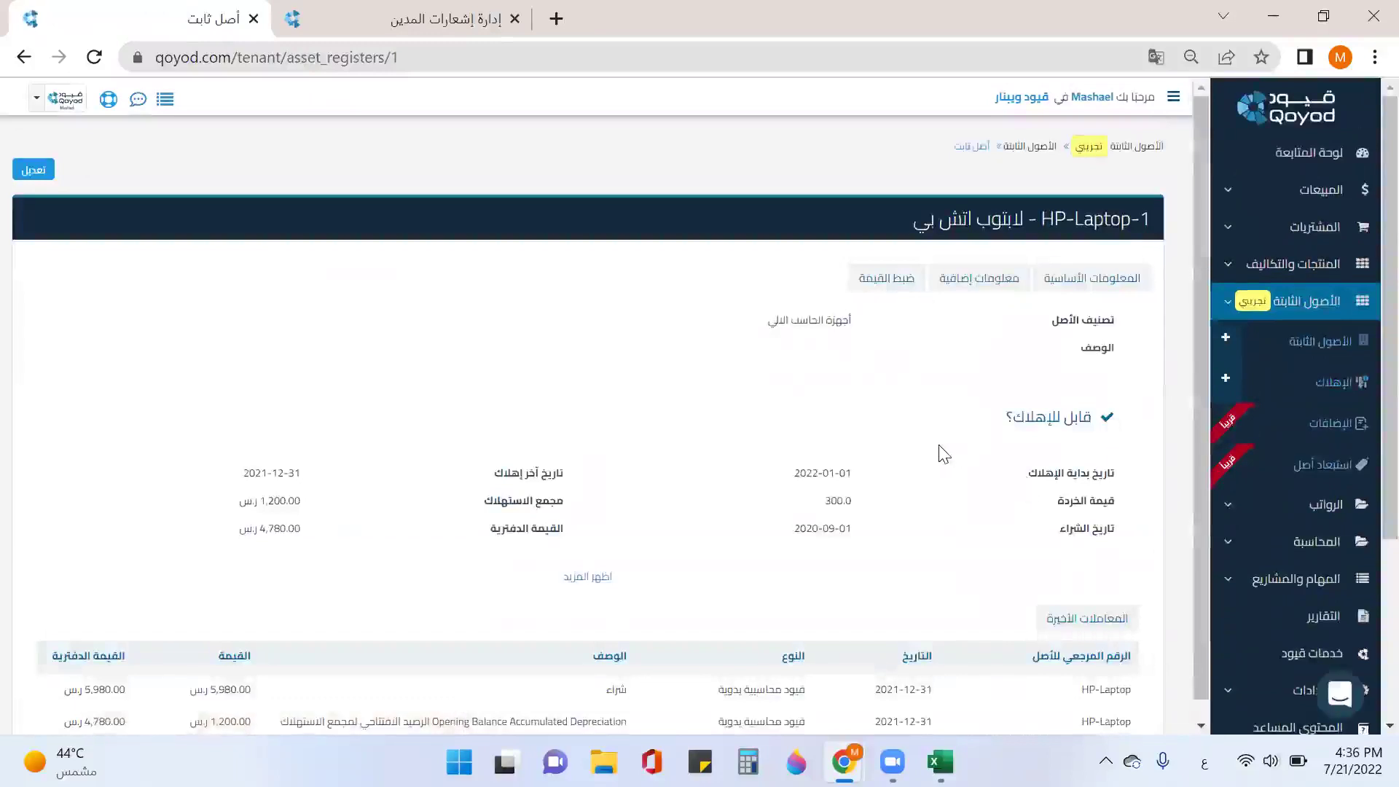
Step: Show HP-Laptop-1's serial SN3249023, barcode, nursery project, Dammam location and transfer history
scroll(943, 453, "down", 3)
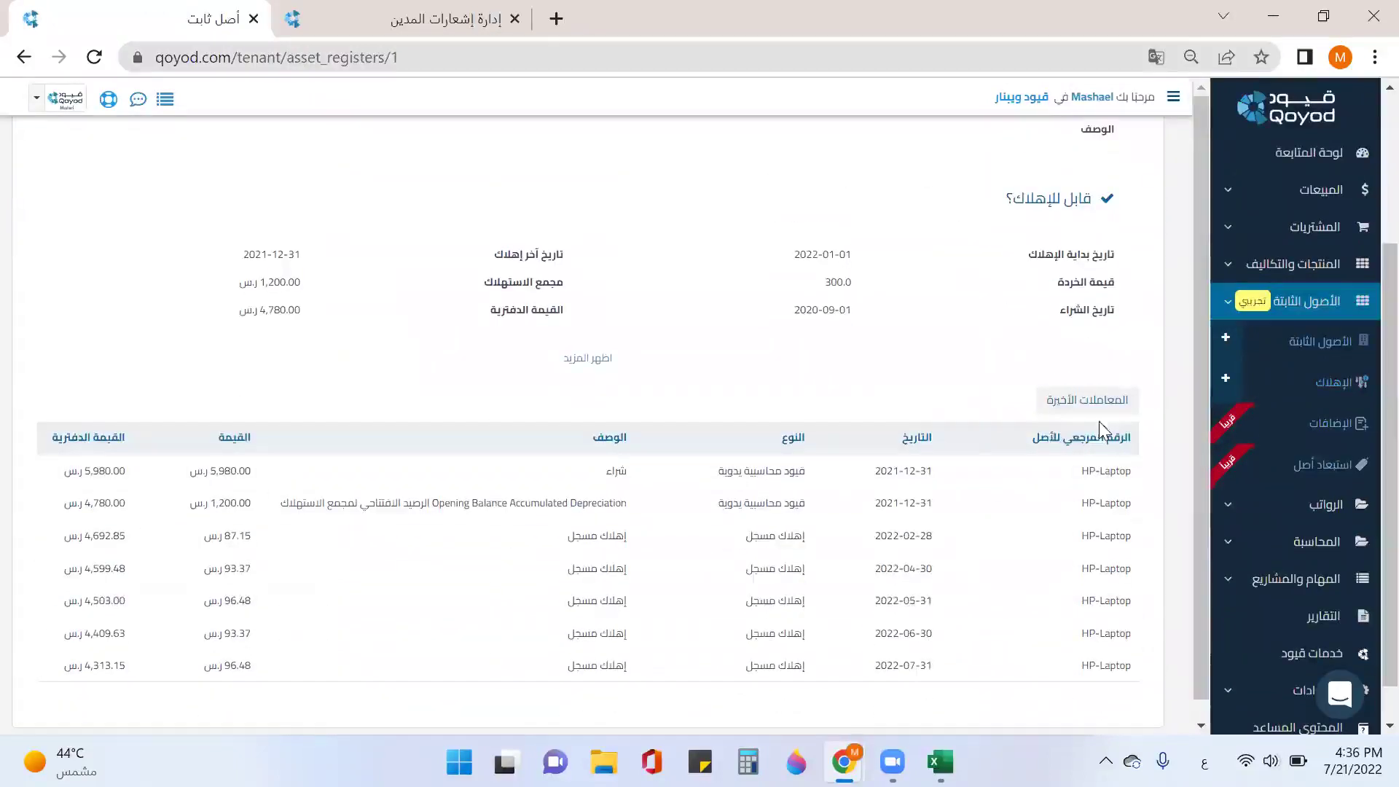
scroll(906, 483, "down", 1)
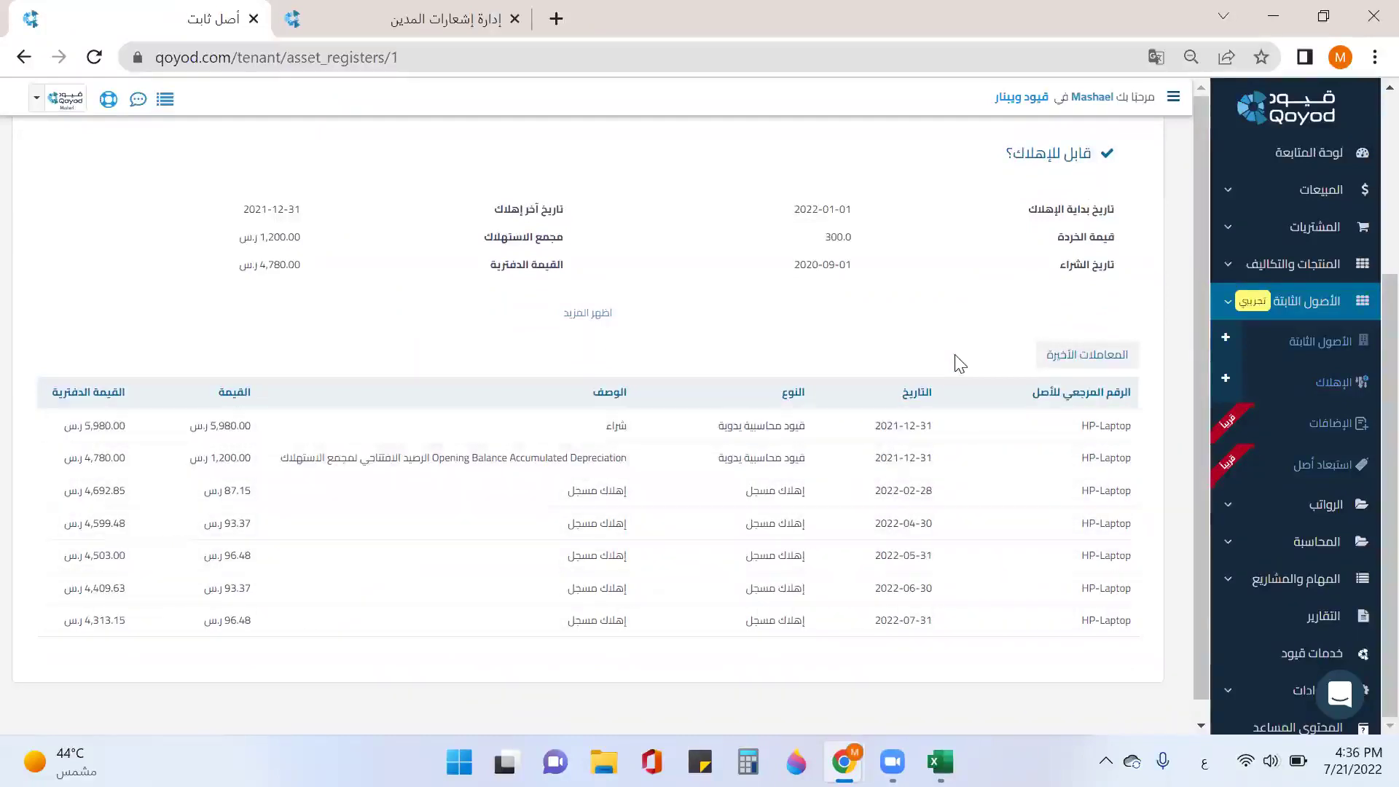
scroll(975, 343, "up", 4)
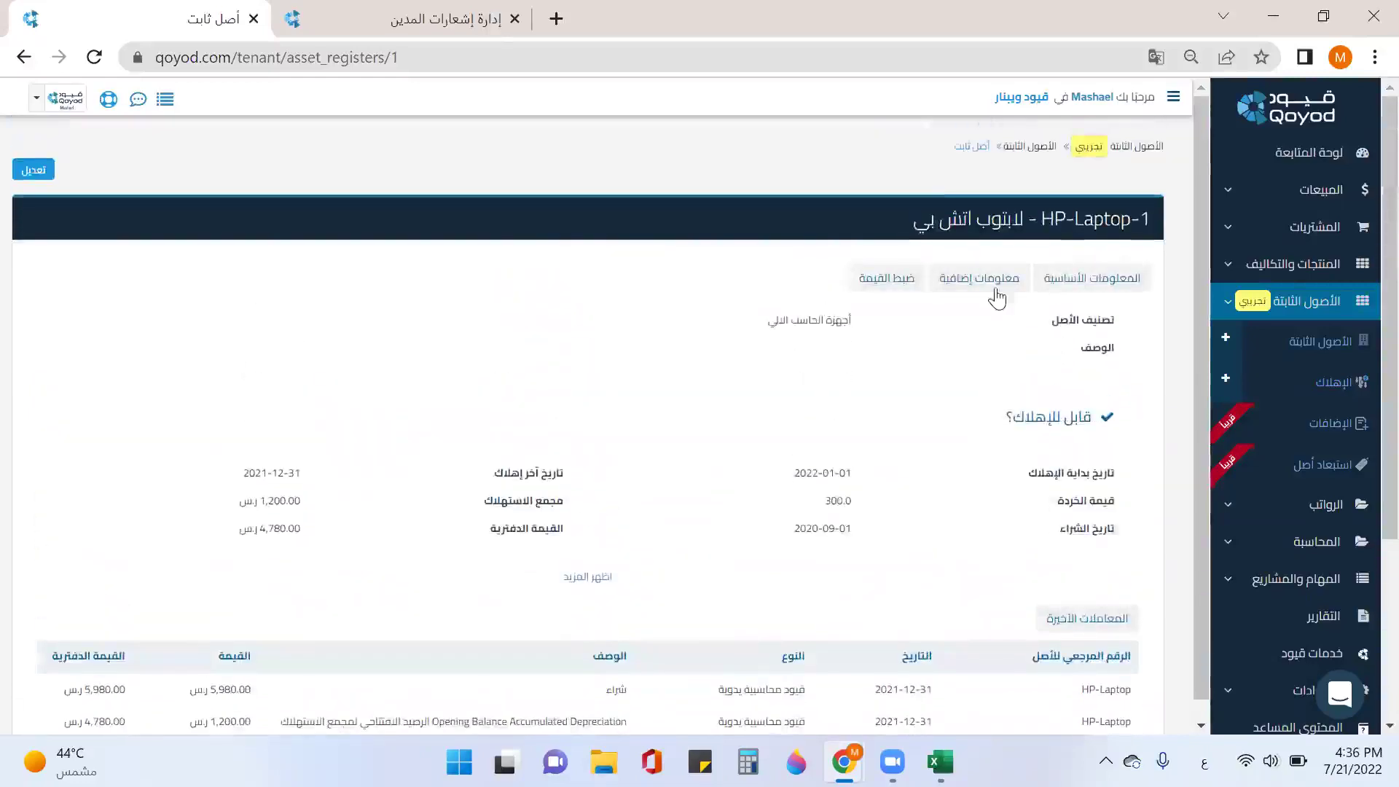
left_click(992, 280)
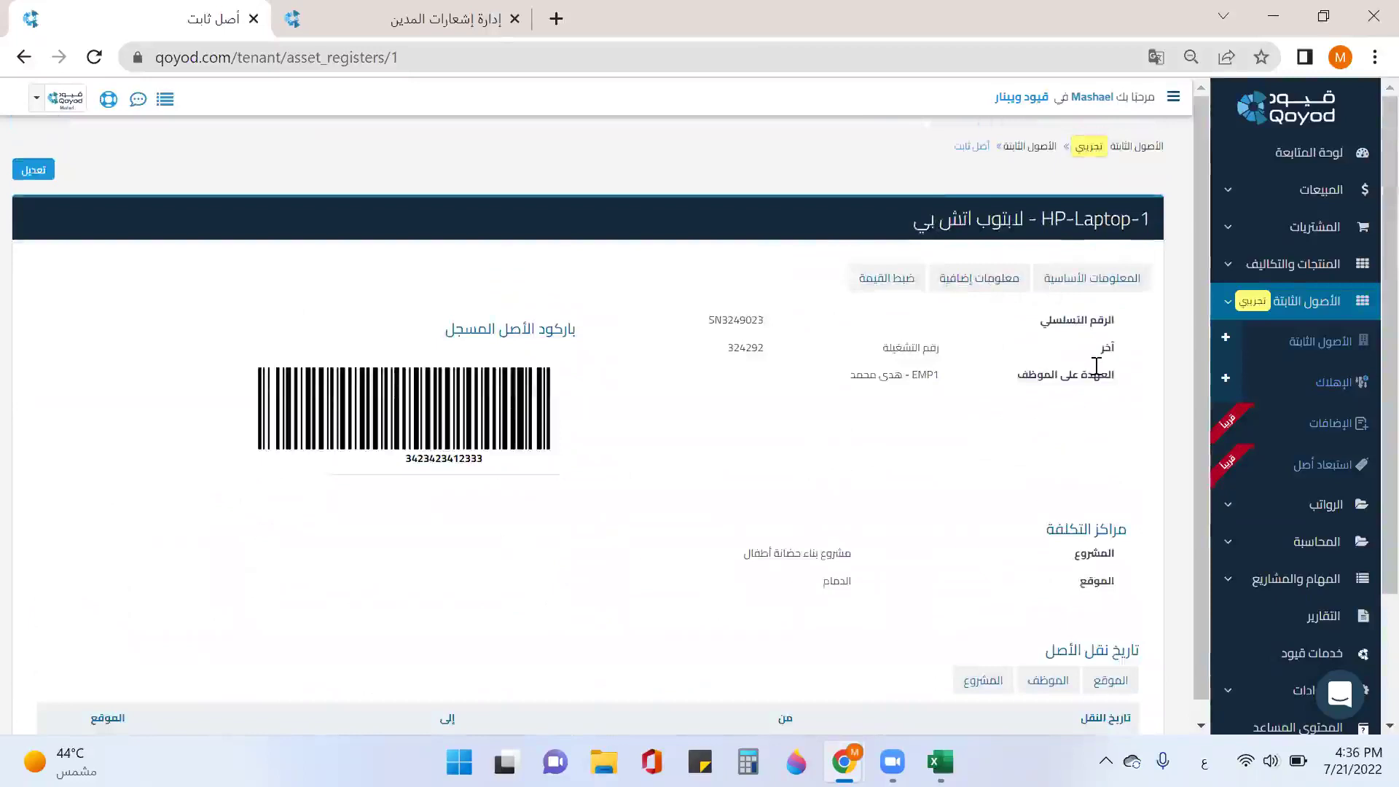
left_click_drag(1100, 381, 1106, 426)
scroll(1069, 426, "down", 2)
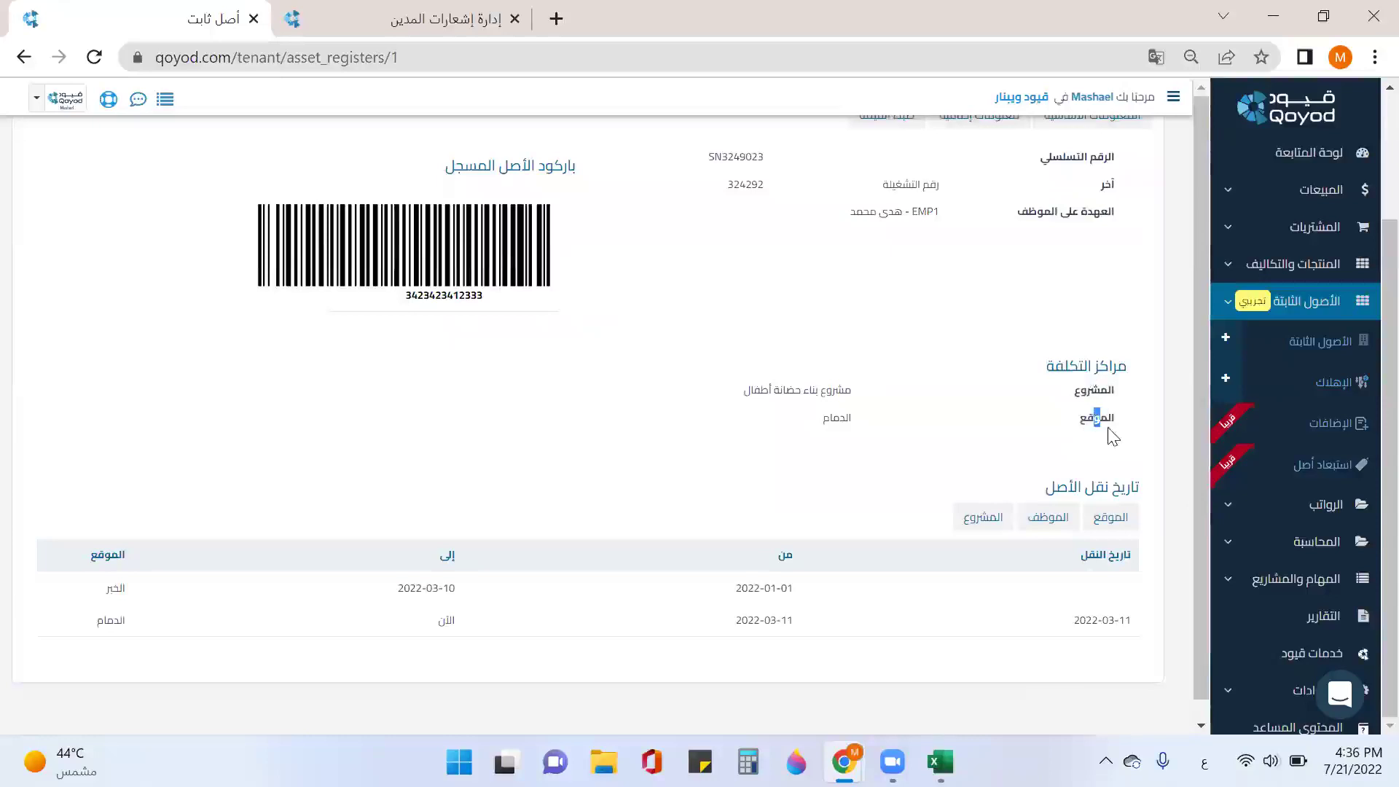
scroll(1049, 434, "up", 2)
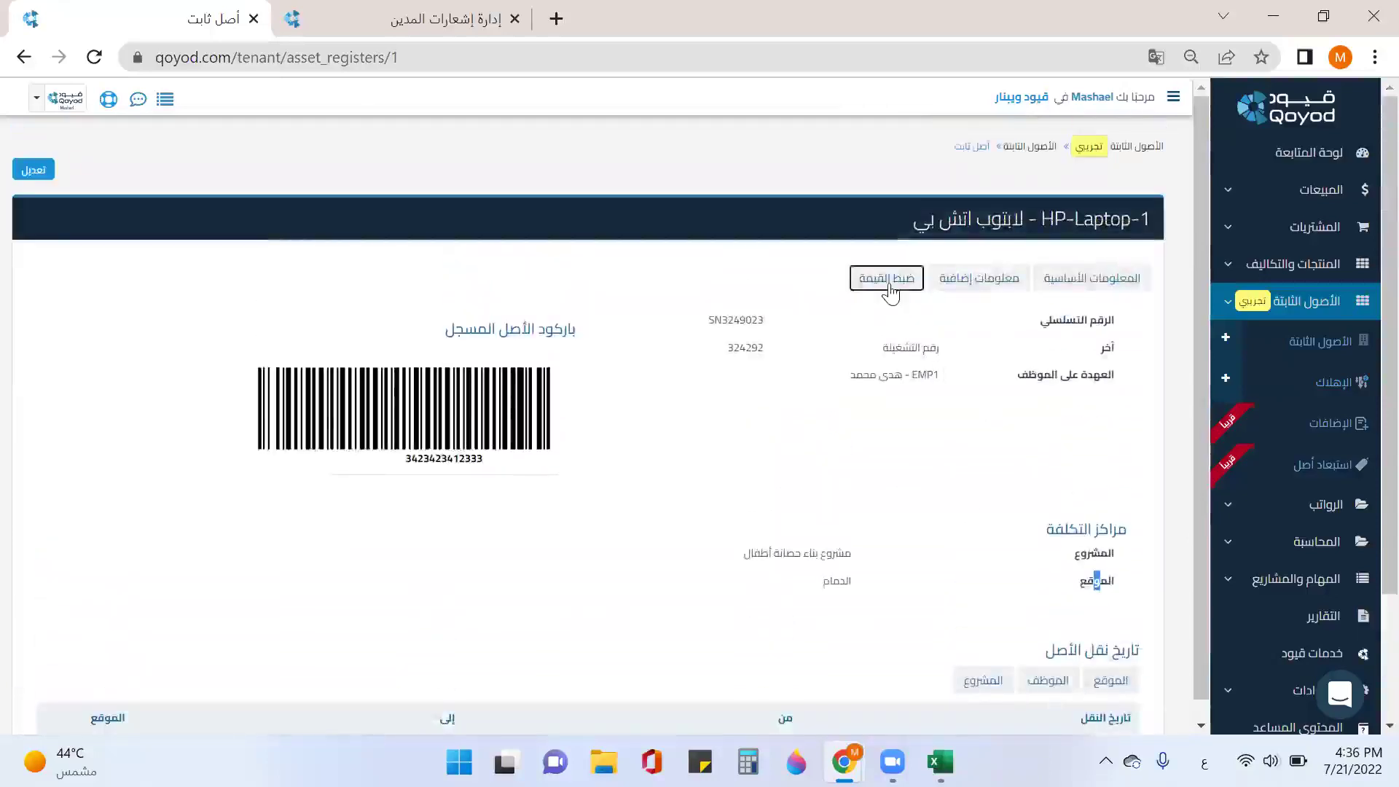
Step: Display HP-Laptop-1's value adjustments, from the 5,980.00 purchase through DE1–DE11 to 4,313.15
left_click(888, 287)
scroll(904, 372, "down", 1)
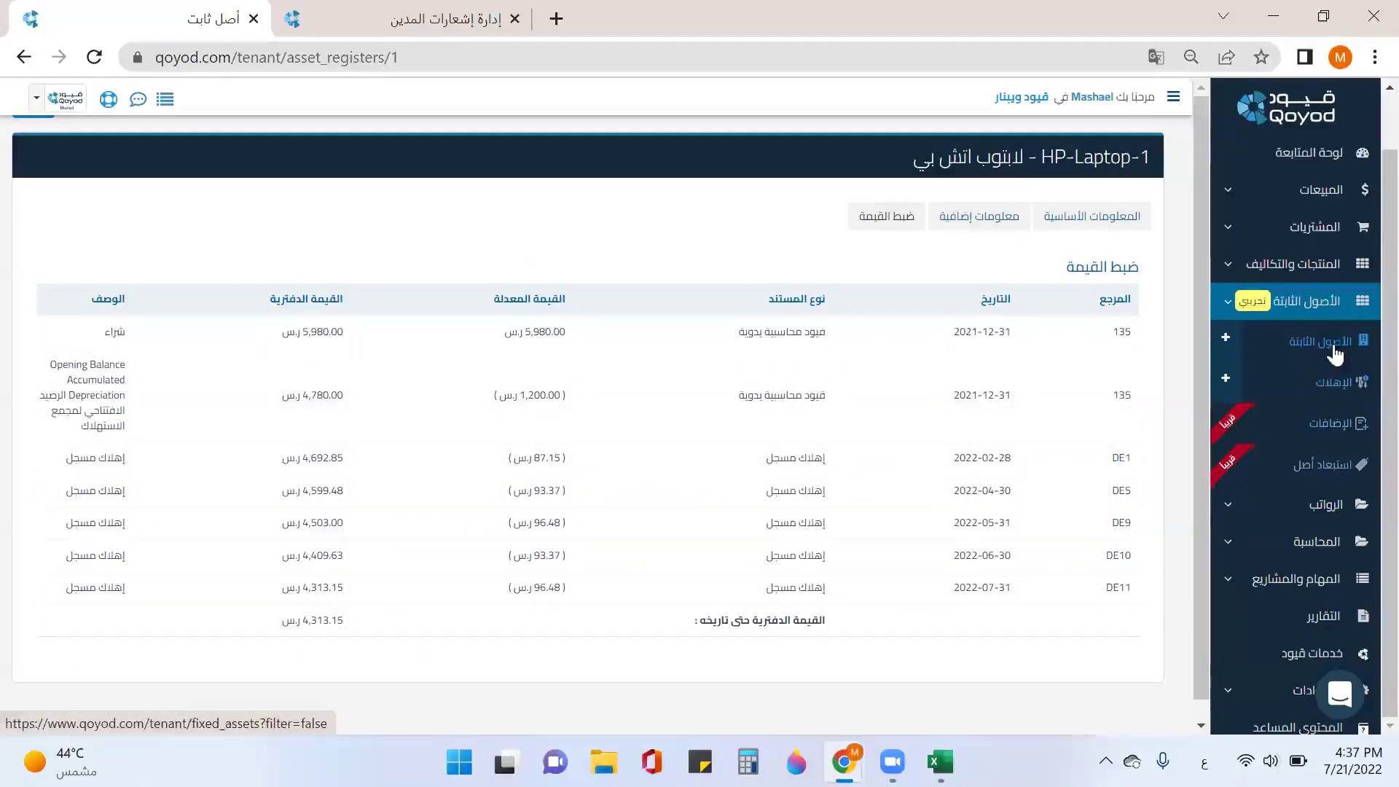
Step: Check the depreciation entries list, then move to the fixed assets list and its asset transfers
left_click(1330, 379)
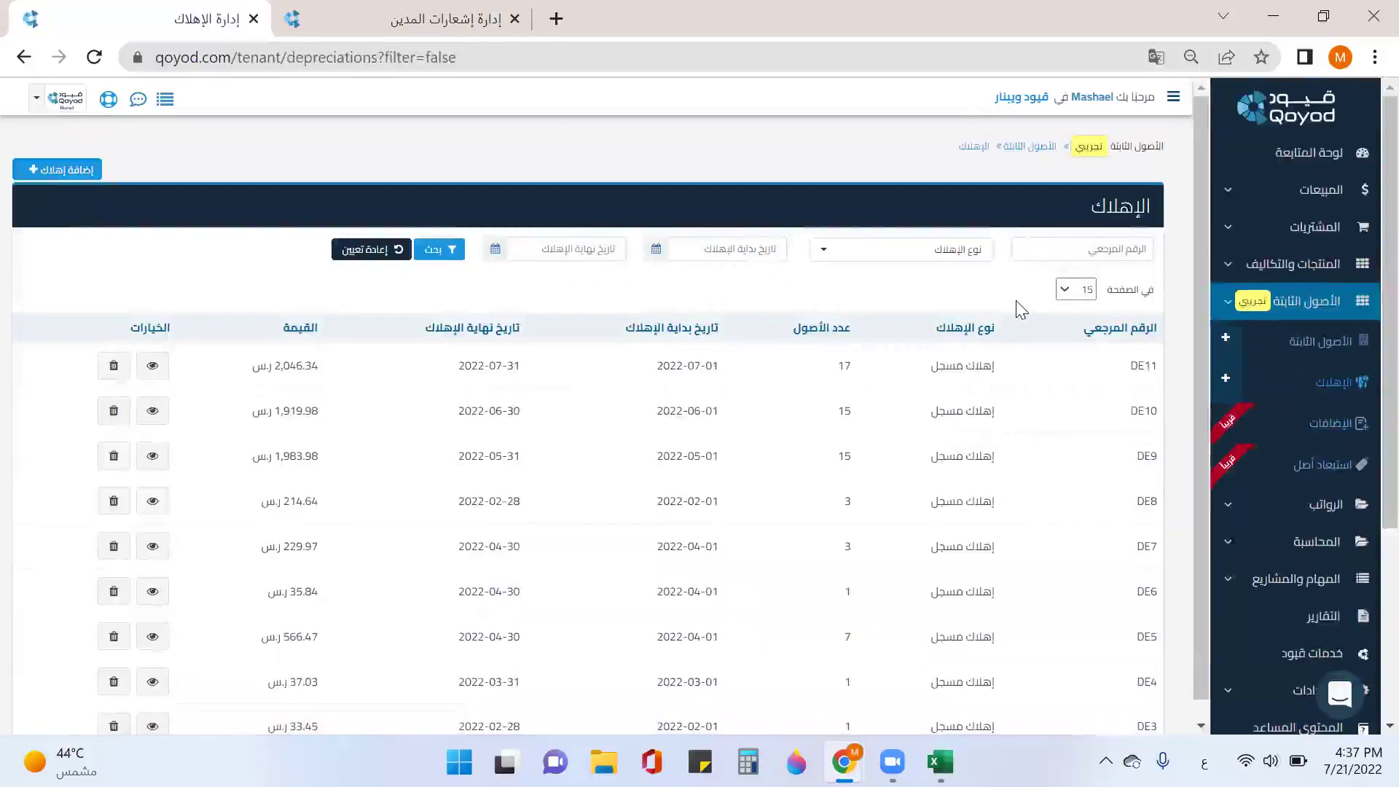
left_click(940, 254)
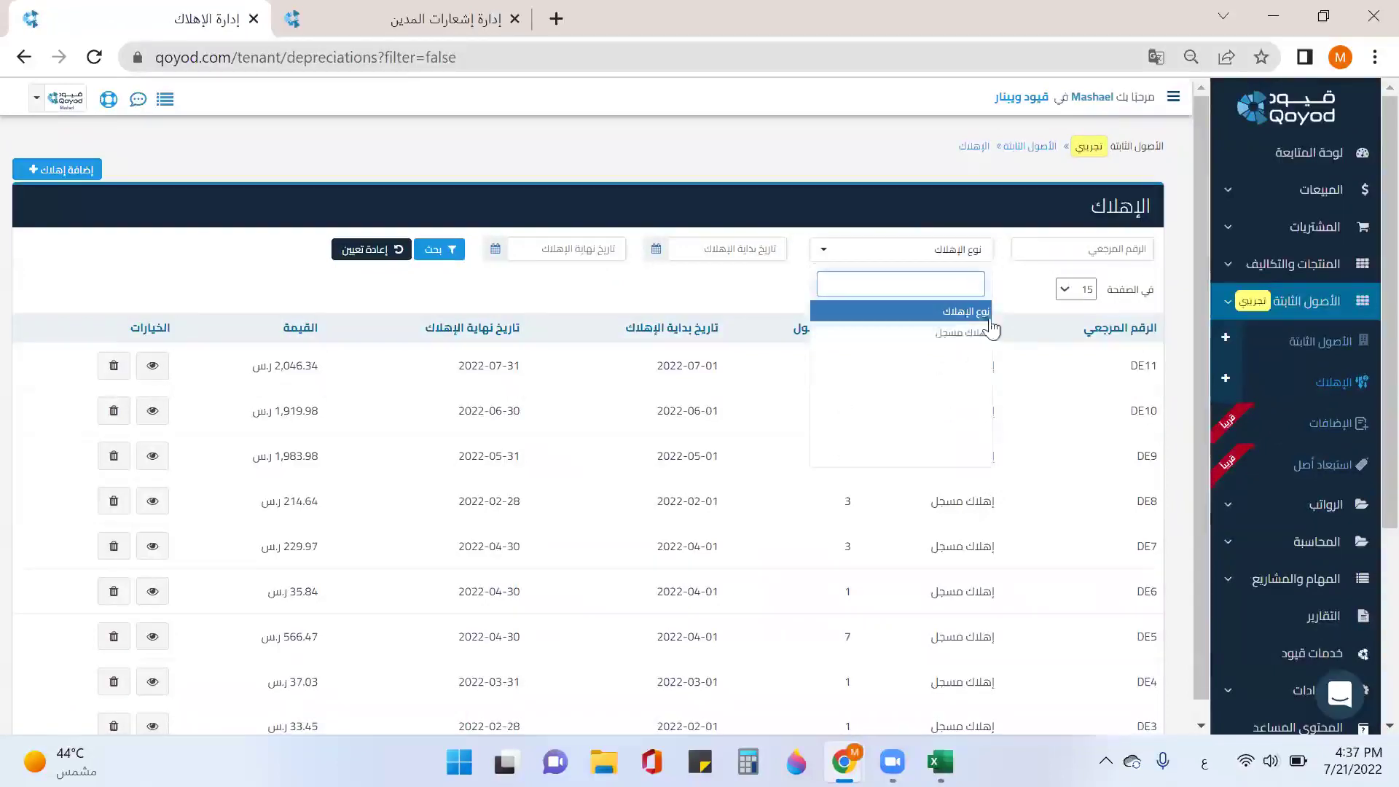
left_click(758, 279)
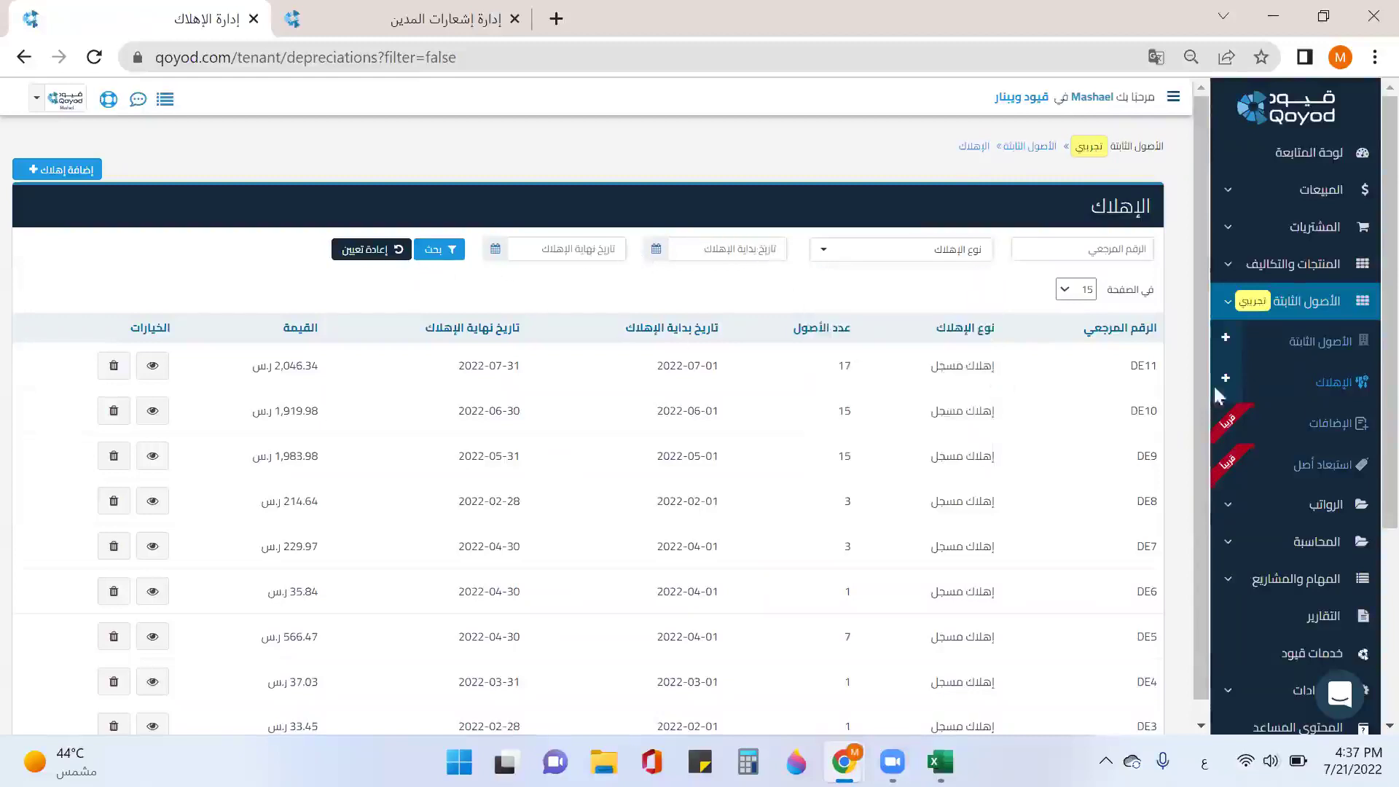
left_click(1322, 343)
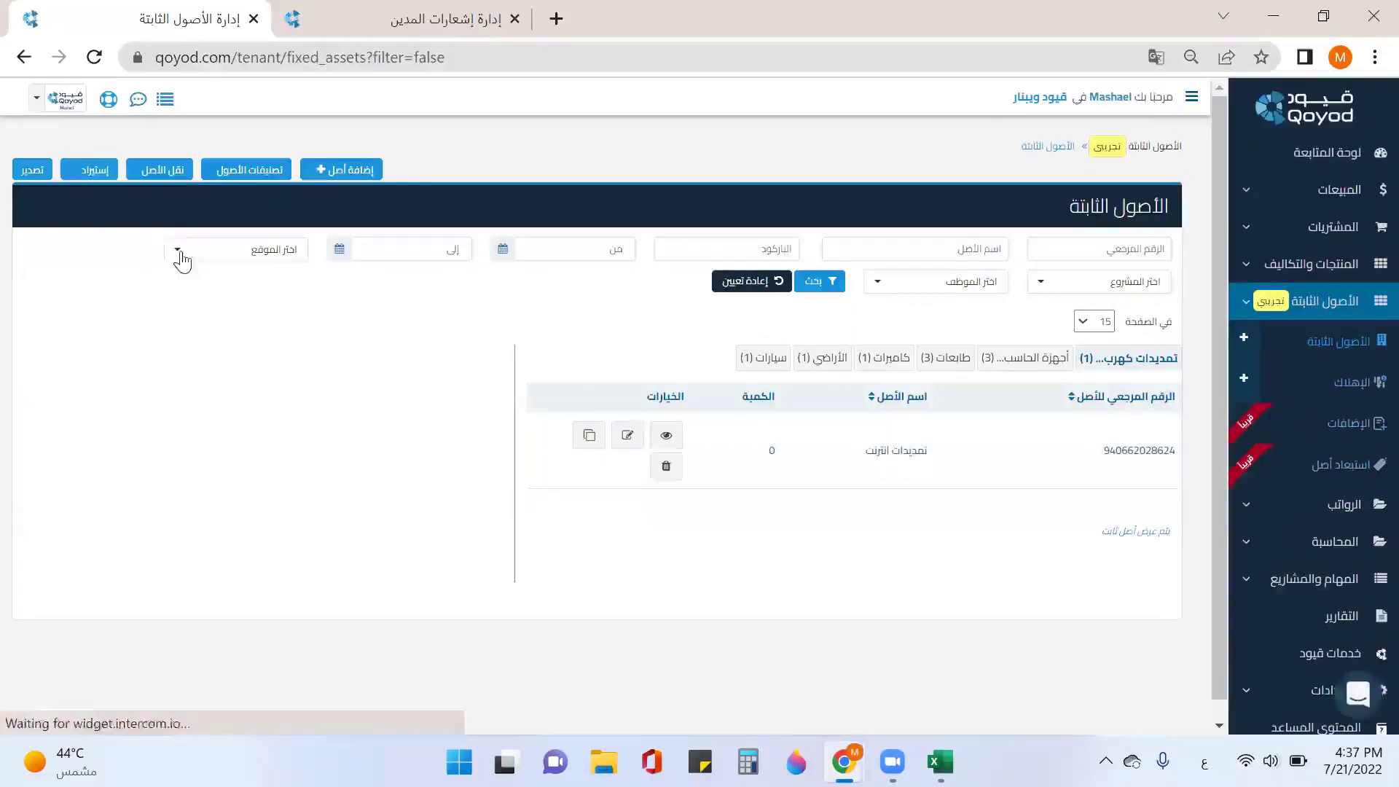
left_click(172, 174)
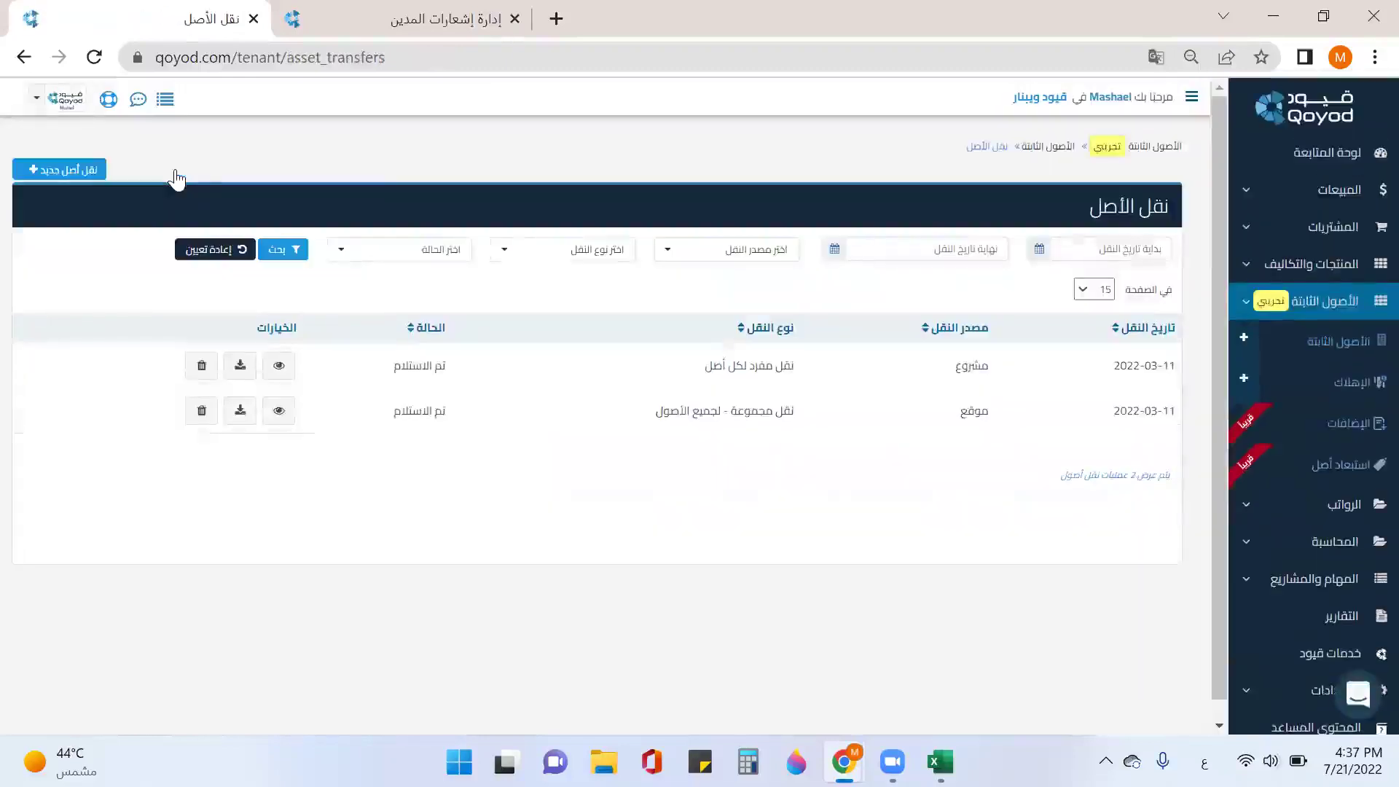
Step: Begin a new asset transfer dated 2022-07-21 for the أجهزة الحاسب الالي category
left_click(87, 170)
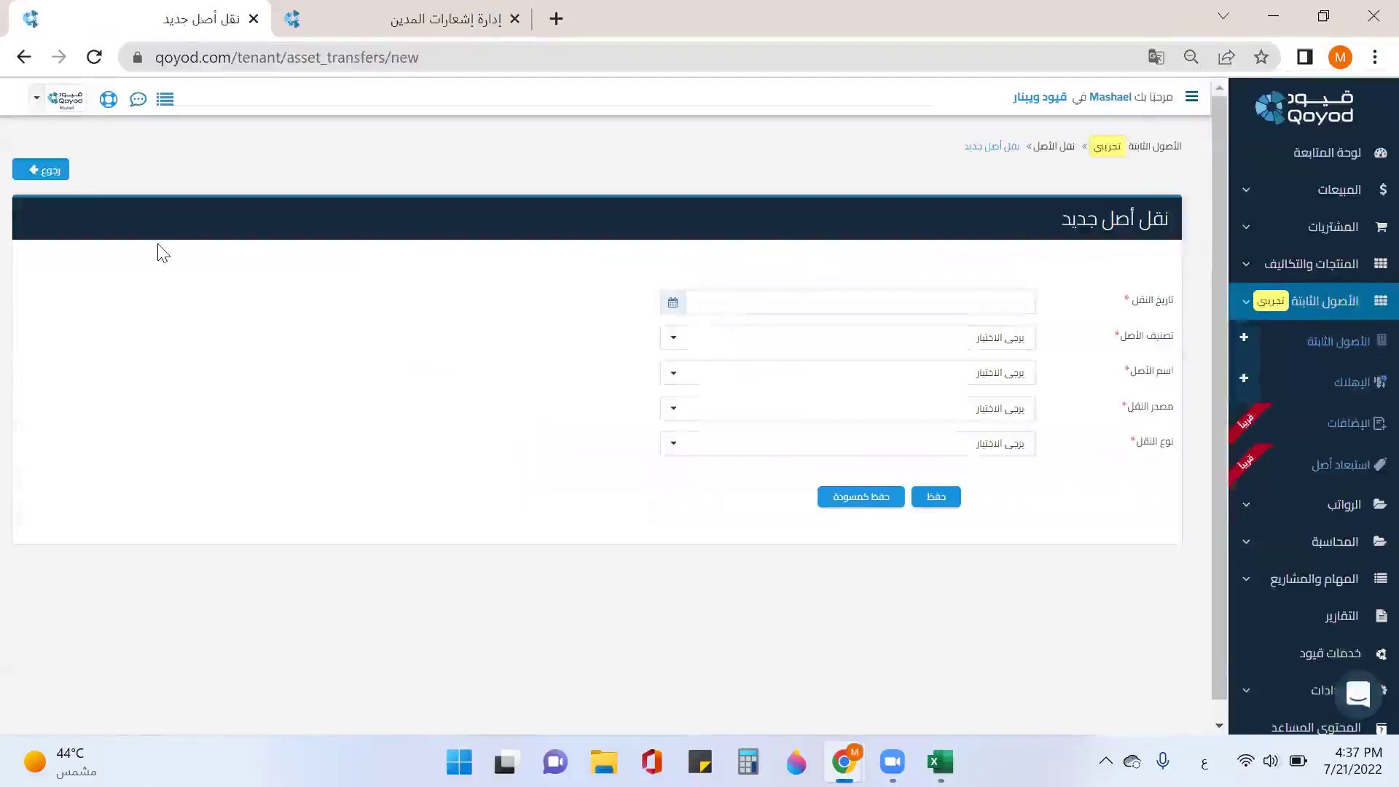
left_click(682, 303)
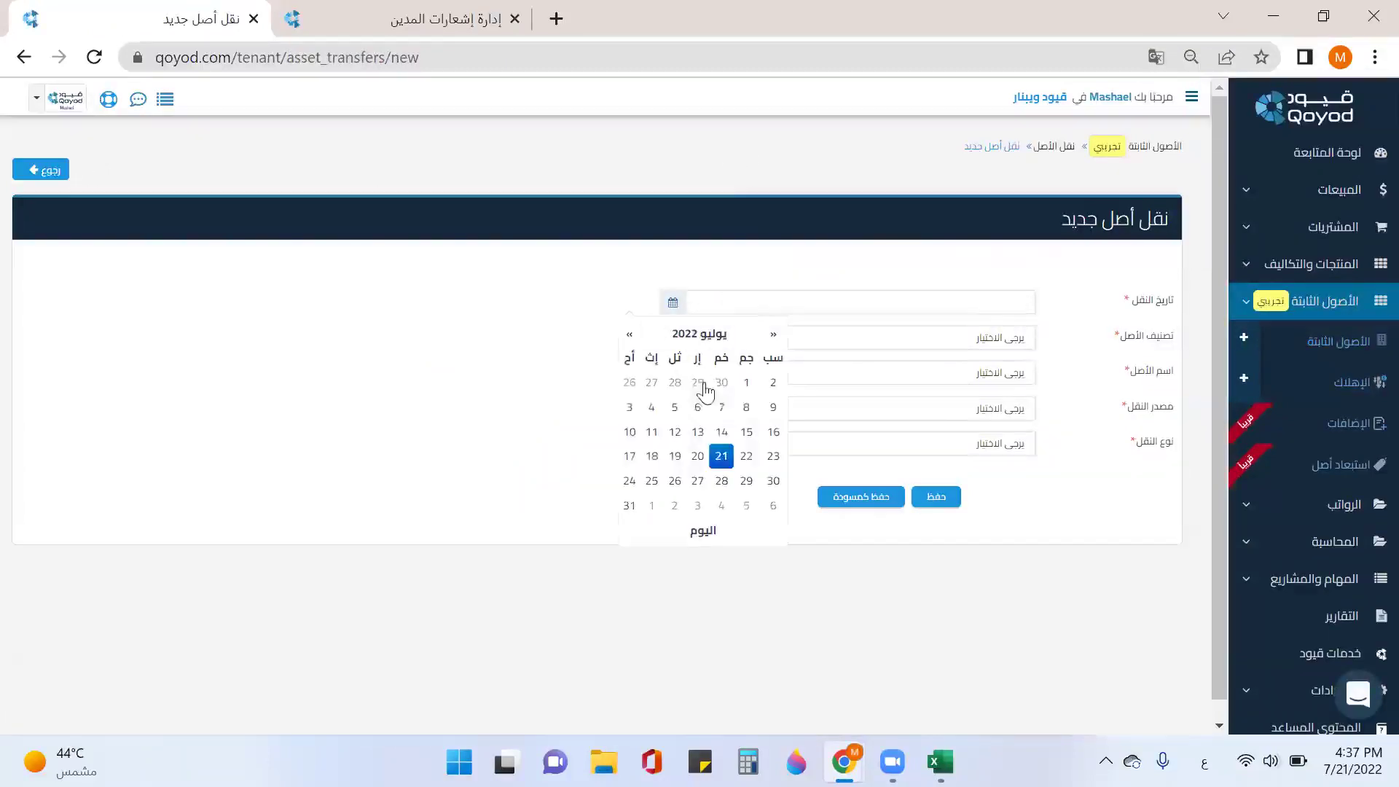
left_click(723, 458)
left_click(967, 351)
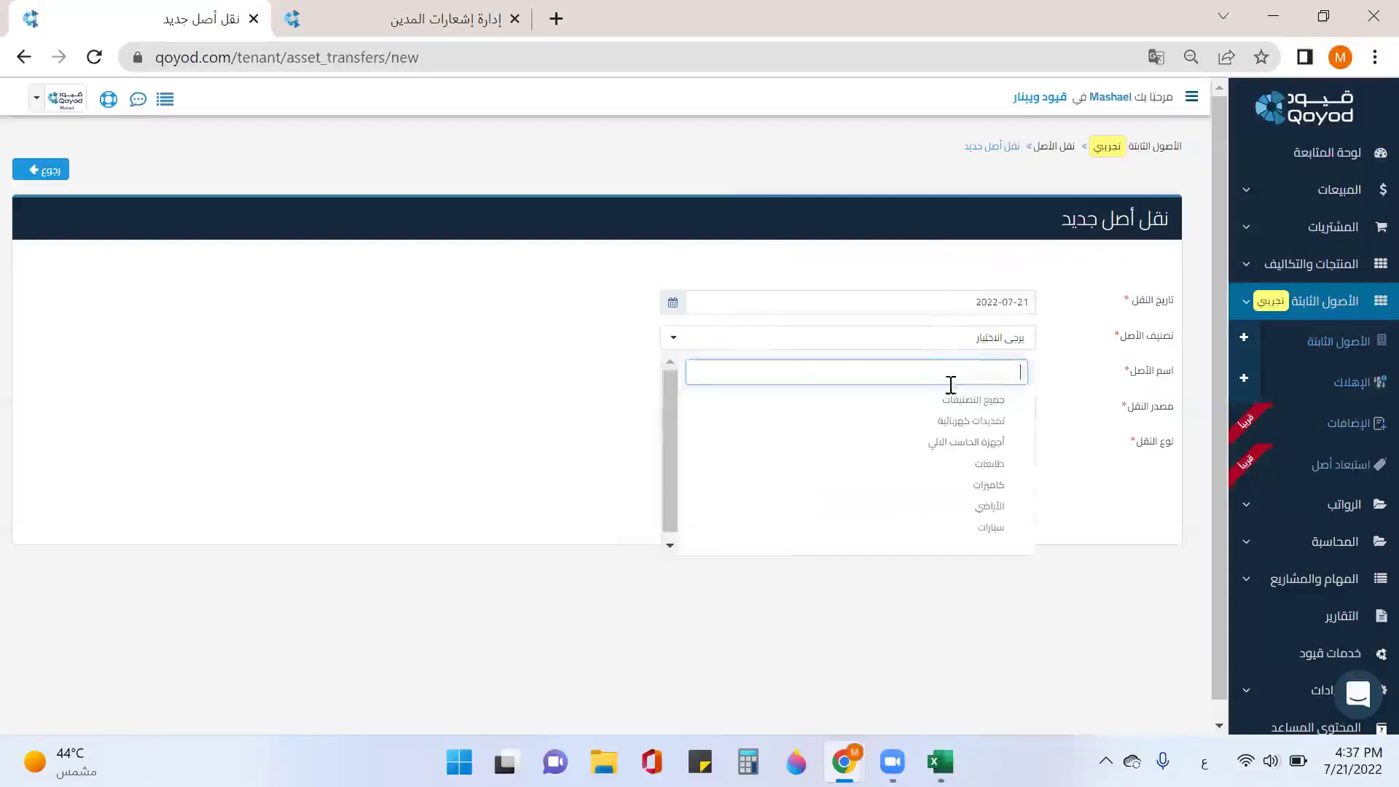
left_click(956, 452)
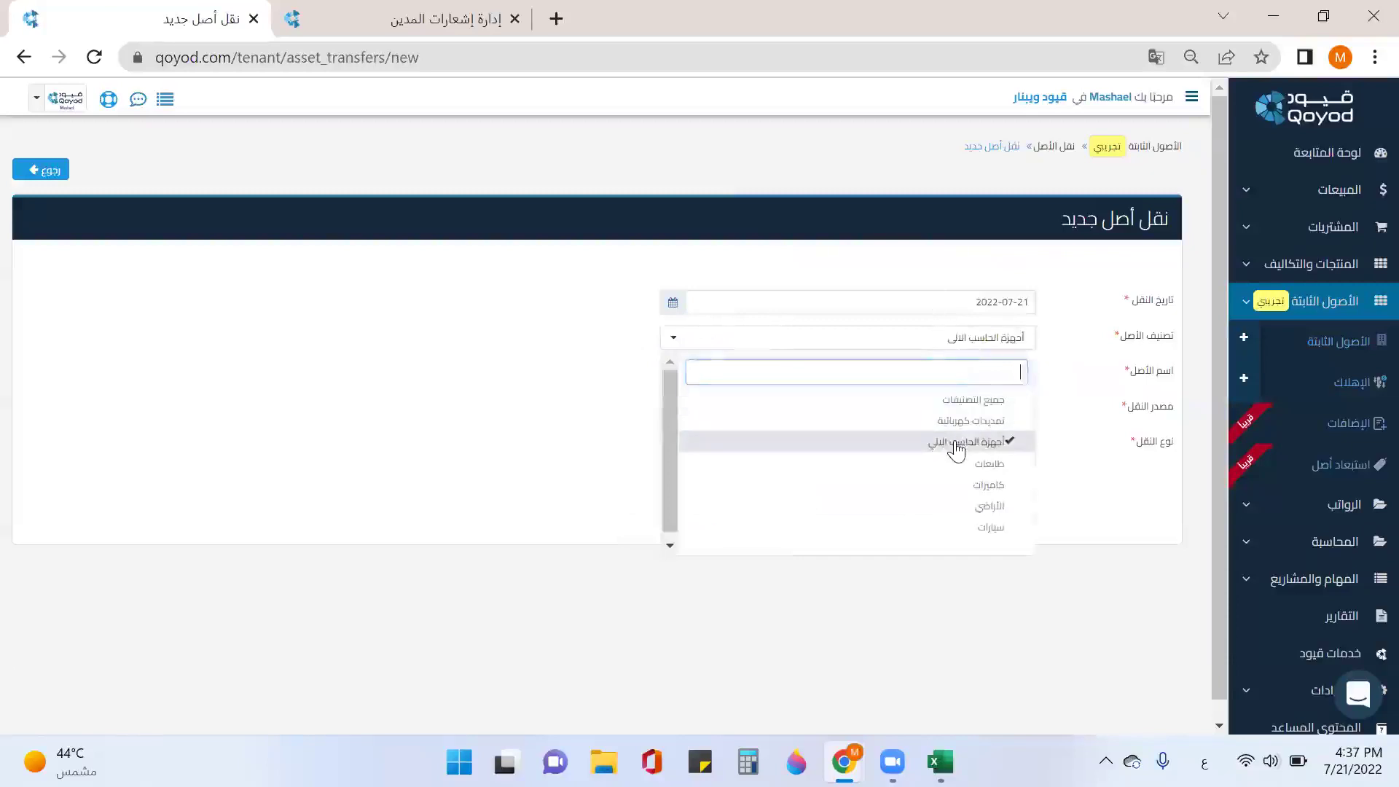
left_click(1061, 394)
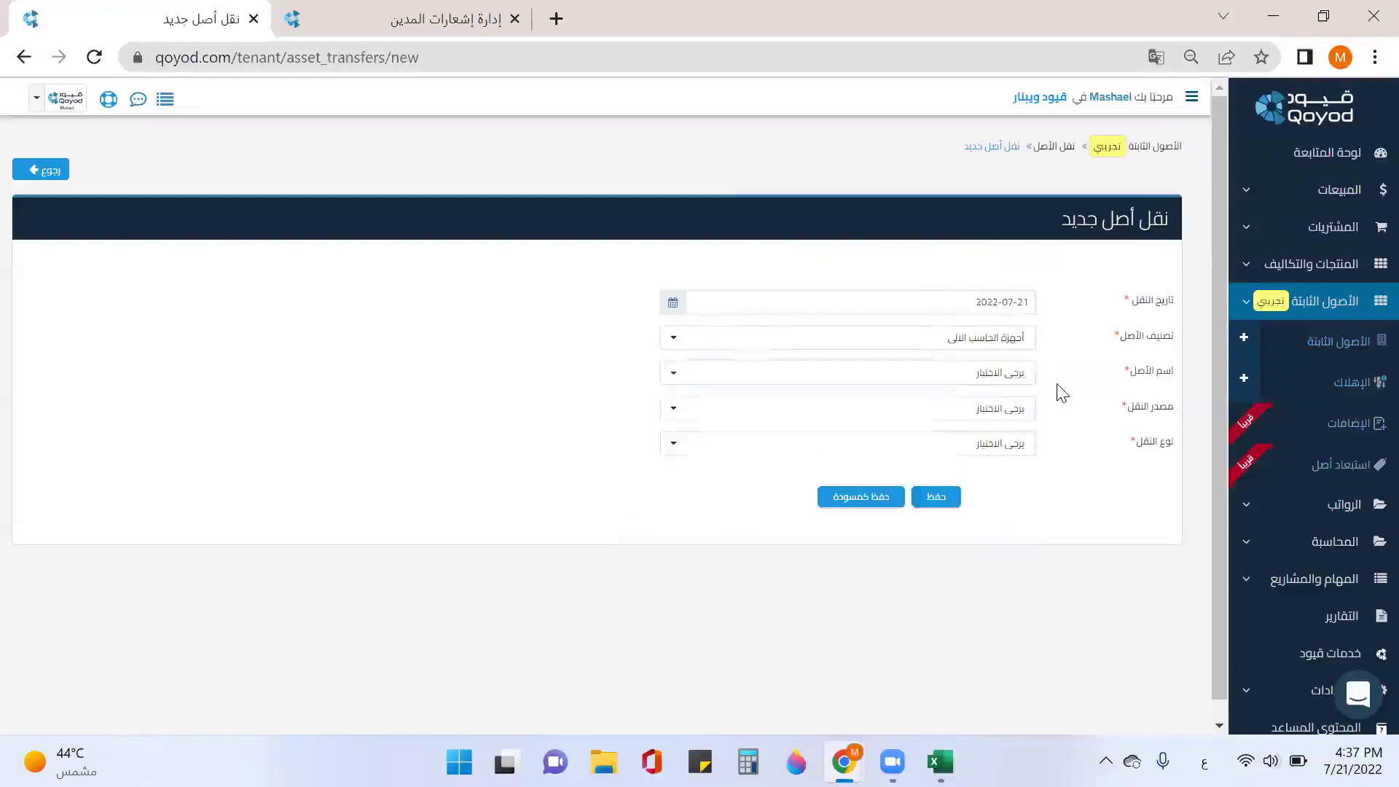
Step: Include the HP, Dell and Lenovo laptops and all assets, with location as the transfer source
left_click(999, 375)
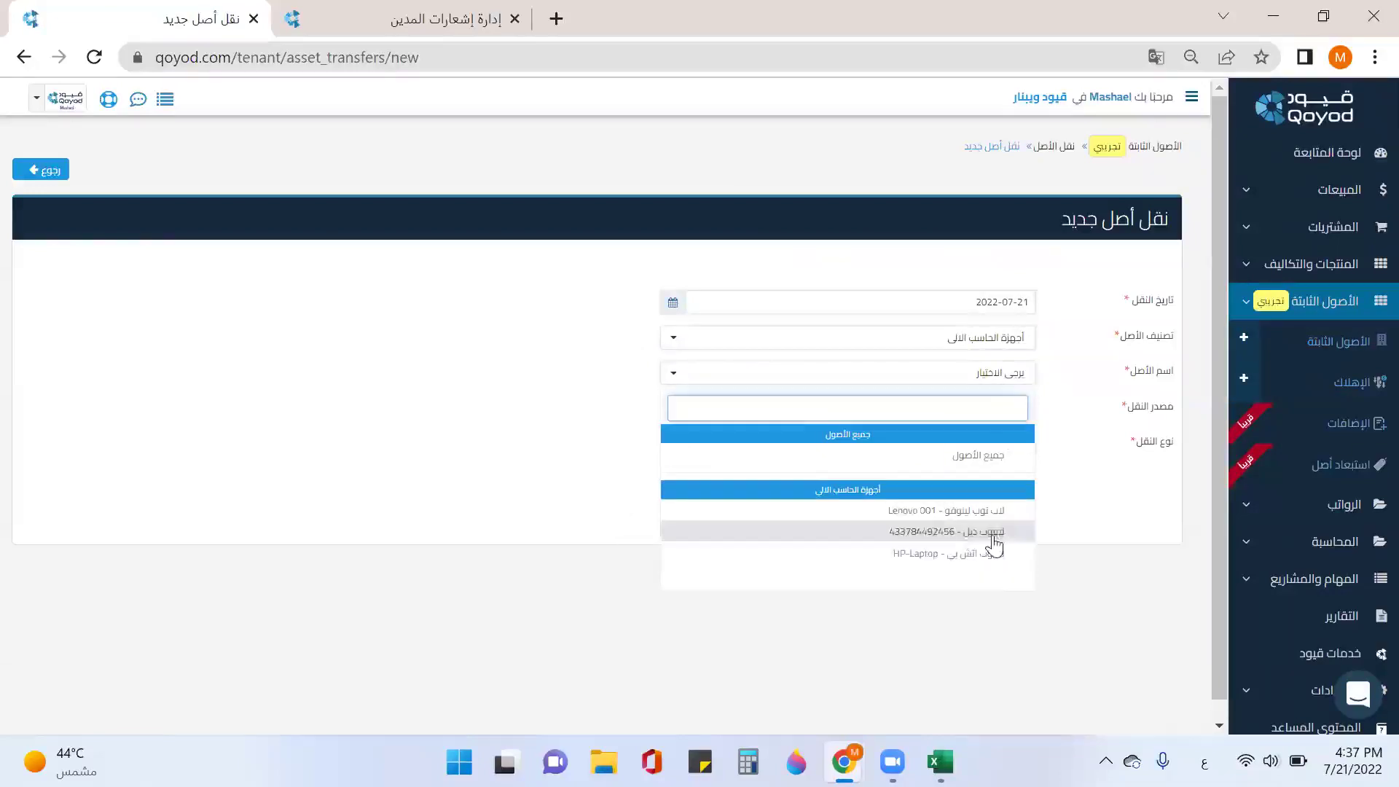
left_click(988, 557)
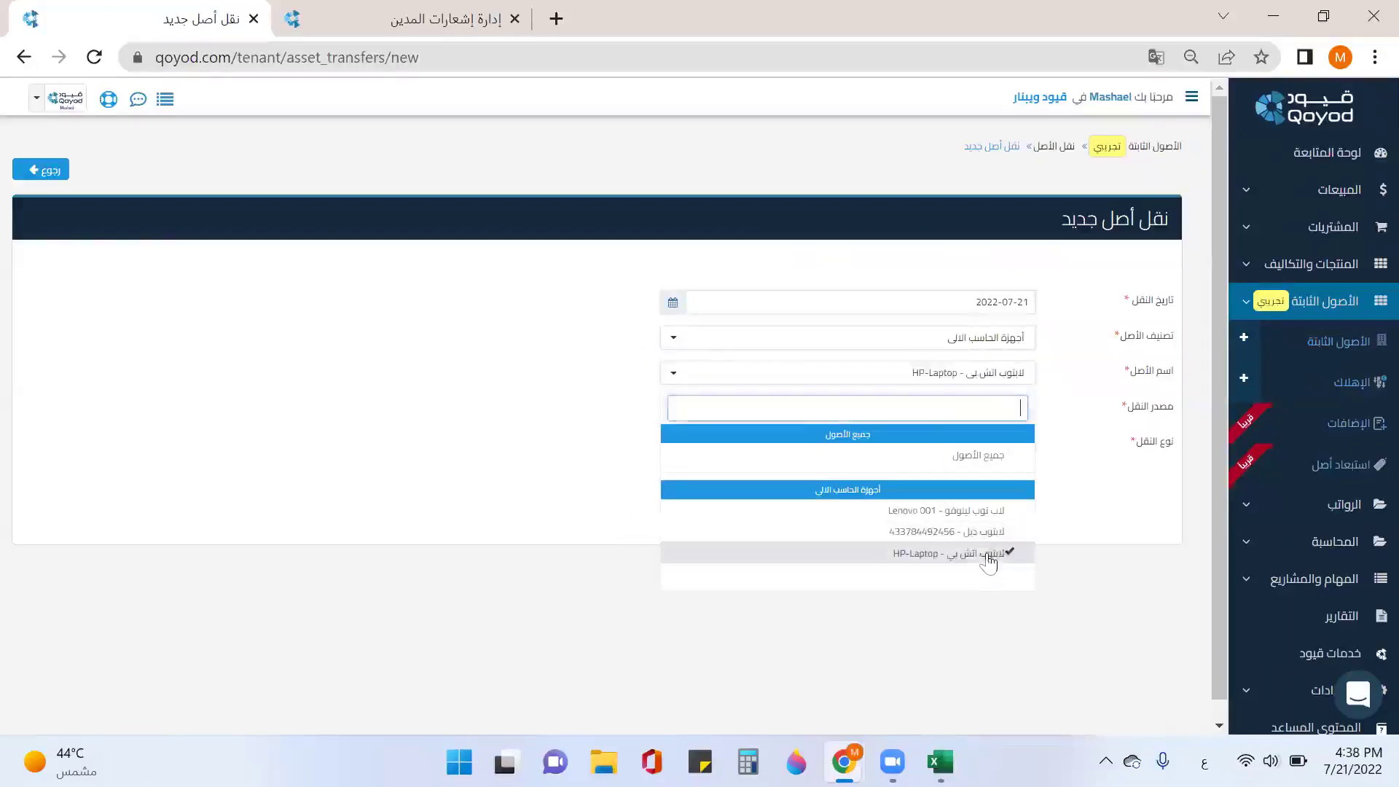
left_click(991, 531)
left_click(1092, 440)
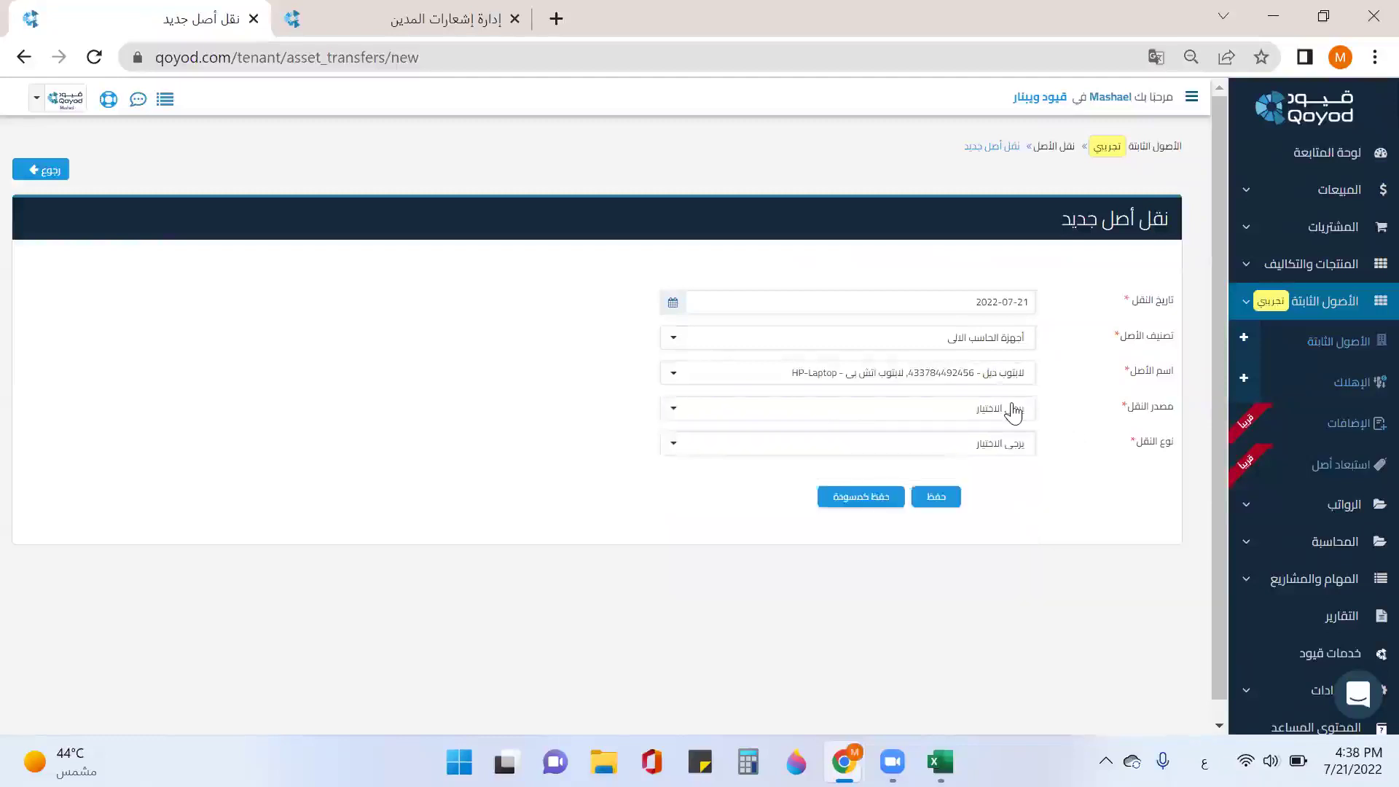
left_click(999, 372)
left_click(993, 457)
left_click(1077, 422)
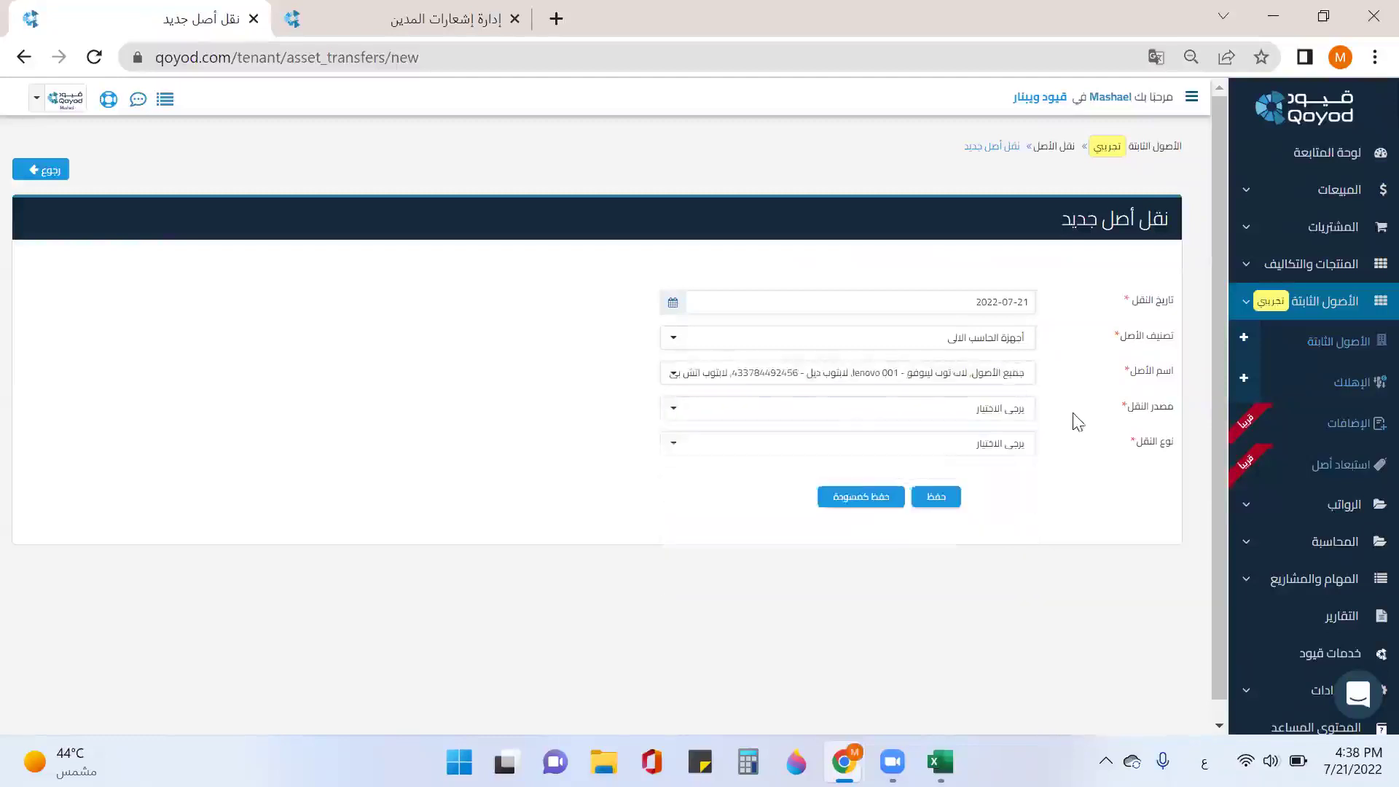
left_click(1009, 423)
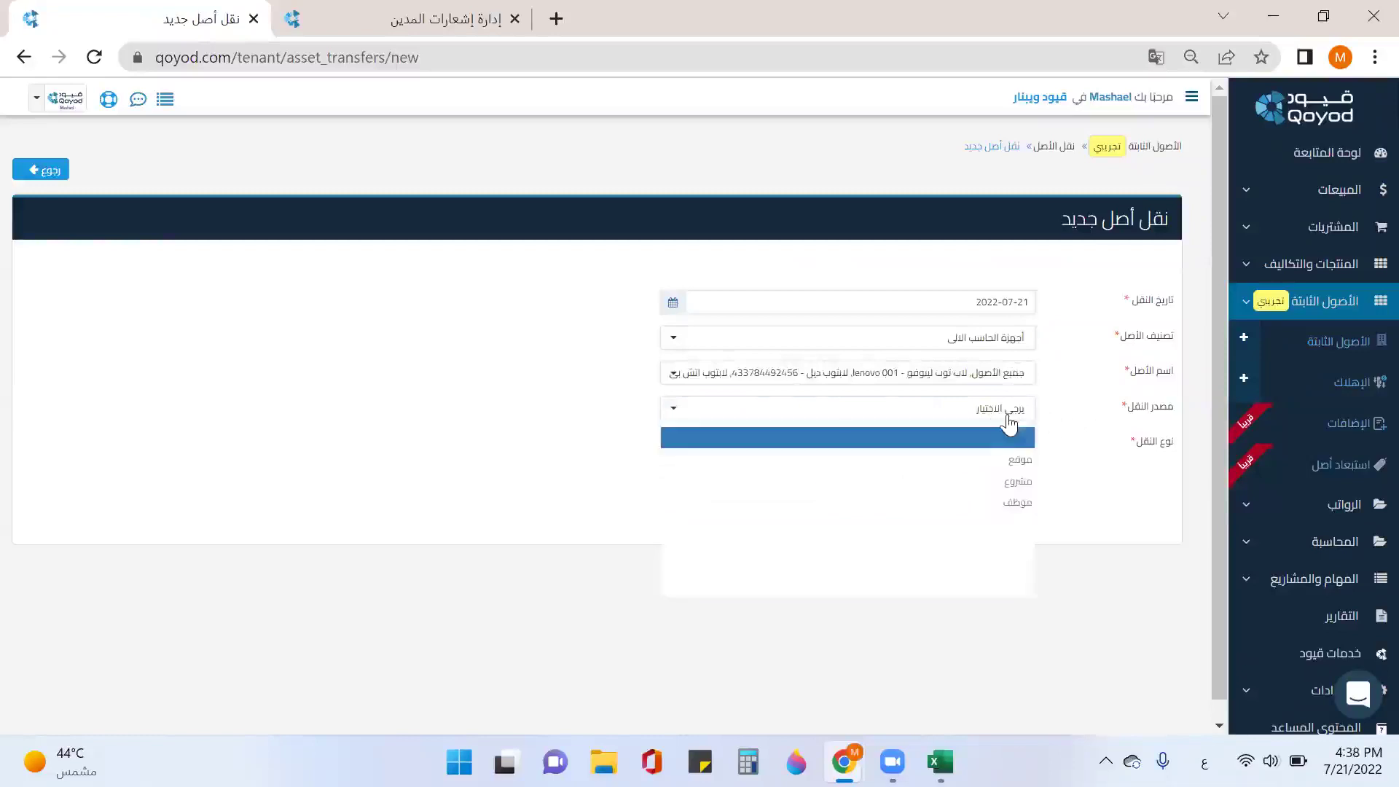
left_click(977, 466)
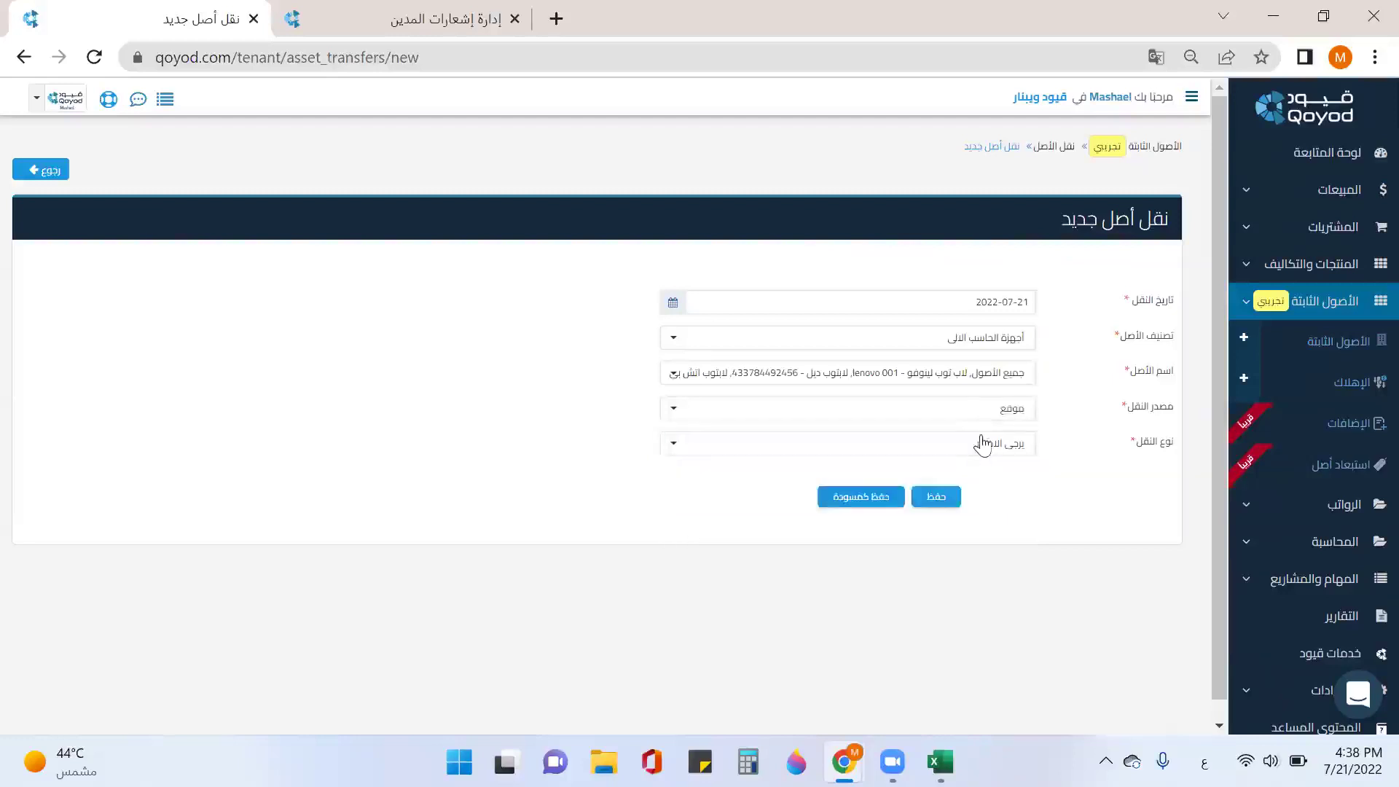
left_click(986, 447)
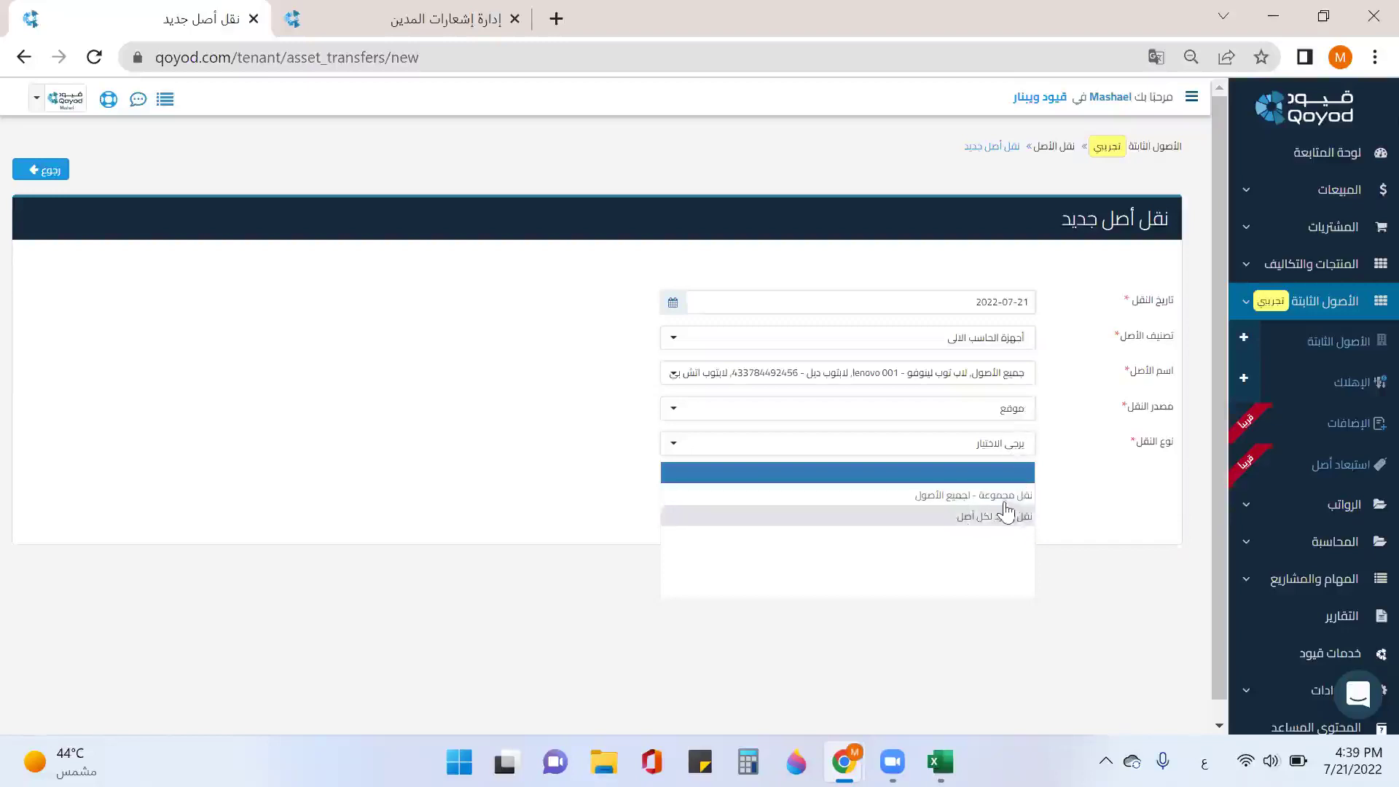
Step: Make it a group transfer from الدمام and add an asset reference row
left_click(1006, 499)
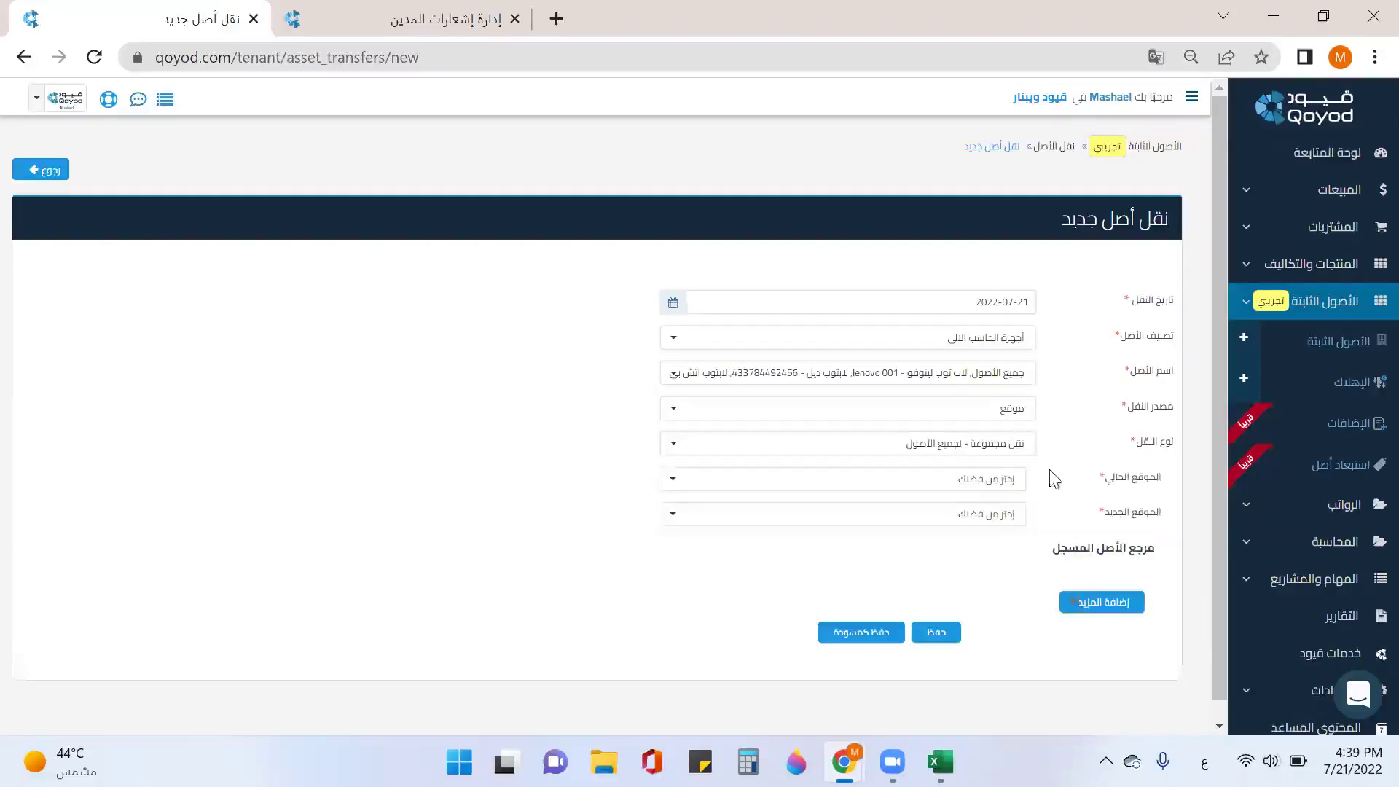
left_click(1005, 490)
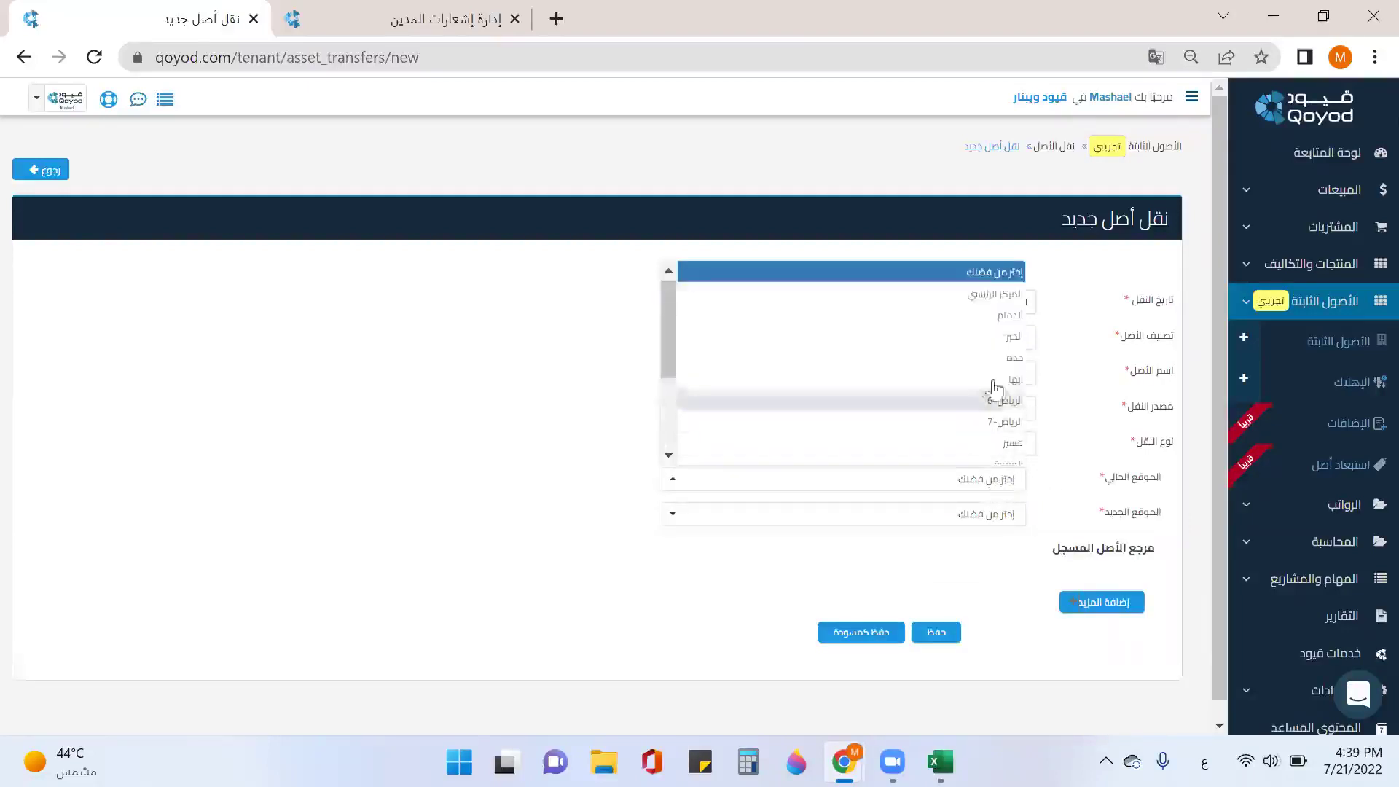
left_click(1008, 325)
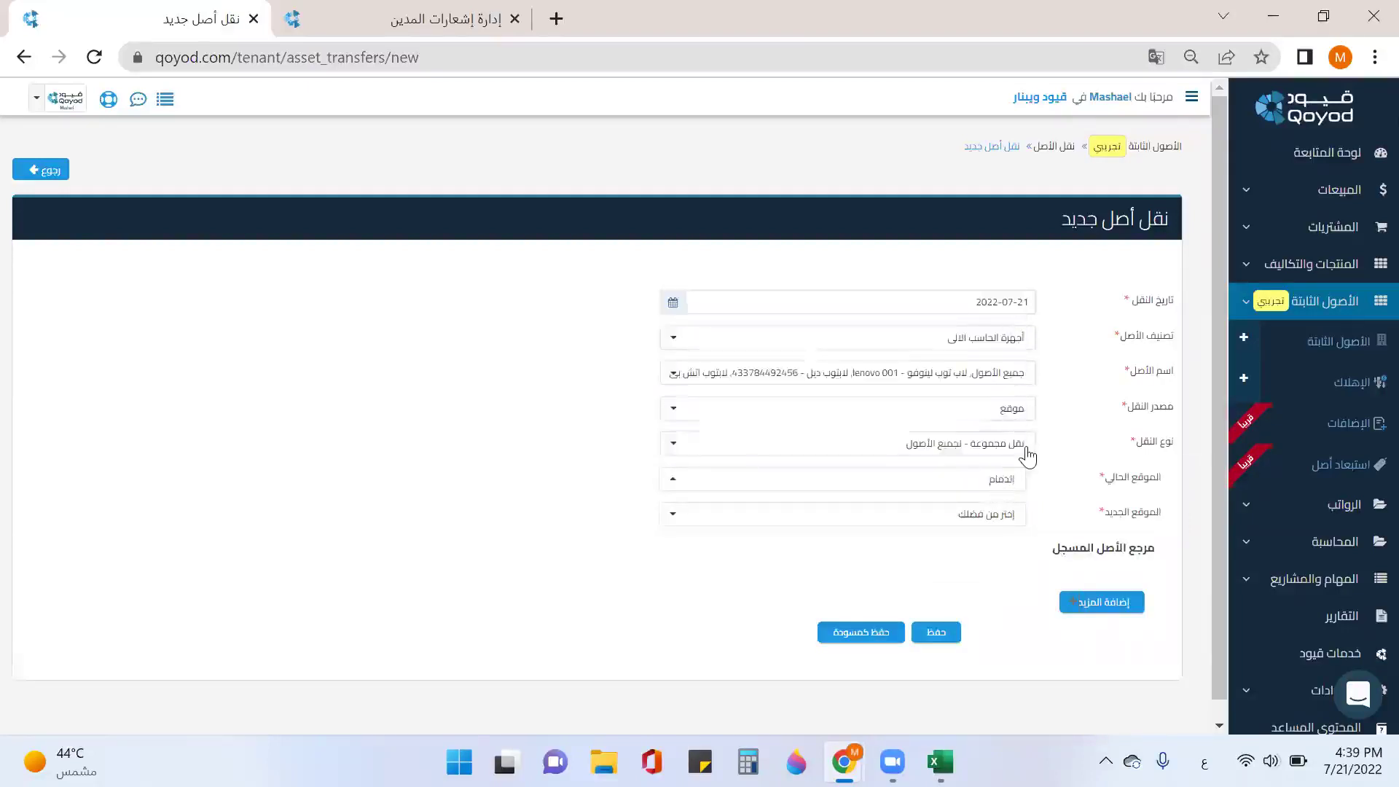
left_click(1122, 608)
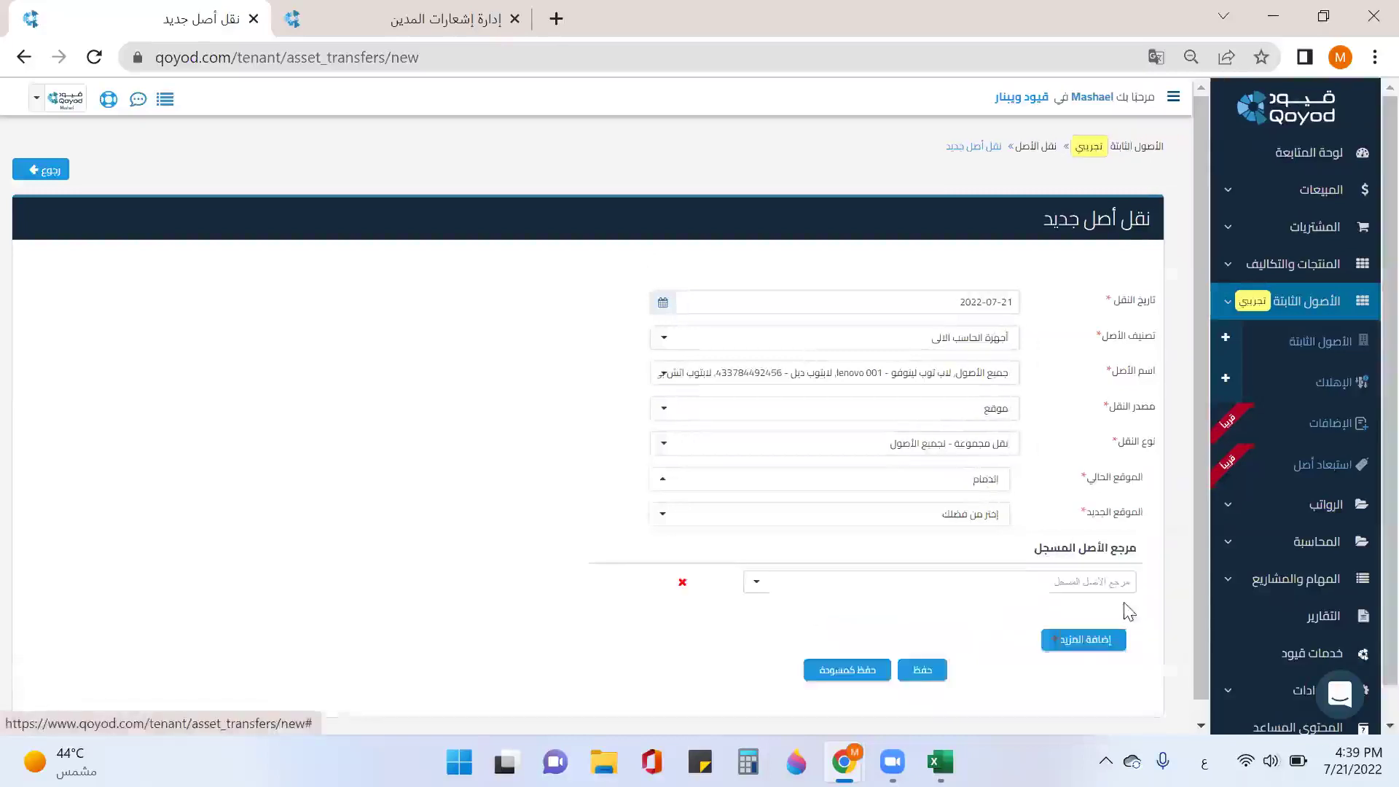
scroll(1115, 568, "down", 1)
left_click(1105, 548)
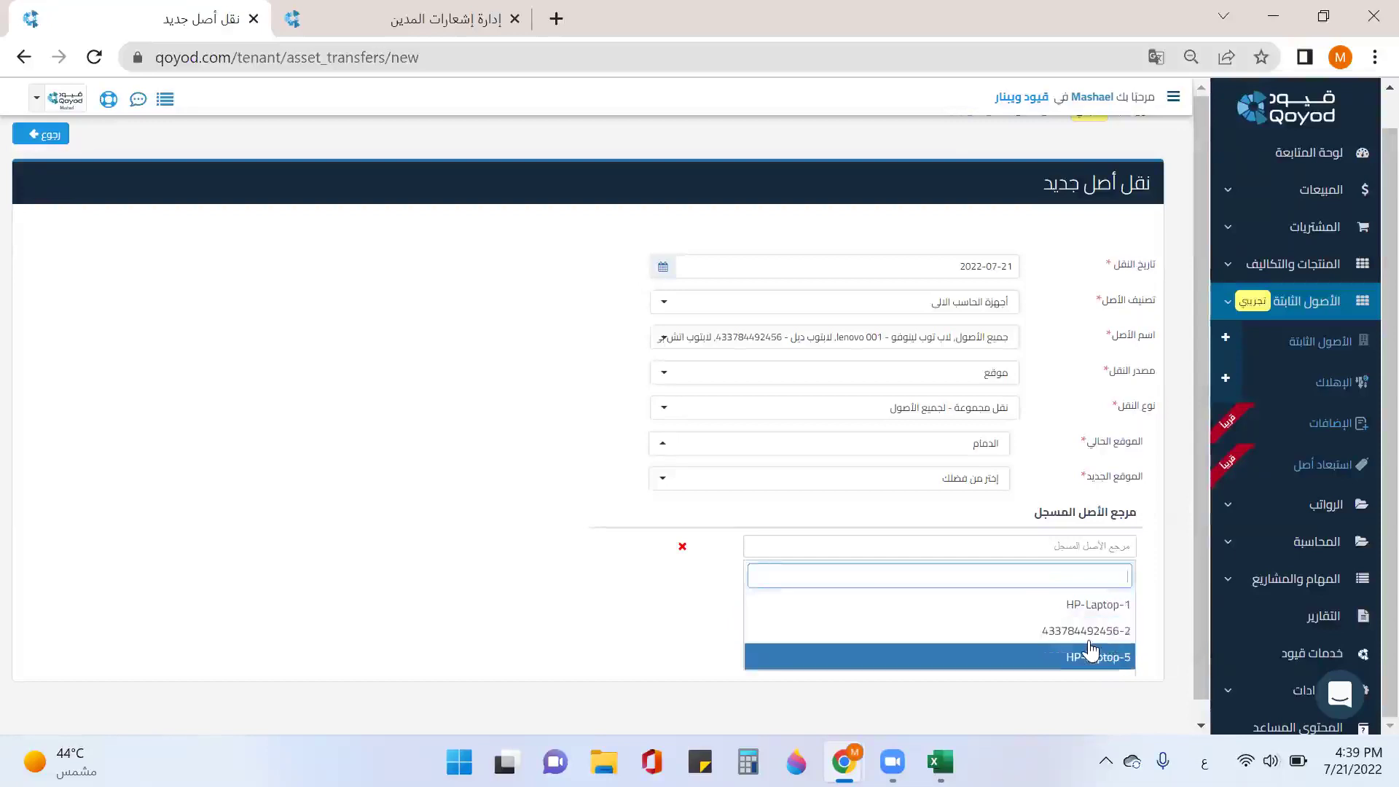
Step: Try الخبر and then المركز الرئيسي as the current location while checking the reference choices
left_click(984, 452)
left_click(989, 302)
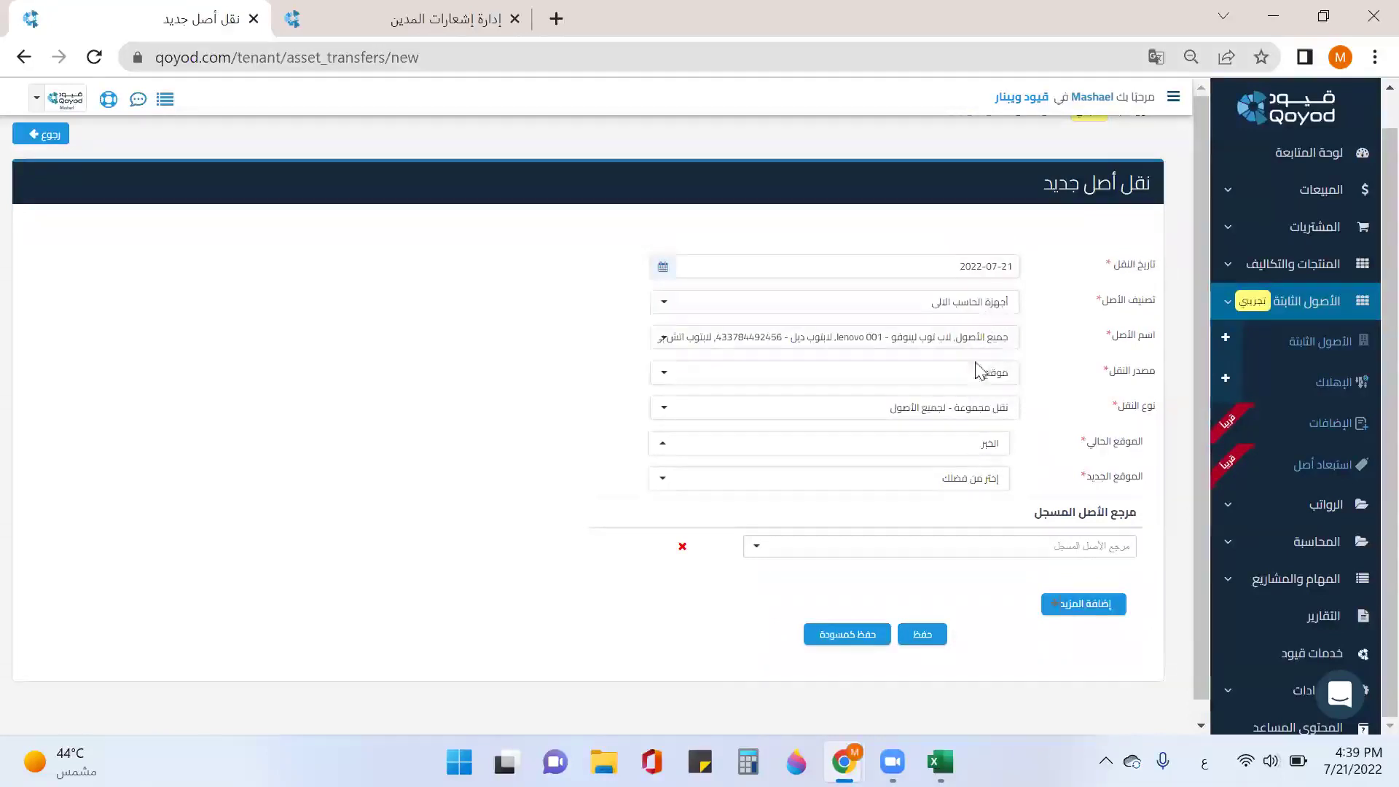
left_click(1031, 559)
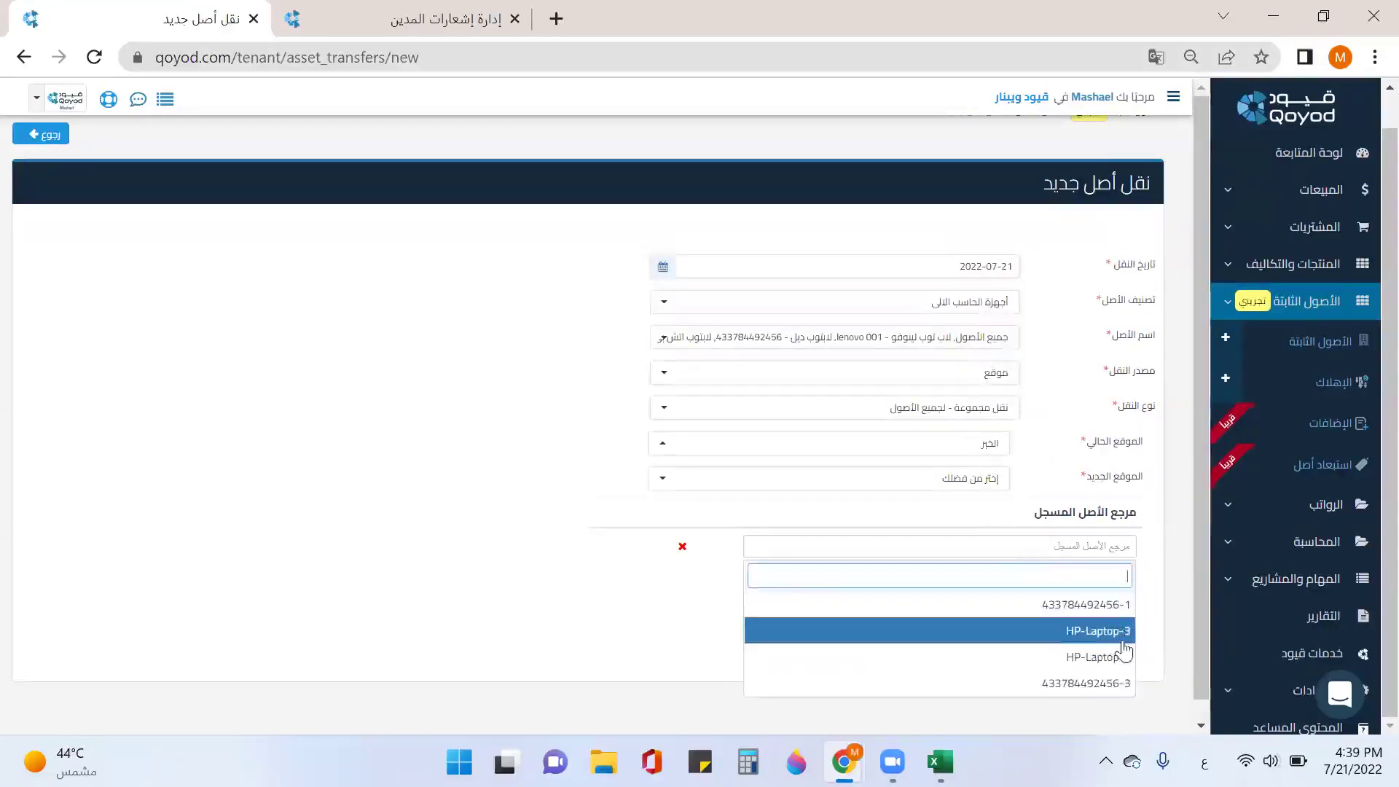
left_click(1001, 455)
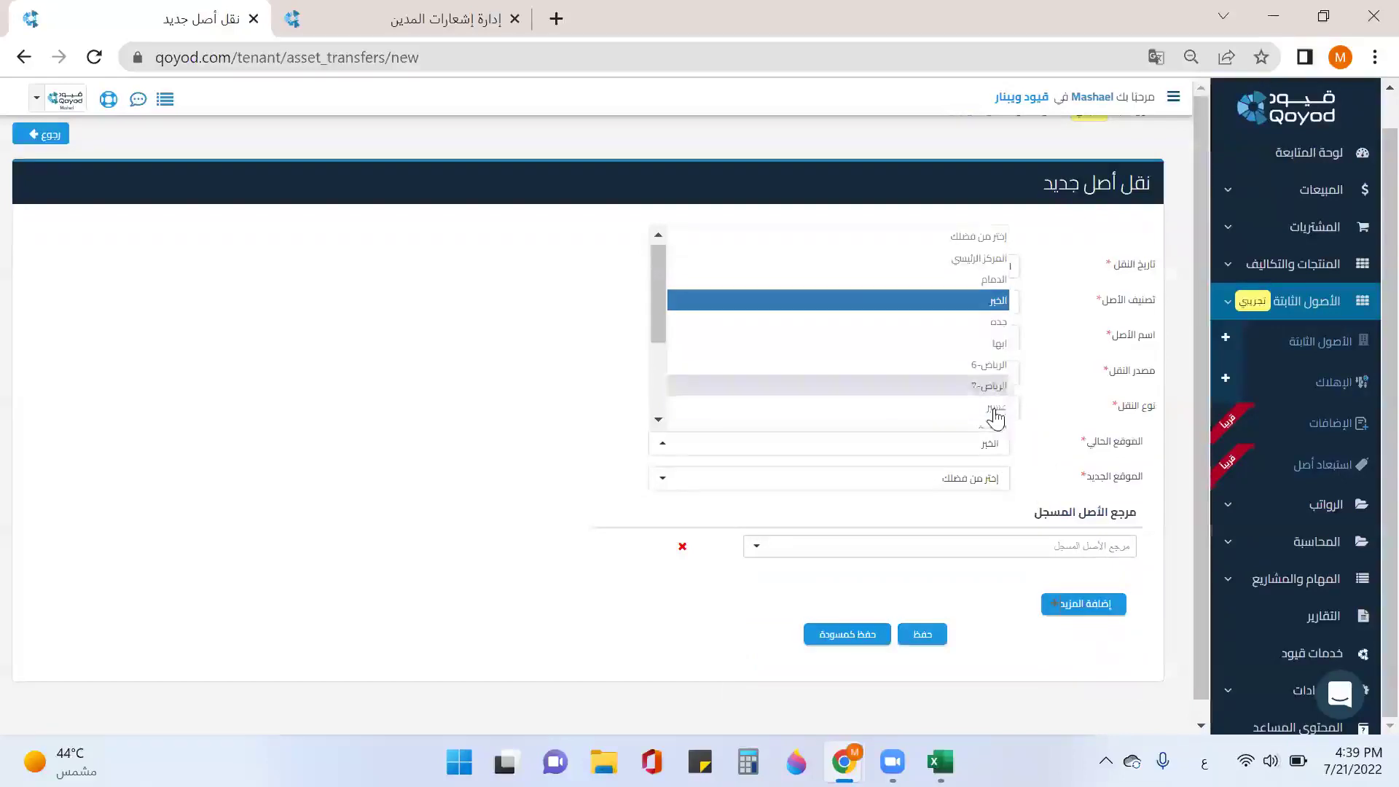
left_click(962, 260)
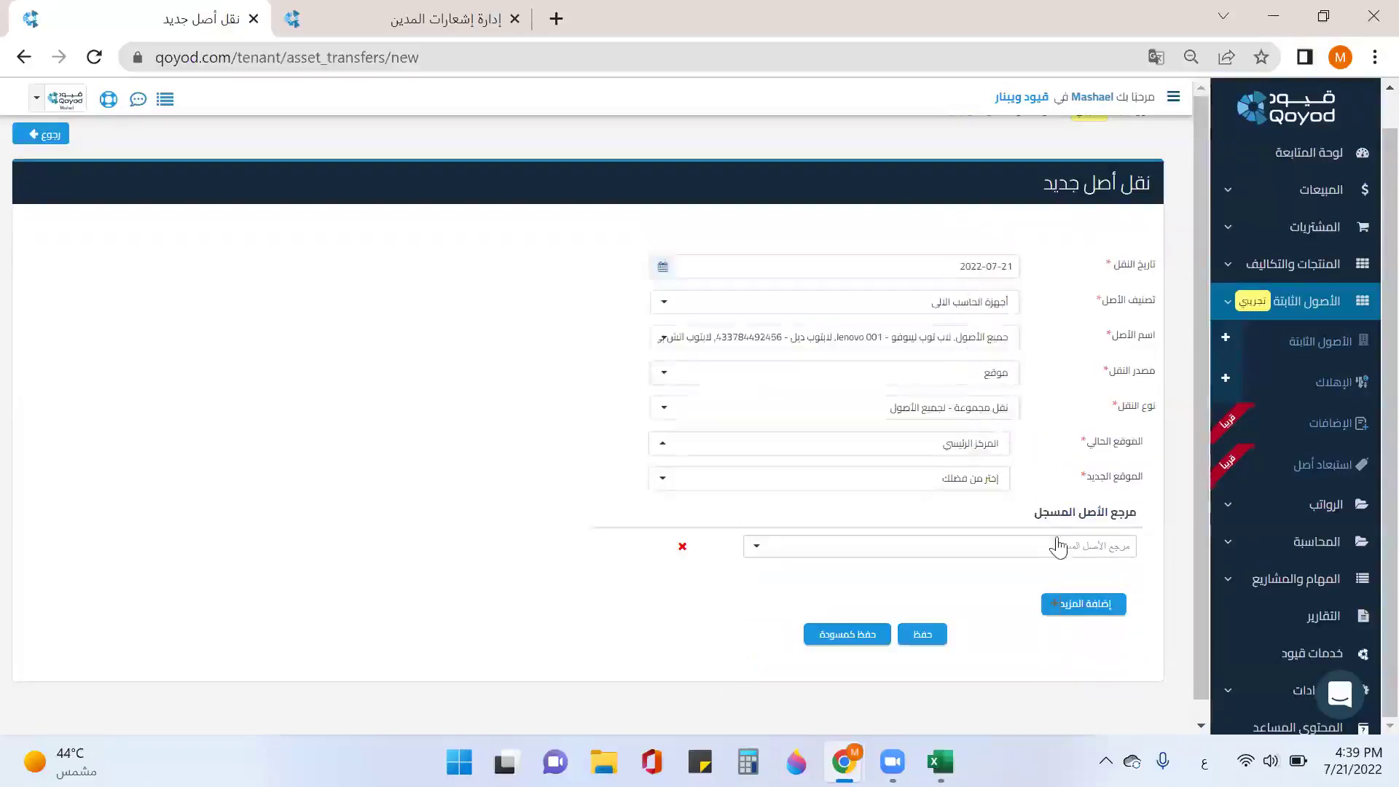
left_click(1062, 553)
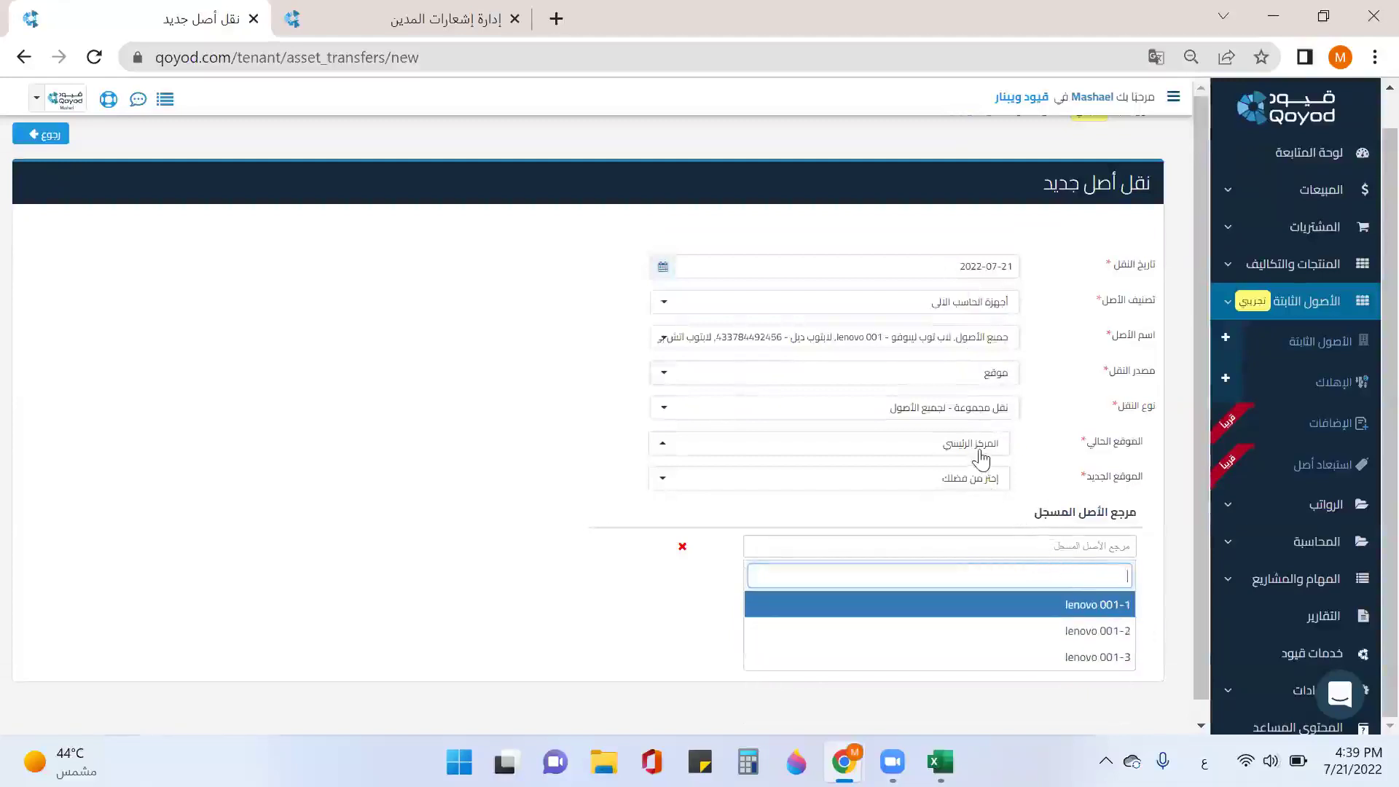
left_click(980, 456)
left_click(980, 456)
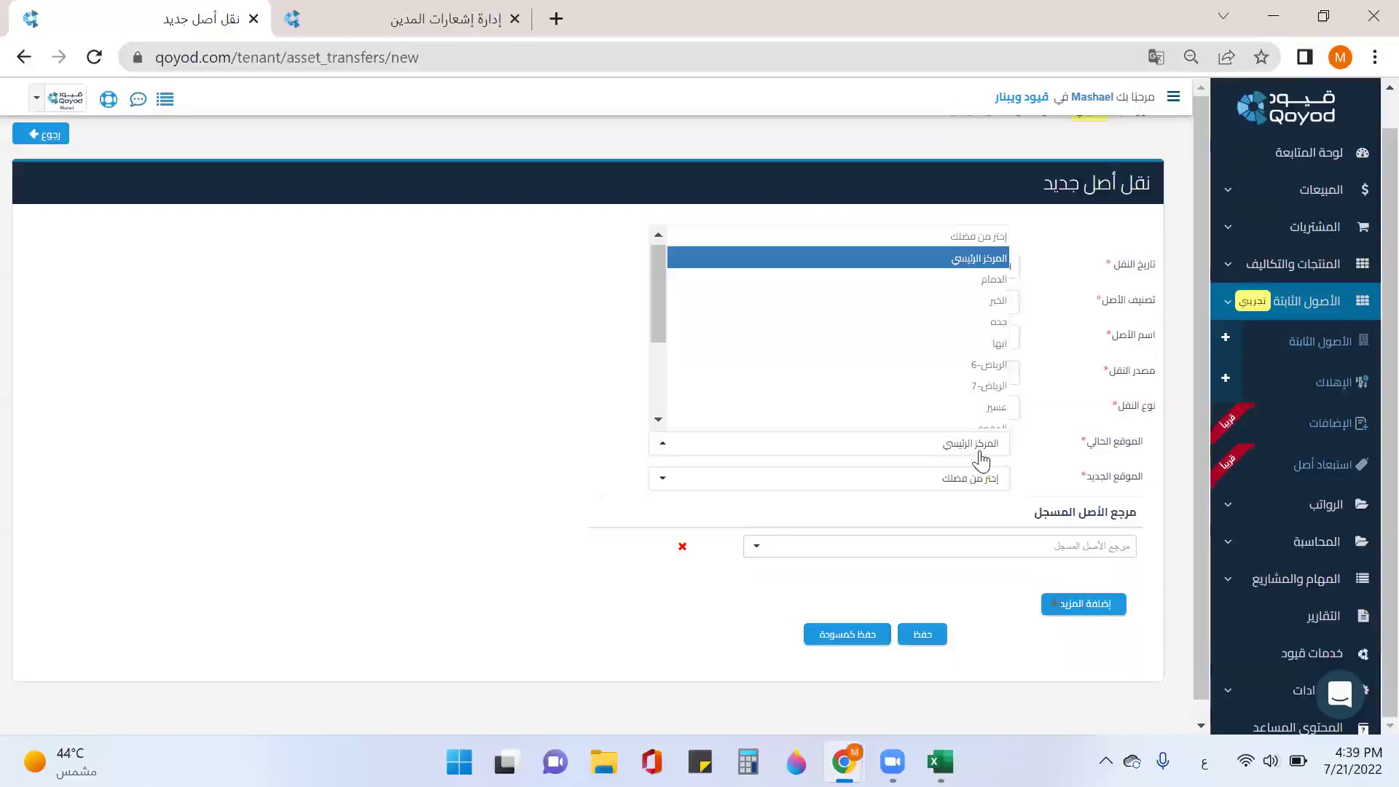
Step: Set the current location back to الدمام and the new location to الخبر
left_click(991, 487)
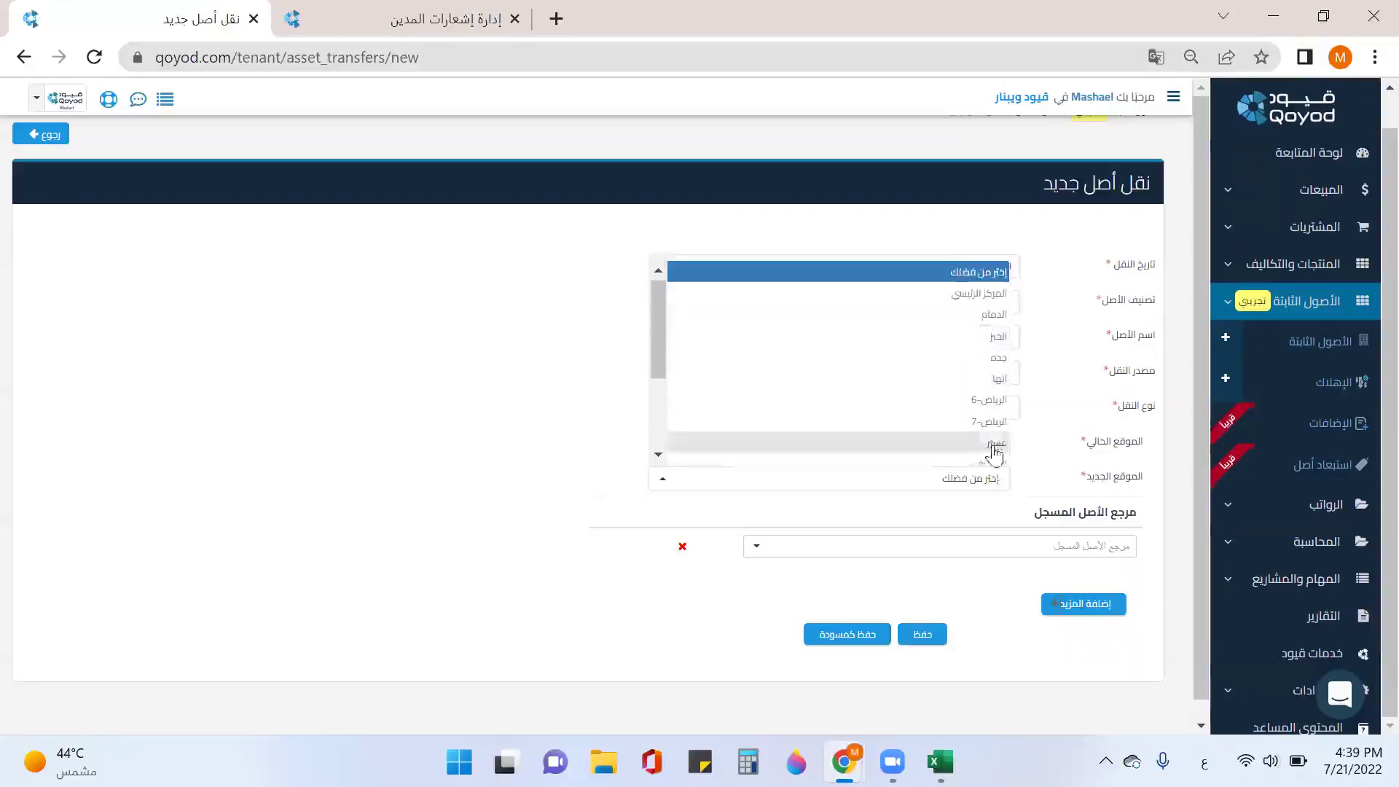
left_click(992, 452)
left_click(993, 446)
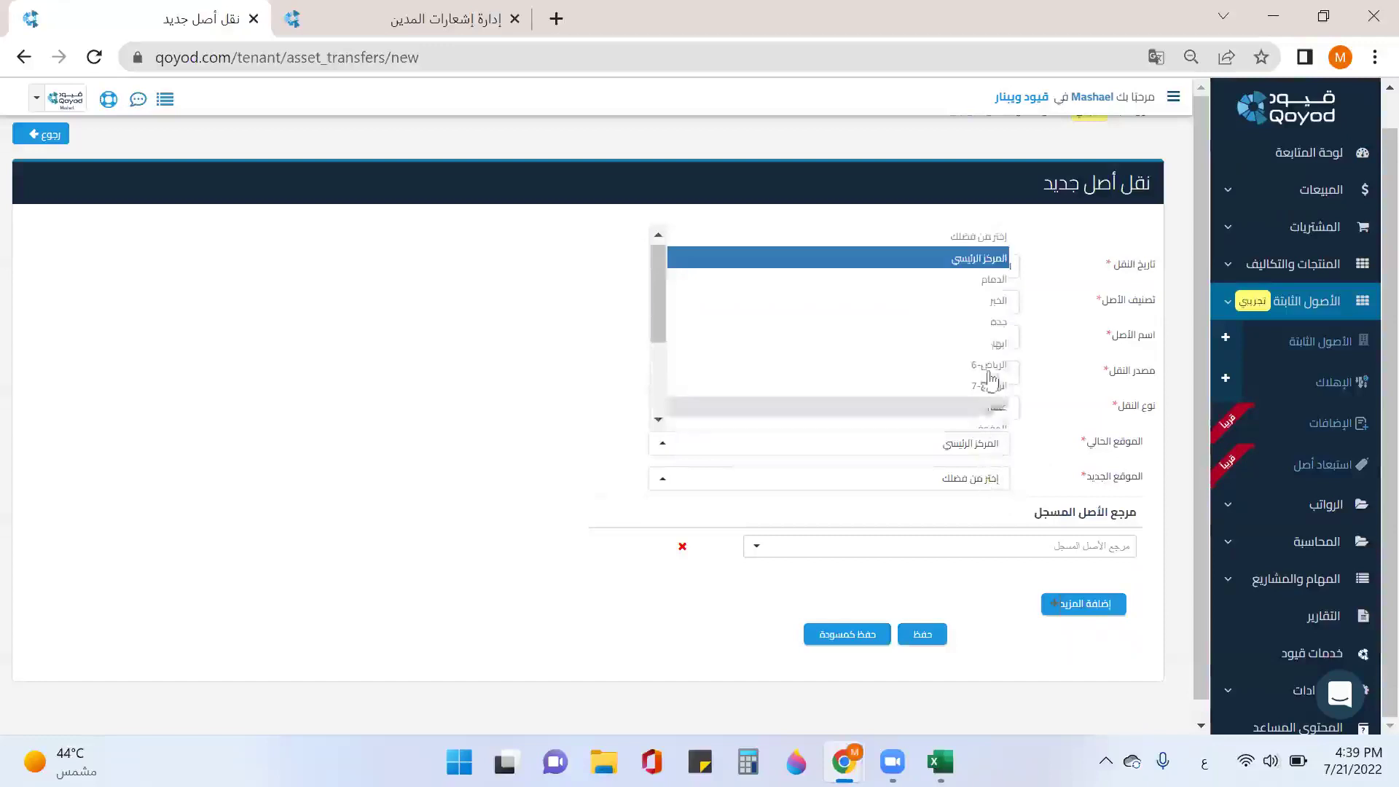
left_click(989, 280)
left_click(991, 481)
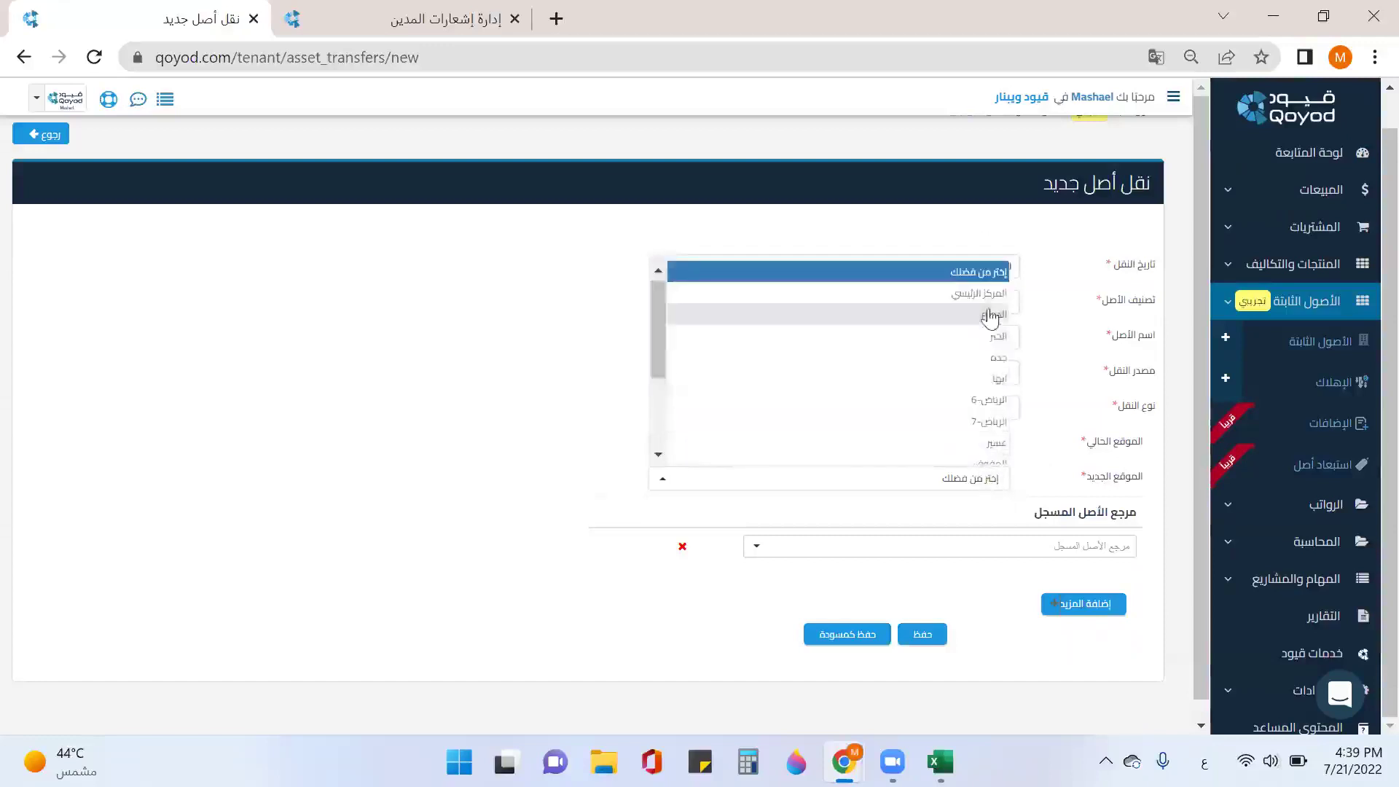
left_click(993, 334)
left_click(1022, 556)
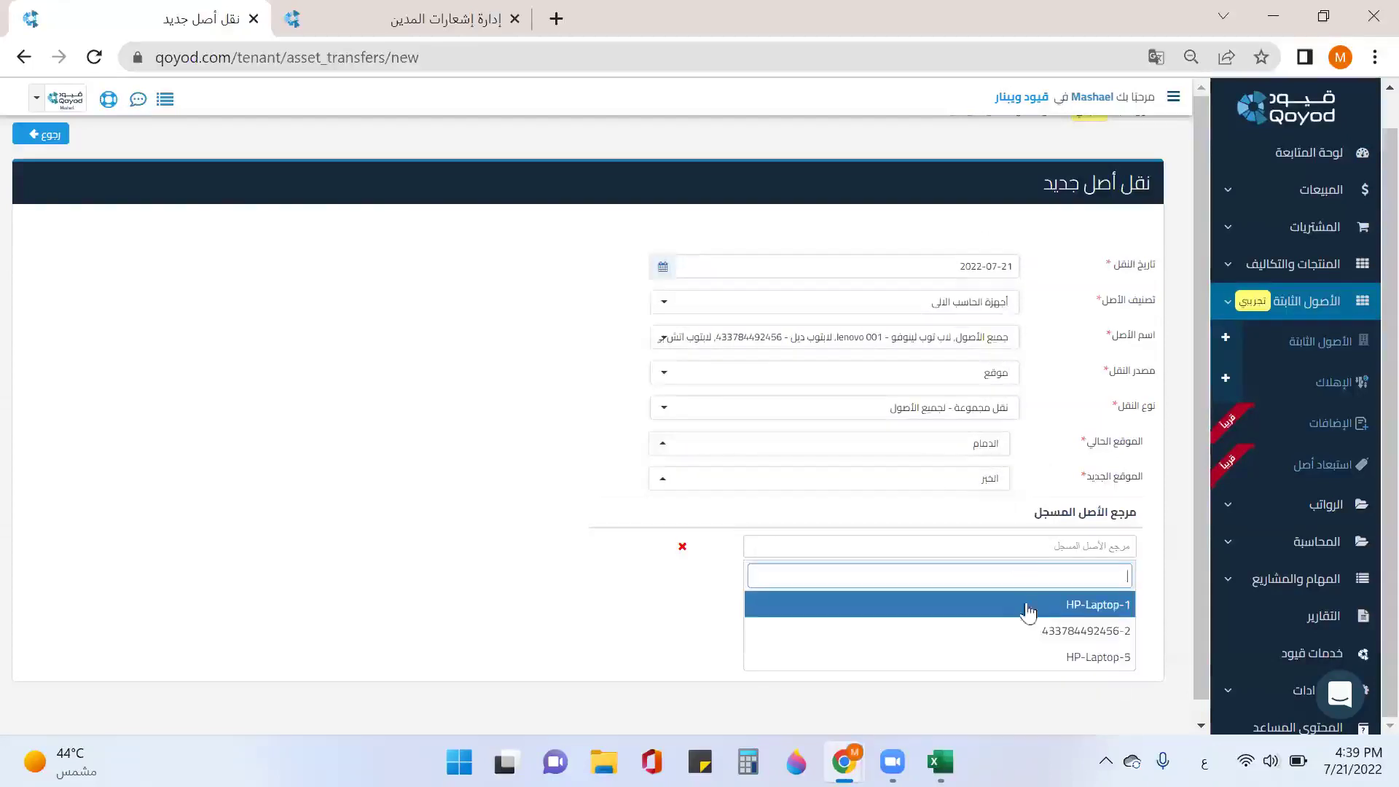
left_click(1040, 614)
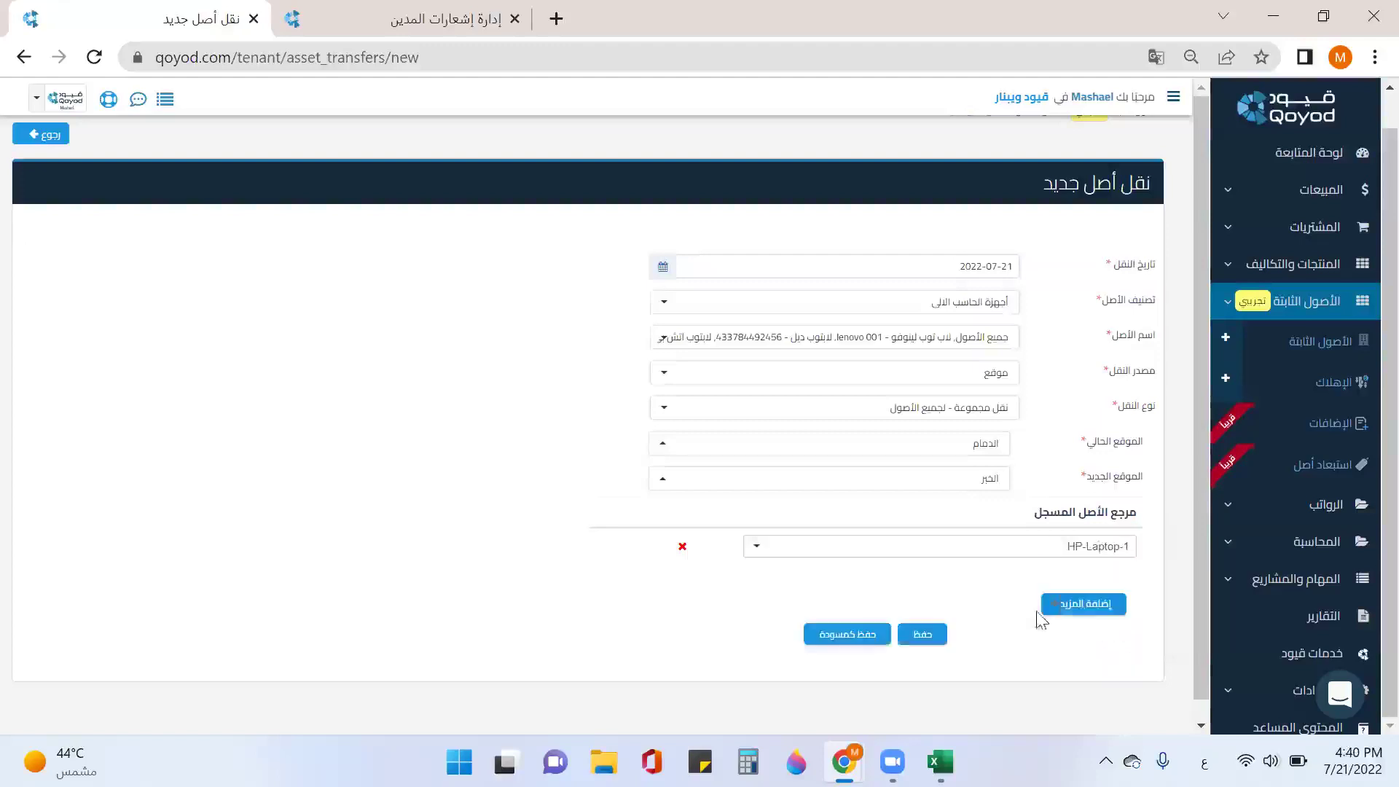
left_click(1083, 604)
left_click(1090, 586)
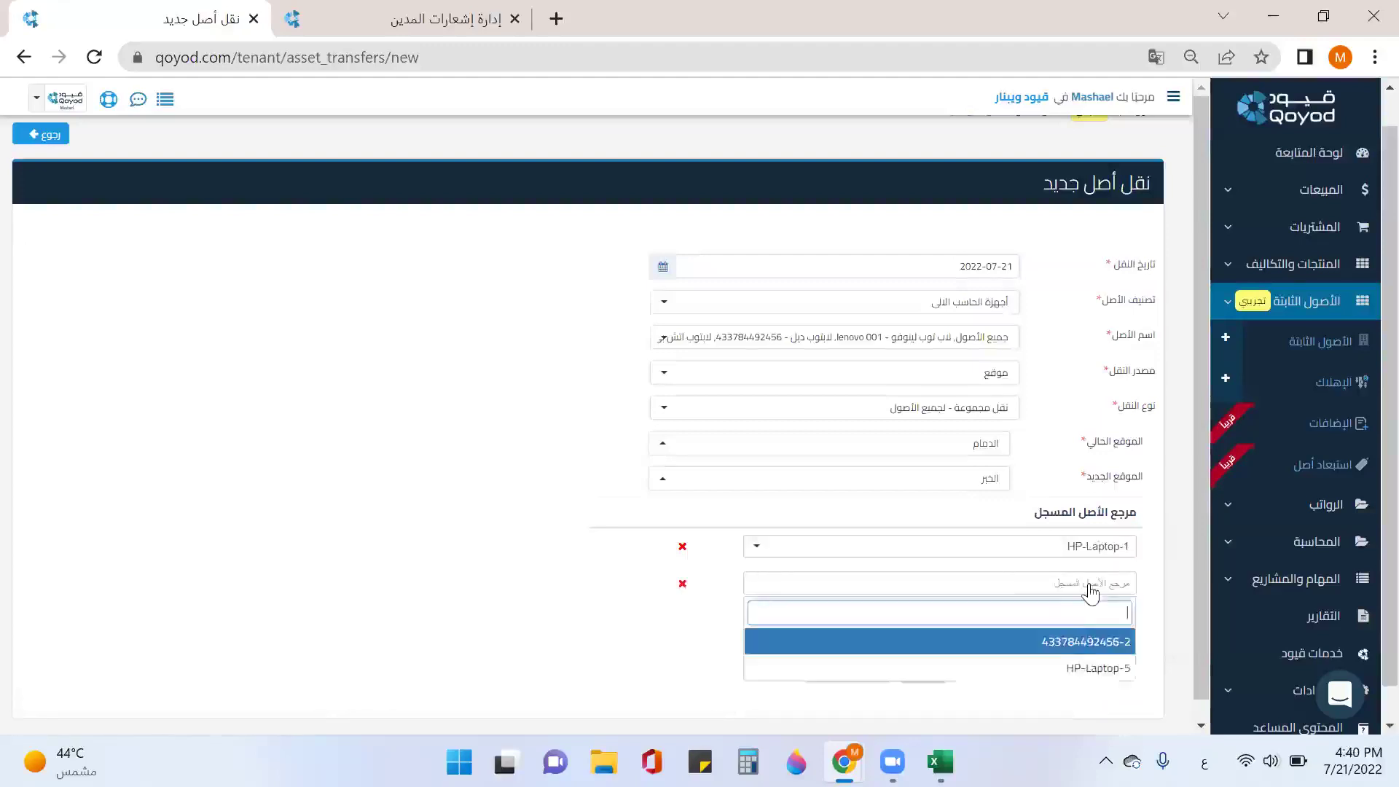
left_click(1087, 644)
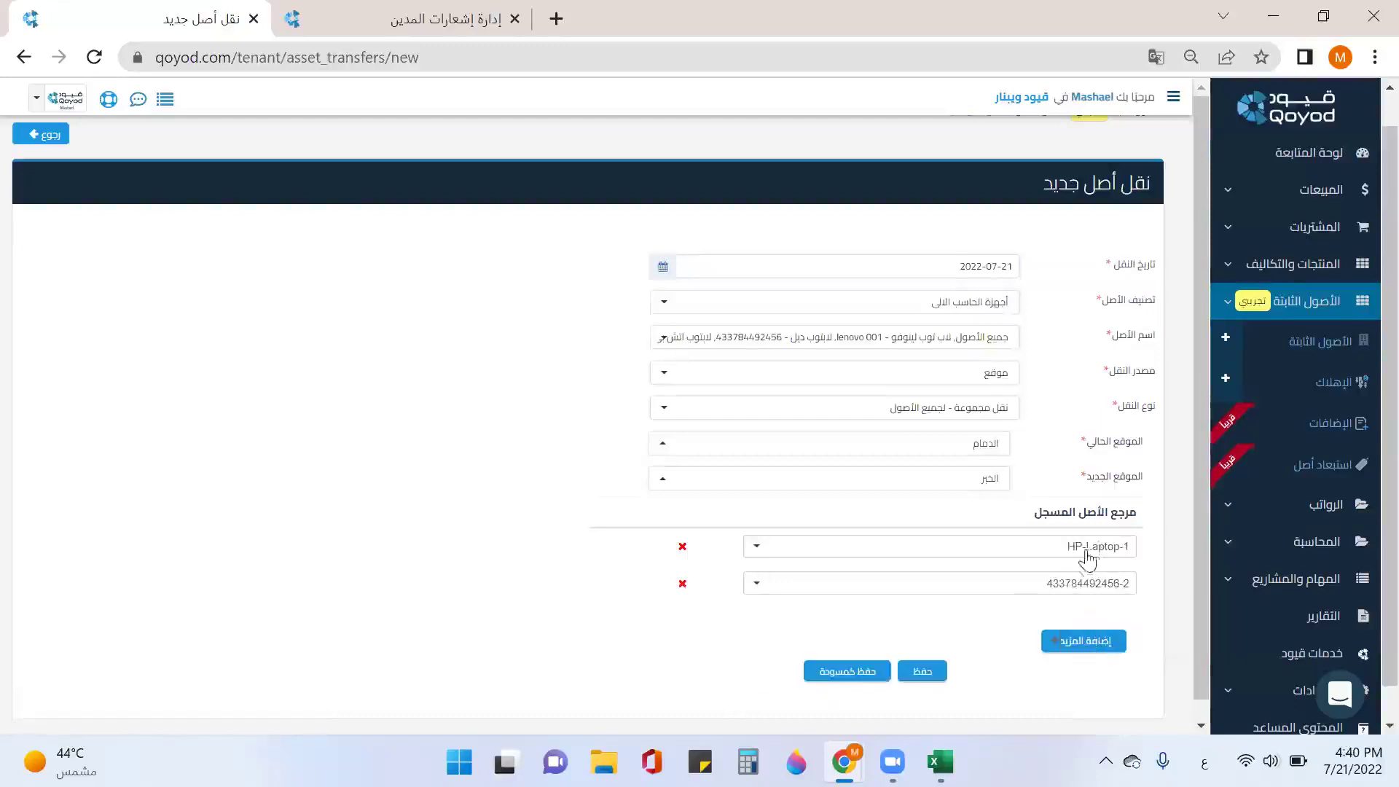
left_click(1053, 641)
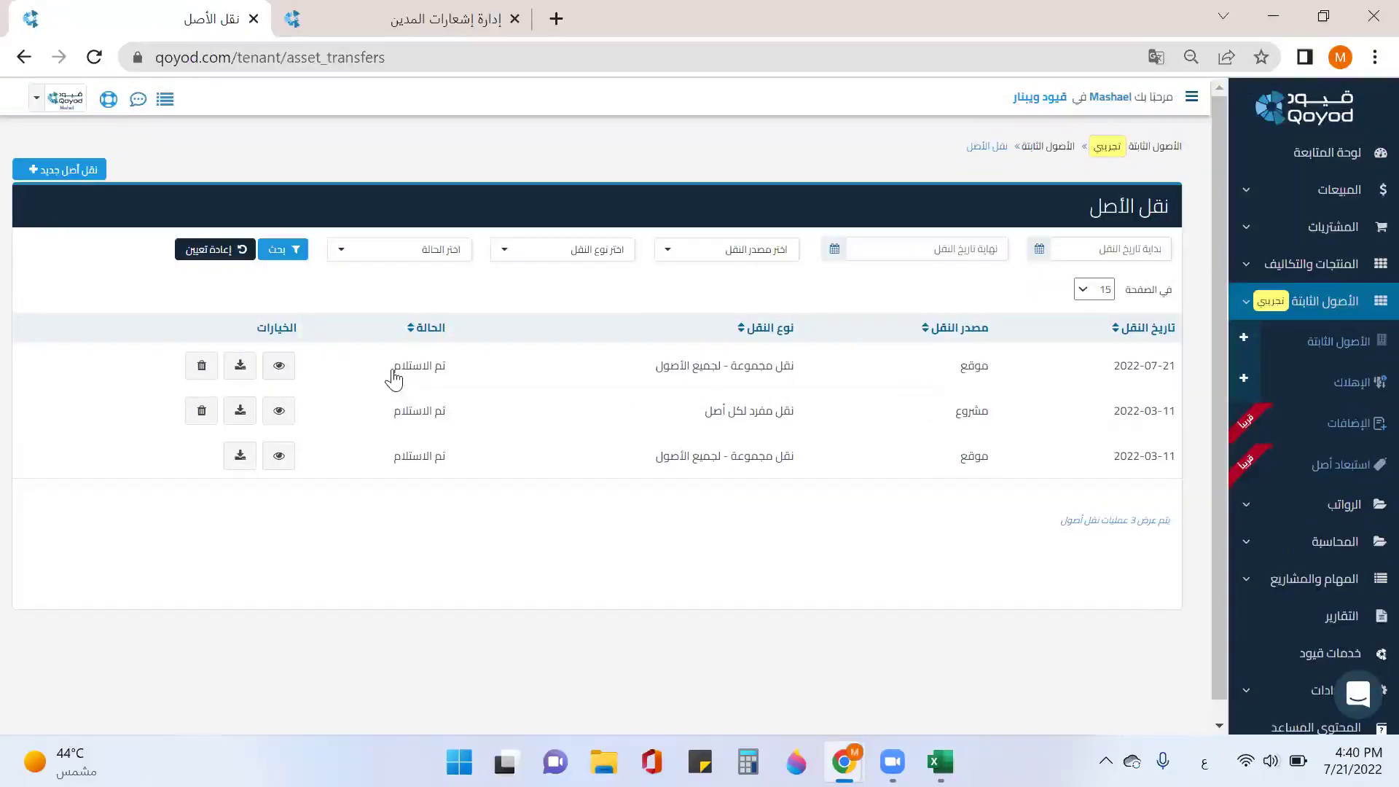
Step: Start a new 2022-07-21 transfer for printer HP-002 in the طابعات category
left_click(45, 173)
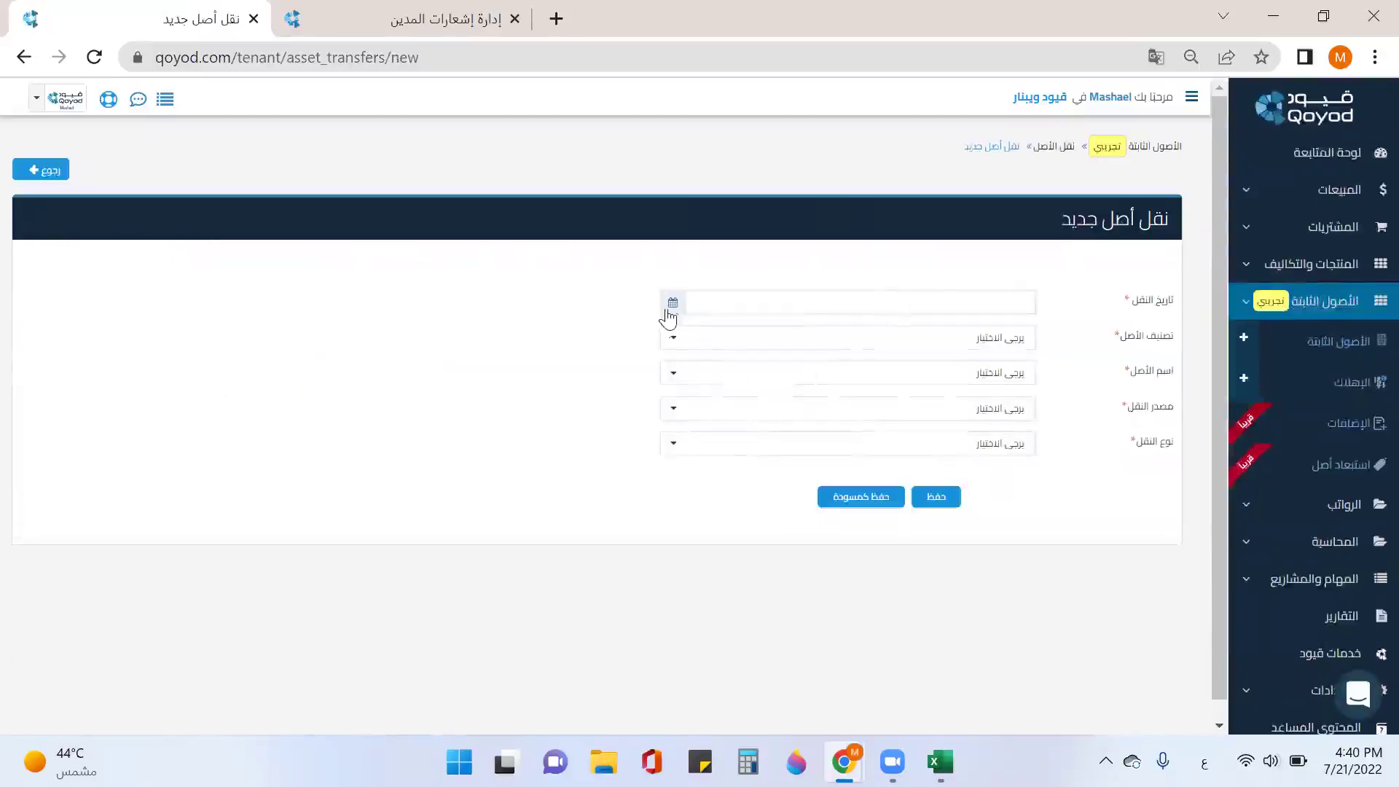
left_click(669, 306)
left_click(720, 452)
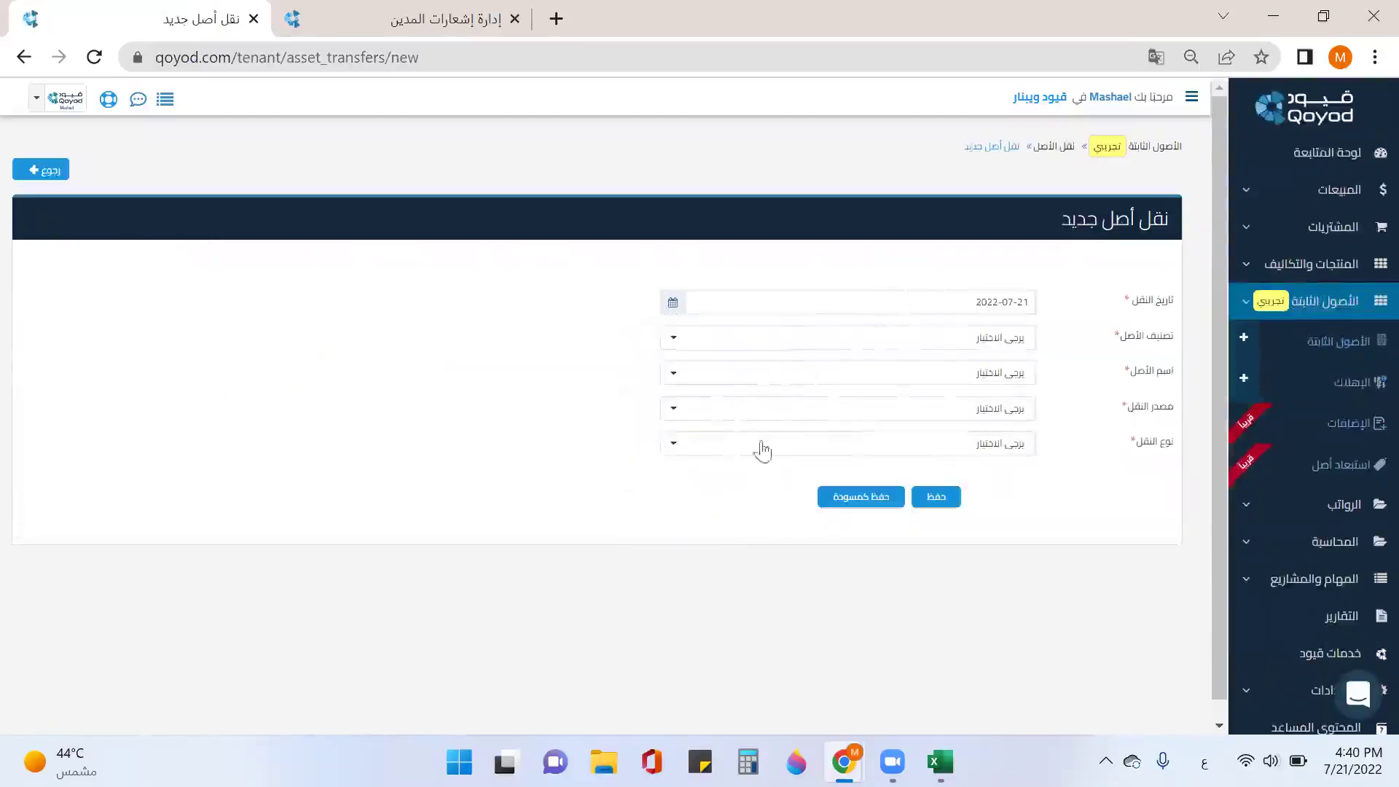
left_click(934, 340)
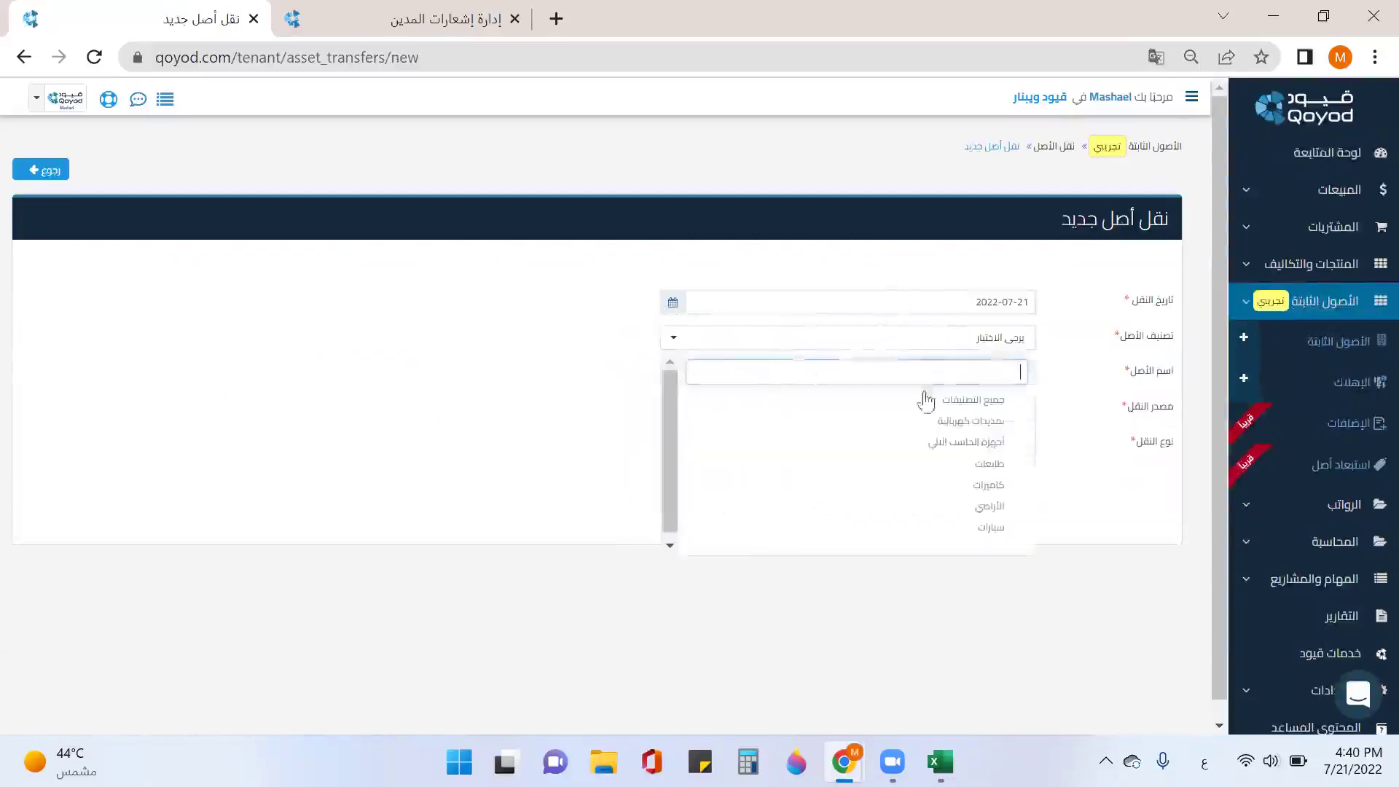
left_click(956, 464)
left_click(1005, 375)
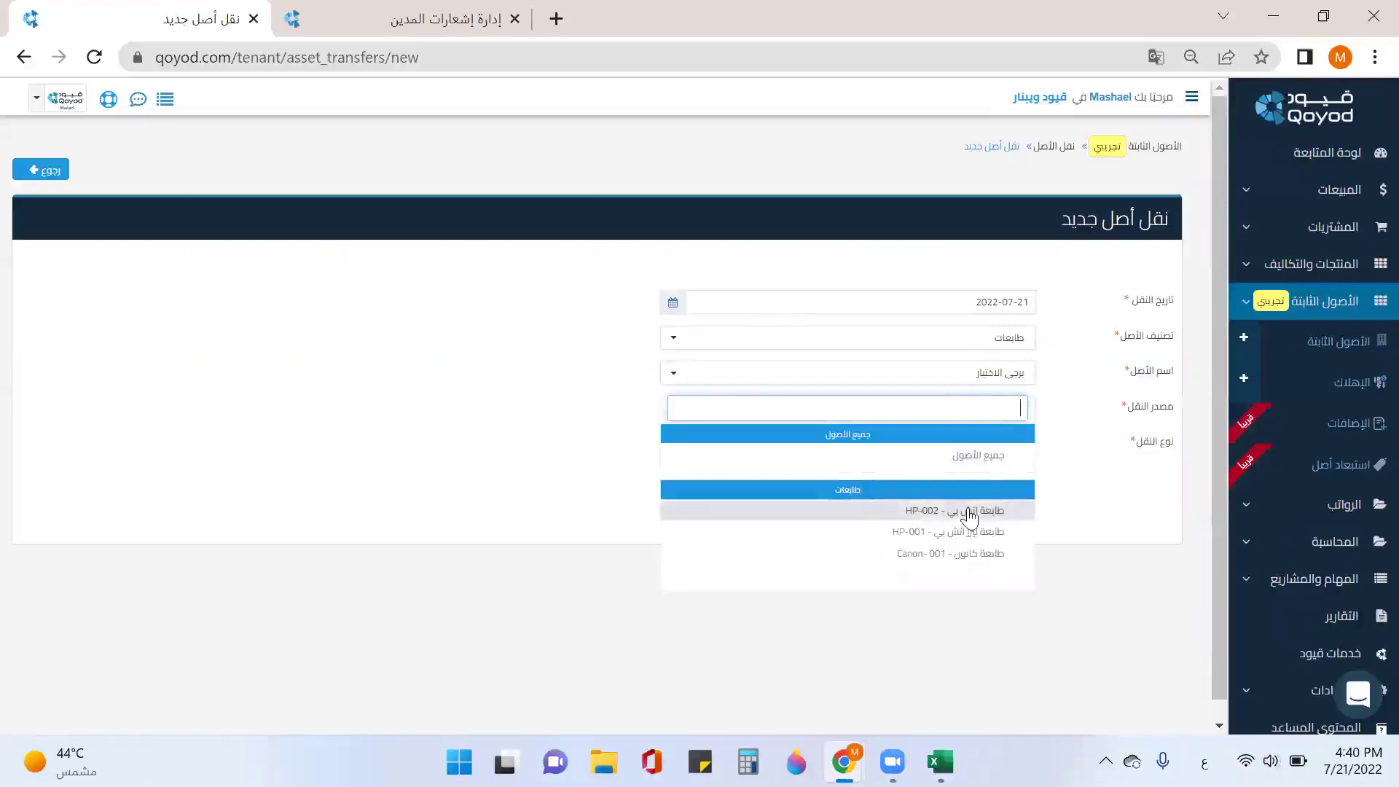
left_click(969, 511)
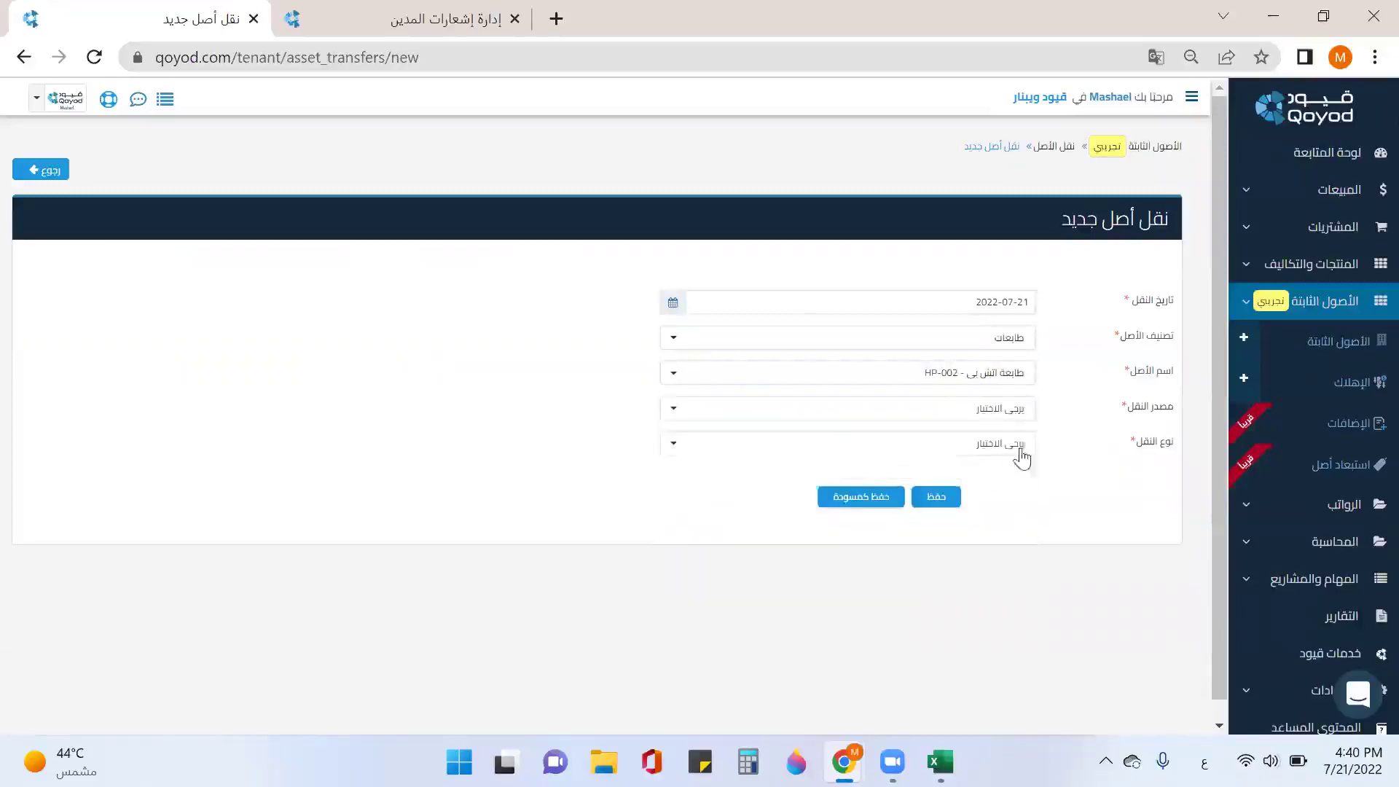
Step: Transfer unit HP-002-1 by project, as a single transfer, to مشروع الكافيه
left_click(1016, 421)
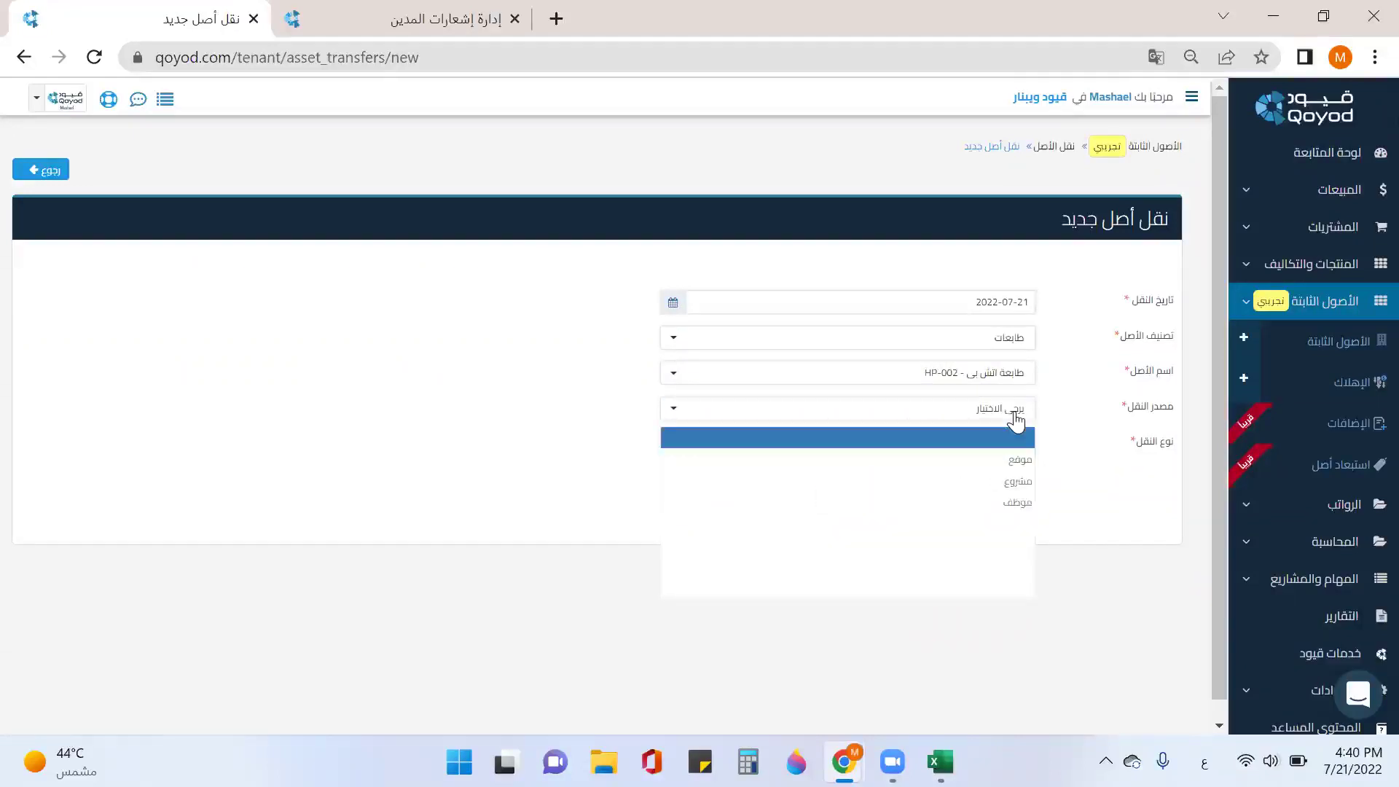
left_click(1012, 481)
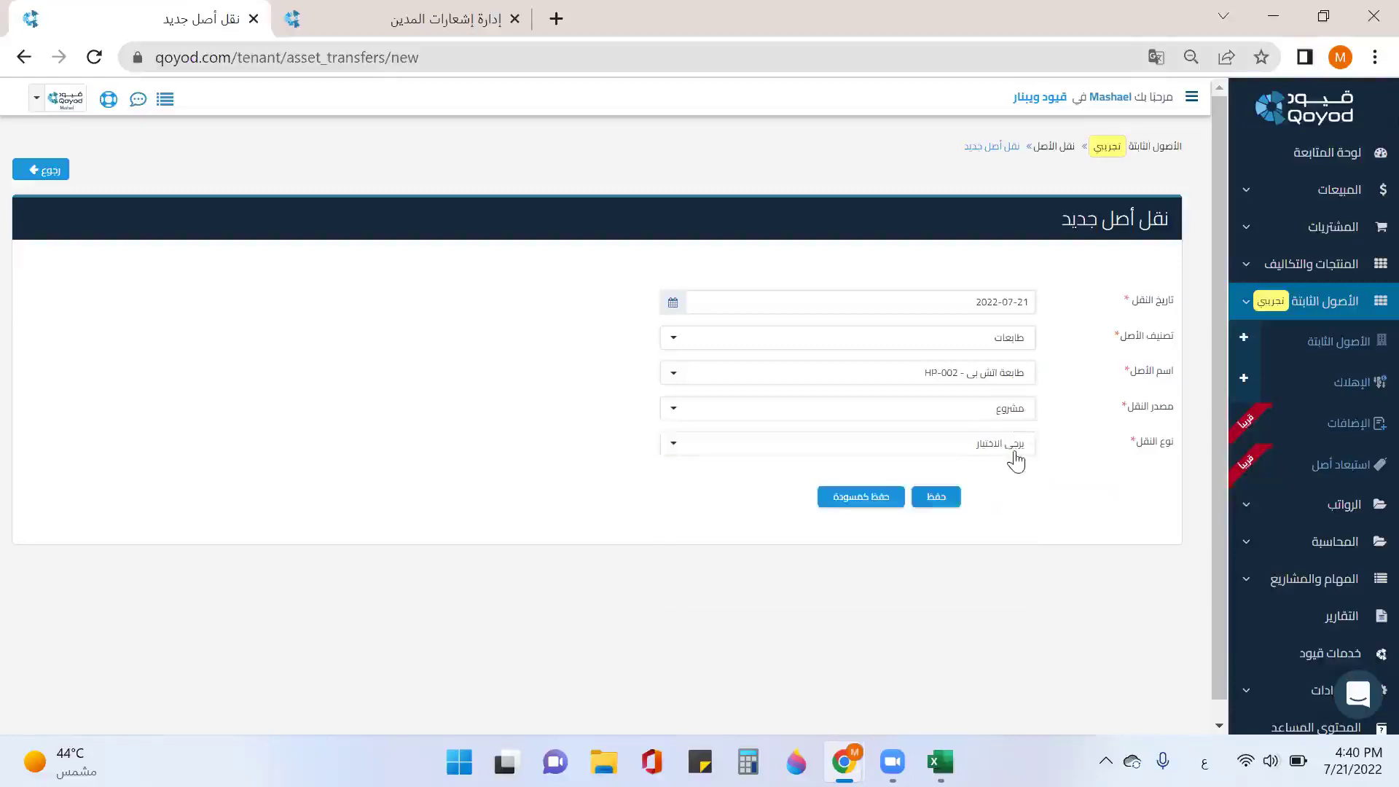
left_click(1014, 452)
left_click(1004, 517)
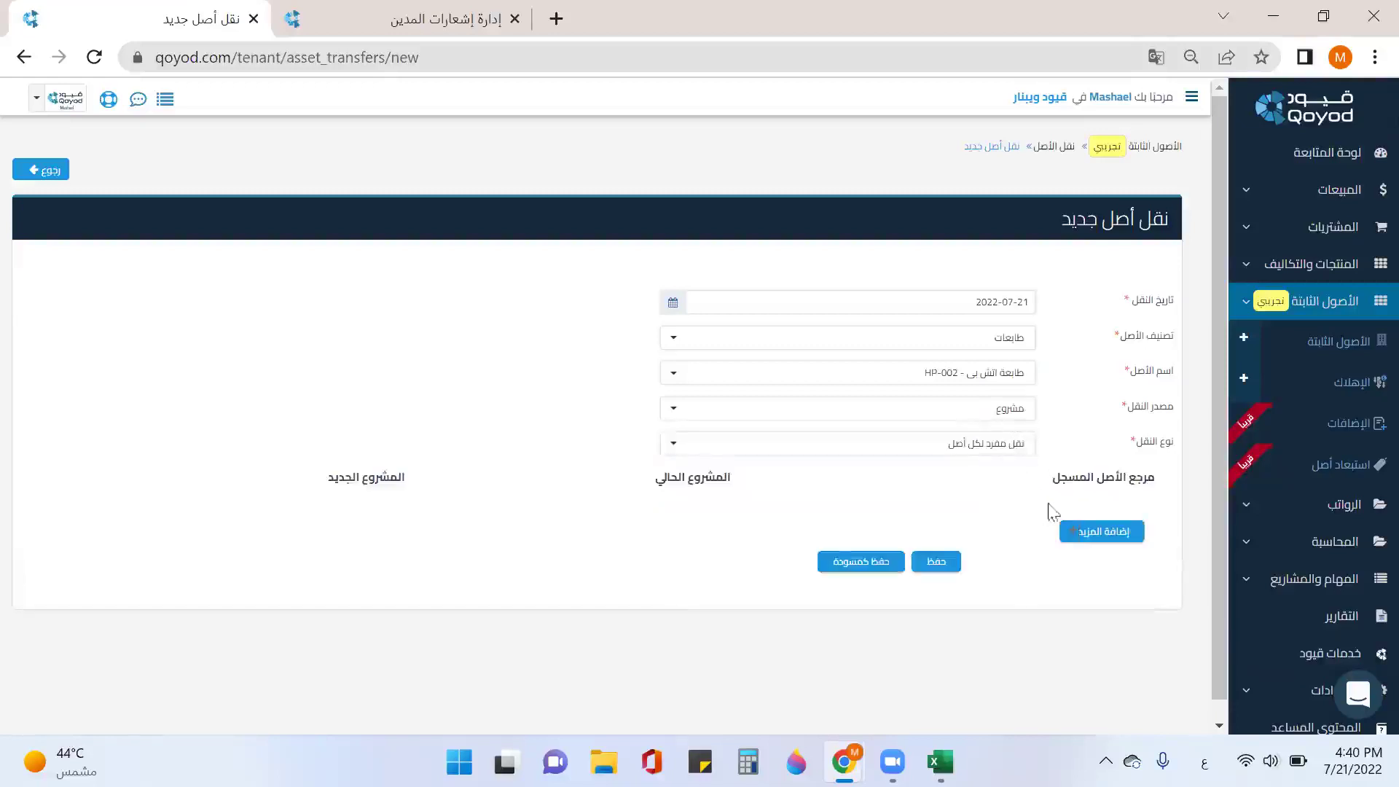
left_click(1093, 536)
left_click(1092, 518)
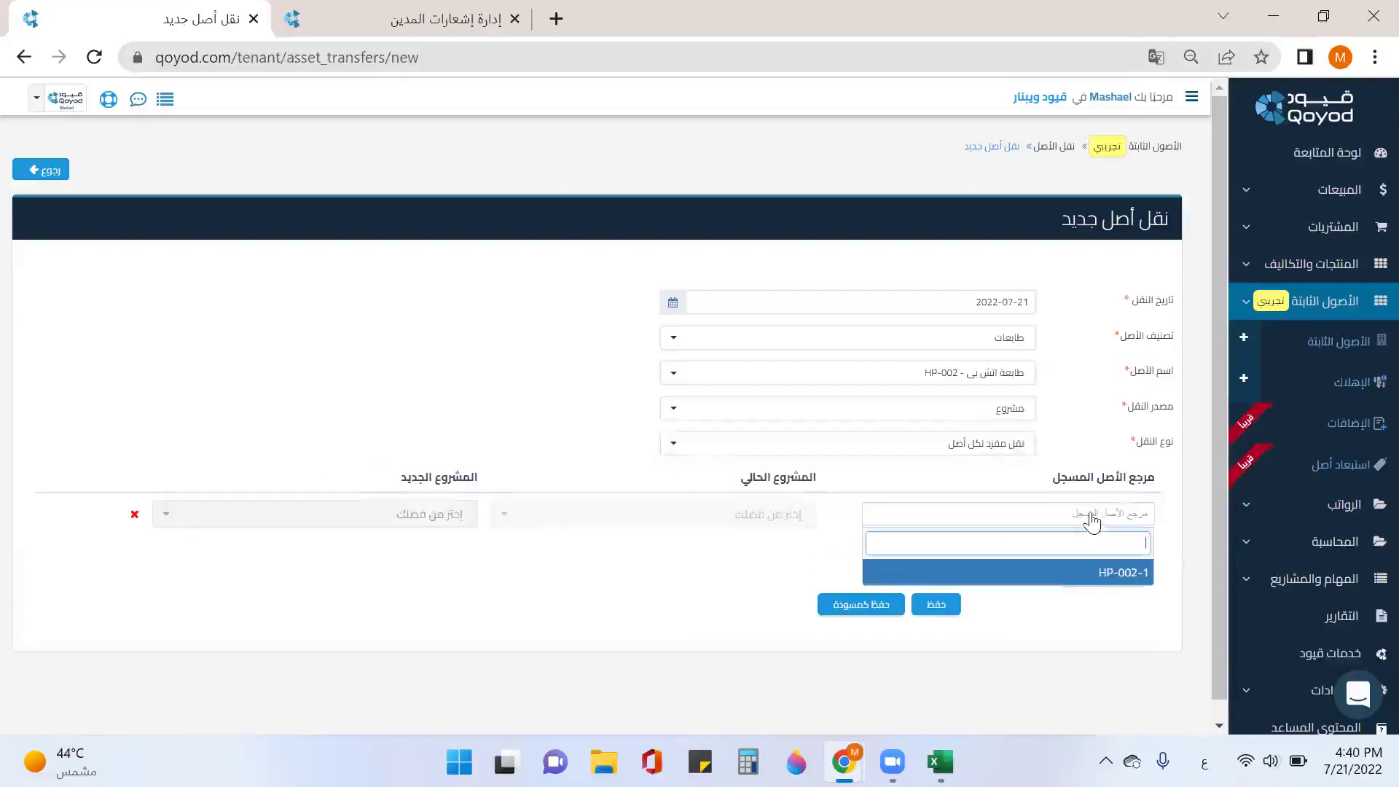
left_click(1125, 581)
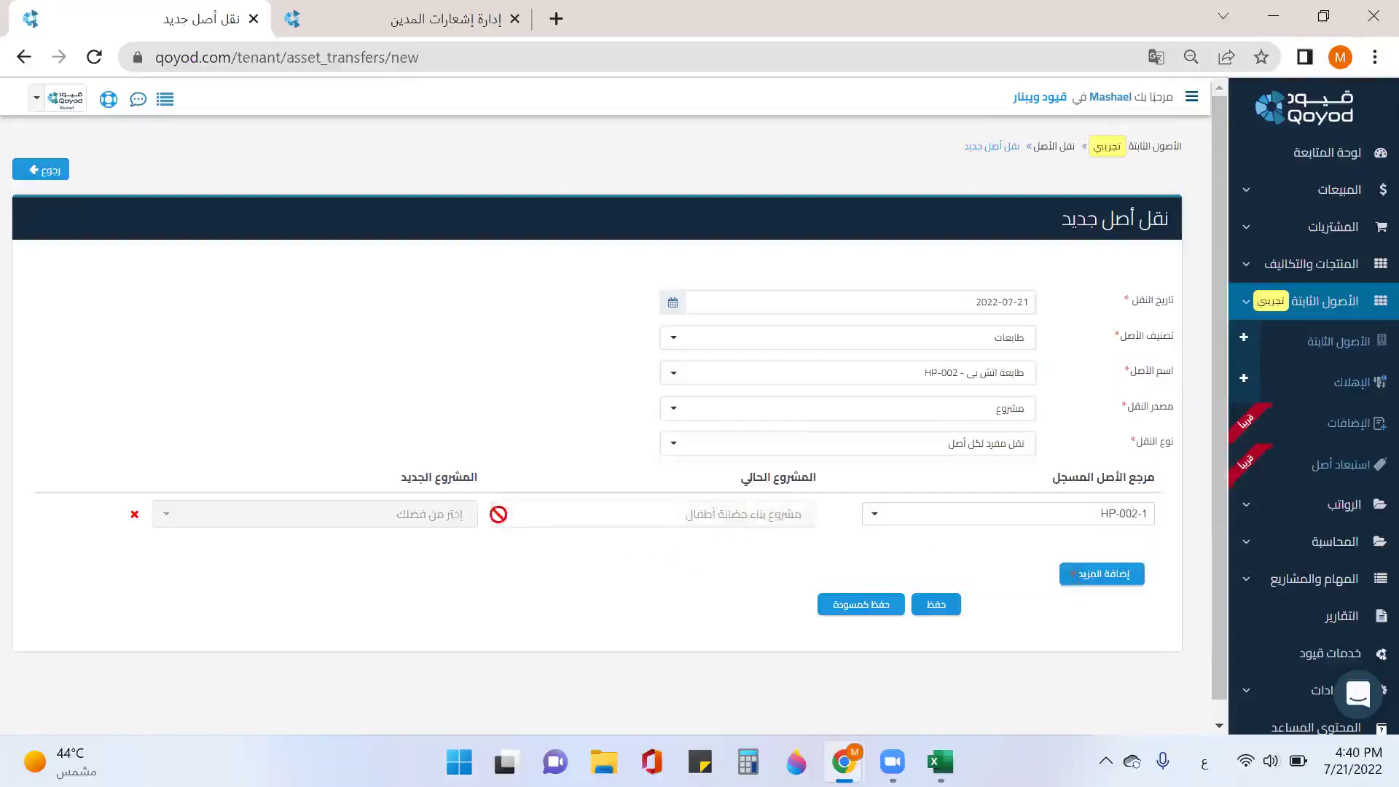
left_click(434, 526)
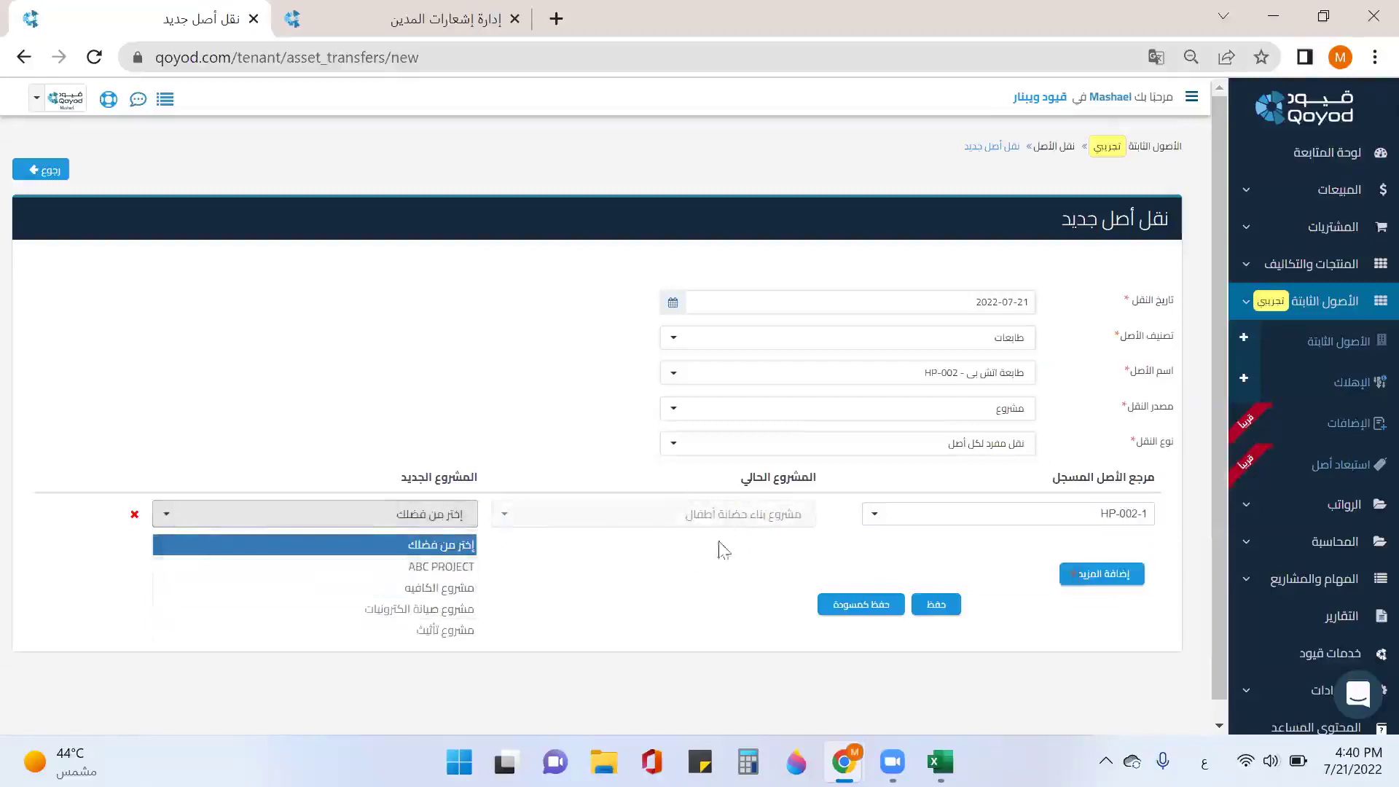
left_click(444, 587)
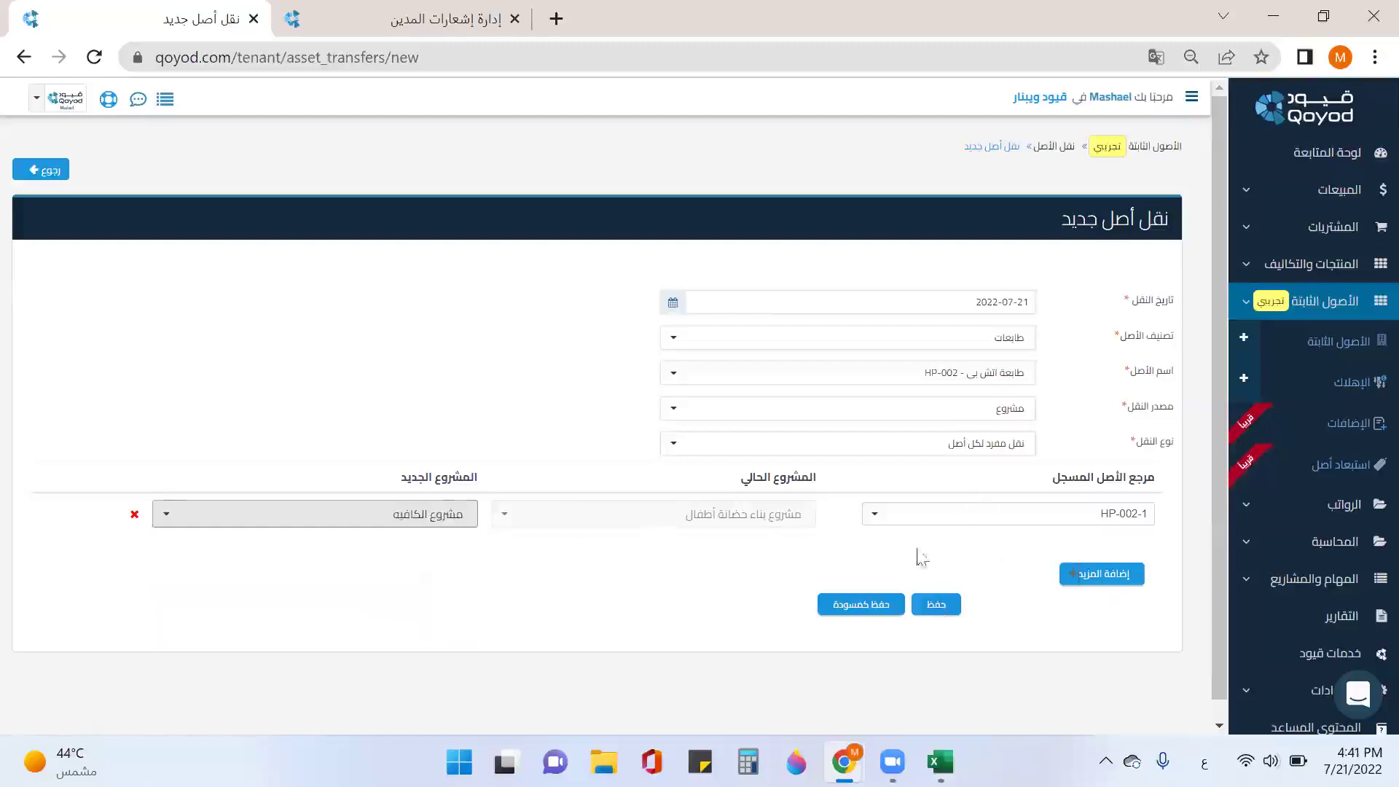
Step: Filter the fixed assets list to printers and edit register HP-001-2
left_click(452, 25)
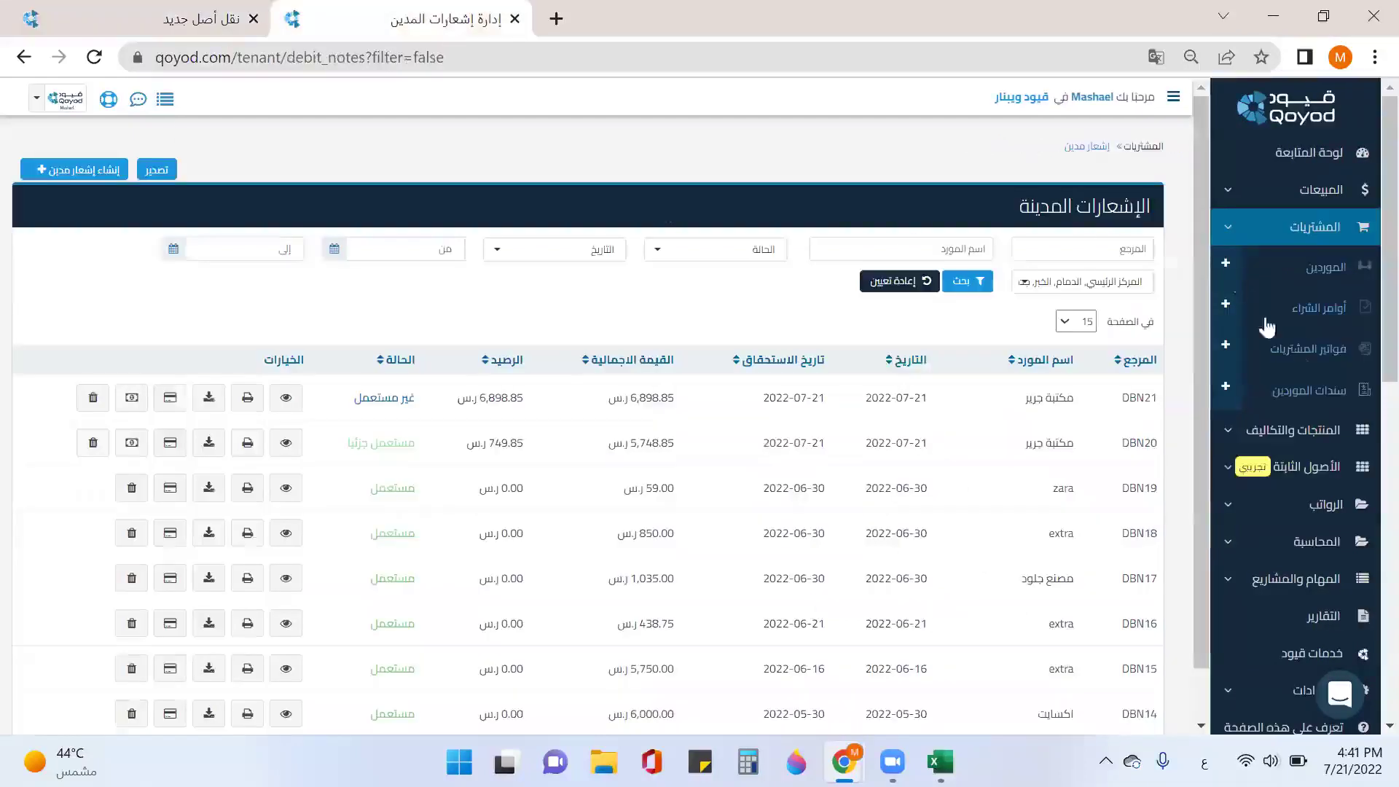
left_click(1304, 466)
left_click(1323, 348)
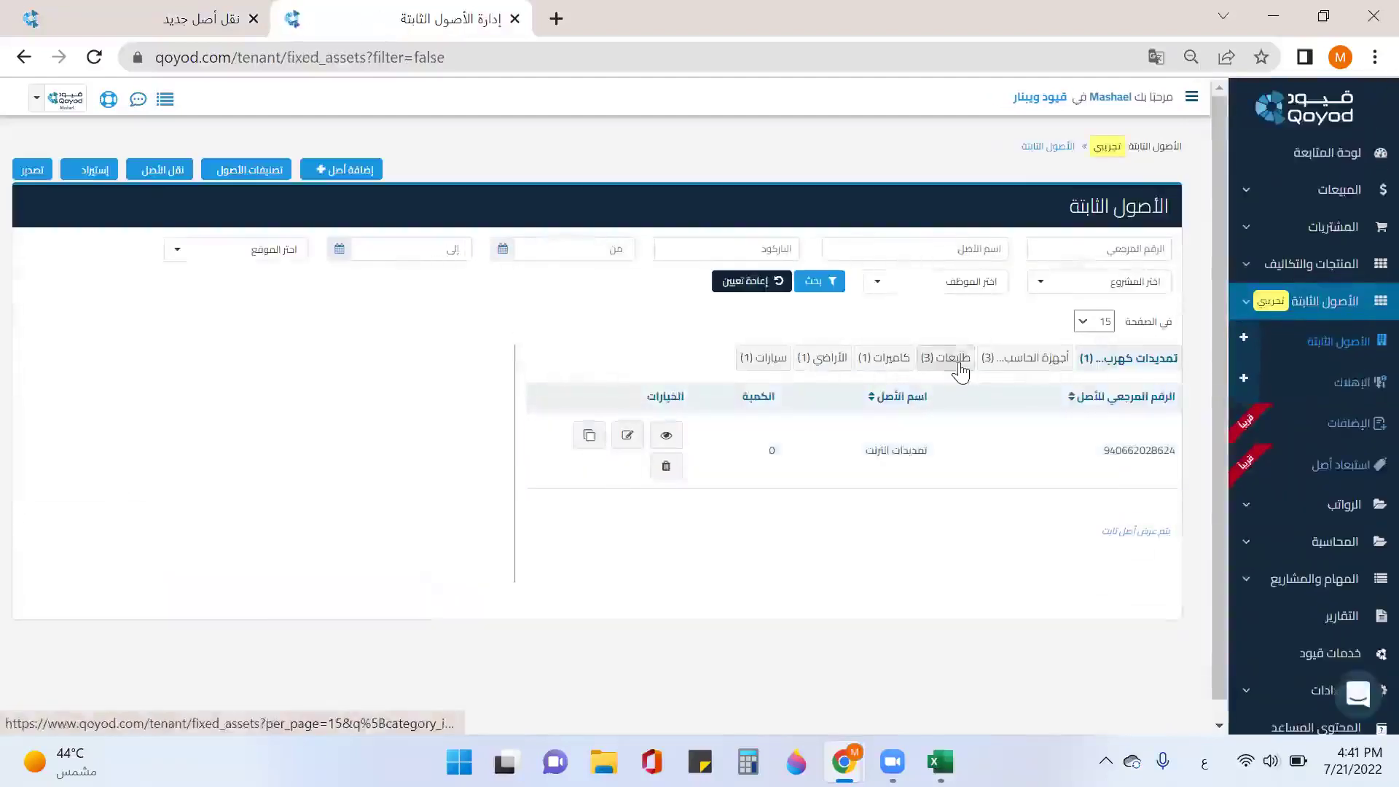
left_click(946, 358)
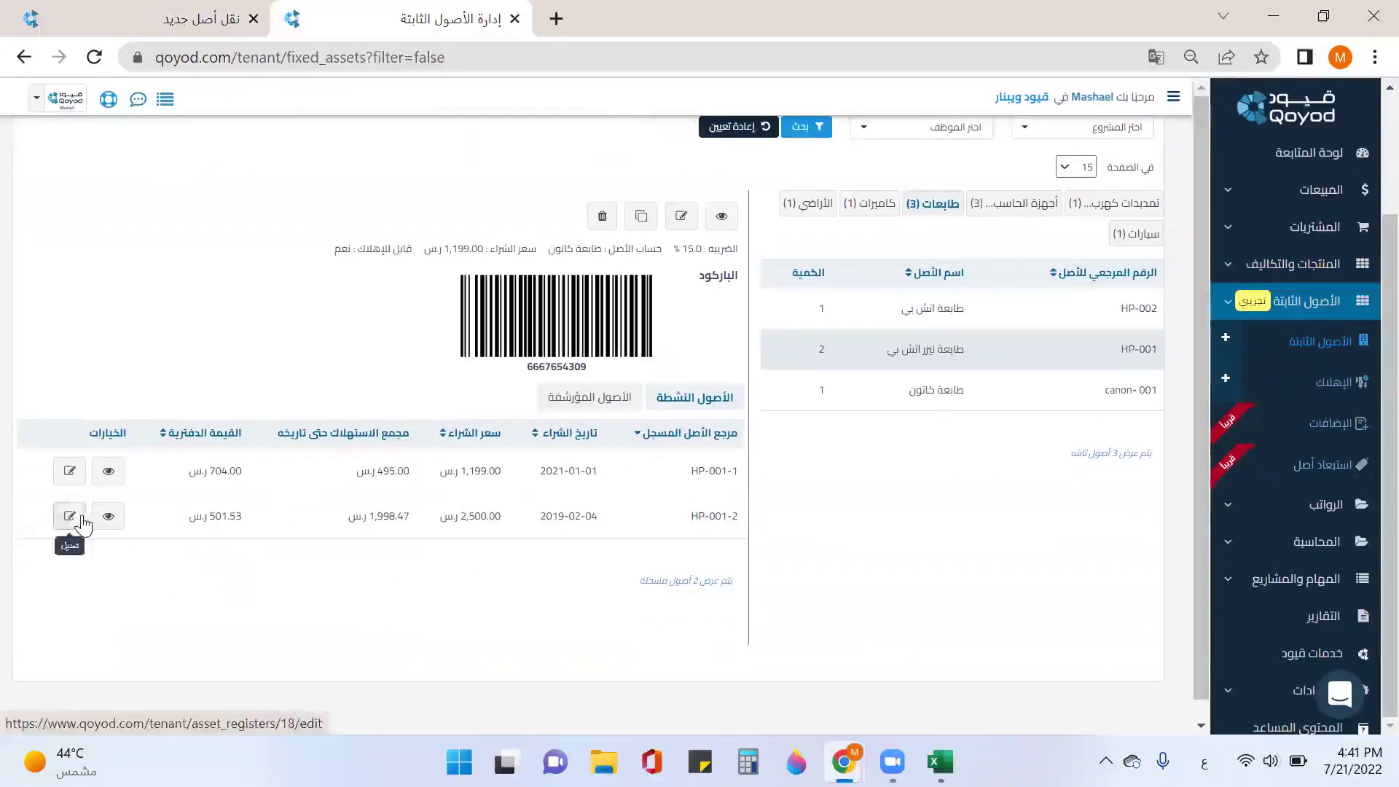
left_click(70, 516)
Step: Assign HP-001-2 to ABC PROJECT in its additional information and save
left_click(1003, 264)
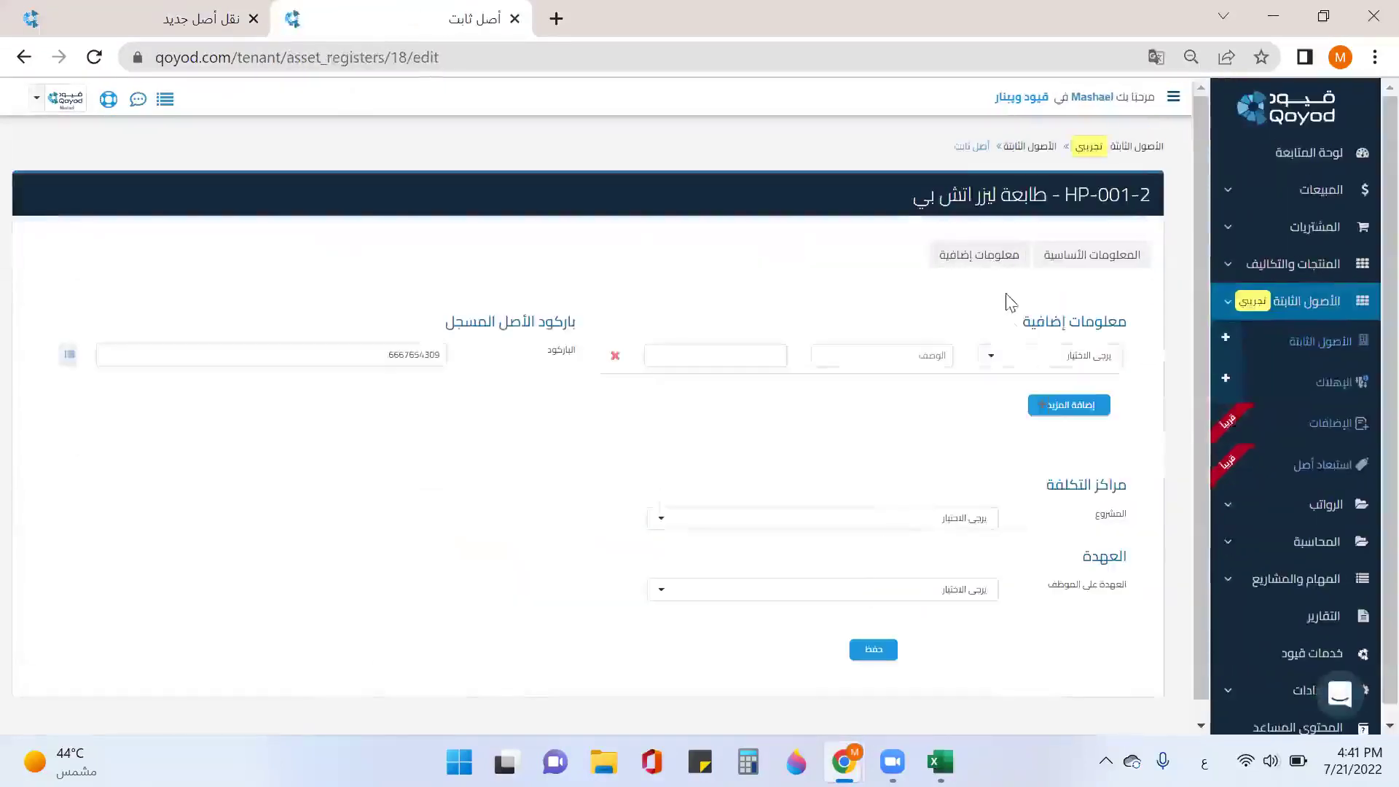
left_click(977, 518)
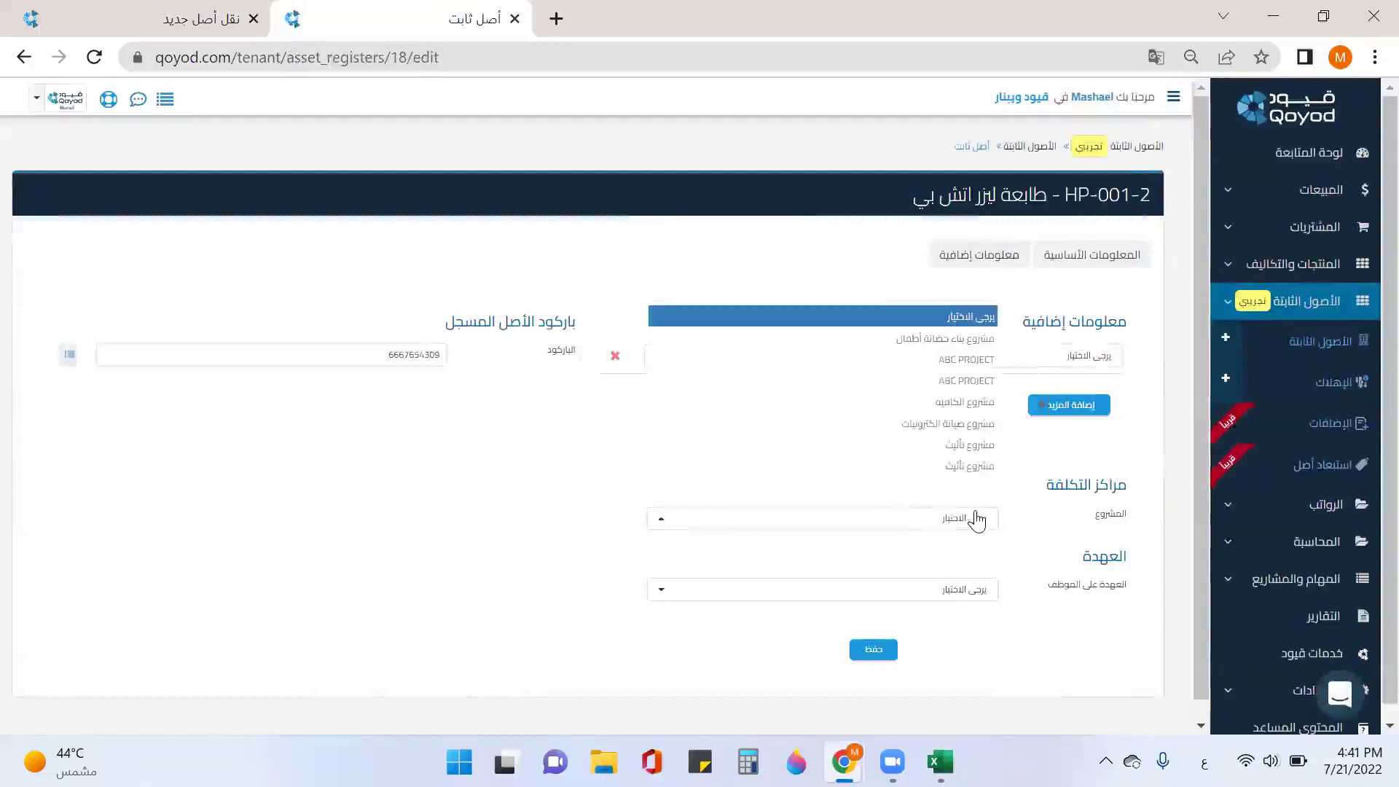
left_click(955, 381)
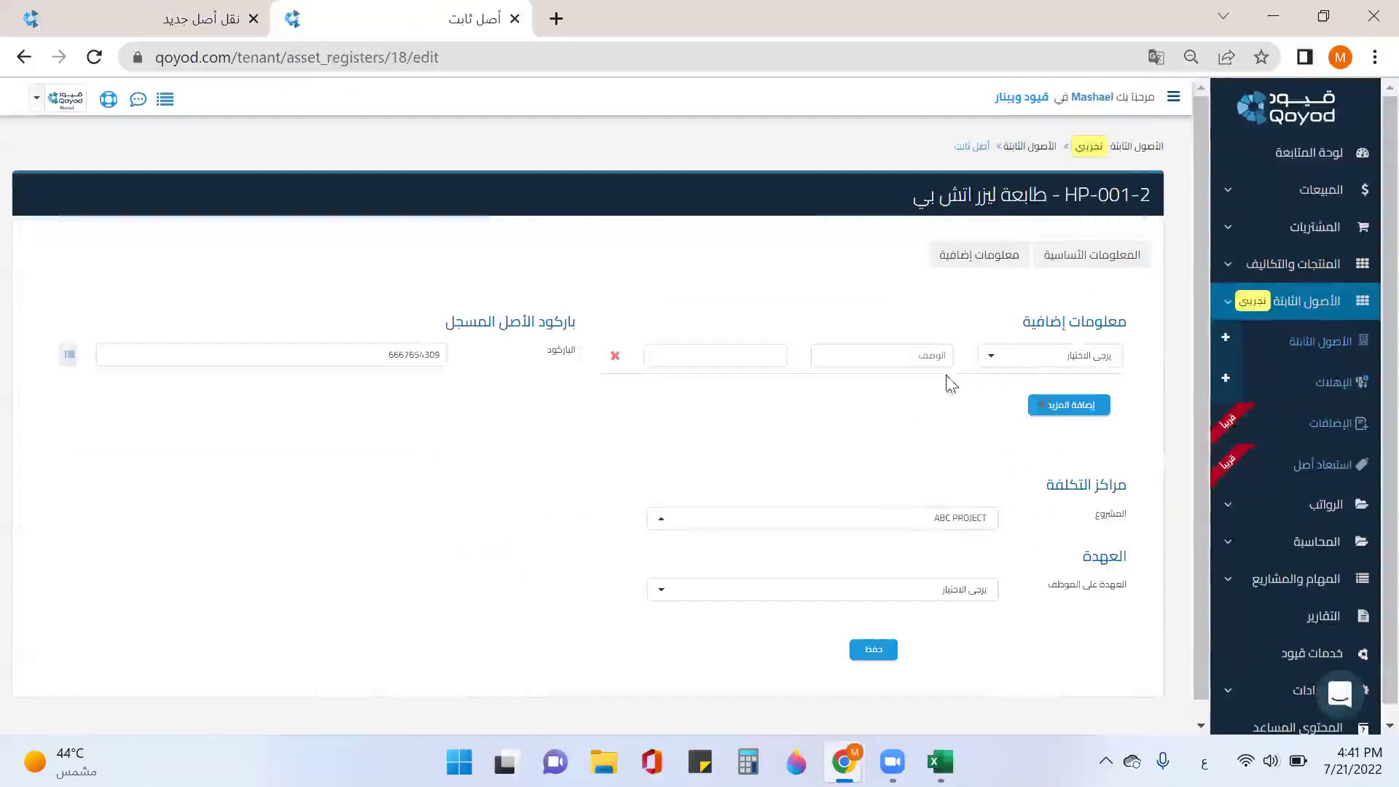
left_click(894, 649)
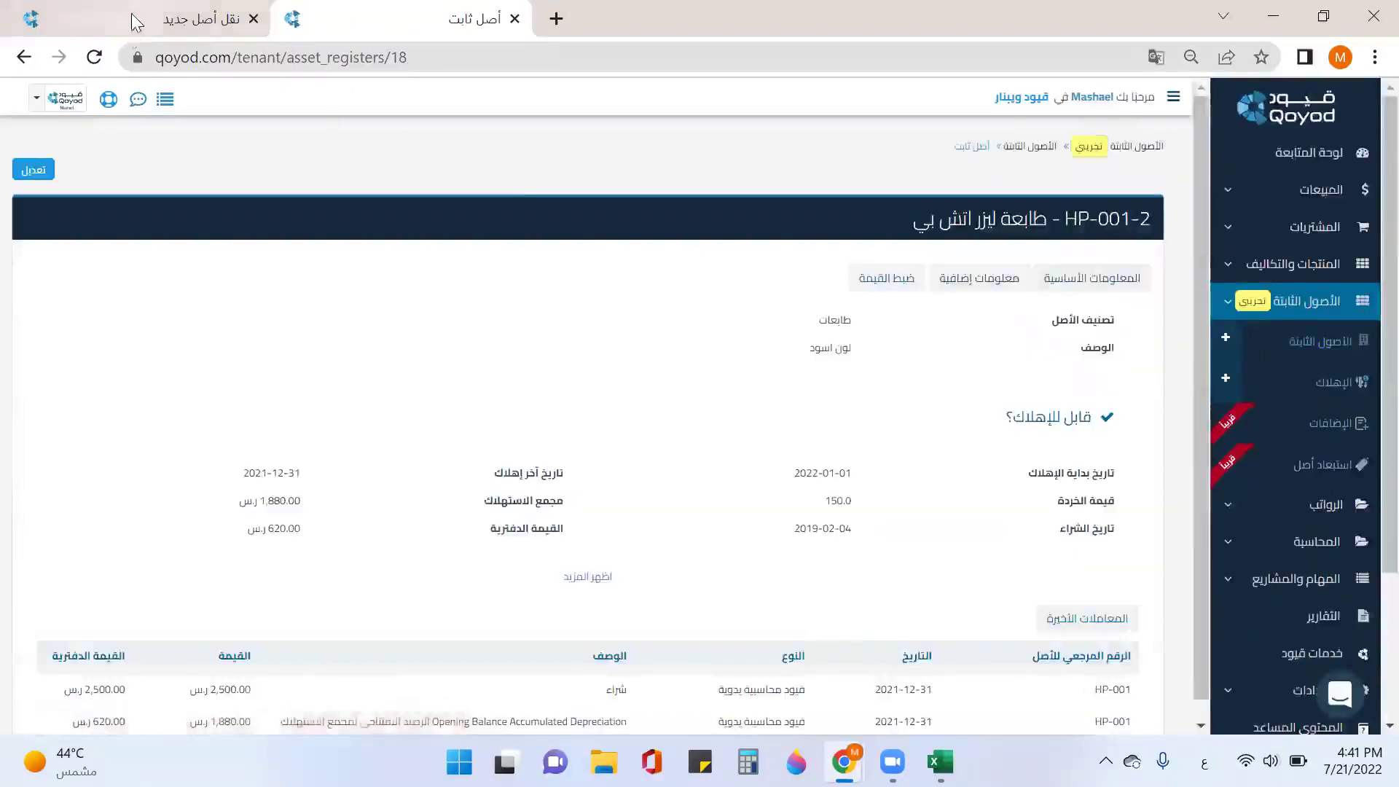
Step: Reload the new transfer form and date it 2022-07-21 for all طابعات assets
left_click(134, 22)
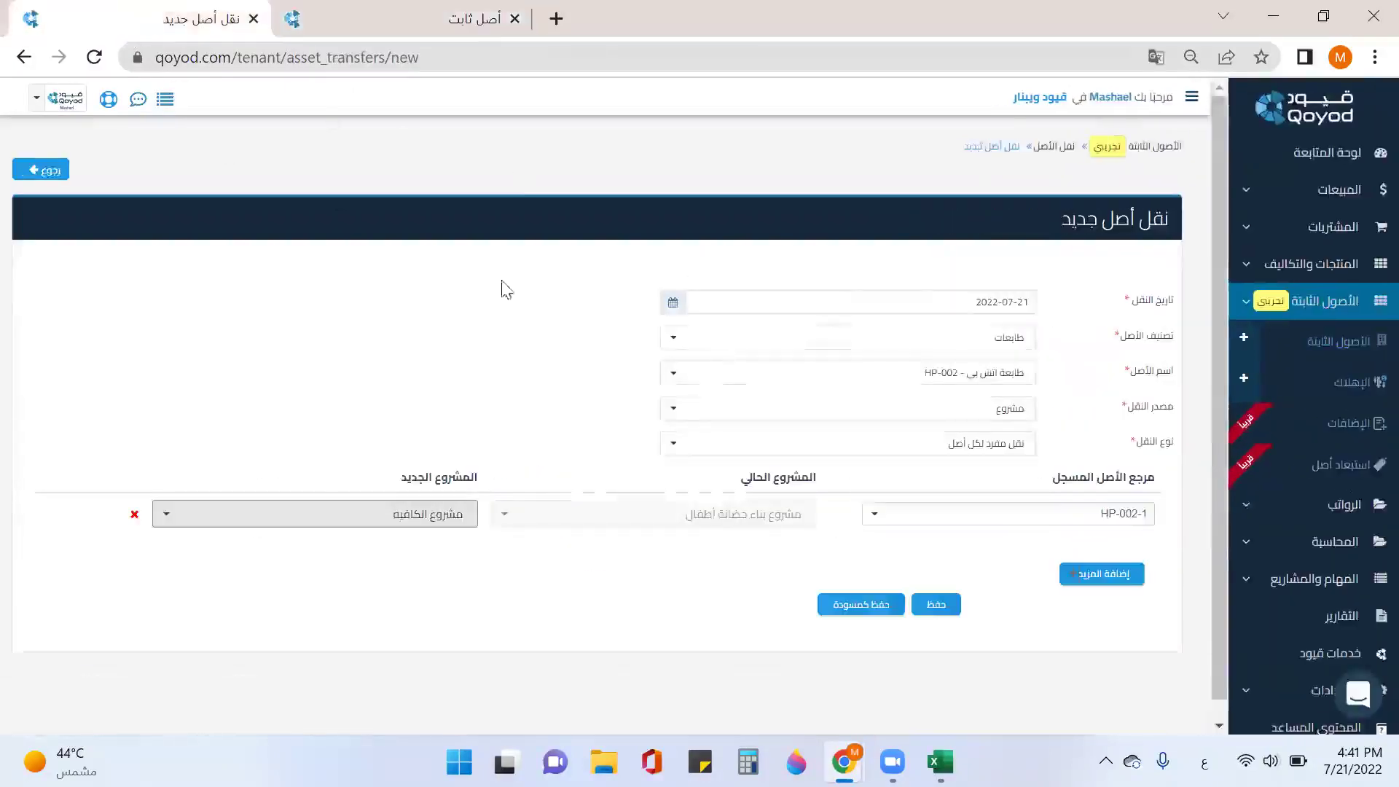
left_click(1139, 516)
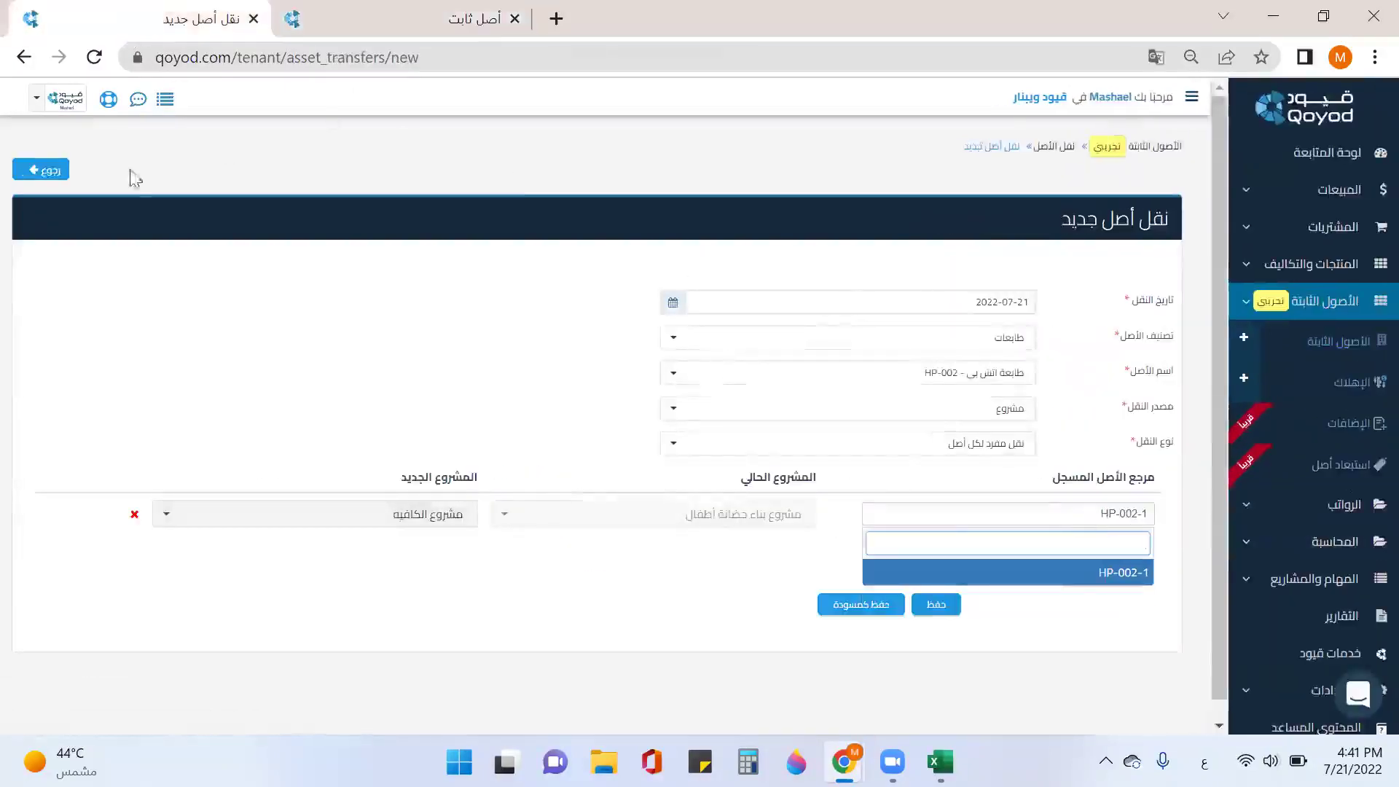
left_click(94, 57)
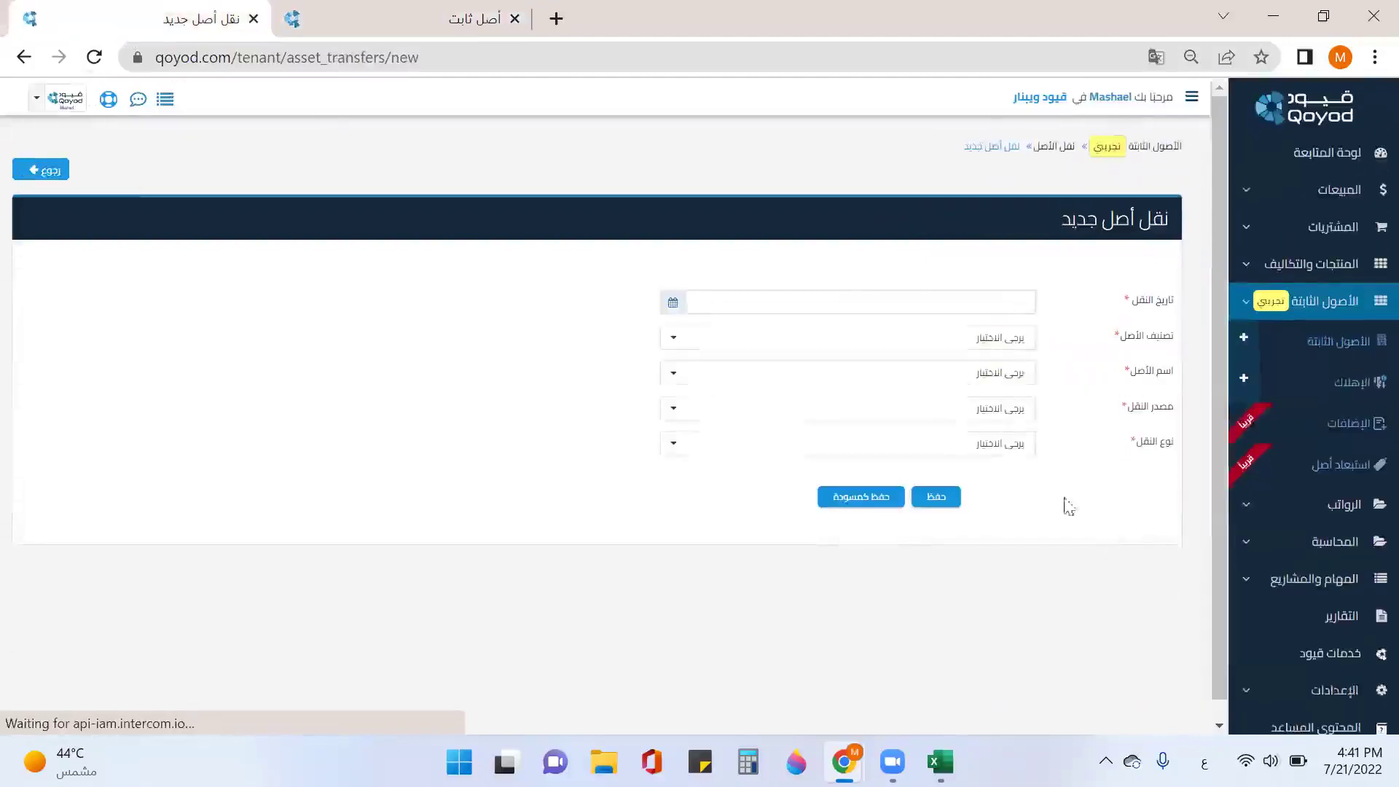
left_click(999, 301)
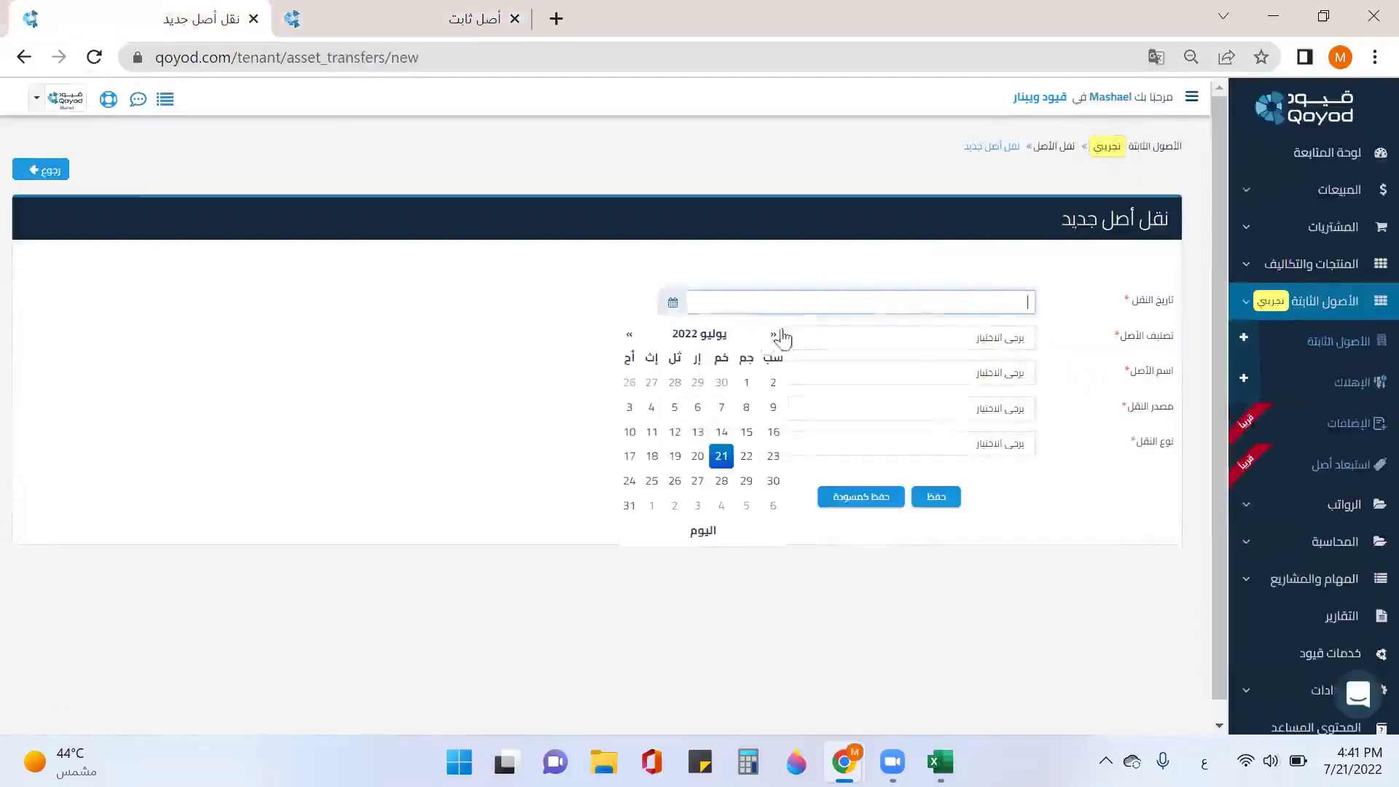
left_click(719, 457)
left_click(944, 339)
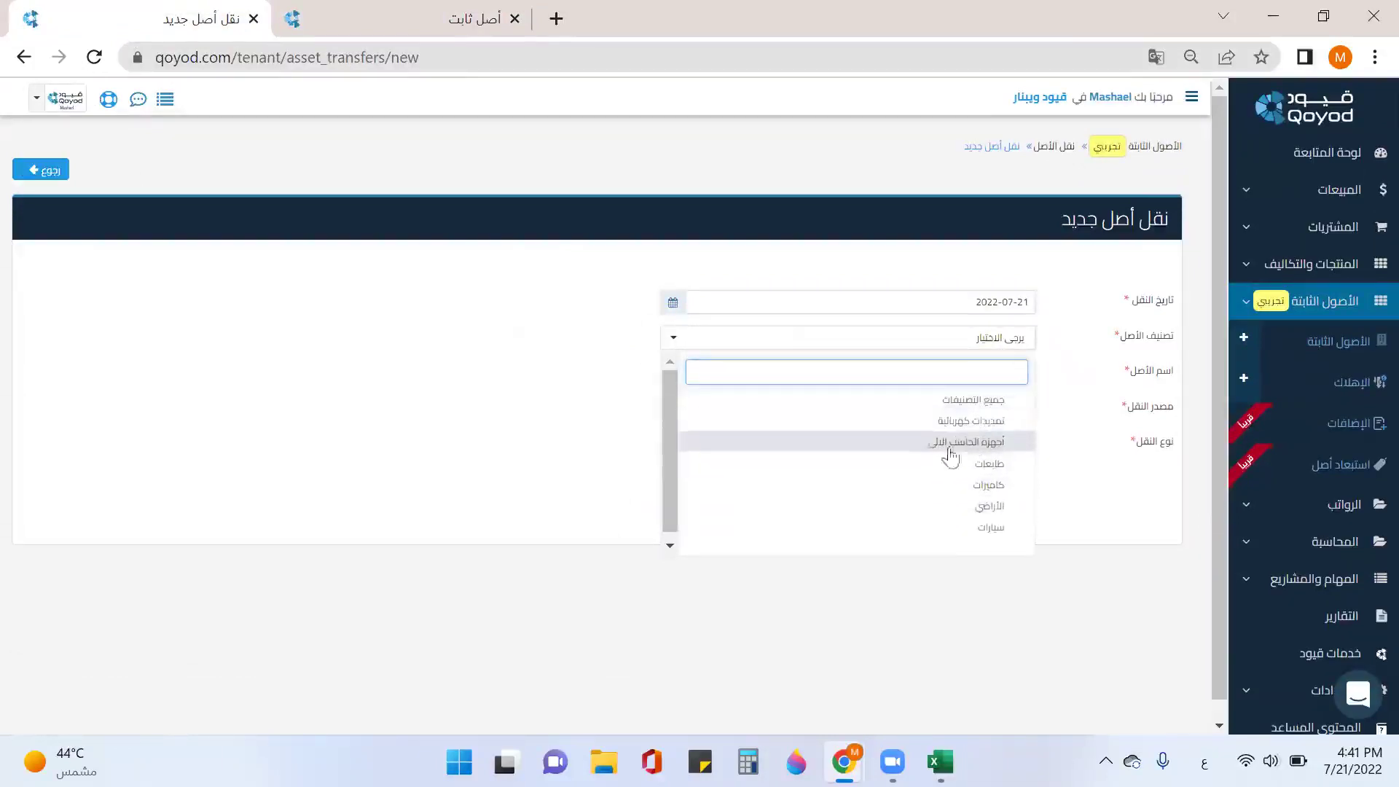
left_click(1003, 470)
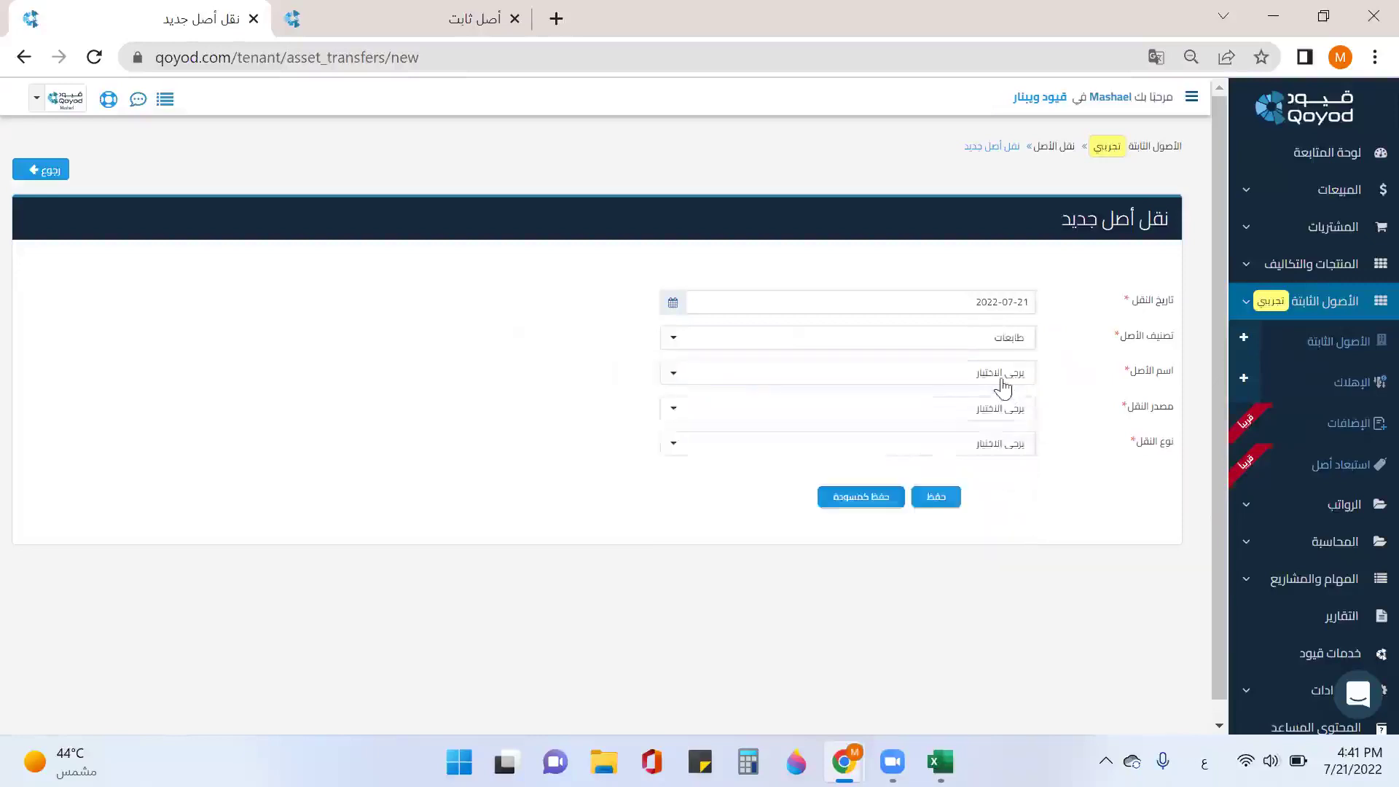
left_click(1000, 378)
left_click(1000, 471)
left_click(1028, 428)
left_click(1006, 409)
left_click(1015, 483)
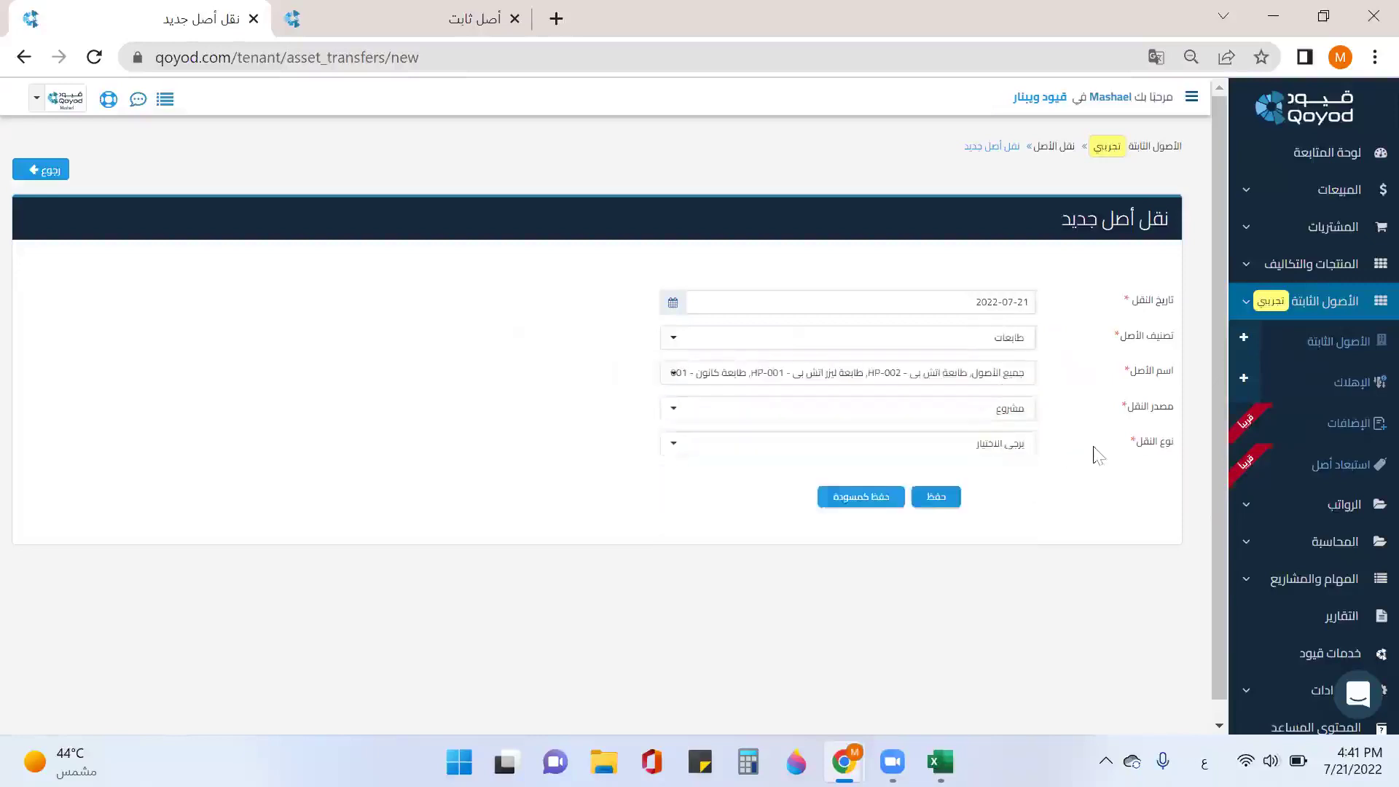
left_click(1014, 453)
left_click(1030, 504)
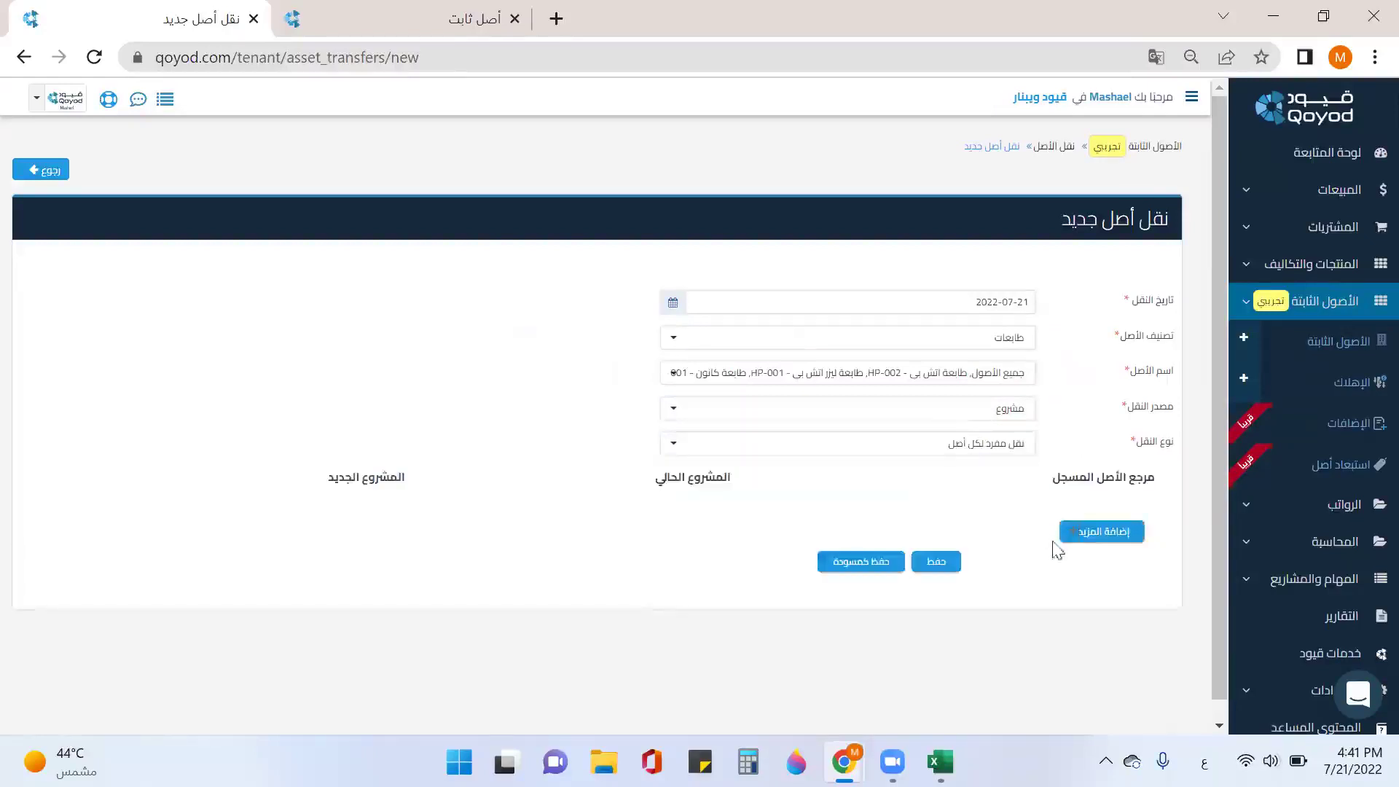
left_click(1104, 533)
left_click(1115, 514)
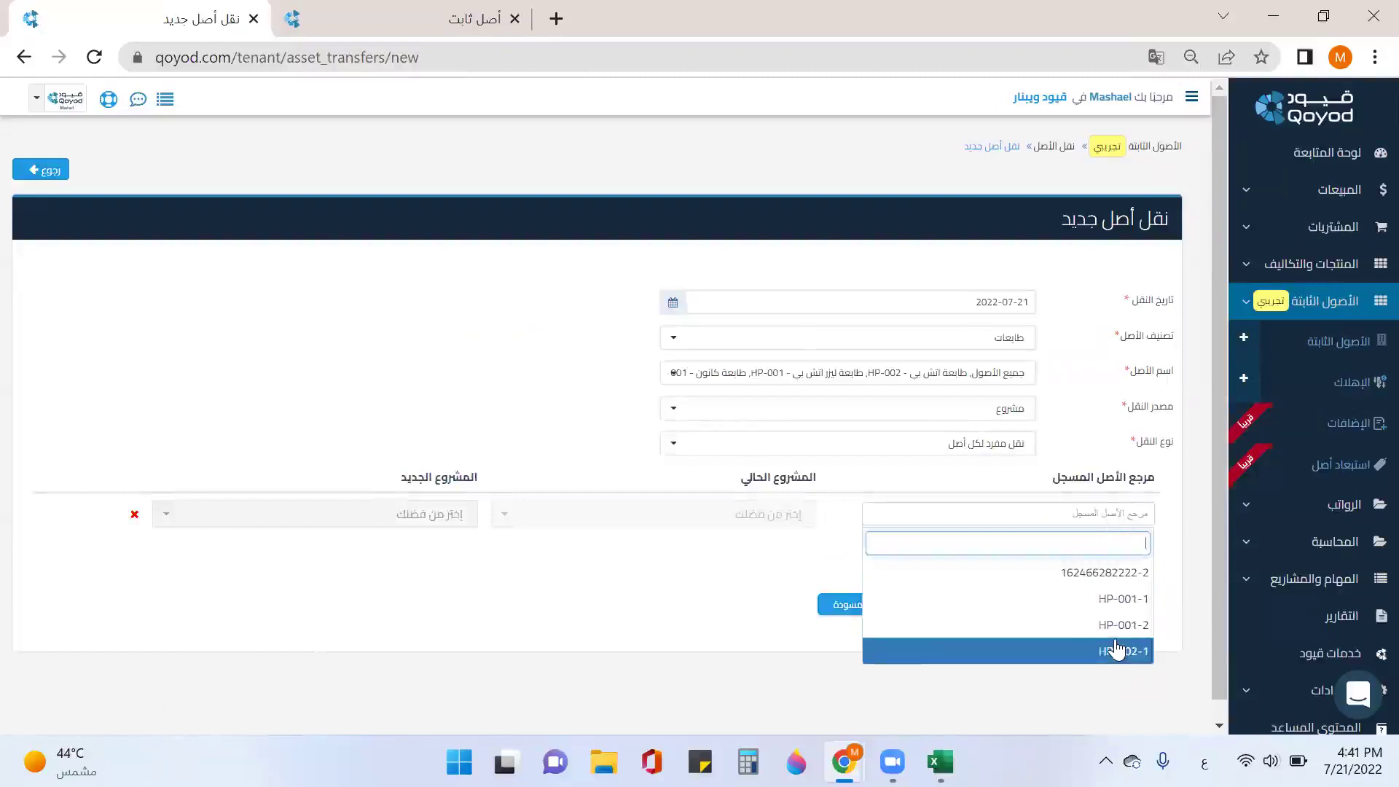
left_click(1122, 574)
Step: Add rows for registers HP-001-2, HP-001-1 and HP-002-1
left_click(1120, 583)
left_click(1117, 563)
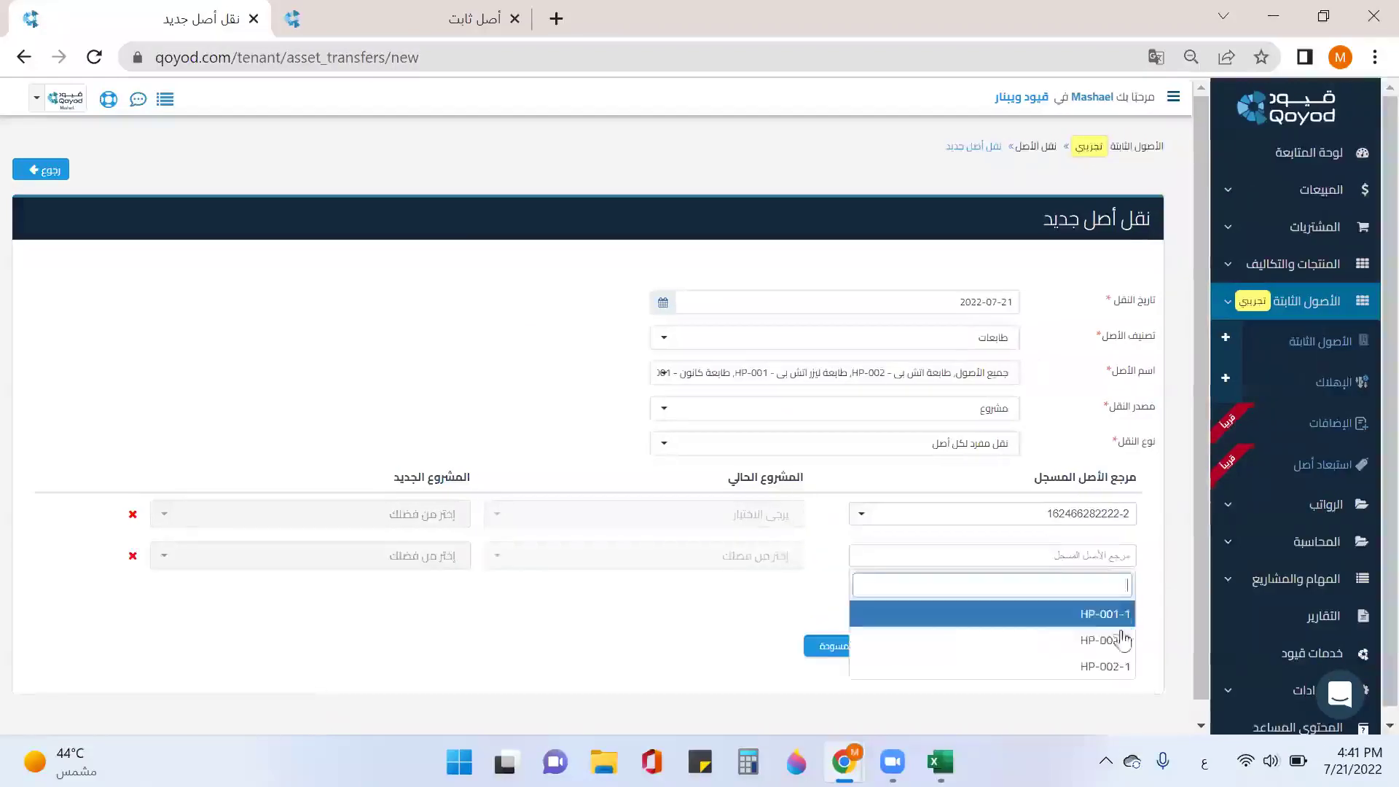
left_click(1122, 639)
left_click(1118, 621)
left_click(1117, 599)
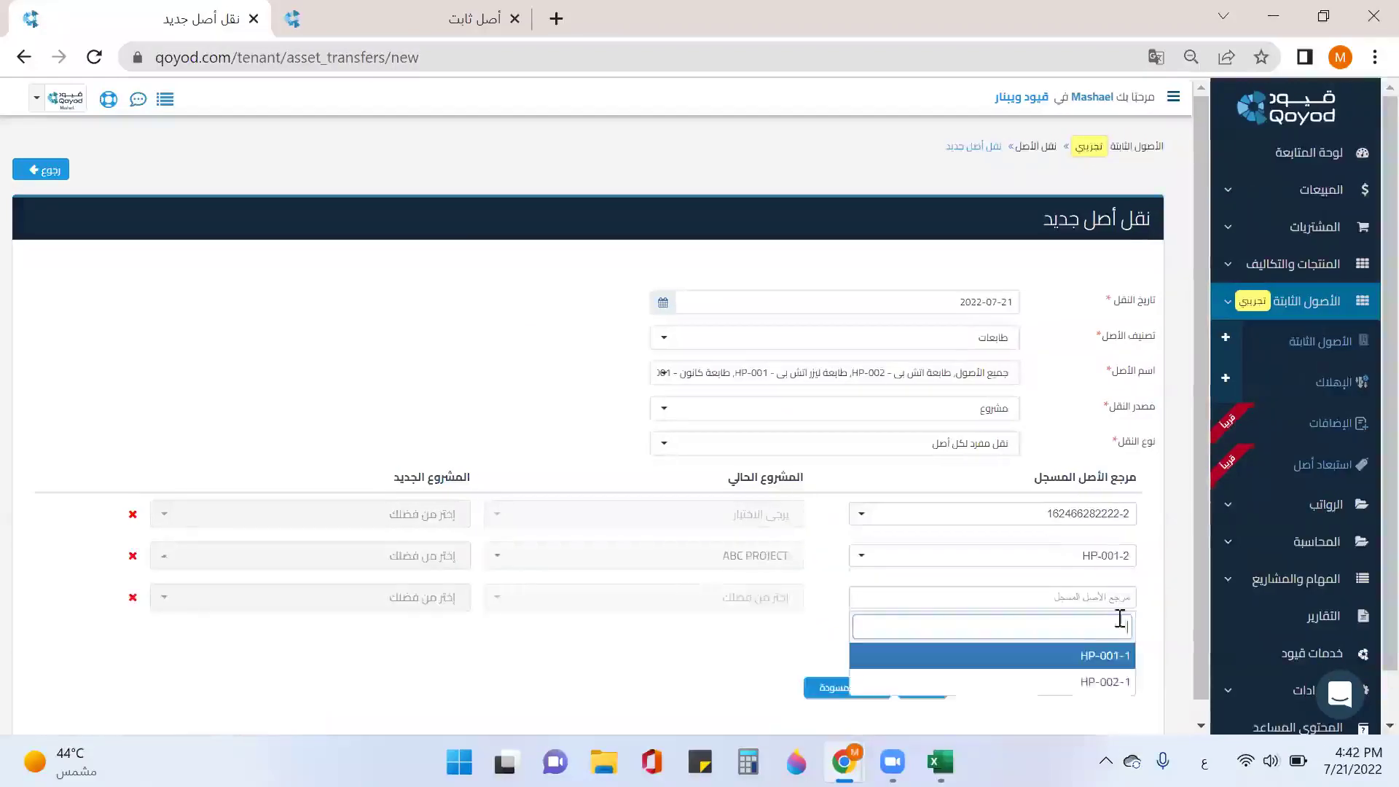
left_click(1111, 655)
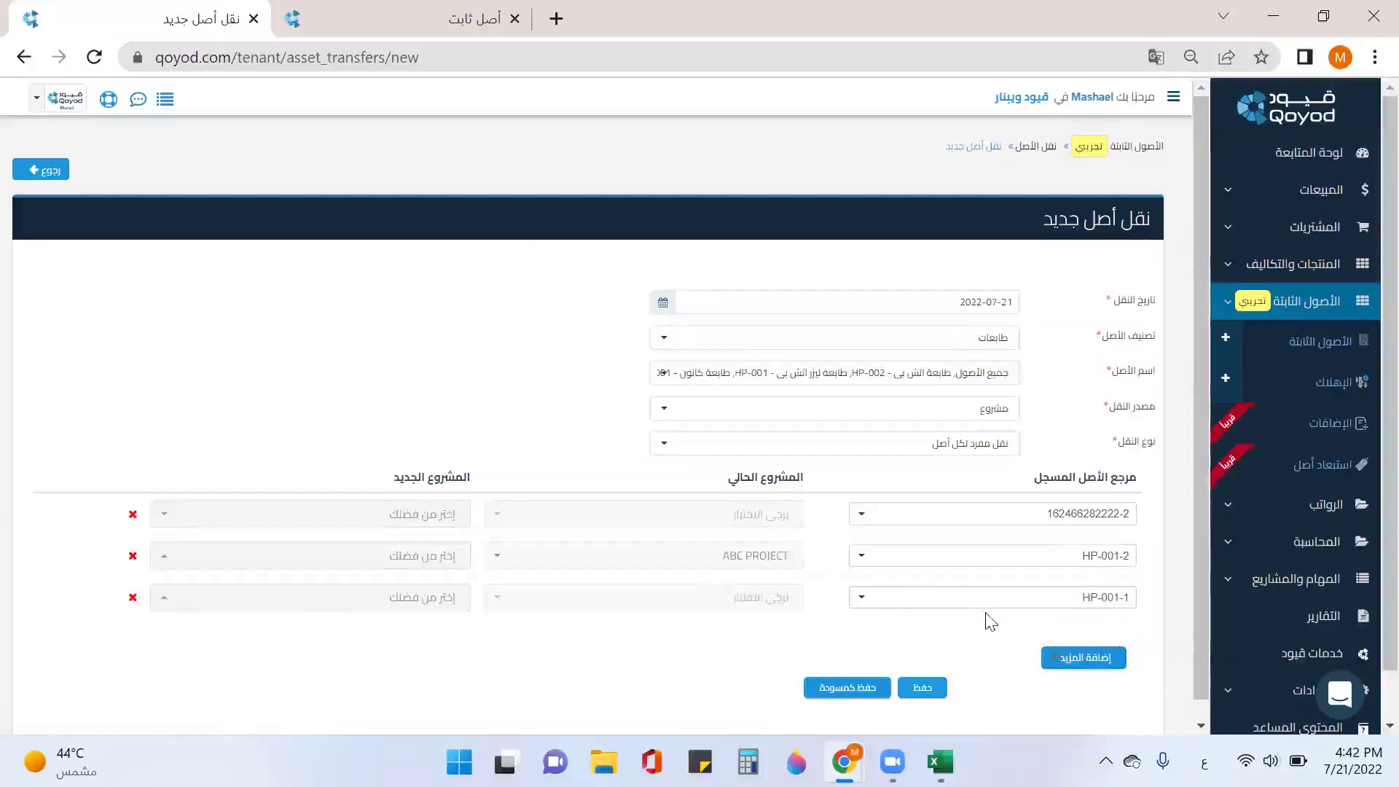
scroll(986, 617, "down", 1)
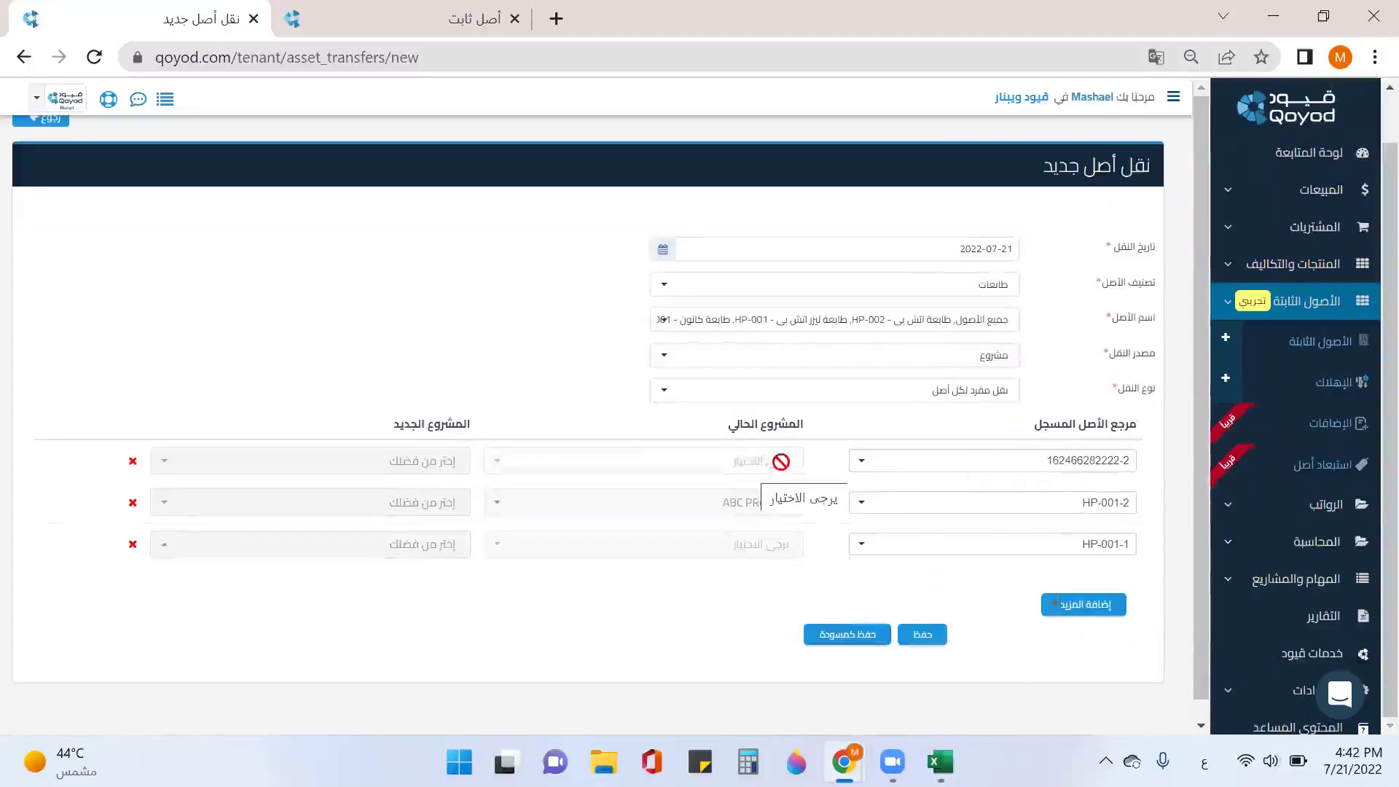
left_click(1071, 604)
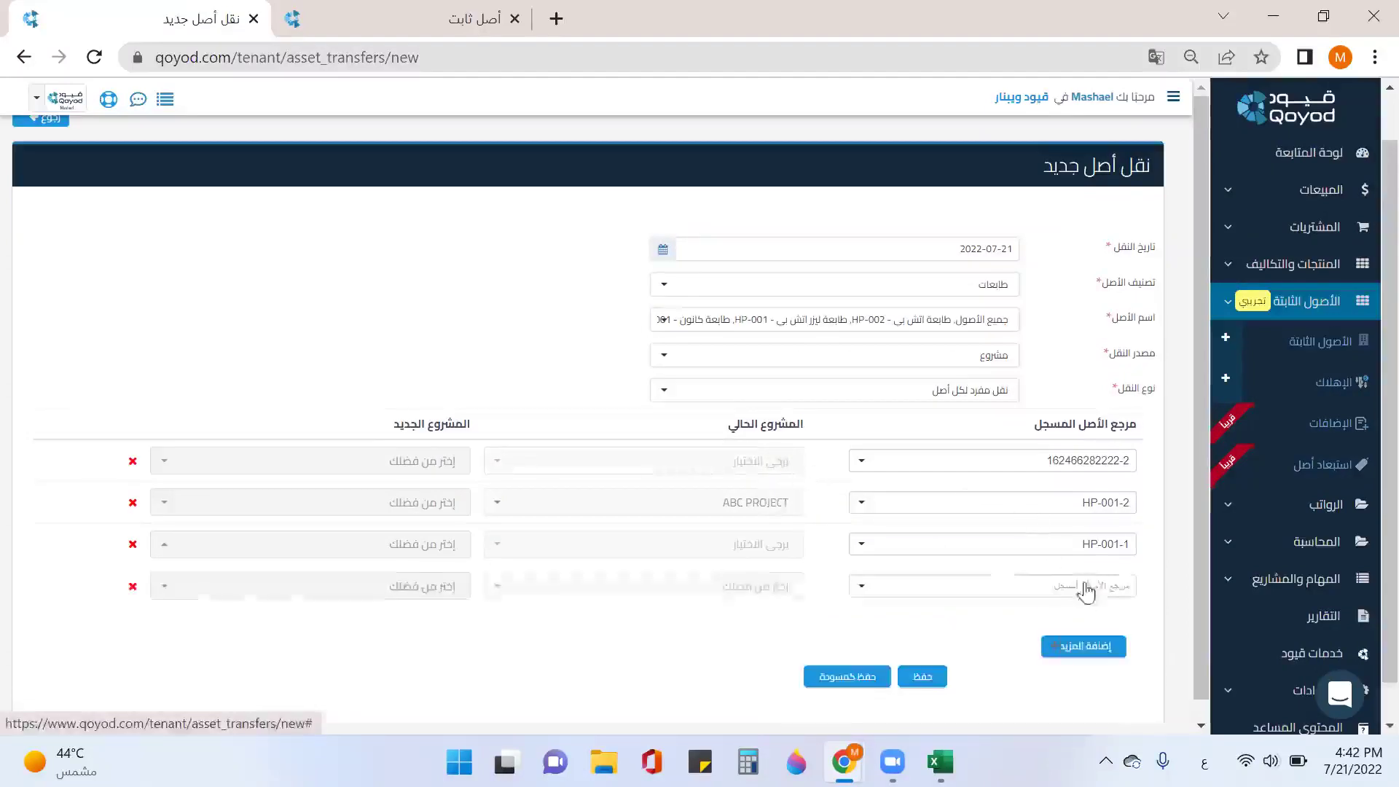
scroll(1085, 583, "down", 1)
left_click(1094, 548)
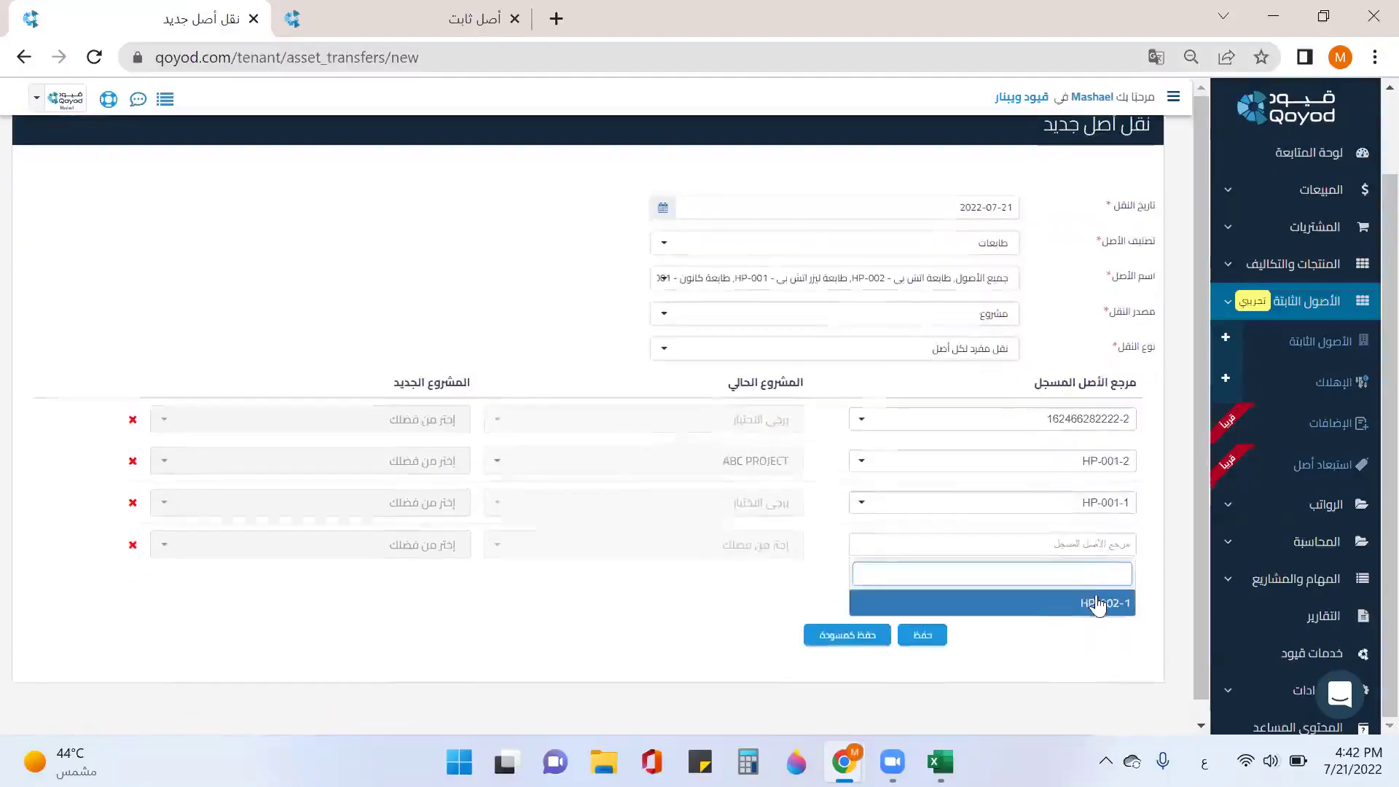
left_click(1098, 603)
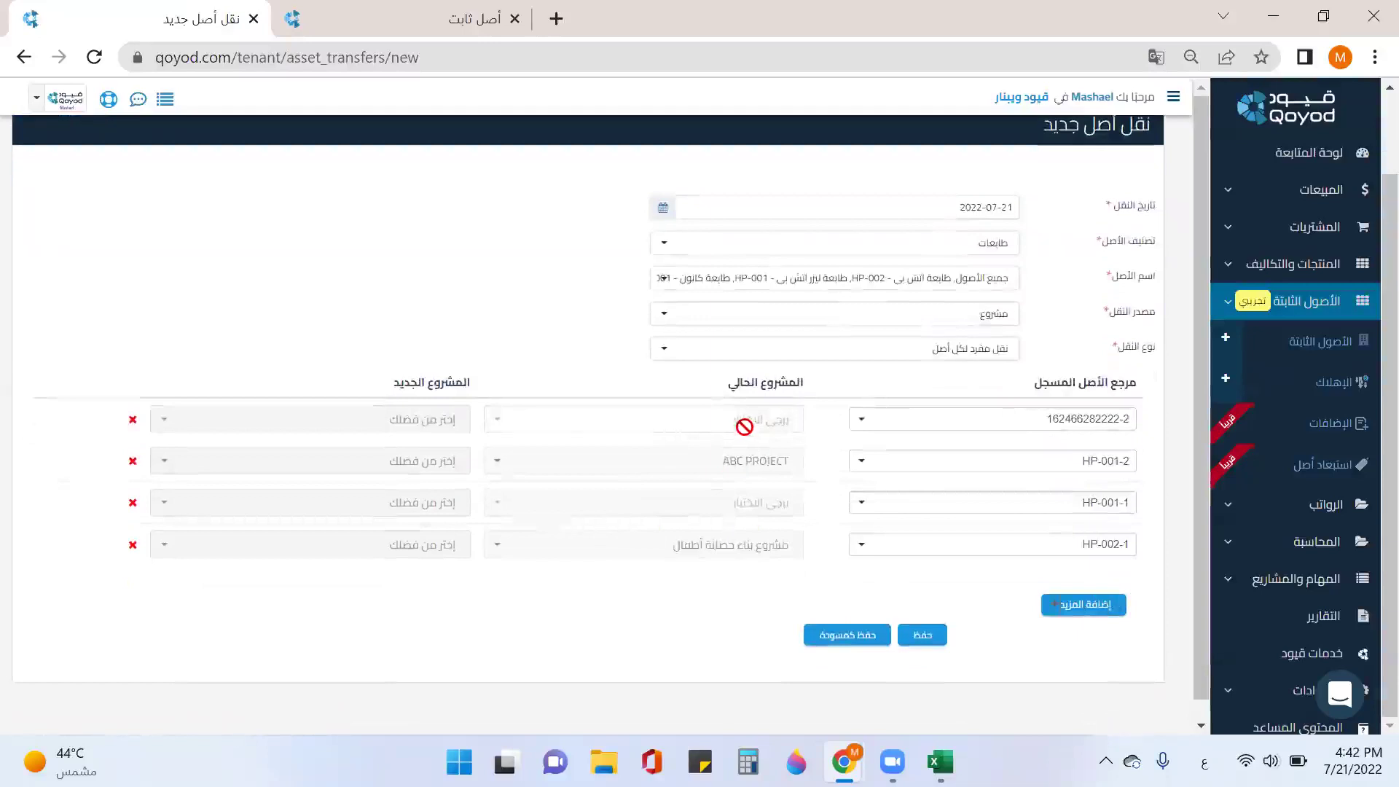
left_click(408, 430)
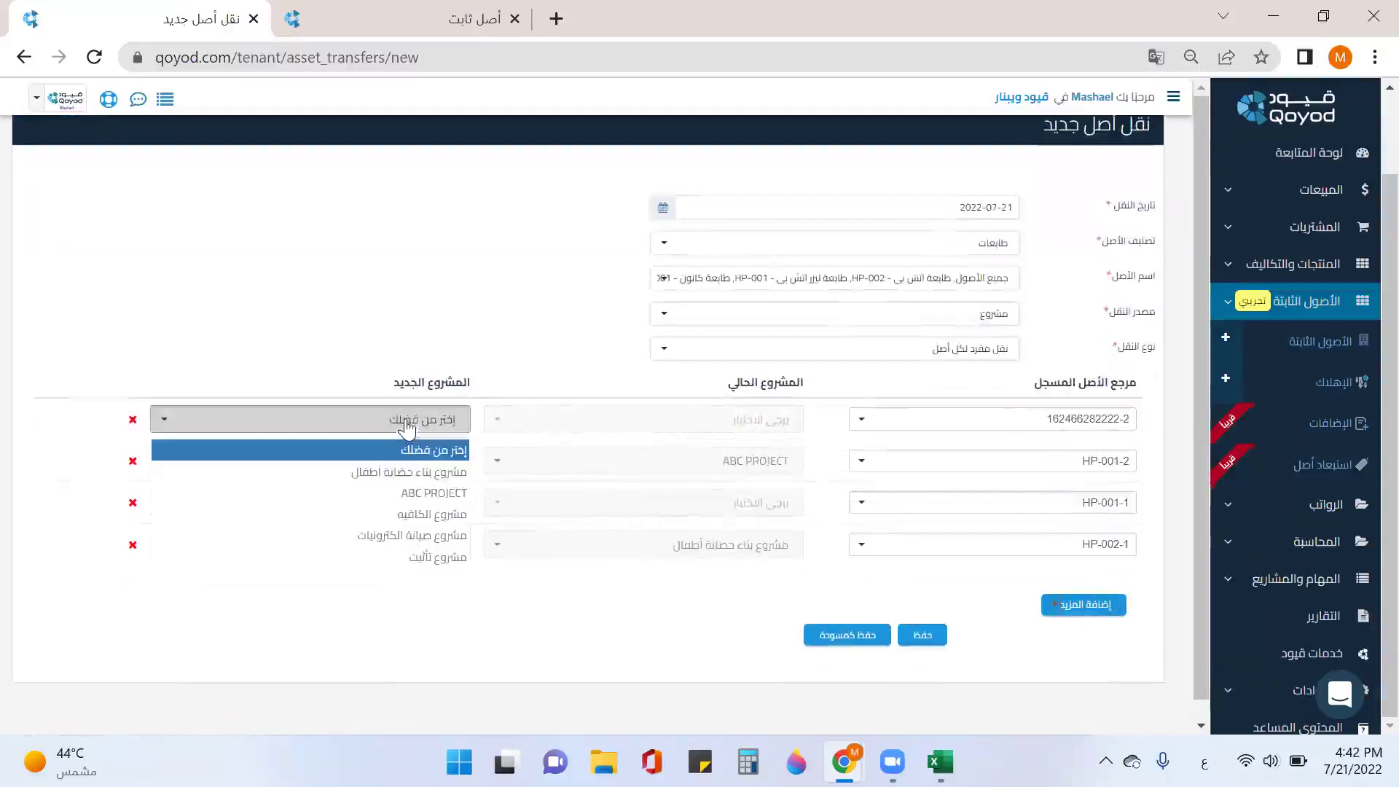
left_click(411, 472)
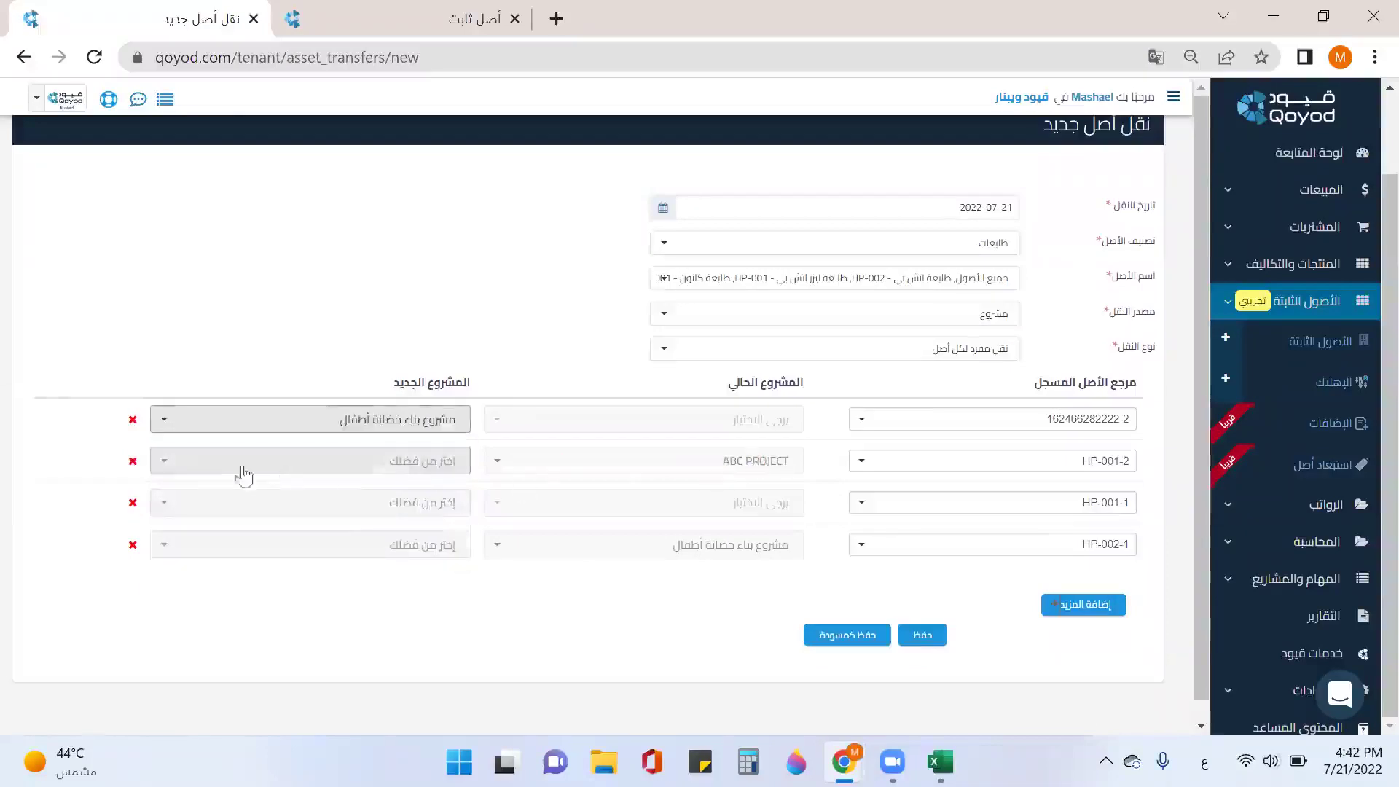
left_click(133, 502)
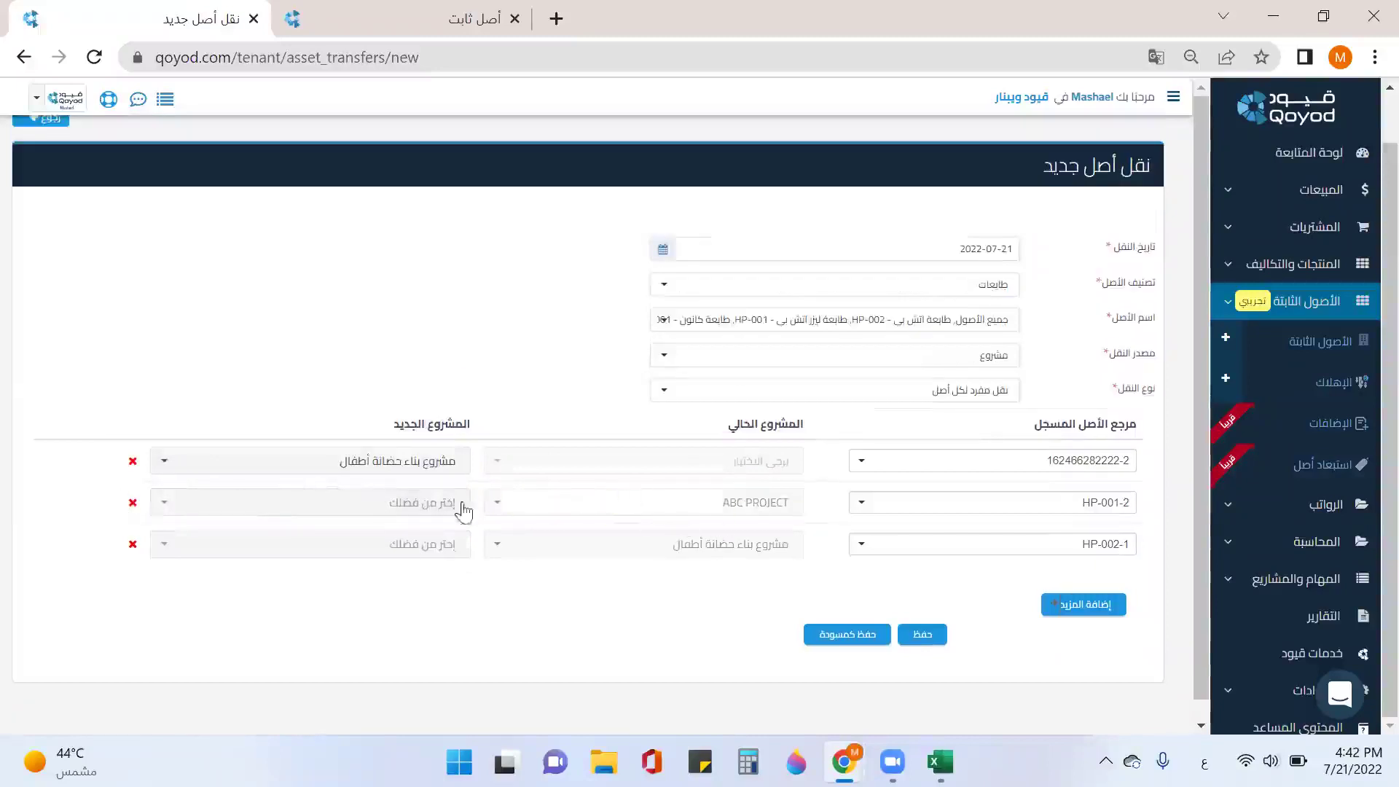
left_click(420, 506)
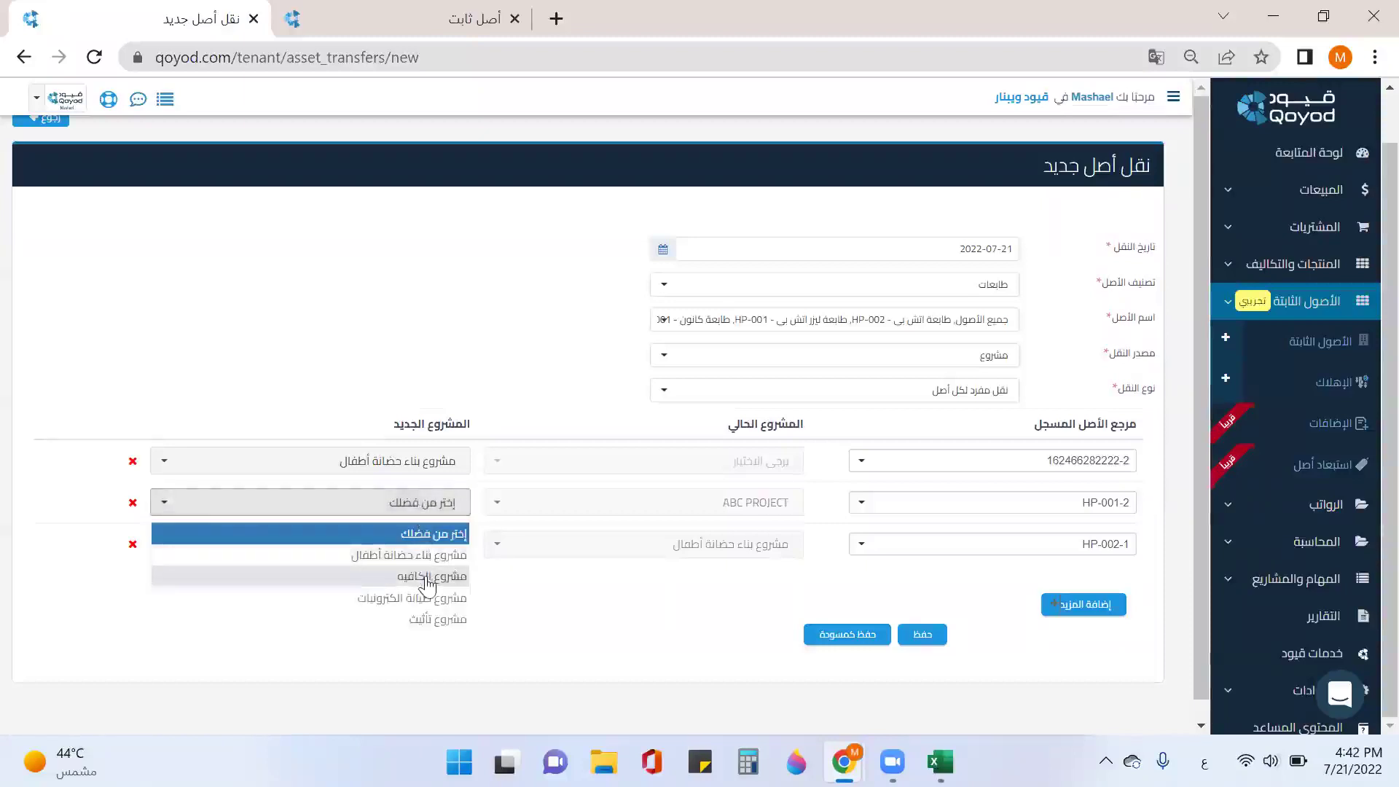
left_click(428, 581)
left_click(437, 504)
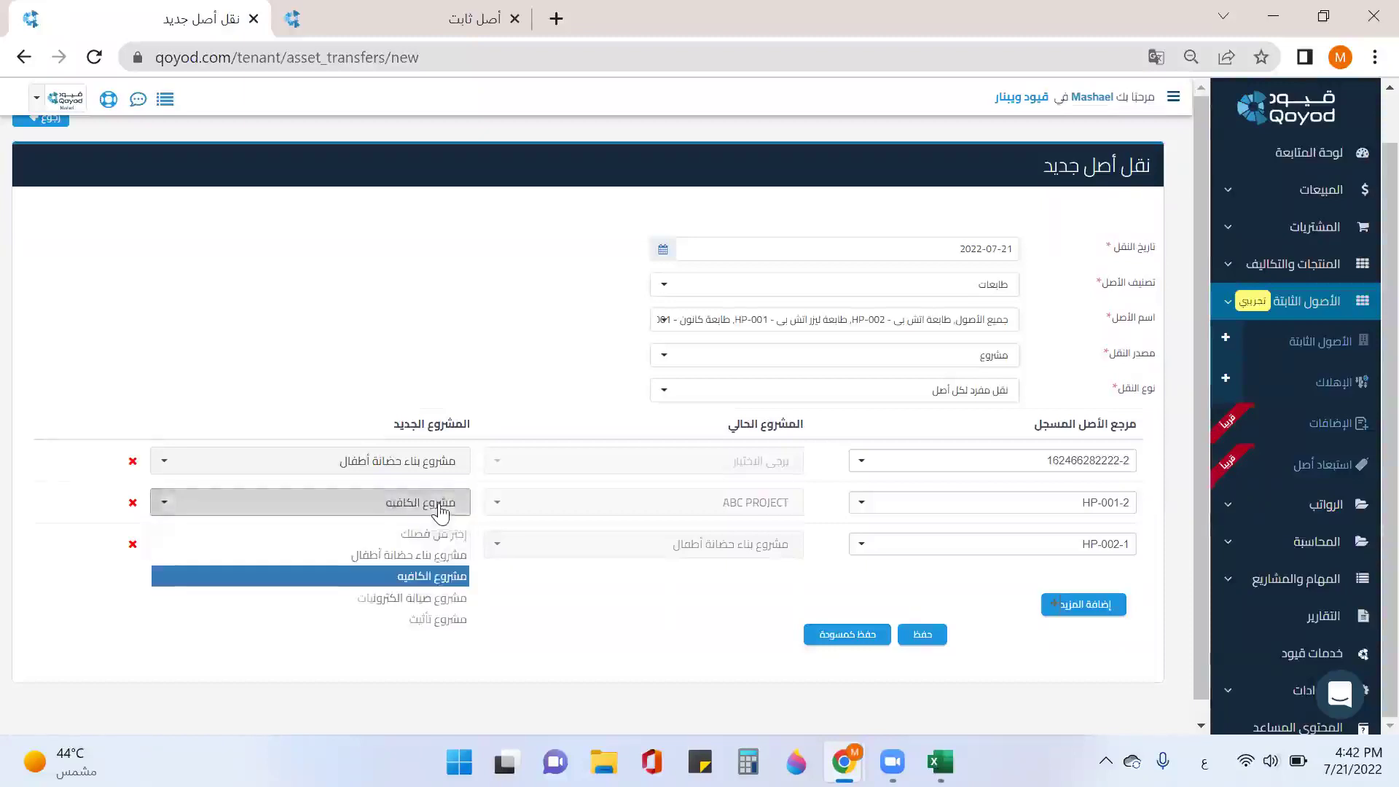
left_click(437, 557)
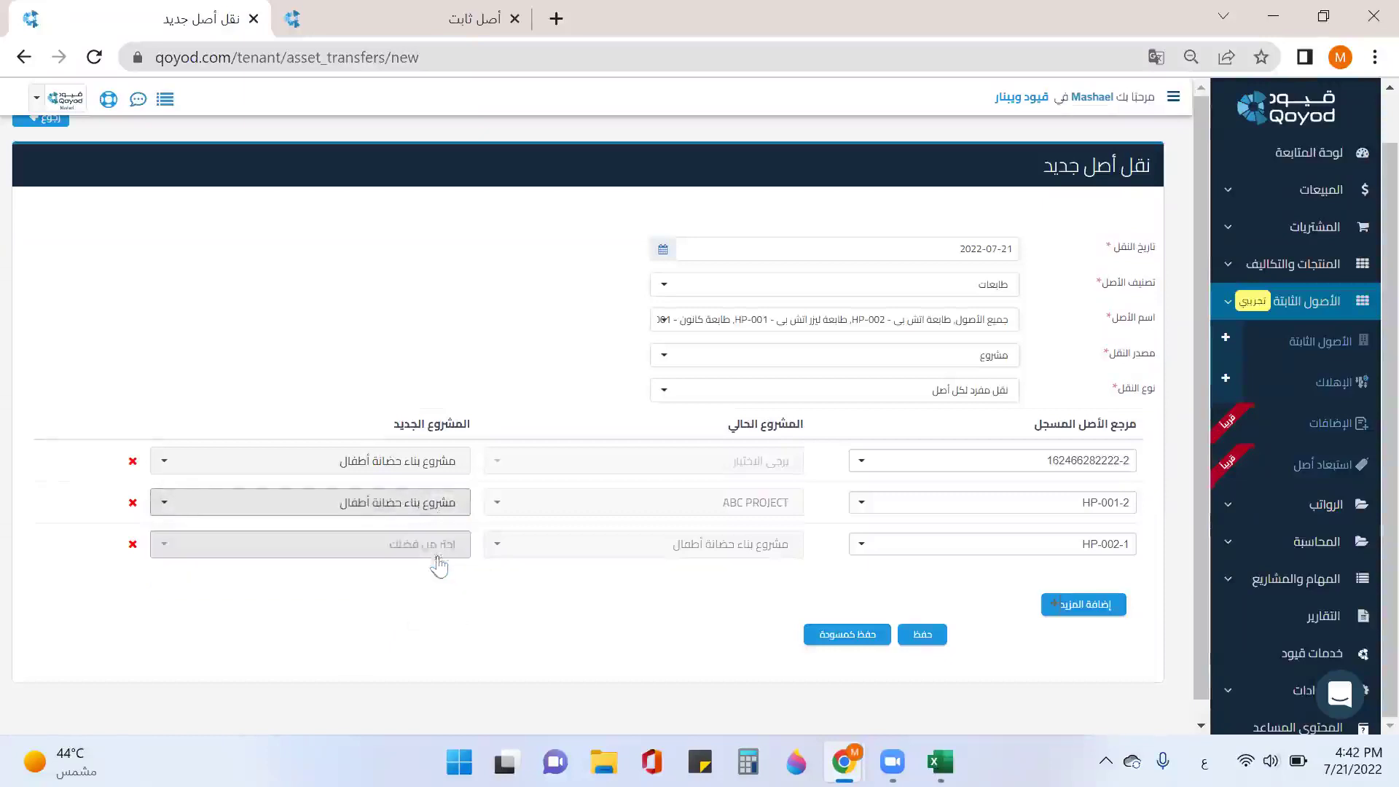
Step: Send HP-002-1 to ABC PROJECT and save the printer transfer
left_click(435, 552)
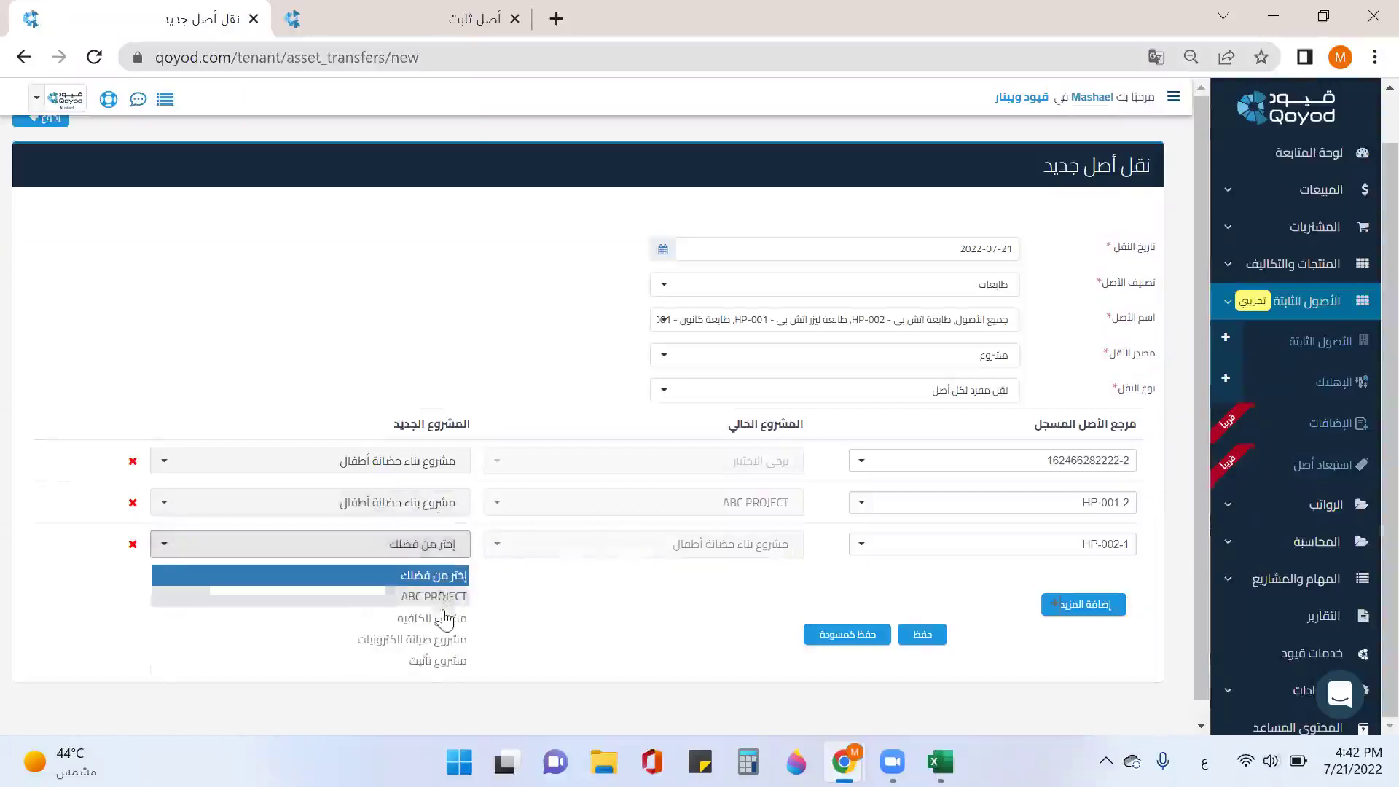
left_click(438, 597)
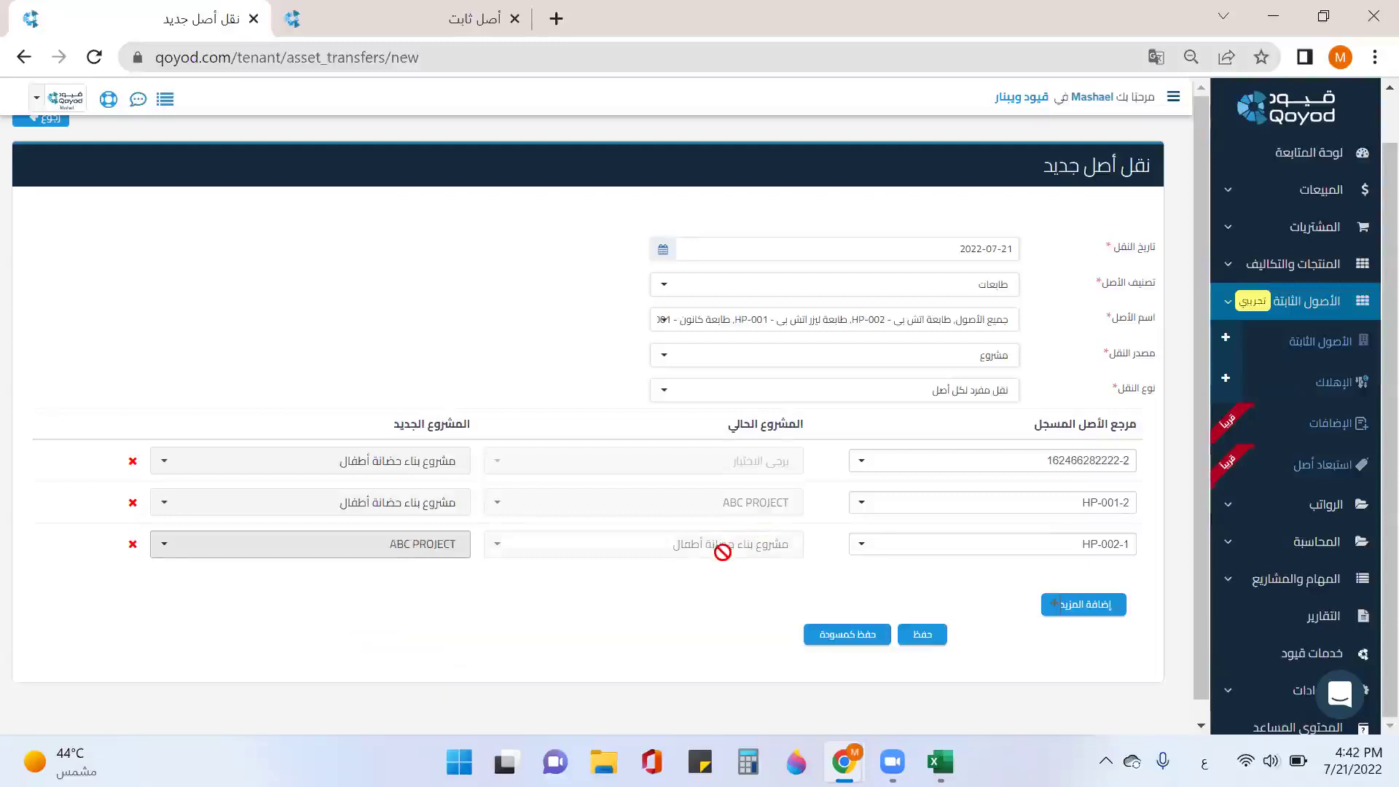
left_click(937, 640)
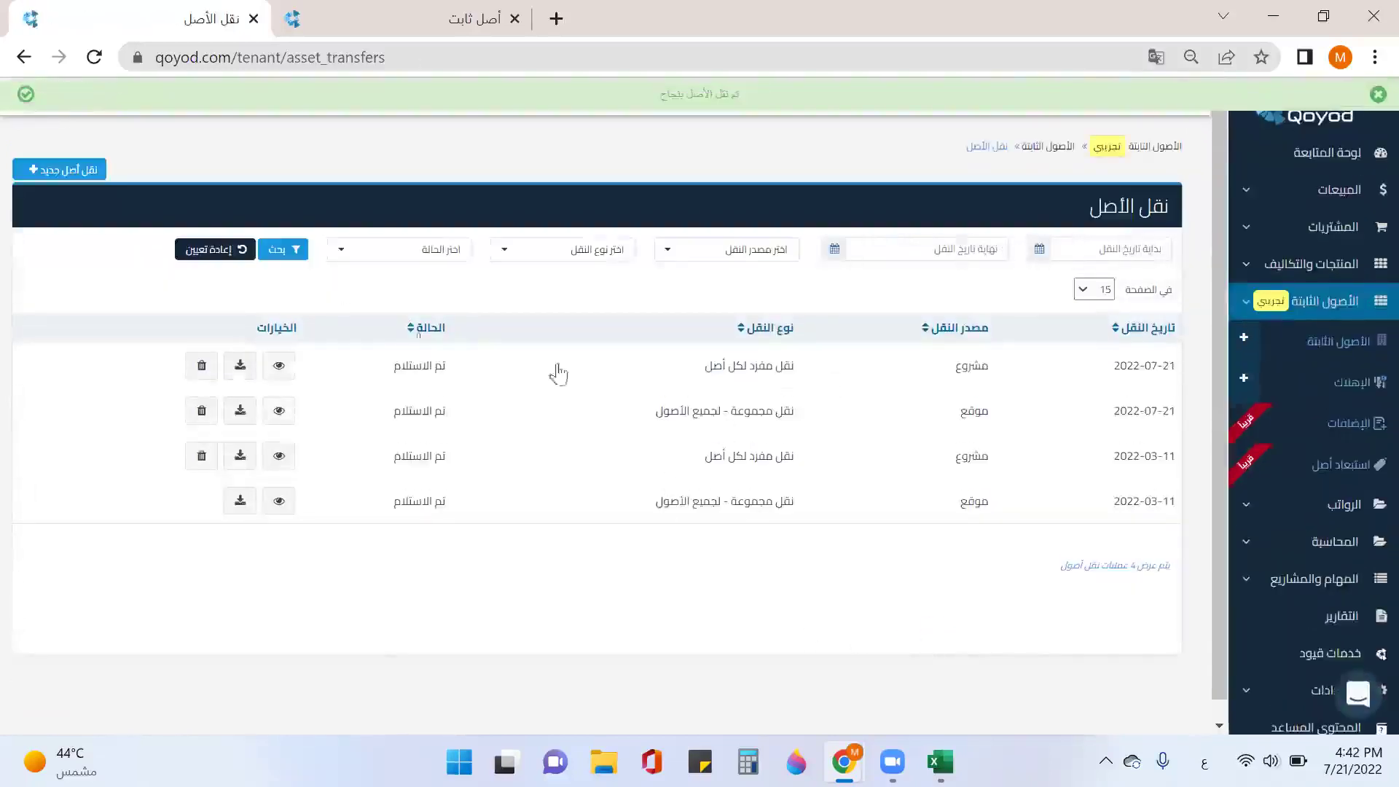
Step: Start a new asset transfer dated 2022-07-21 covering all asset categories and all assets
left_click(69, 169)
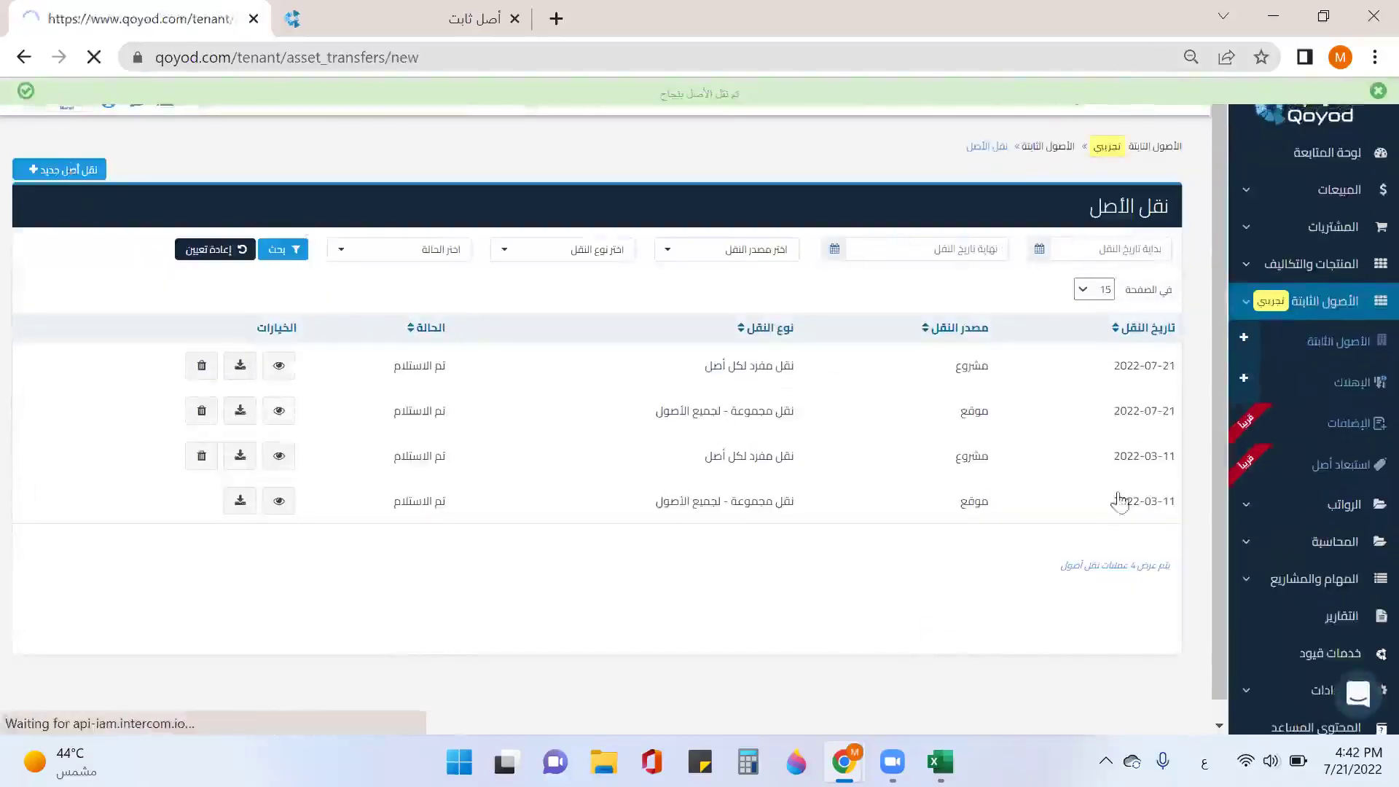
left_click(986, 307)
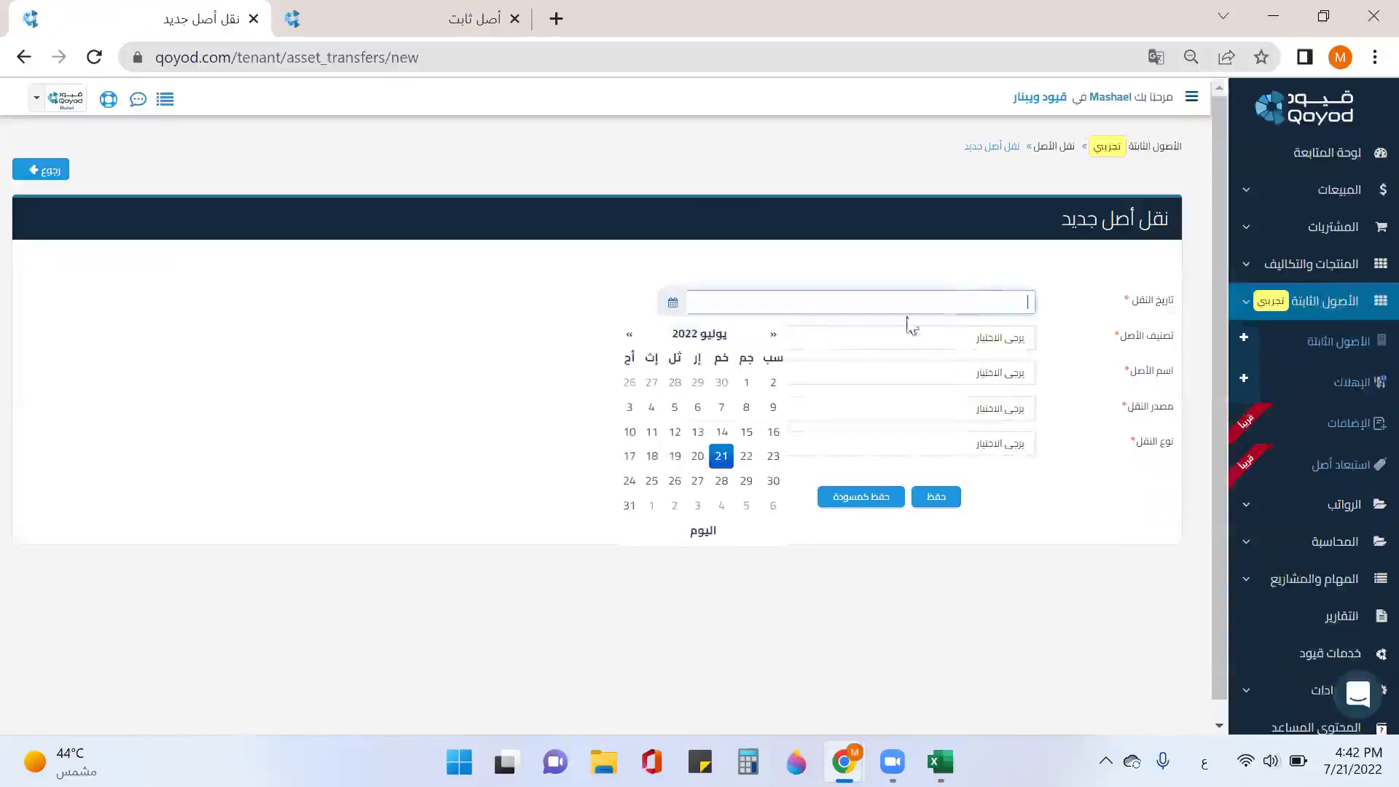
left_click(720, 457)
left_click(925, 340)
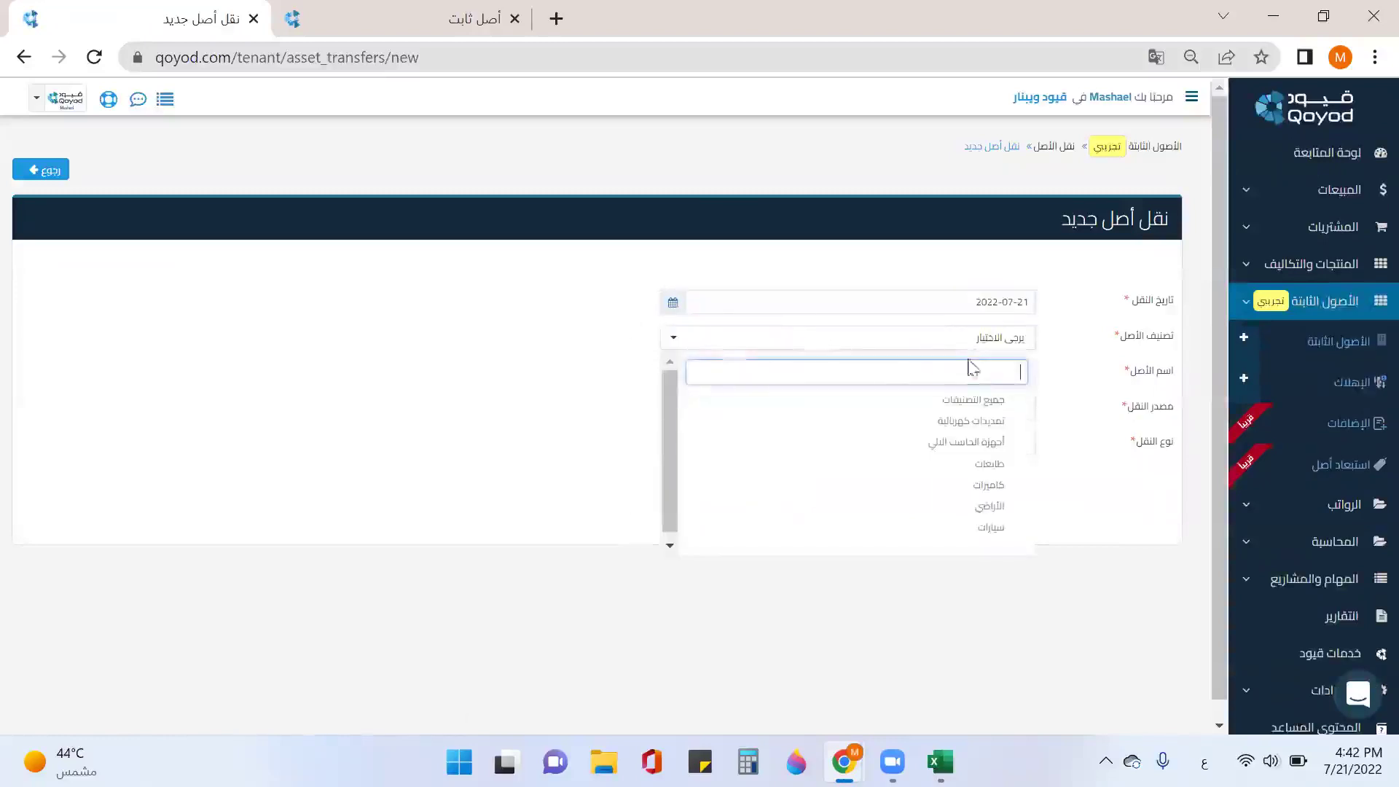
left_click(988, 400)
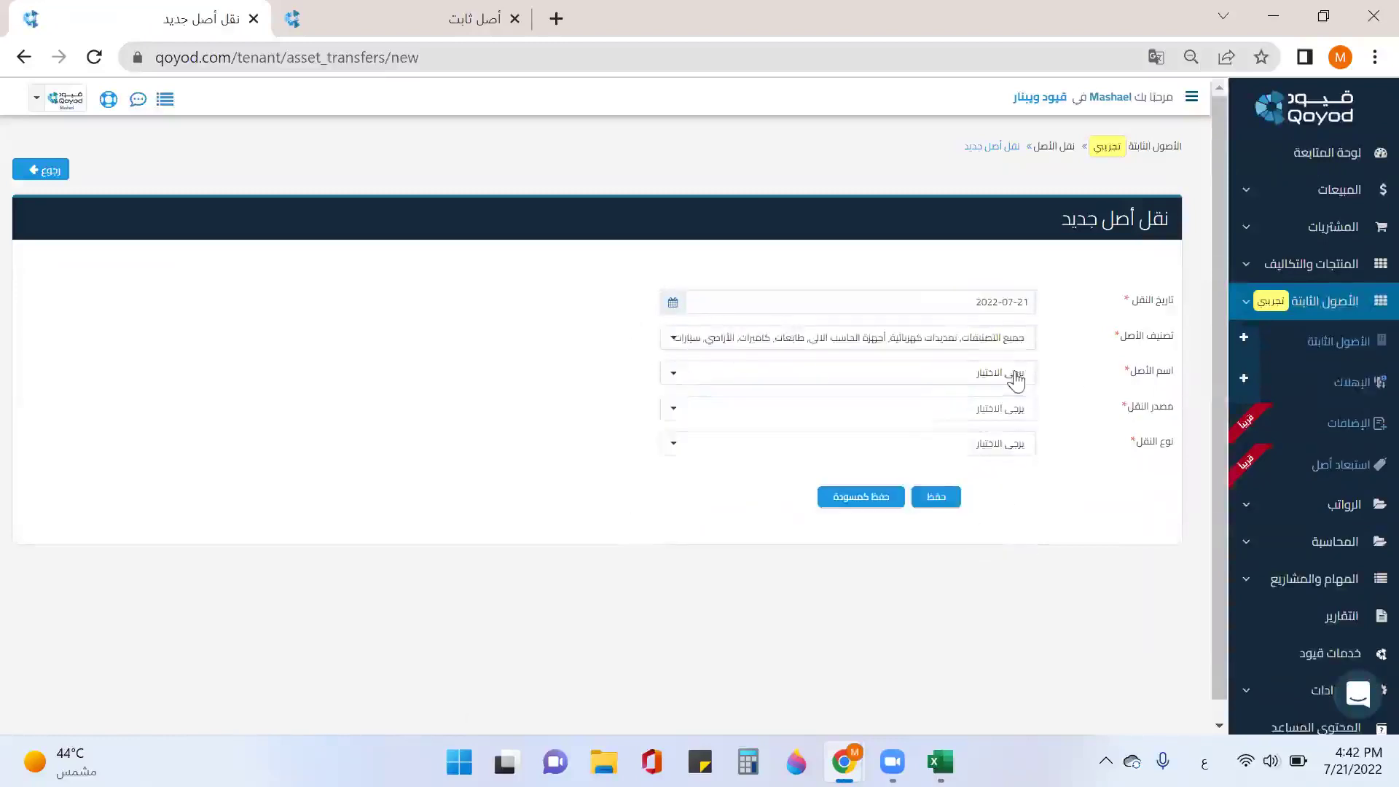
left_click(1012, 373)
left_click(1006, 447)
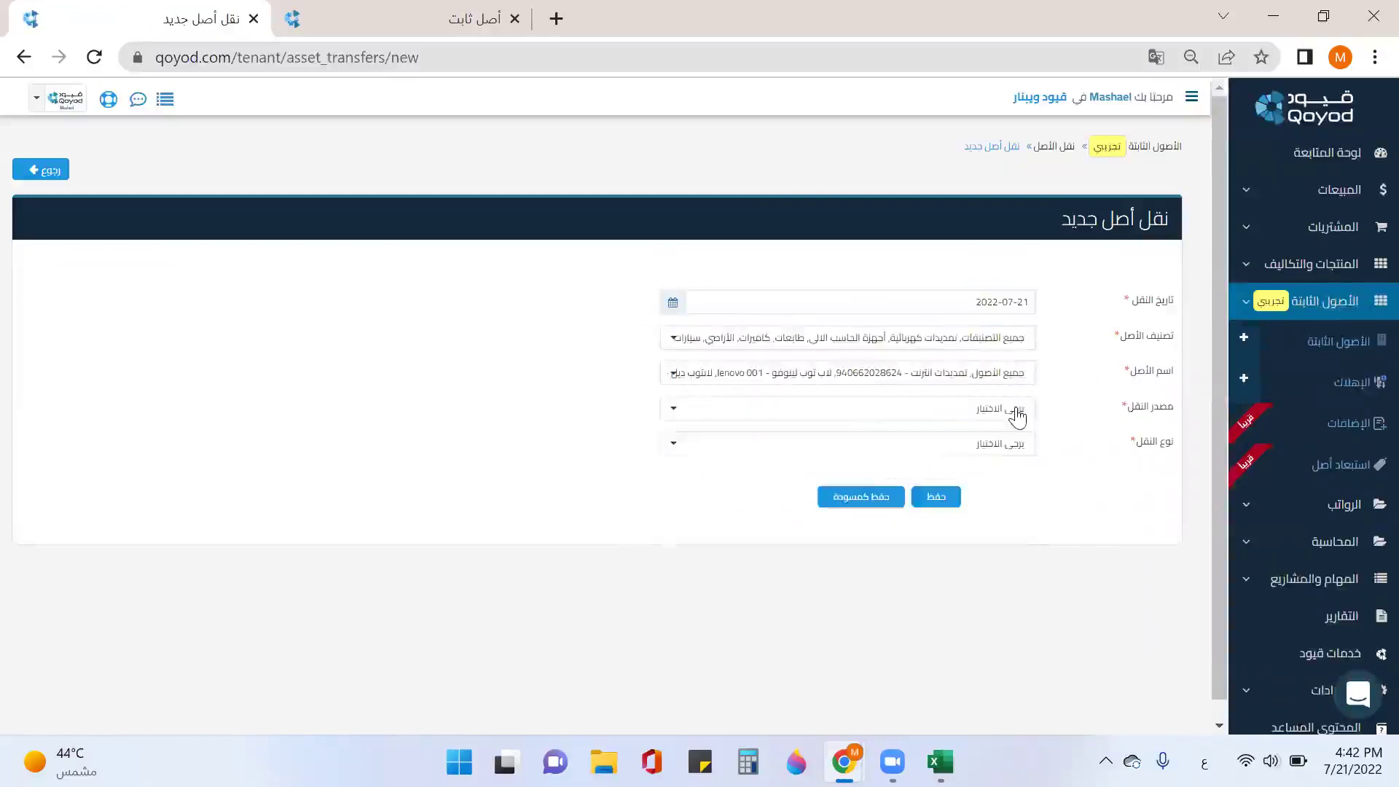
Step: Make it an employee-sourced group transfer, choosing the current and receiving employees
left_click(1017, 417)
left_click(1020, 514)
left_click(1015, 446)
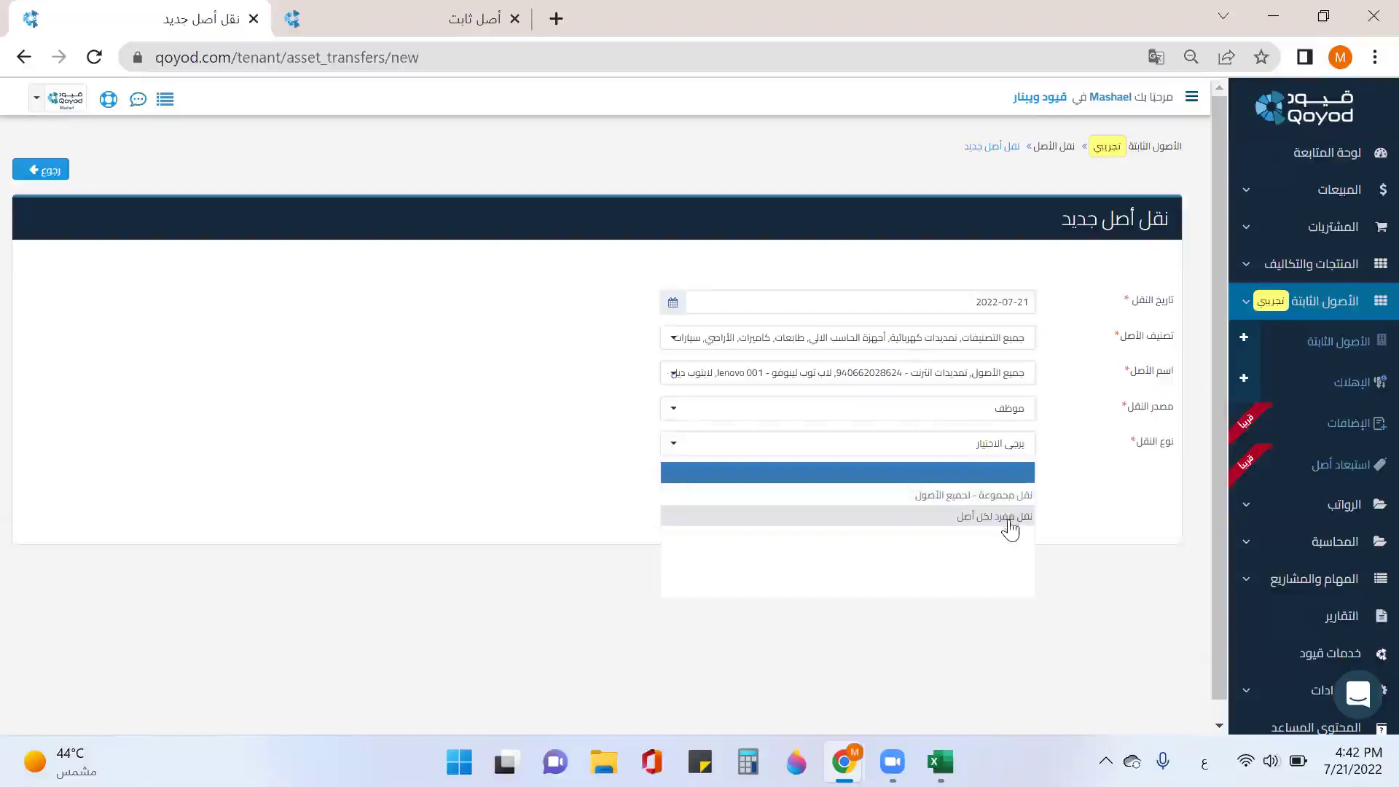
left_click(1005, 497)
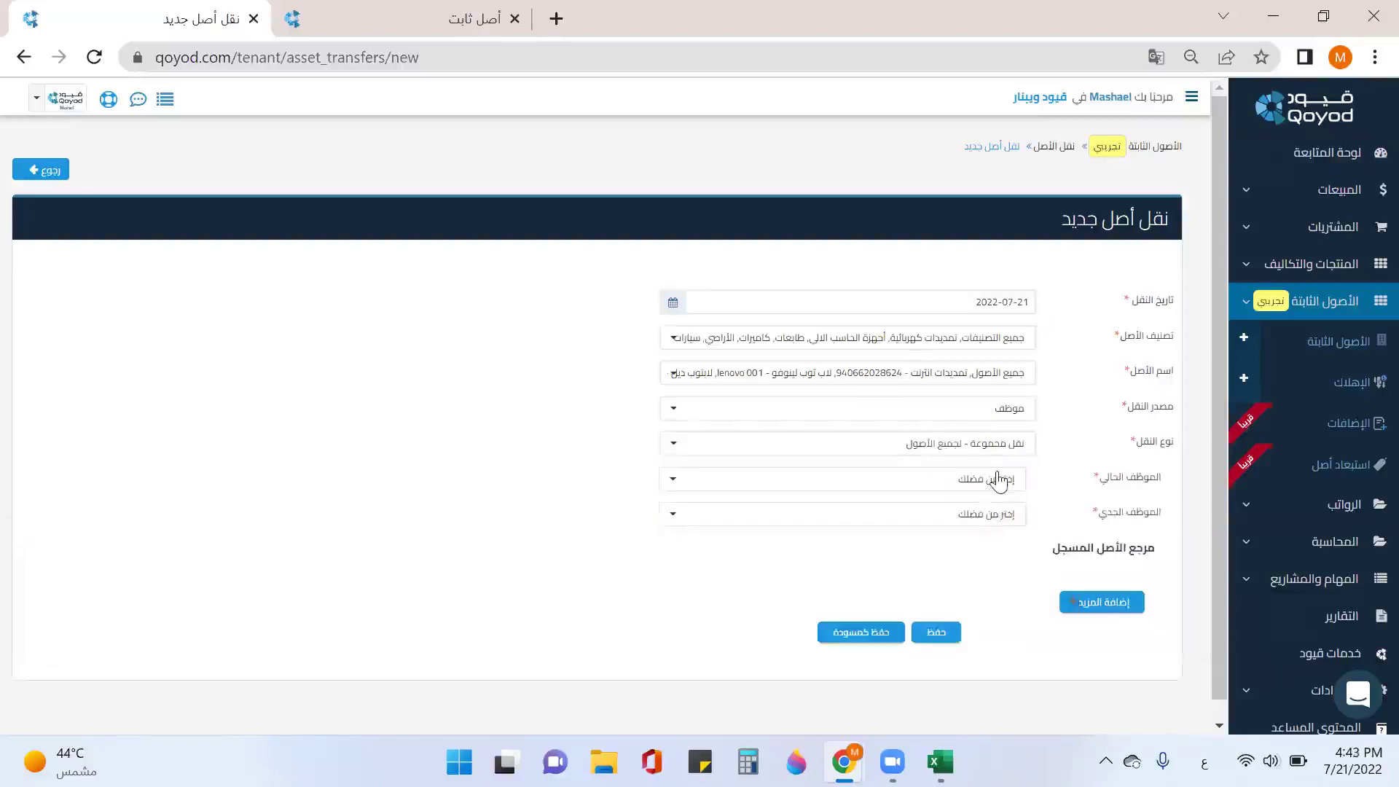
left_click(998, 482)
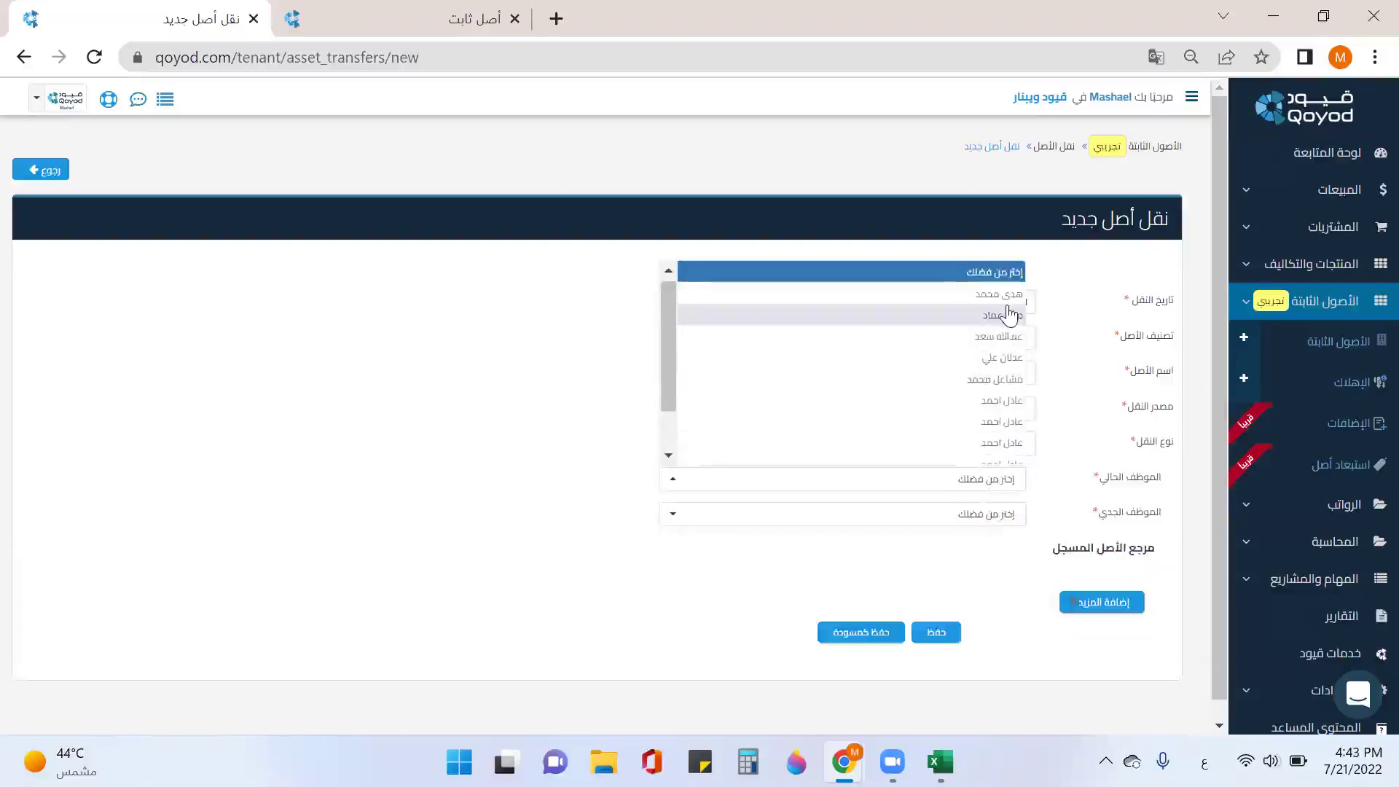
left_click(1007, 385)
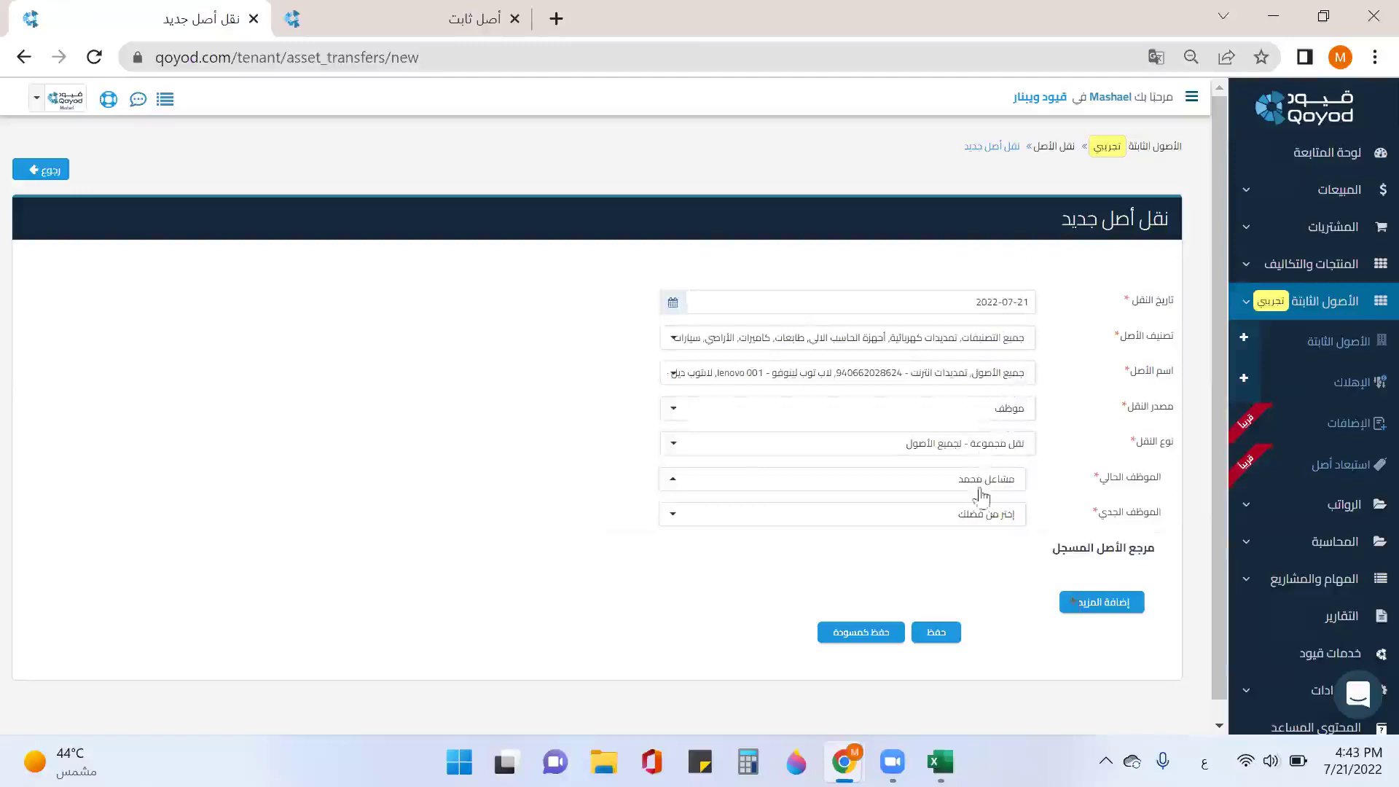
left_click(984, 514)
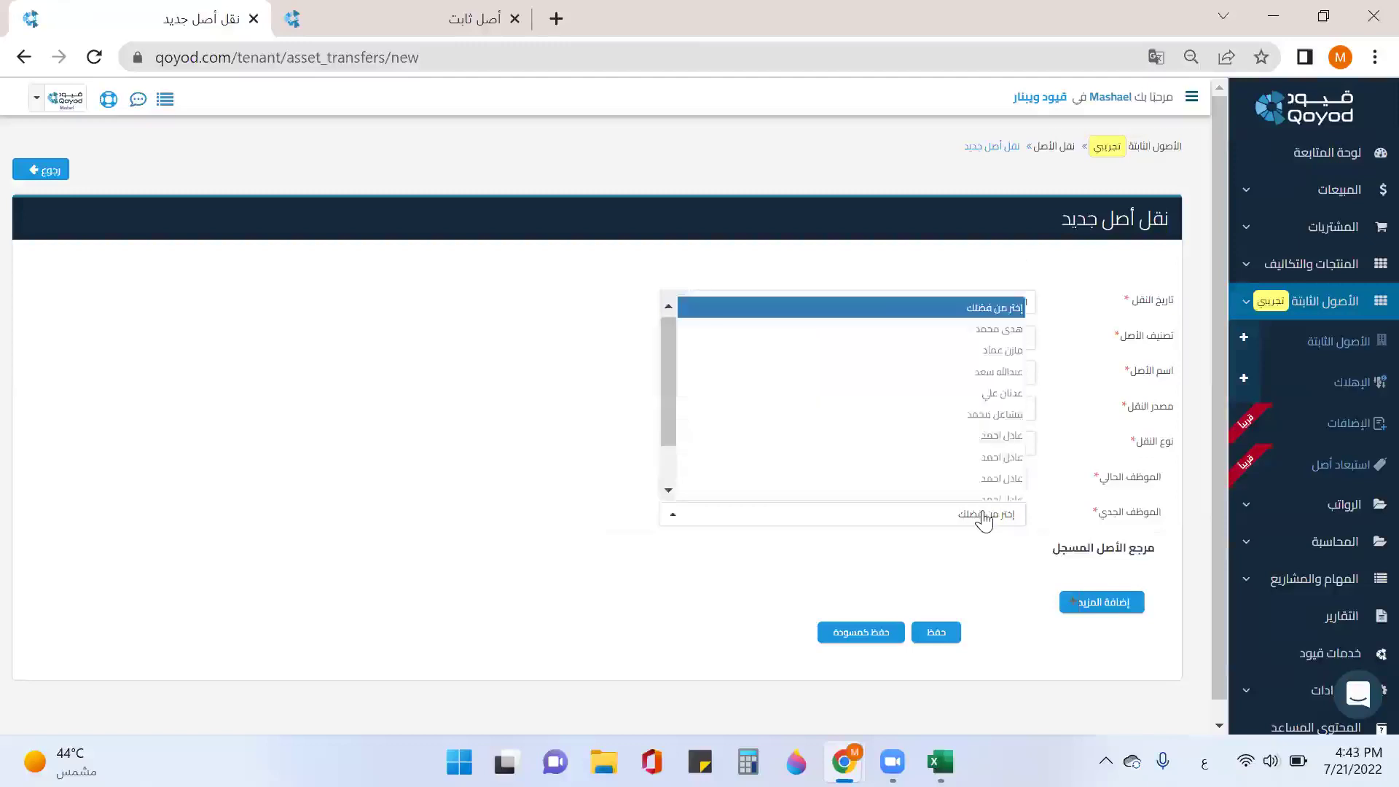
left_click(1009, 337)
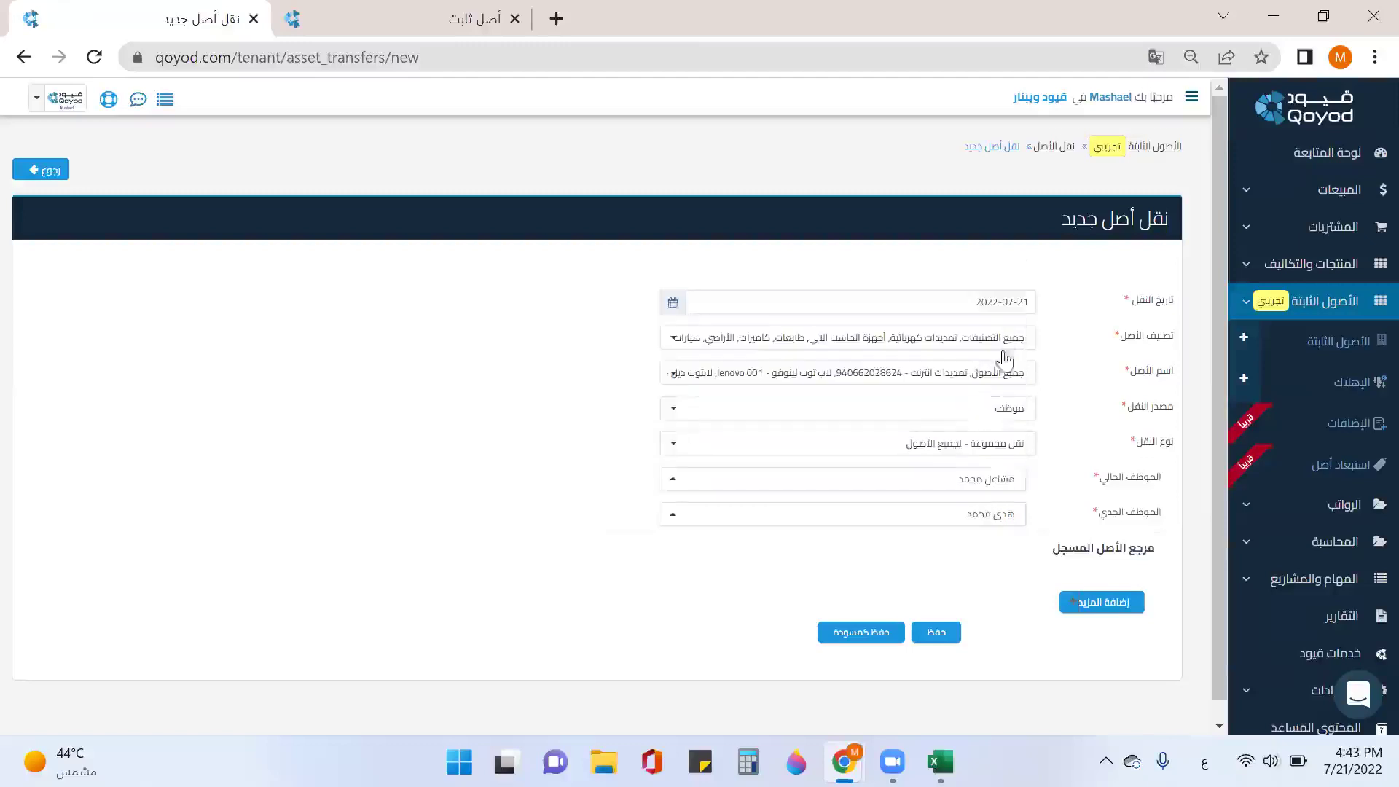
left_click(1125, 614)
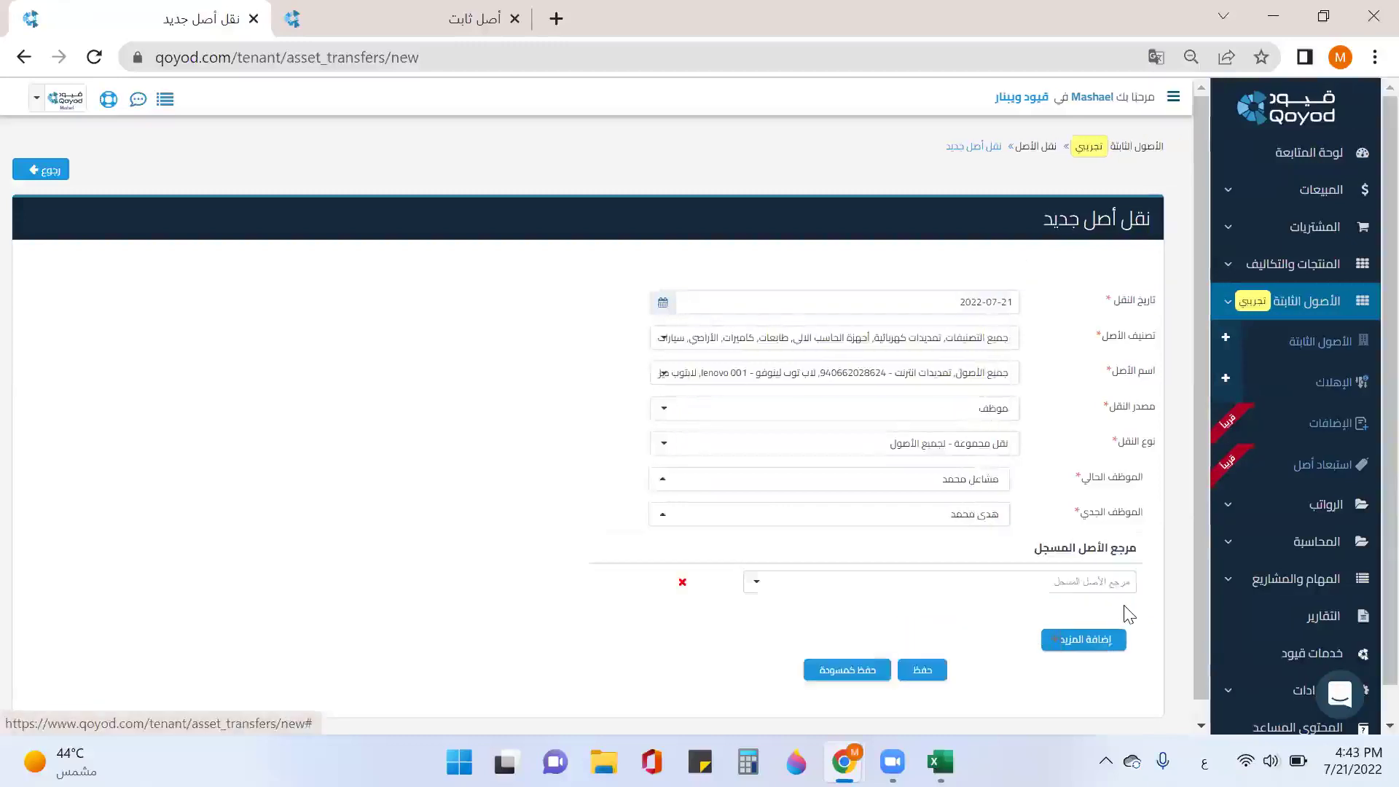
left_click(1115, 581)
scroll(1113, 580, "down", 1)
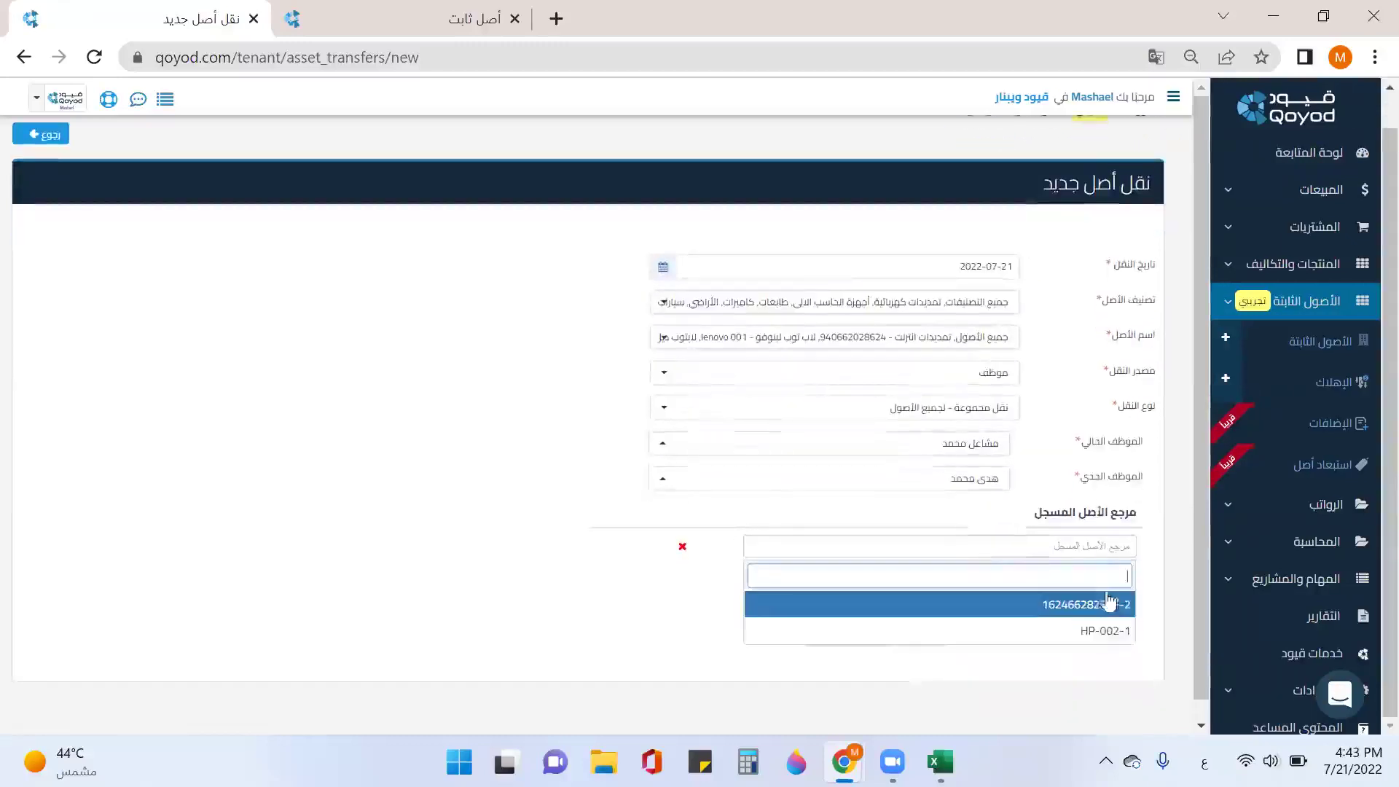
left_click(1104, 607)
left_click(1103, 614)
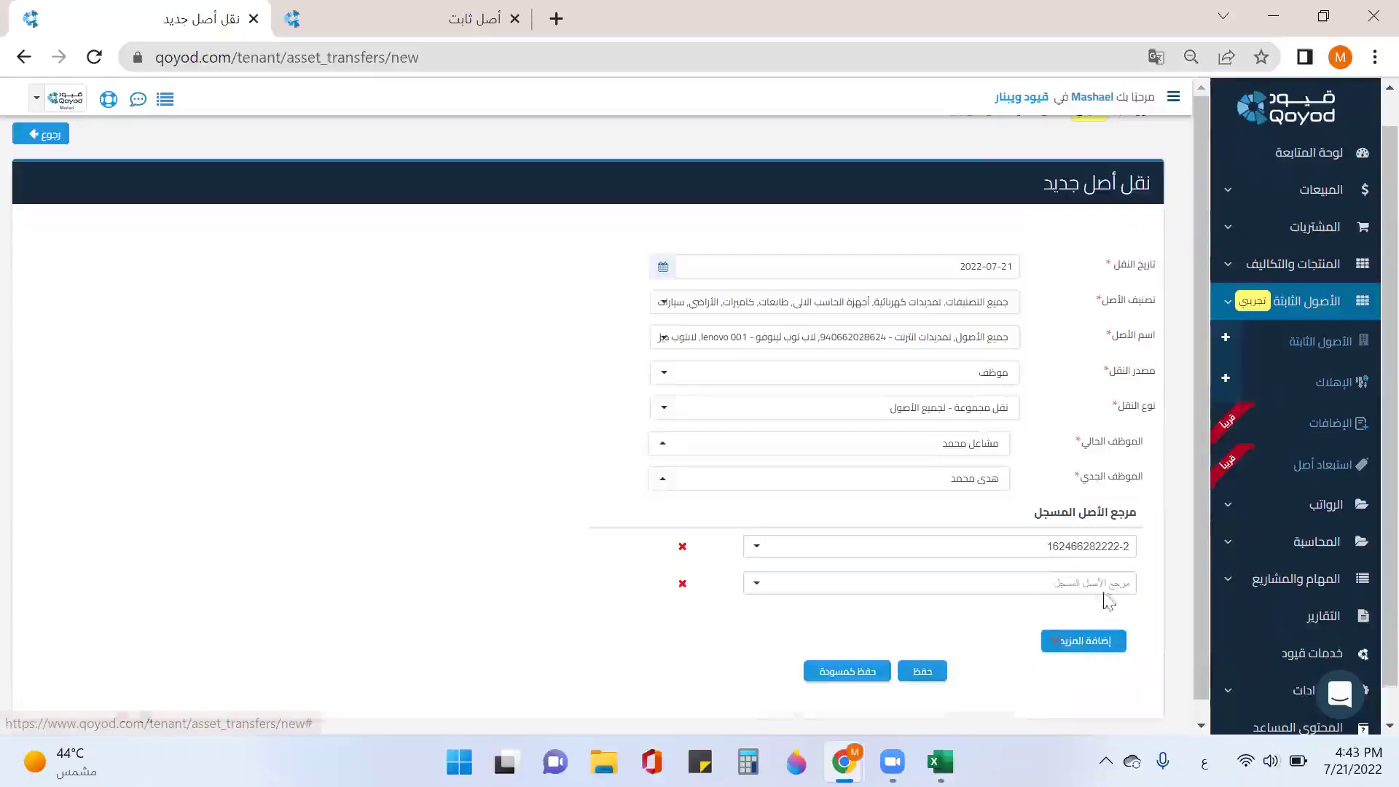
left_click(1108, 583)
left_click(1105, 642)
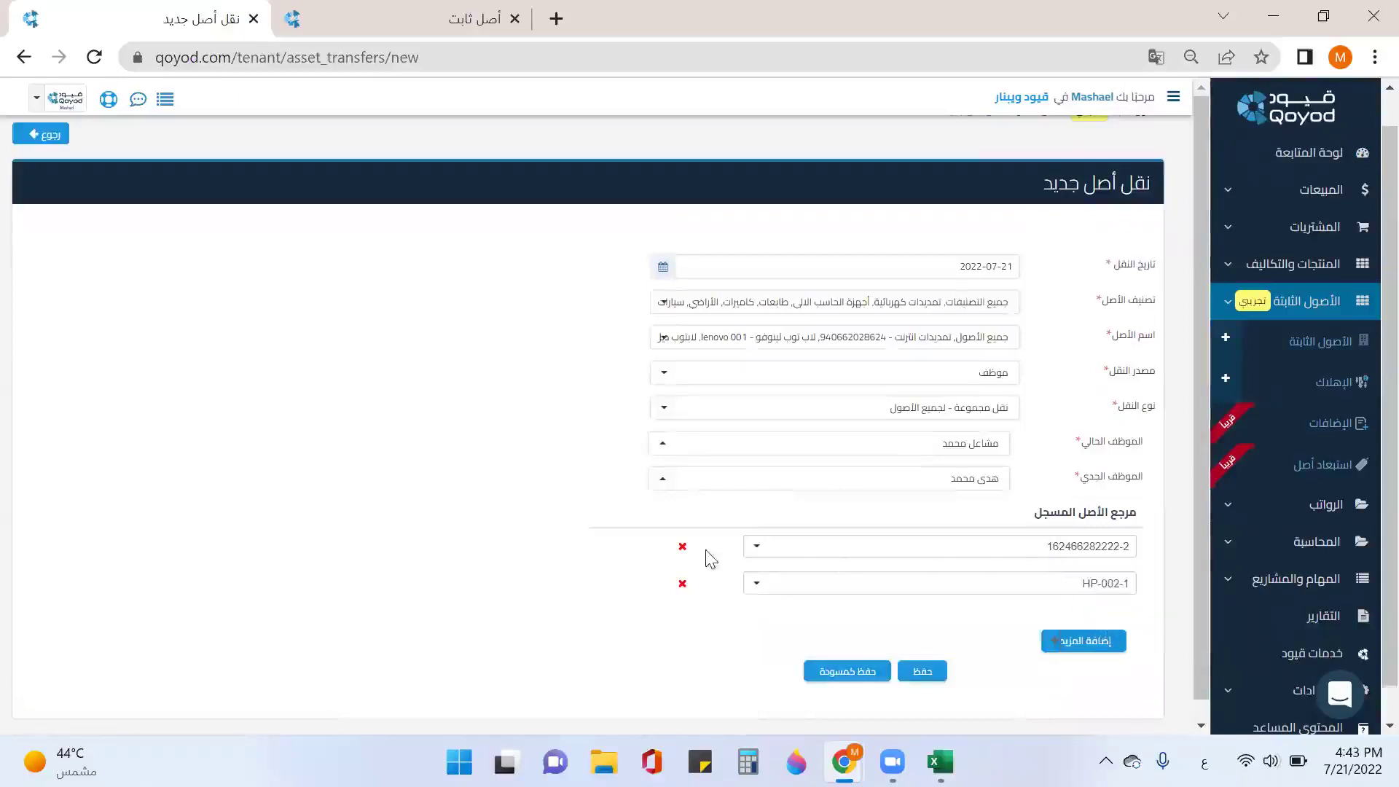
scroll(1027, 536, "down", 1)
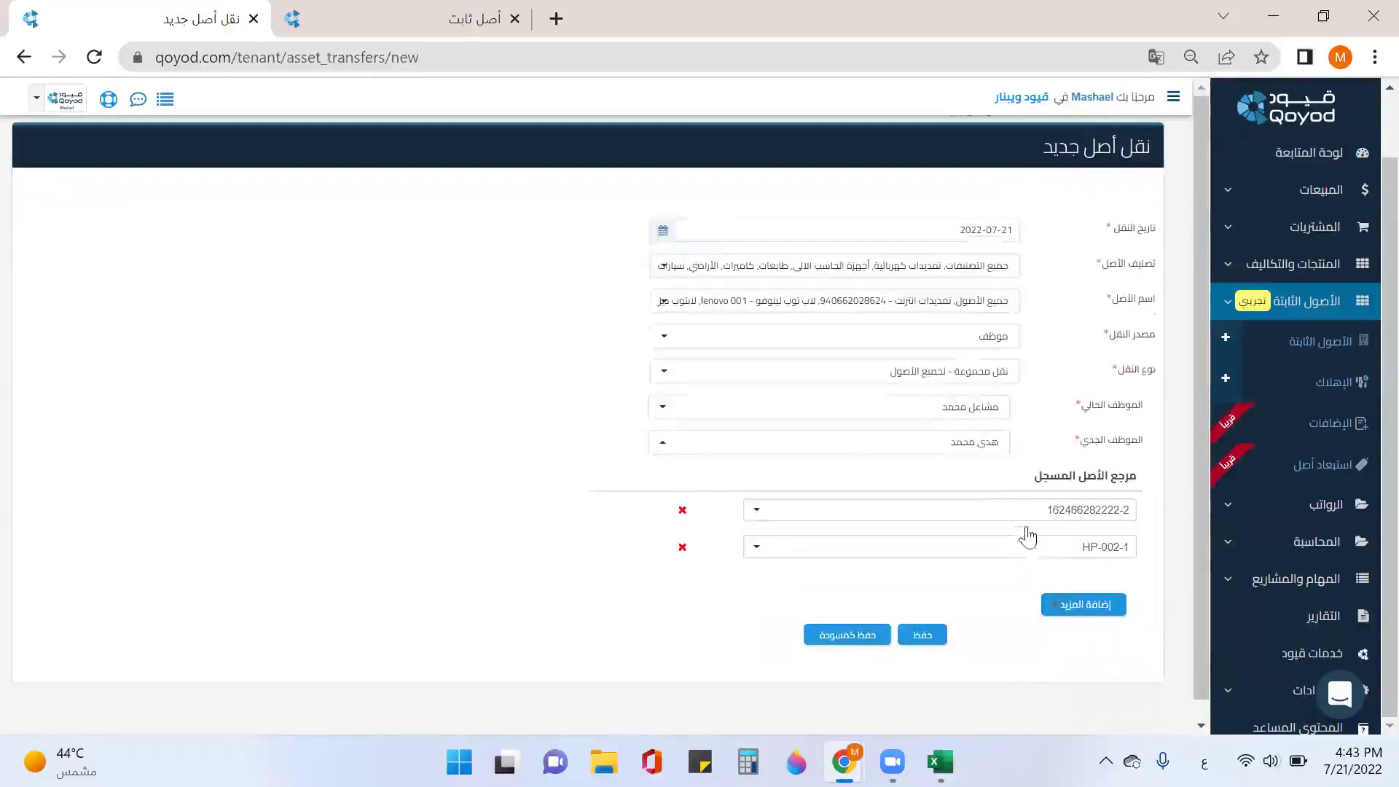
left_click(938, 636)
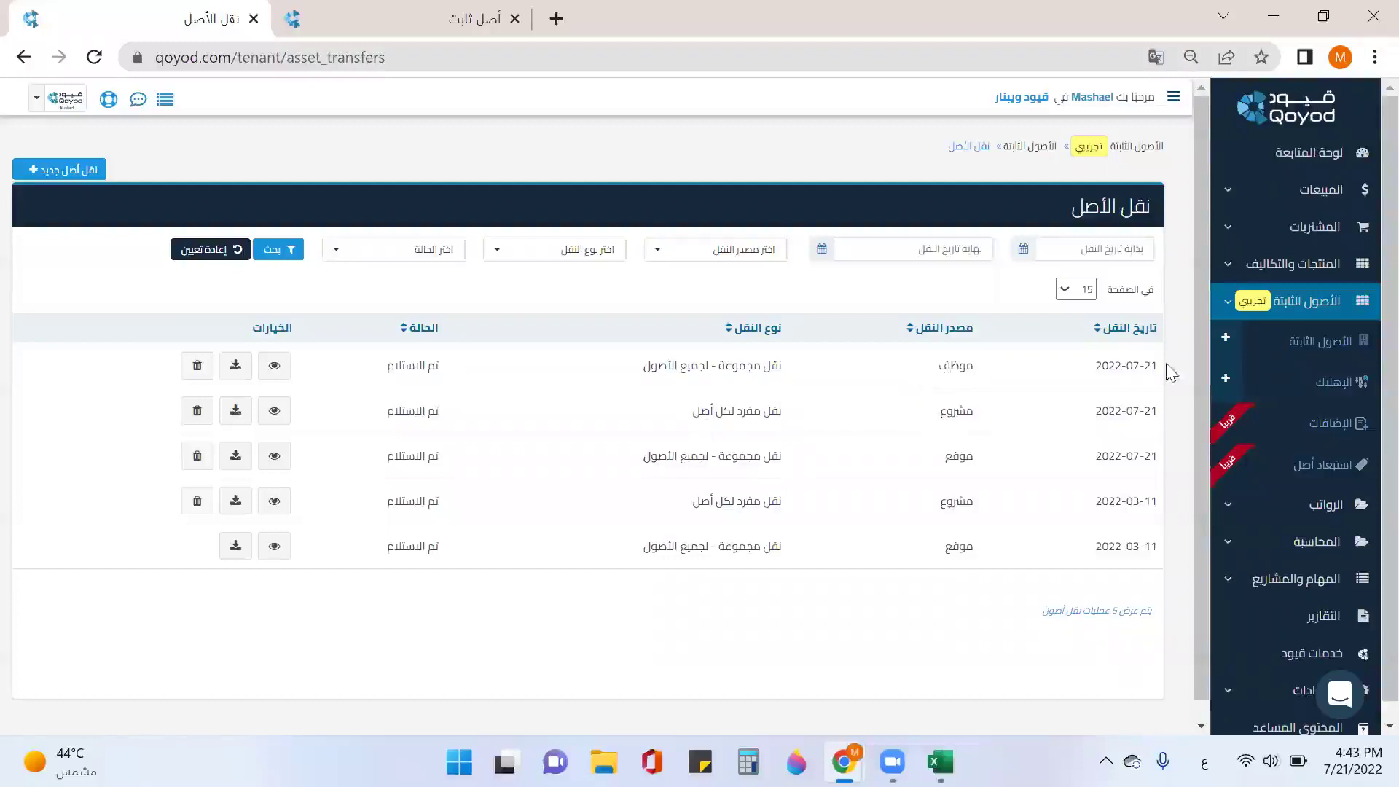
Step: Return from the asset transfers list to الأصول الثابتة via the sidebar
left_click(1283, 344)
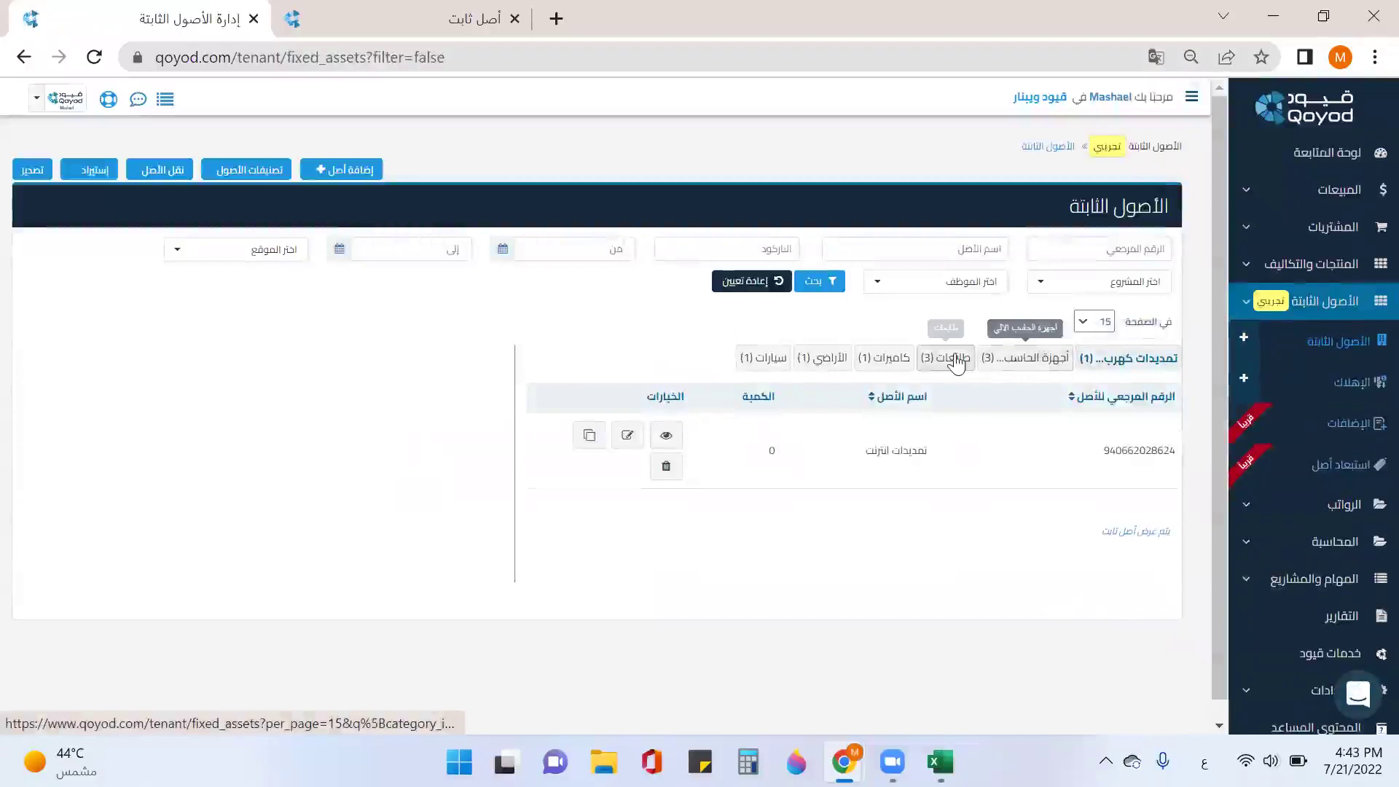
Step: Filter fixed assets to printers and open the register page for HP-001-1
left_click(945, 358)
left_click(873, 531)
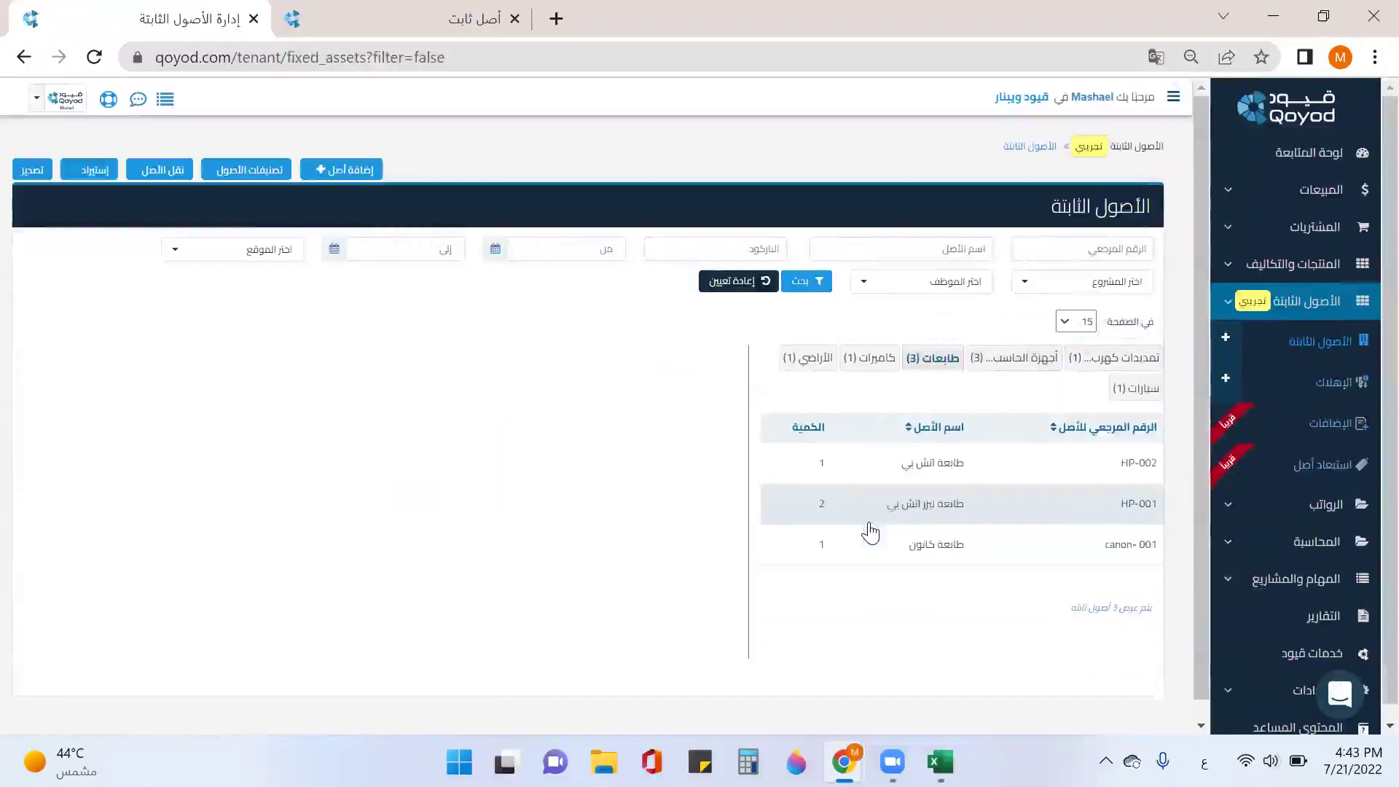
scroll(547, 466, "down", 2)
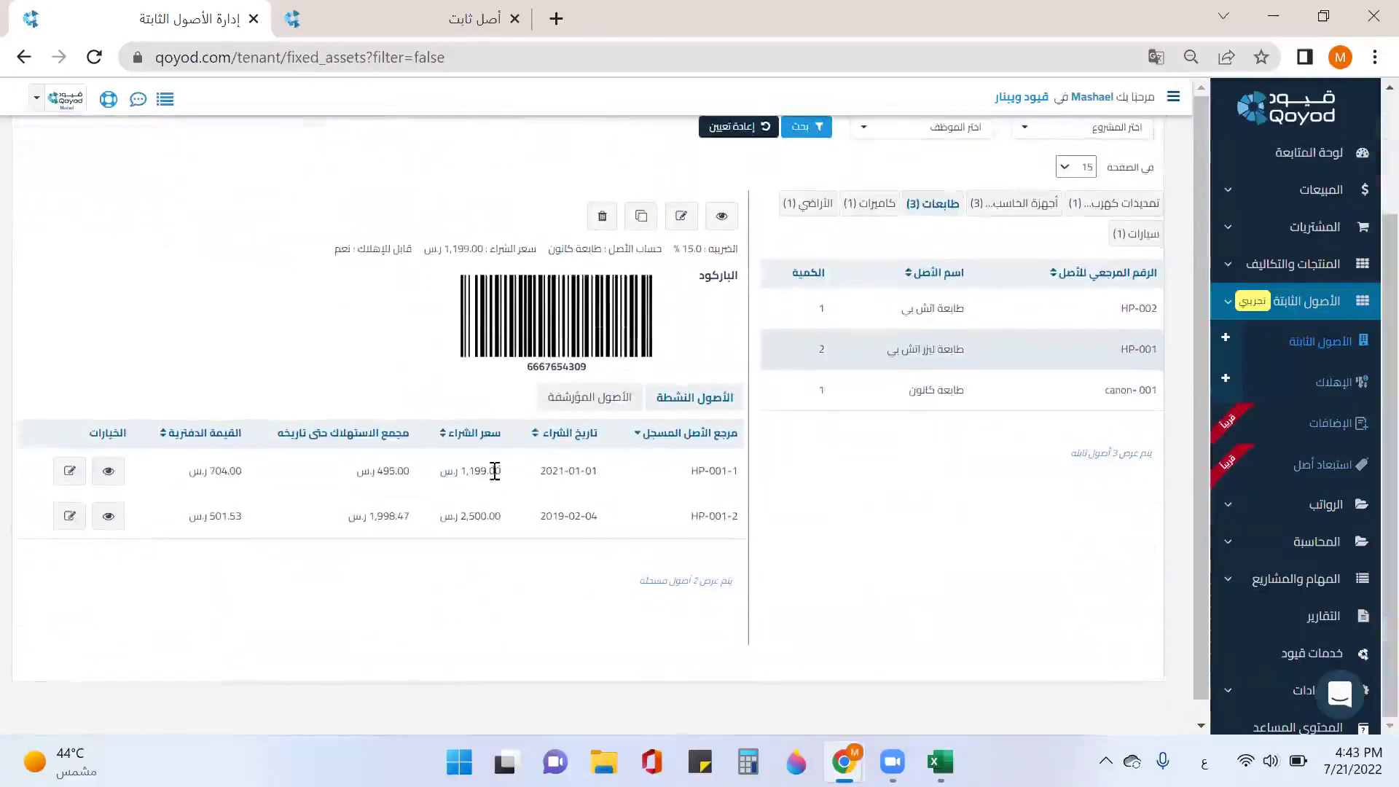
left_click(107, 471)
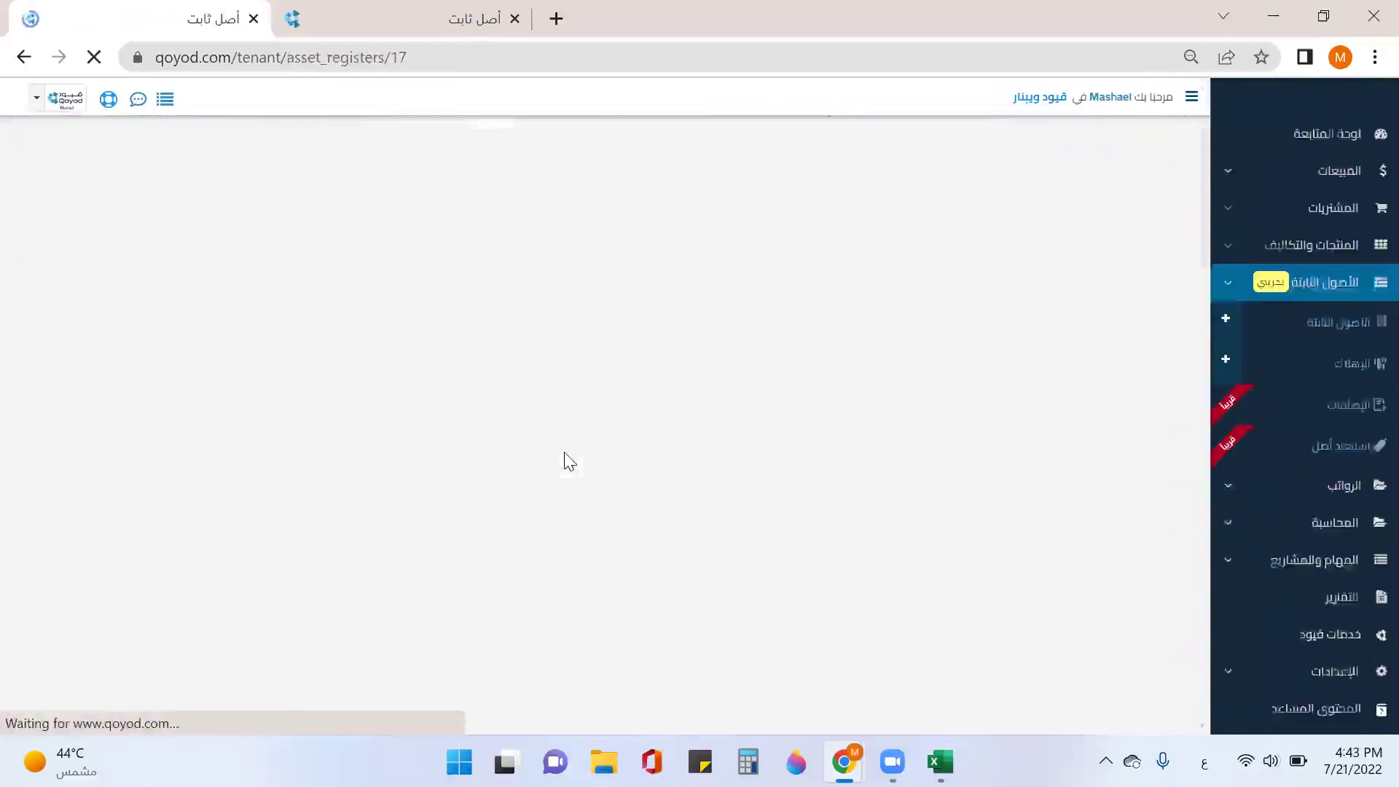
scroll(568, 461, "down", 3)
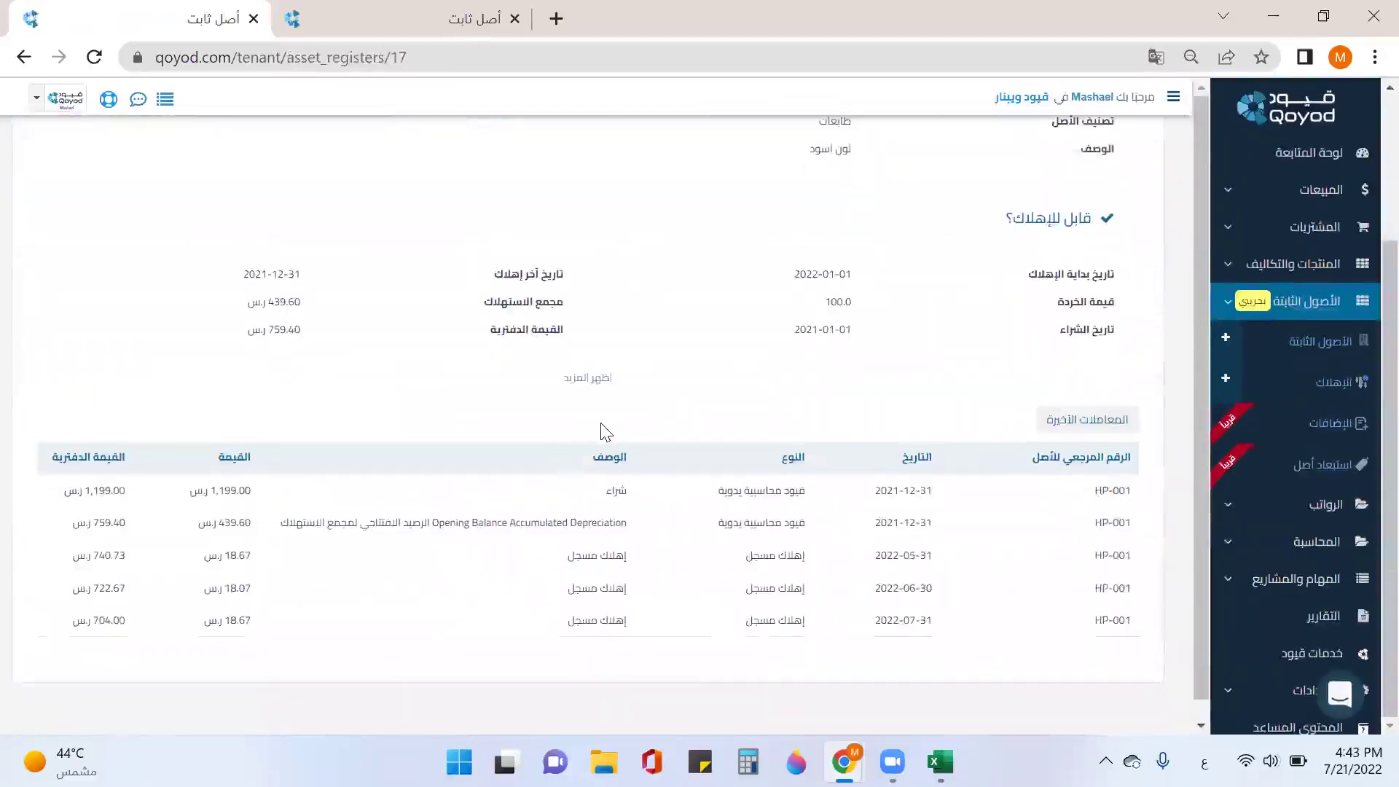
scroll(602, 425, "up", 3)
scroll(602, 424, "down", 3)
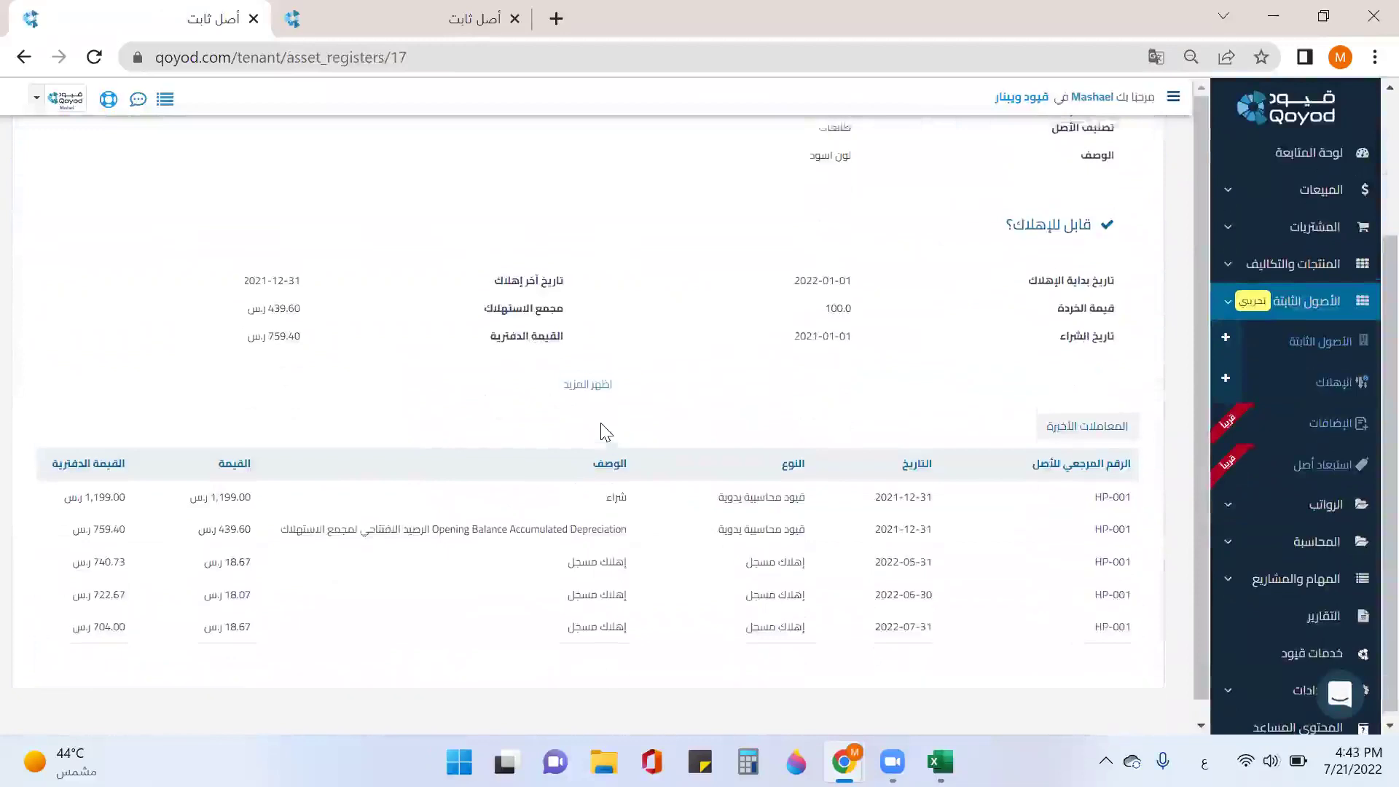
scroll(601, 423, "up", 5)
Step: Check HP-001-1's additional information and employee and project transfer histories, then list computer devices
left_click(958, 279)
scroll(962, 291, "down", 1)
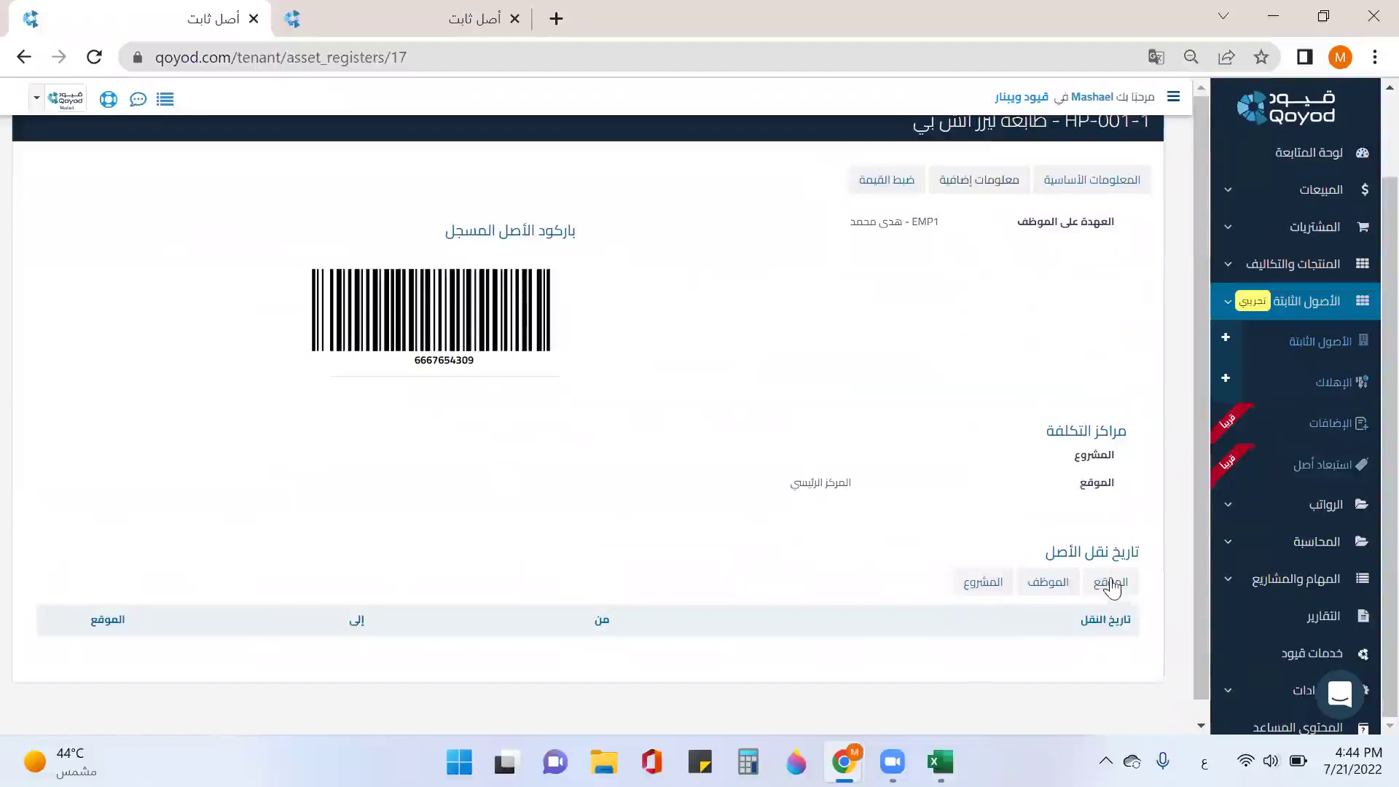
left_click(1058, 581)
left_click(985, 583)
left_click(1314, 342)
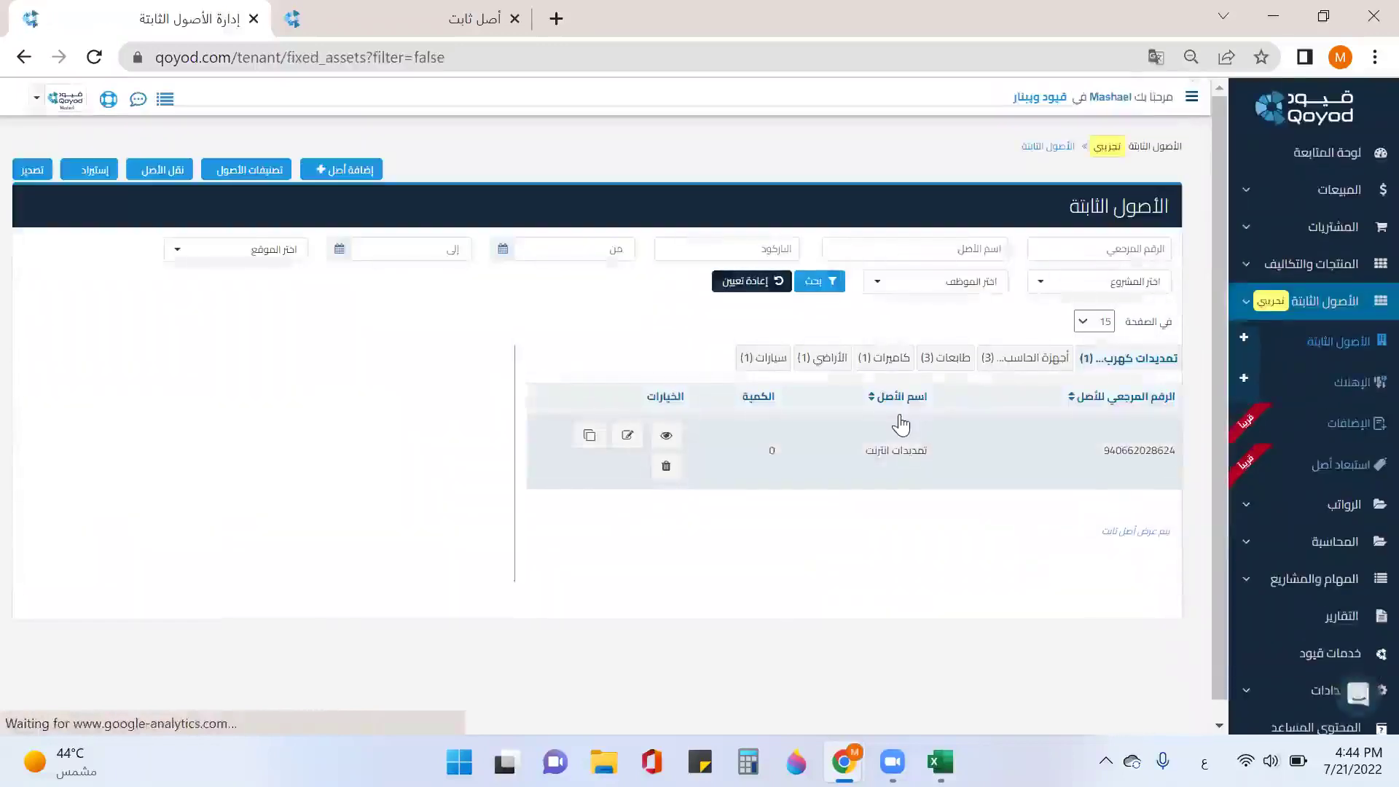
left_click(999, 368)
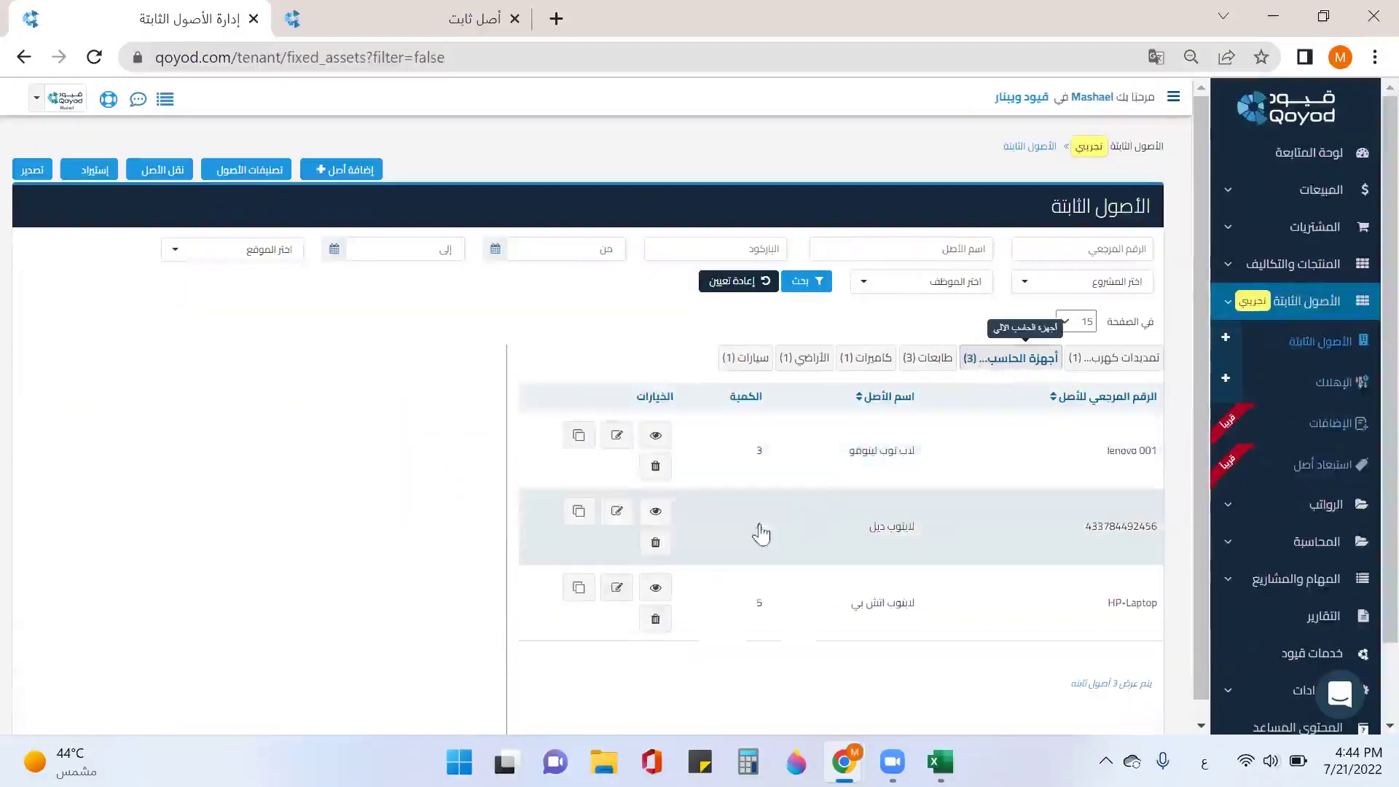
Step: Open the HP-Laptop-1 register and view its معلومات إضافية tab with cost centres and transfer history
left_click(802, 598)
scroll(969, 539, "down", 3)
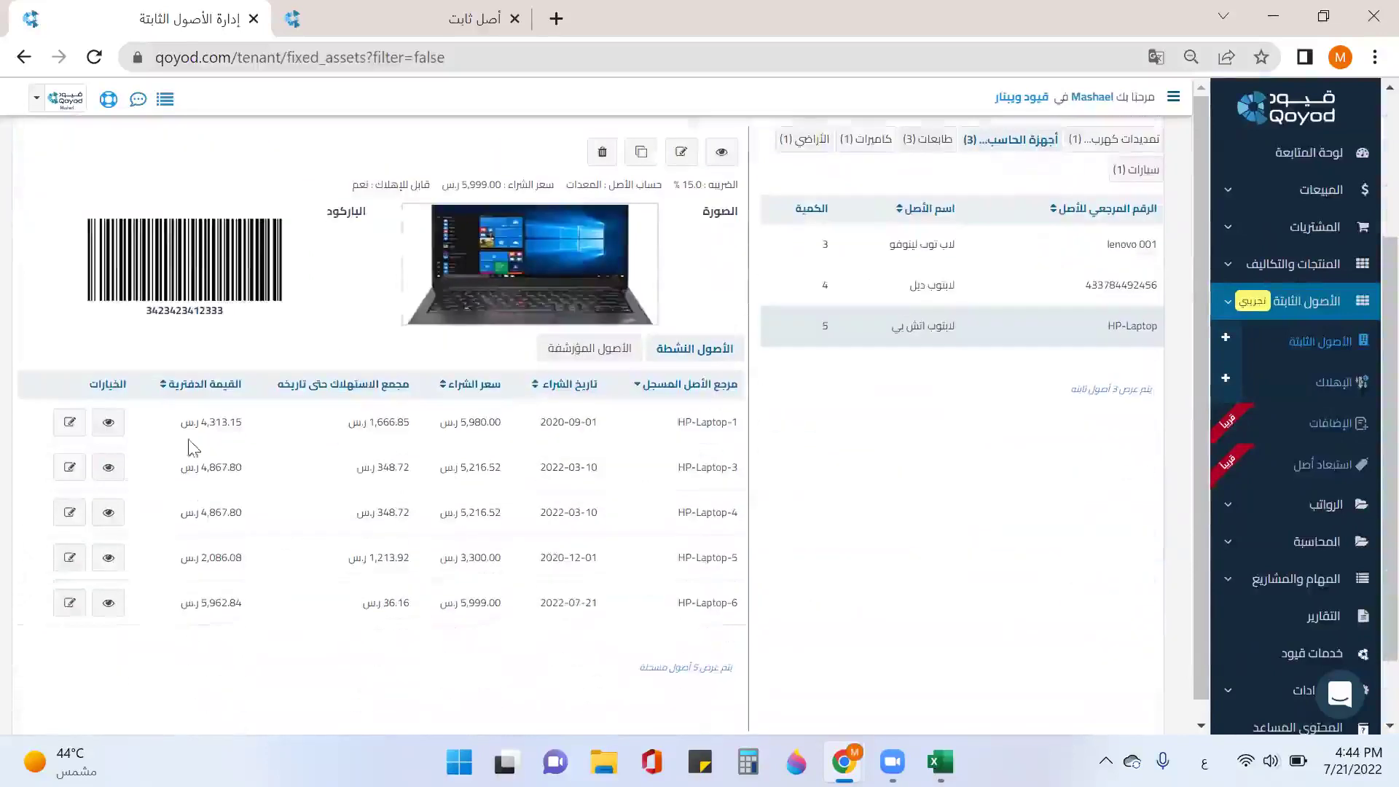
left_click(108, 422)
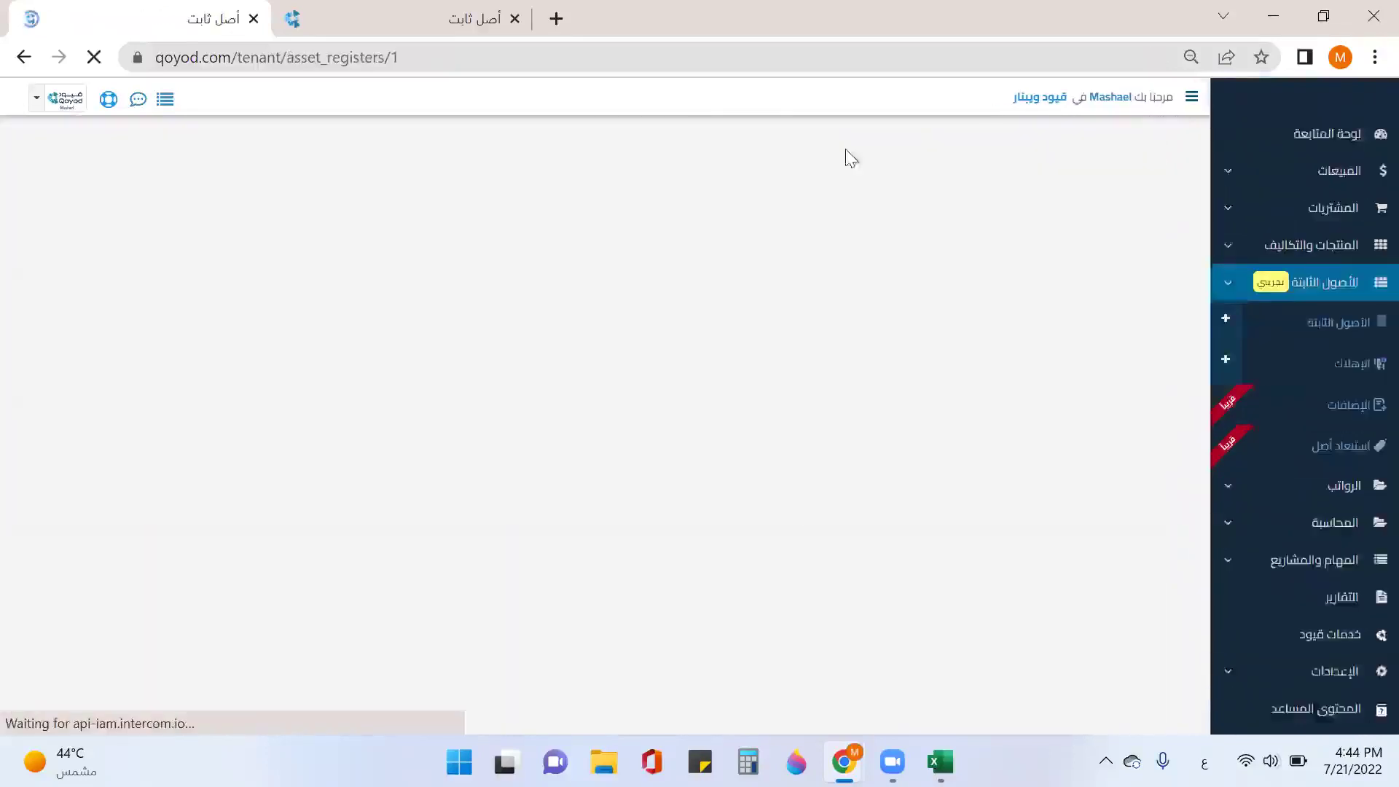
left_click(979, 278)
scroll(1084, 505, "down", 3)
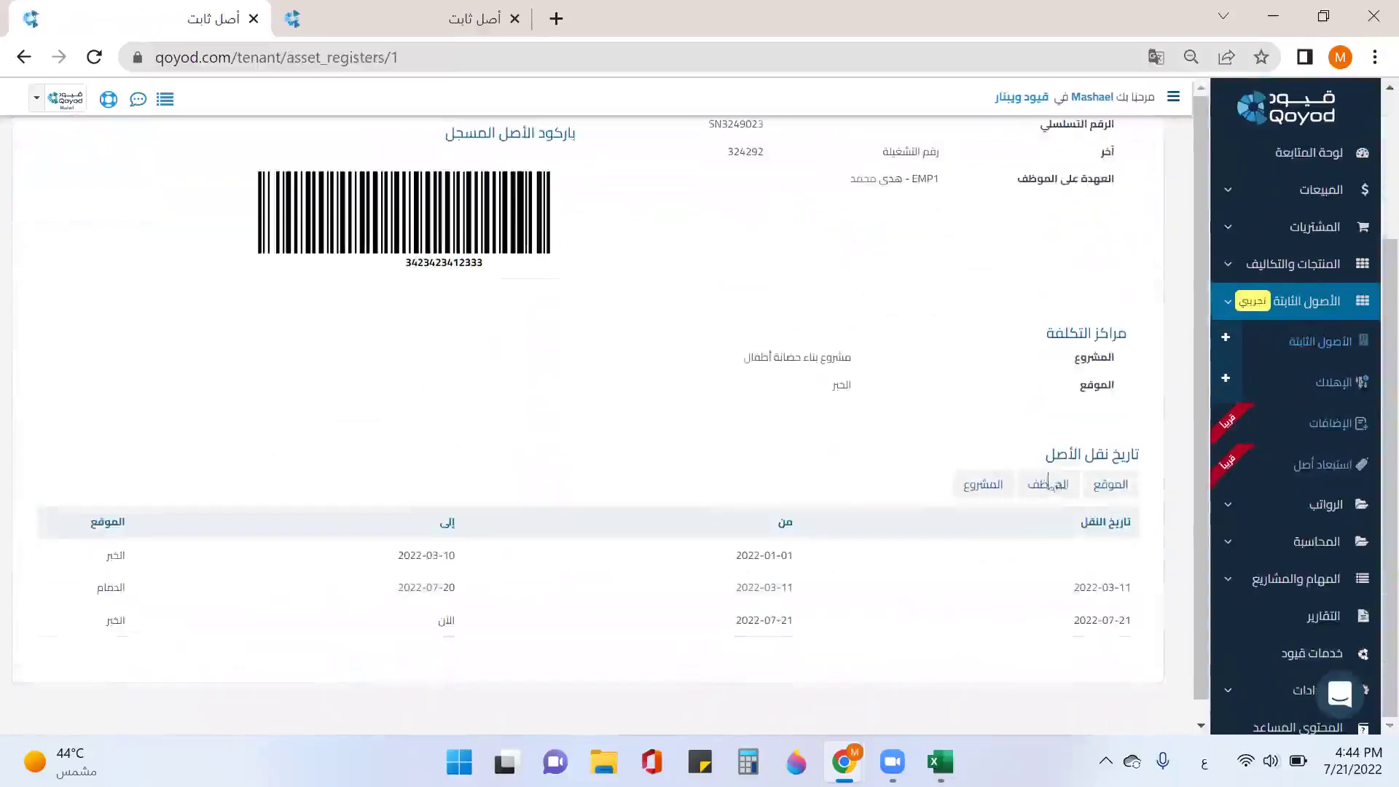
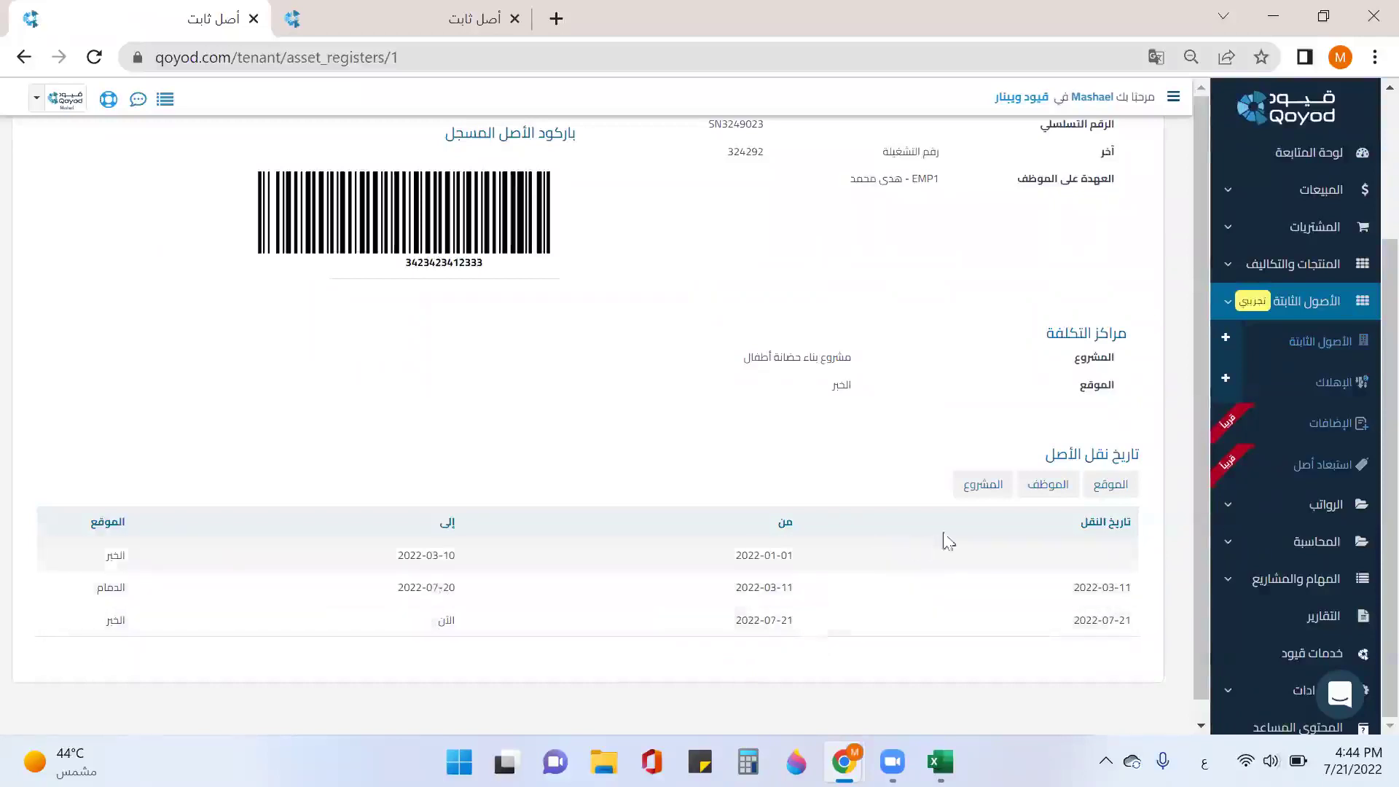
Step: List the asset's transfers by employee, then by project, collapse Fixed Assets, and close the tab
left_click(1043, 487)
left_click(1004, 579)
scroll(1011, 594, "down", 1)
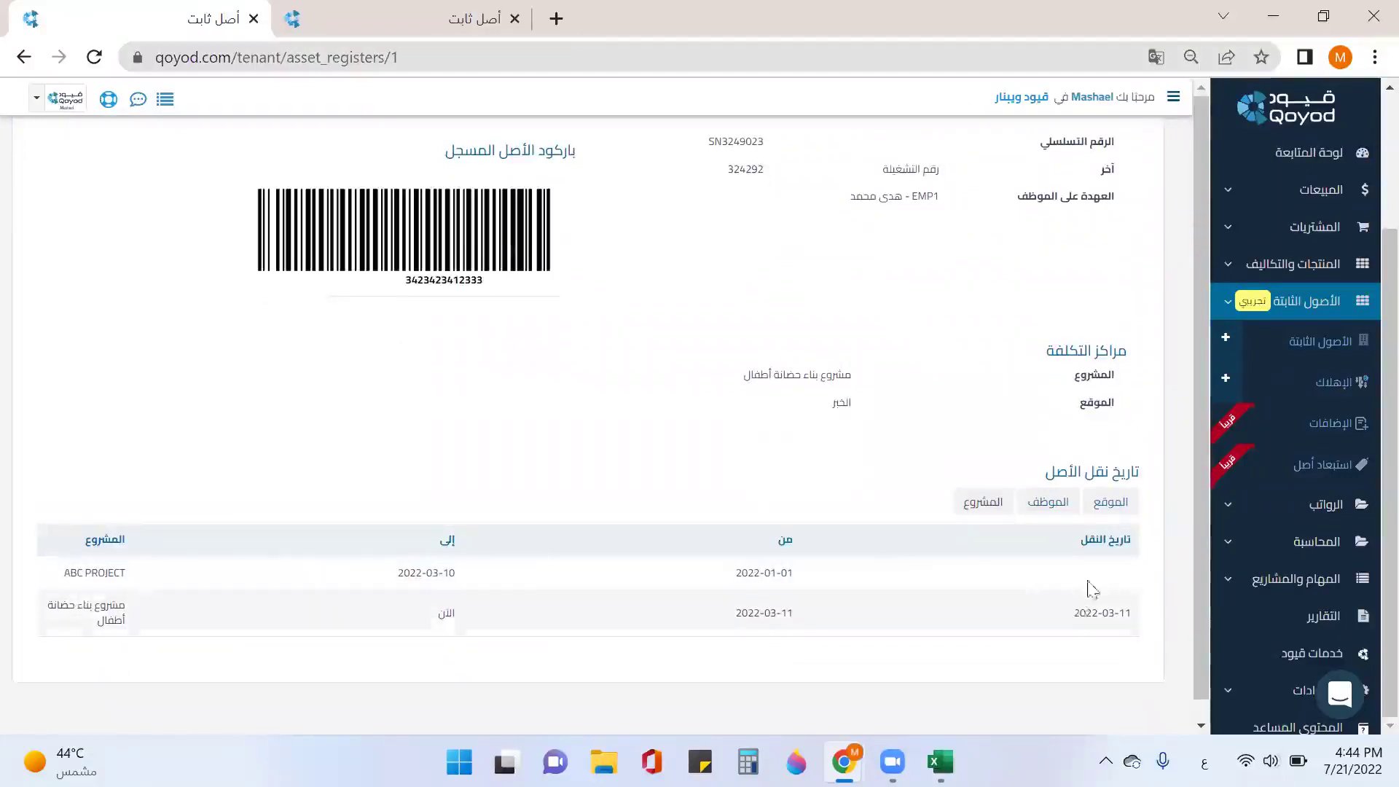
left_click(1225, 306)
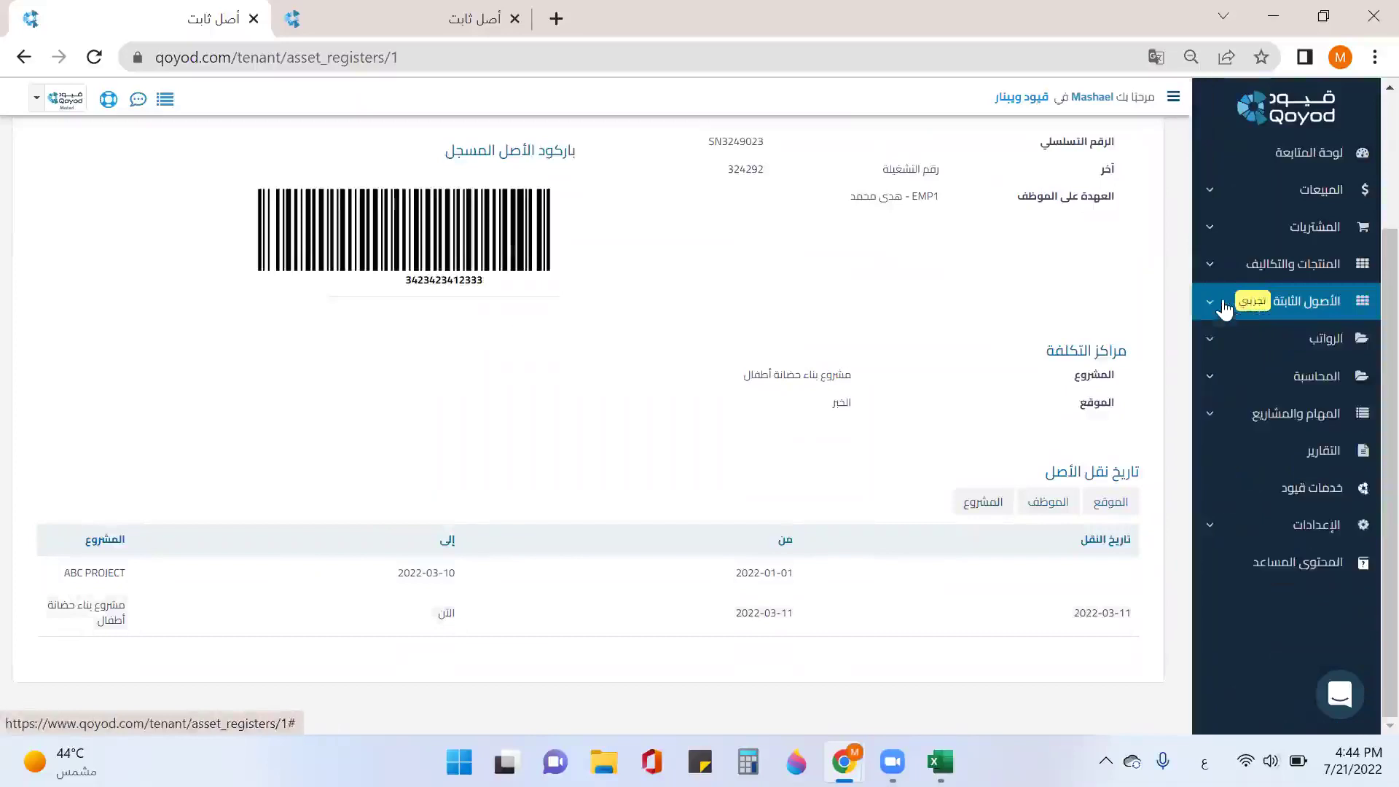
left_click(515, 20)
Step: Open the income statement, balance sheet, trial balance and journal reports in new tabs; view the income statement
left_click(1259, 452)
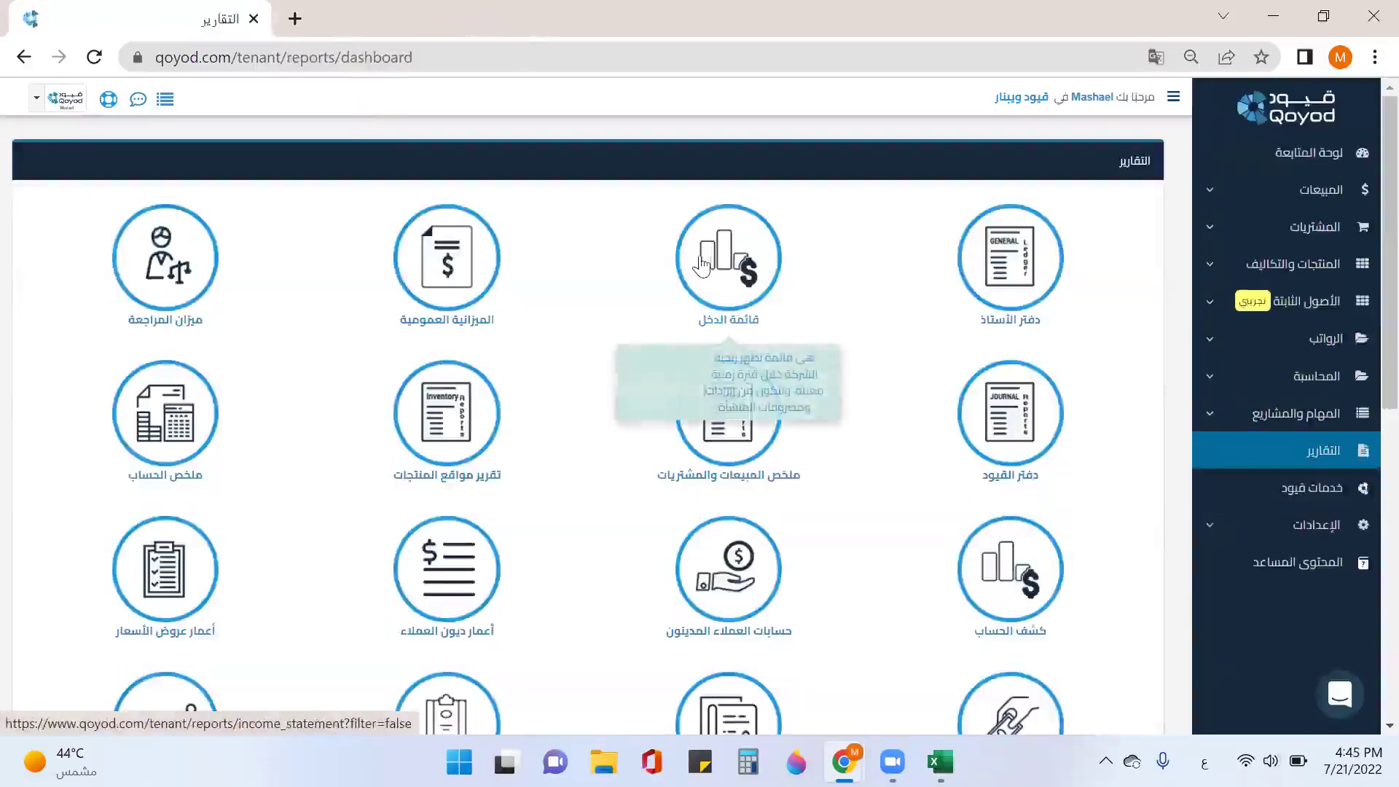
right_click(704, 267)
left_click(758, 281)
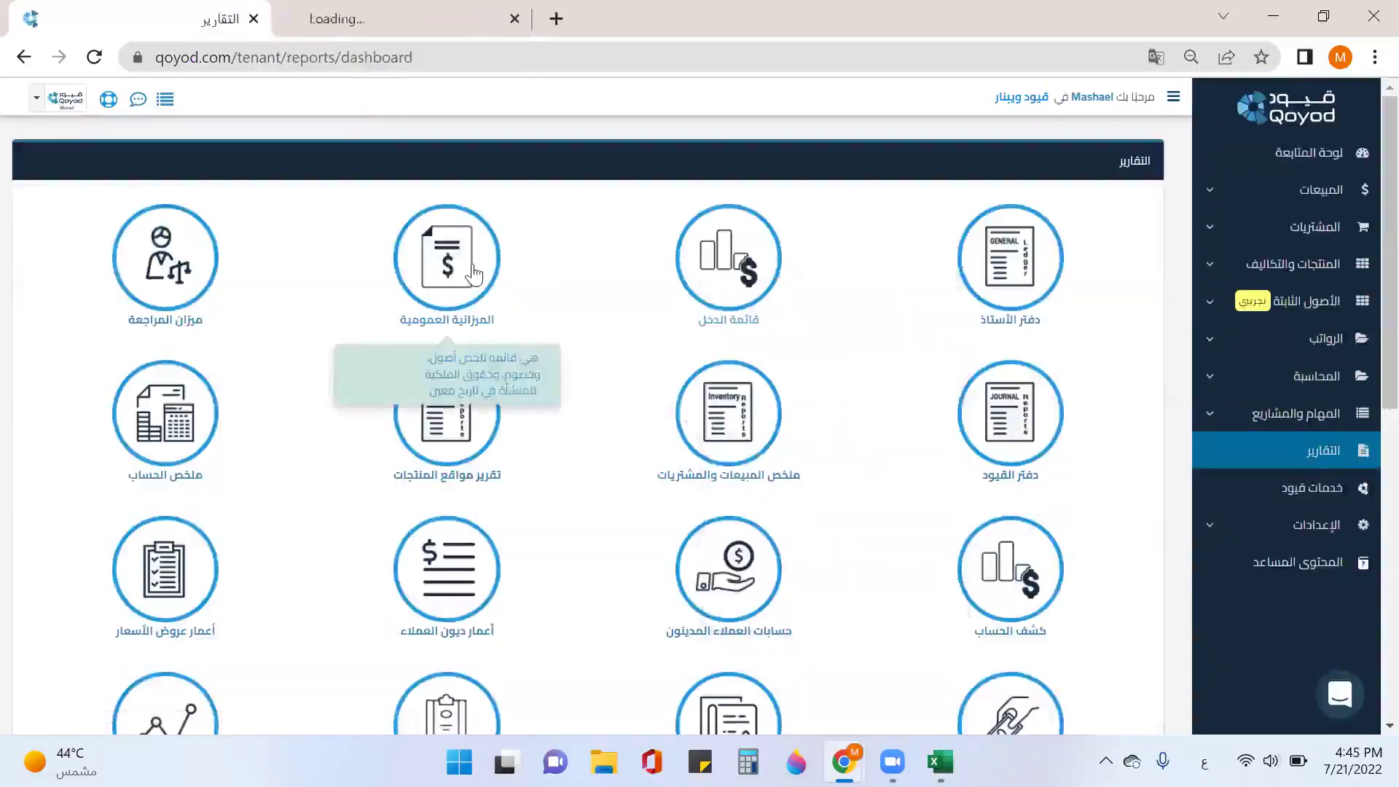
right_click(470, 268)
left_click(510, 282)
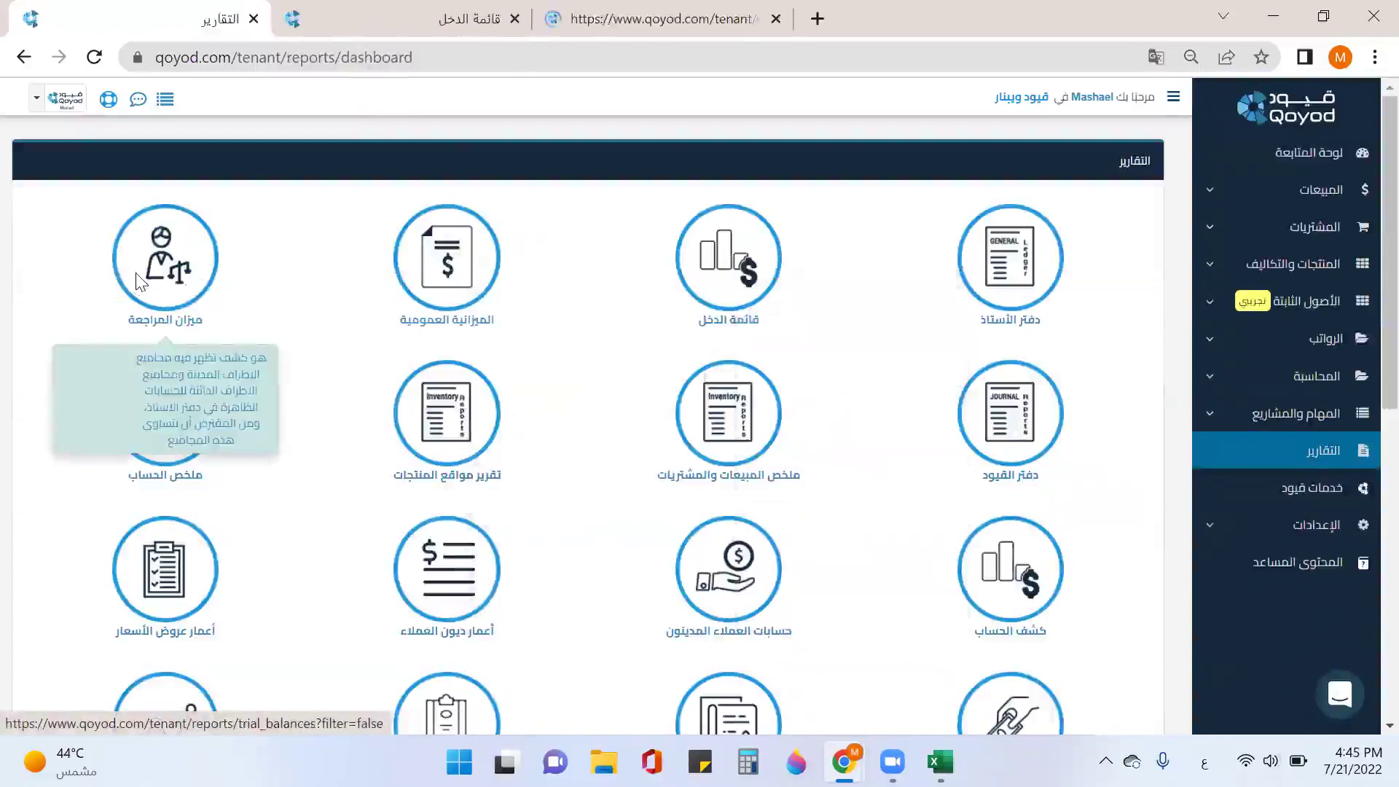
right_click(136, 269)
left_click(193, 285)
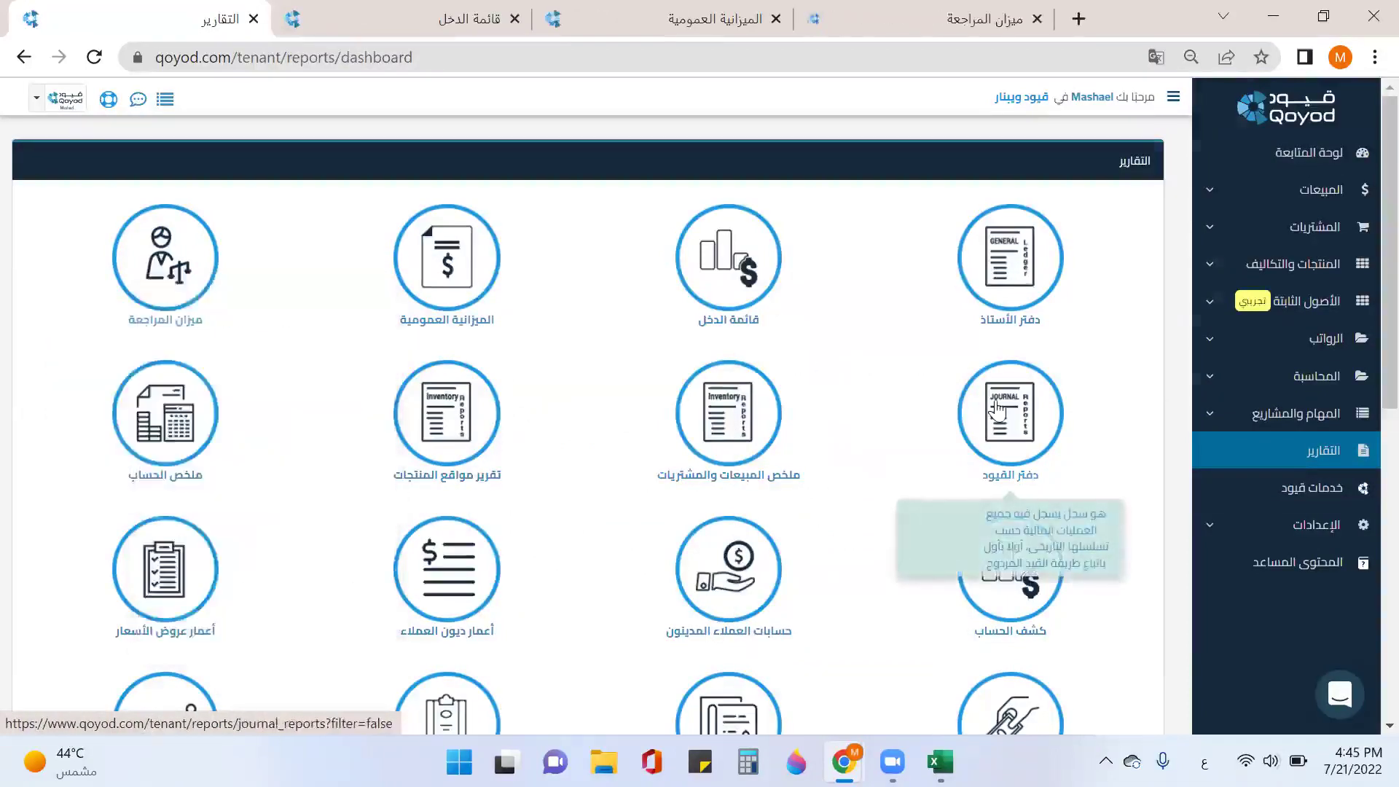
right_click(997, 412)
left_click(1093, 92)
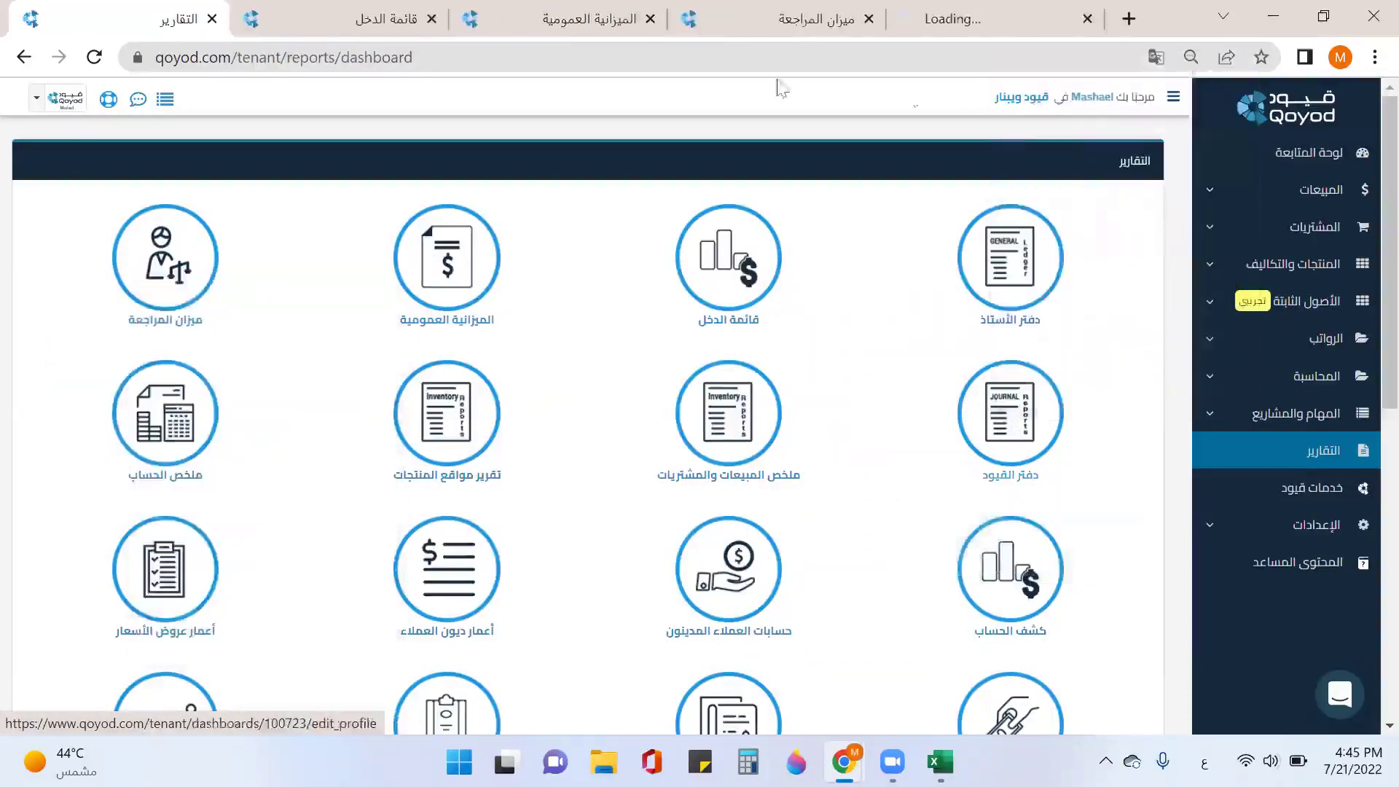
left_click(356, 28)
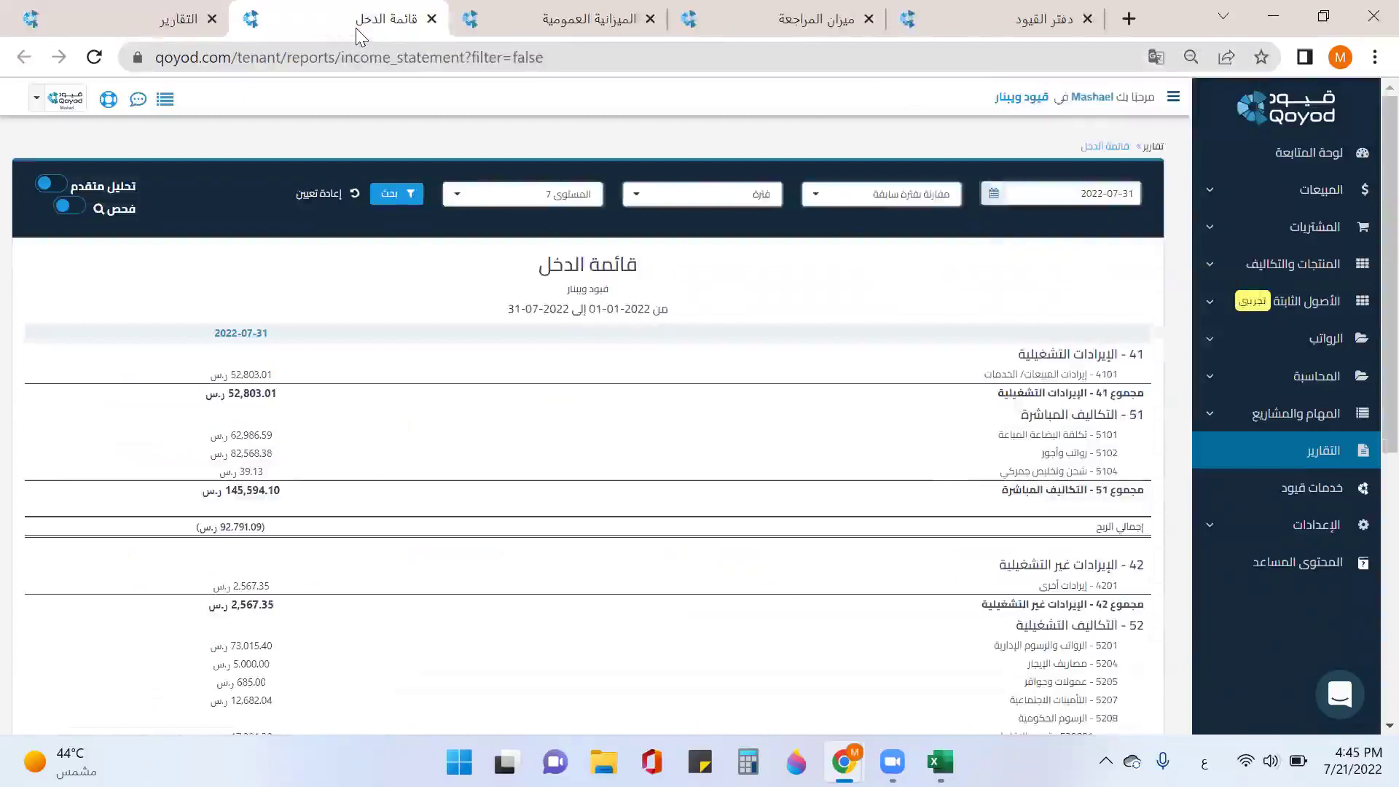
scroll(1071, 452, "down", 2)
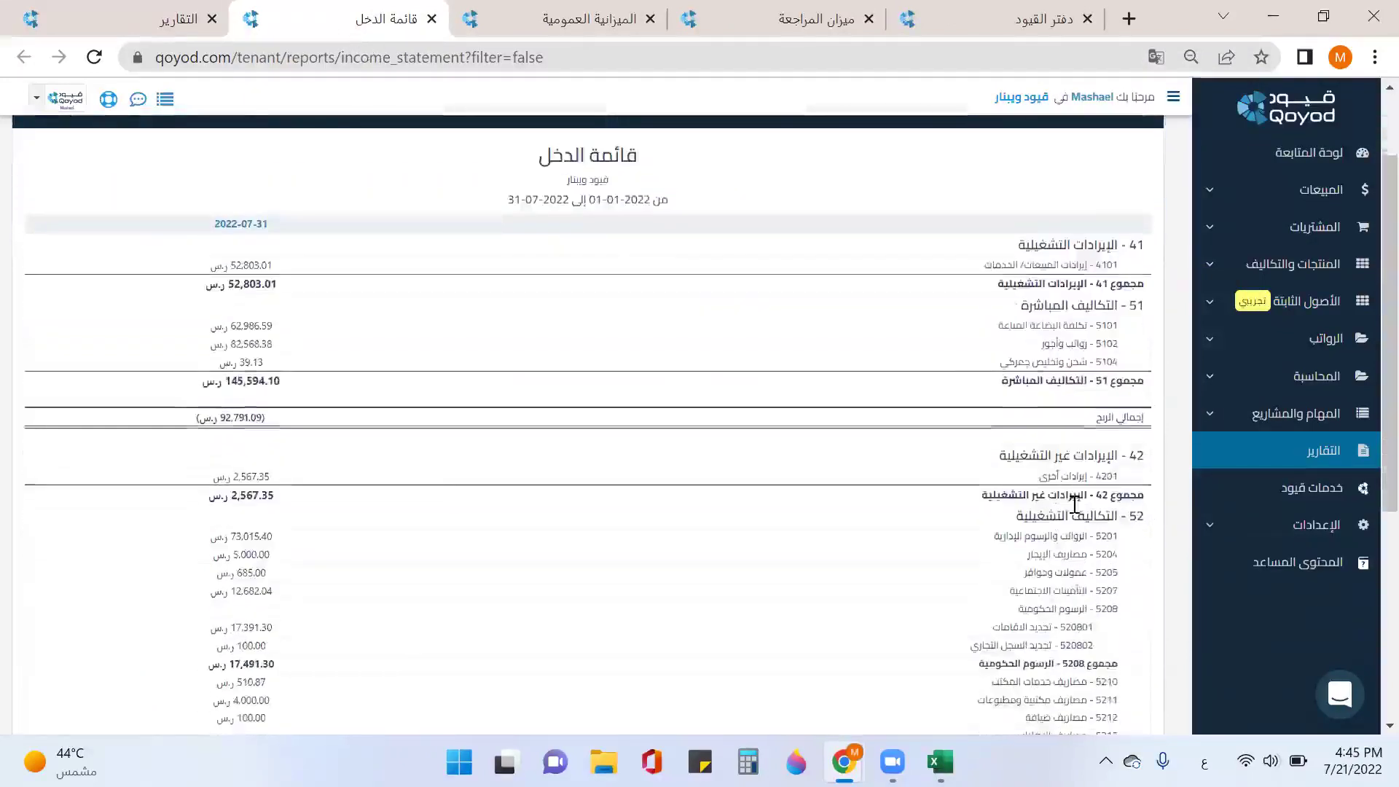
scroll(1074, 504, "down", 3)
left_click_drag(1047, 536, 942, 555)
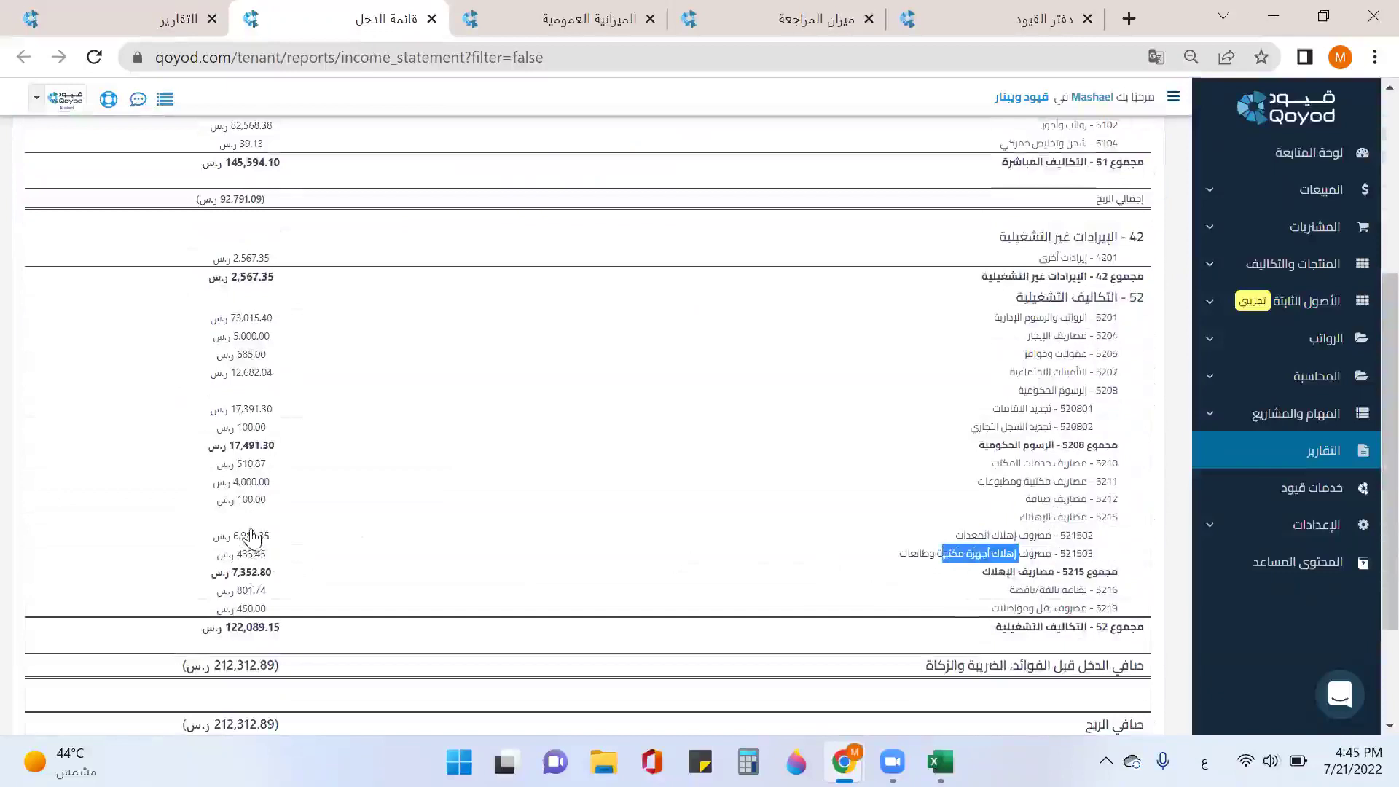
scroll(252, 539, "up", 3)
left_click(75, 218)
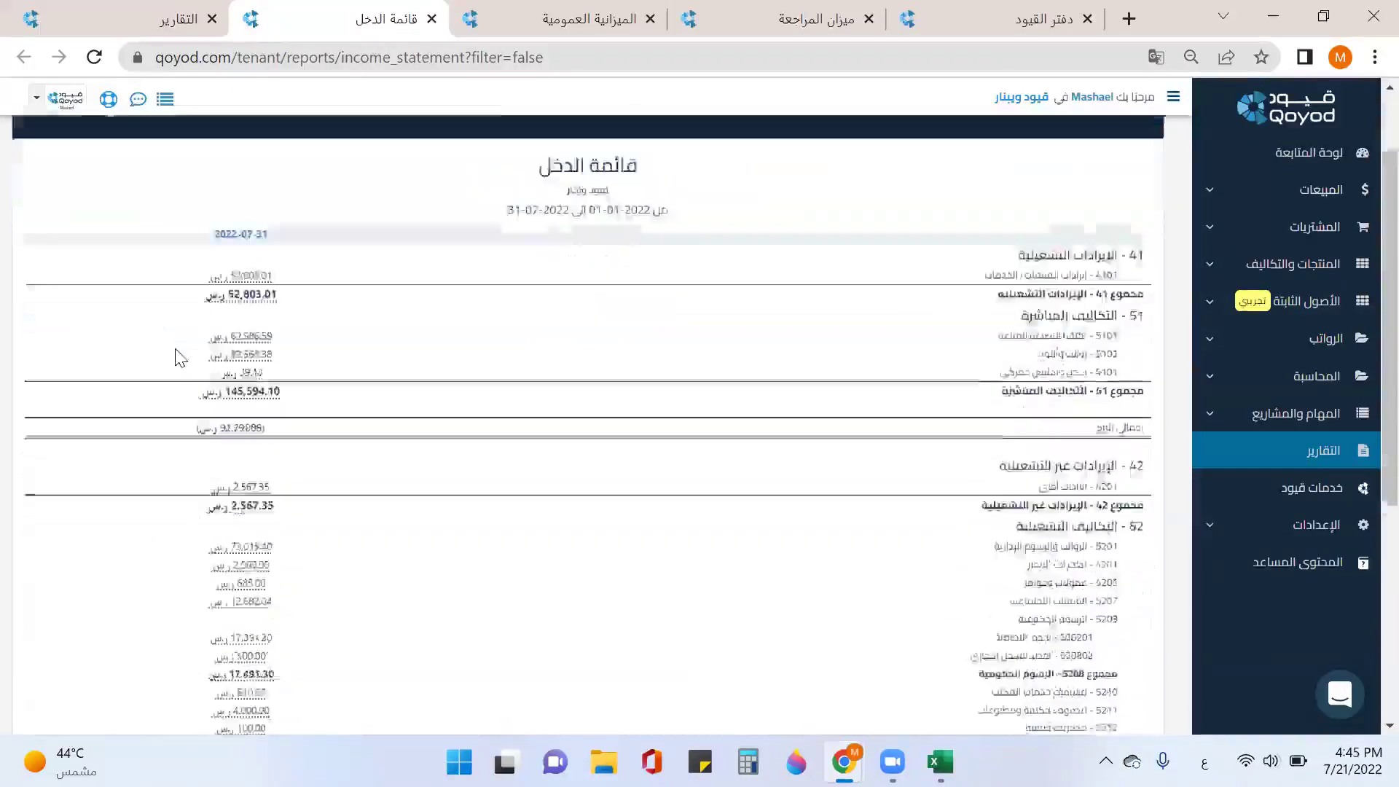
scroll(179, 357, "down", 5)
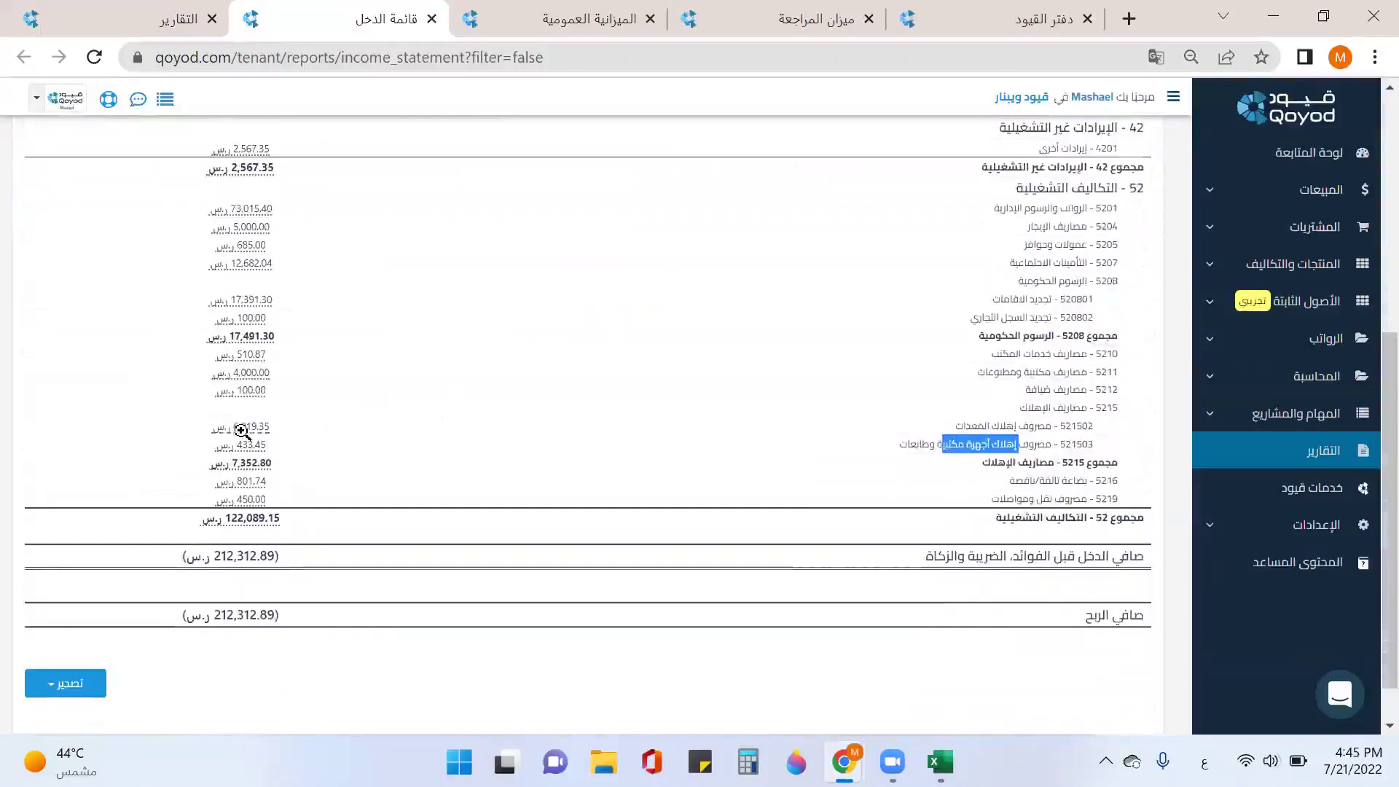
left_click(241, 431)
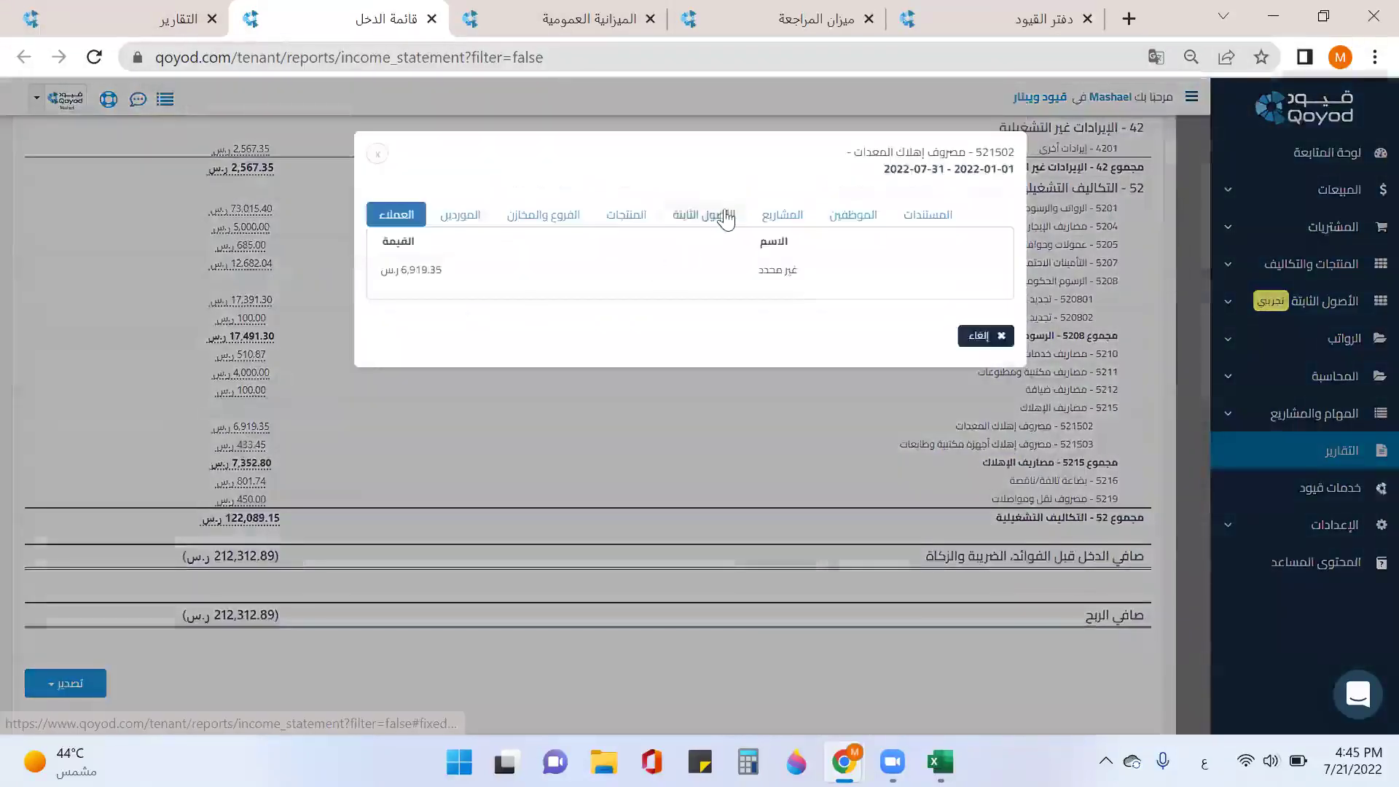
left_click(727, 217)
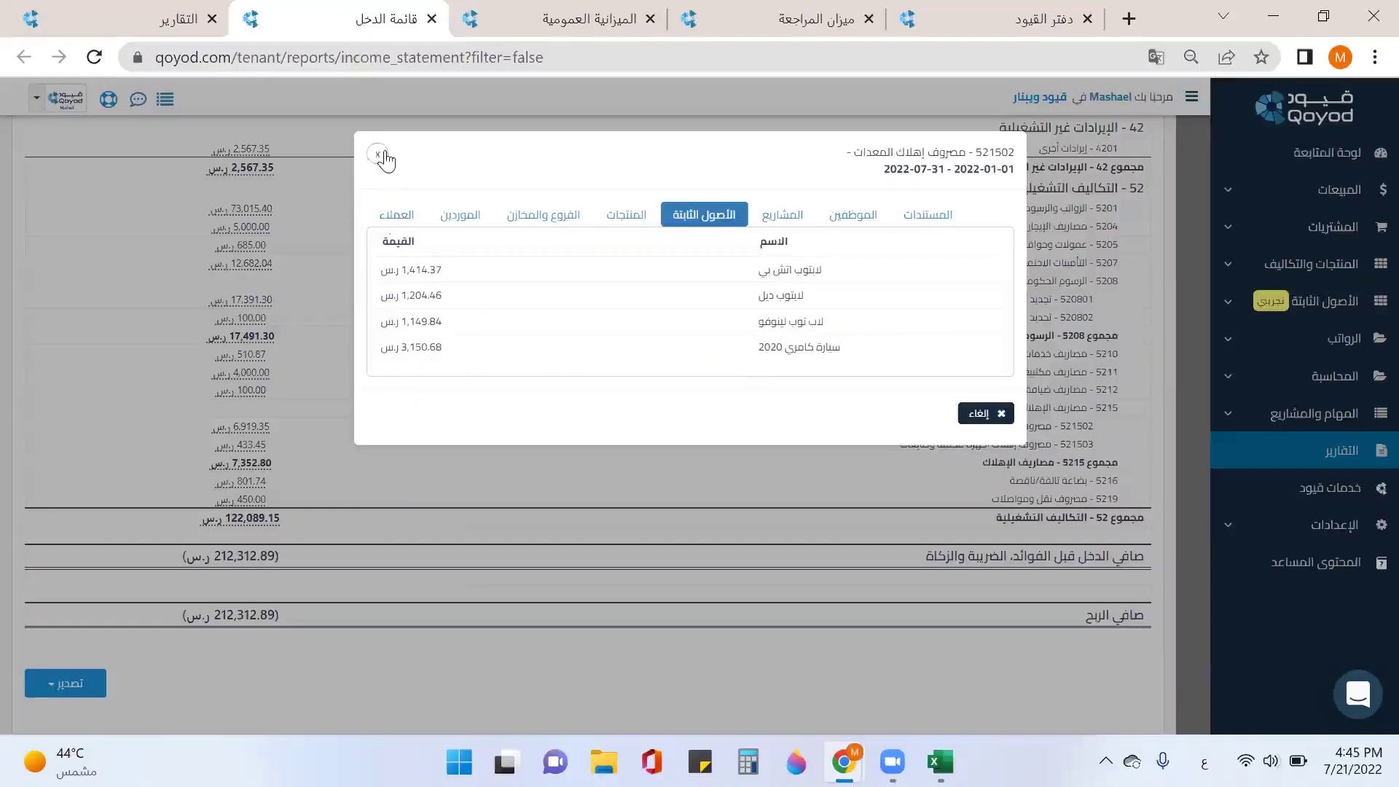
left_click(378, 155)
scroll(674, 321, "up", 6)
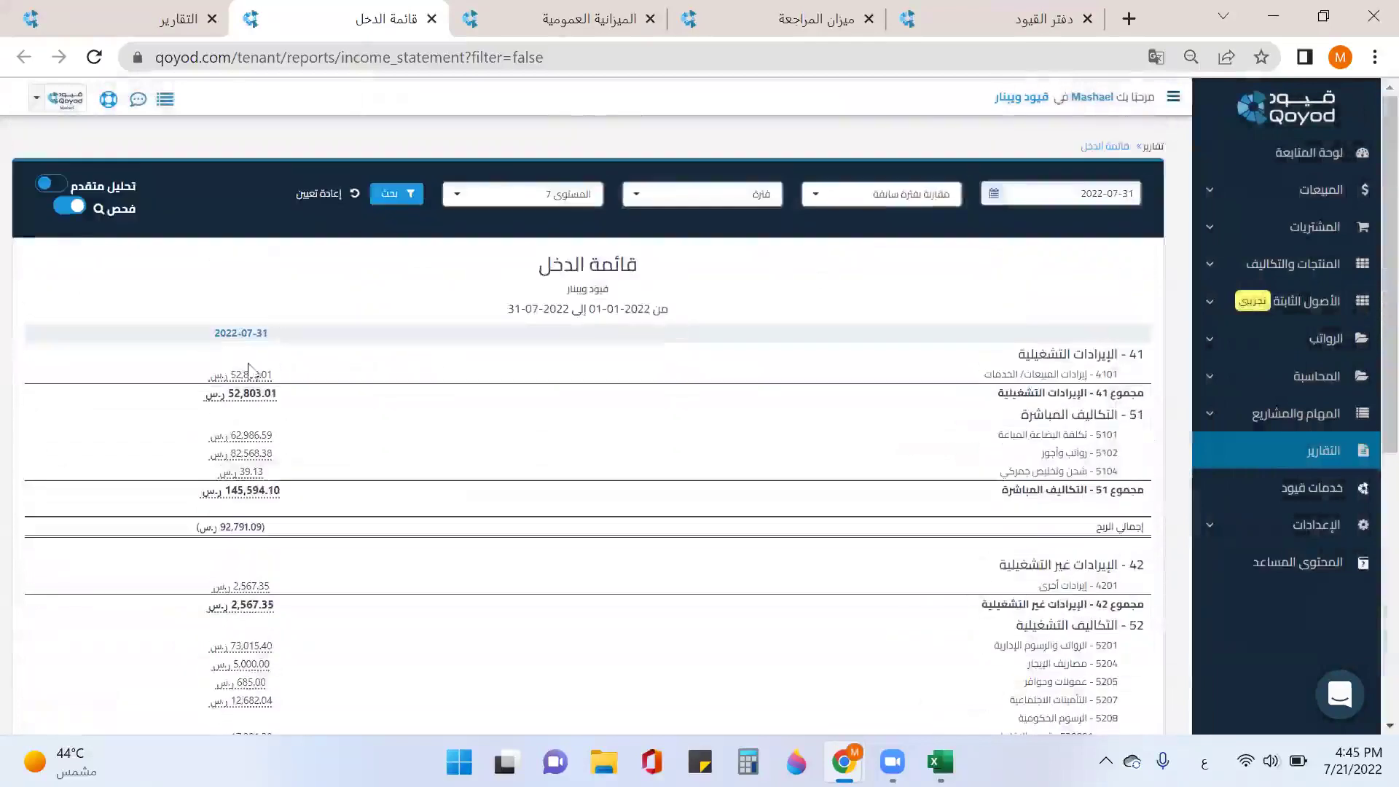
left_click(51, 183)
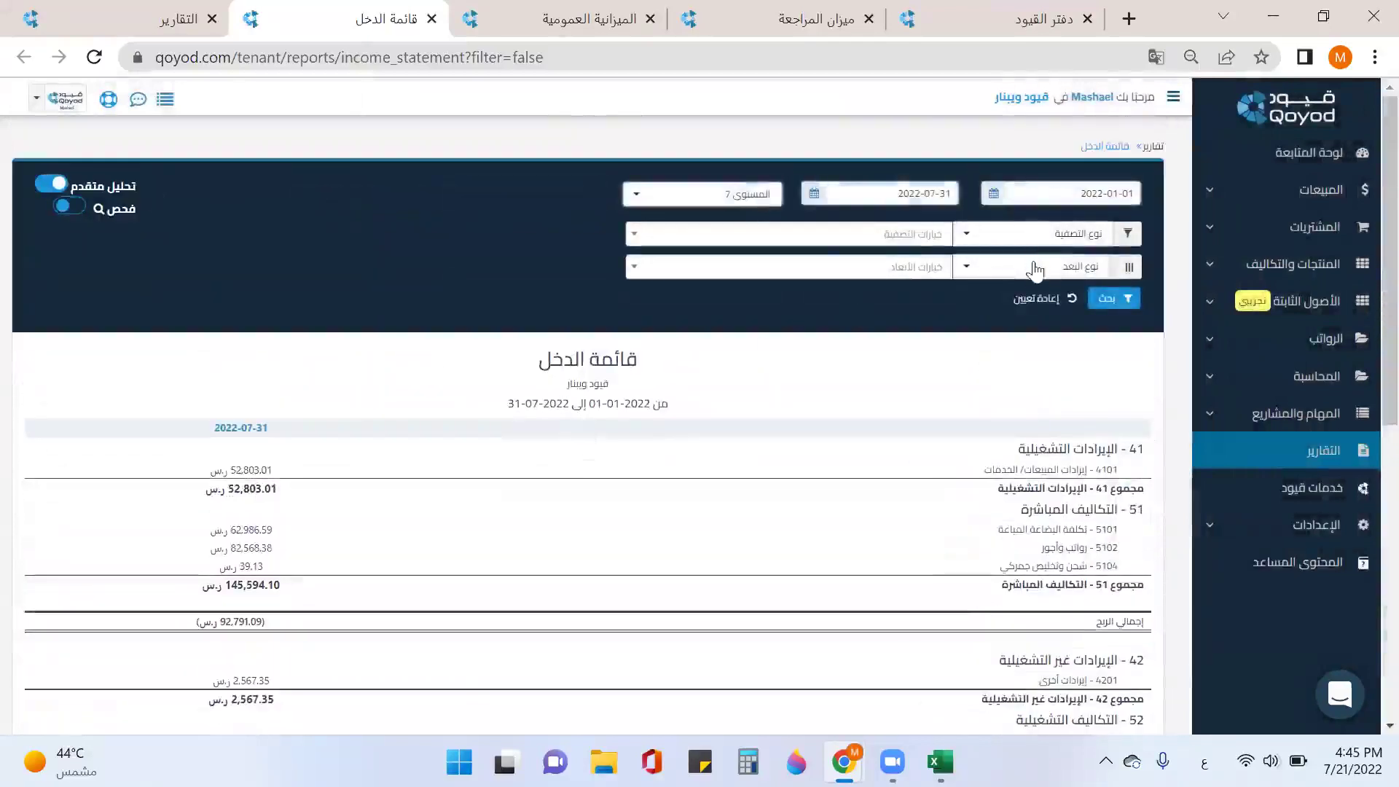
left_click(1035, 270)
scroll(1038, 364, "down", 5)
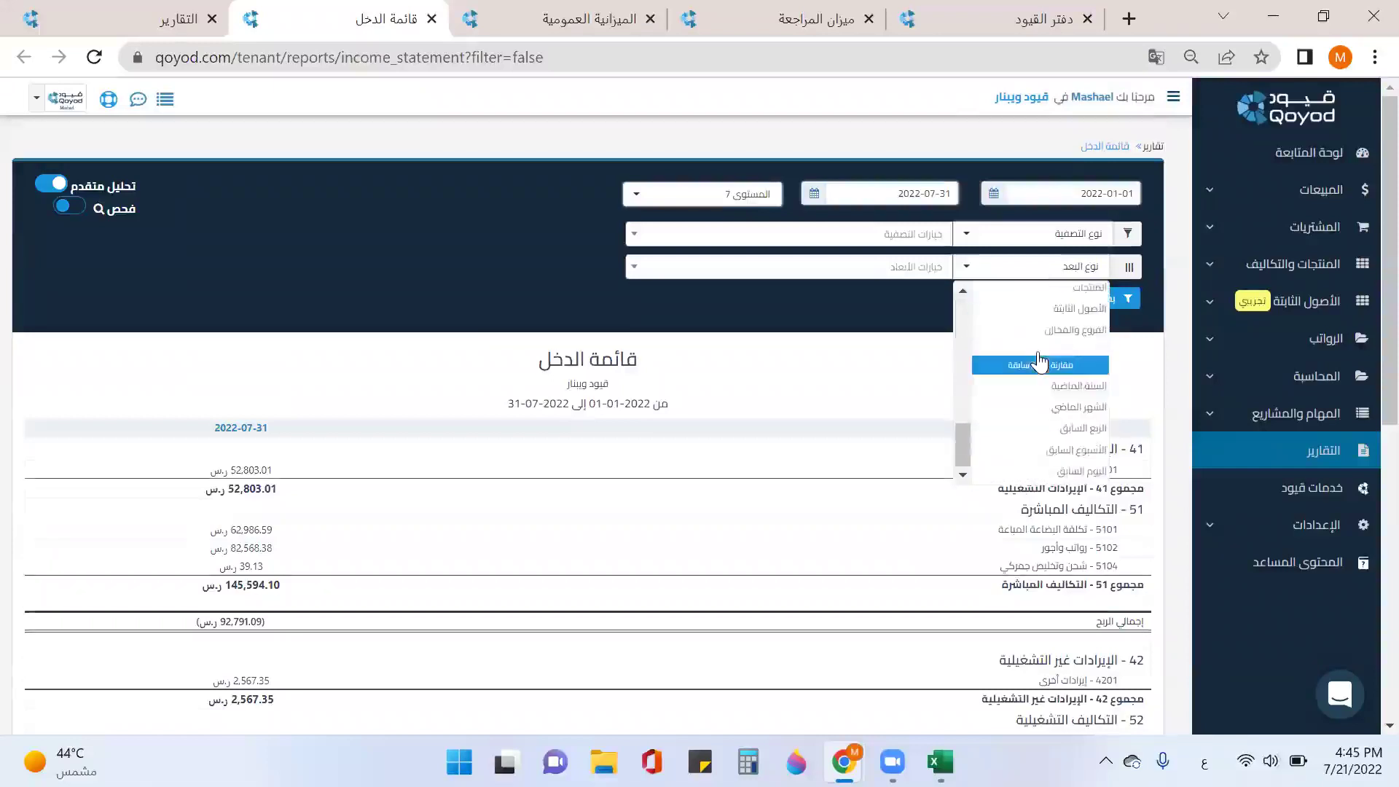
left_click(1054, 311)
left_click(921, 267)
left_click(897, 299)
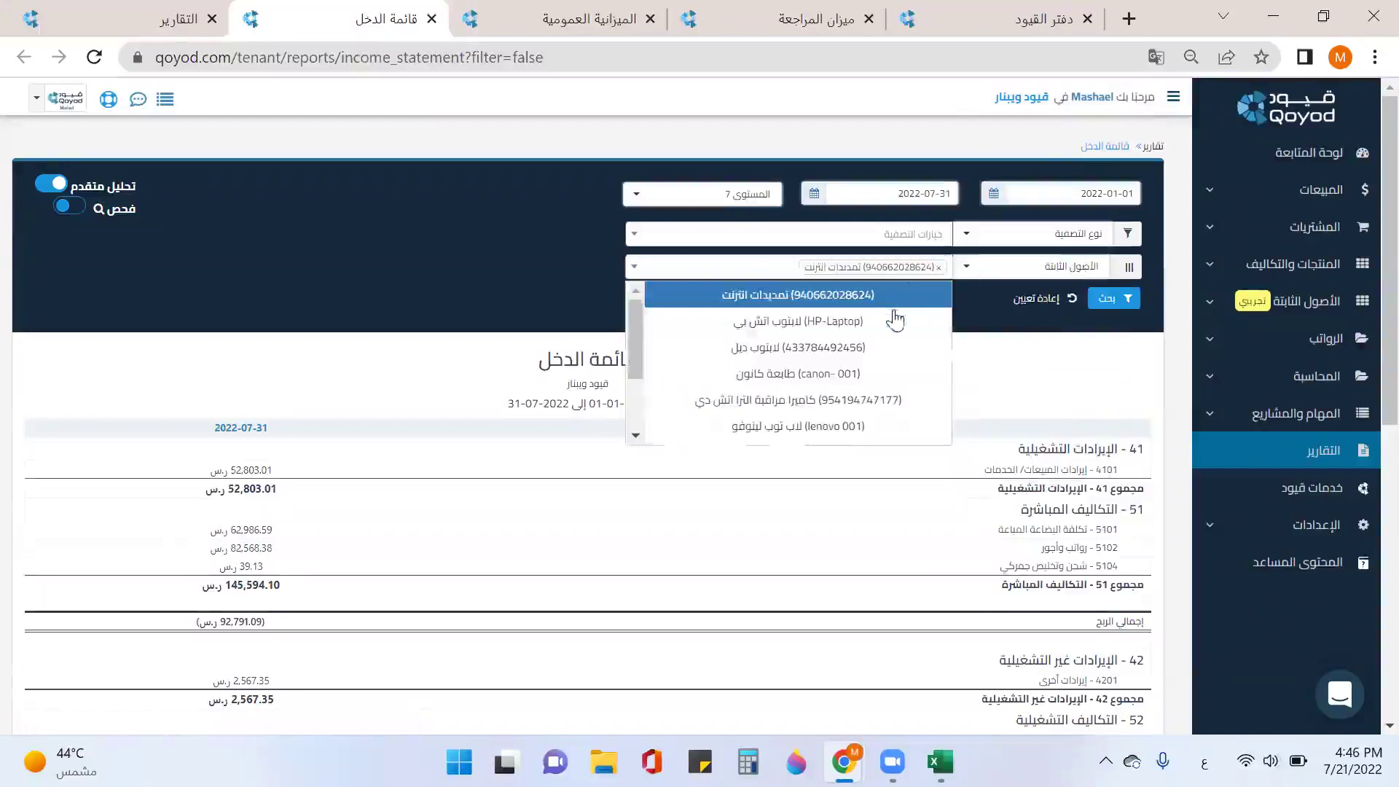
left_click(895, 321)
left_click(897, 424)
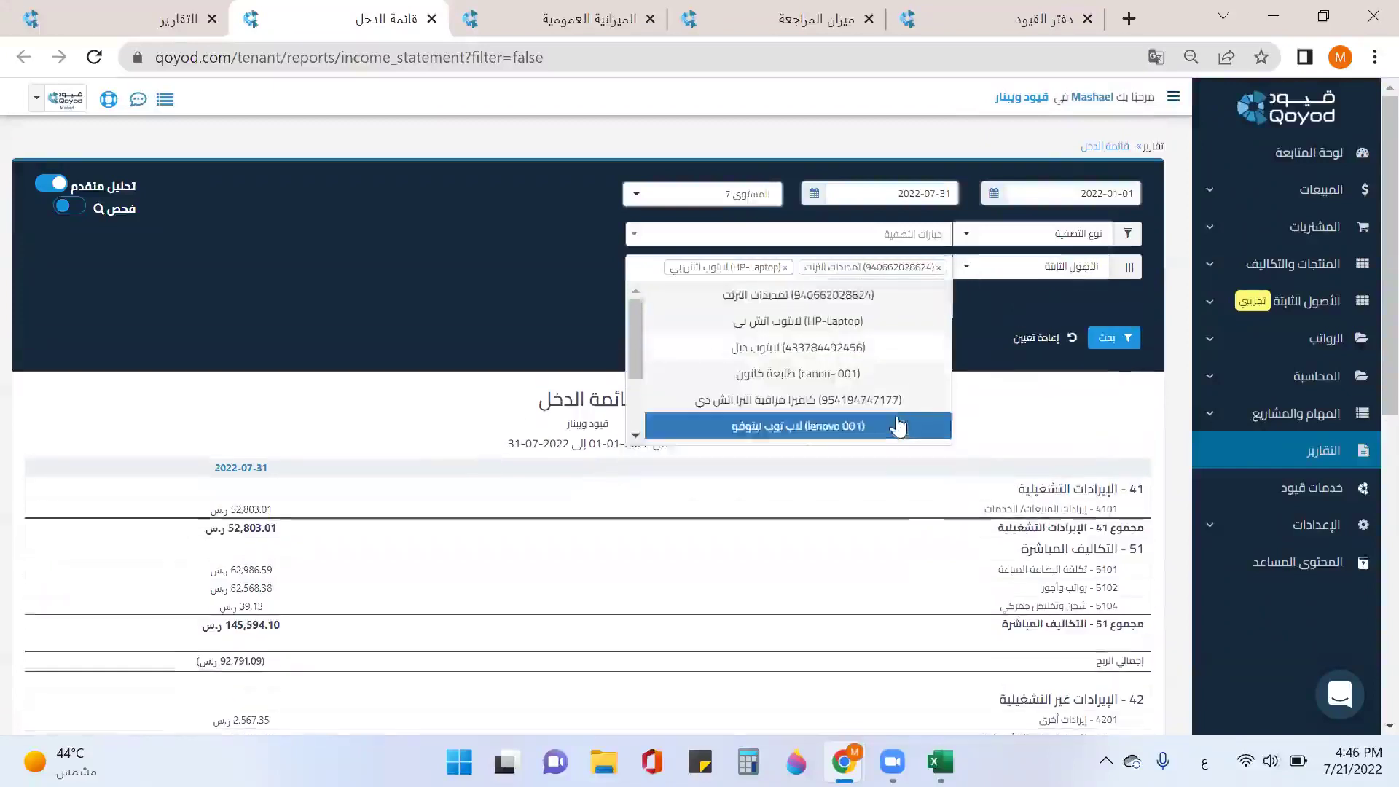
scroll(911, 394, "down", 3)
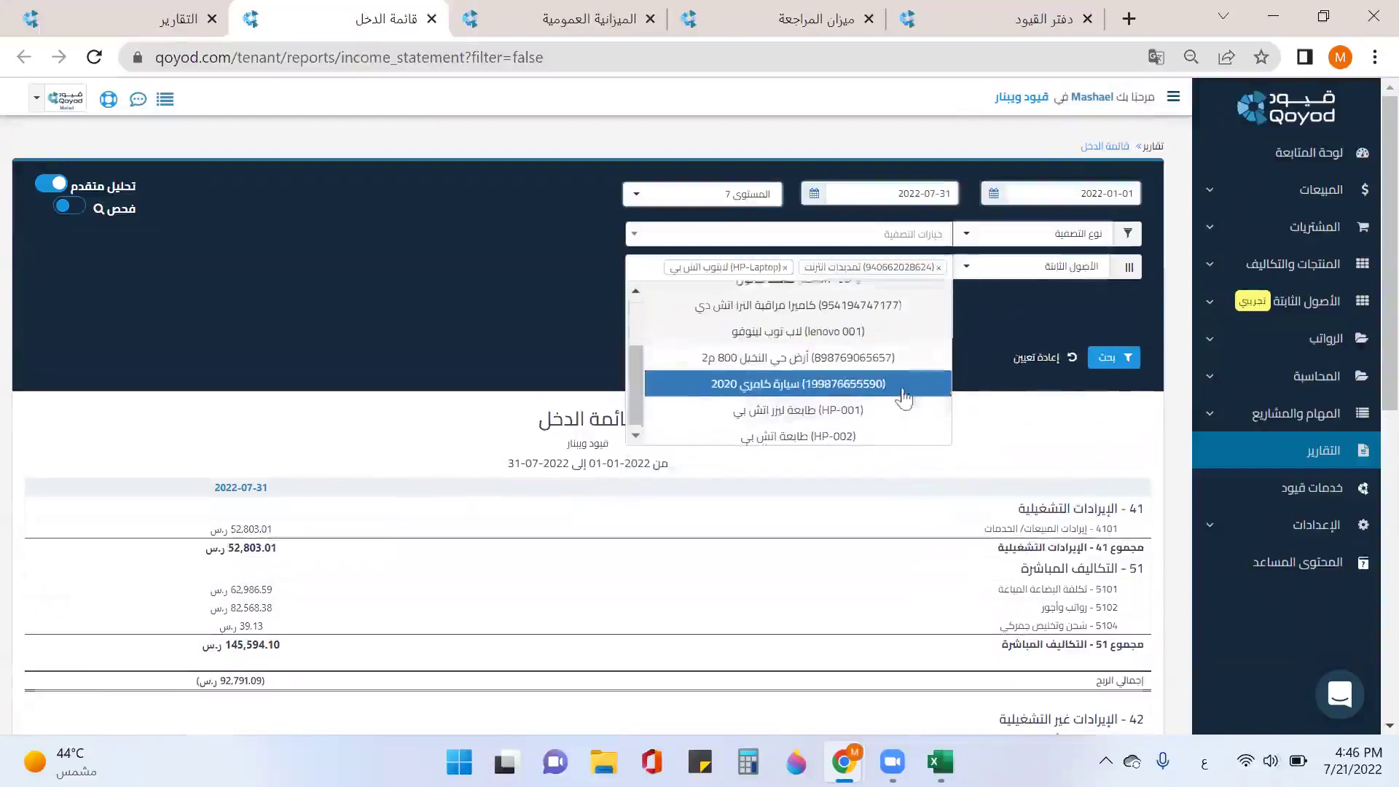
left_click(798, 406)
left_click(1112, 357)
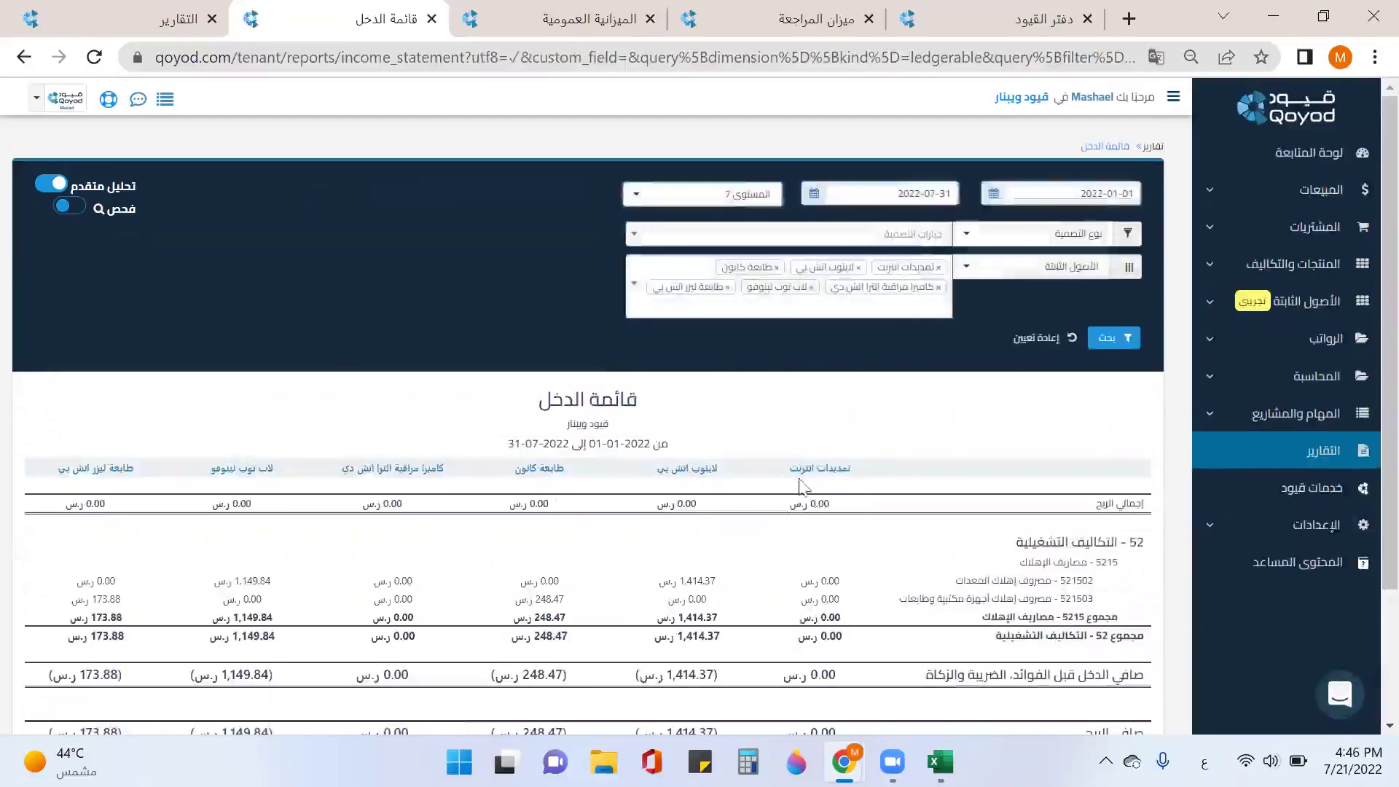
scroll(808, 464, "down", 2)
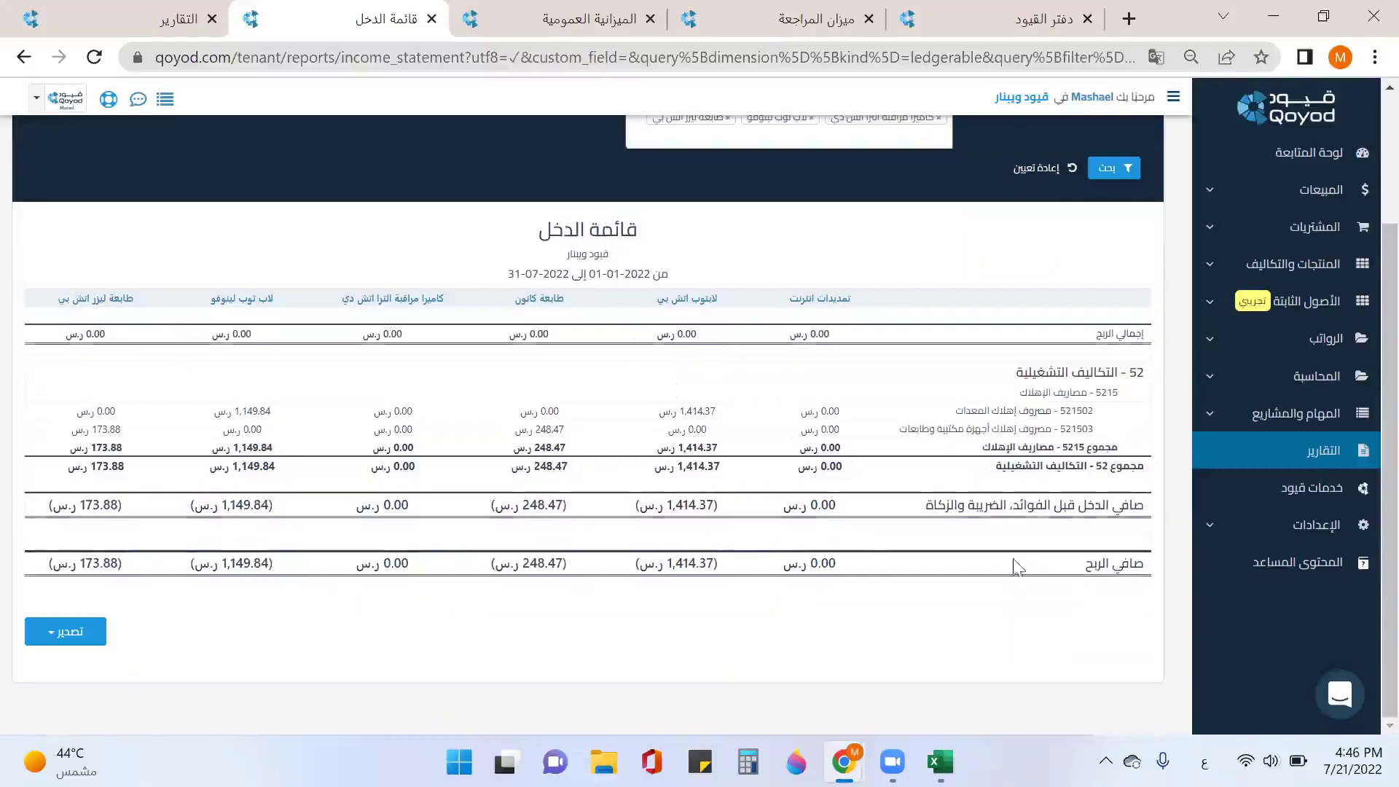
scroll(749, 312, "up", 2)
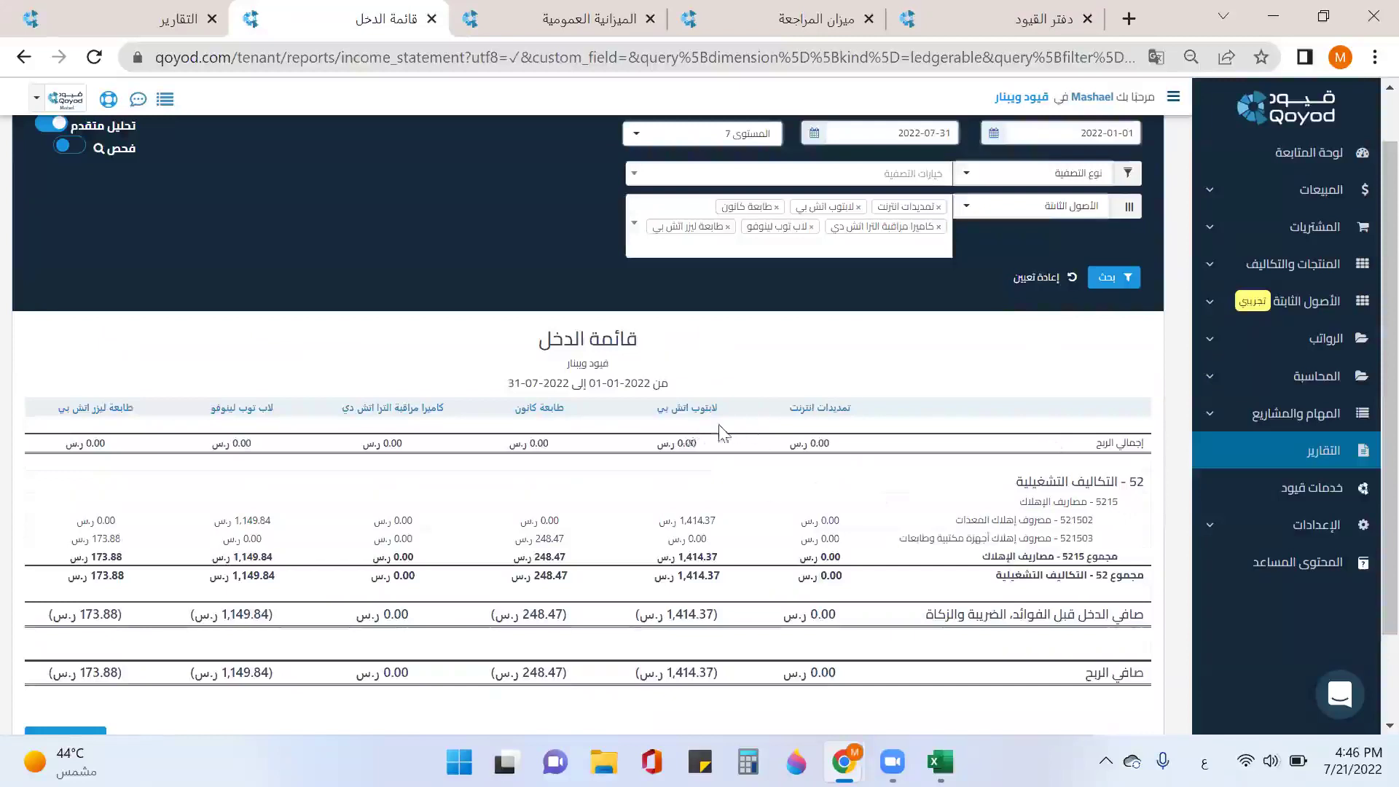
scroll(646, 336, "up", 1)
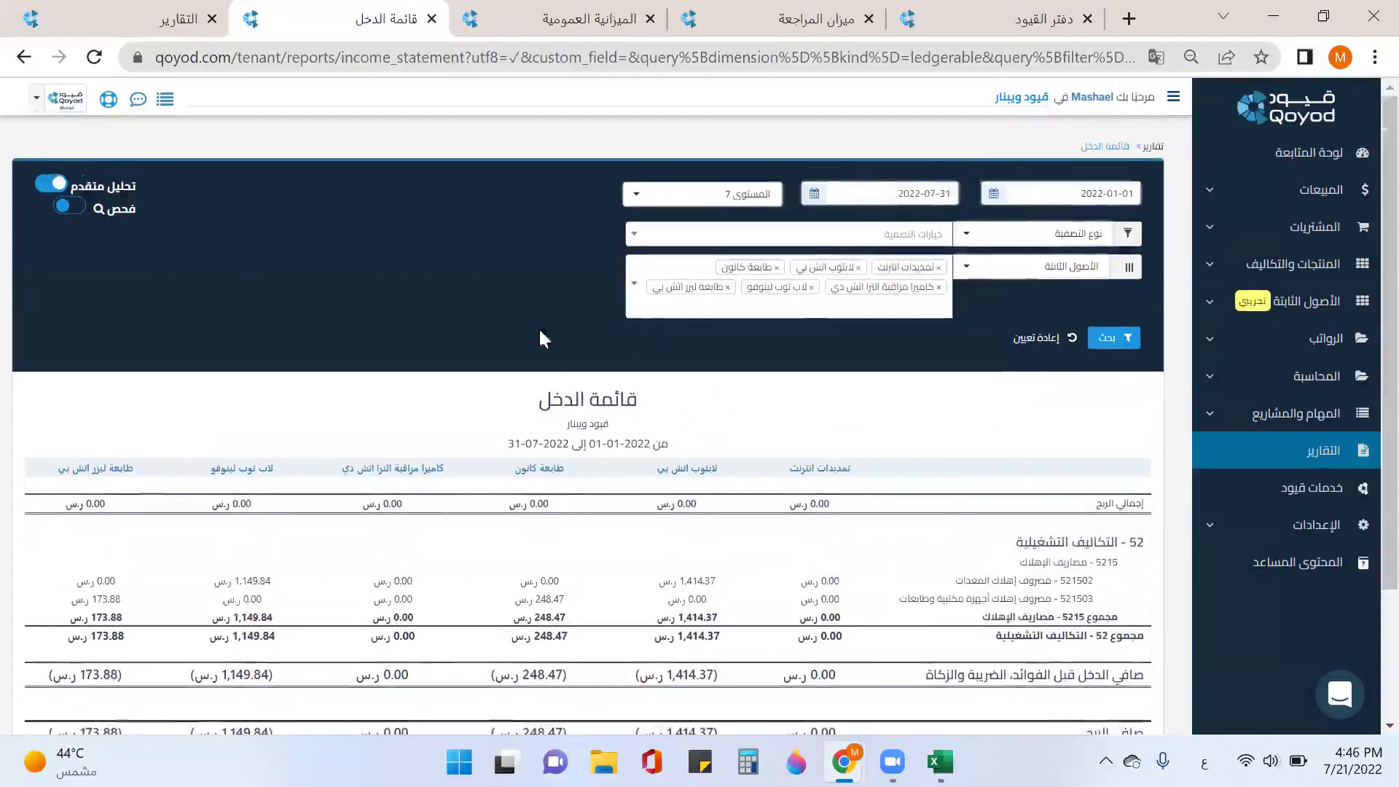
left_click(1041, 340)
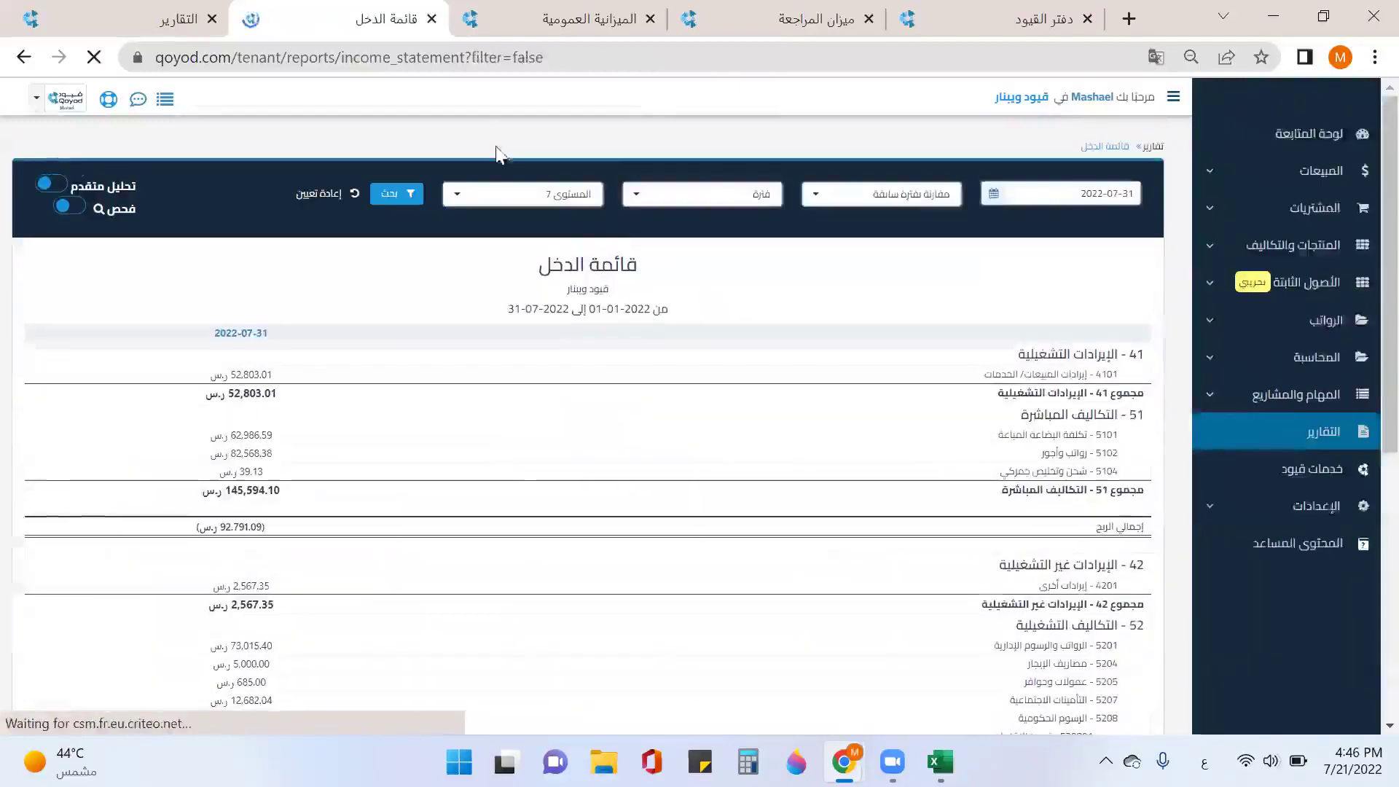
Step: Close the income statement and turn on advanced analysis (تحليل متقدم) for the balance sheet
left_click(431, 19)
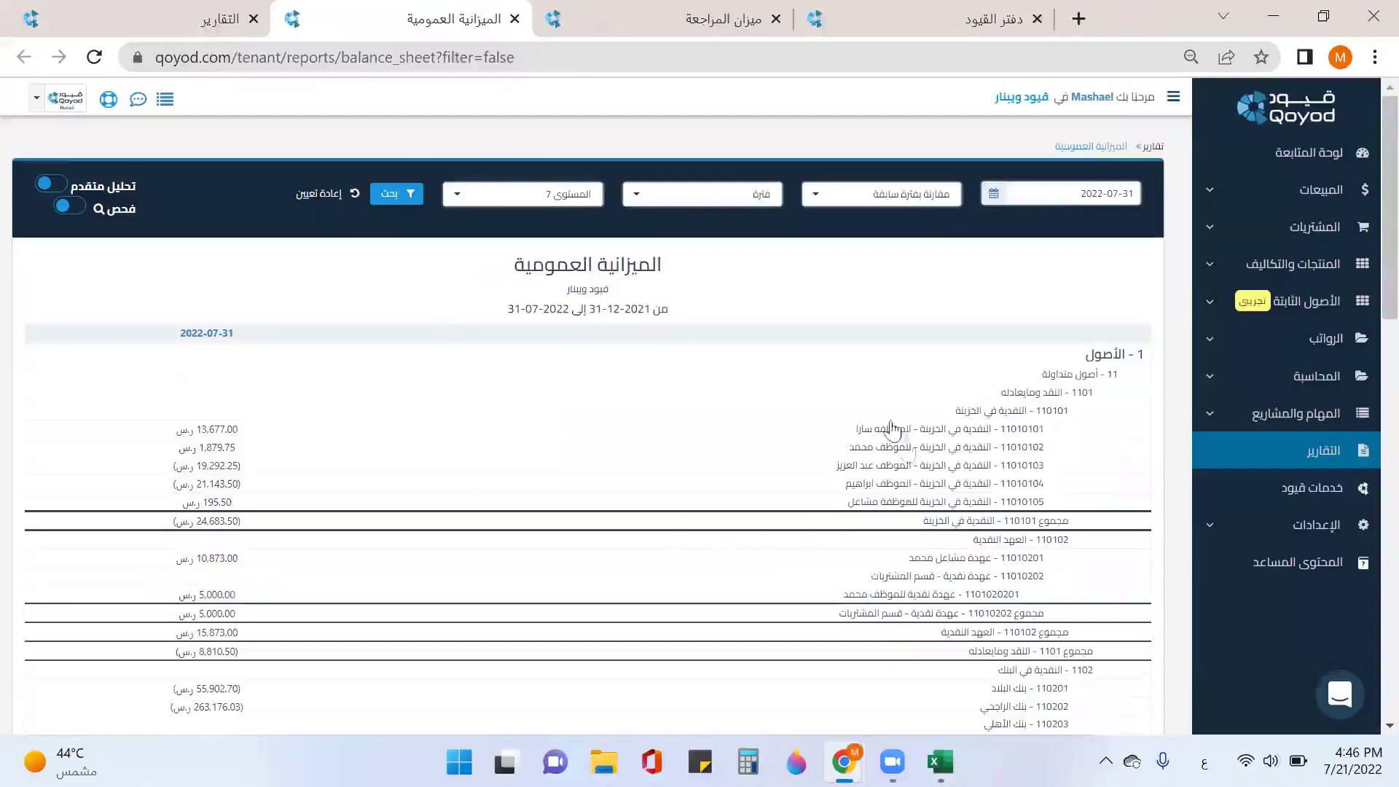
left_click(57, 189)
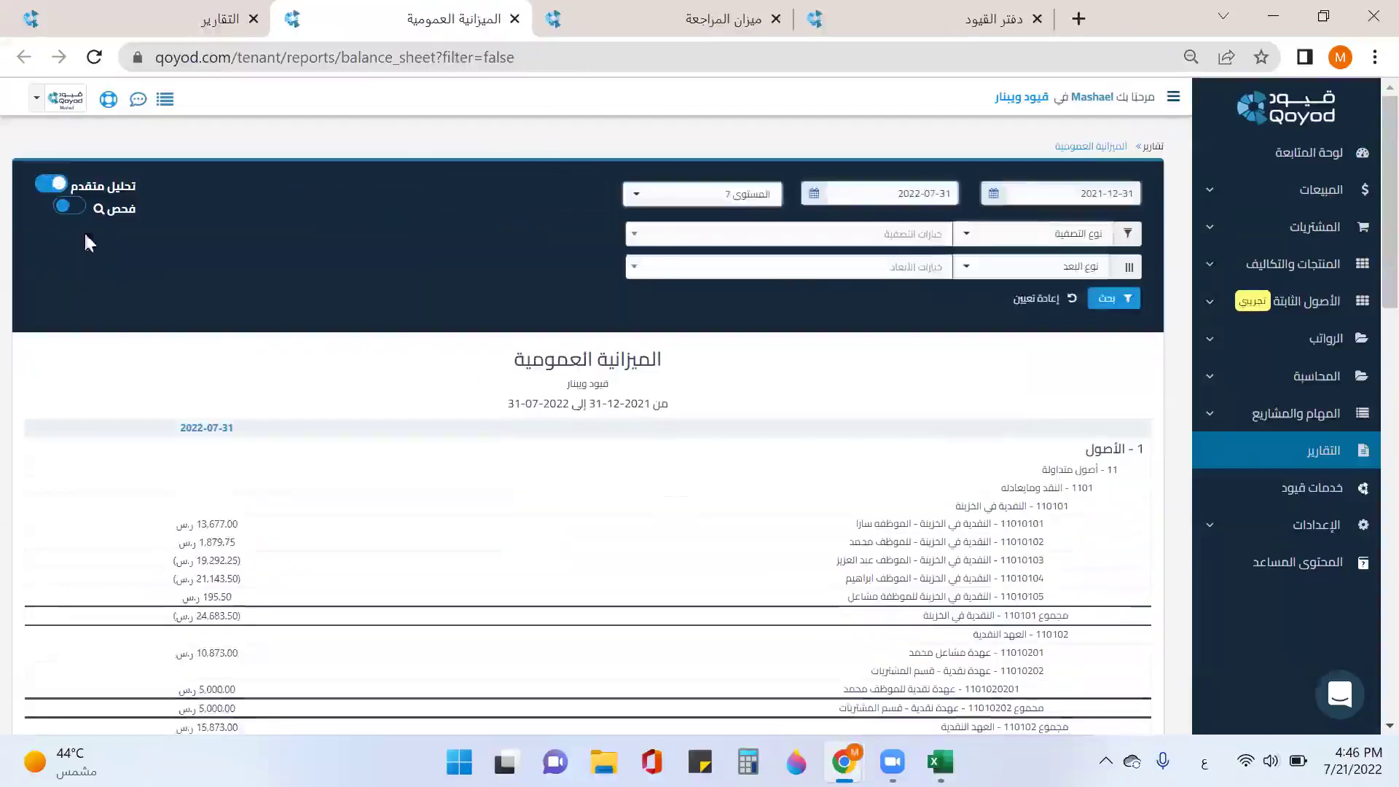
scroll(902, 529, "down", 3)
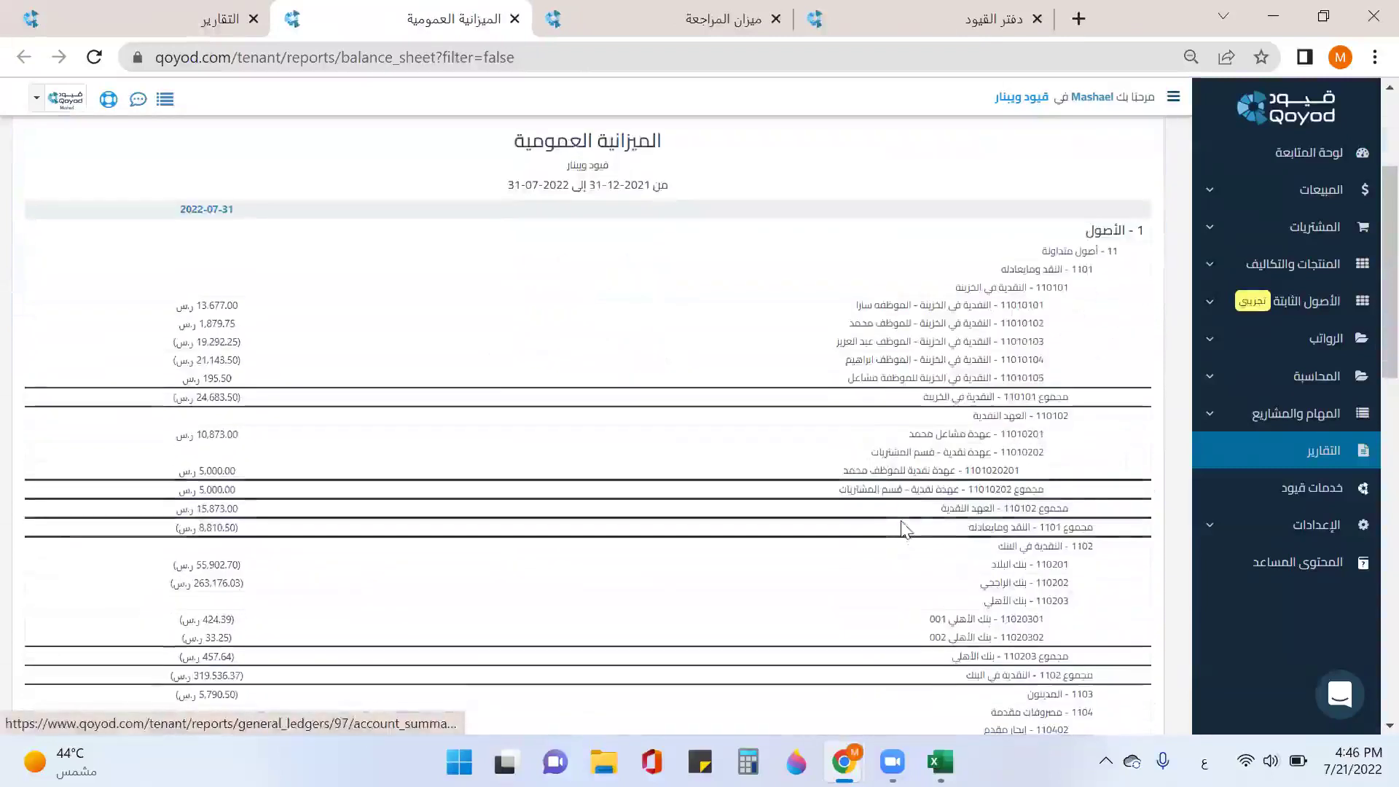
scroll(1012, 422, "down", 2)
scroll(1011, 421, "down", 1)
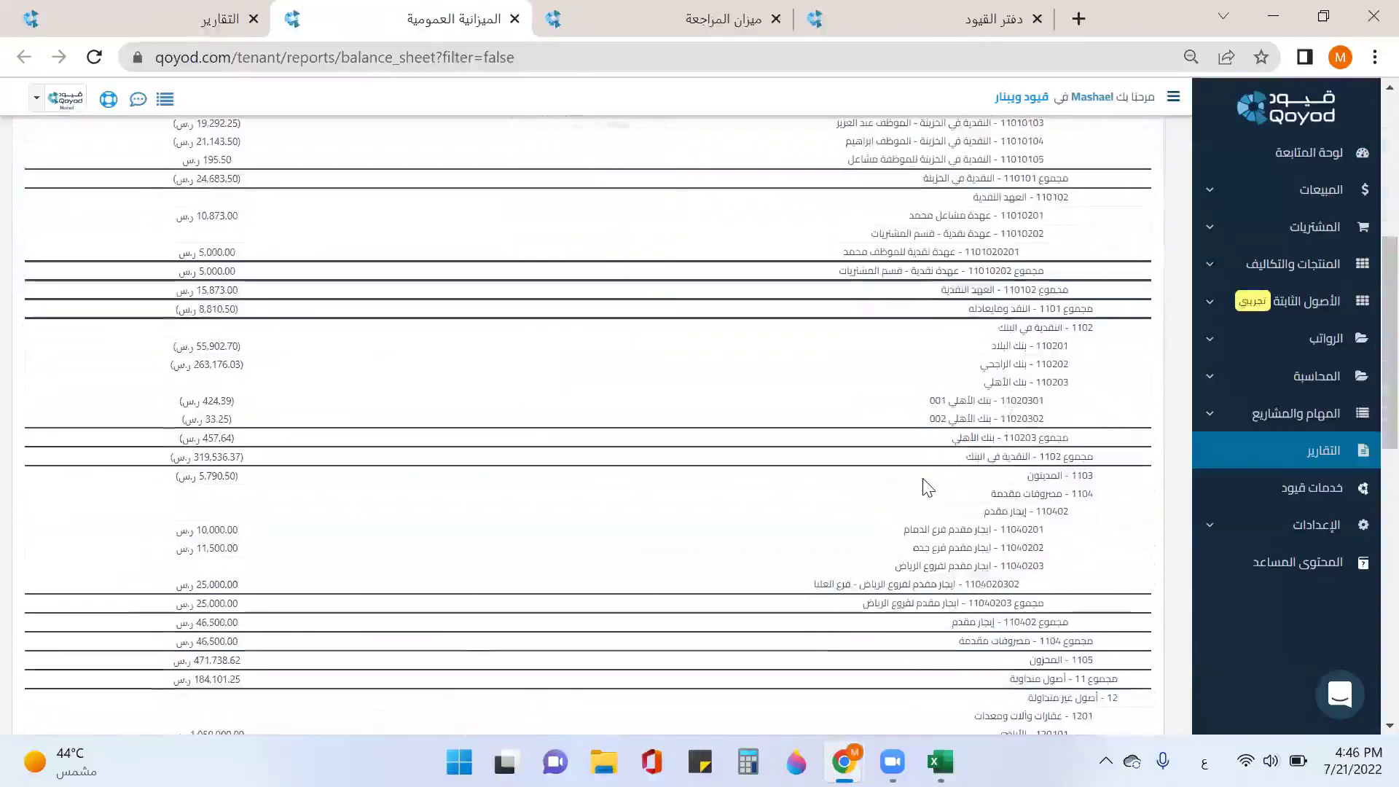
scroll(925, 485, "up", 4)
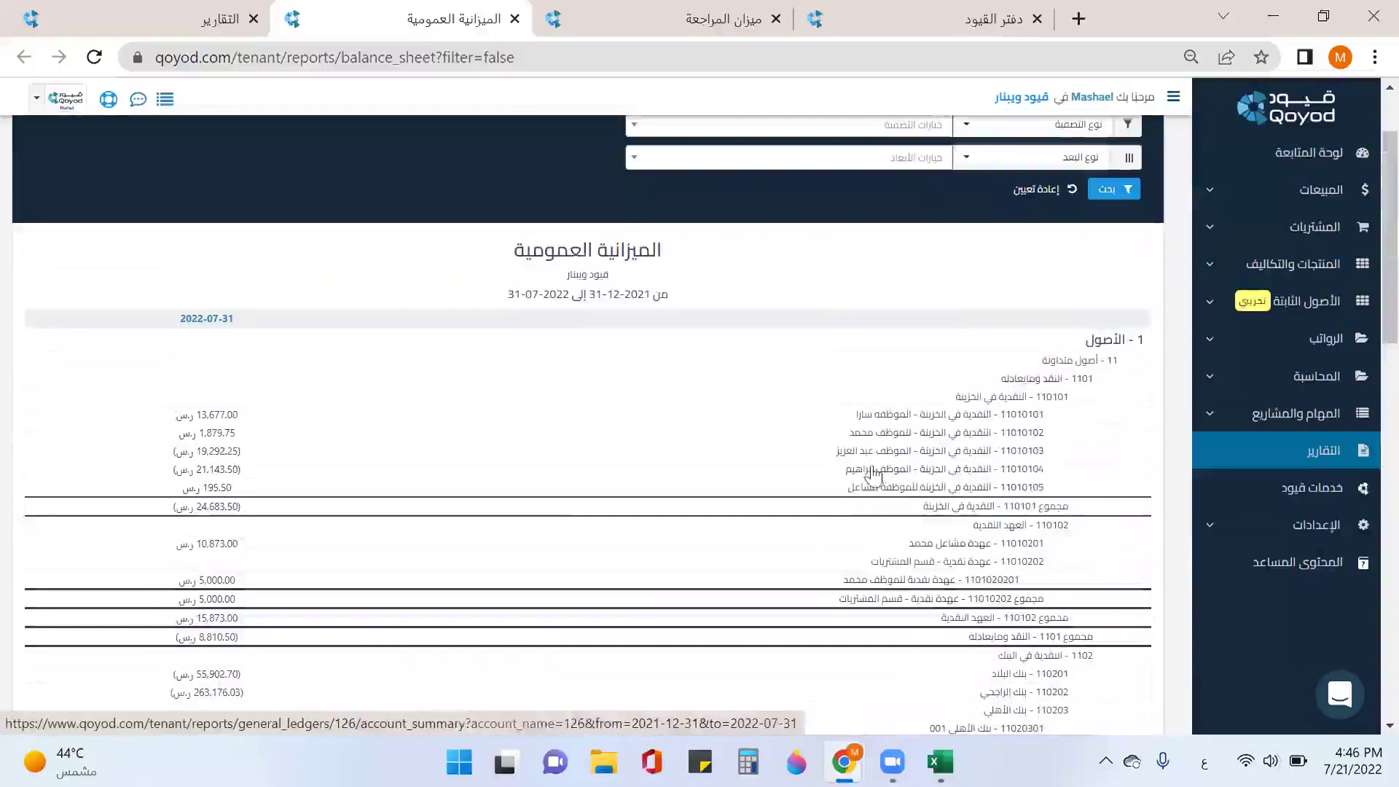
scroll(922, 328, "up", 2)
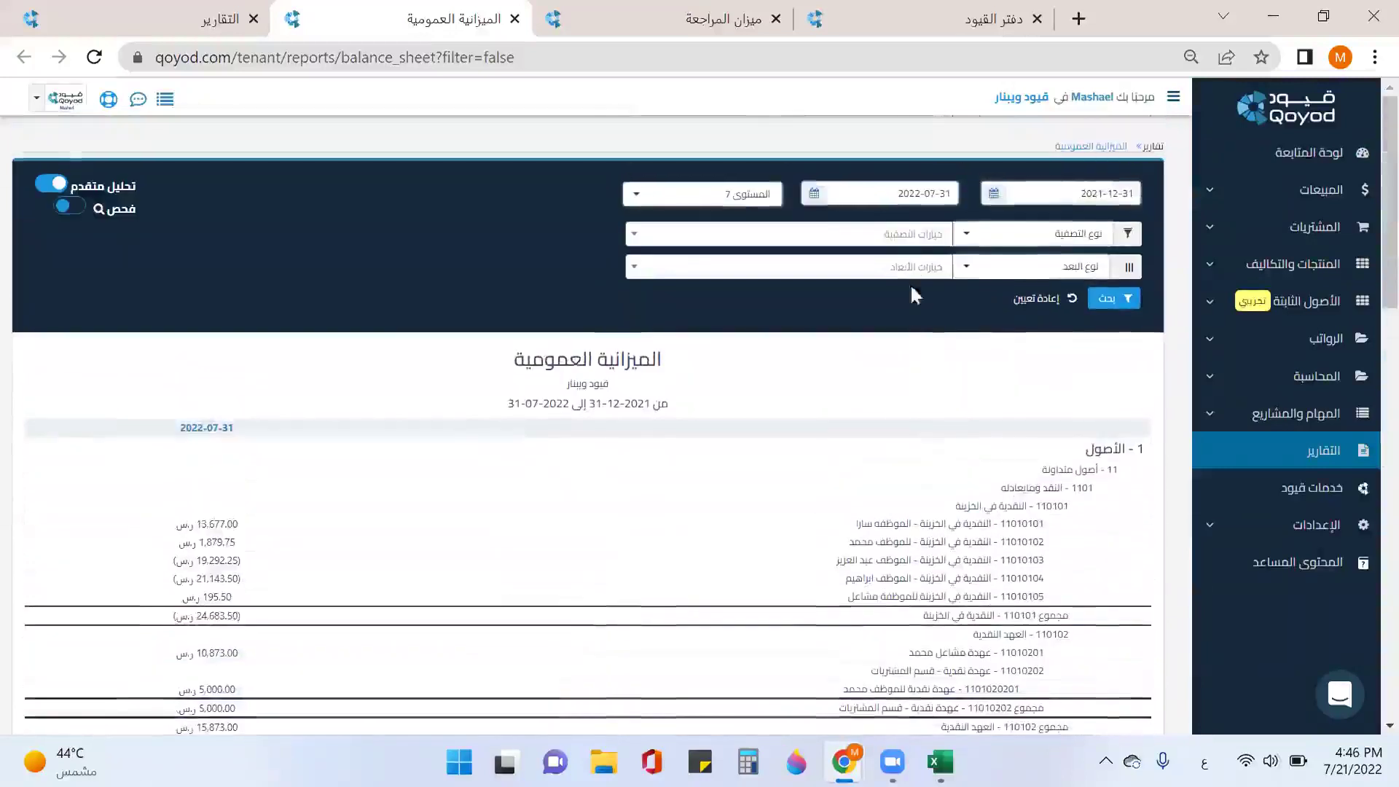
Step: Filter the balance sheet to the HP laptop fixed asset, review it, then clear the filters
left_click(1026, 245)
scroll(1042, 386, "down", 3)
scroll(1045, 394, "down", 2)
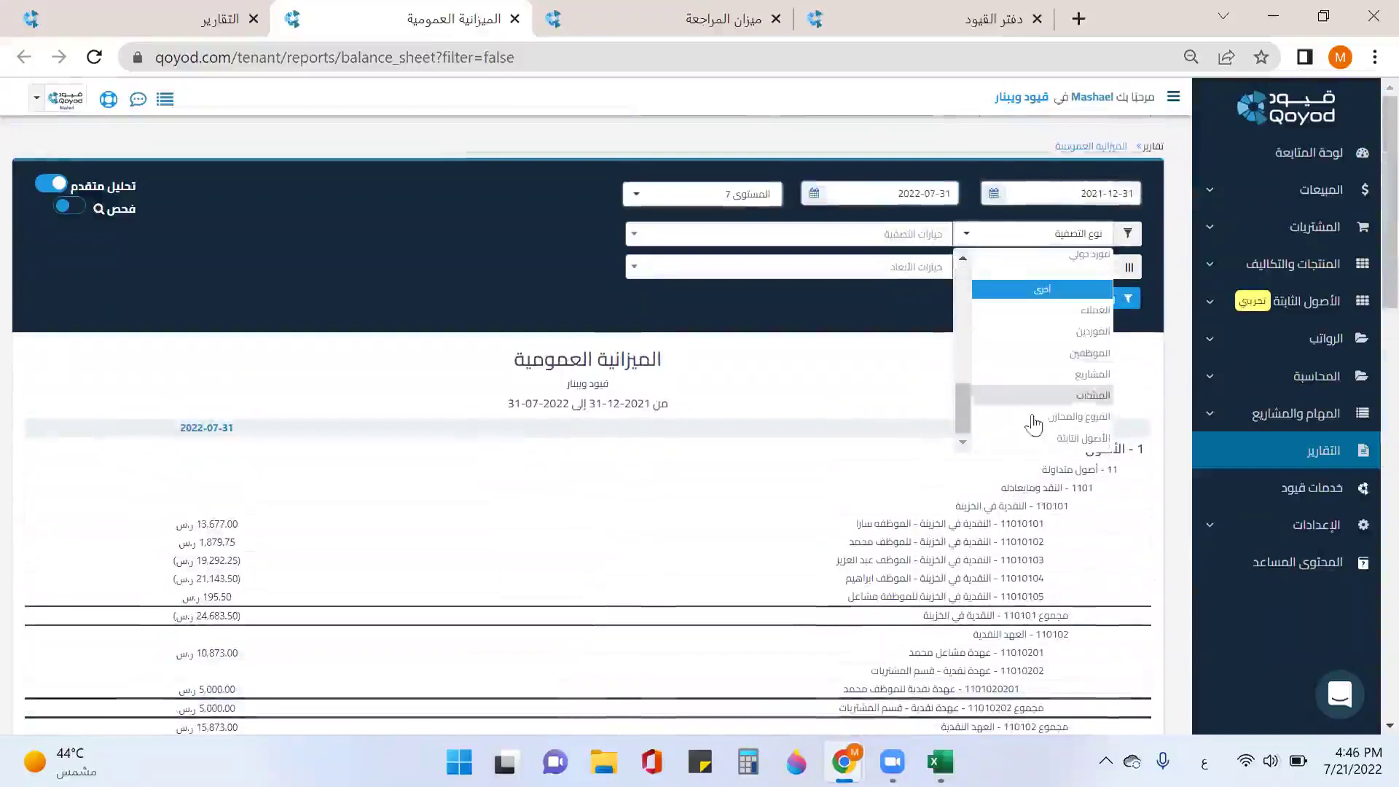
left_click(1042, 437)
left_click(910, 233)
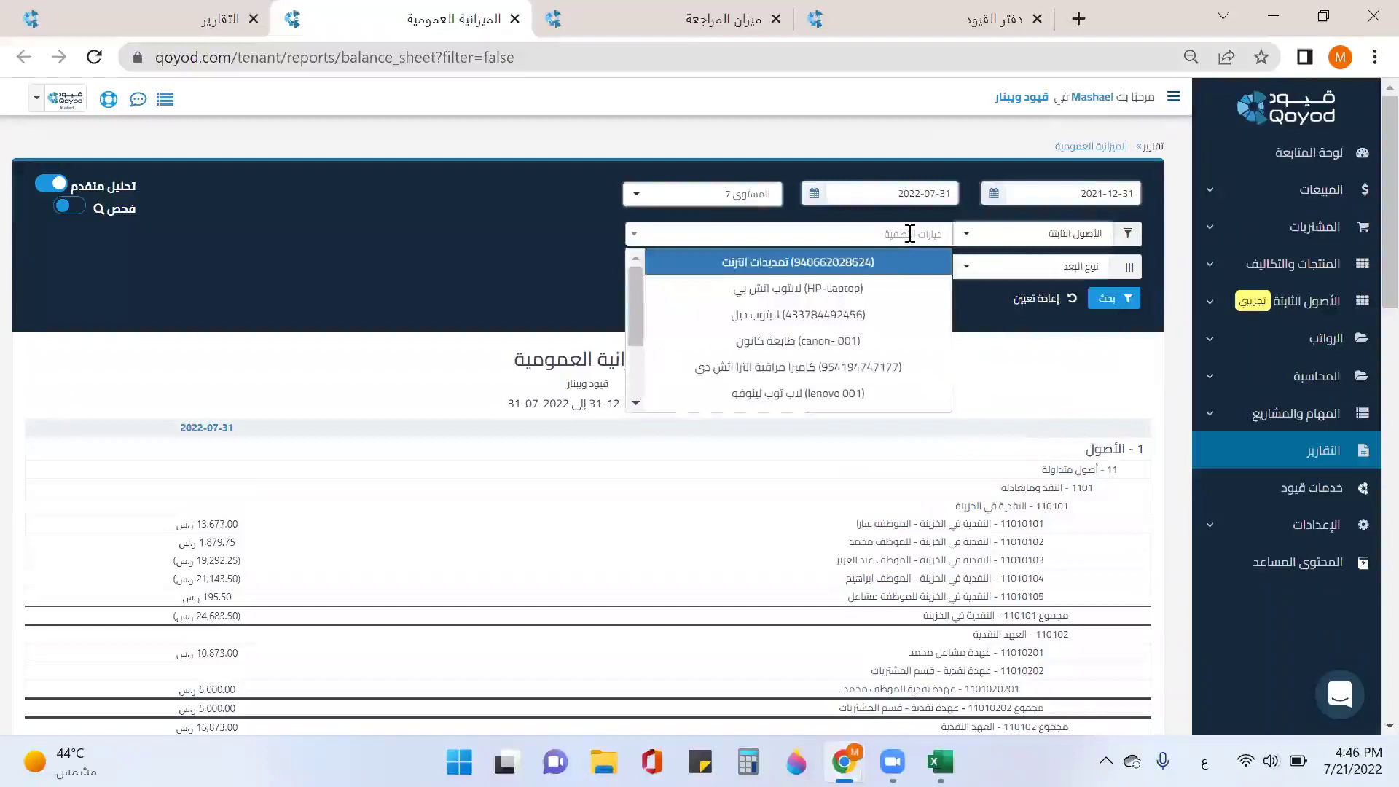
left_click(867, 289)
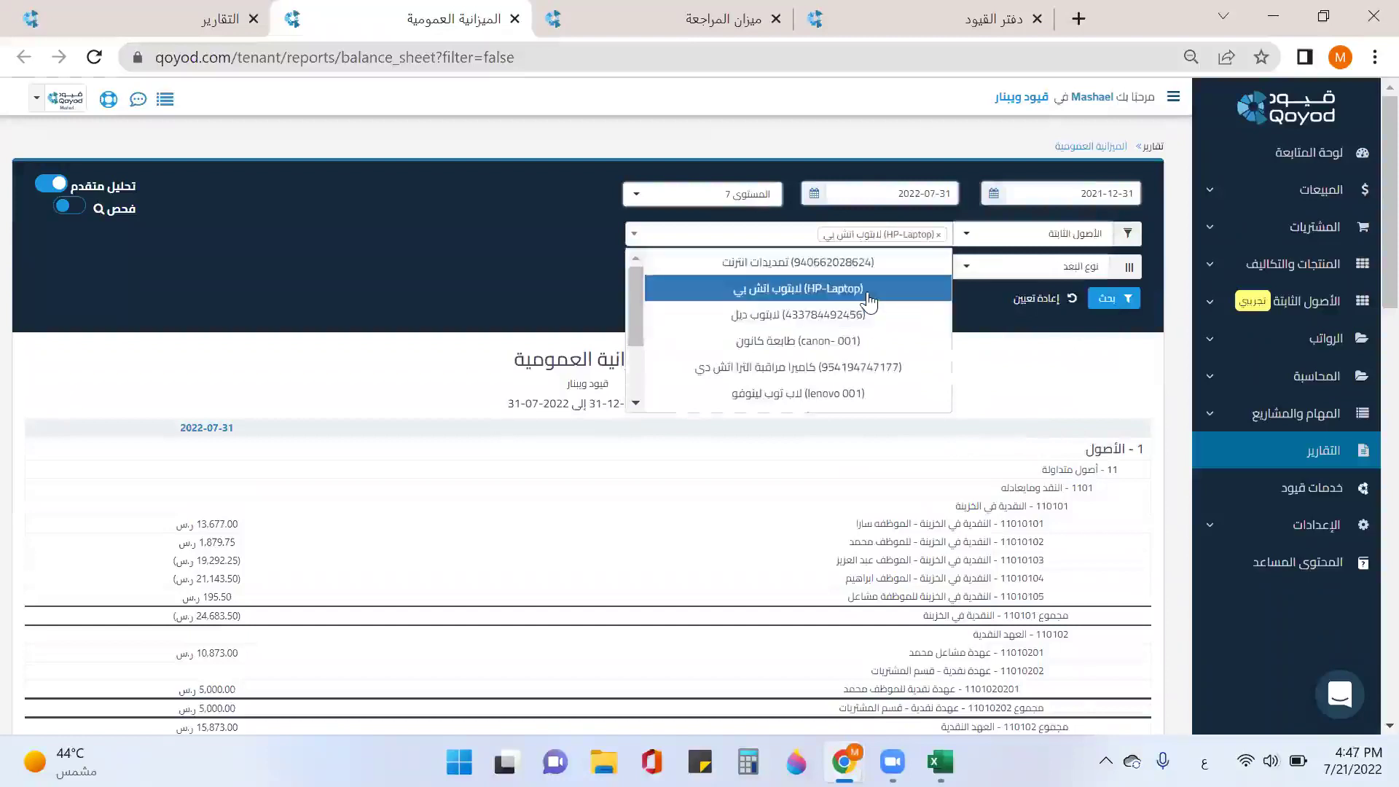
left_click(1120, 301)
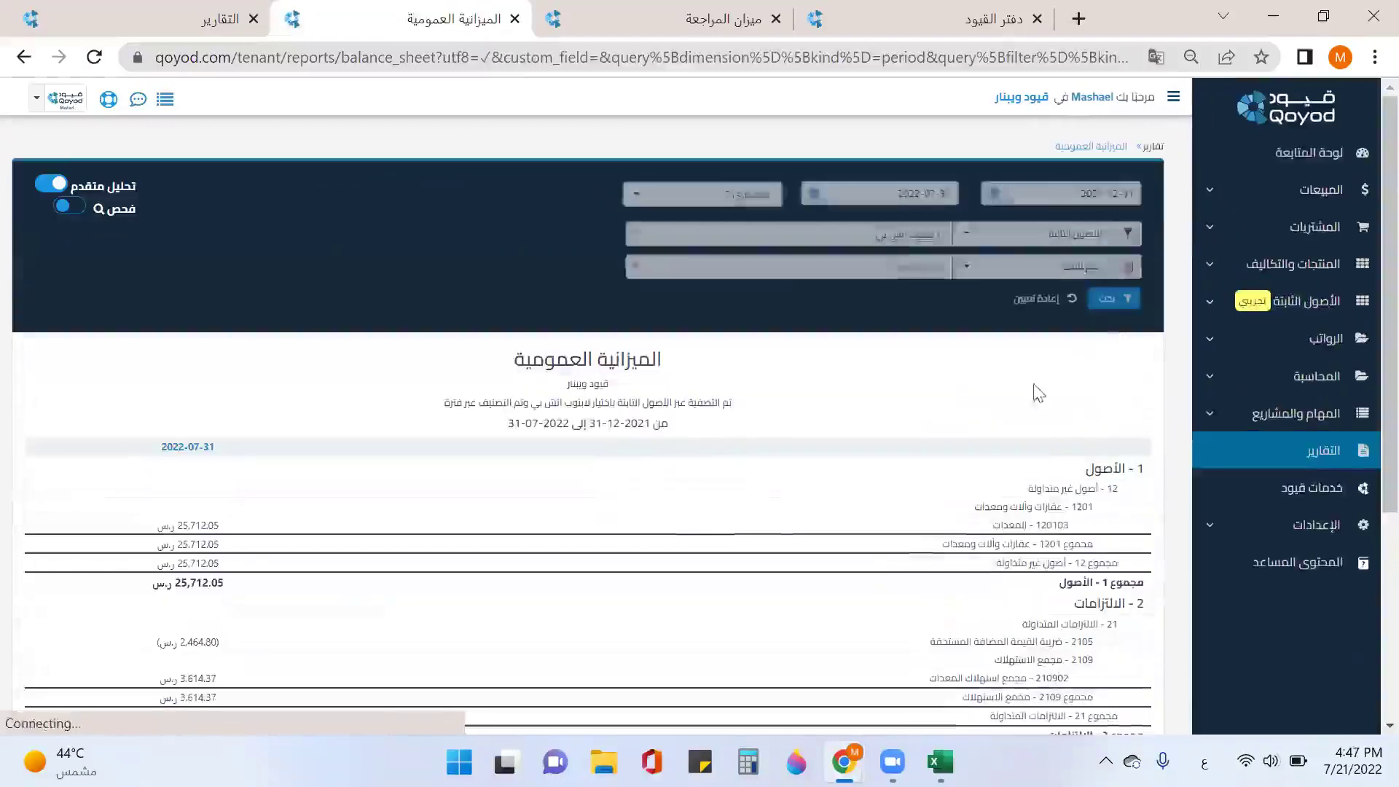
scroll(940, 491, "down", 2)
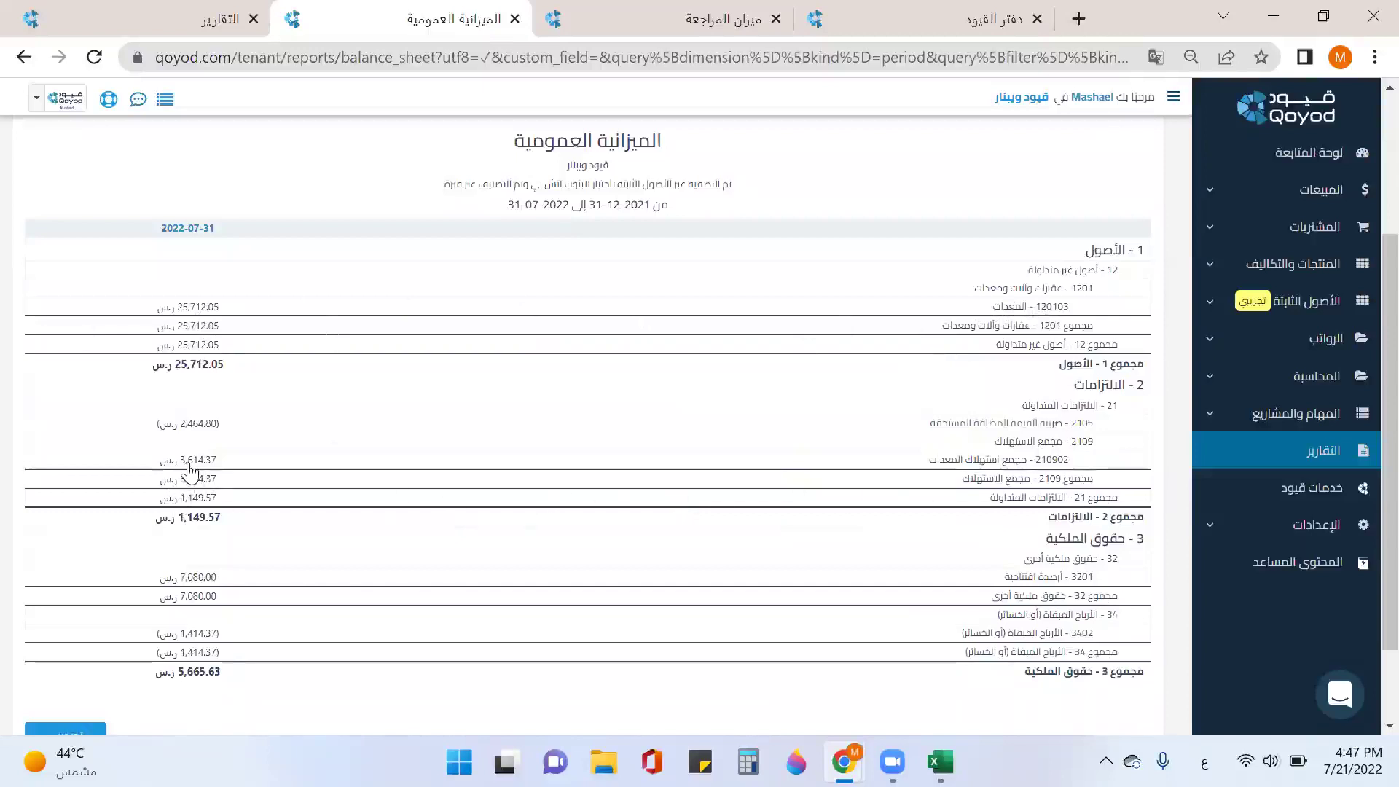
scroll(196, 475, "down", 2)
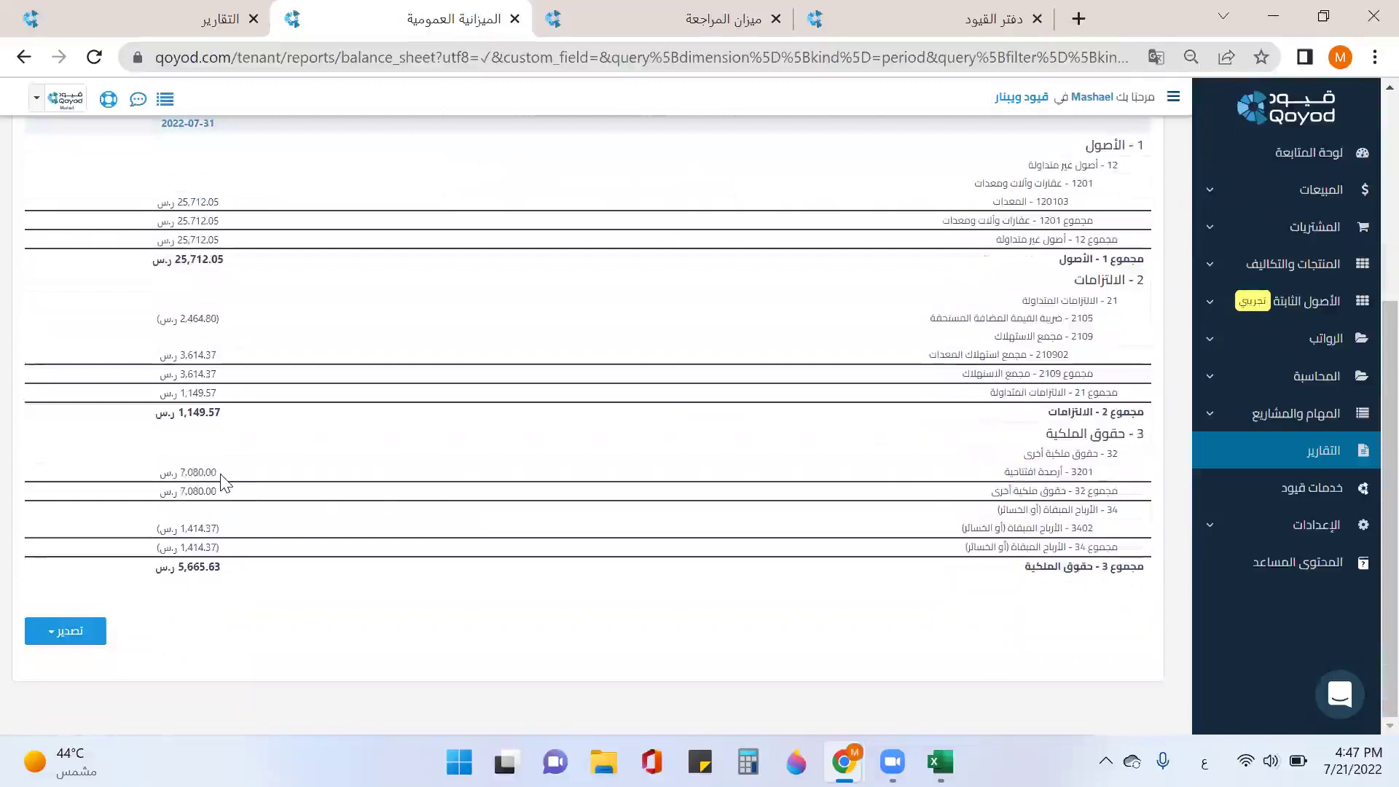
scroll(321, 469, "up", 5)
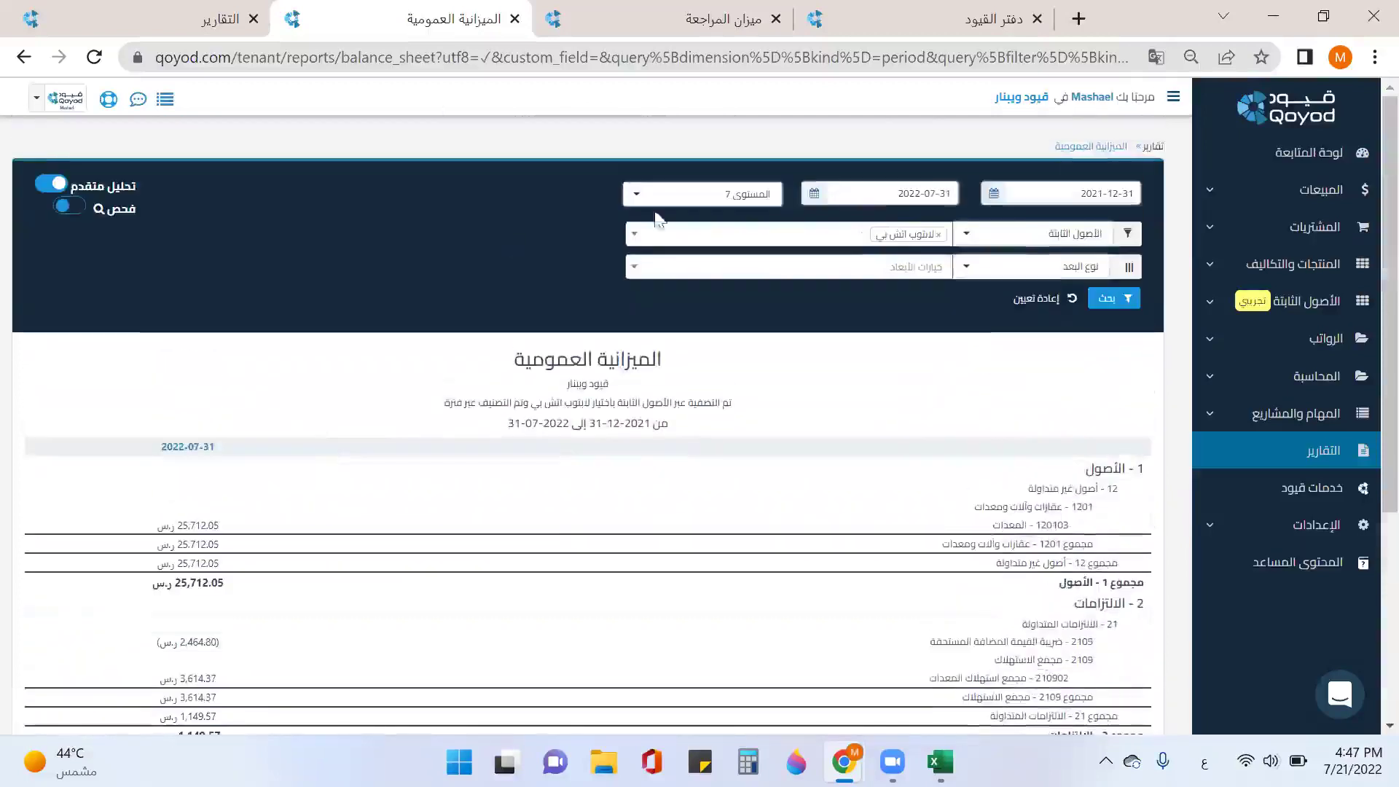
left_click(1031, 310)
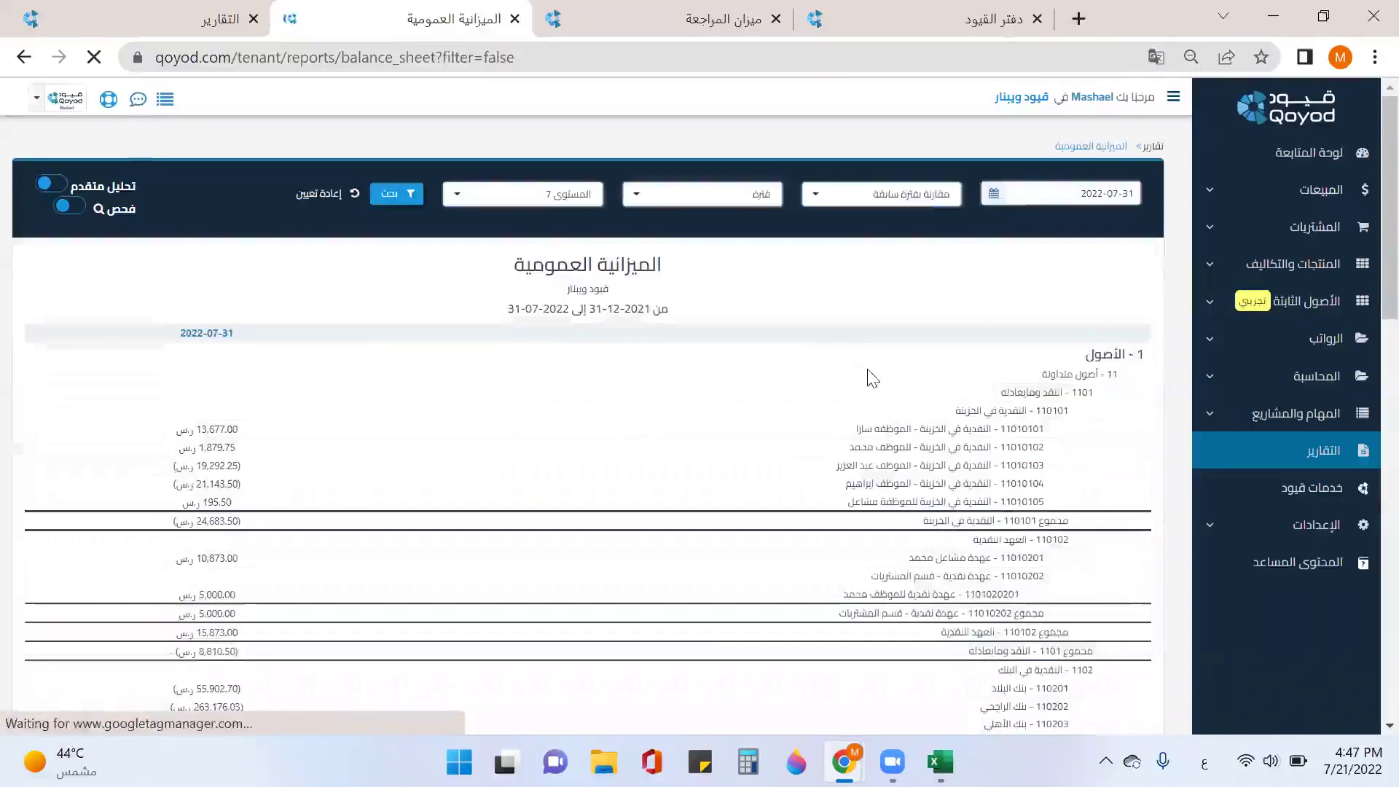
Step: Split the balance sheet into columns for HP laptop, Dell laptop, Camry 2020 and HP laser printer
left_click(51, 183)
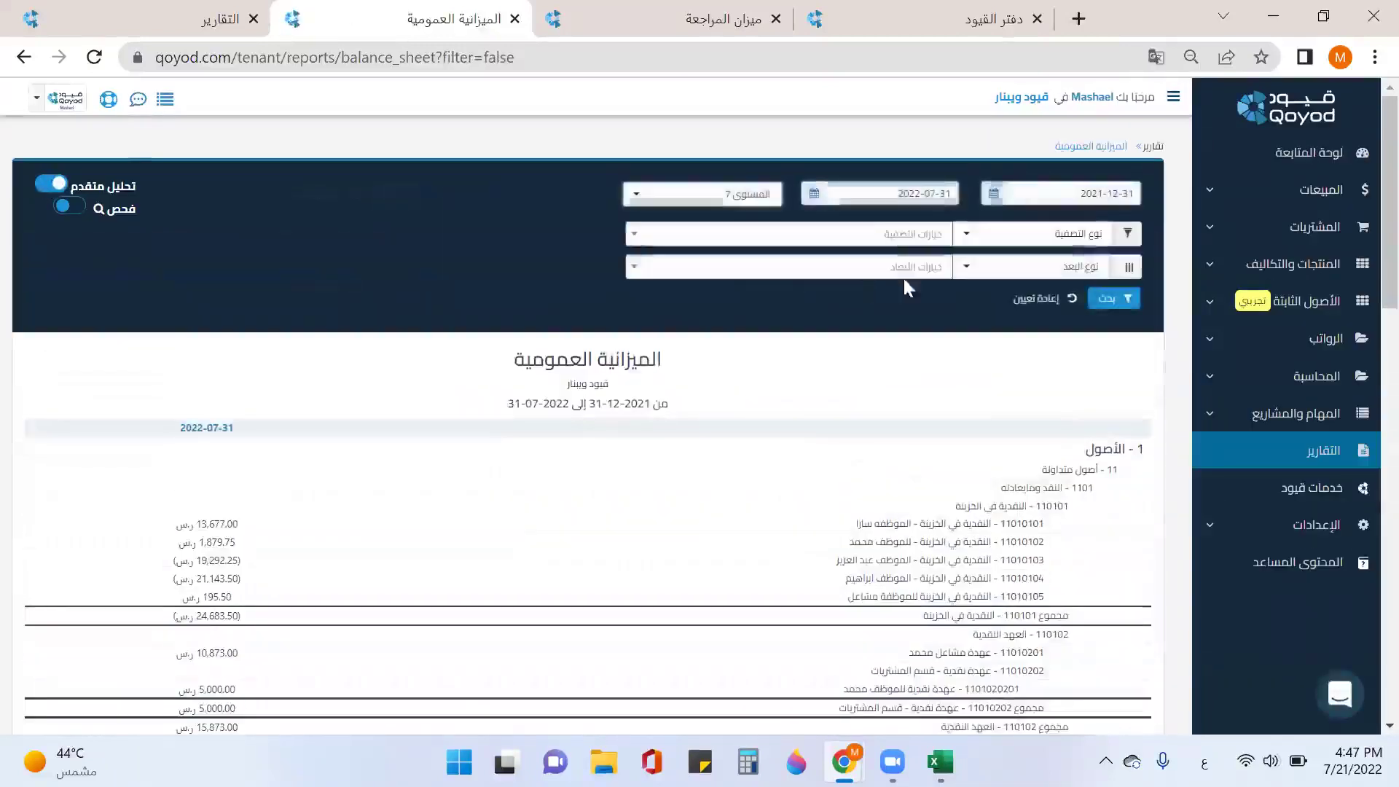
left_click(978, 272)
scroll(1042, 365, "down", 3)
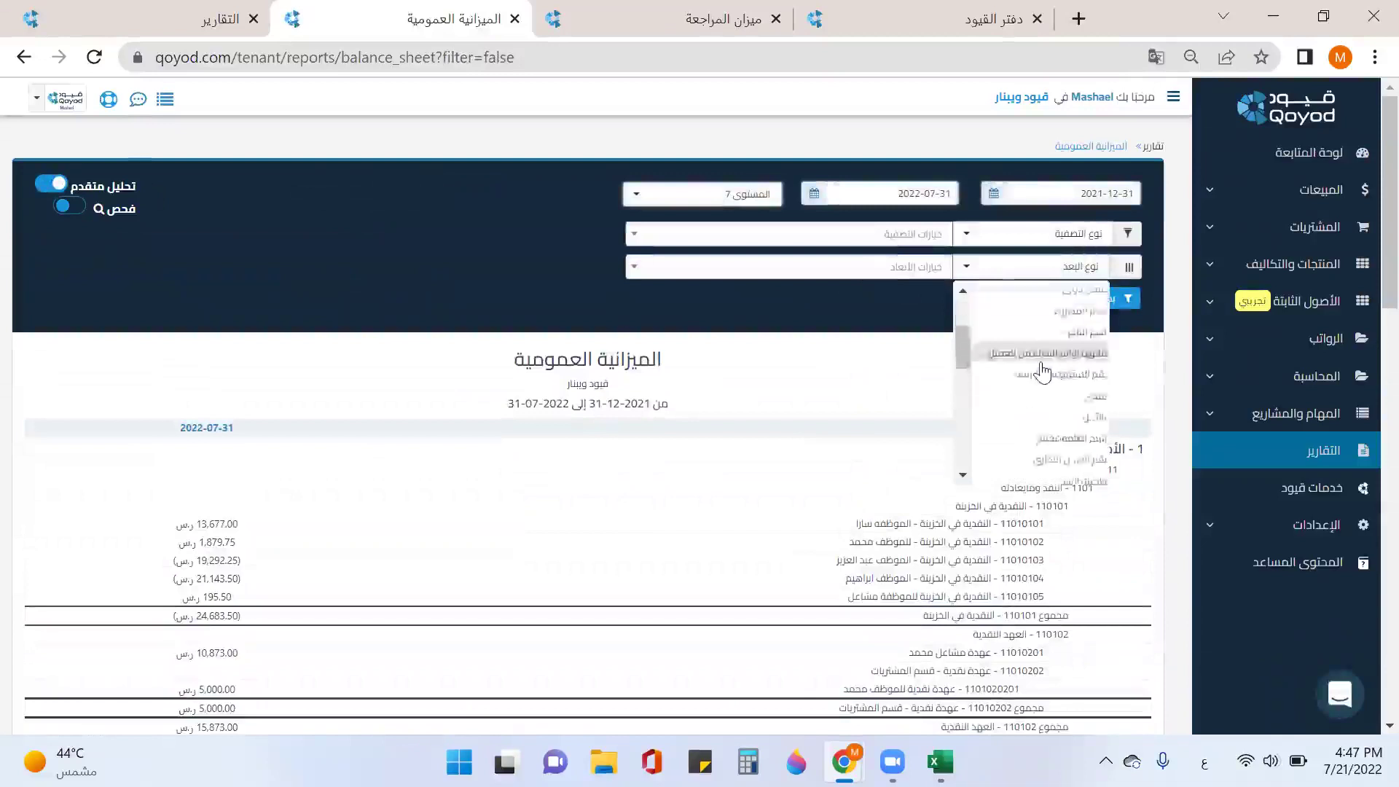
left_click(1042, 408)
left_click(943, 266)
left_click(797, 326)
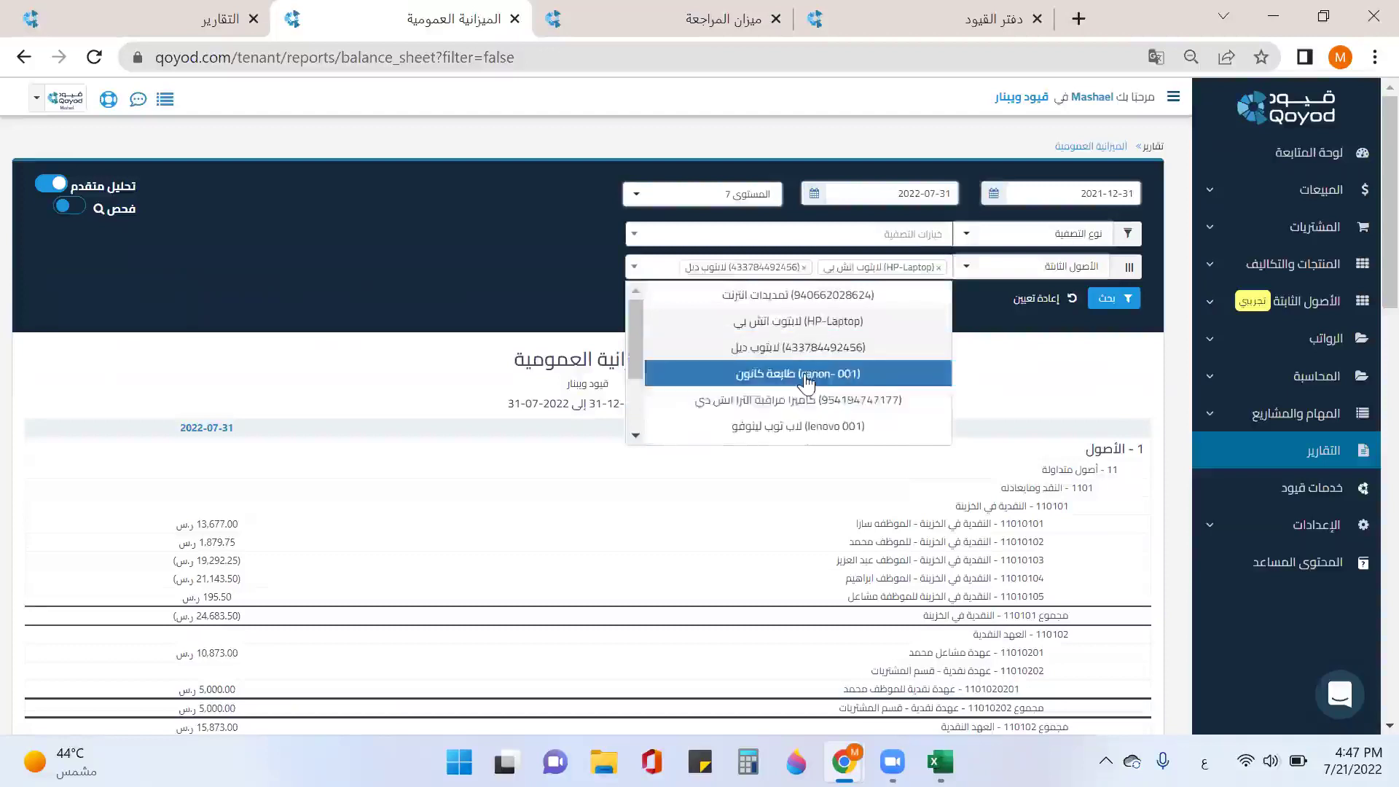
left_click(801, 349)
scroll(813, 408, "down", 3)
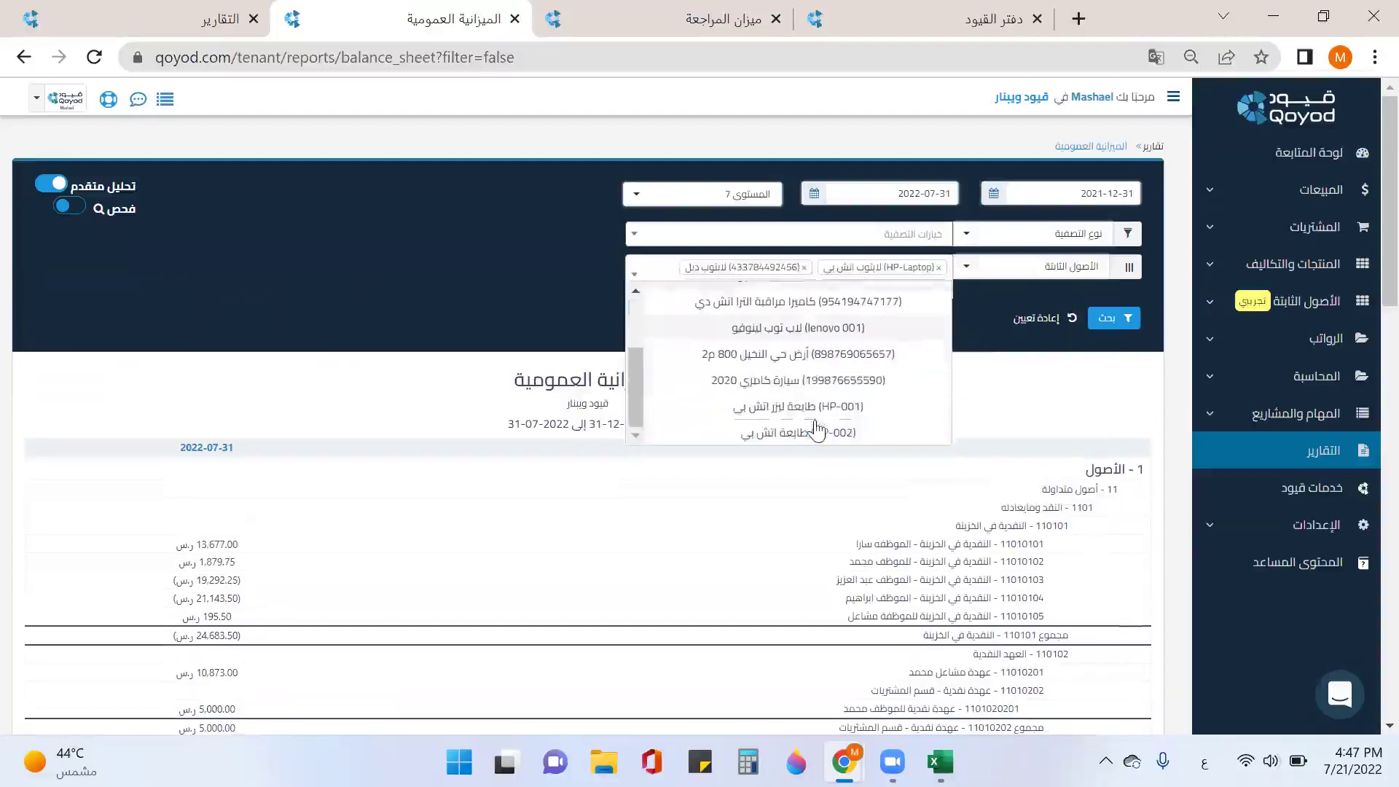
left_click(814, 394)
scroll(922, 426, "down", 3)
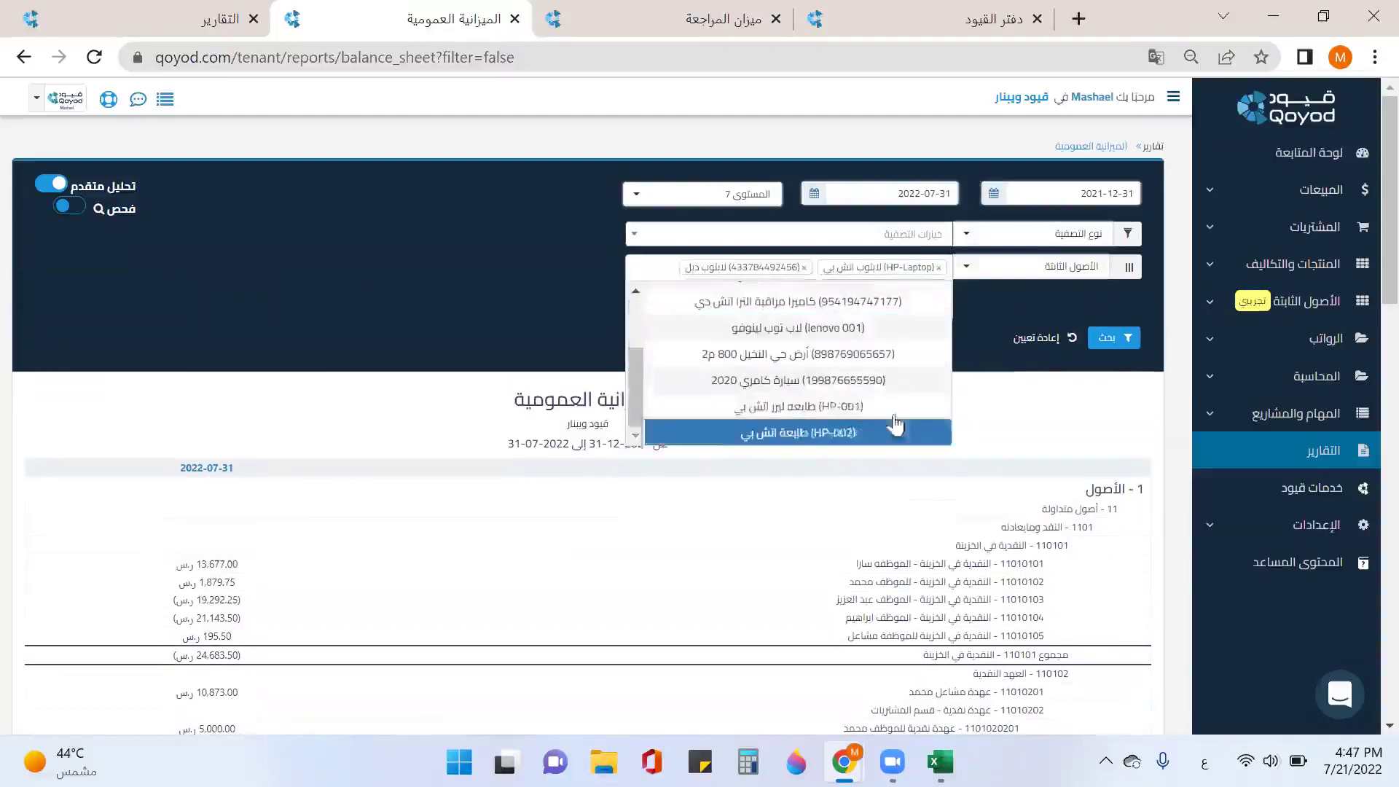
left_click(836, 405)
scroll(801, 365, "up", 3)
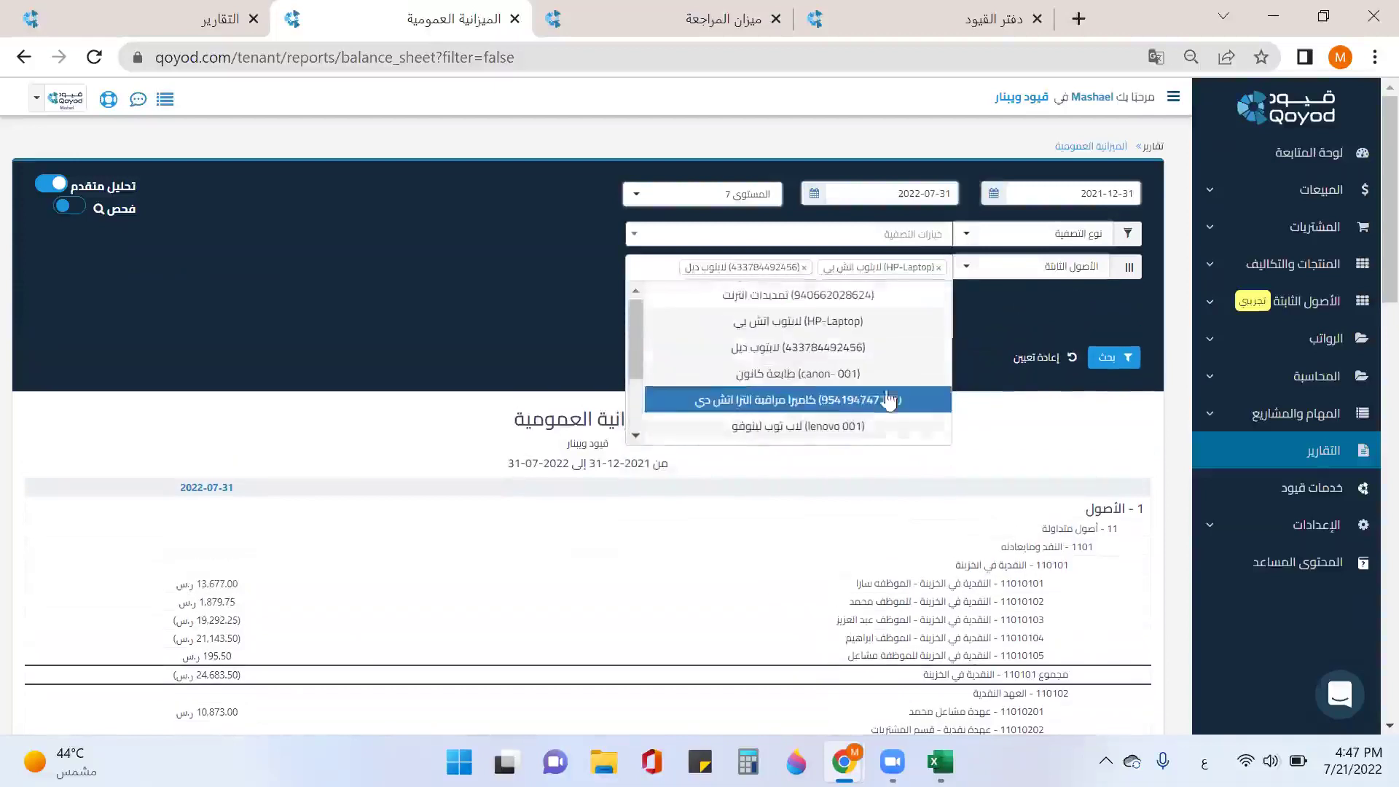
left_click(1127, 357)
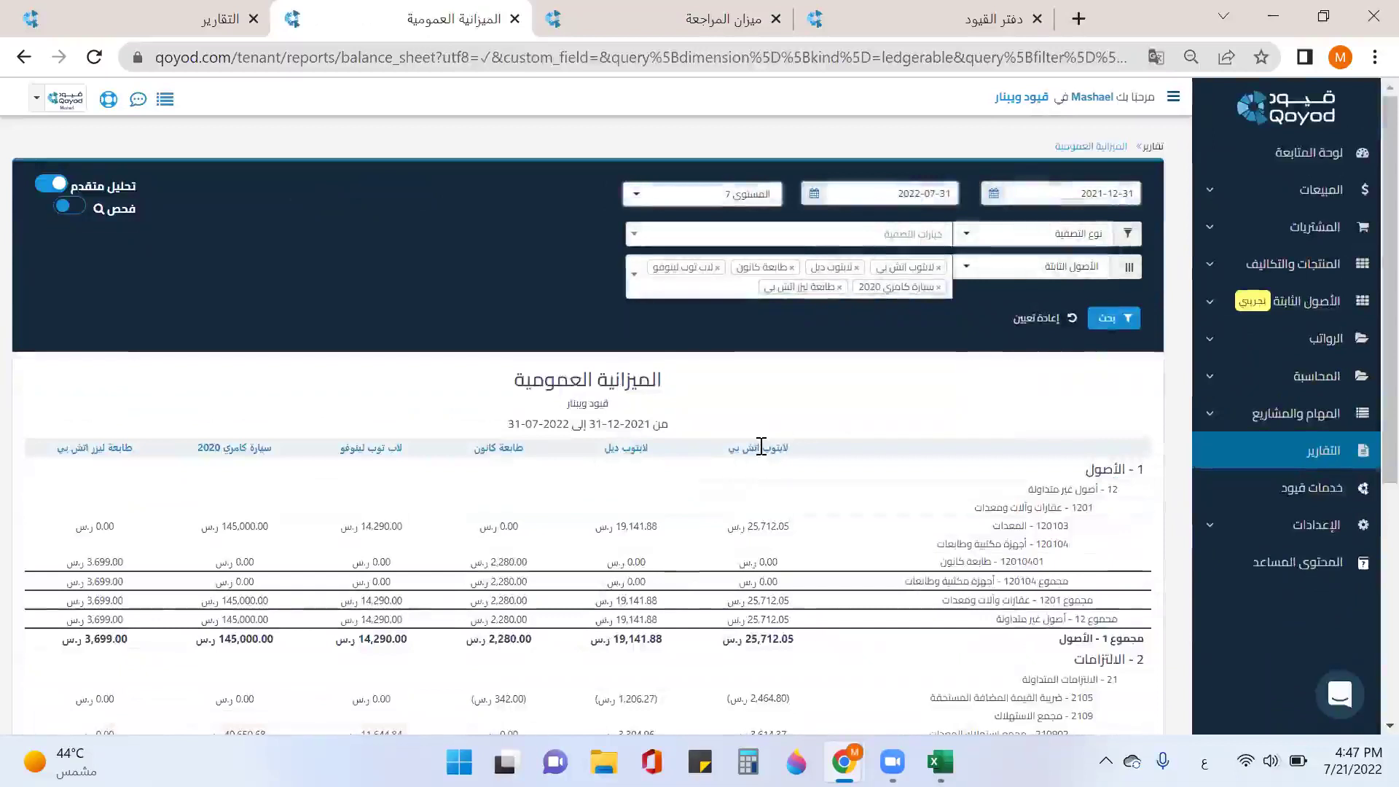
scroll(761, 446, "down", 1)
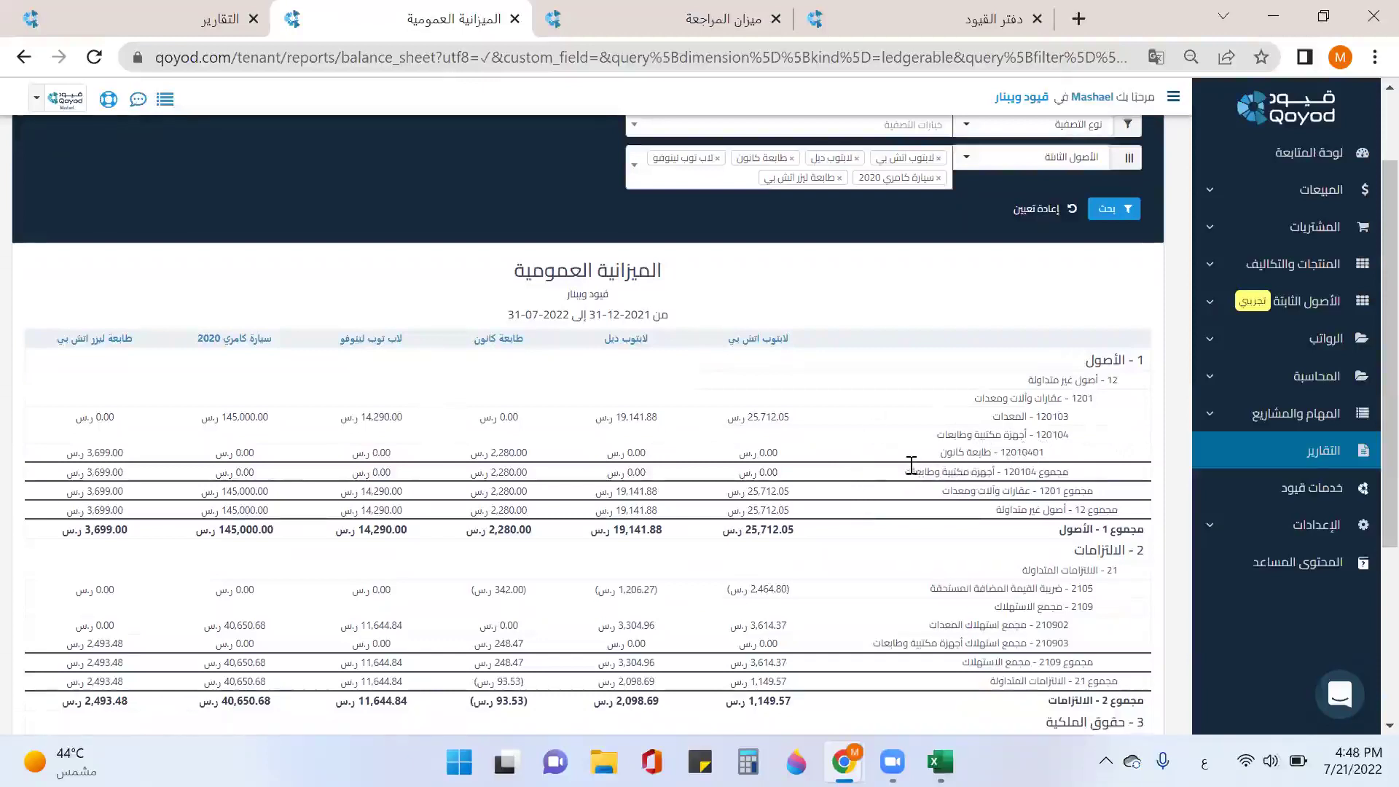
scroll(911, 465, "down", 2)
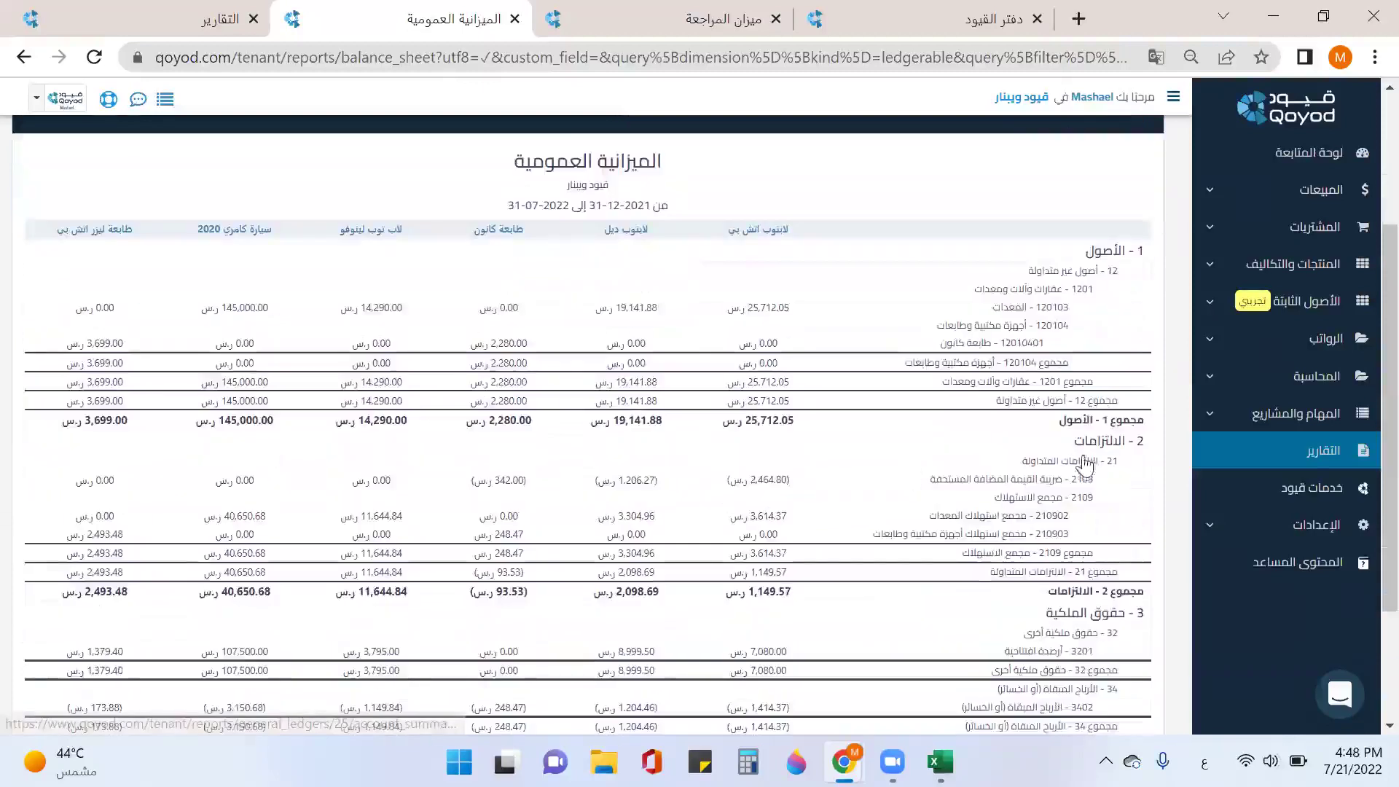
scroll(948, 538, "down", 2)
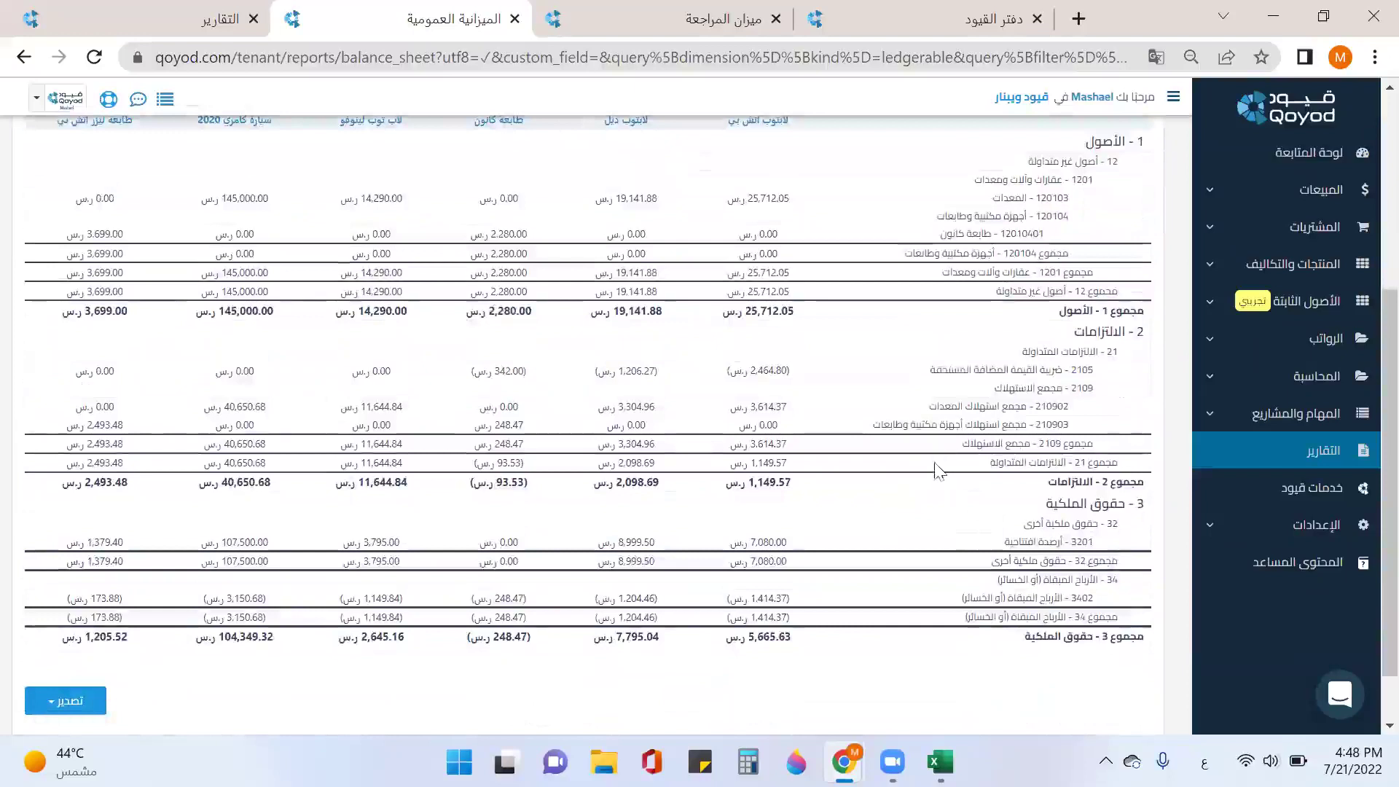
scroll(920, 481, "down", 1)
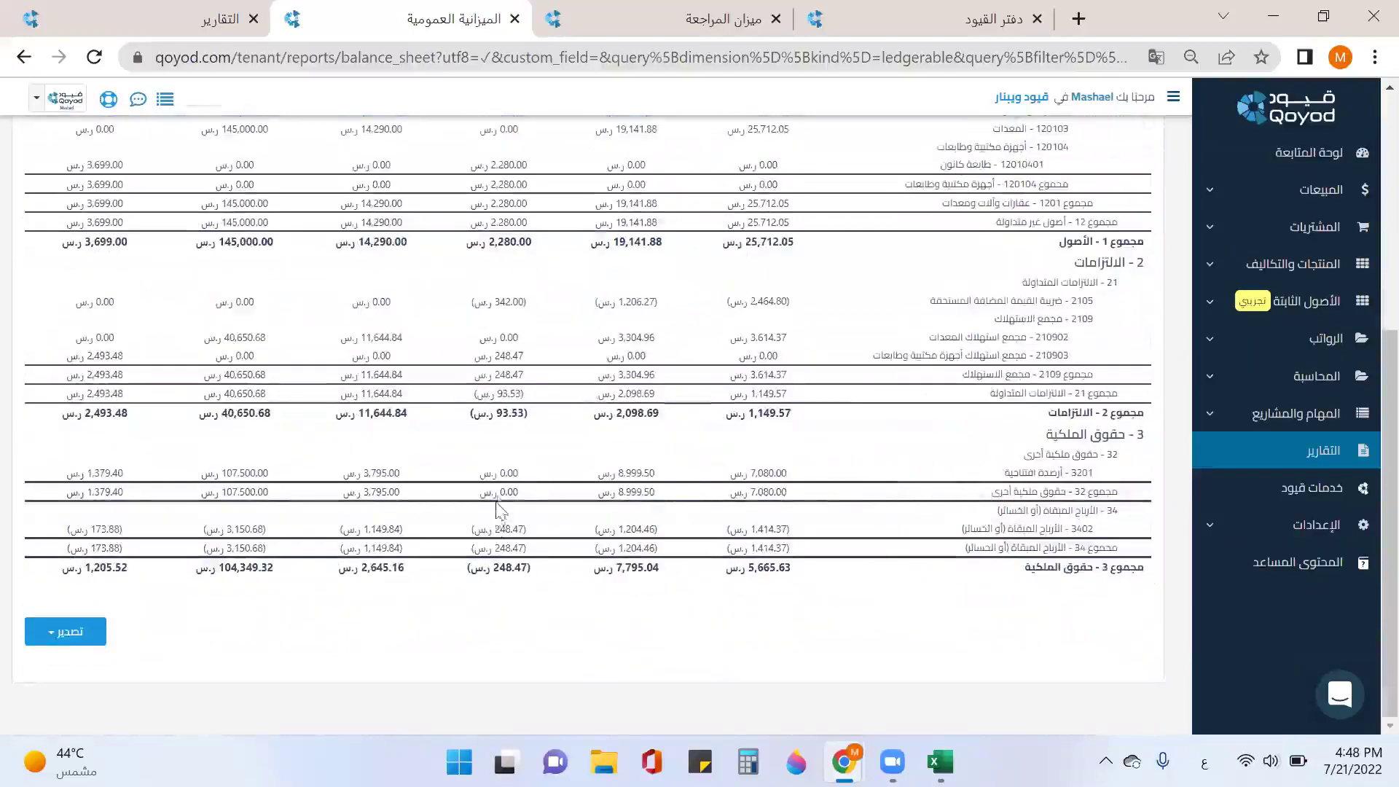
scroll(499, 510, "up", 6)
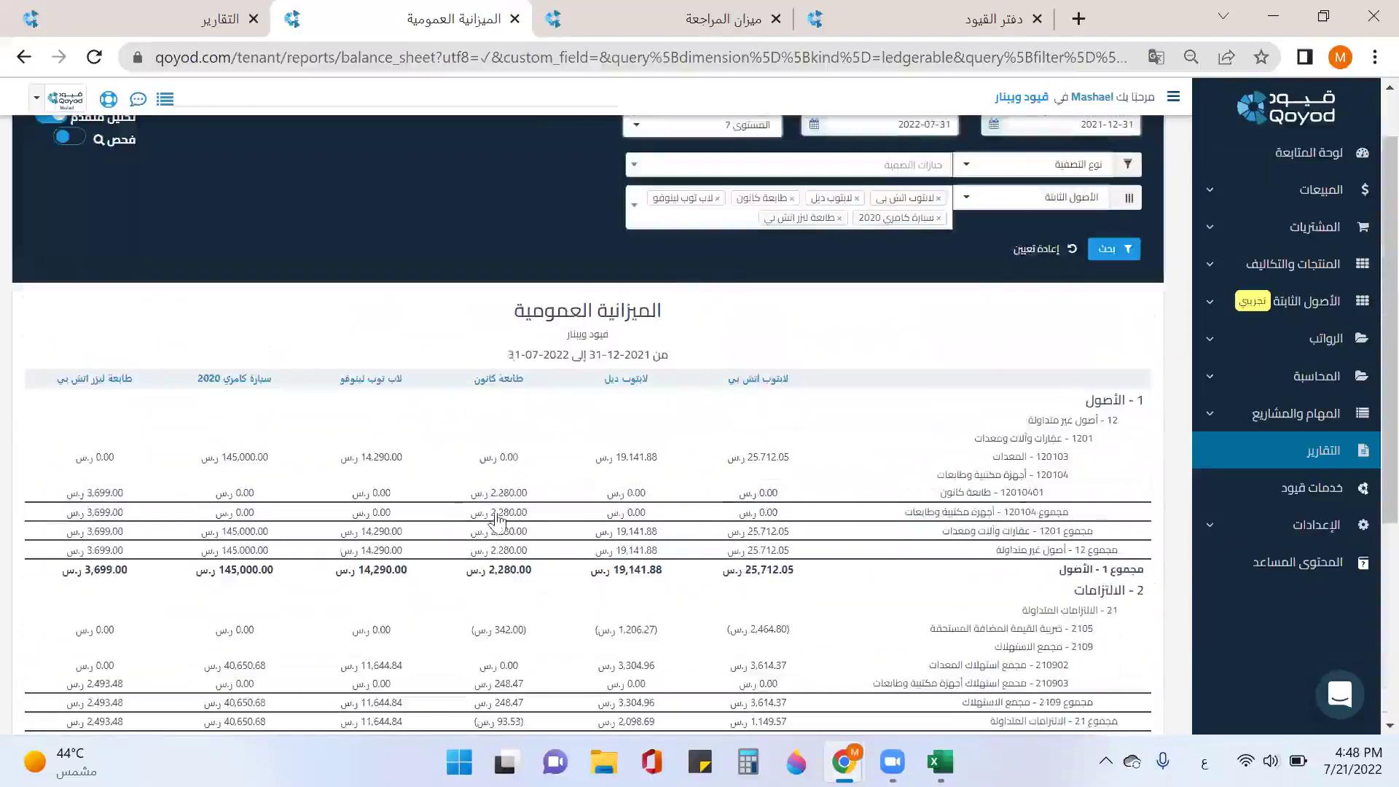
scroll(498, 519, "down", 6)
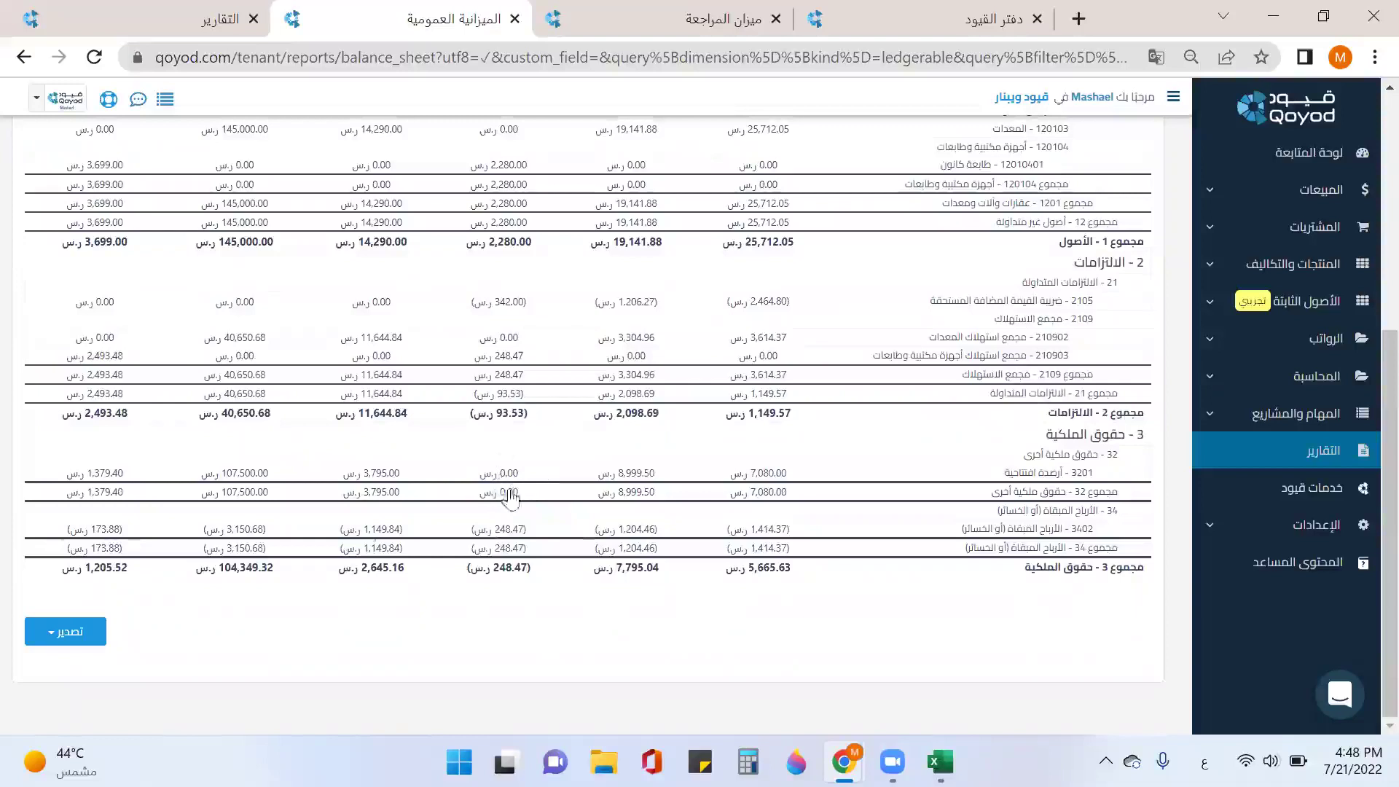
scroll(204, 452, "up", 6)
scroll(146, 553, "down", 6)
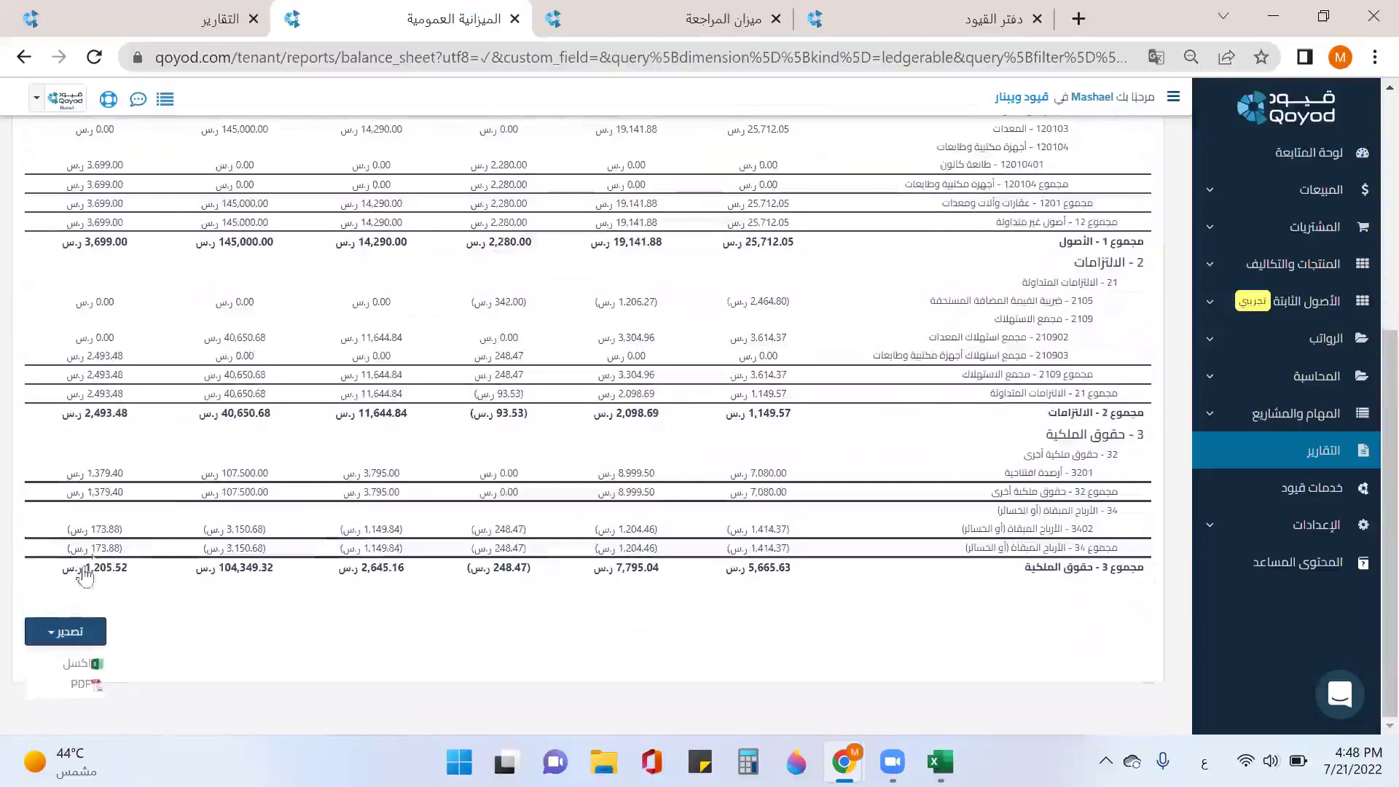
scroll(240, 437, "up", 6)
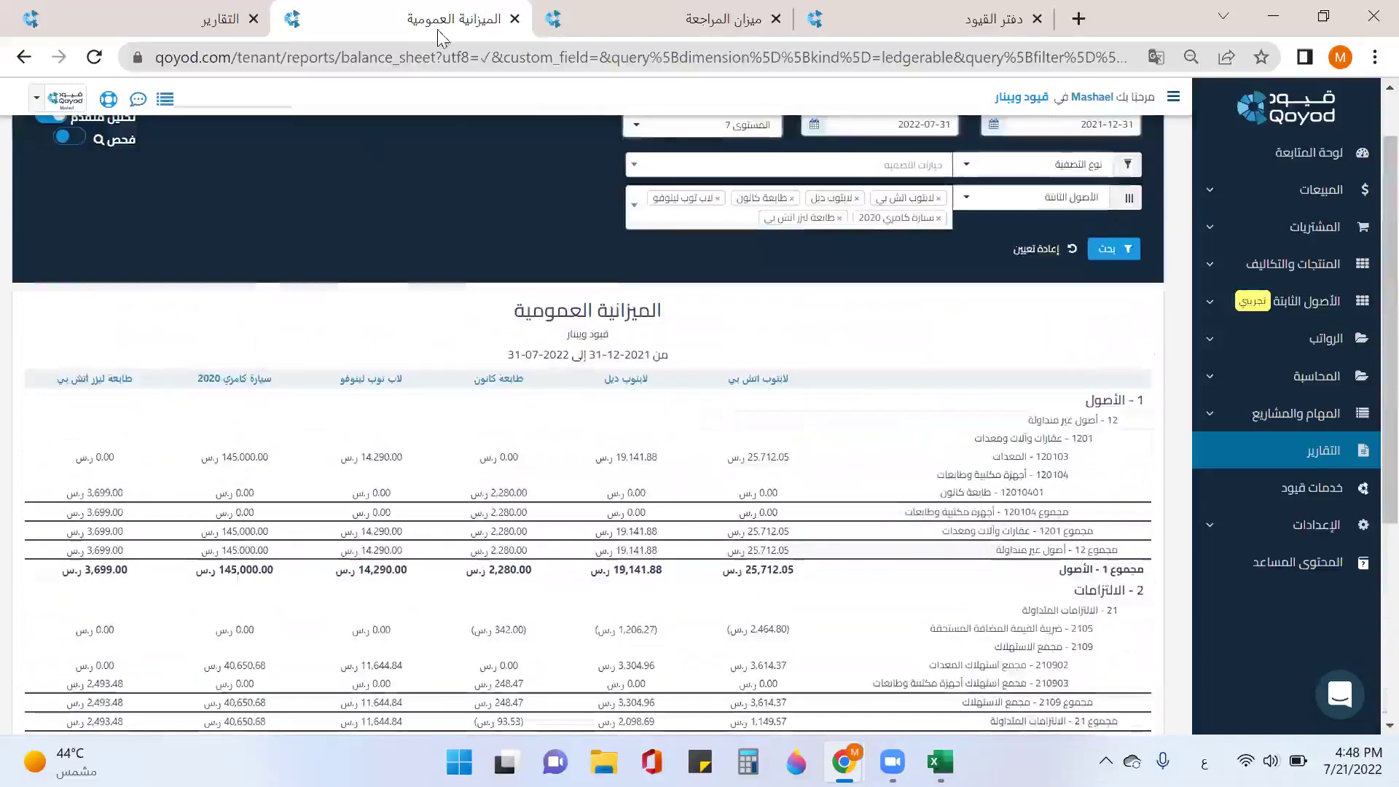
Step: Close the balance sheet and rerun the trial balance with detailed accounts shown
left_click(515, 19)
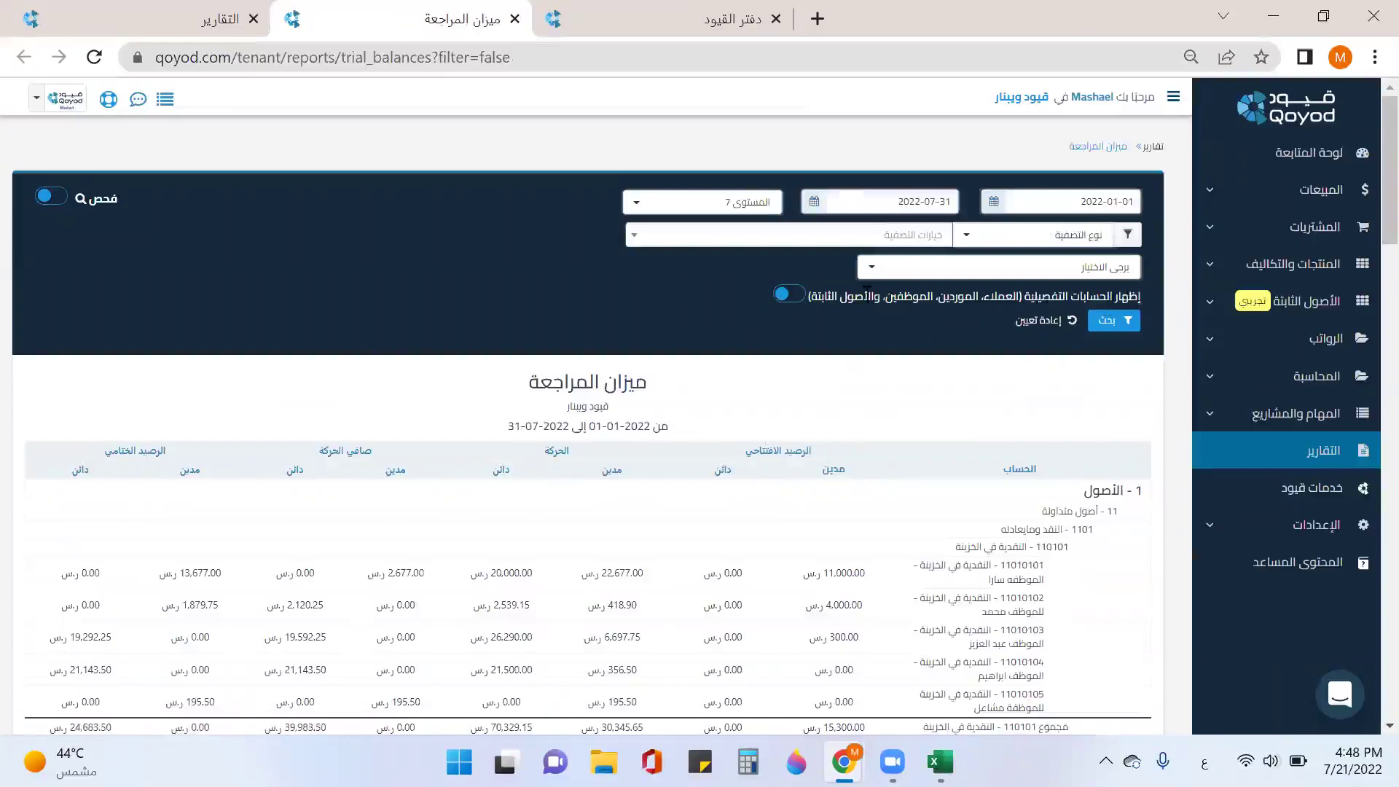
left_click(786, 308)
left_click(1115, 321)
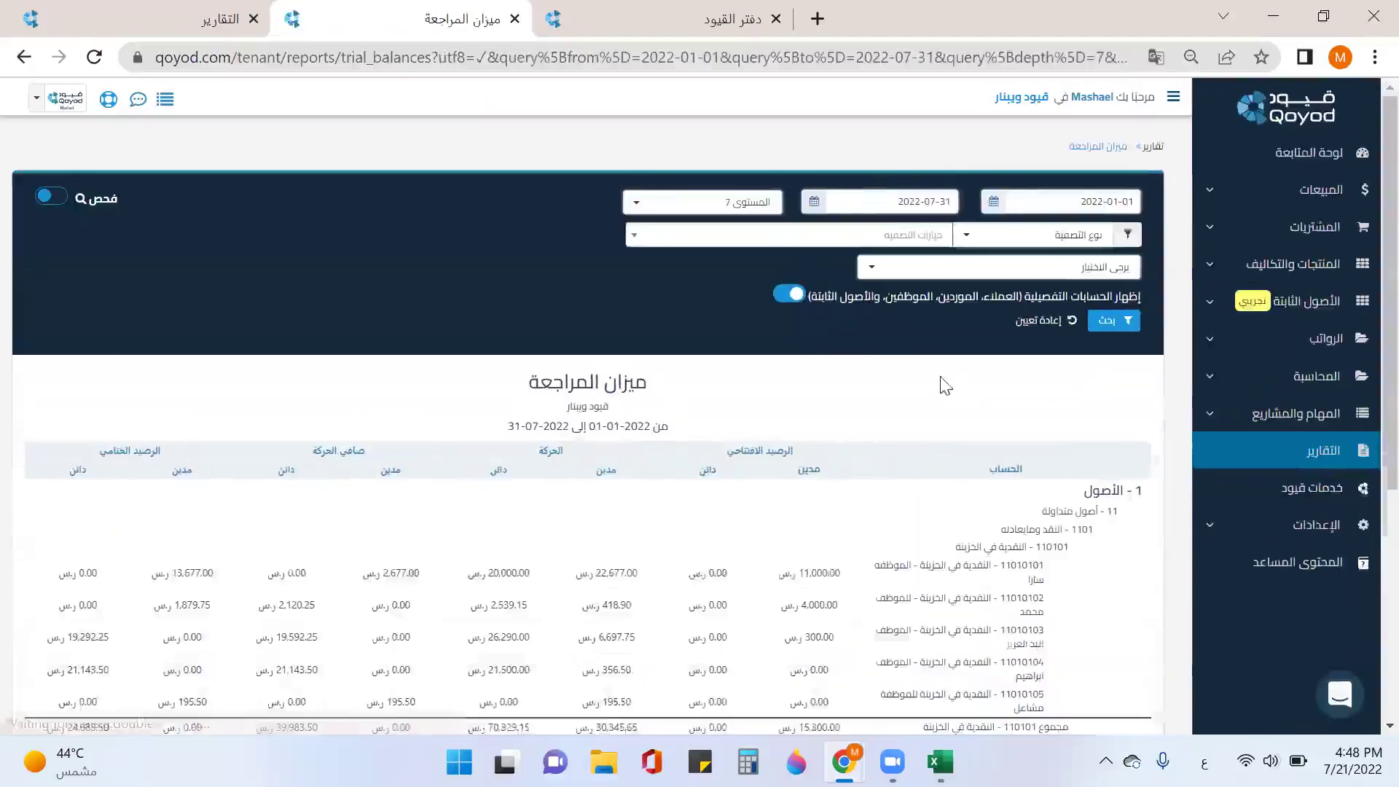
scroll(835, 410, "down", 5)
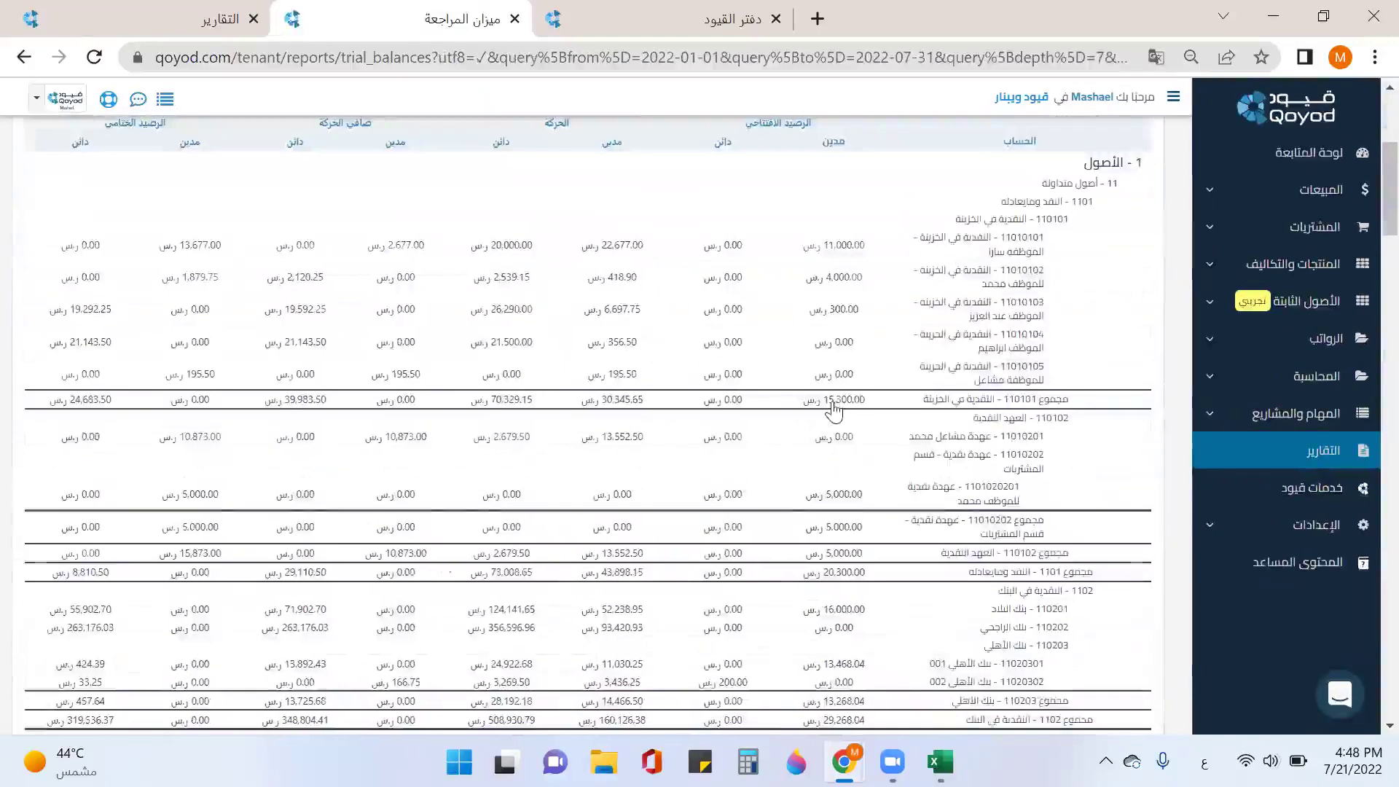
scroll(834, 410, "down", 3)
scroll(943, 454, "down", 8)
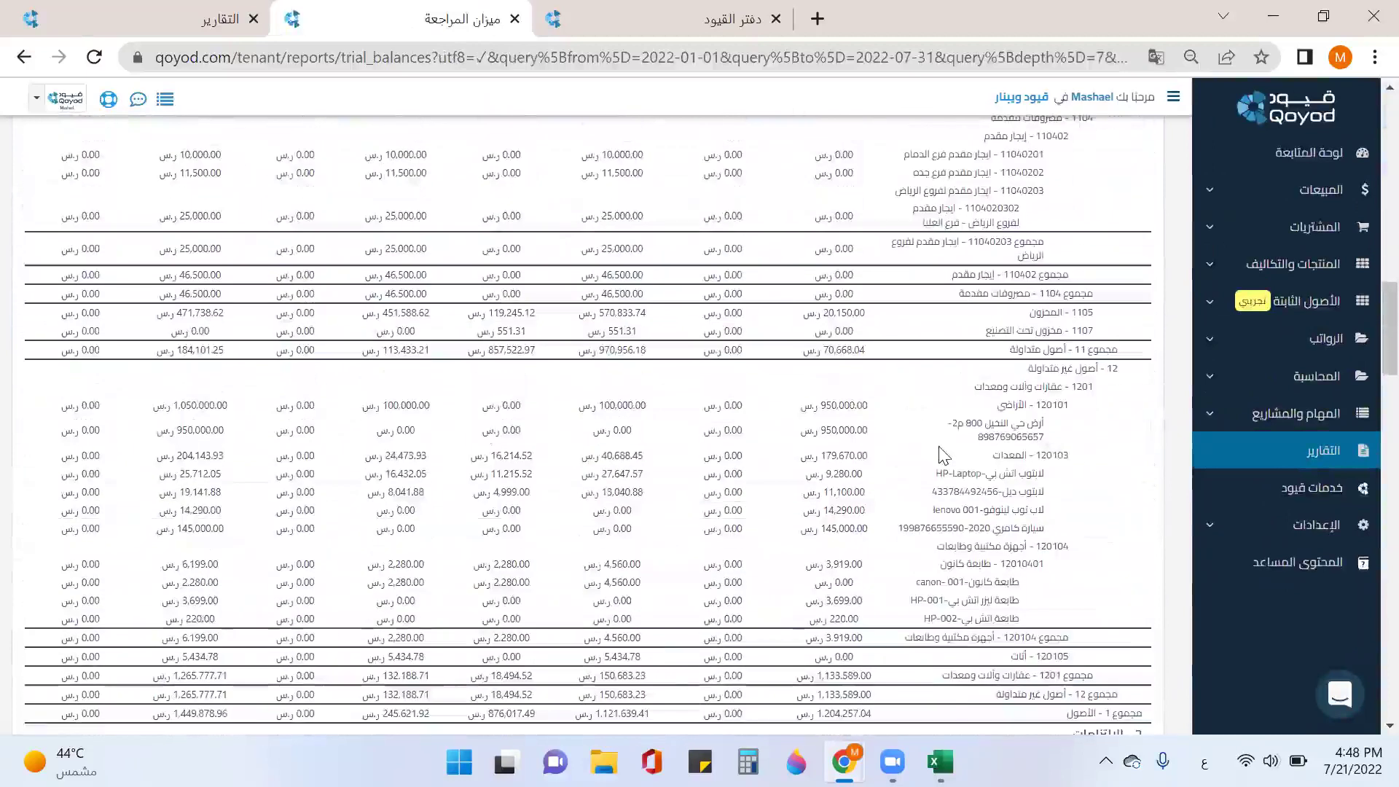
Step: Review non-current assets and accumulated depreciation lines, check export formats, then close the trial balance
left_click_drag(1095, 369, 1029, 371)
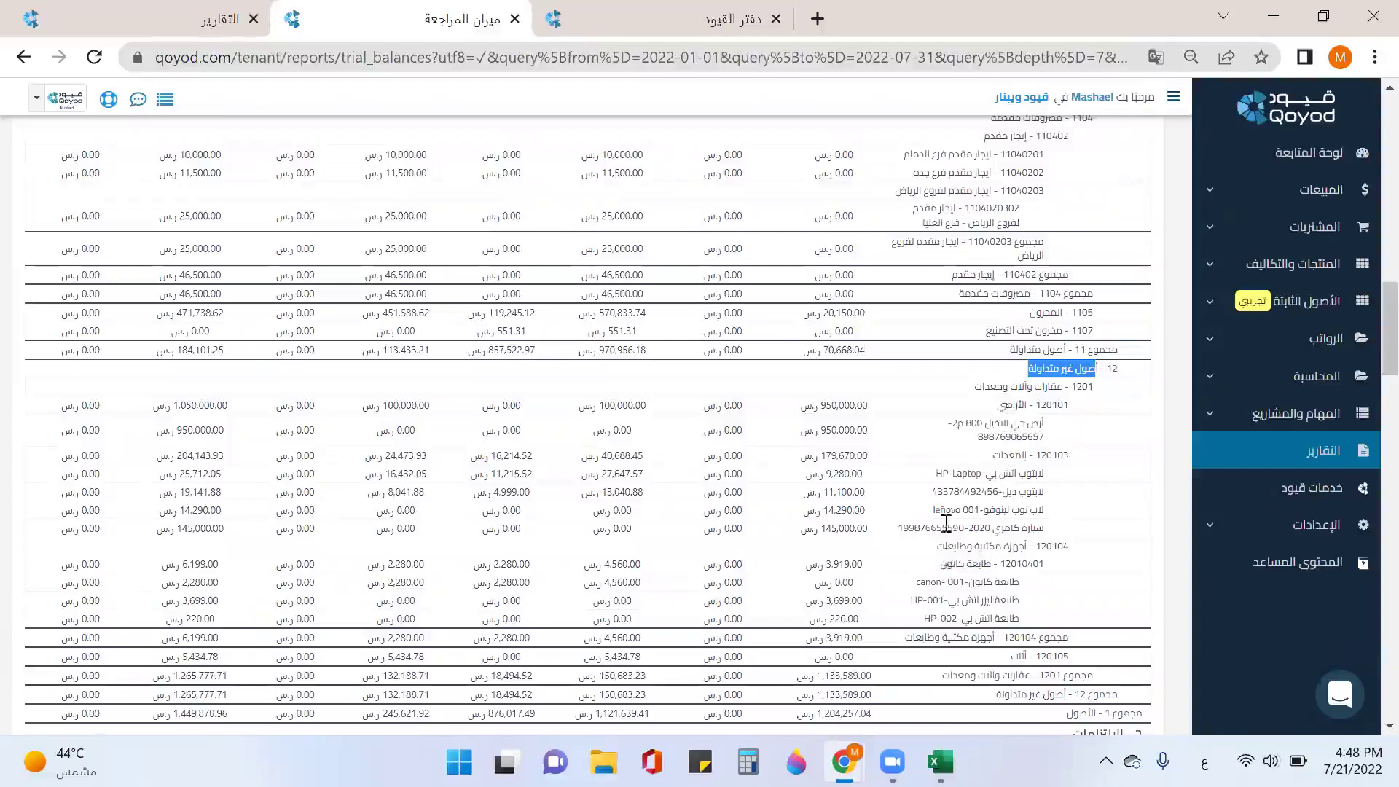
scroll(945, 561, "down", 15)
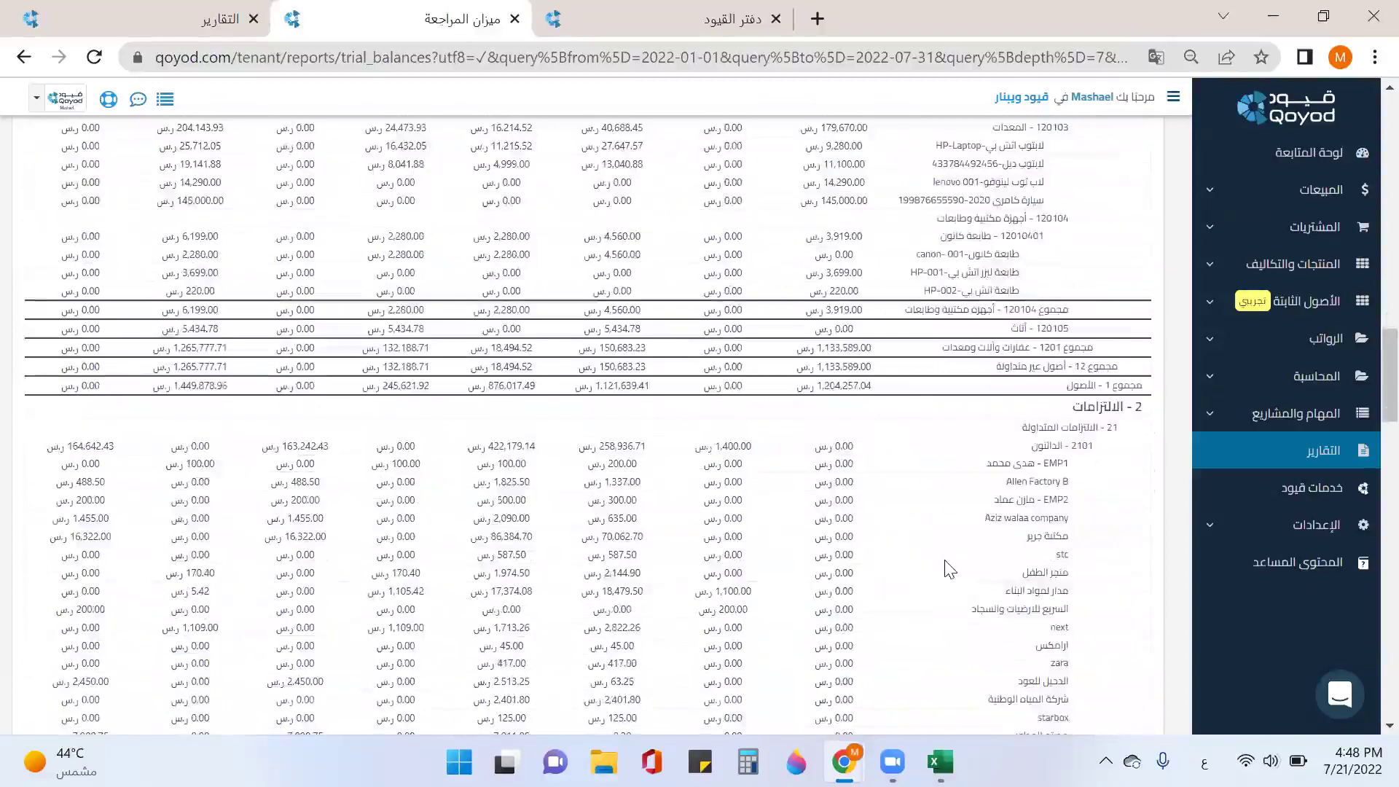
scroll(949, 568, "down", 3)
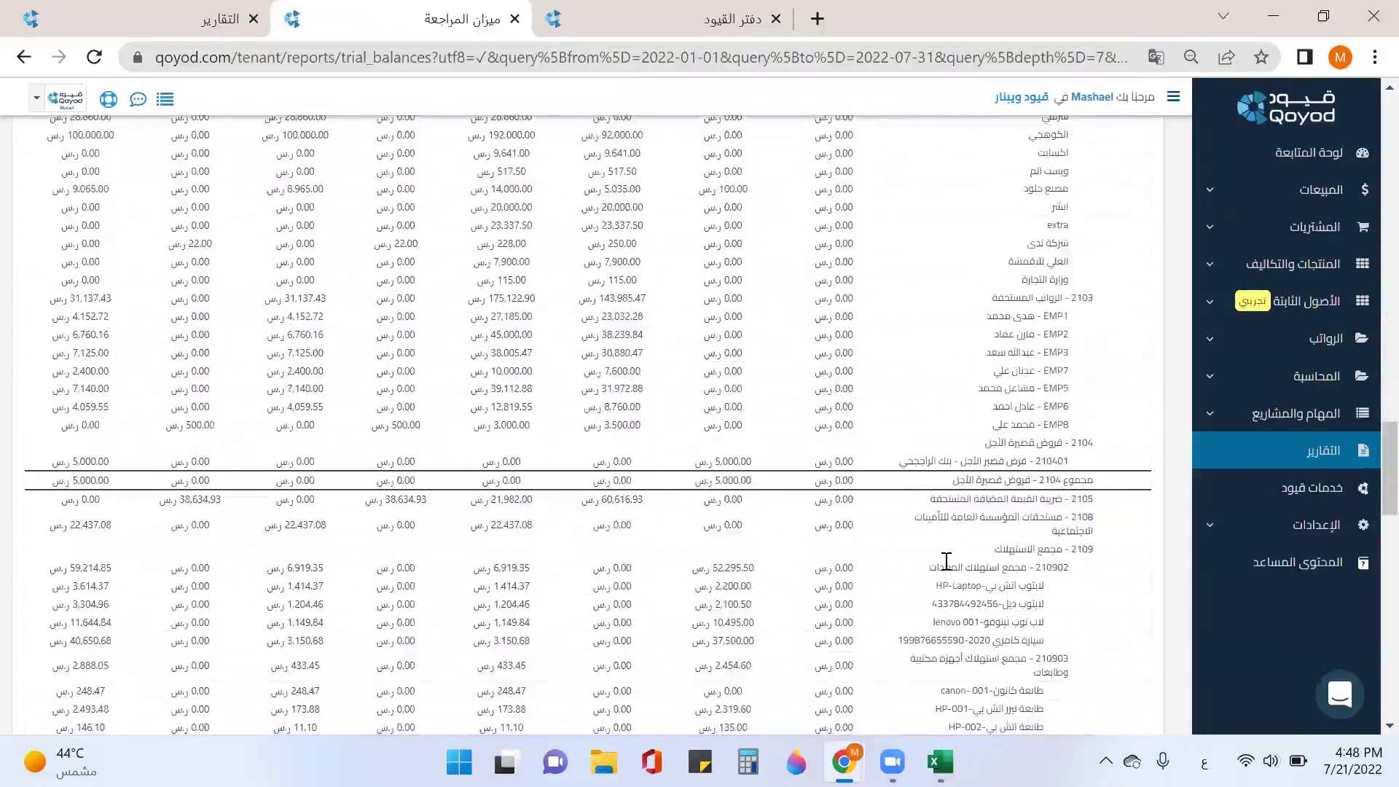
scroll(946, 561, "down", 3)
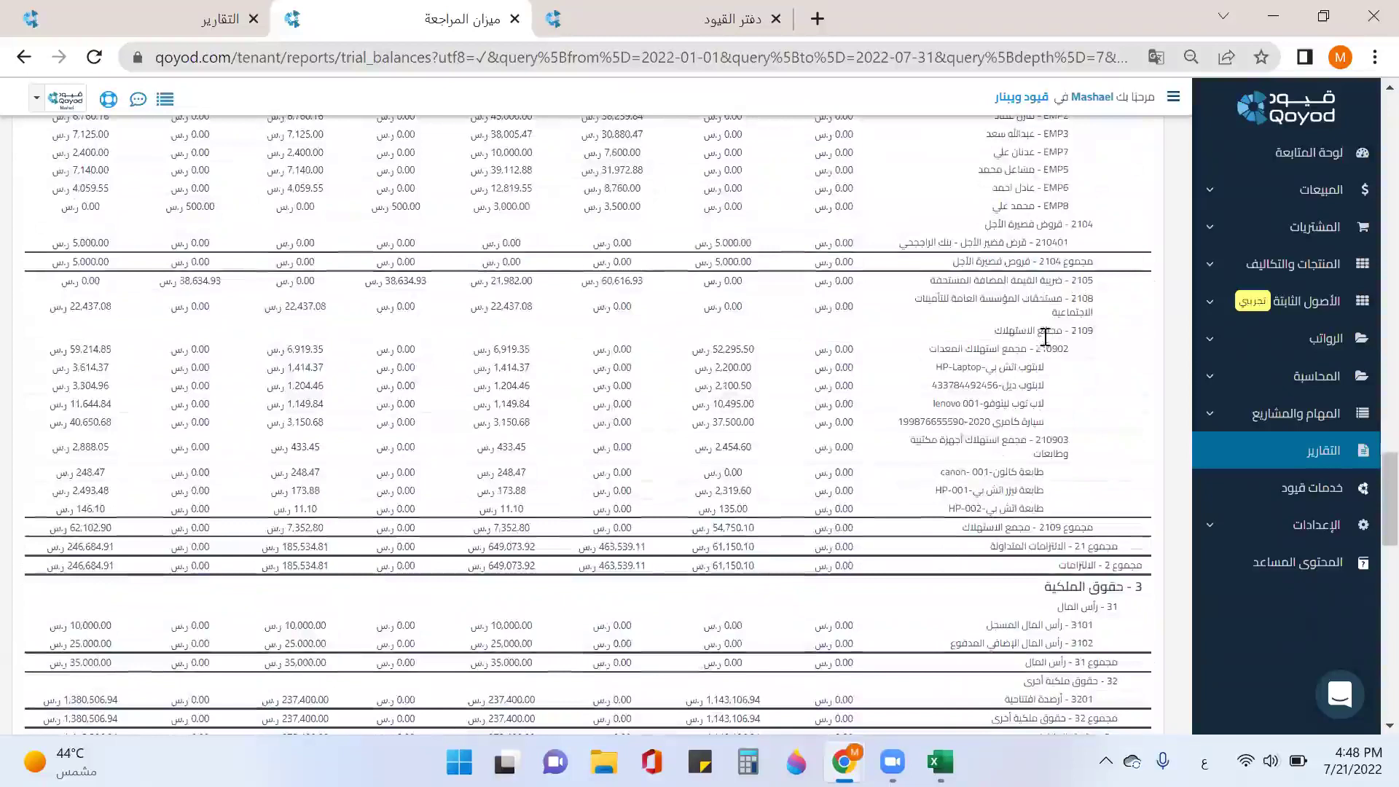
left_click_drag(1039, 330, 992, 336)
scroll(991, 455, "down", 15)
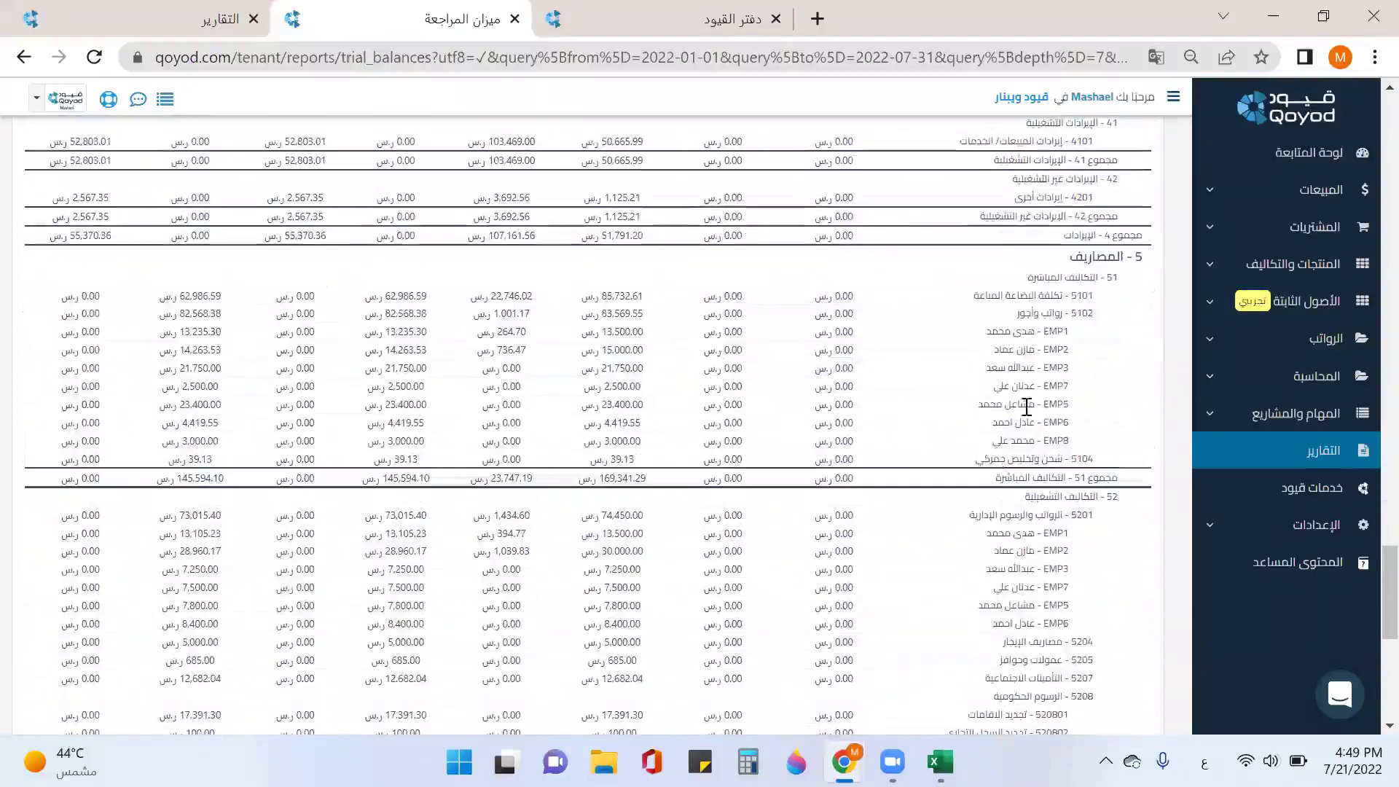
scroll(1030, 400, "down", 3)
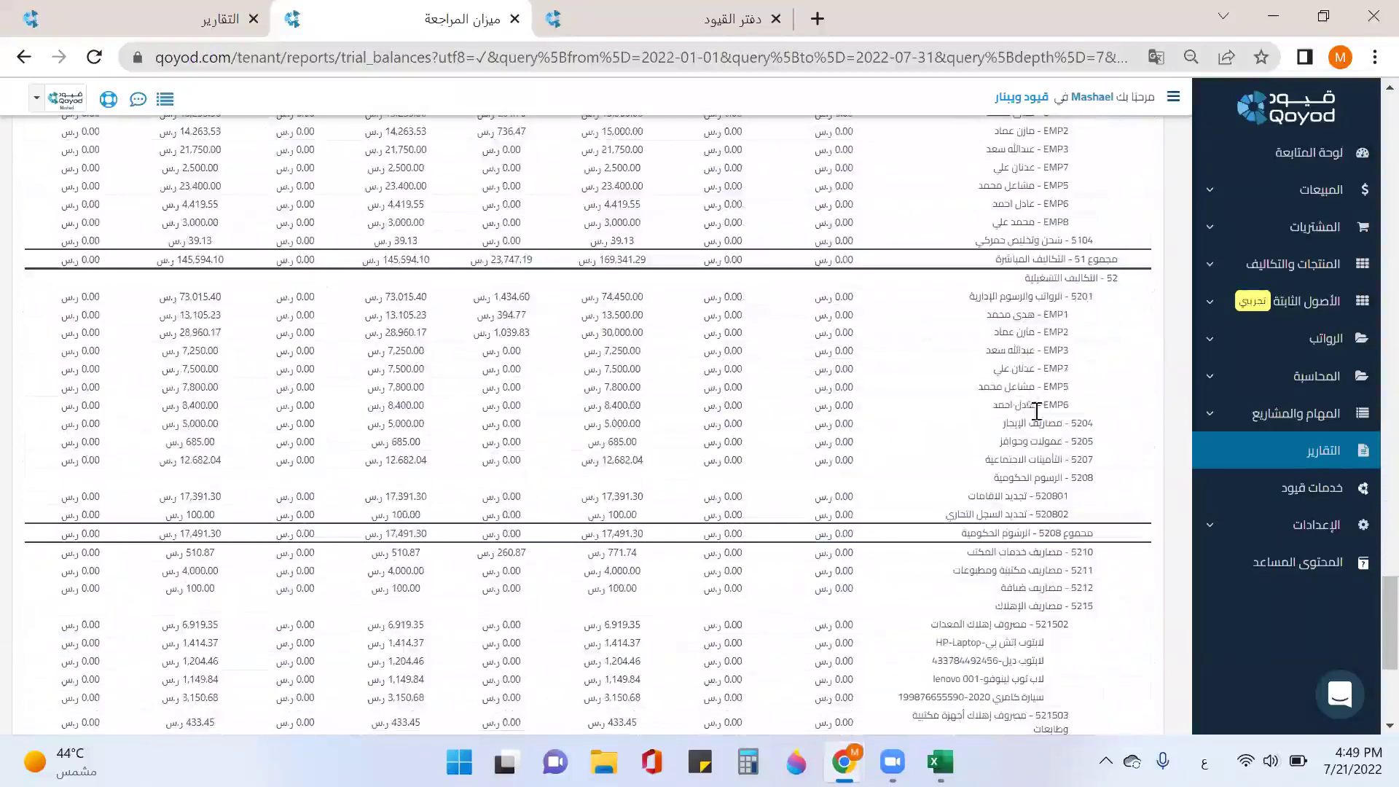
scroll(1035, 421, "down", 3)
left_click_drag(1056, 387, 1007, 392)
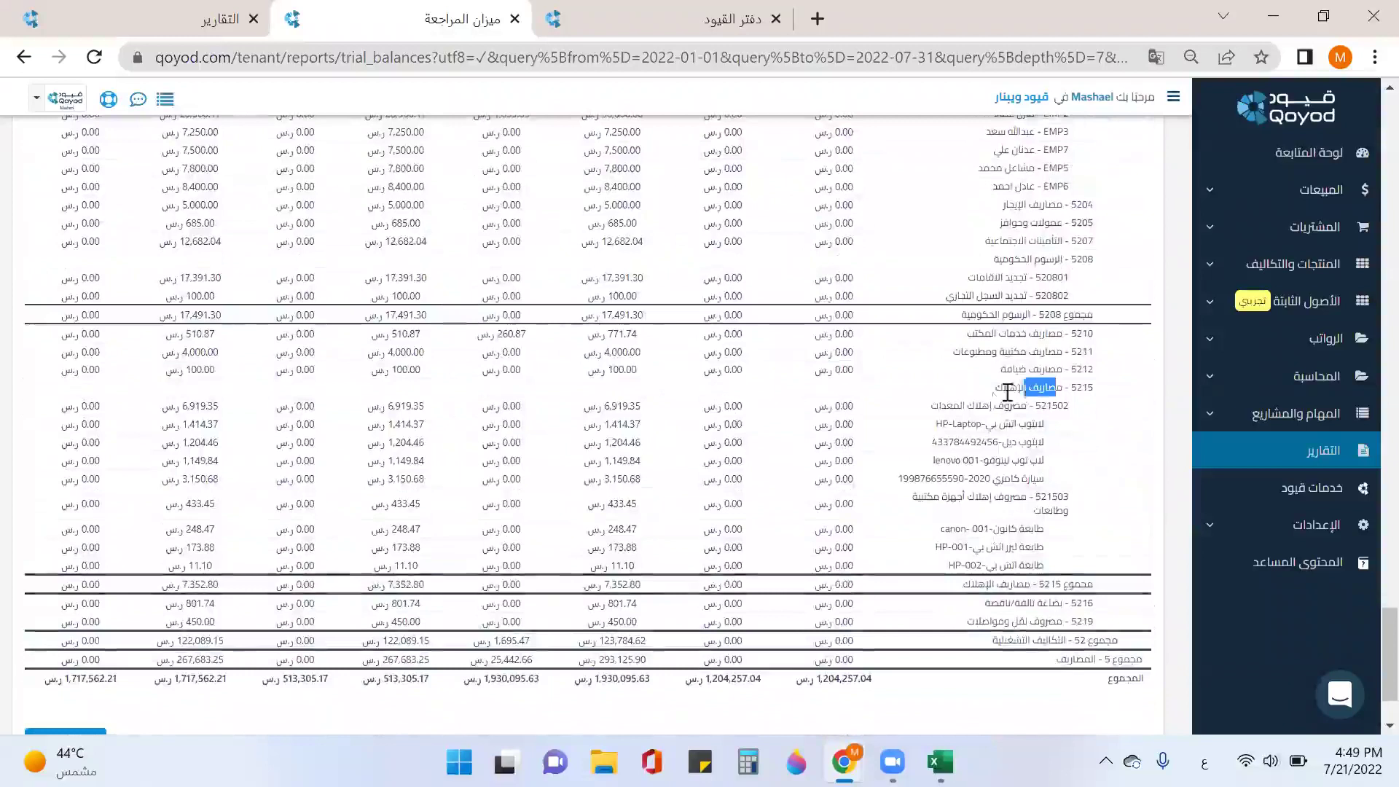
scroll(984, 449, "down", 2)
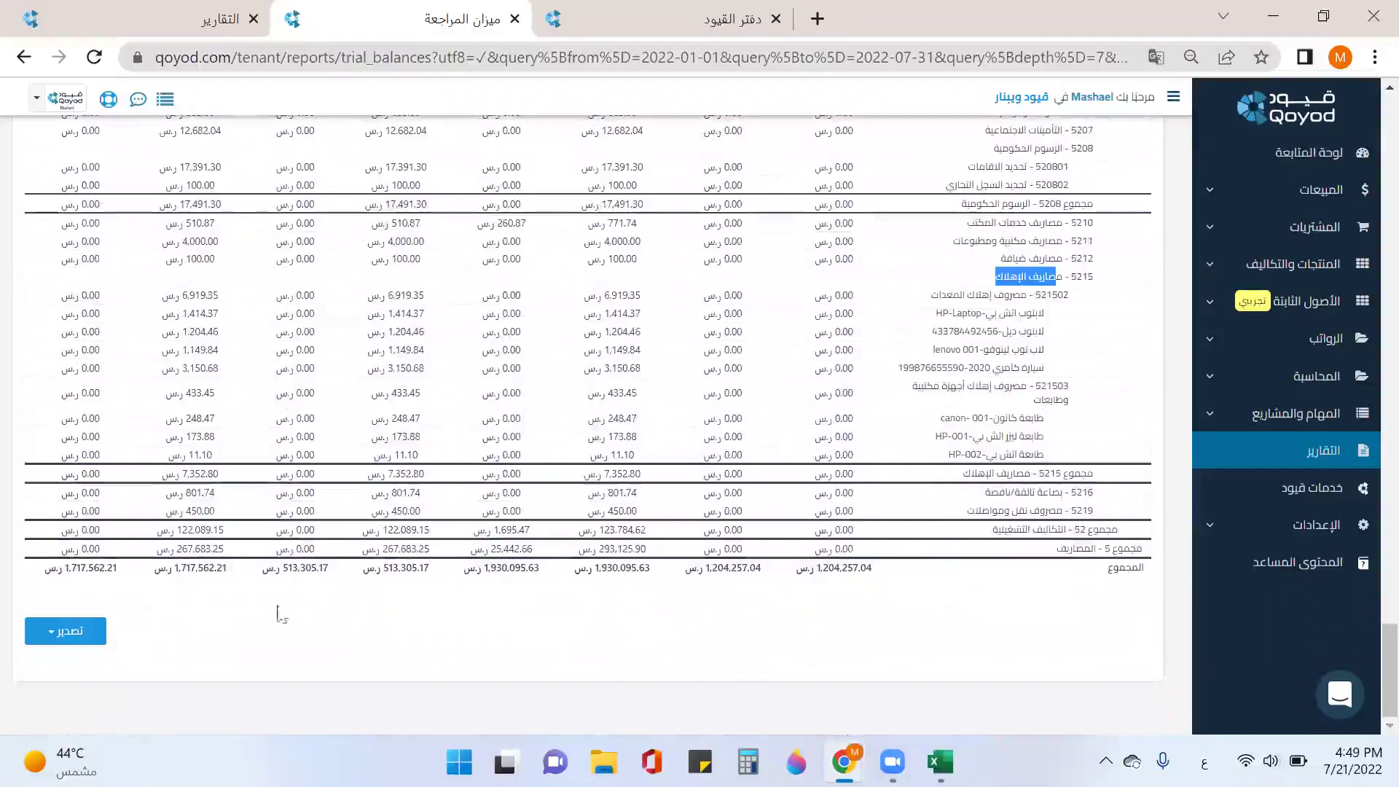
left_click(37, 640)
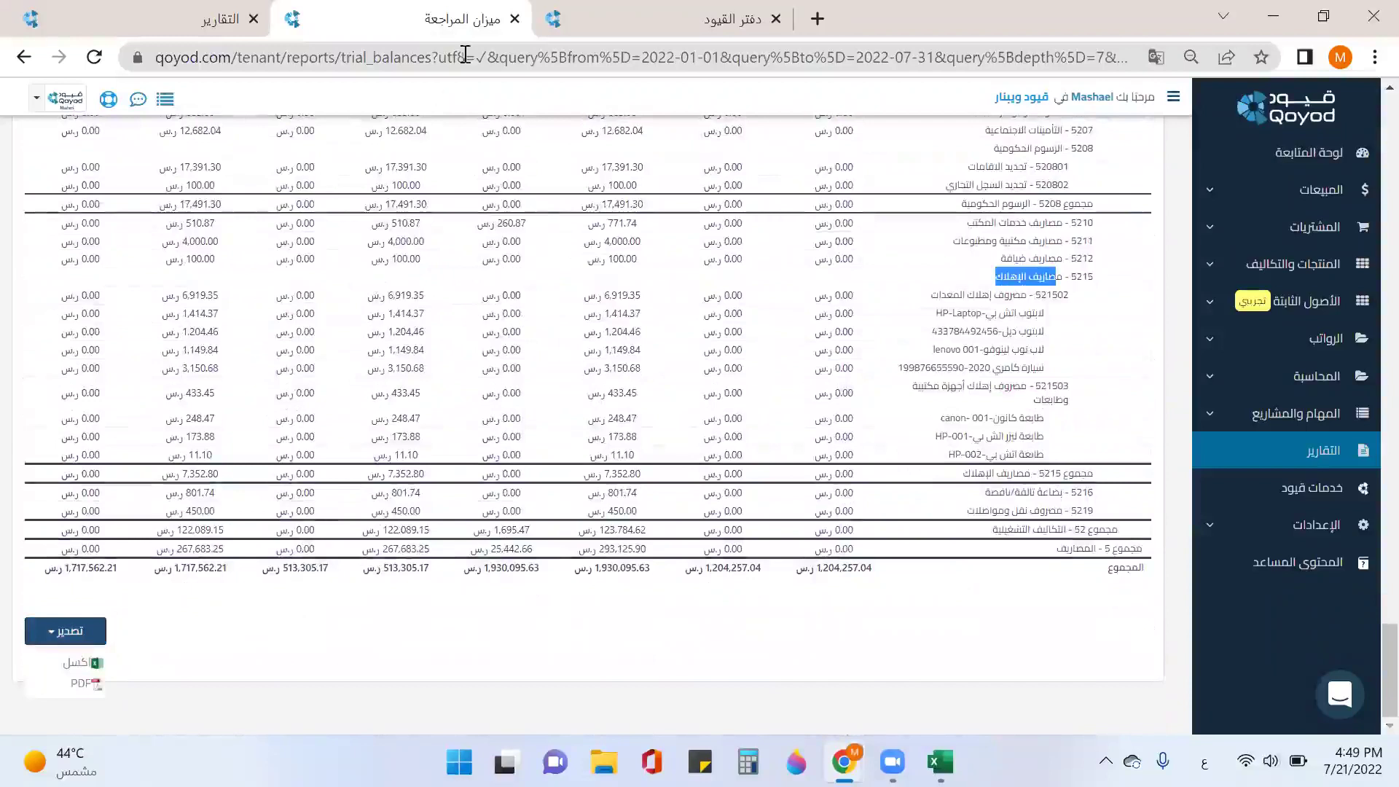
left_click(515, 18)
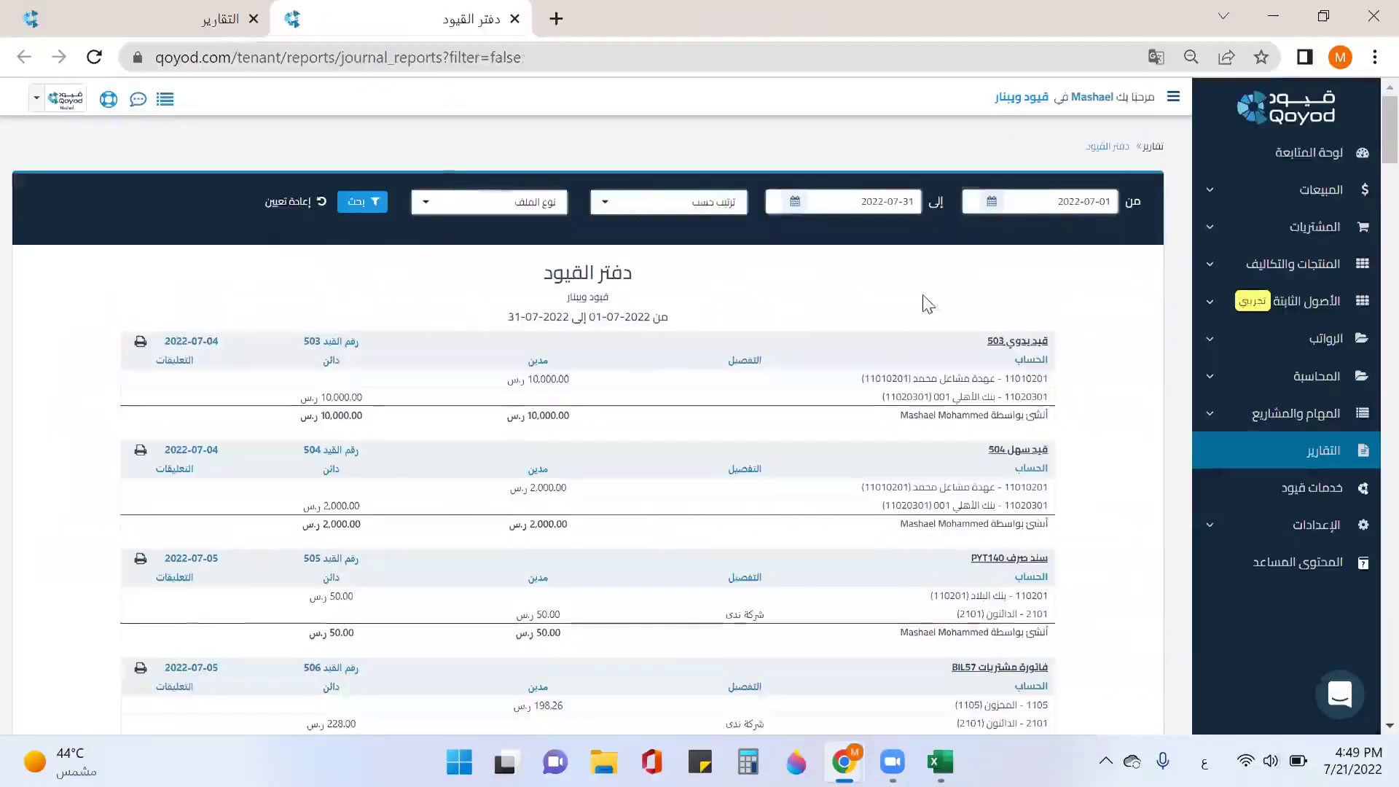
Step: Scroll the July 2022 journal report down to entry 548
scroll(1004, 342, "down", 20)
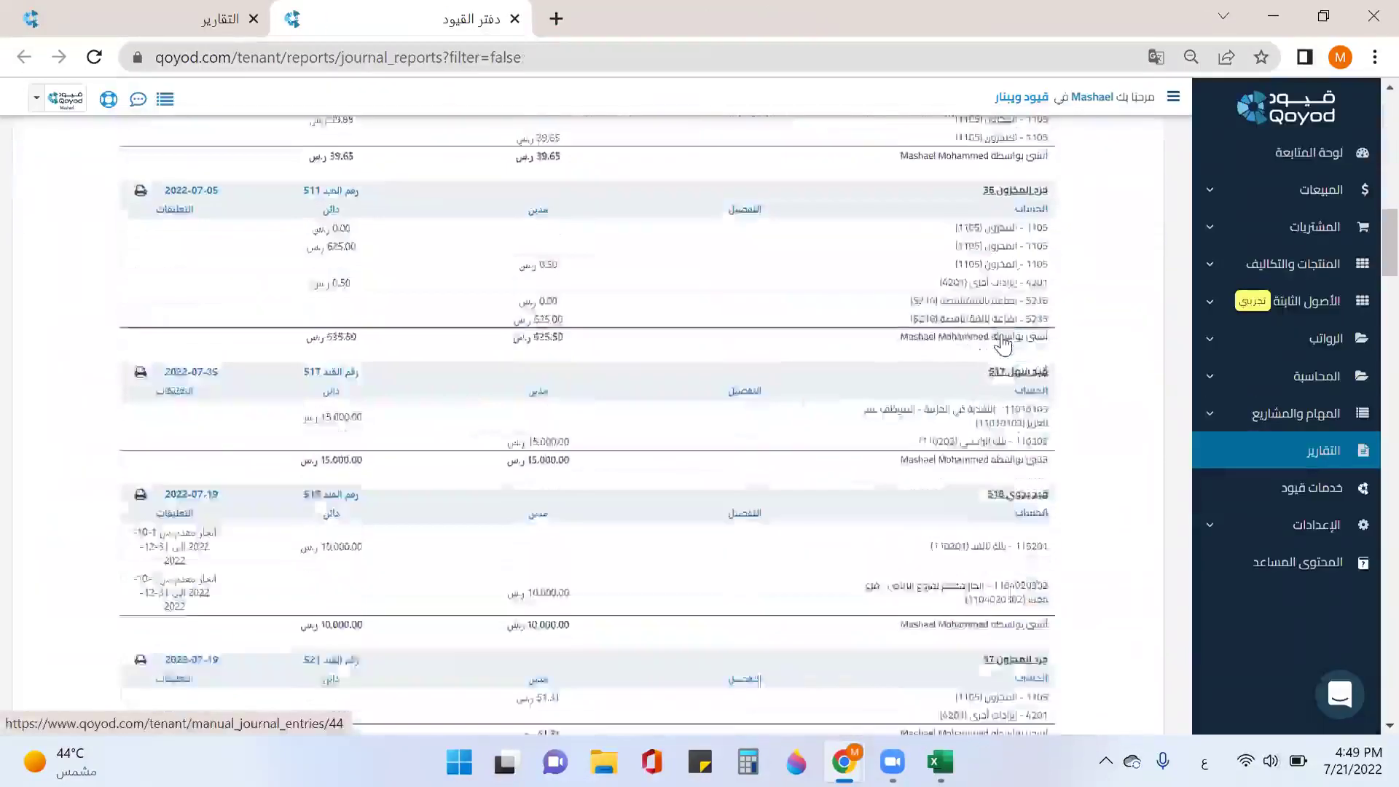
scroll(1003, 342, "down", 20)
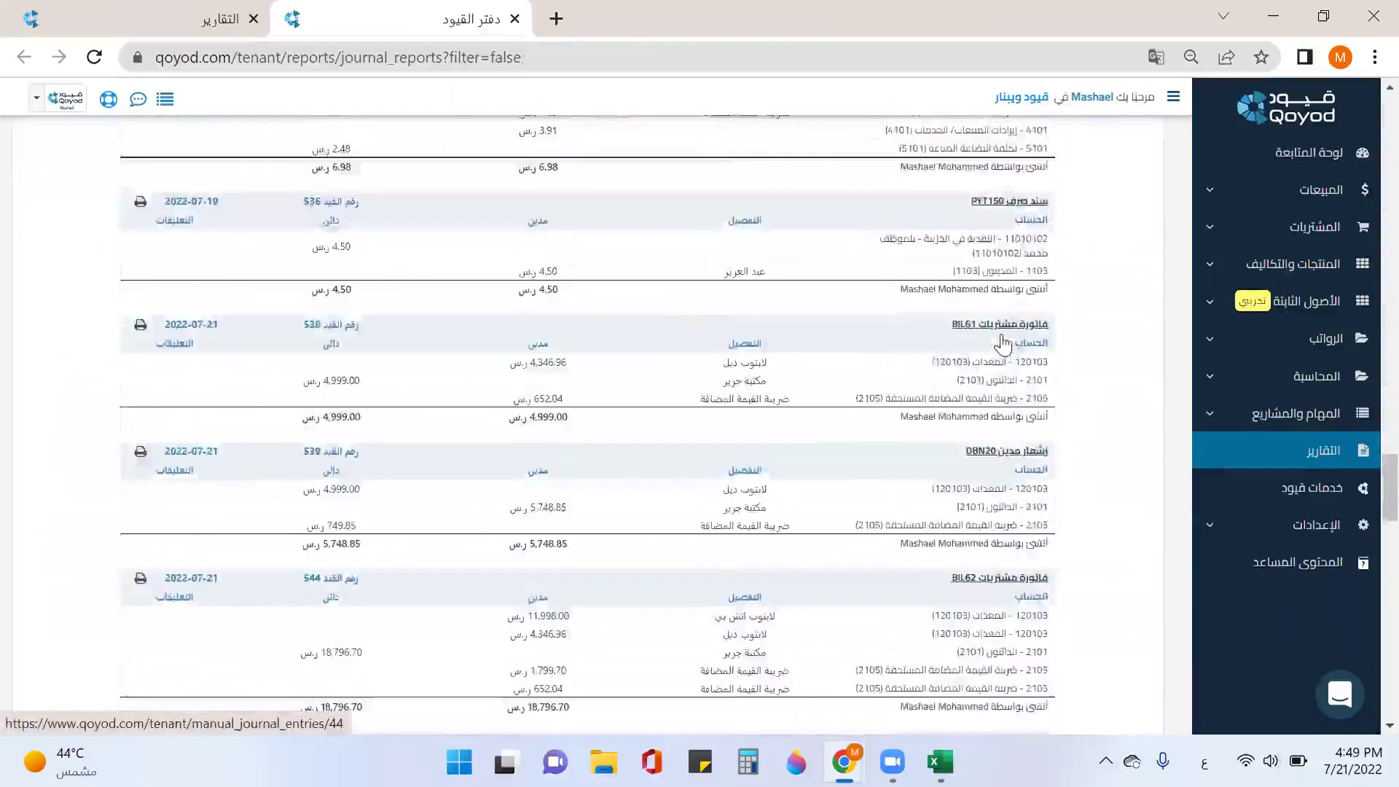
scroll(996, 341, "down", 4)
scroll(998, 339, "up", 4)
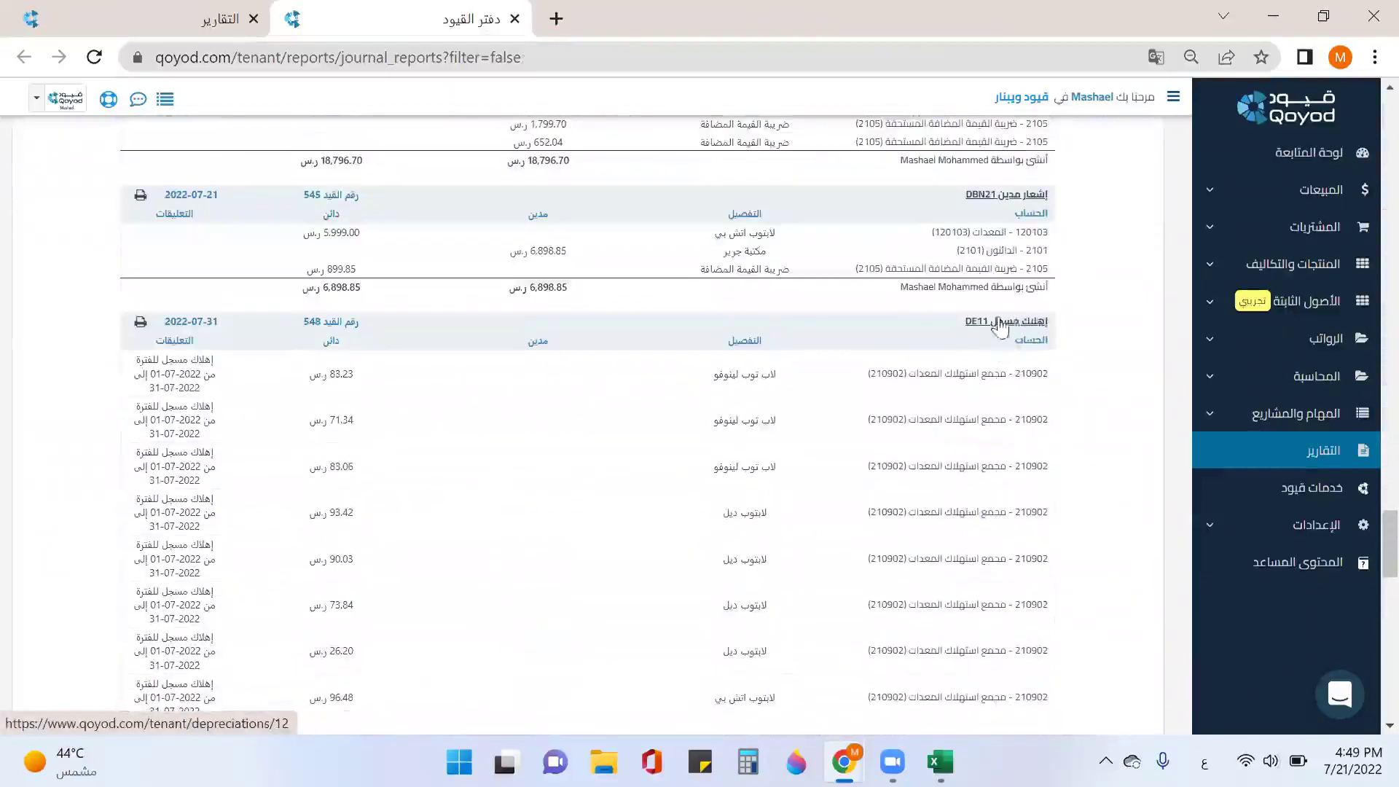
scroll(1002, 332, "down", 2)
scroll(496, 322, "down", 6)
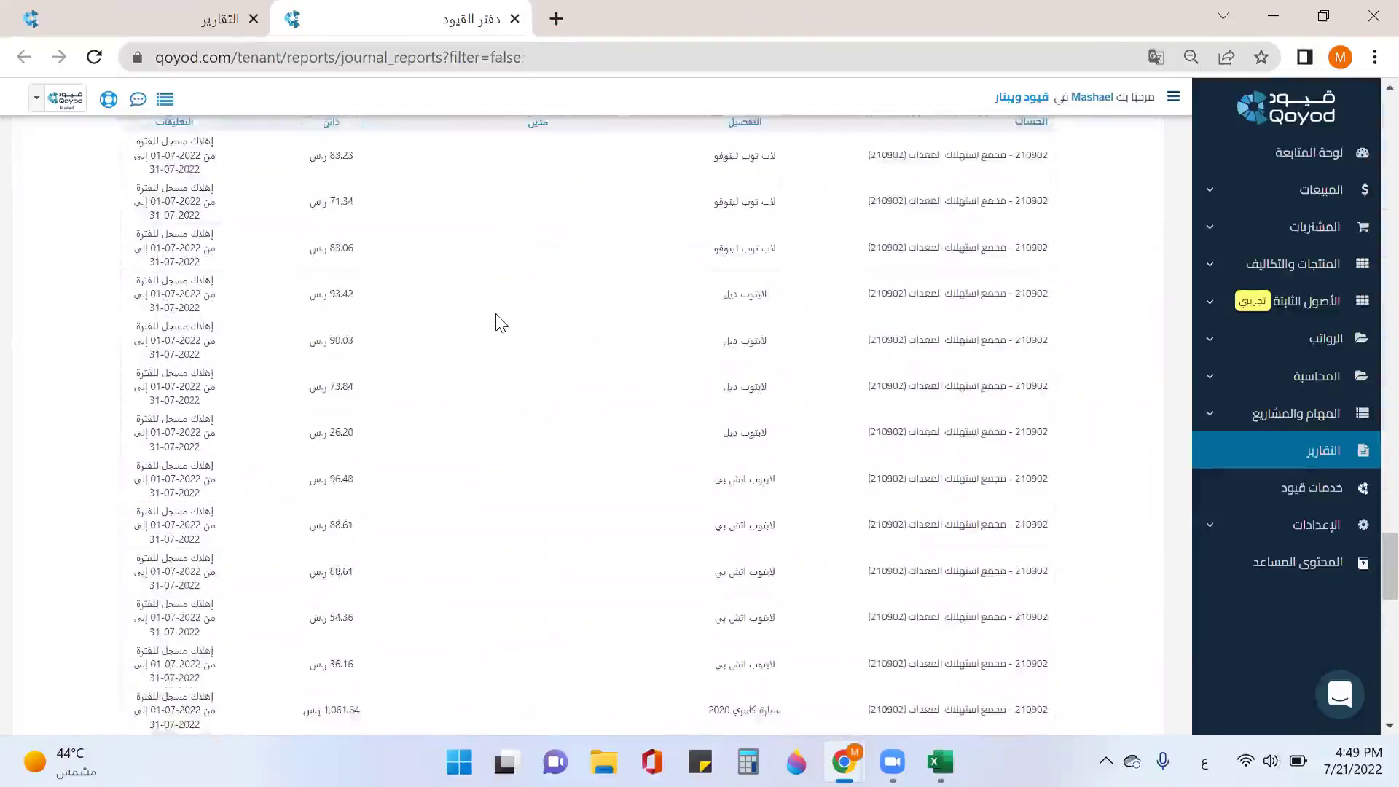
scroll(466, 320, "up", 8)
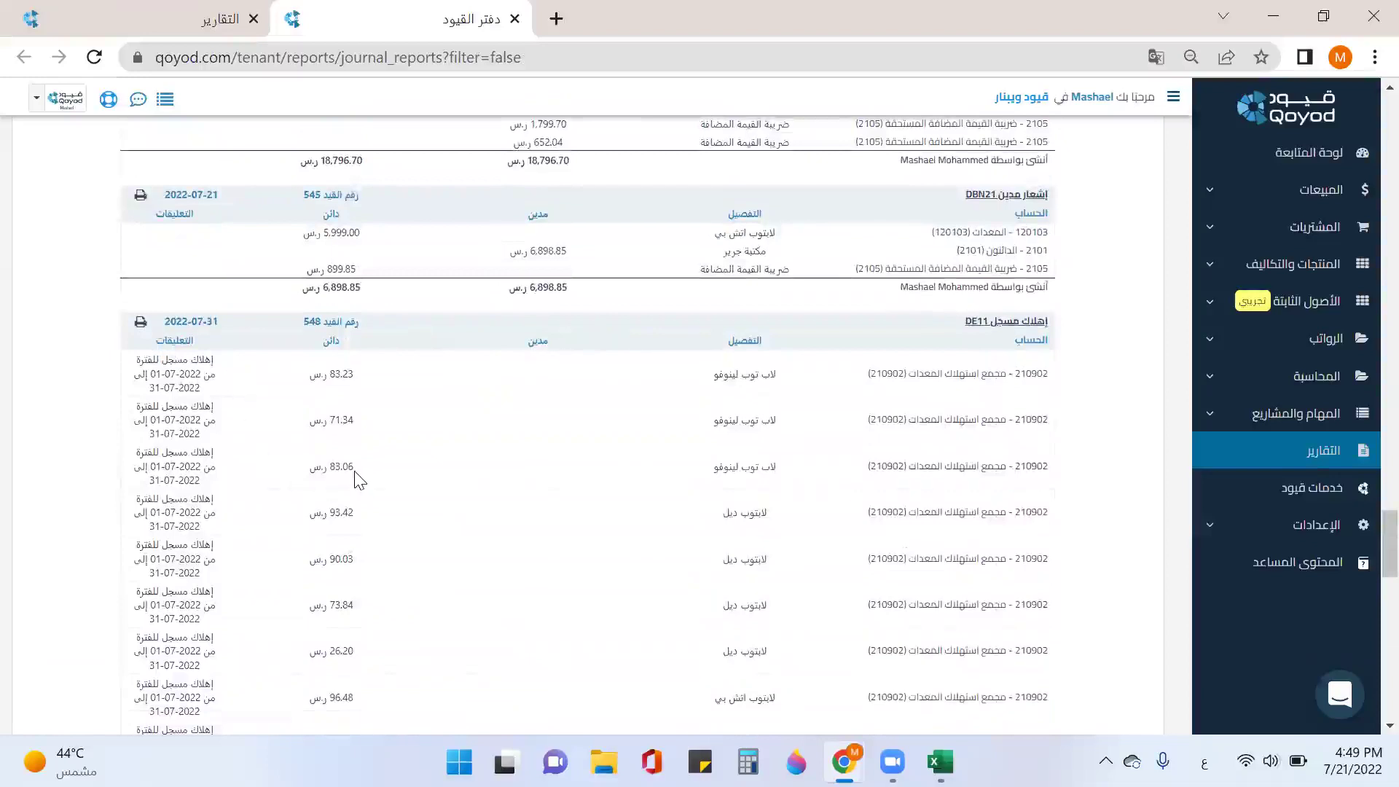
scroll(357, 479, "down", 2)
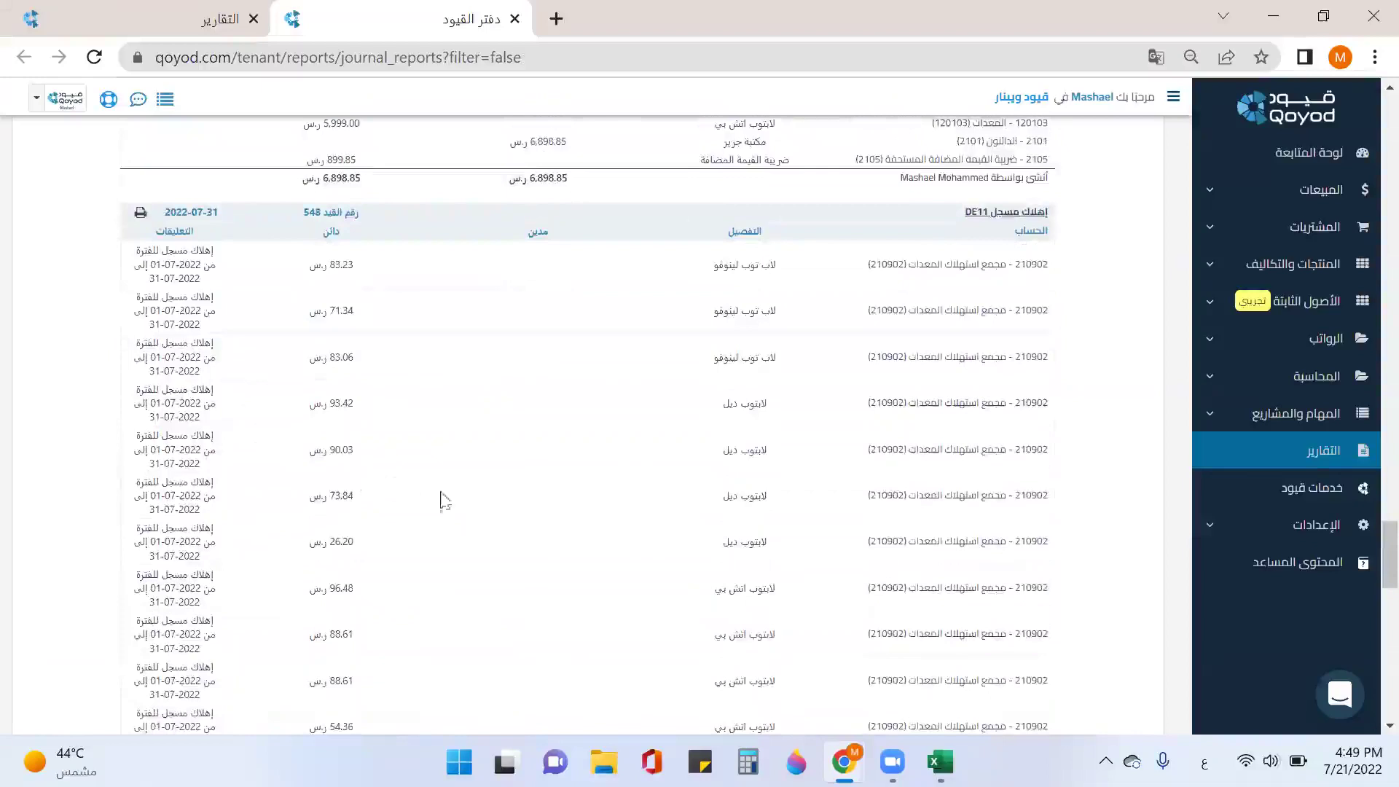
scroll(444, 501, "down", 8)
scroll(501, 499, "down", 8)
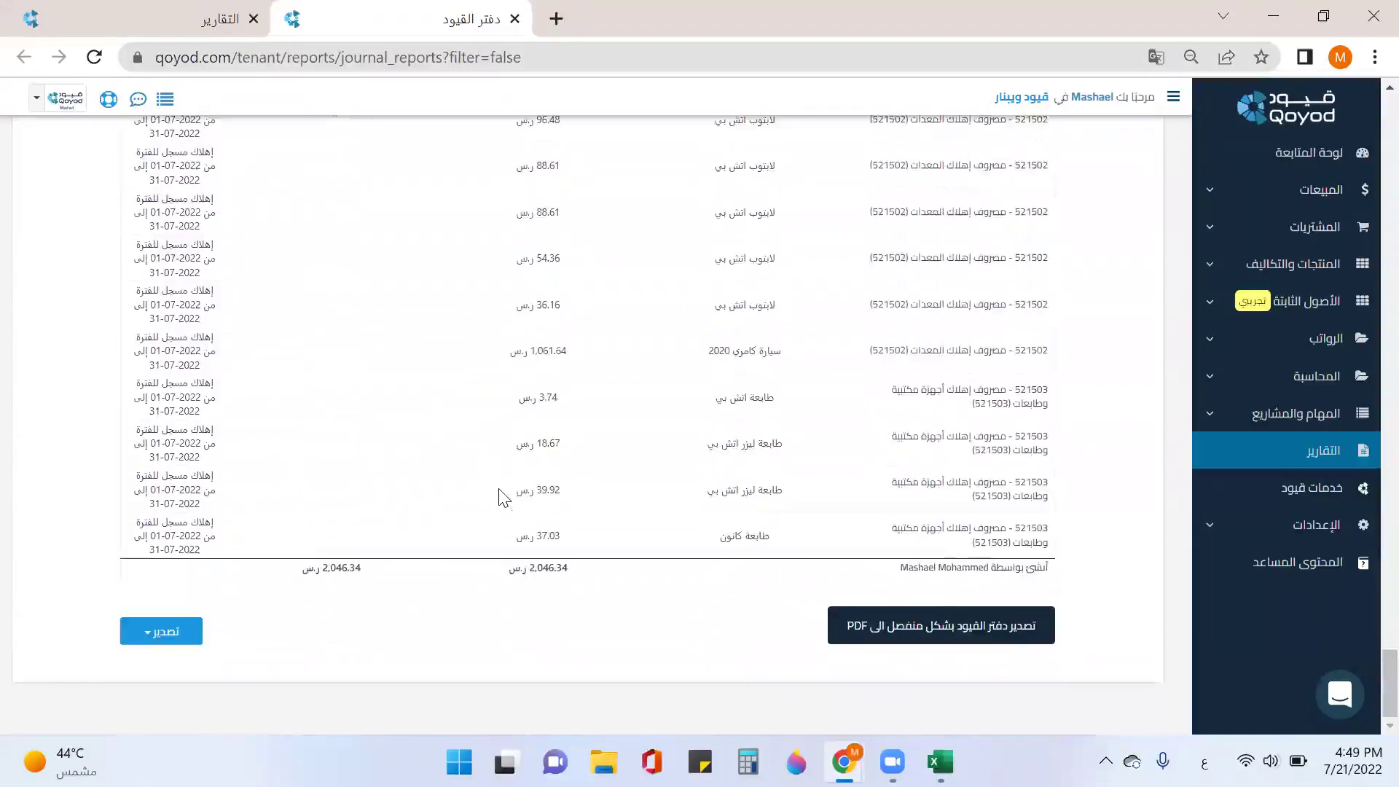
Step: Check the journal export formats, then bring depreciation entry DE11 back into view
left_click(193, 625)
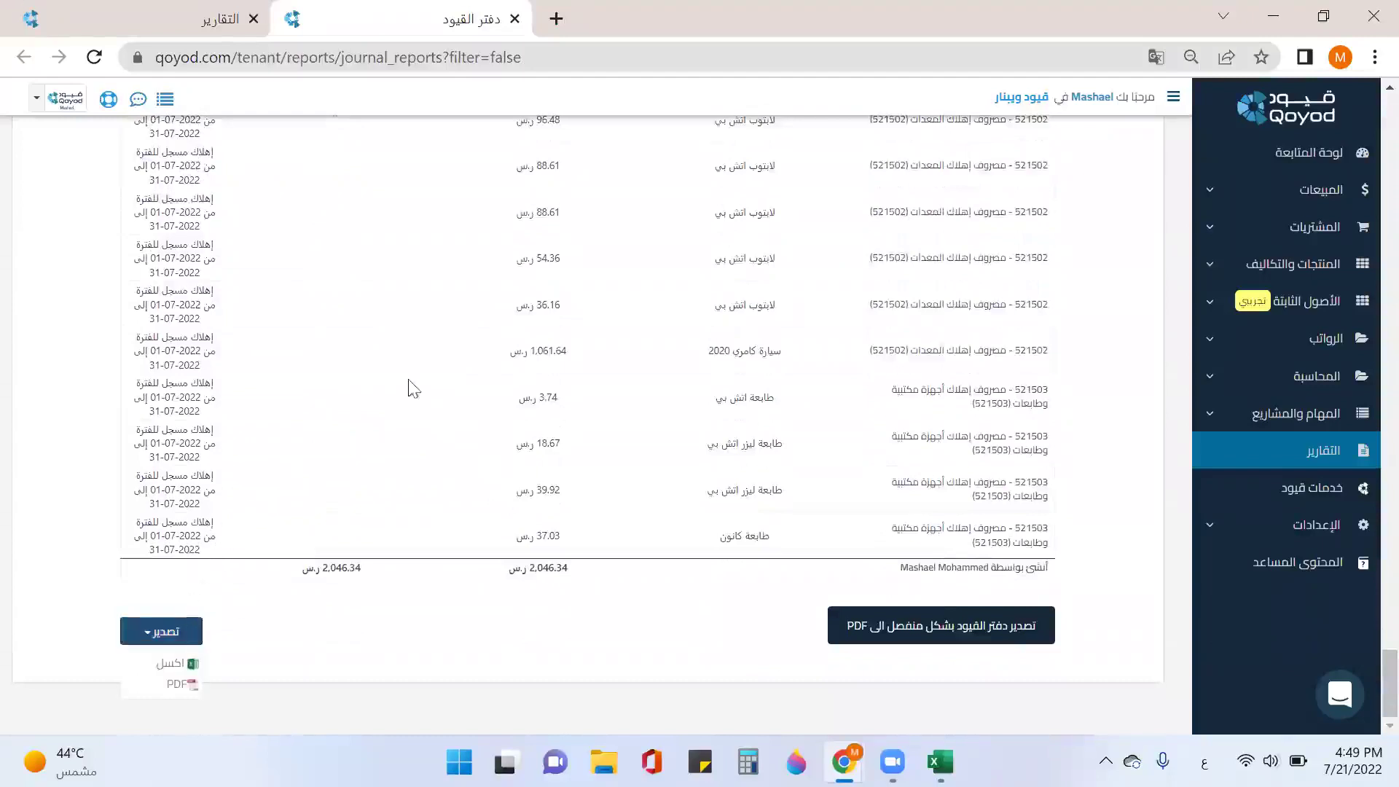
left_click(338, 606)
scroll(342, 593, "up", 20)
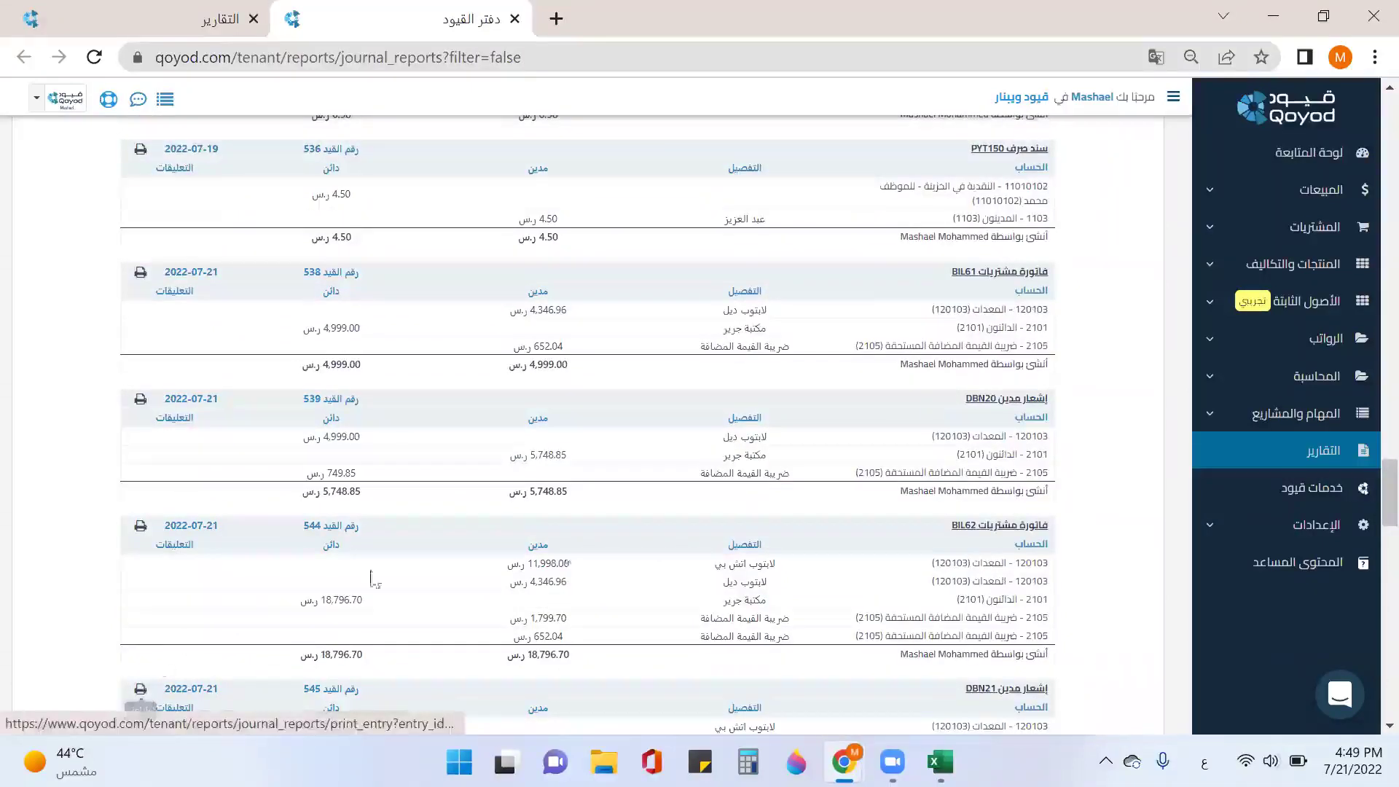
scroll(804, 541, "down", 5)
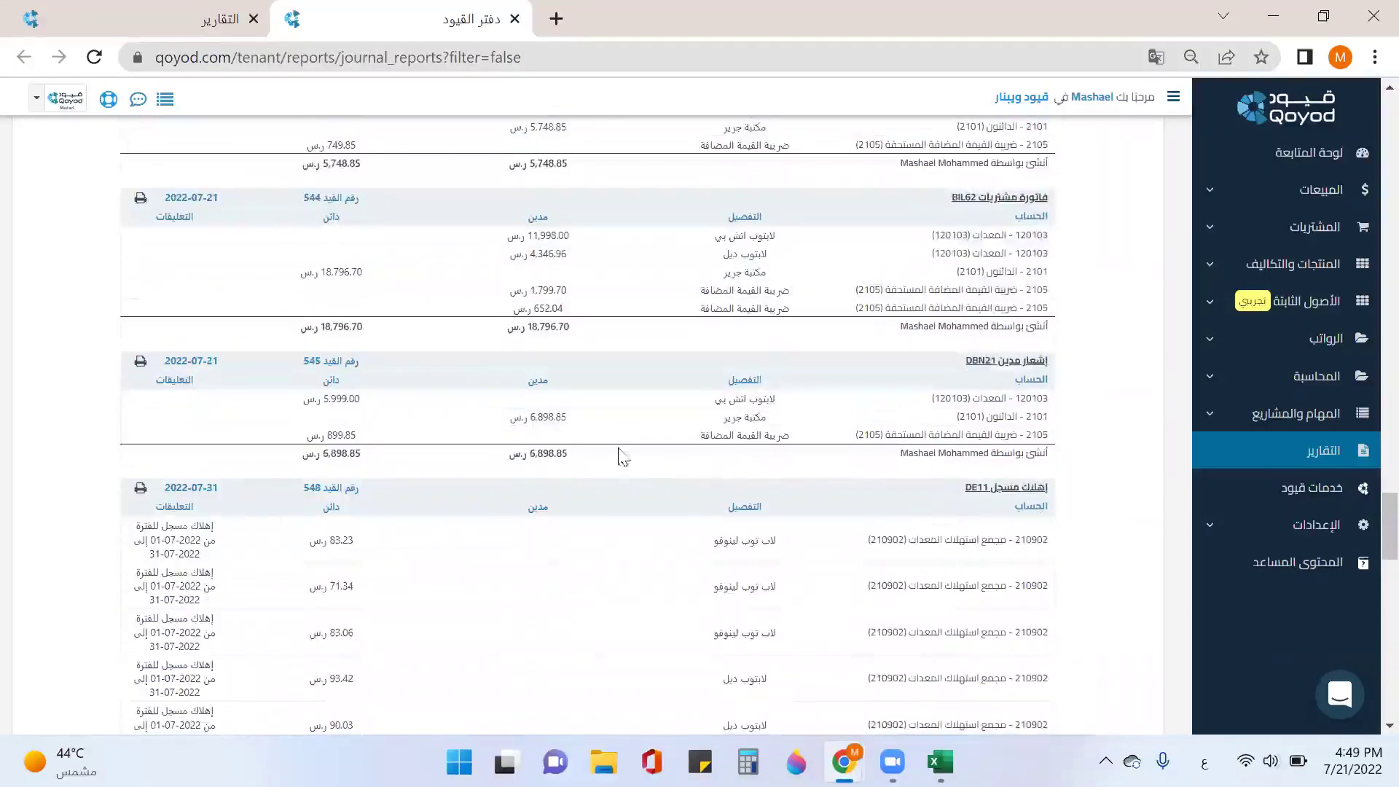